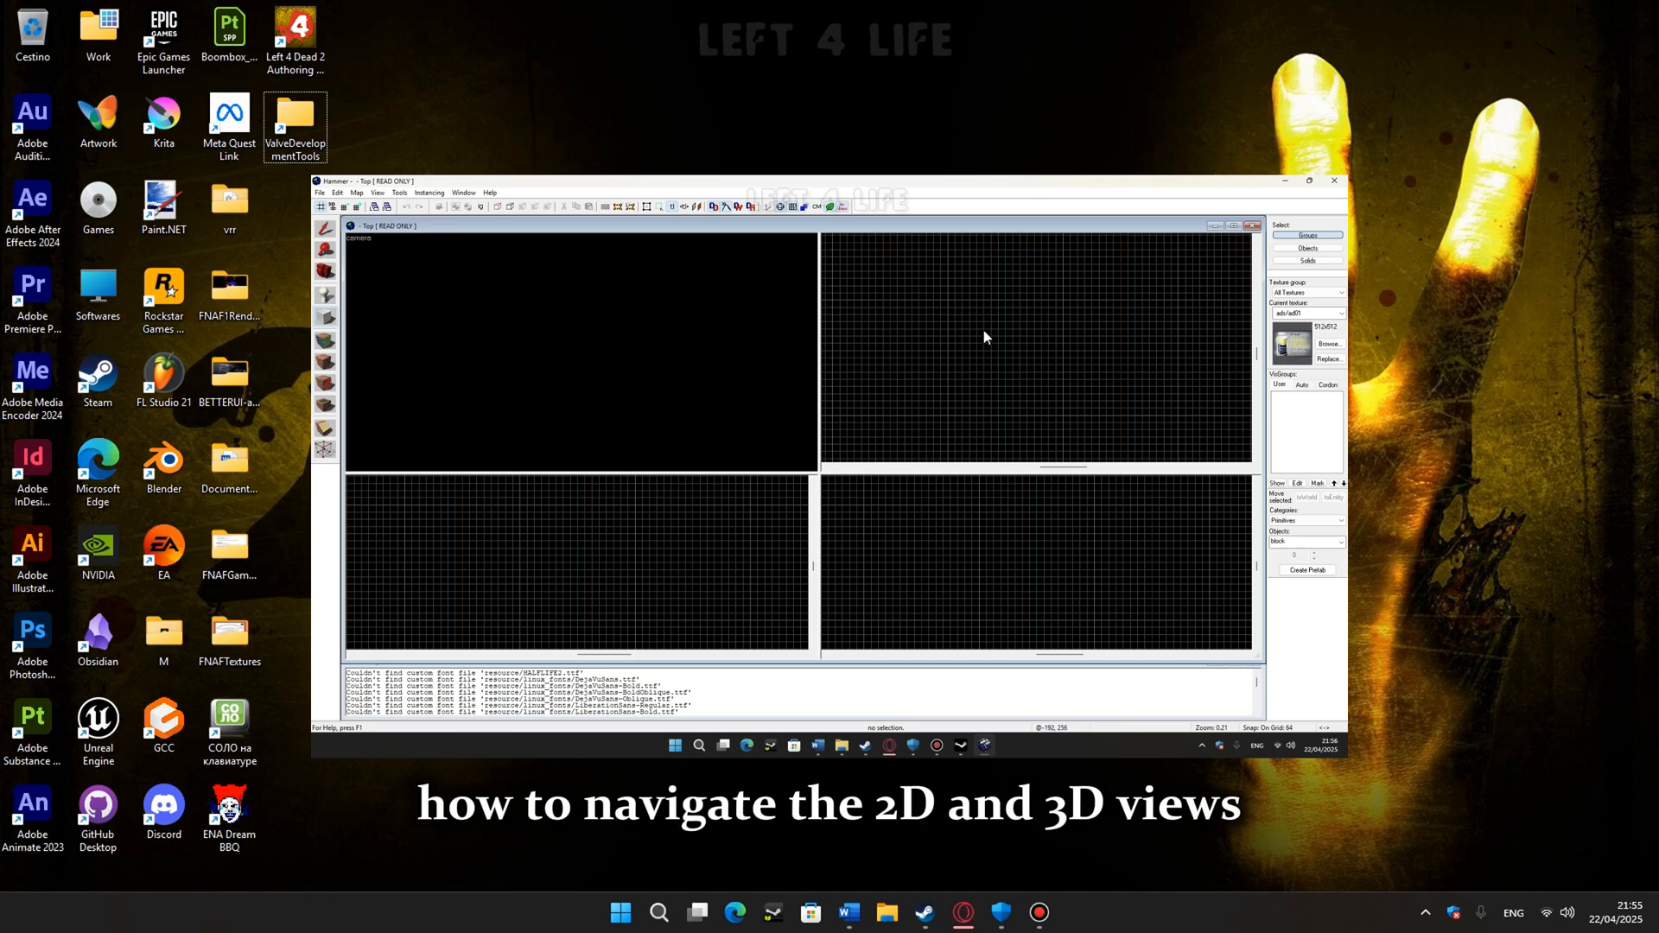
pyautogui.moveTo(976, 328); pyautogui.dragTo(1037, 385)
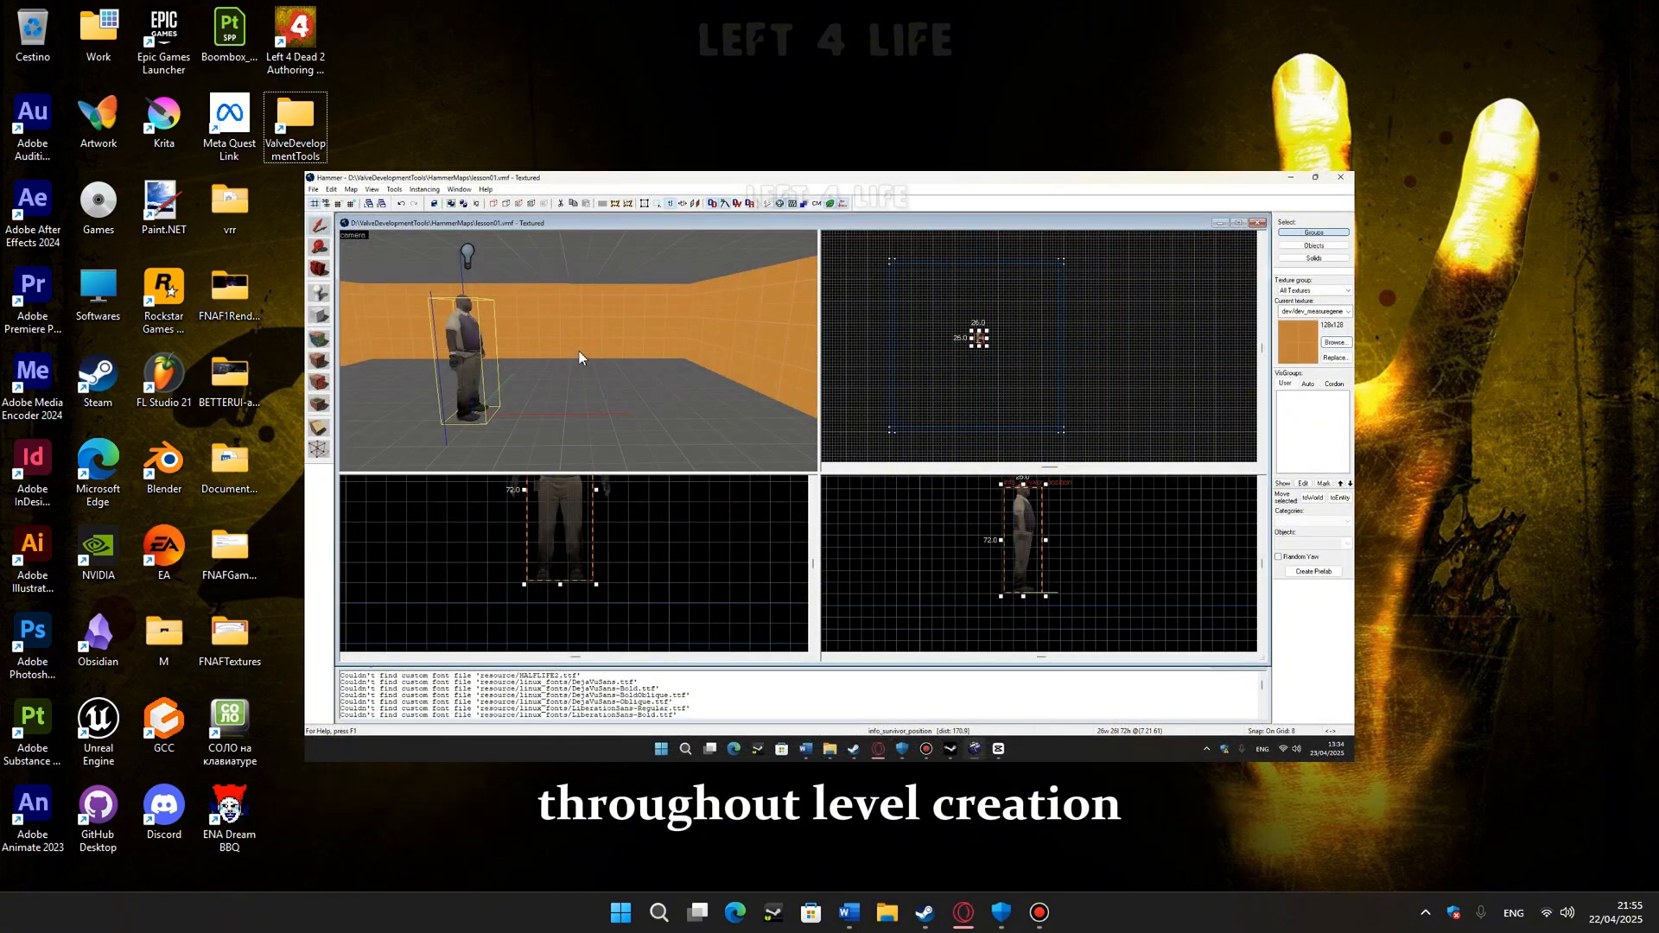
# Place a prop_static entity on the room's floor beside the survivor figure.
pyautogui.click(320, 293)
pyautogui.click(1347, 544)
pyautogui.write('prop')
pyautogui.click(1292, 427)
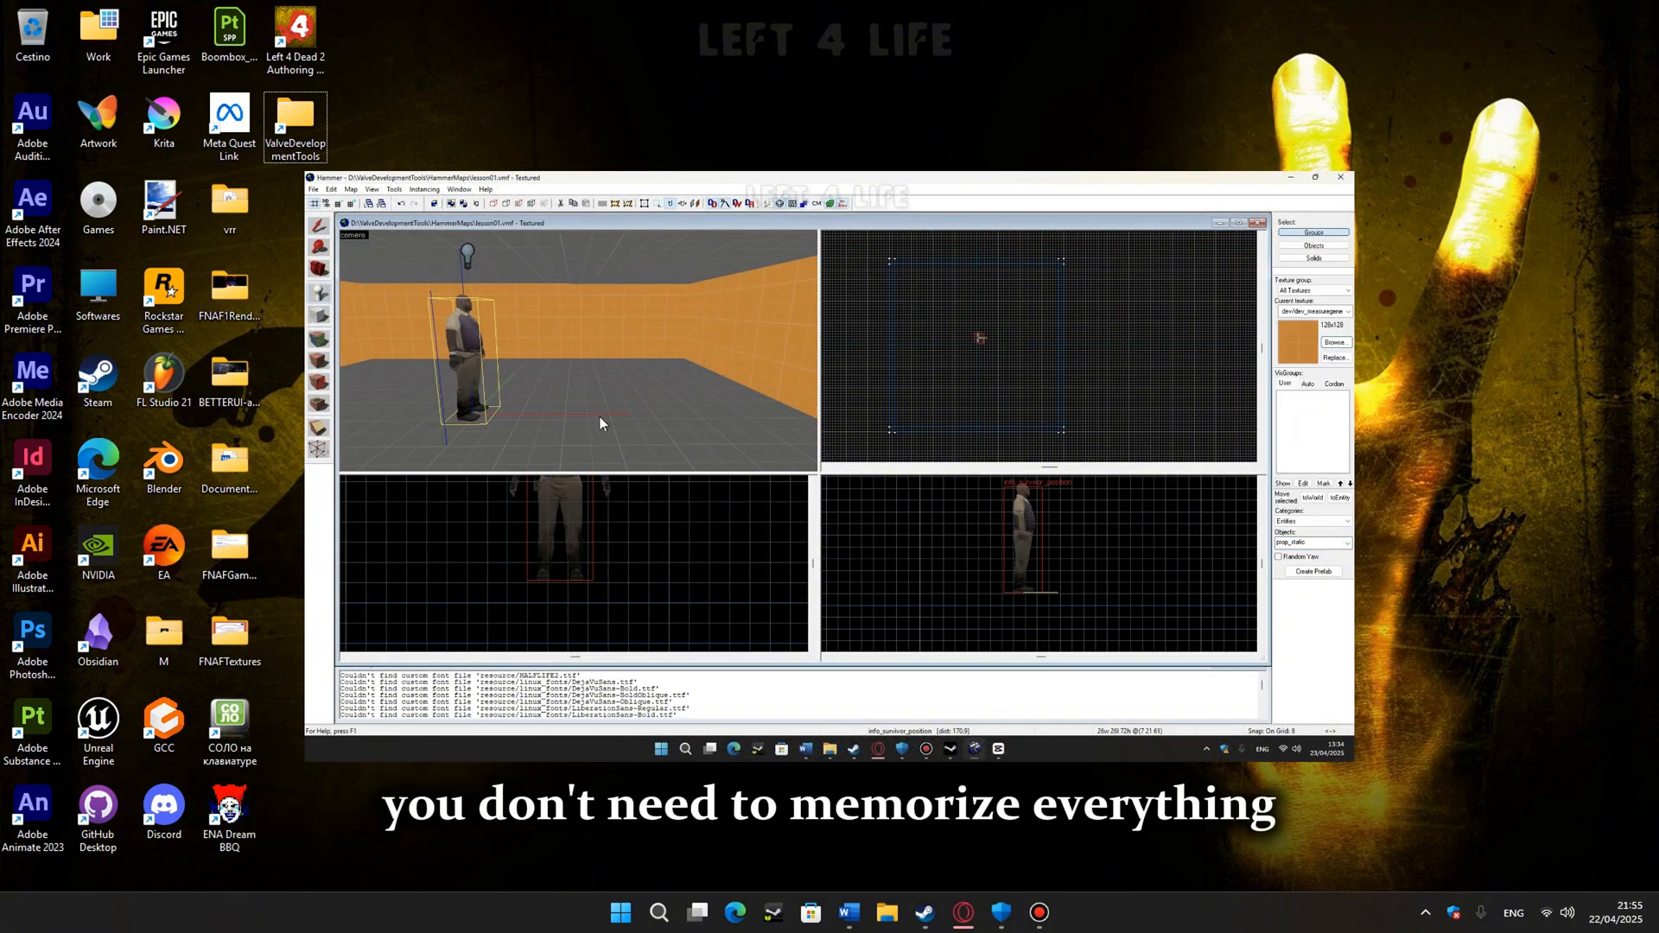
pyautogui.click(593, 422)
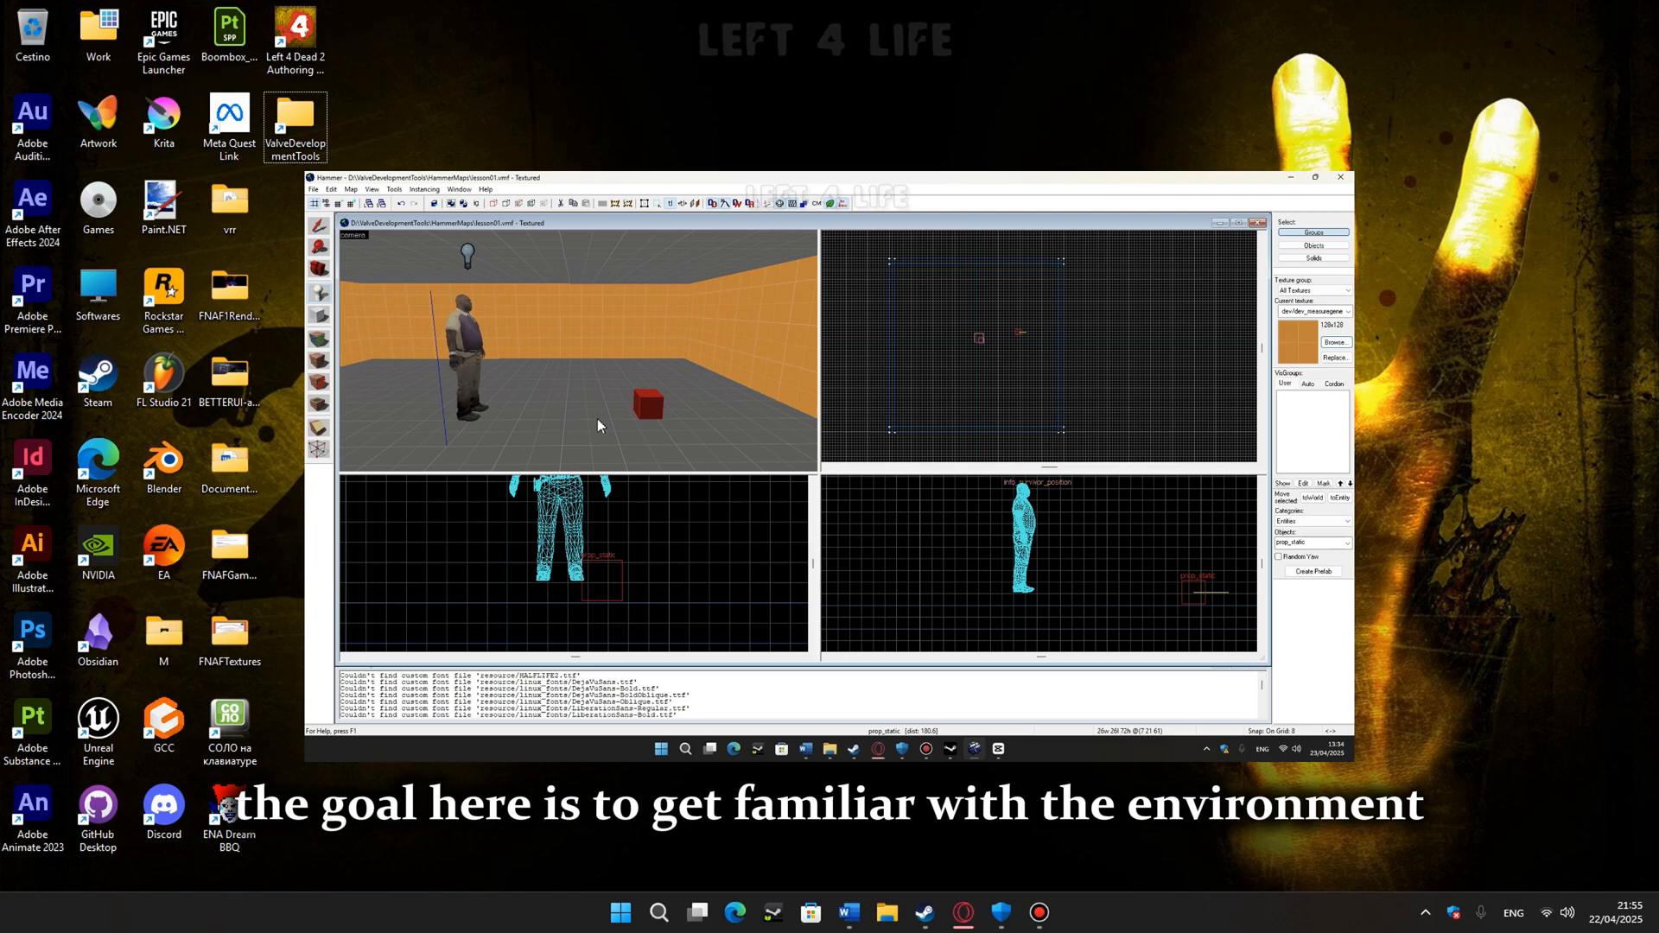
# Assign the props_furniture version of the mkt_table2 model to the prop_static entity and close its properties.
pyautogui.click(319, 225)
pyautogui.doubleClick(638, 404)
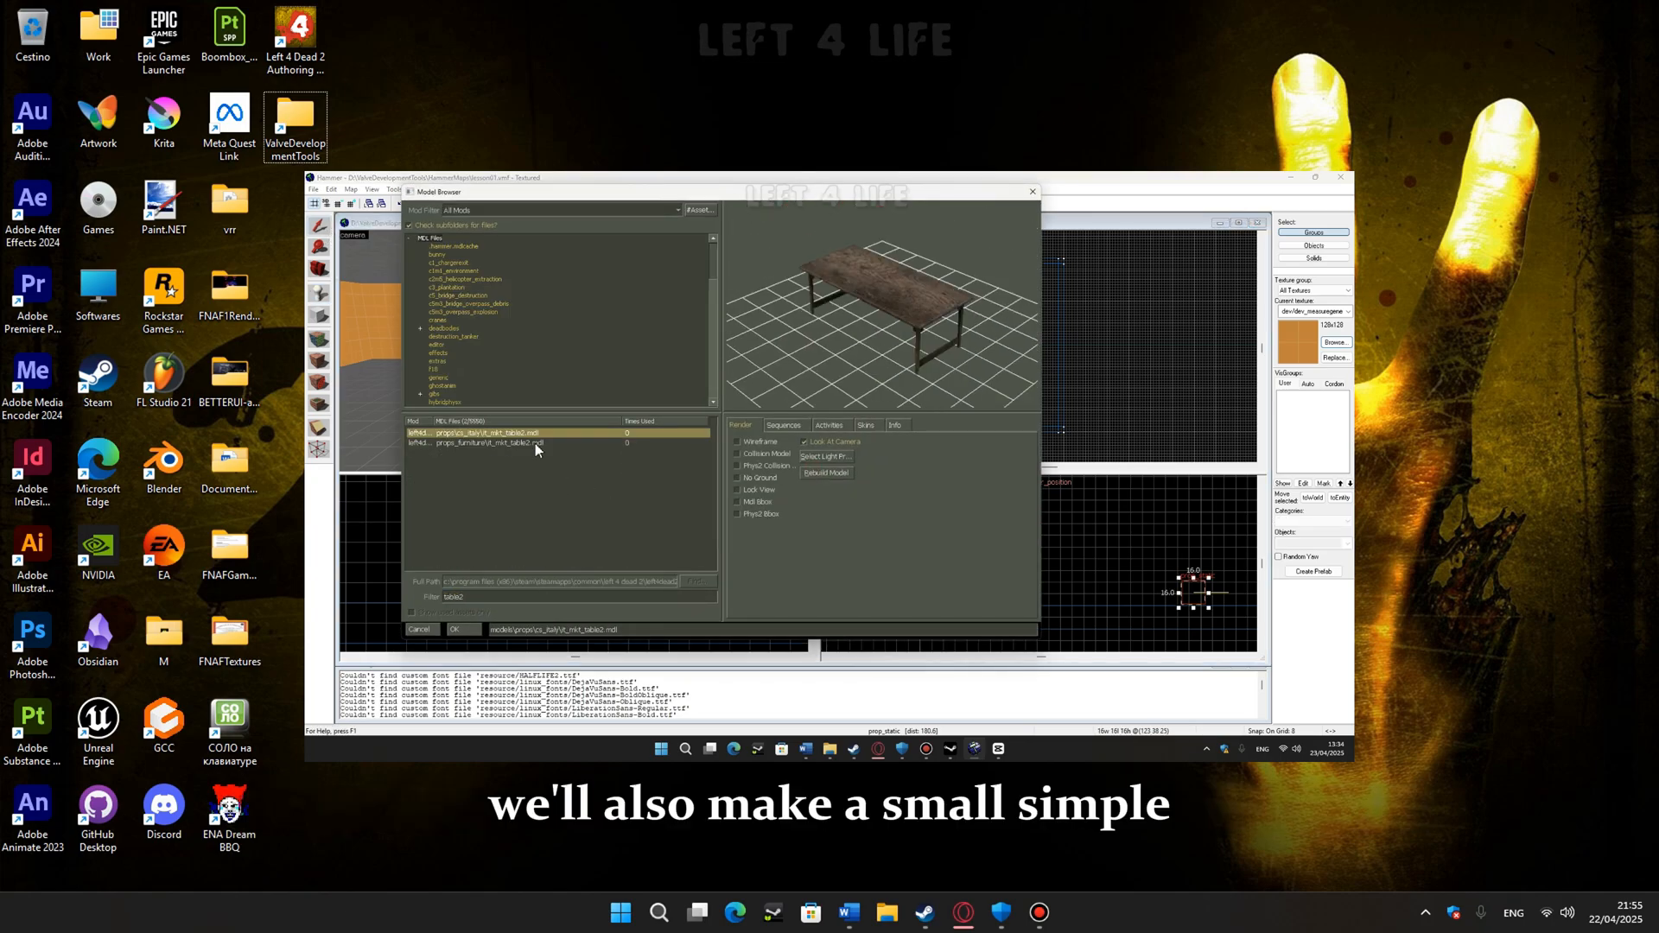
pyautogui.click(535, 443)
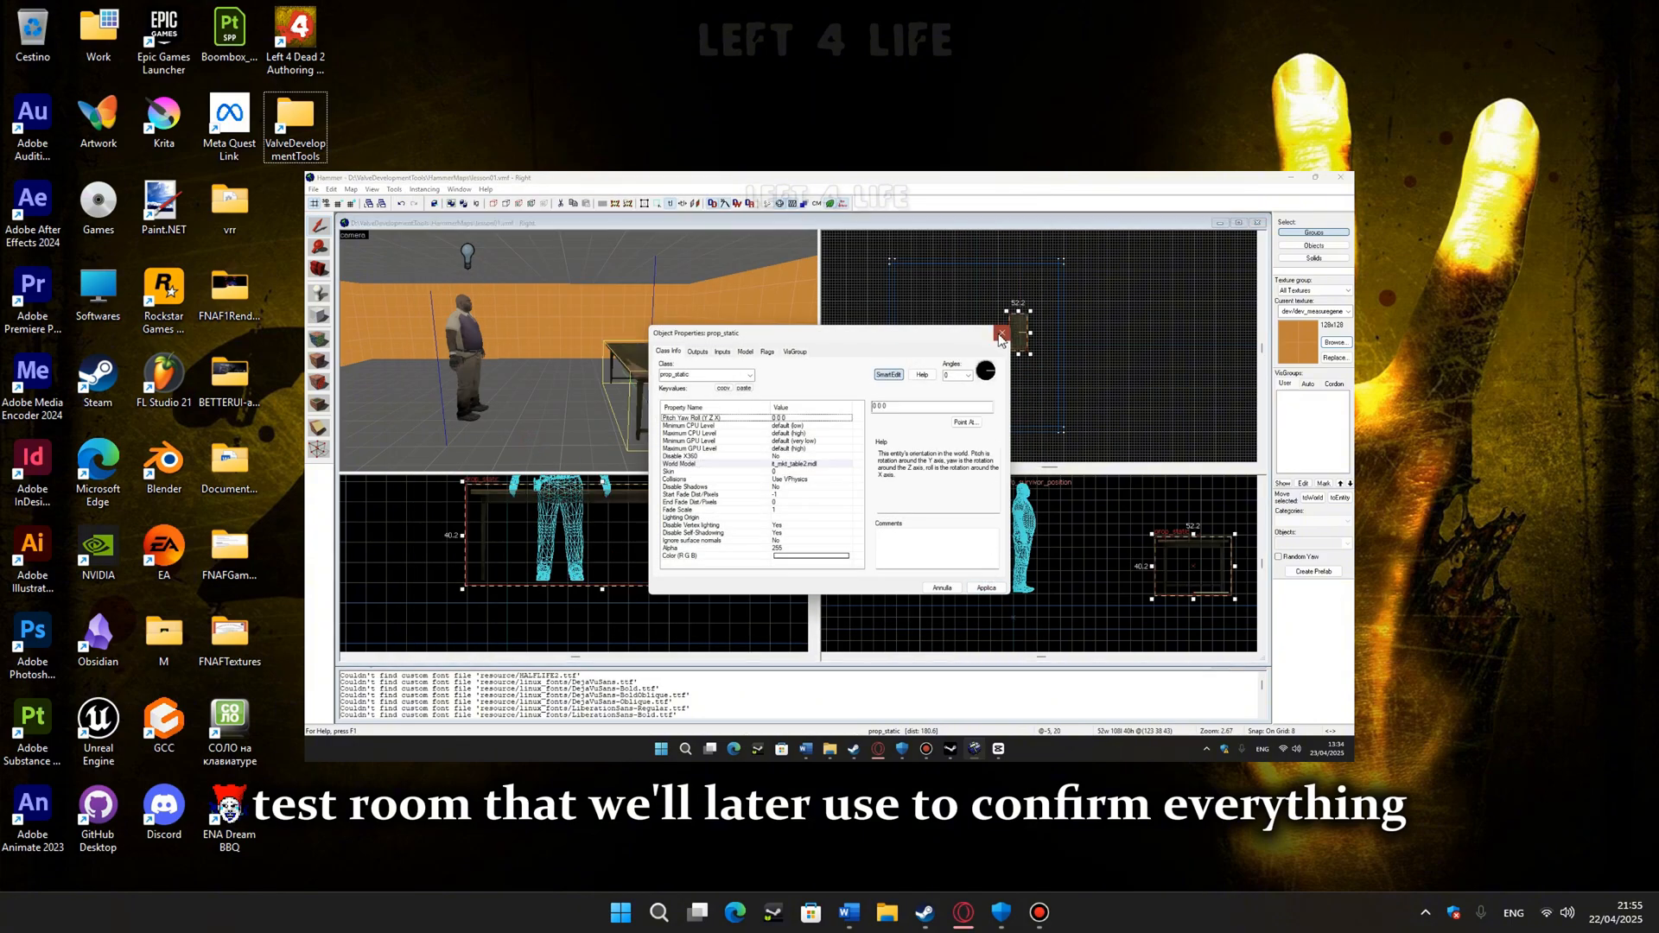
pyautogui.press('Escape')
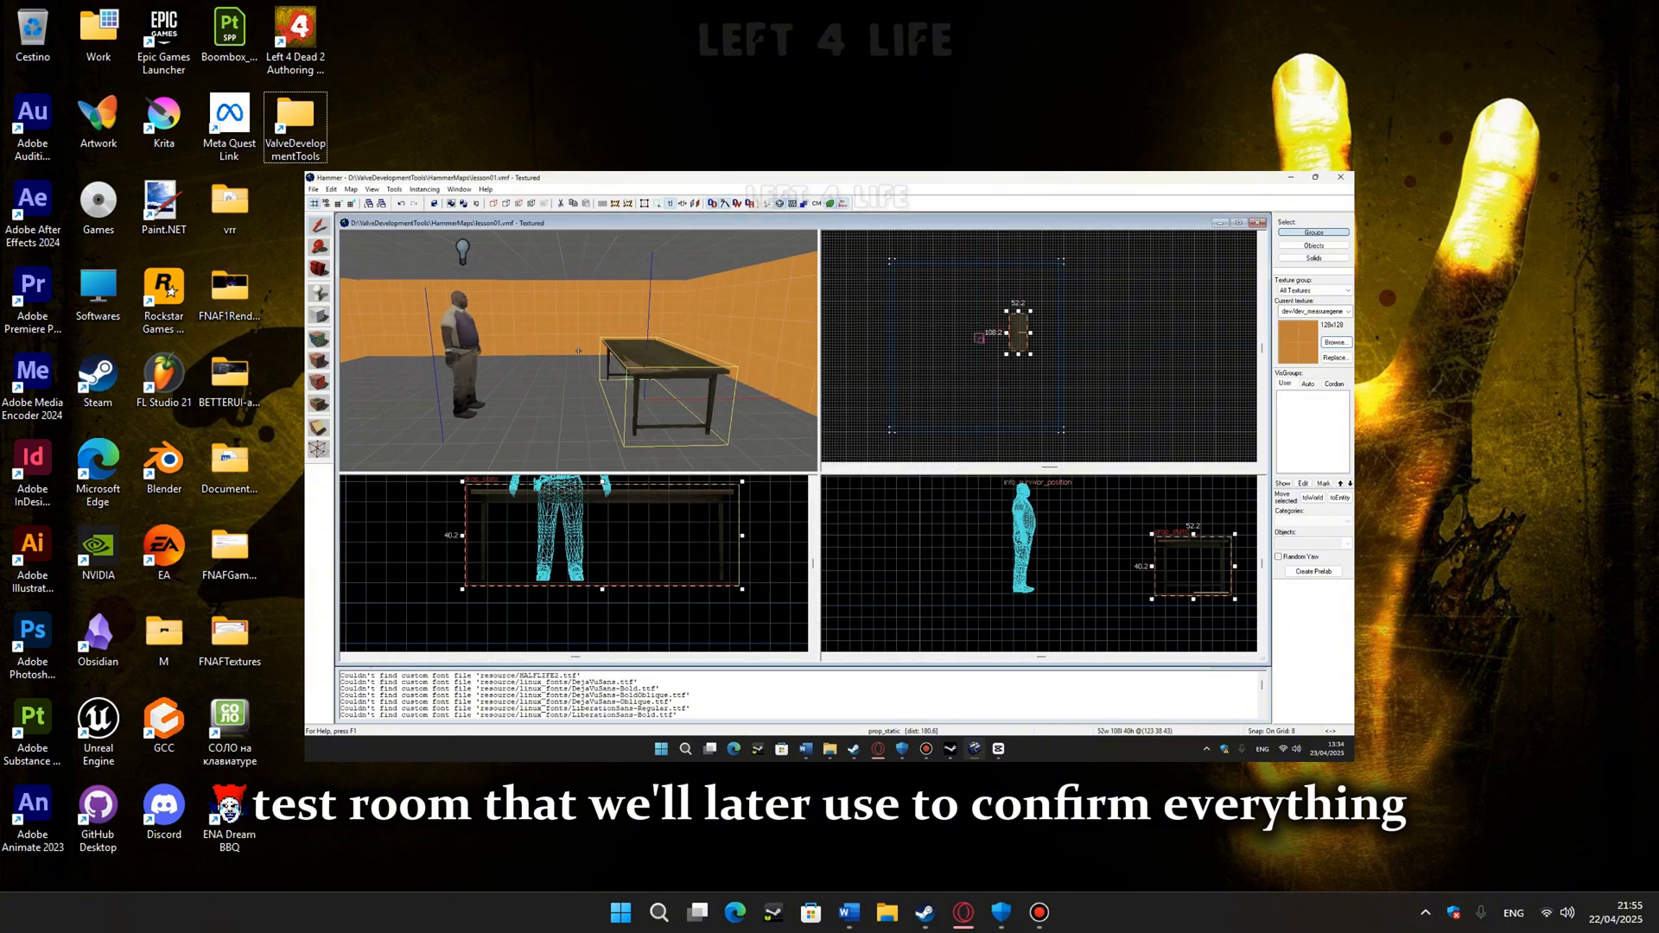
# Lower the table prop in the front view so its legs rest on the room's floor.
pyautogui.press('w')
pyautogui.press('z')
pyautogui.scroll(3, 632, 528)
pyautogui.press('z')
pyautogui.press('w')
pyautogui.press('z')
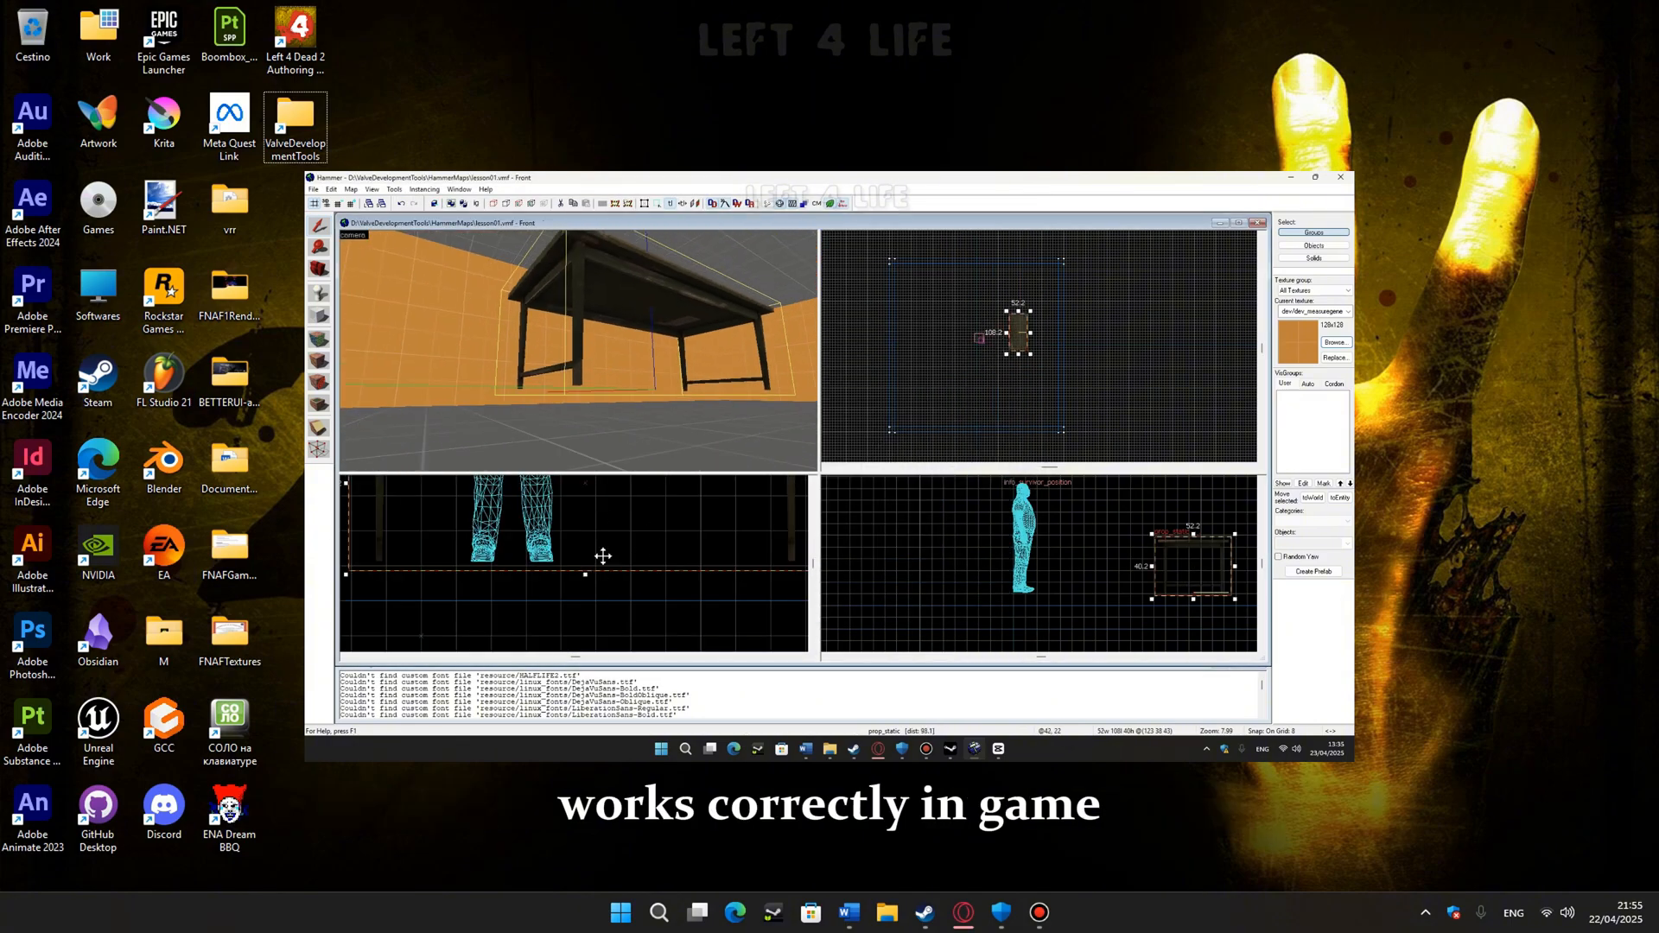
pyautogui.moveTo(603, 556); pyautogui.dragTo(601, 567)
pyautogui.scroll(2, 385, 610)
pyautogui.press('z')
pyautogui.press('a')
pyautogui.press('z')
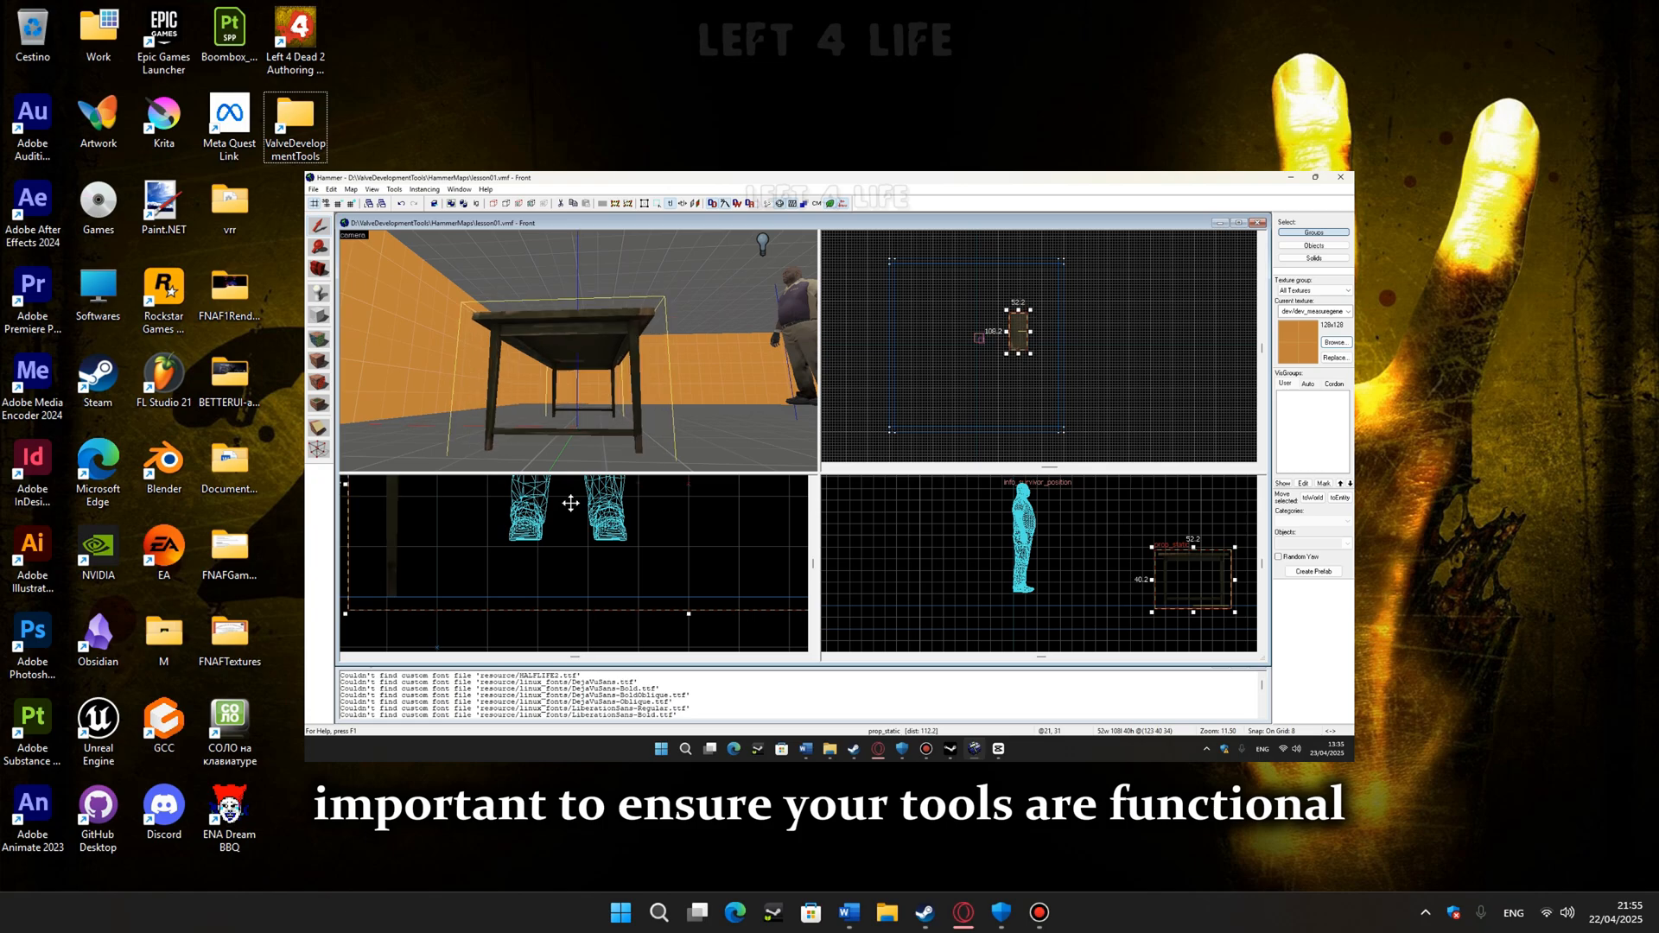
# Move the table prop farther away from the survivor figure, toward the room's wall.
pyautogui.moveTo(1186, 606); pyautogui.dragTo(1234, 606)
pyautogui.press('z')
pyautogui.press('s')
pyautogui.press('z')
pyautogui.scroll(5, 1039, 324)
pyautogui.moveTo(1019, 348); pyautogui.dragTo(1067, 349)
pyautogui.press('z')
pyautogui.press('s')
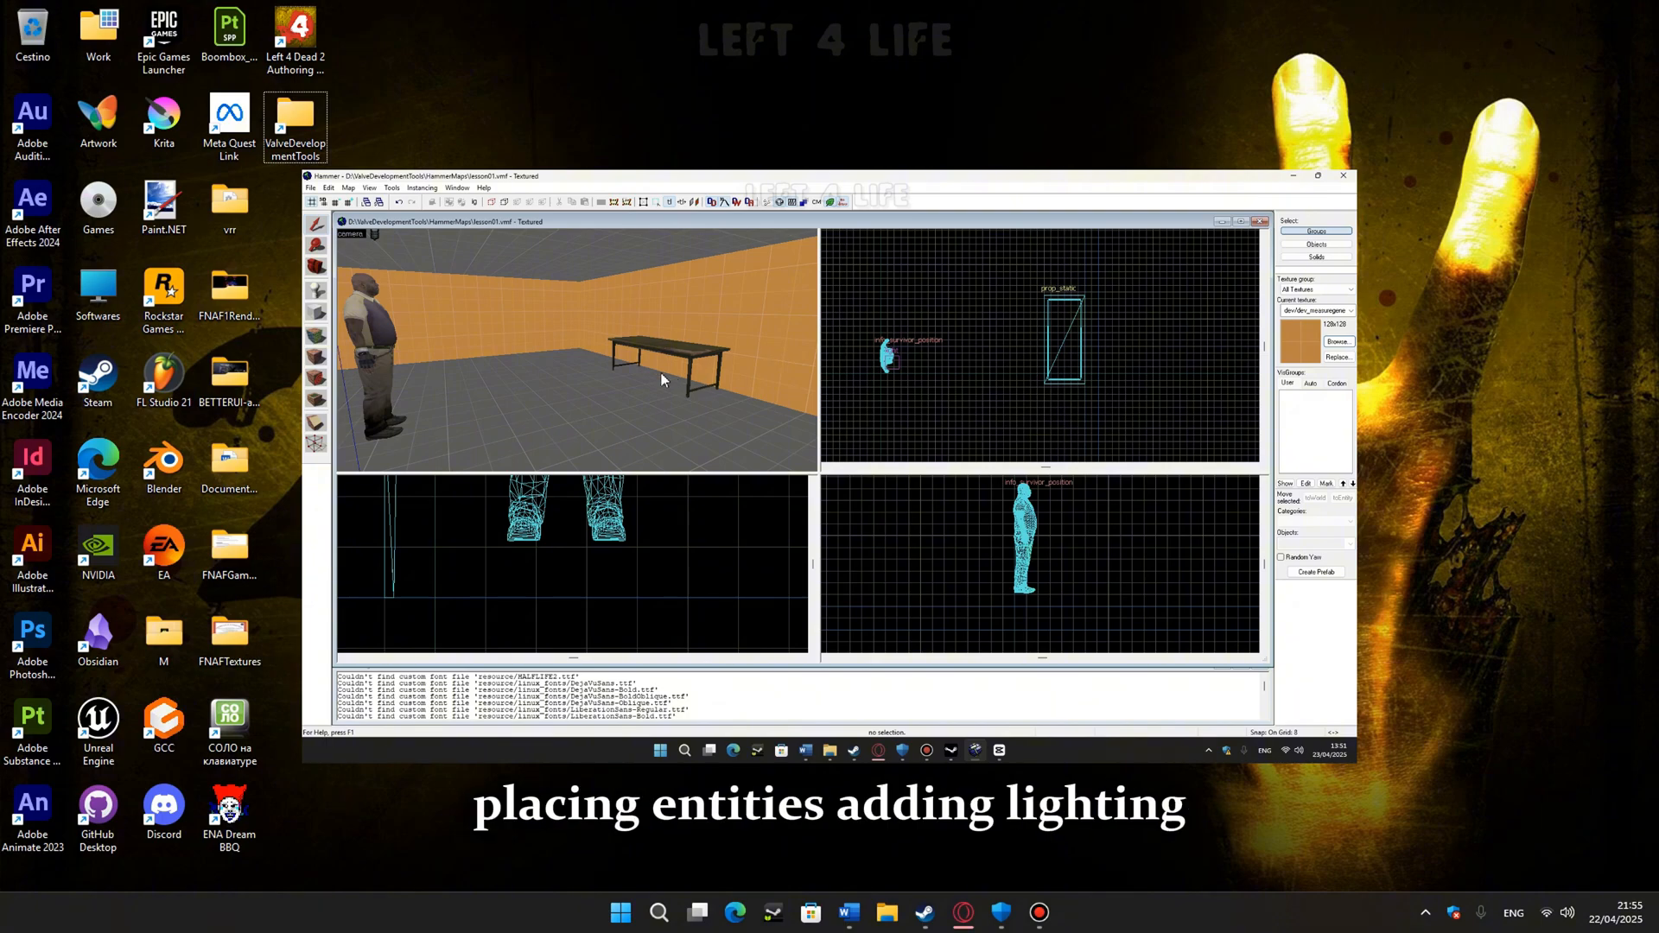
# Place a pump shotgun spawn entity on the floor underneath the table.
pyautogui.hotkey('shift', 'e')
pyautogui.click(1350, 543)
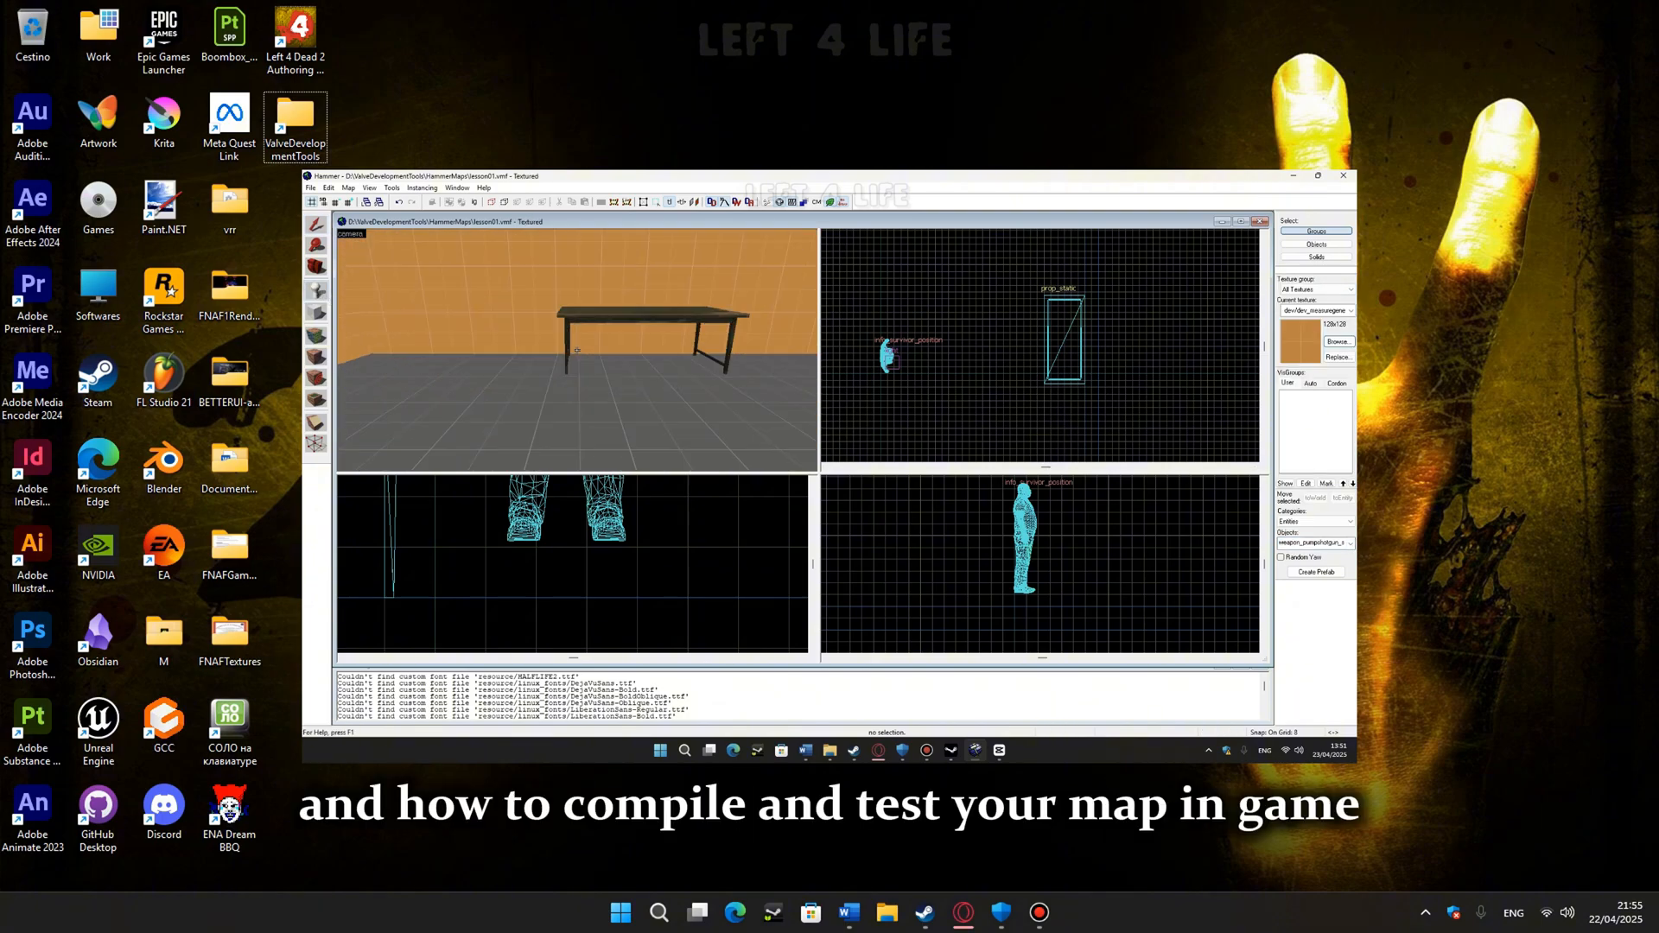
pyautogui.click(583, 363)
pyautogui.press('z')
pyautogui.press('s')
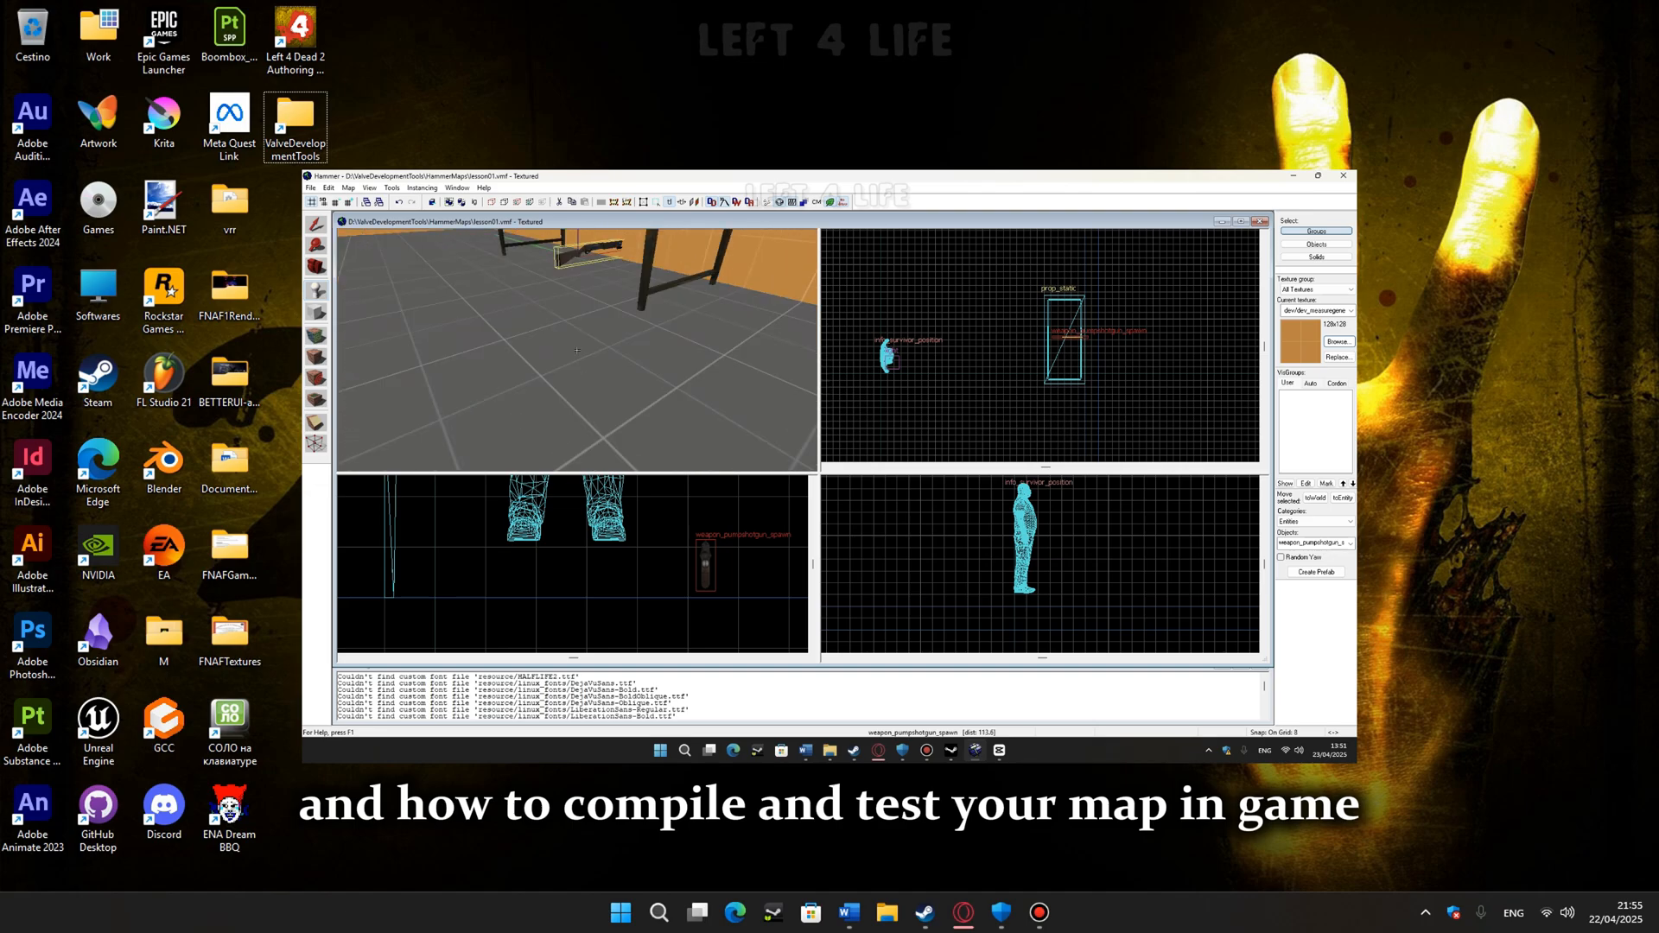
pyautogui.press('w')
pyautogui.press('z')
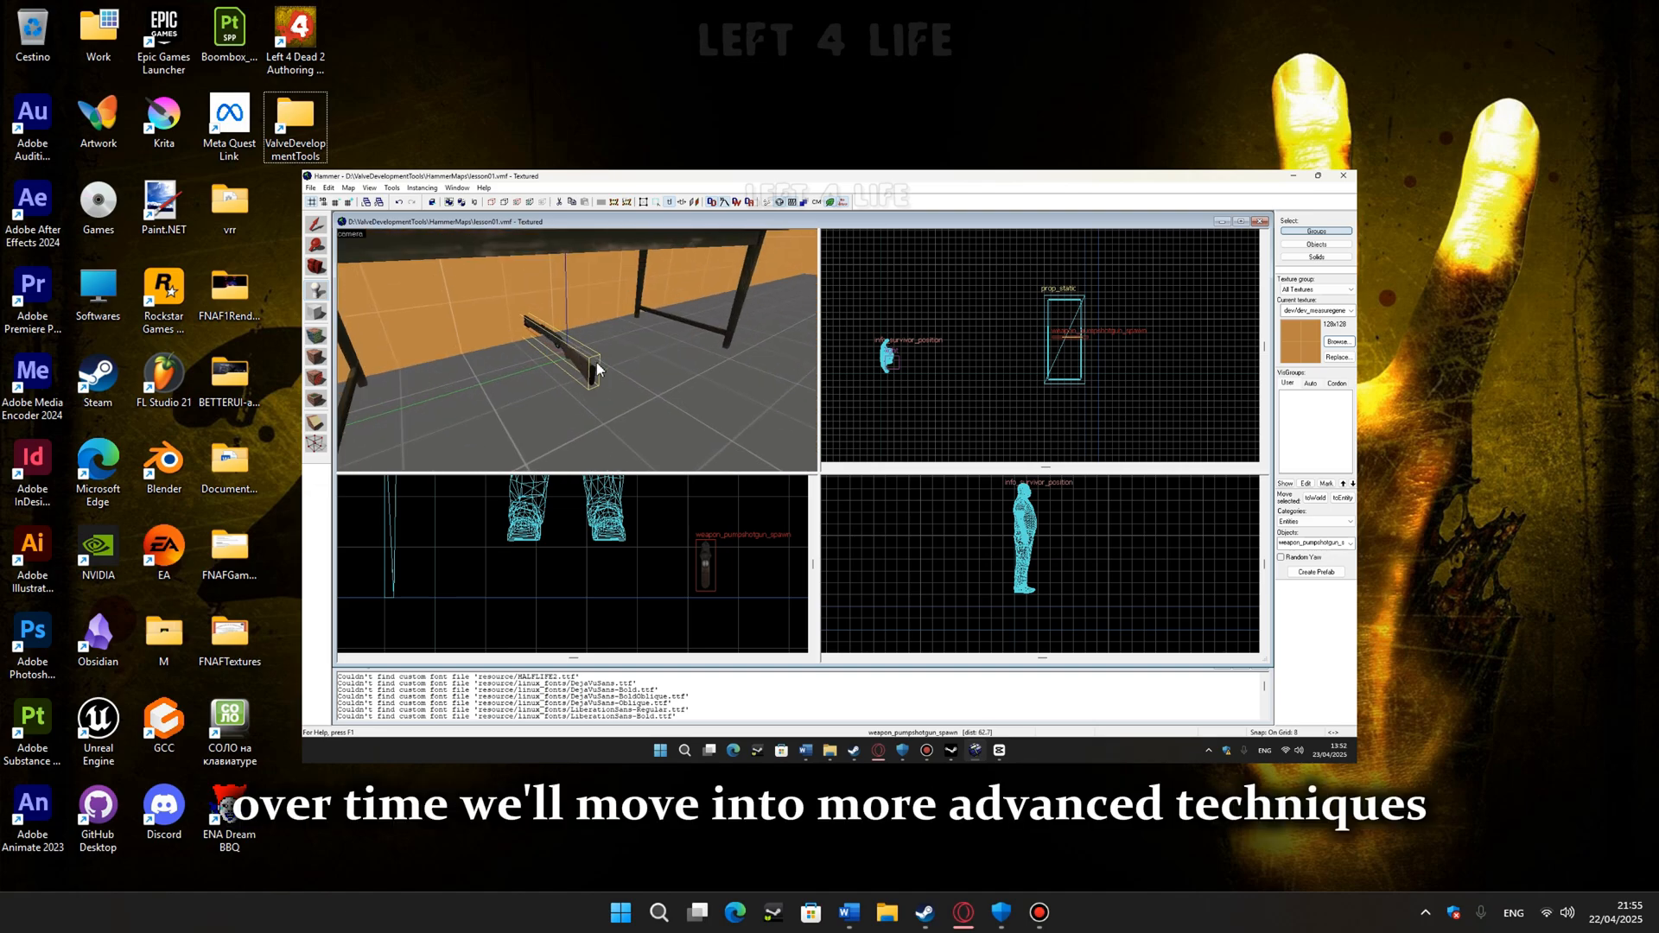
# Rotate the shotgun spawn in the top view to line up with the table's length, and reduce the grid size to 2.
pyautogui.click(316, 225)
pyautogui.scroll(9, 1079, 335)
pyautogui.moveTo(1033, 343); pyautogui.dragTo(967, 425)
pyautogui.click(1014, 349)
pyautogui.scroll(-3, 1036, 553)
pyautogui.scroll(7, 1185, 567)
pyautogui.scroll(3, 1185, 569)
pyautogui.press('[')
pyautogui.press('[')
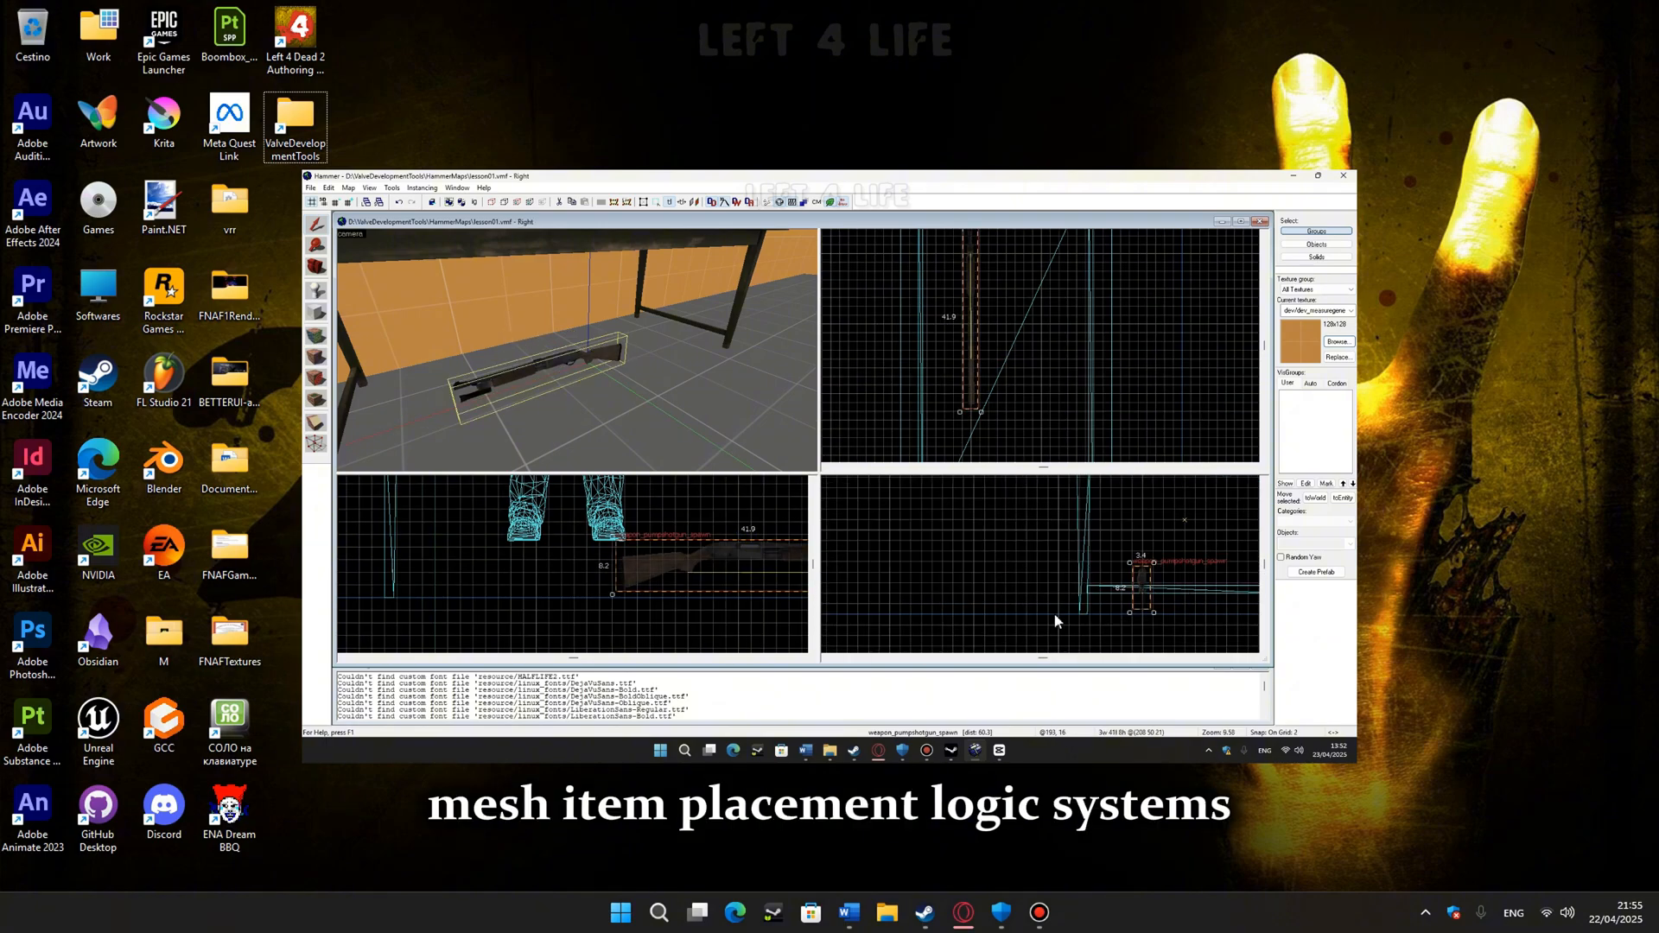
# Raise the shotgun spawn in the right view from the floor to just above the tabletop.
pyautogui.scroll(-3, 1055, 618)
pyautogui.moveTo(1104, 585); pyautogui.dragTo(1088, 504)
pyautogui.scroll(9, 1092, 501)
pyautogui.press('z')
pyautogui.press('z')
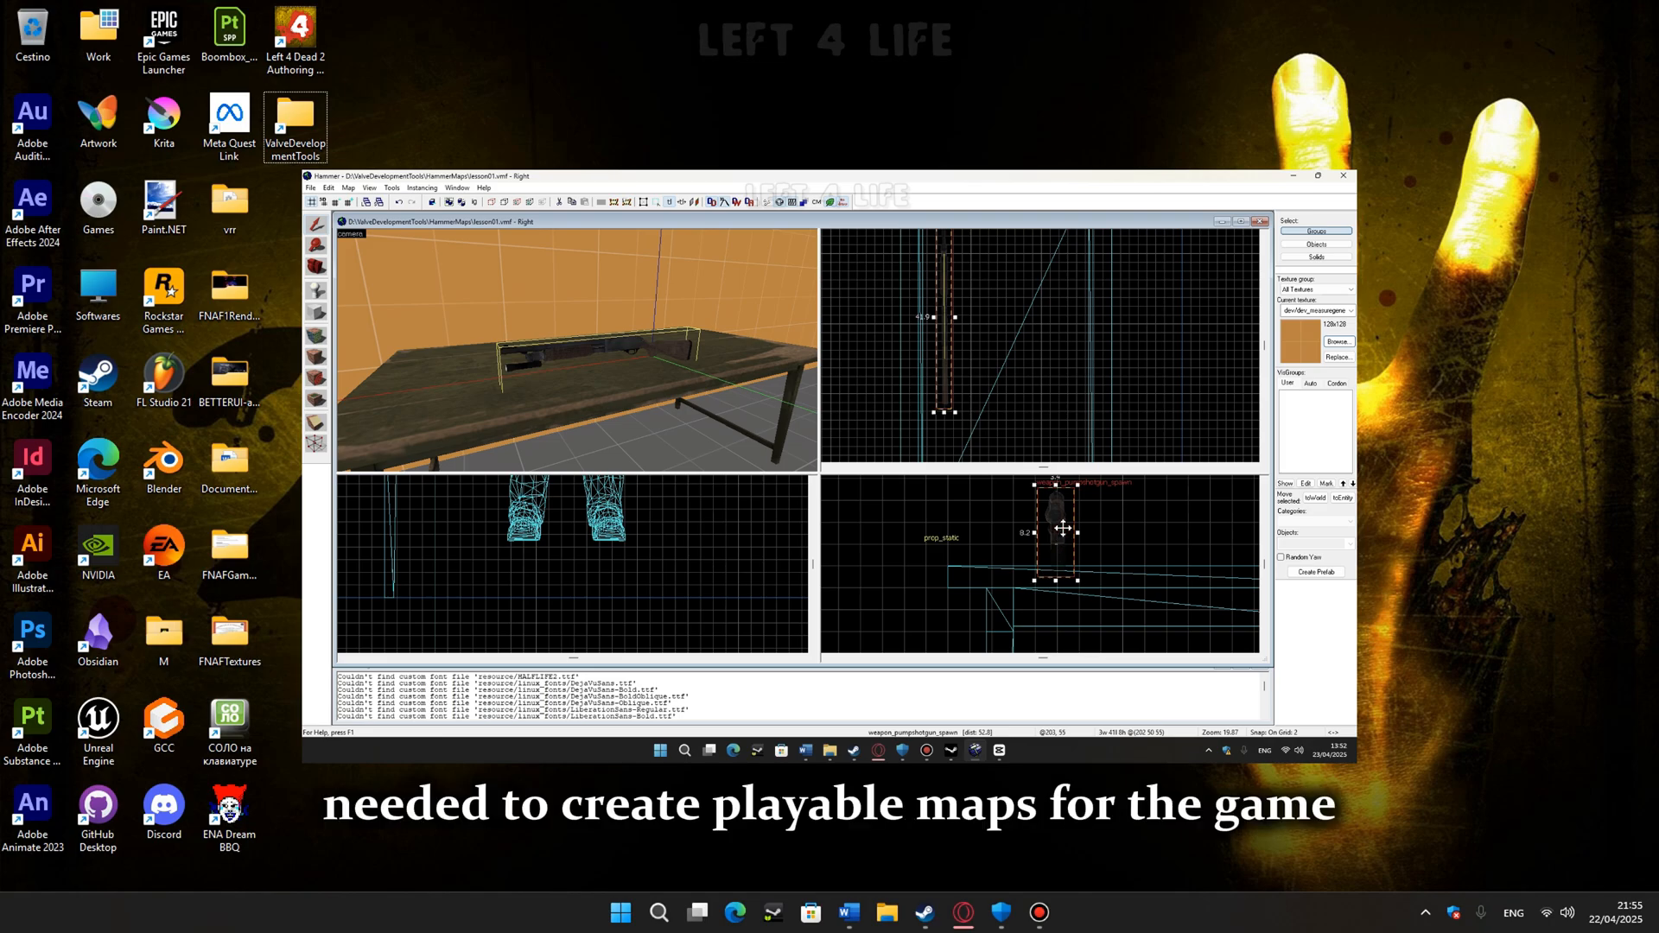
# Rotate the shotgun spawn onto its side in the right view and lower it onto the tabletop.
pyautogui.scroll(-1, 966, 392)
pyautogui.click(951, 332)
pyautogui.moveTo(958, 258)
pyautogui.mouseDown()
pyautogui.moveTo(881, 373)
pyautogui.moveTo(956, 260)
pyautogui.mouseUp()
pyautogui.moveTo(1077, 580); pyautogui.dragTo(1011, 553)
pyautogui.moveTo(1071, 536); pyautogui.dragTo(1078, 557)
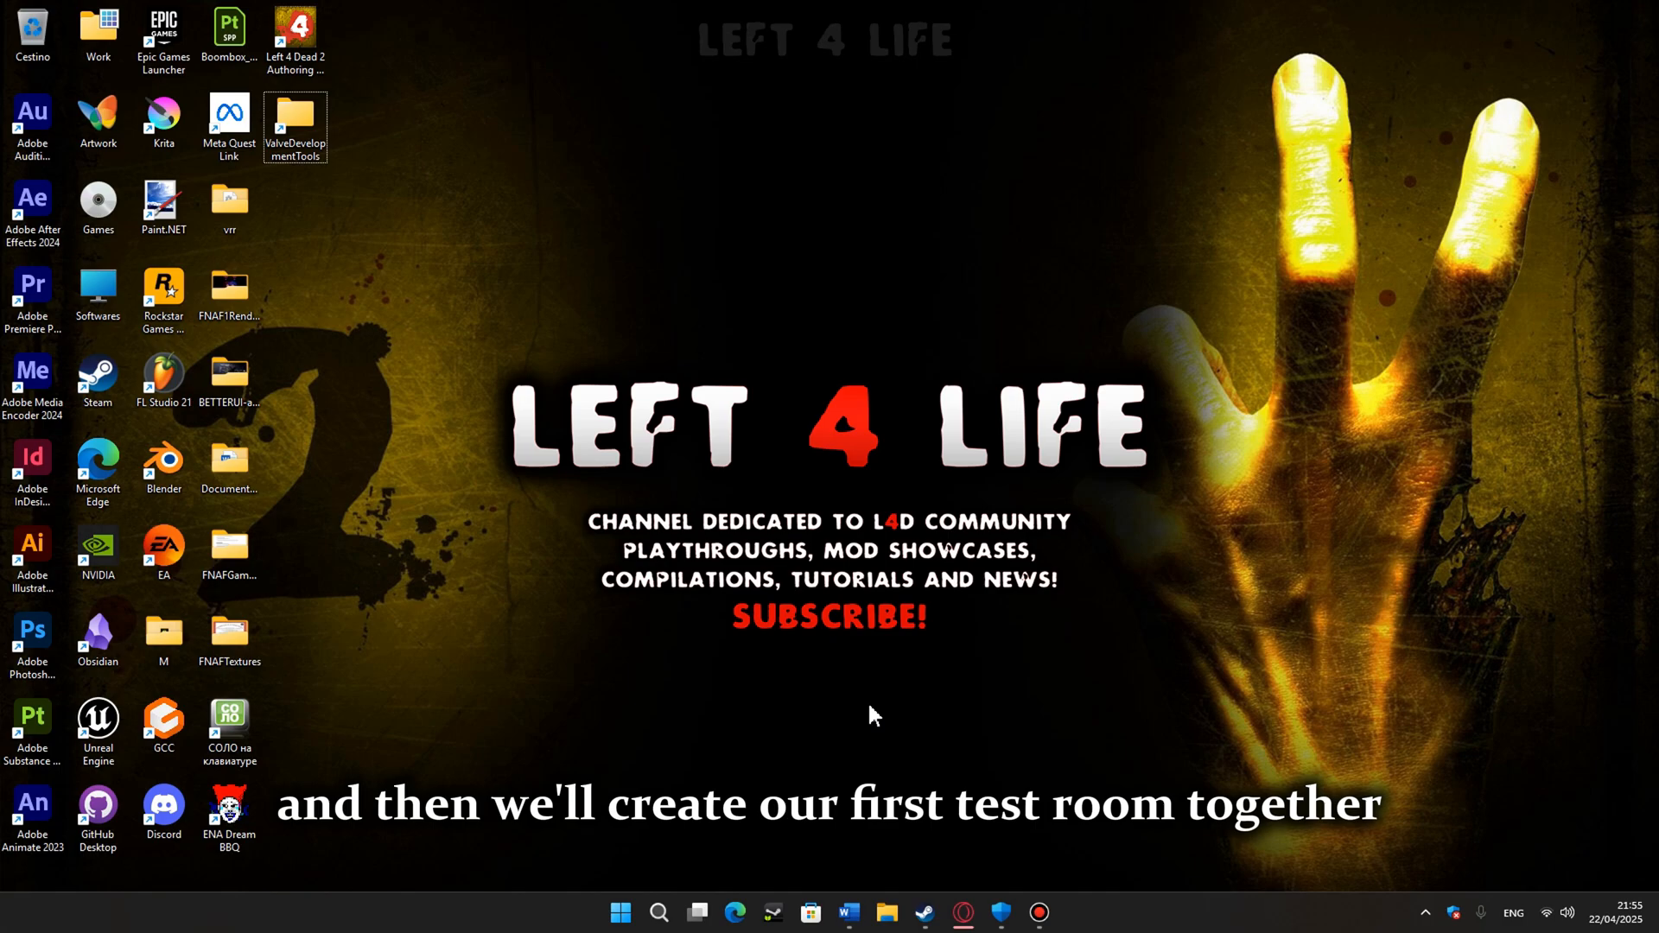
# Switch to Steam and include Tools in the library's displayed categories.
pyautogui.click(916, 900)
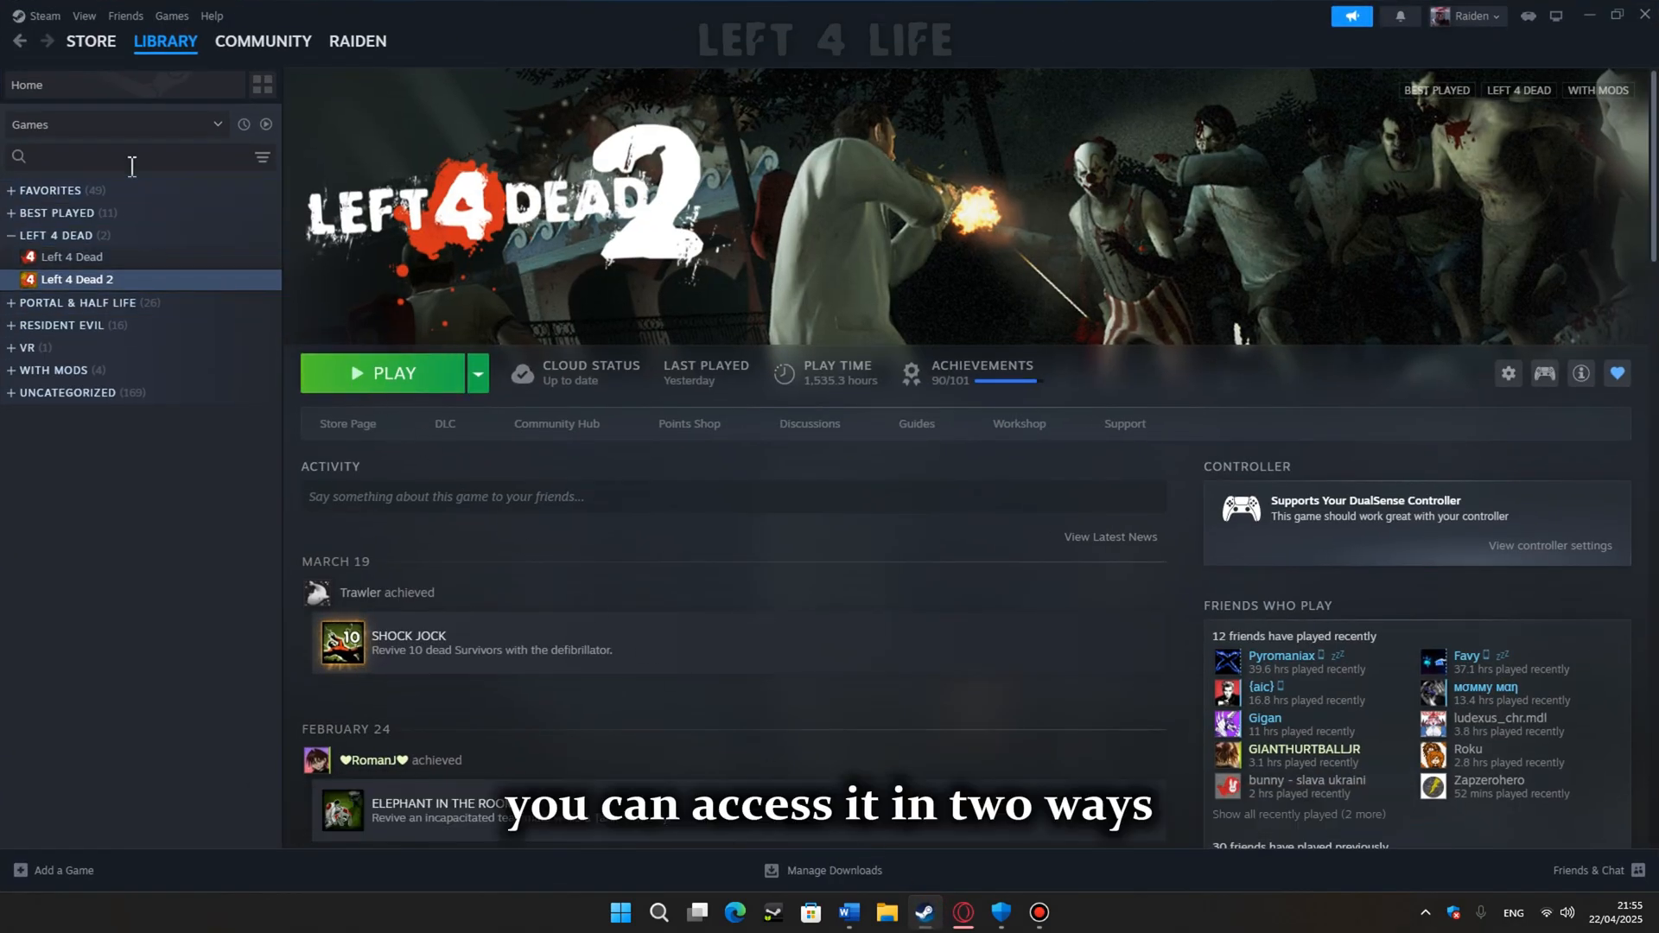
pyautogui.click(125, 129)
pyautogui.click(75, 240)
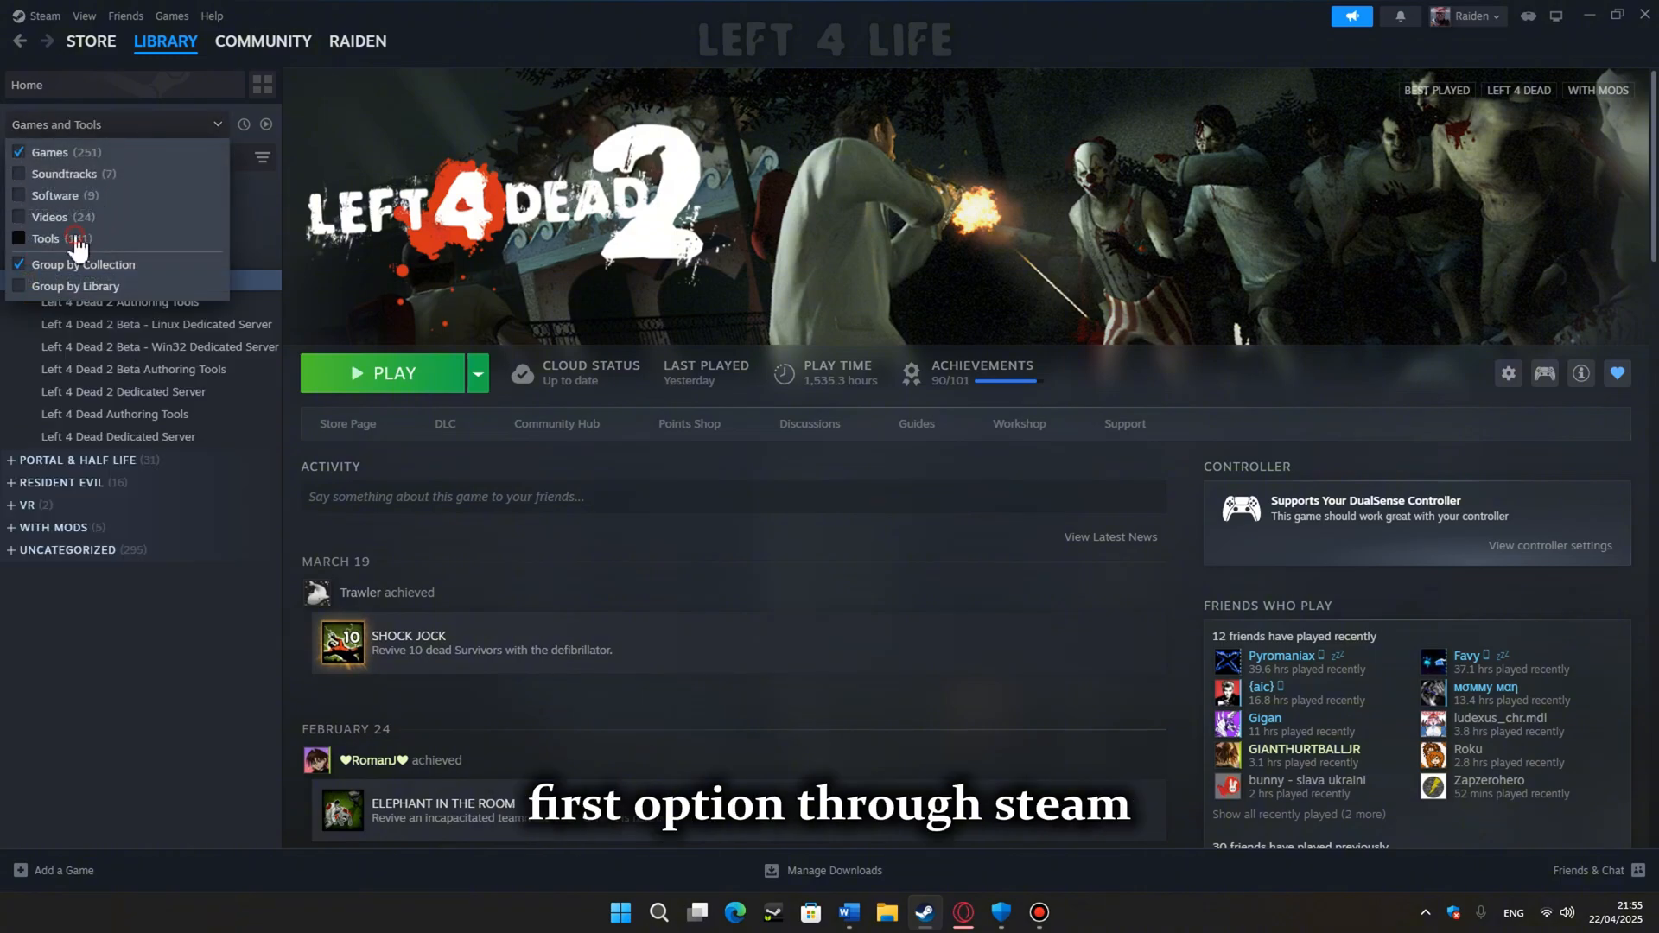
pyautogui.click(157, 653)
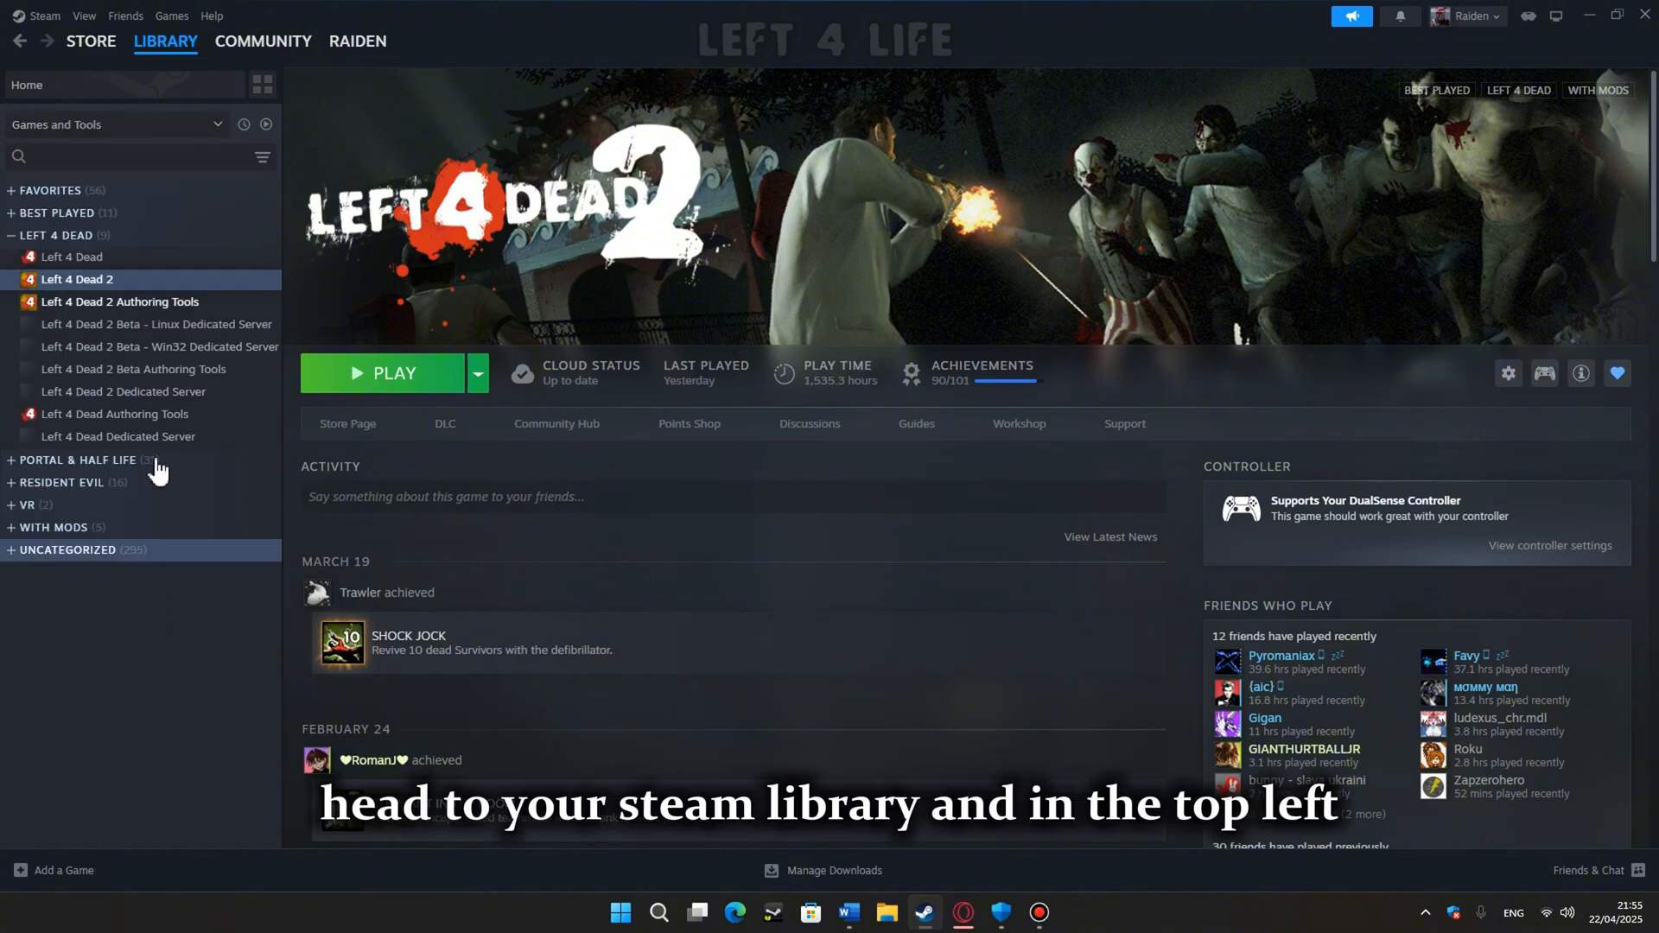
# Launch Left 4 Dead 2 Authoring Tools from the Steam library, then close its launcher and minimize Steam.
pyautogui.click(154, 304)
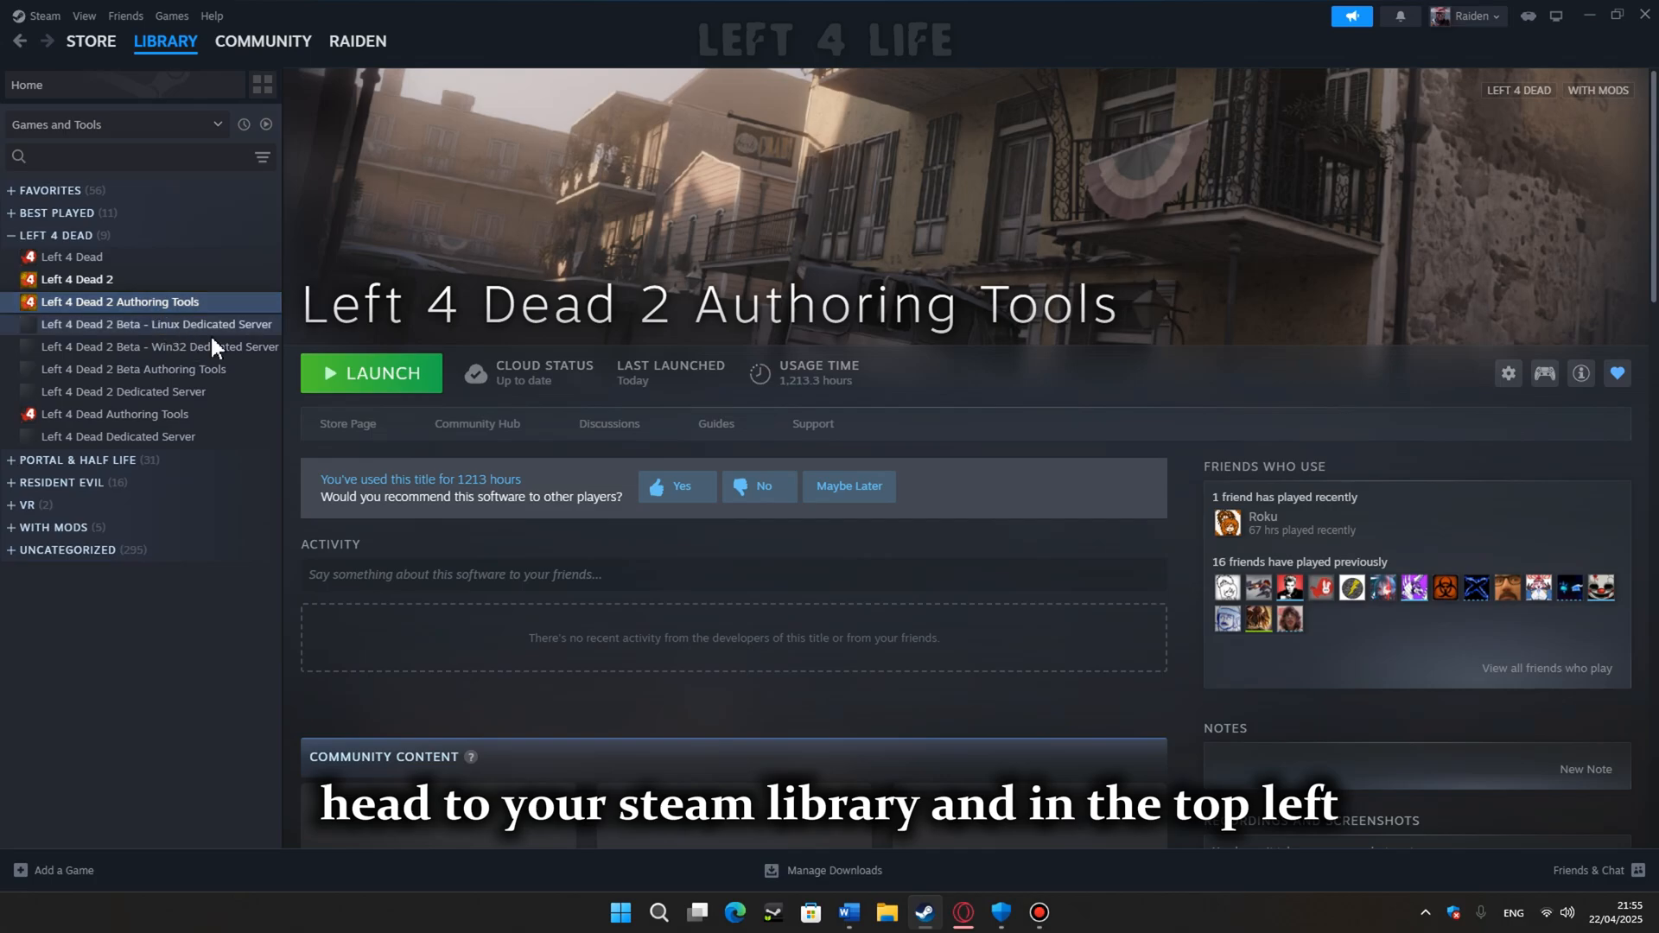
pyautogui.click(387, 387)
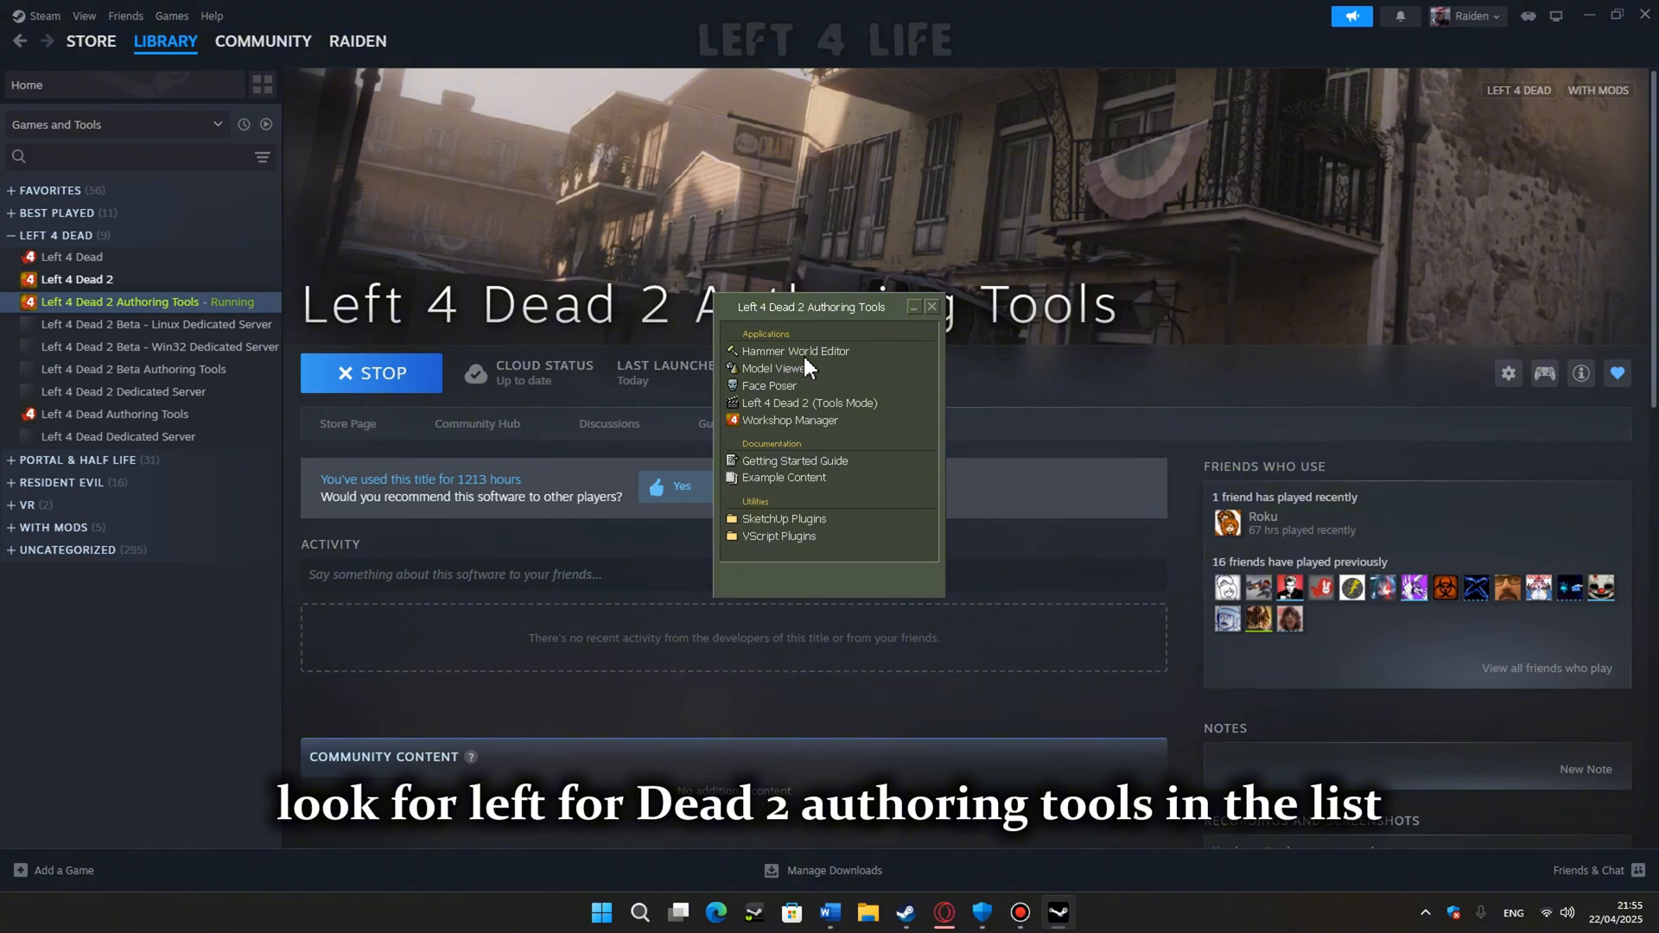
pyautogui.click(931, 306)
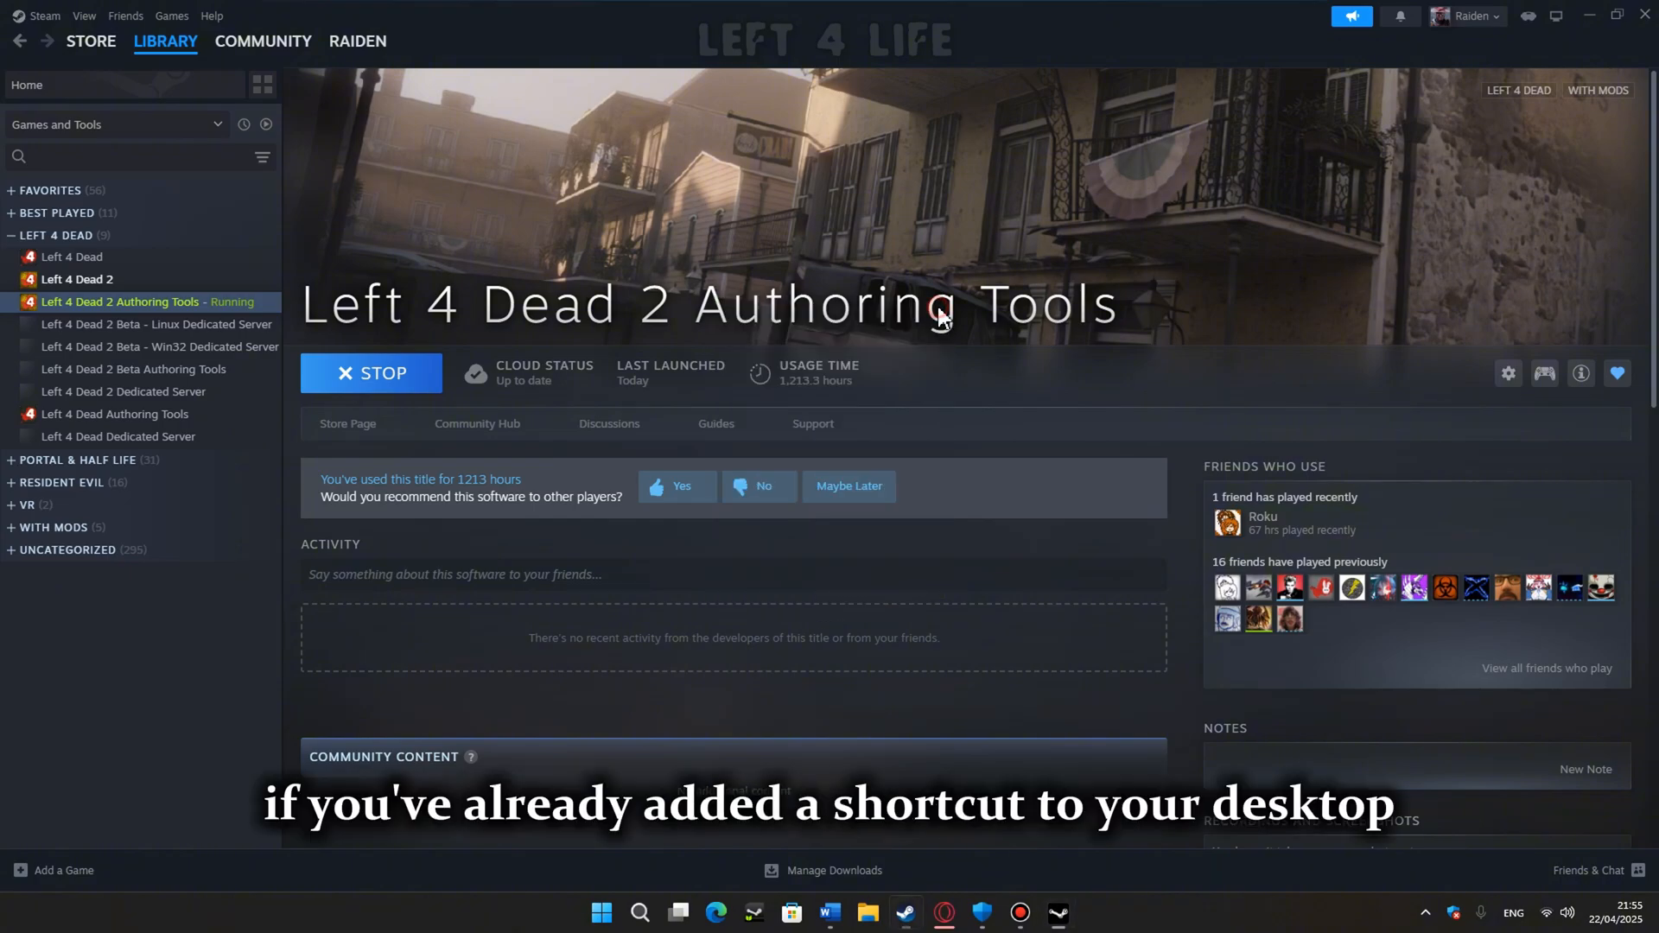
pyautogui.click(1589, 15)
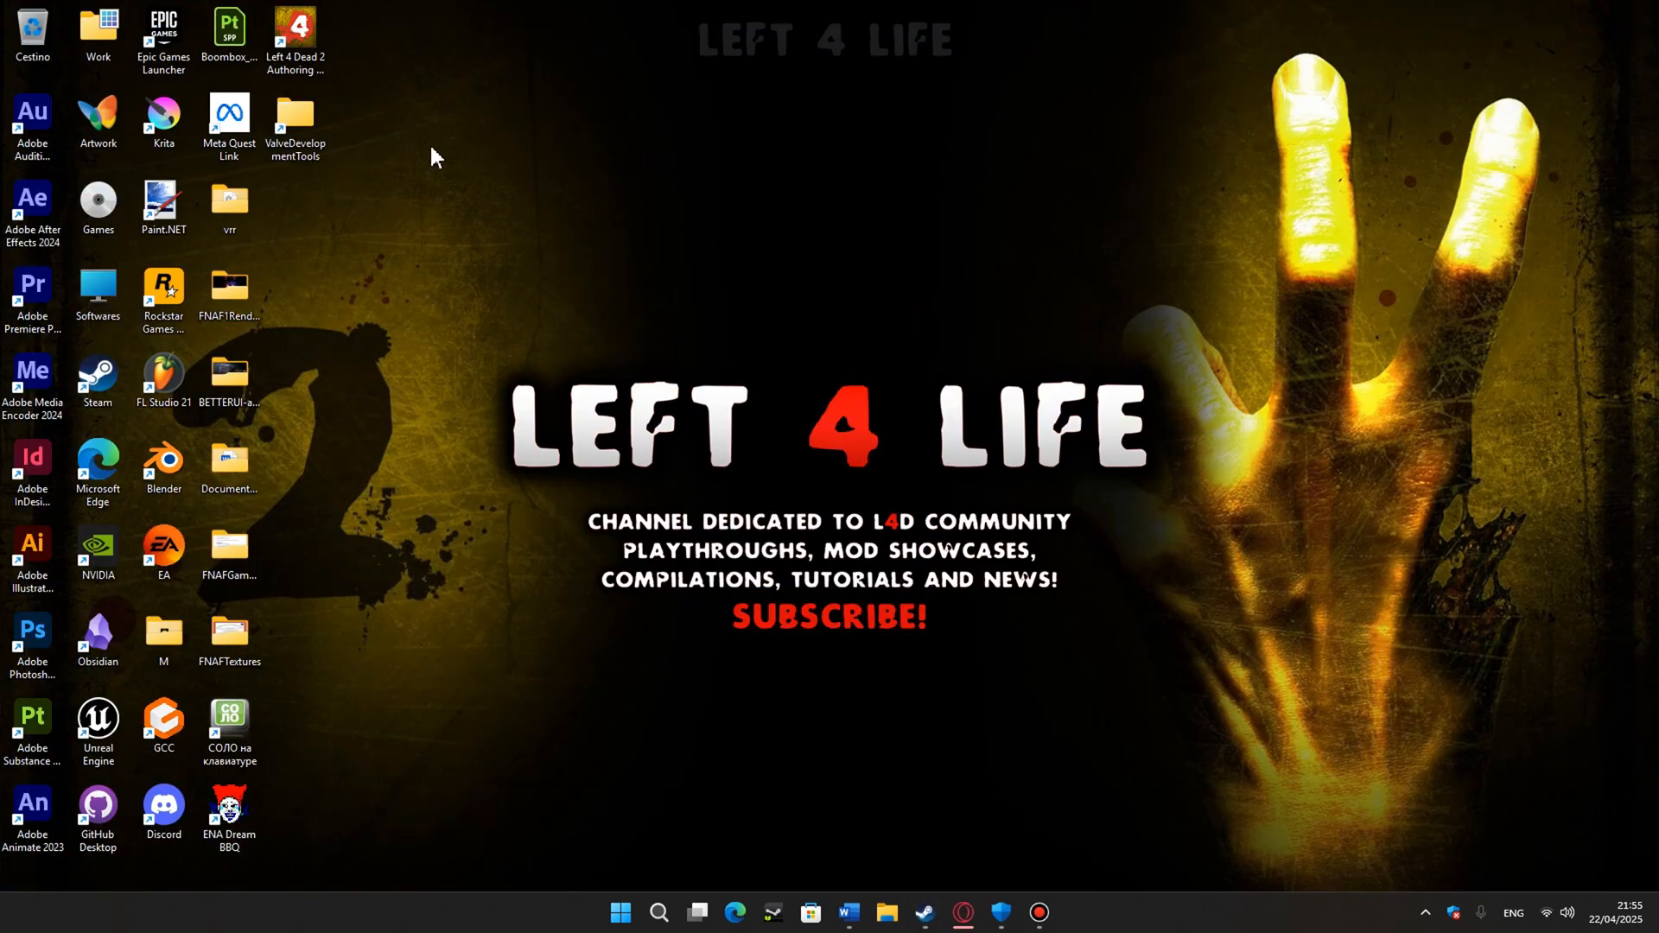
# Open the Tools subfolder of the ValveDevelopmentTools folder from the desktop.
pyautogui.click(314, 60)
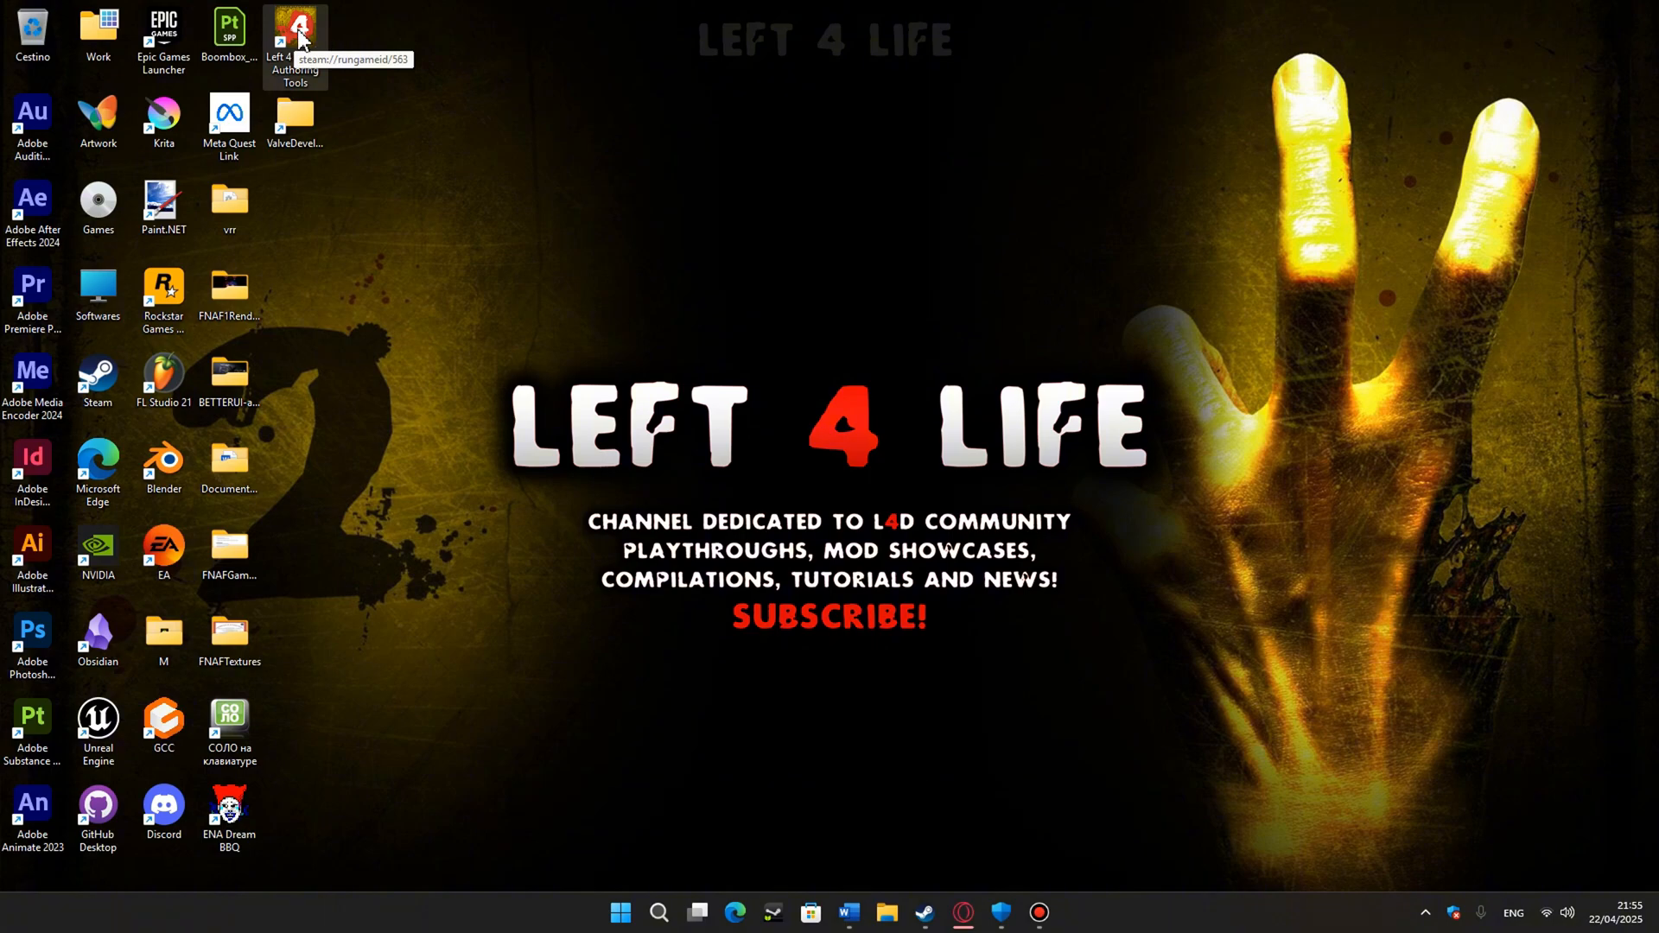
pyautogui.doubleClick(309, 142)
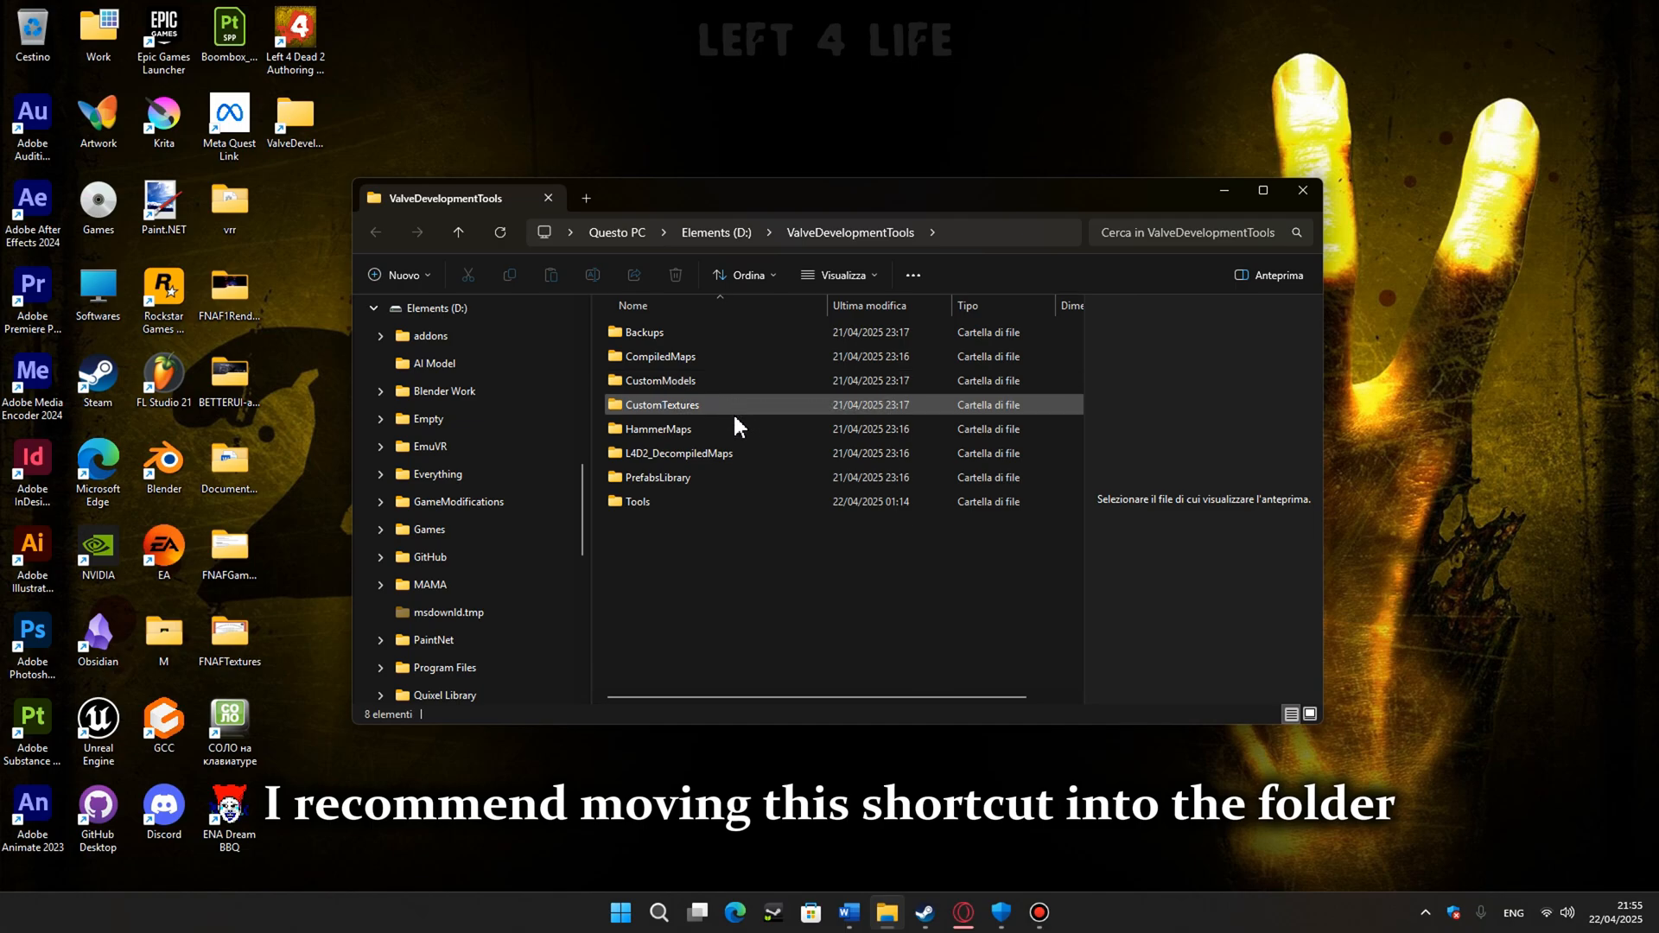
pyautogui.doubleClick(687, 503)
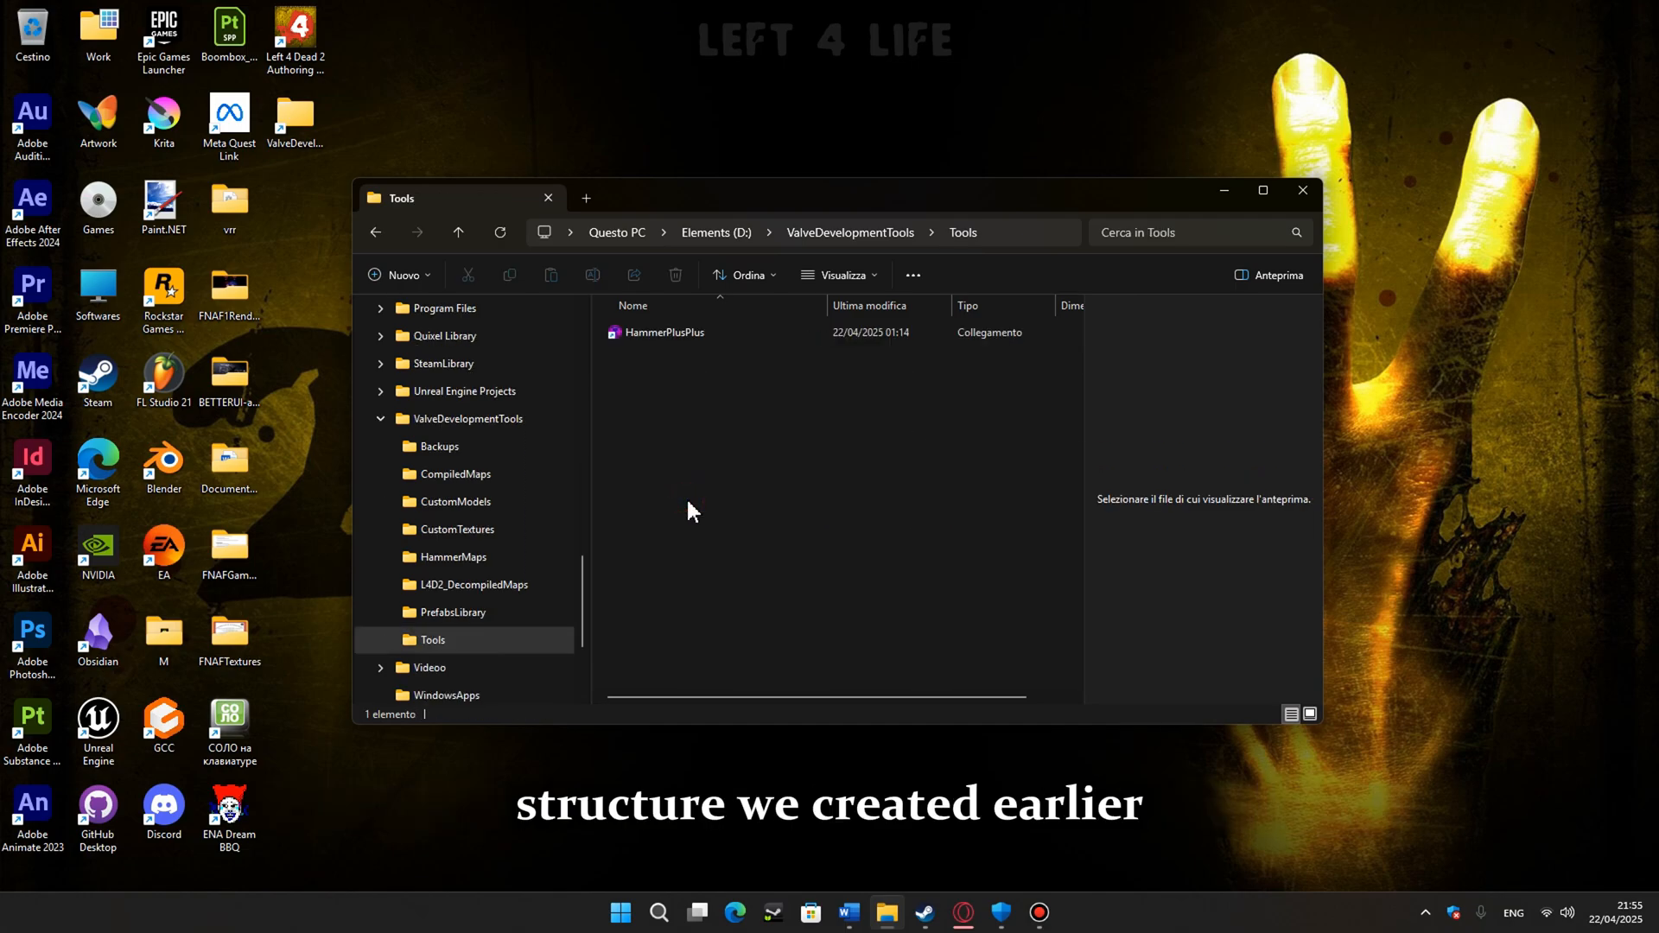
# Put the Left 4 Dead 2 Authoring Tools shortcut into the Tools folder and delete the desktop shortcut.
pyautogui.moveTo(296, 38); pyautogui.dragTo(749, 475)
pyautogui.click(295, 39)
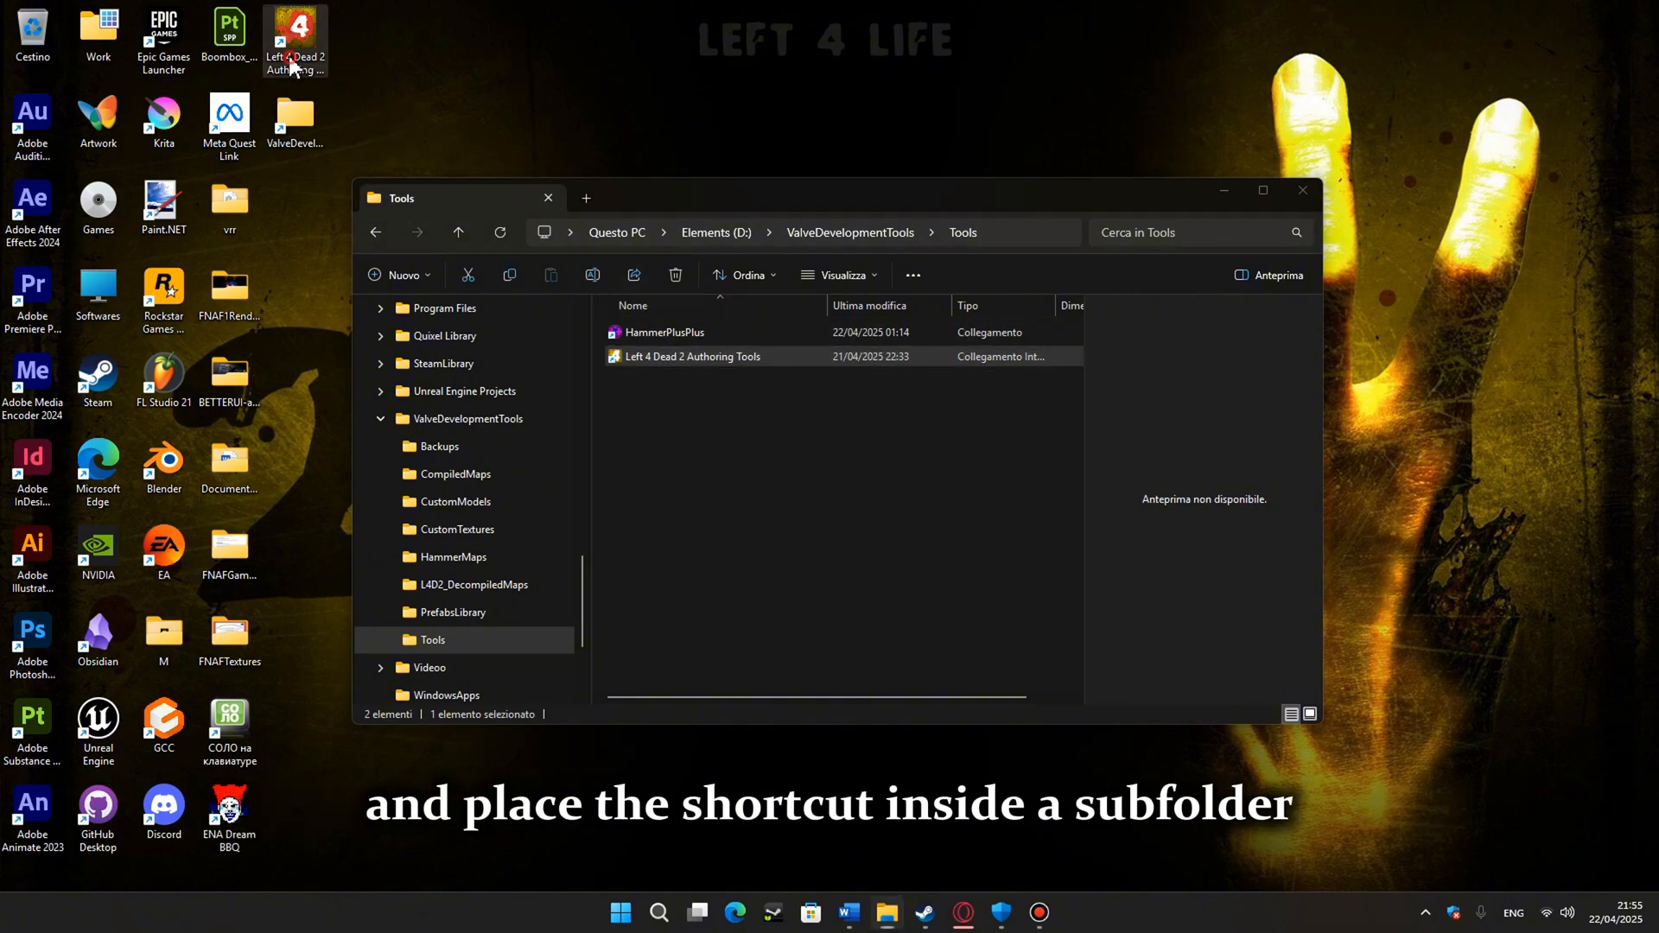
pyautogui.press('Delete')
pyautogui.click(827, 452)
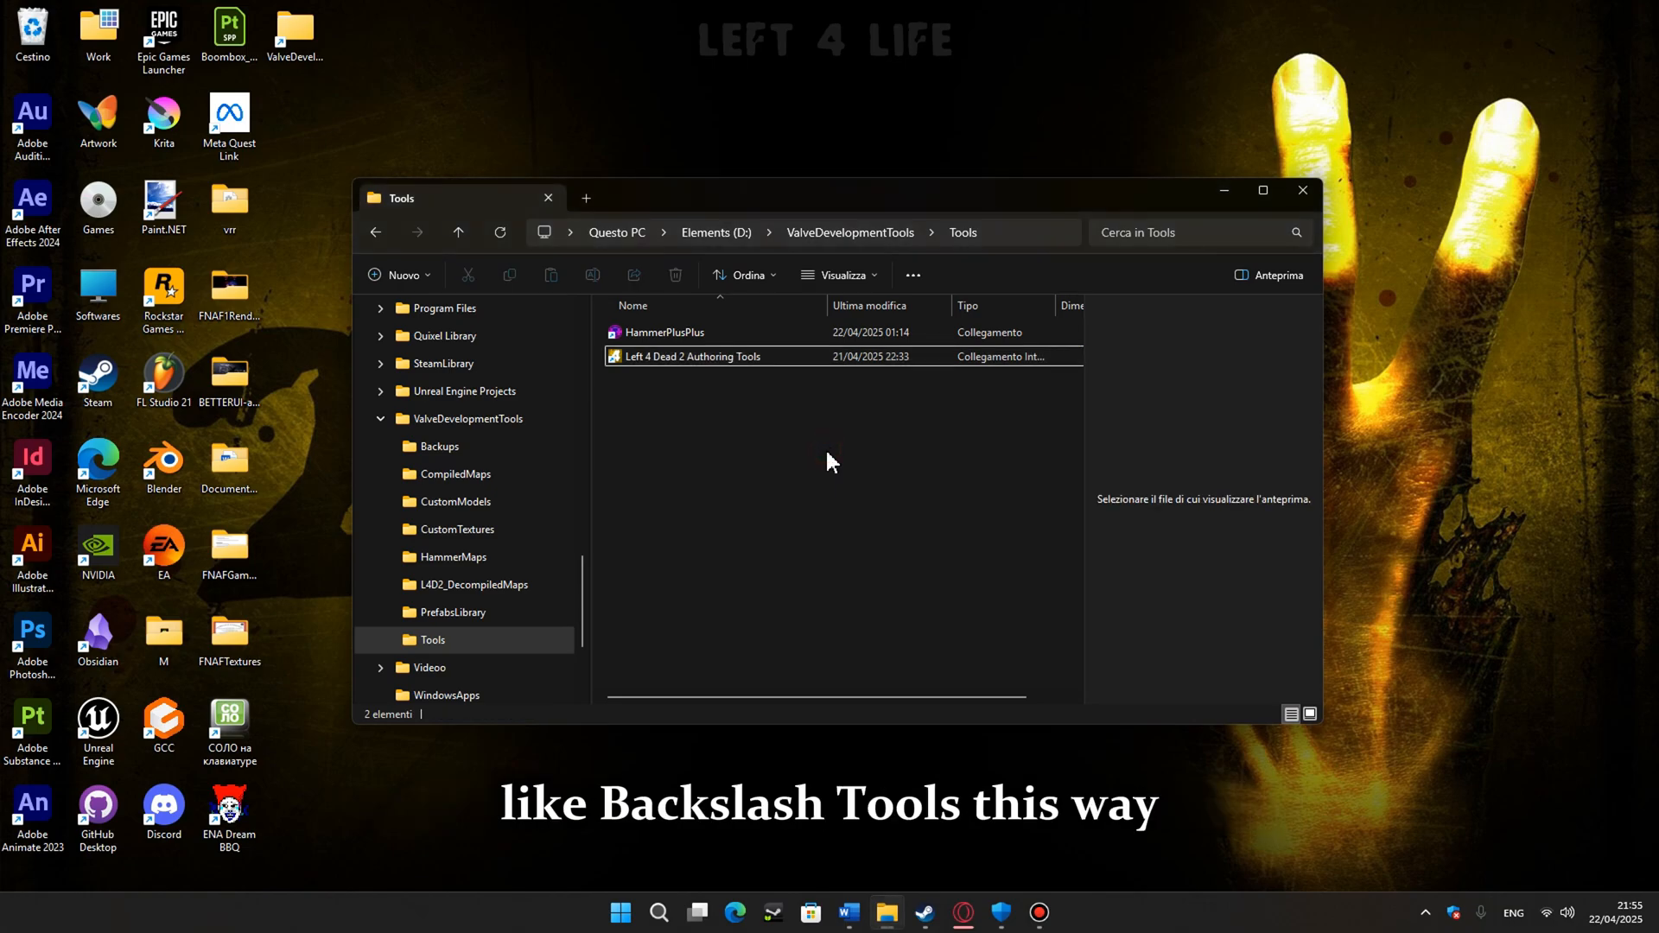
# Launch Left 4 Dead 2 Authoring Tools from the Tools folder, minimize the folder window, and open Hammer World Editor.
pyautogui.doubleClick(743, 360)
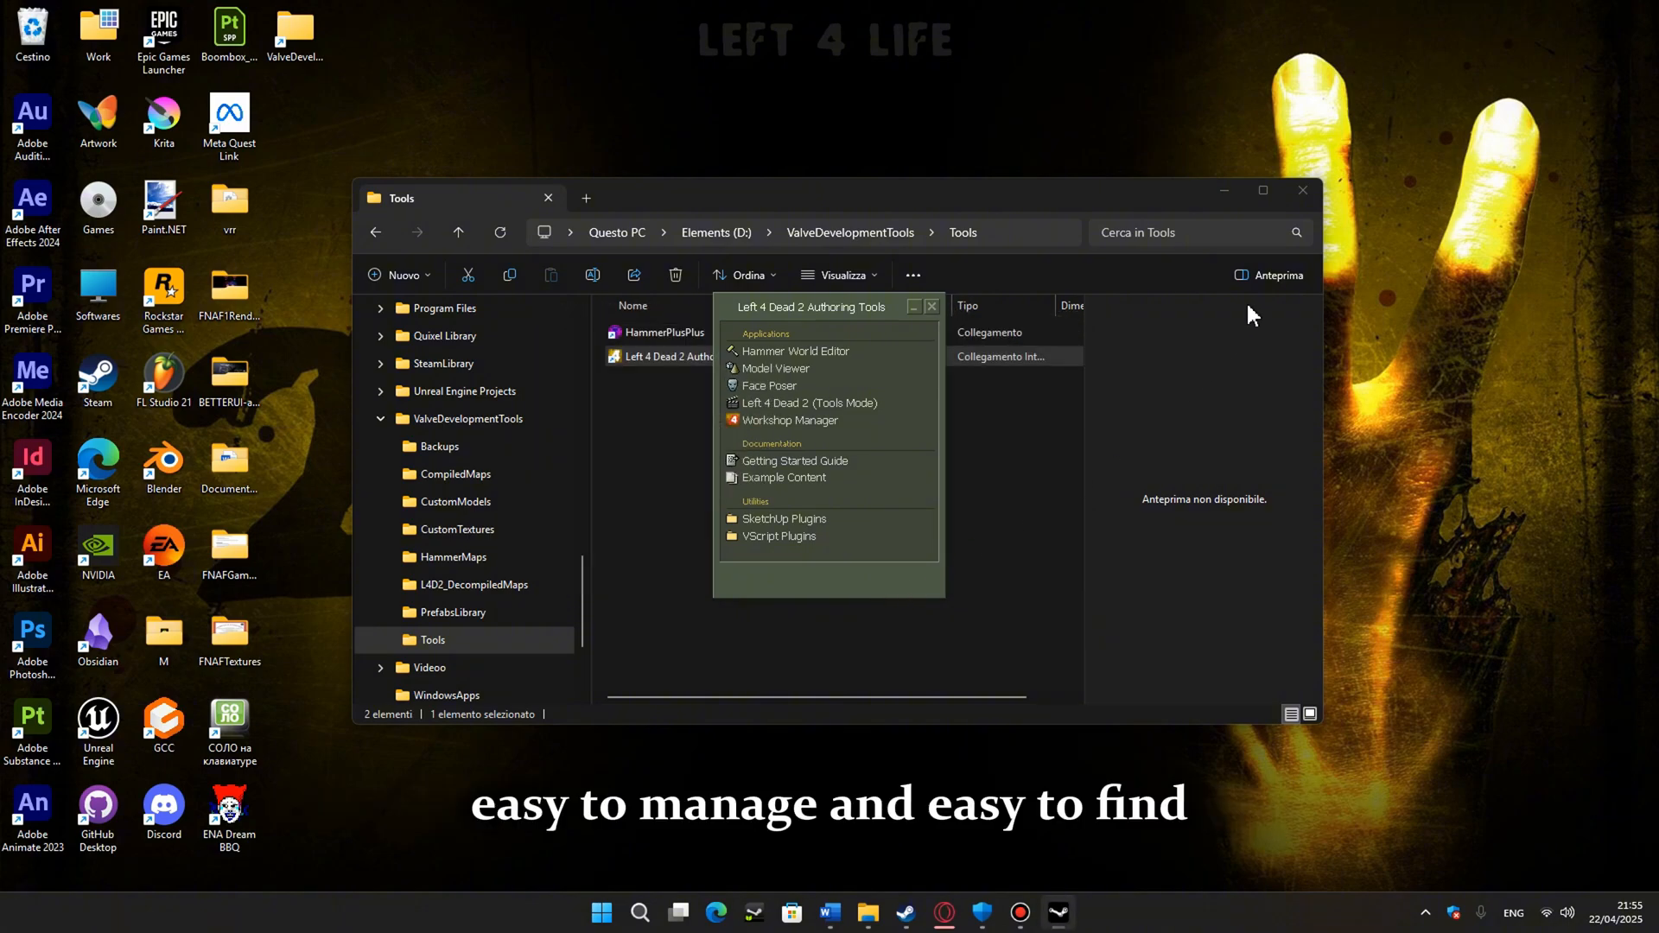
pyautogui.click(1230, 195)
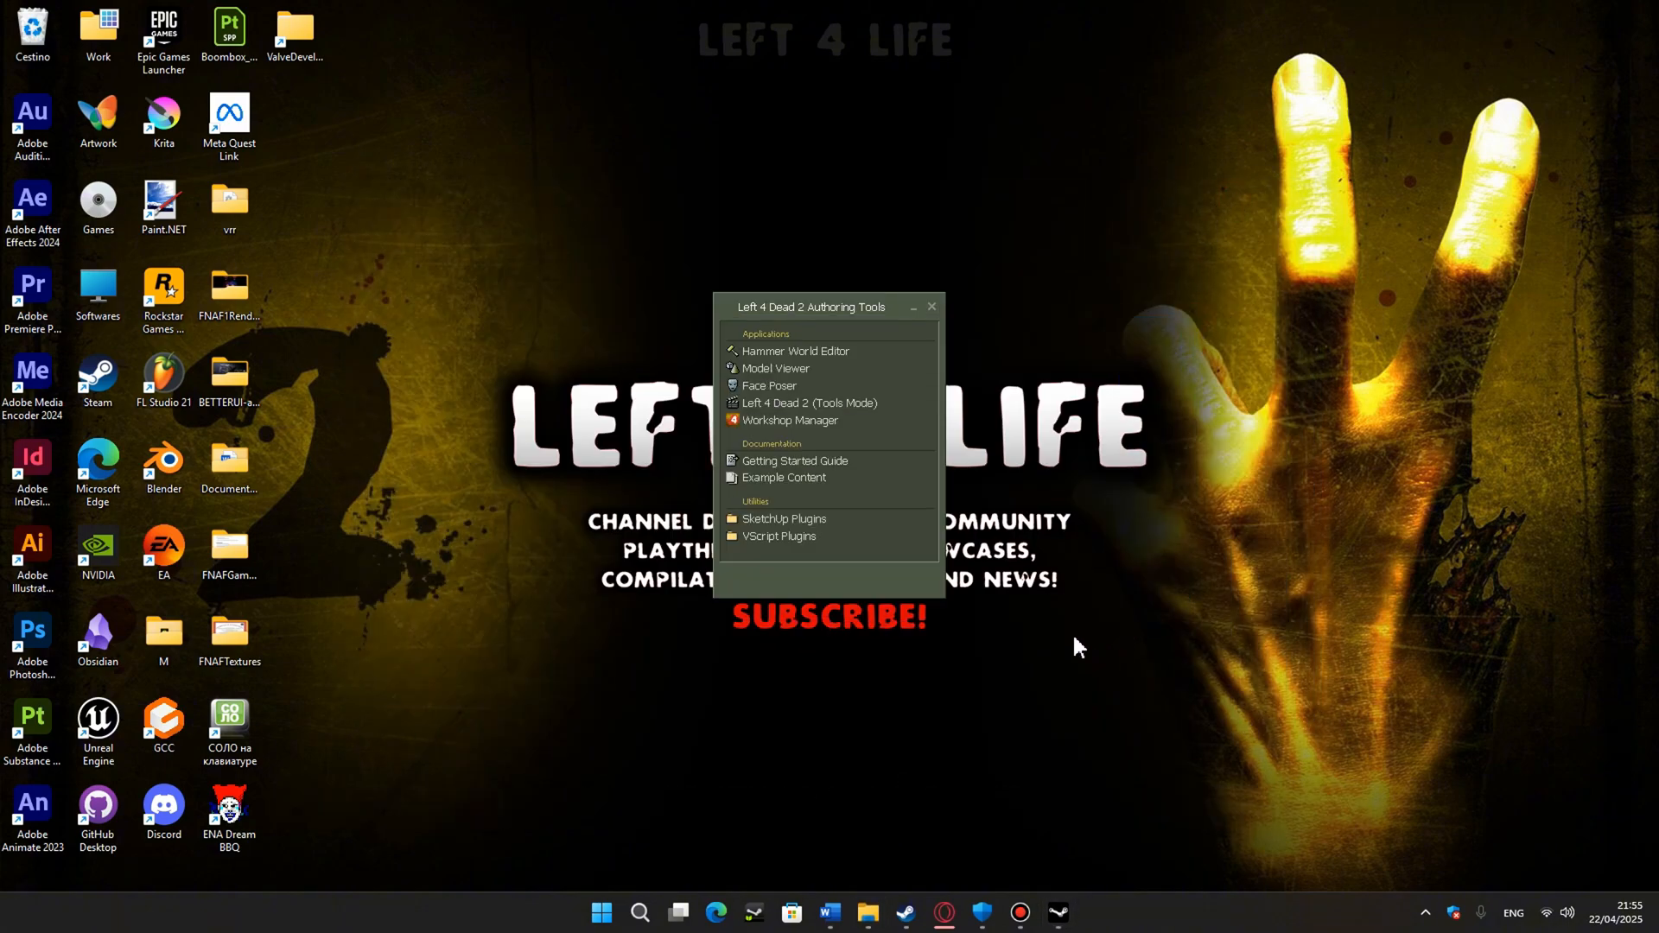
pyautogui.doubleClick(795, 347)
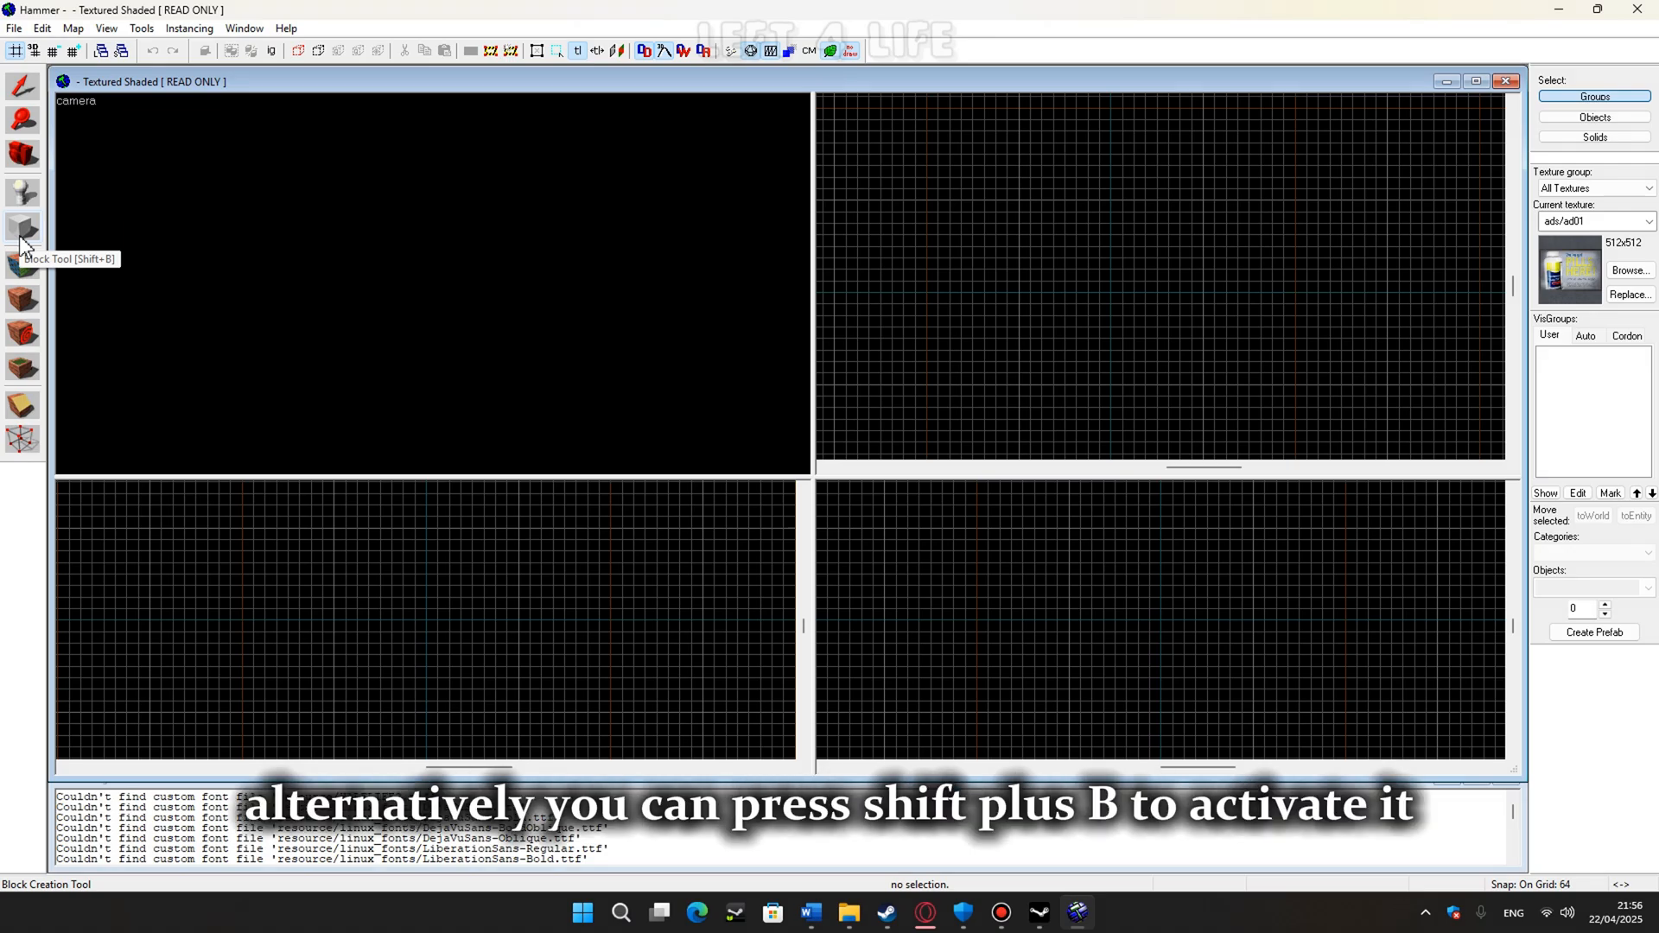
# Create a 512 by 512 block brush, 64 units high, in the top view with the Block Tool.
pyautogui.click(20, 237)
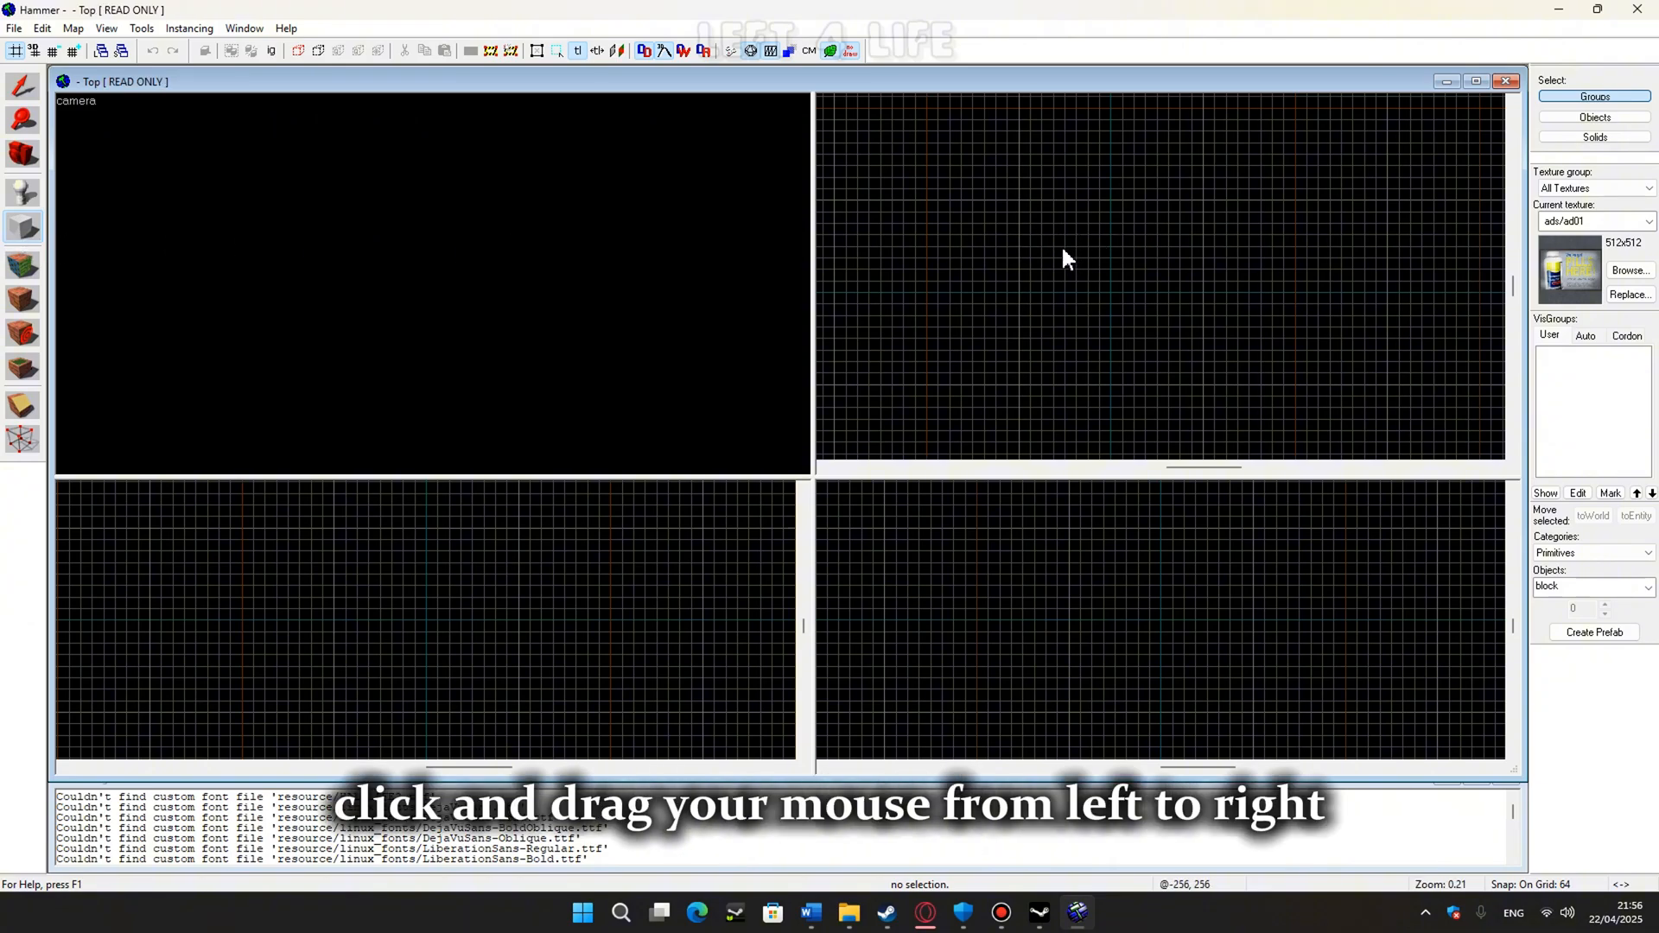
pyautogui.moveTo(1064, 246); pyautogui.dragTo(1162, 340)
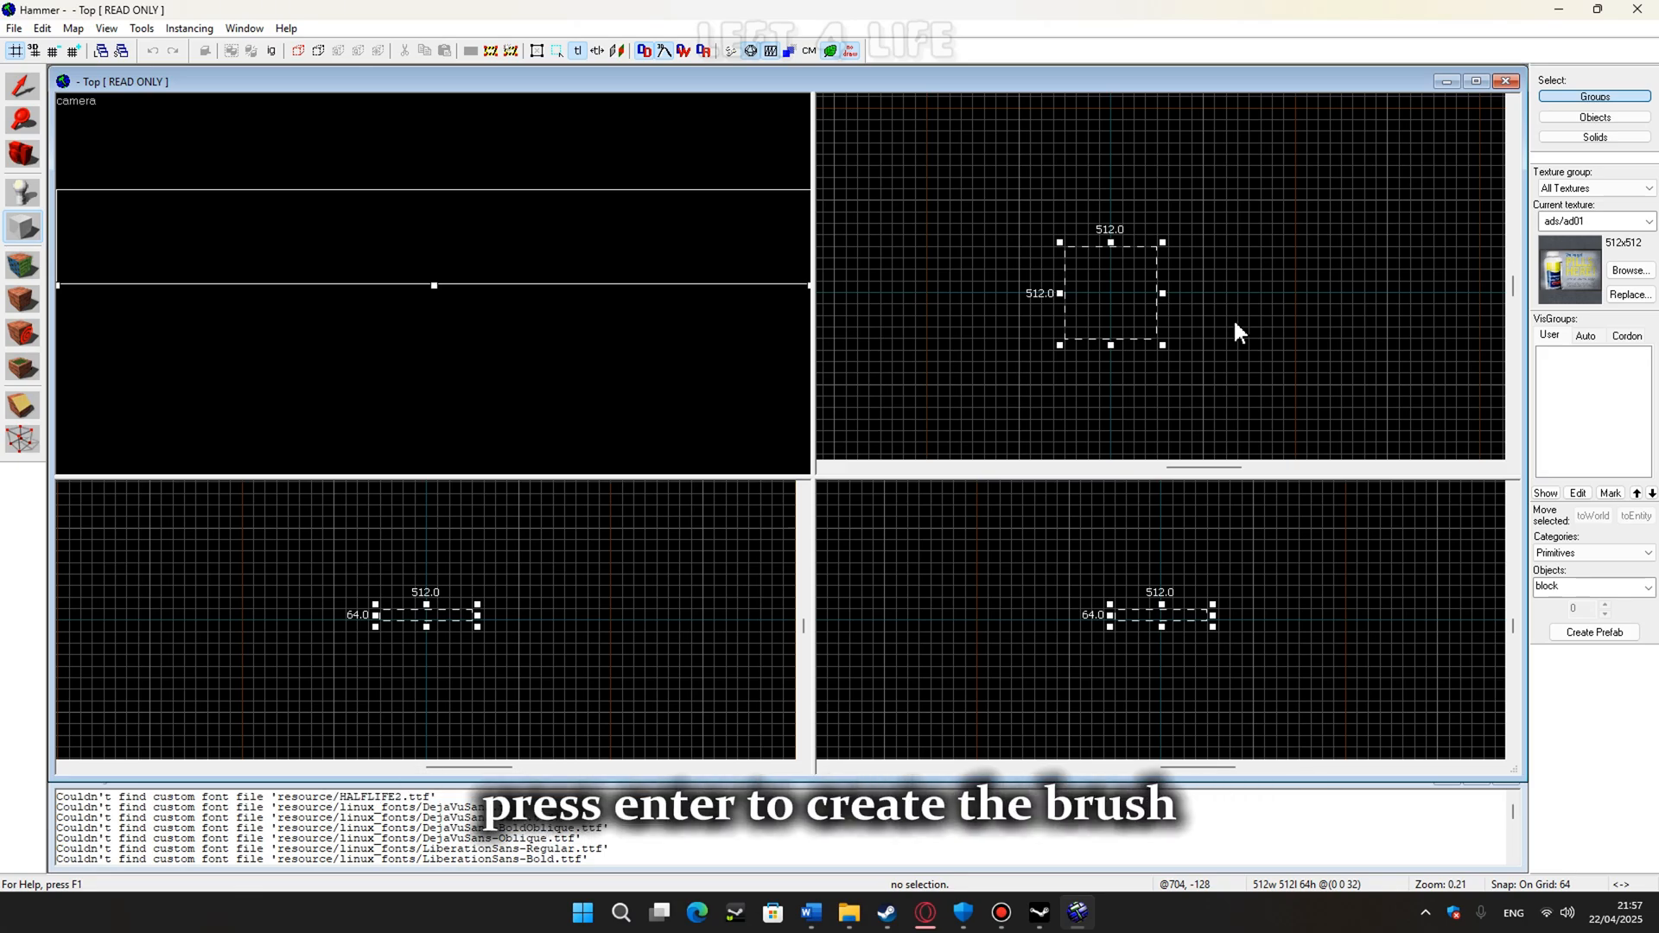
pyautogui.press('Return')
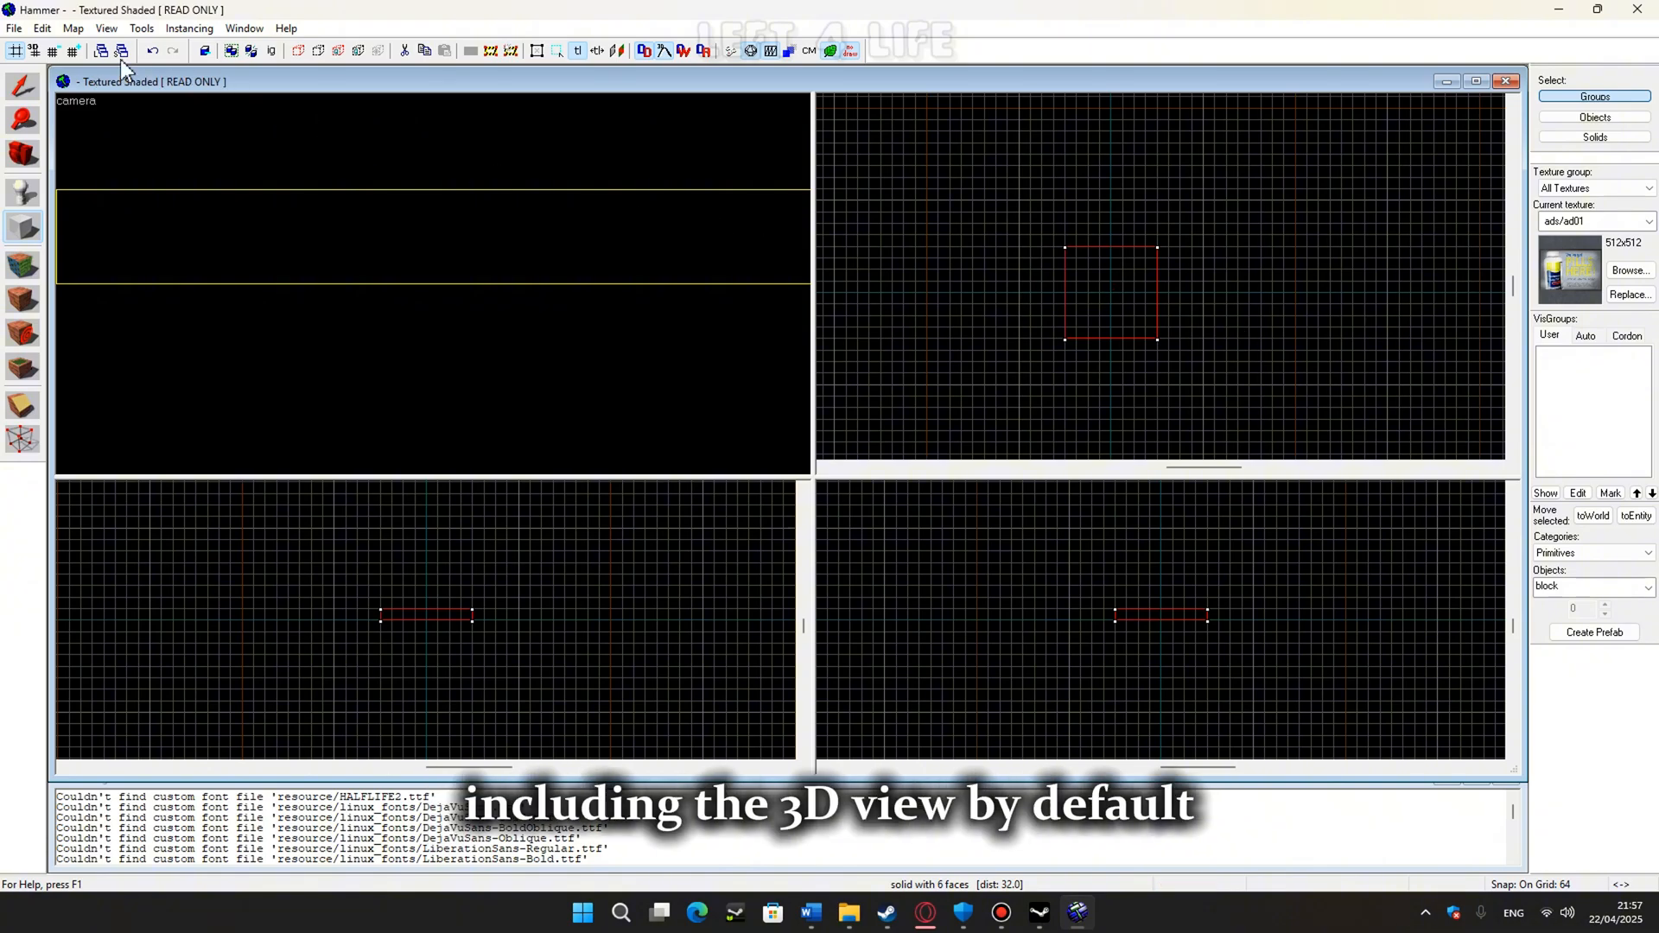
# Select the block brush with the Selection Tool and reduce the grid size to 16.
pyautogui.click(23, 86)
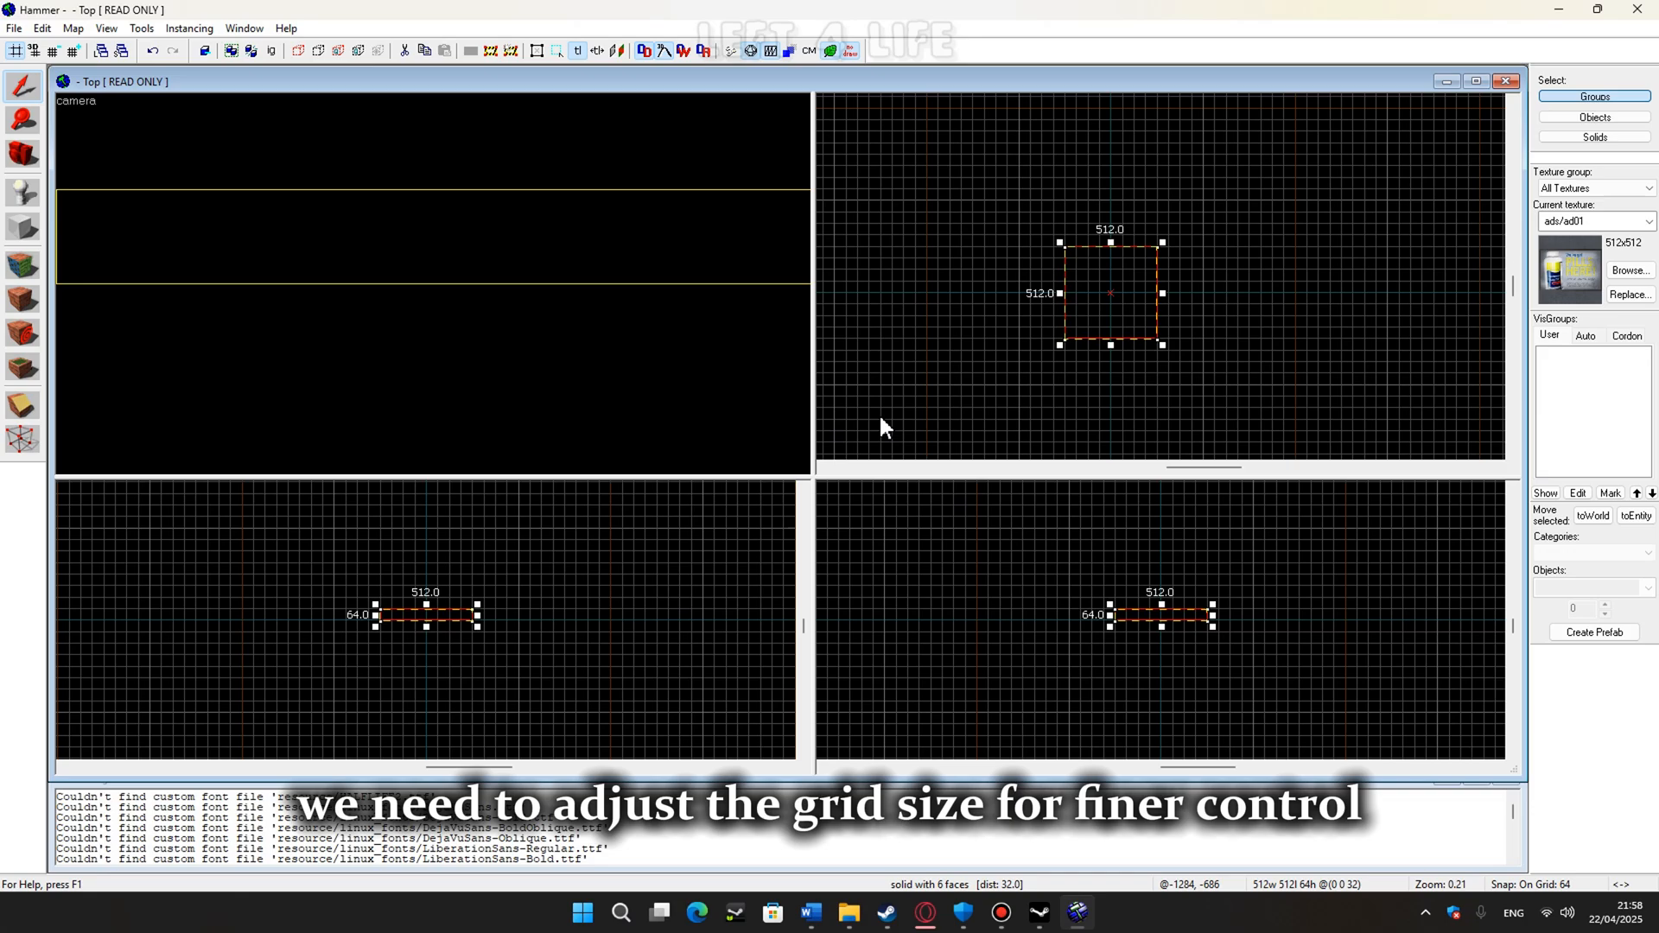
pyautogui.press('[')
pyautogui.press('[')
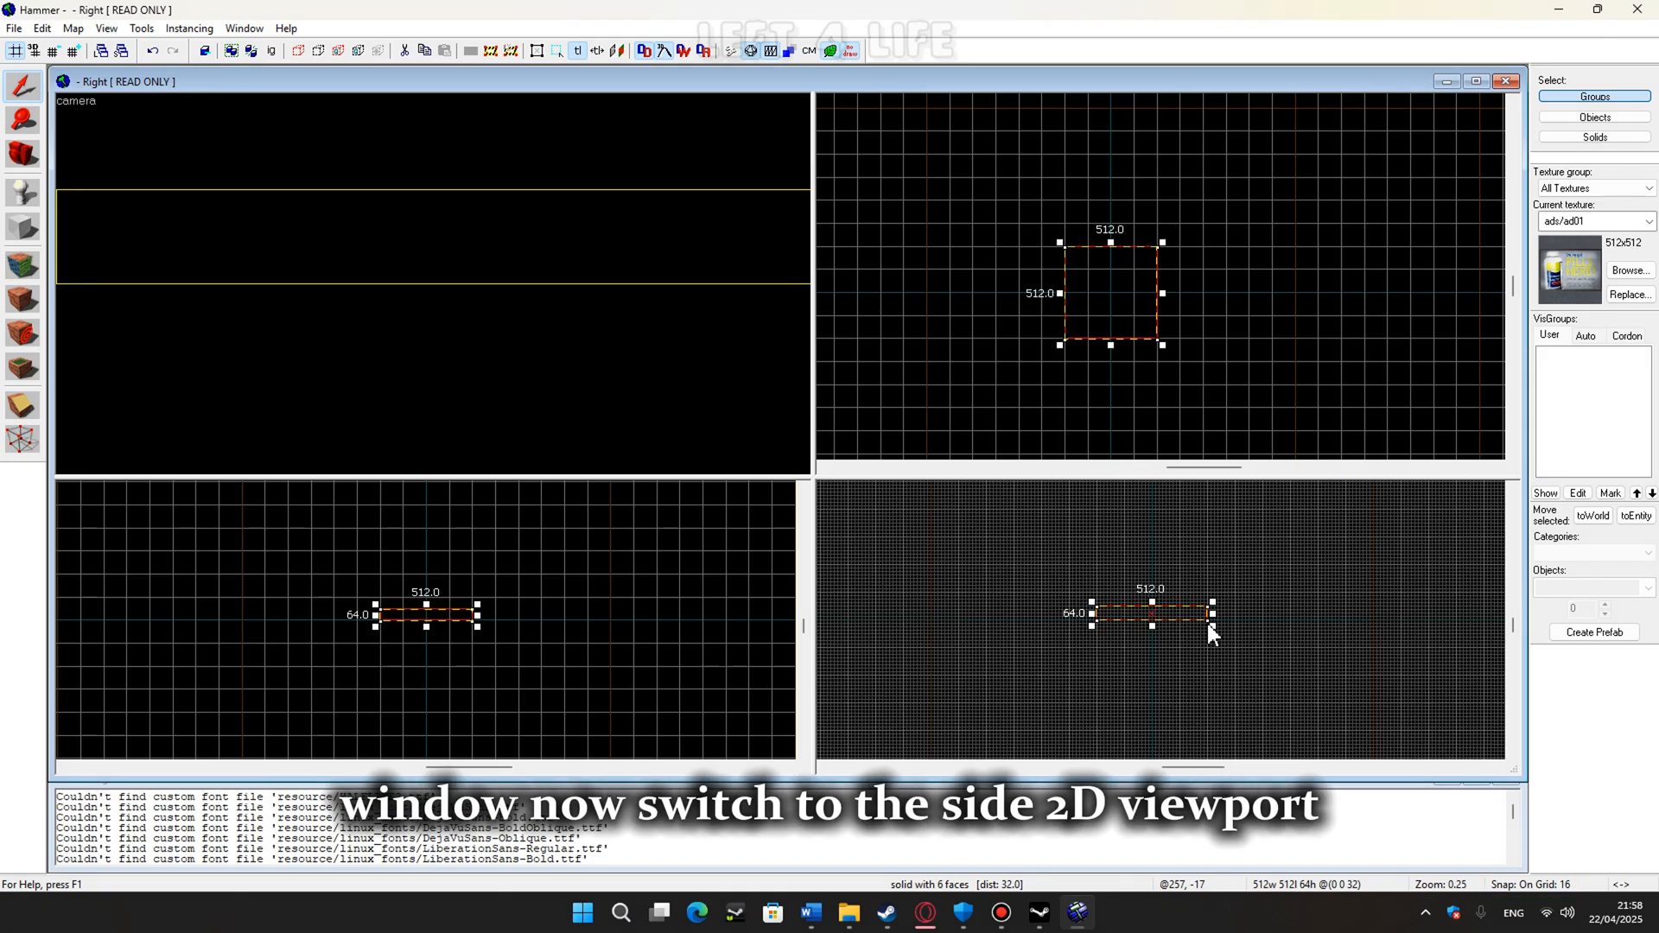
# Reduce the floor brush's height to 16 units in the side view, keep it aligned with the origin line, and reselect it.
pyautogui.scroll(7, 1206, 624)
pyautogui.scroll(3, 1151, 608)
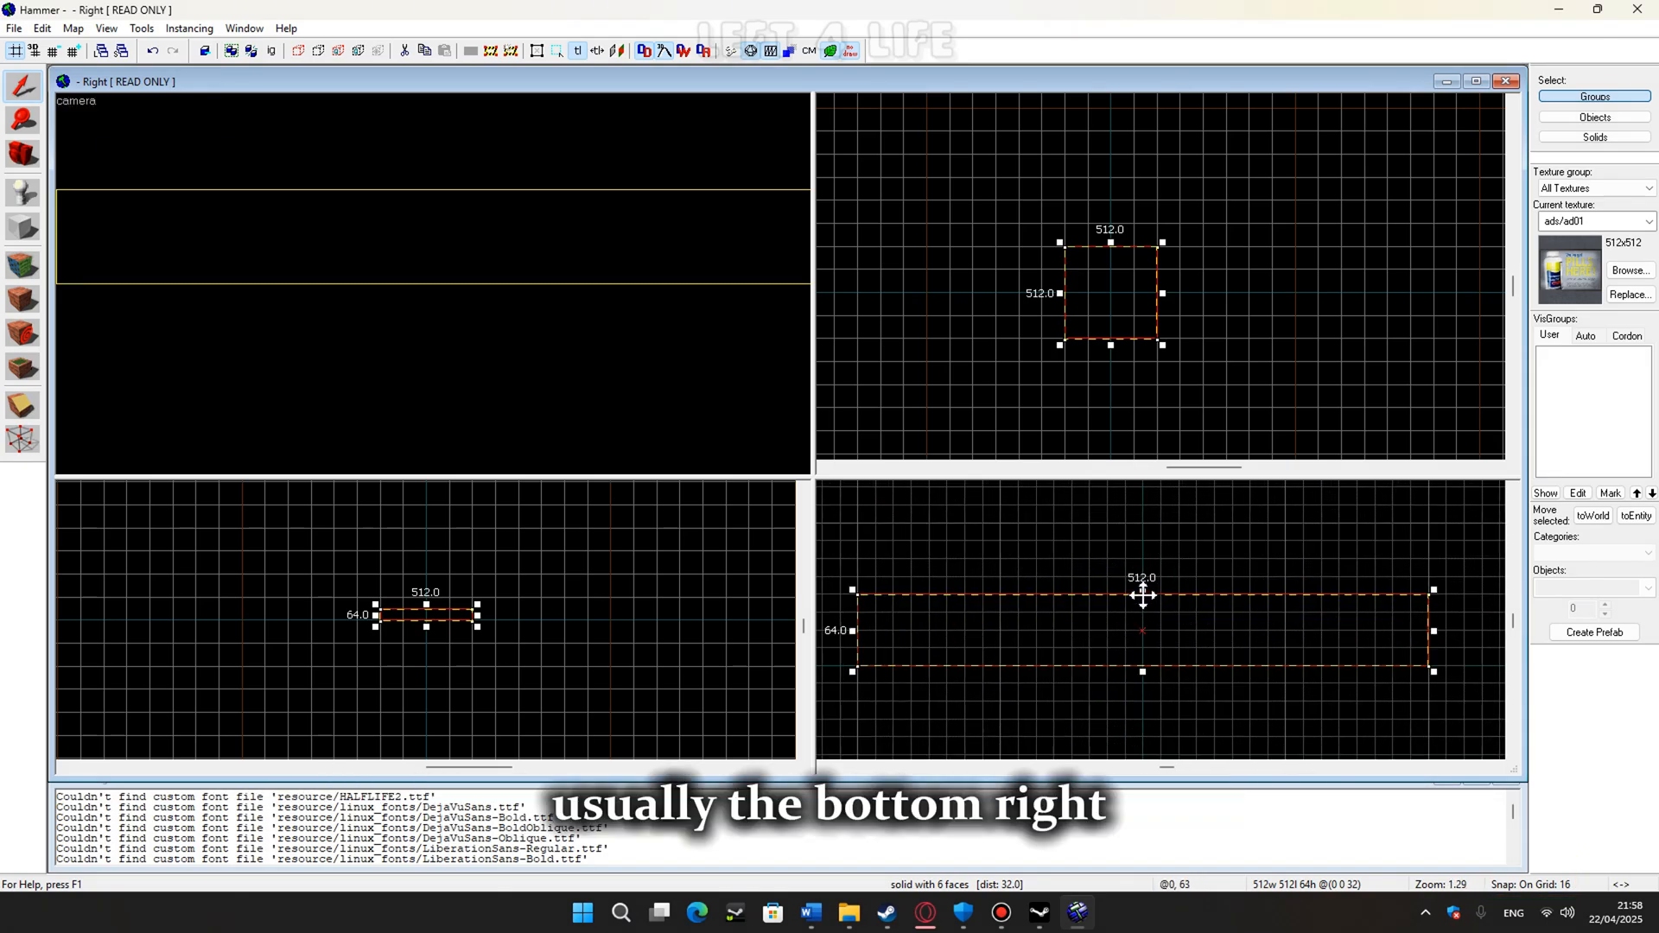
pyautogui.moveTo(1142, 596); pyautogui.dragTo(1139, 650)
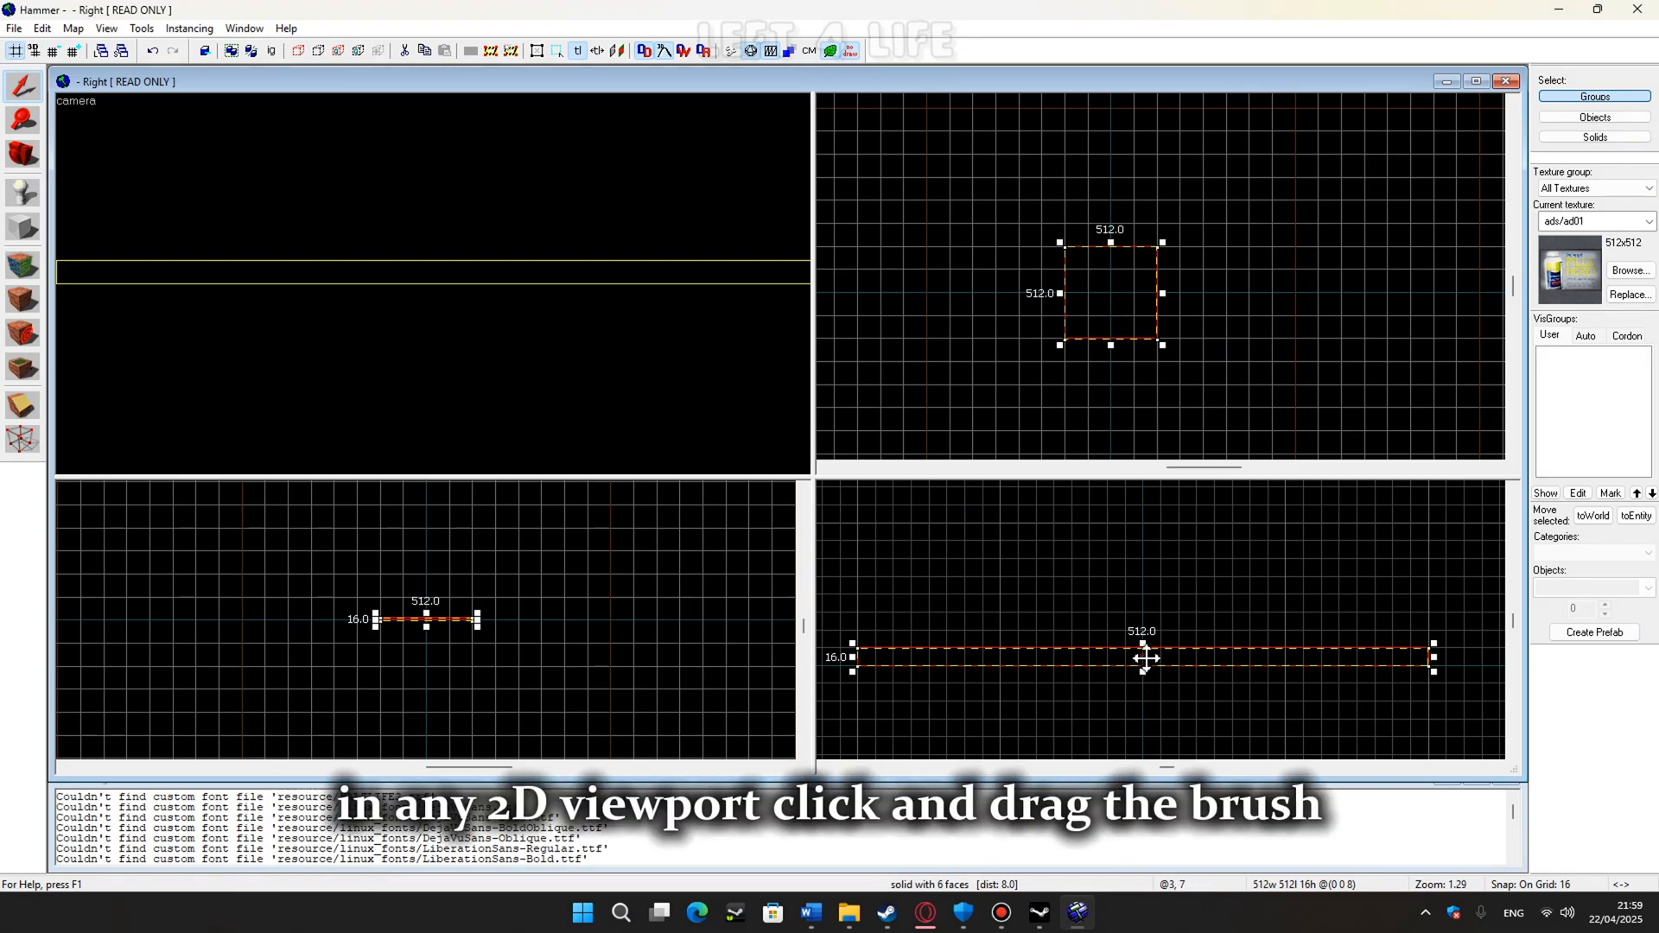
pyautogui.moveTo(1144, 662)
pyautogui.mouseDown()
pyautogui.moveTo(1149, 634)
pyautogui.moveTo(1190, 606)
pyautogui.moveTo(1145, 654)
pyautogui.mouseUp()
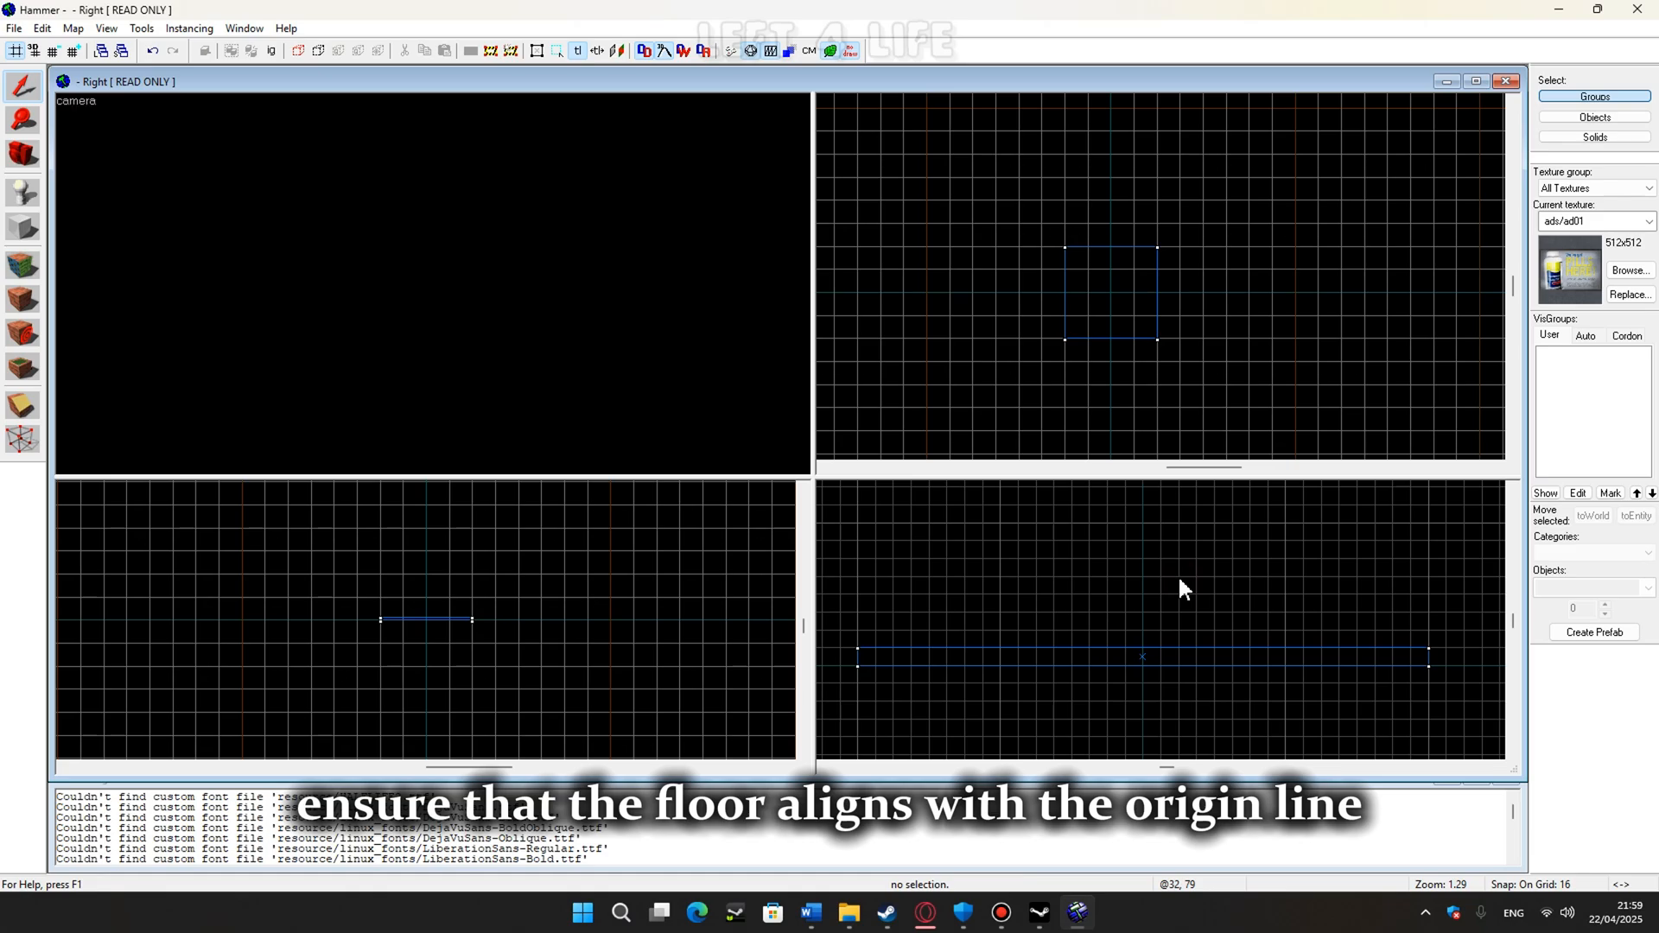
pyautogui.click(1142, 657)
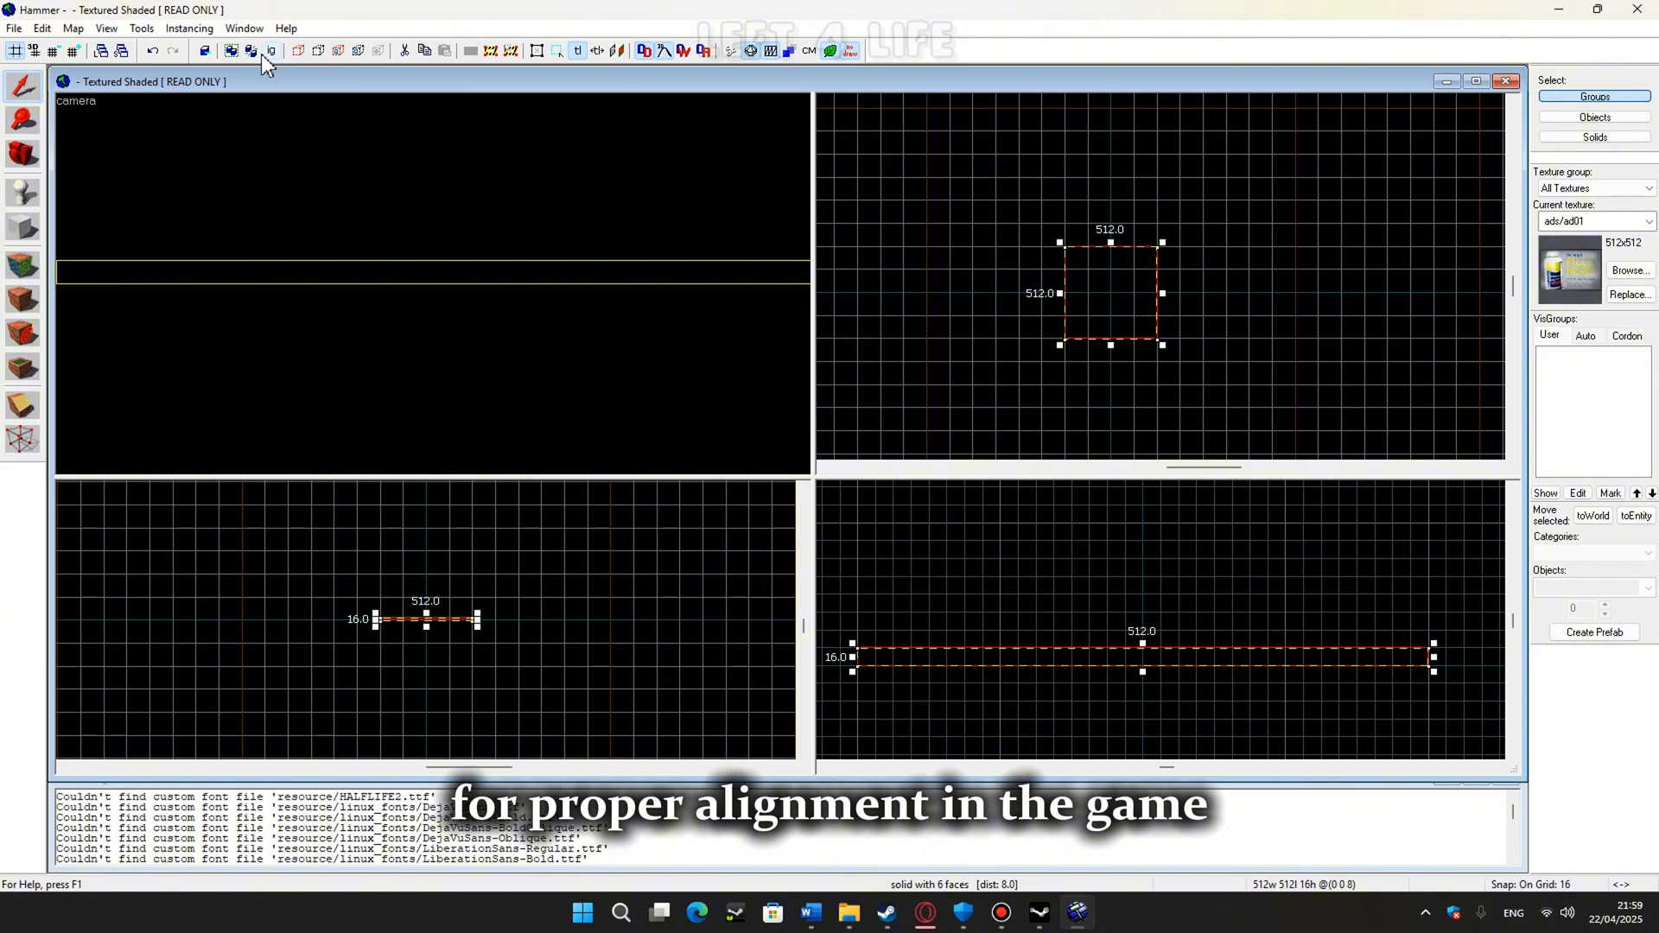
# Check the 2D view option for arrow keys nudging the selected object/vertex in the program options, and accept the settings.
pyautogui.click(41, 29)
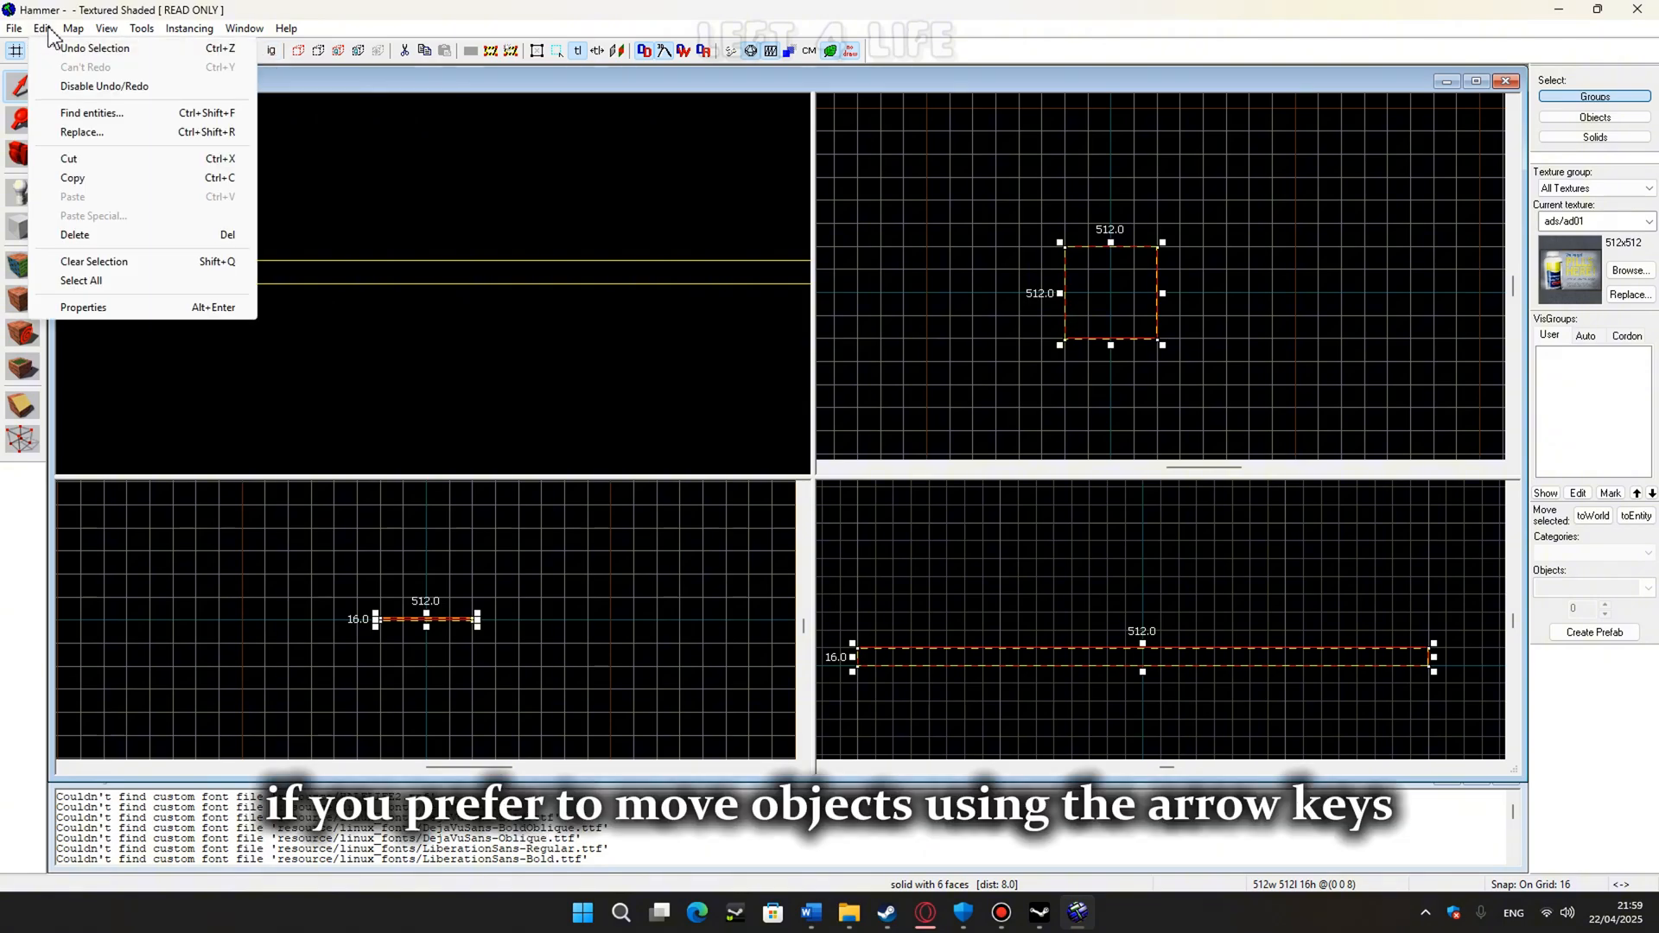
pyautogui.moveTo(71, 30)
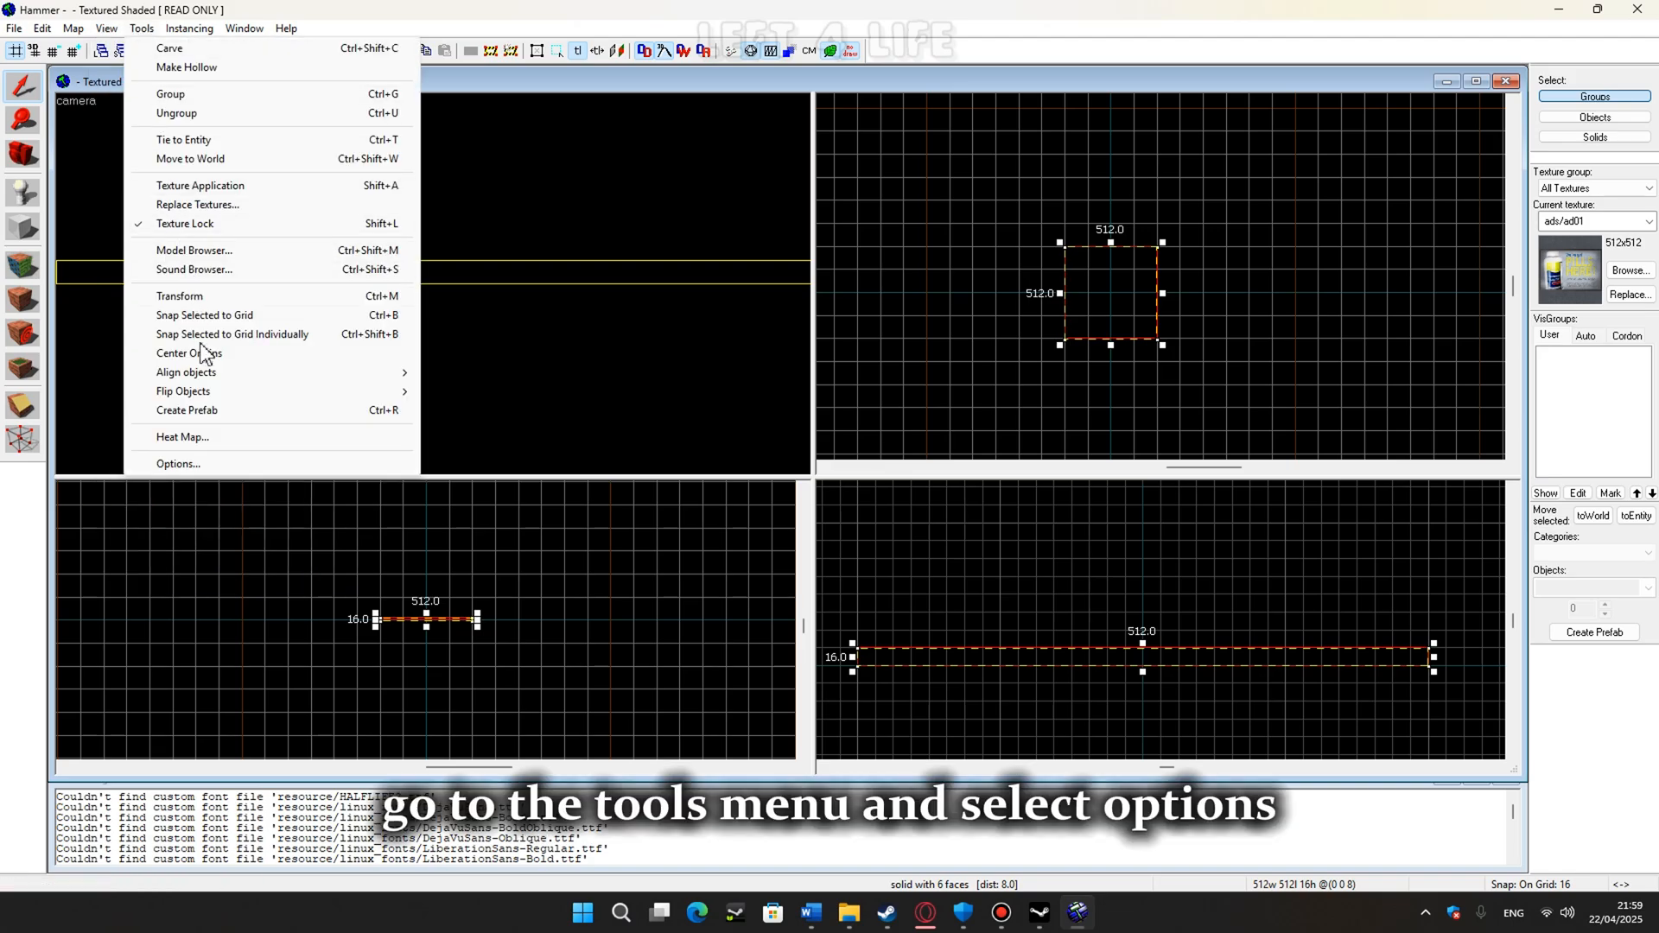
pyautogui.click(211, 464)
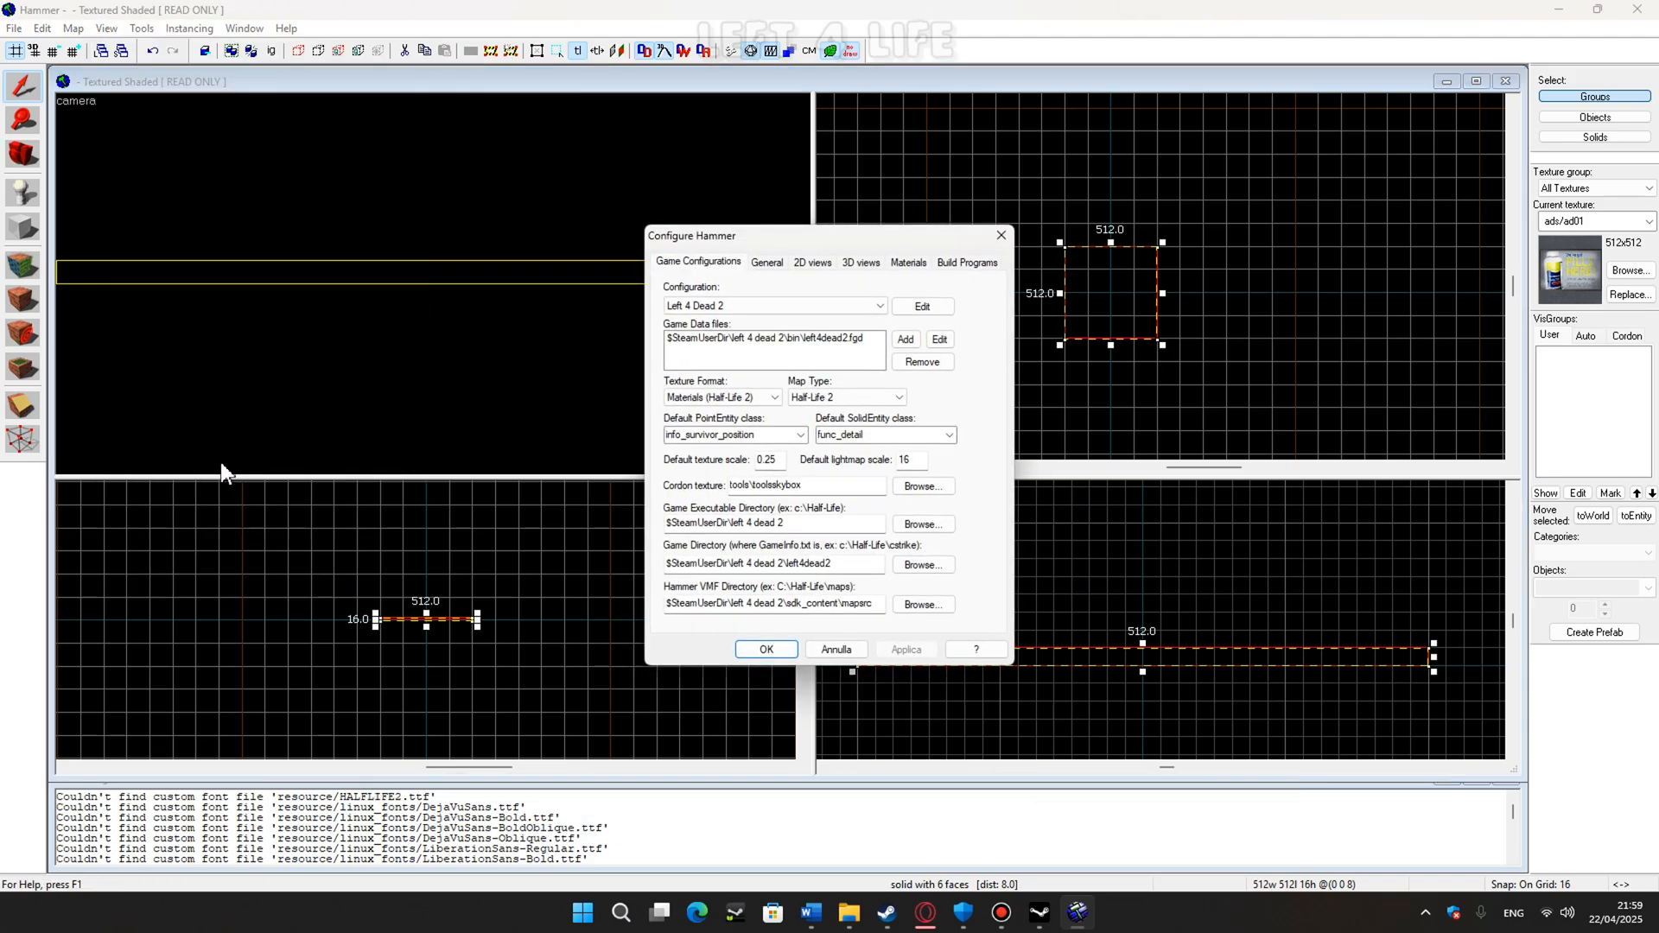
pyautogui.click(804, 266)
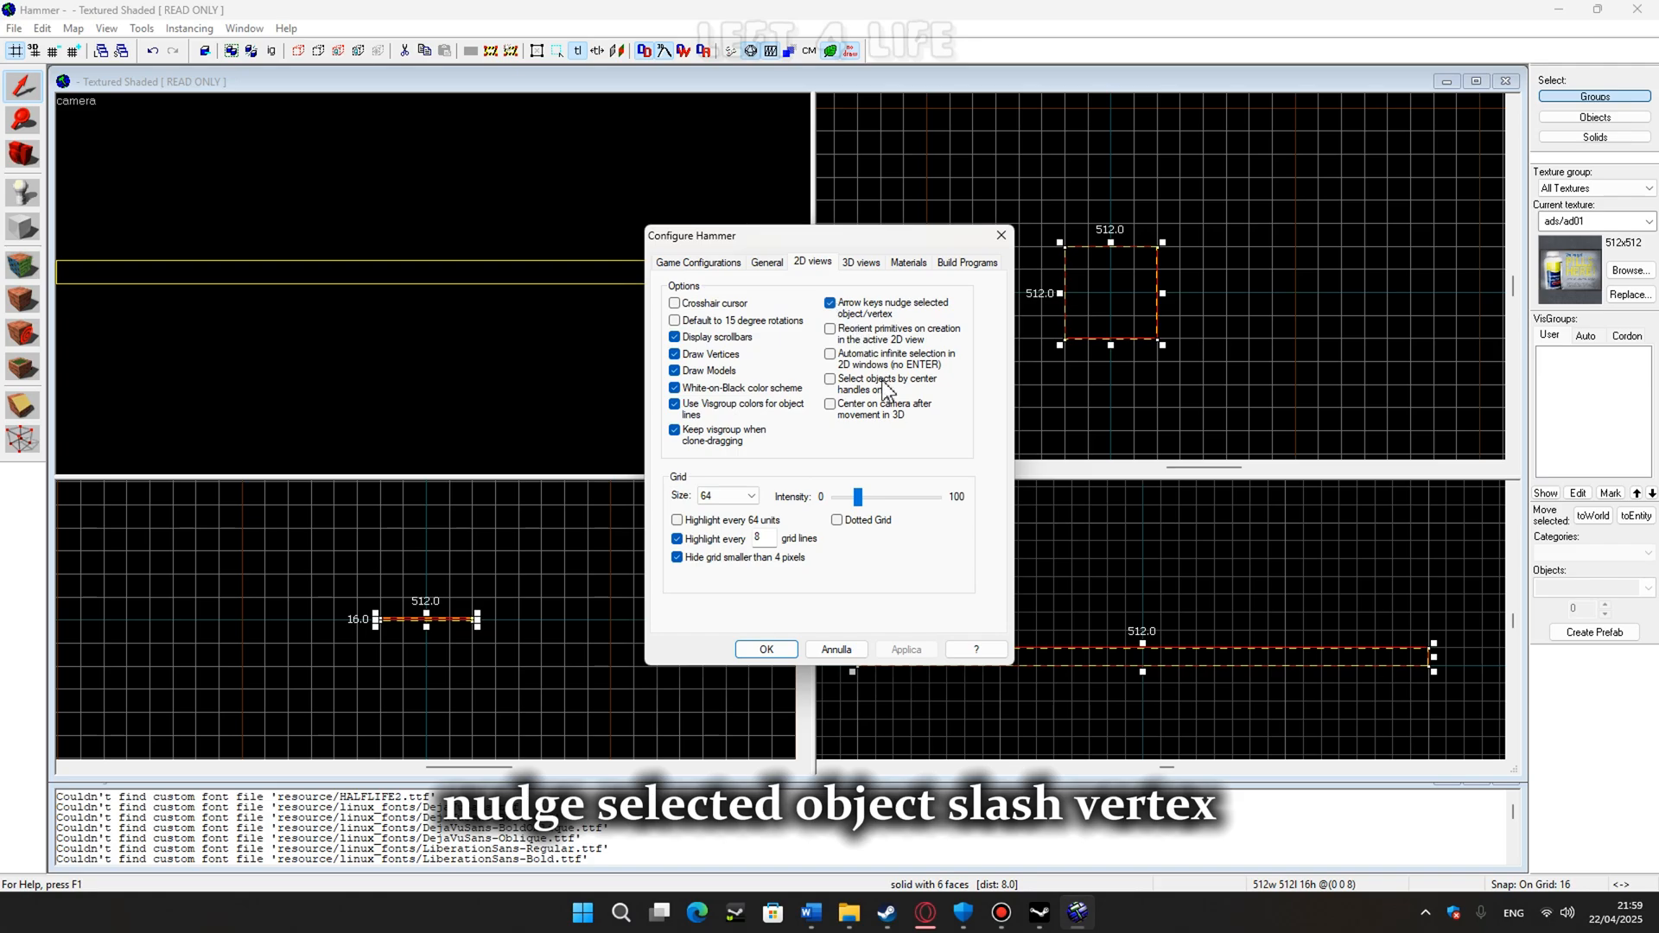
pyautogui.click(773, 655)
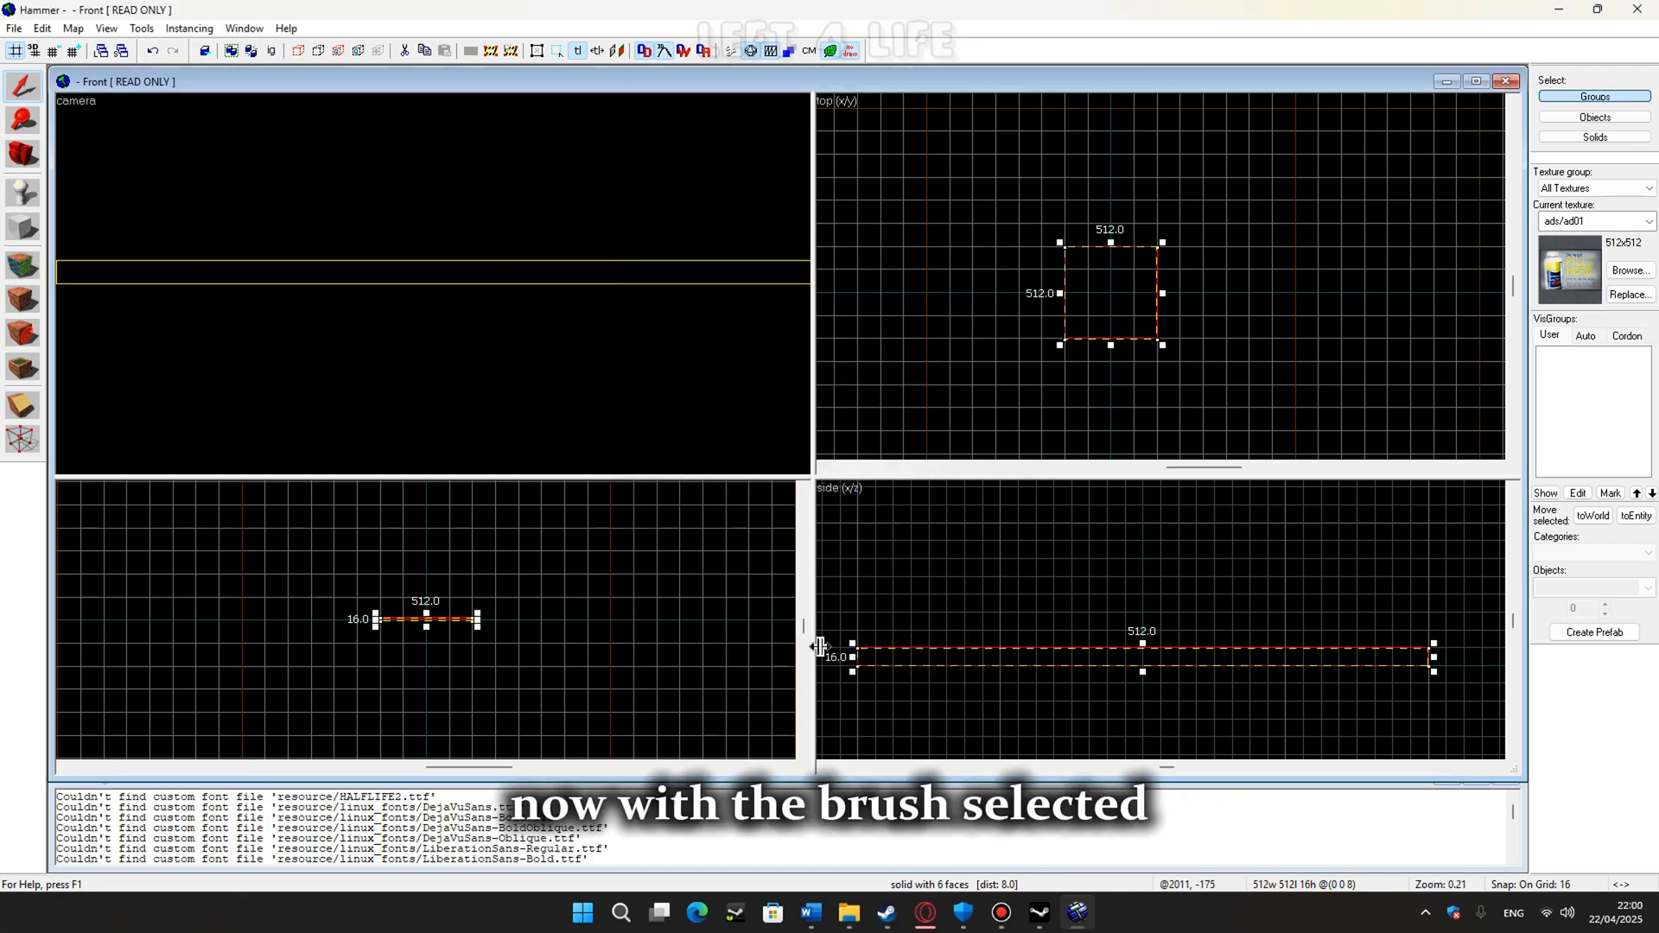
# Nudge the floor brush up, sideways and down on the 16-unit grid in the side view, and return it to the origin line.
pyautogui.press('Up')
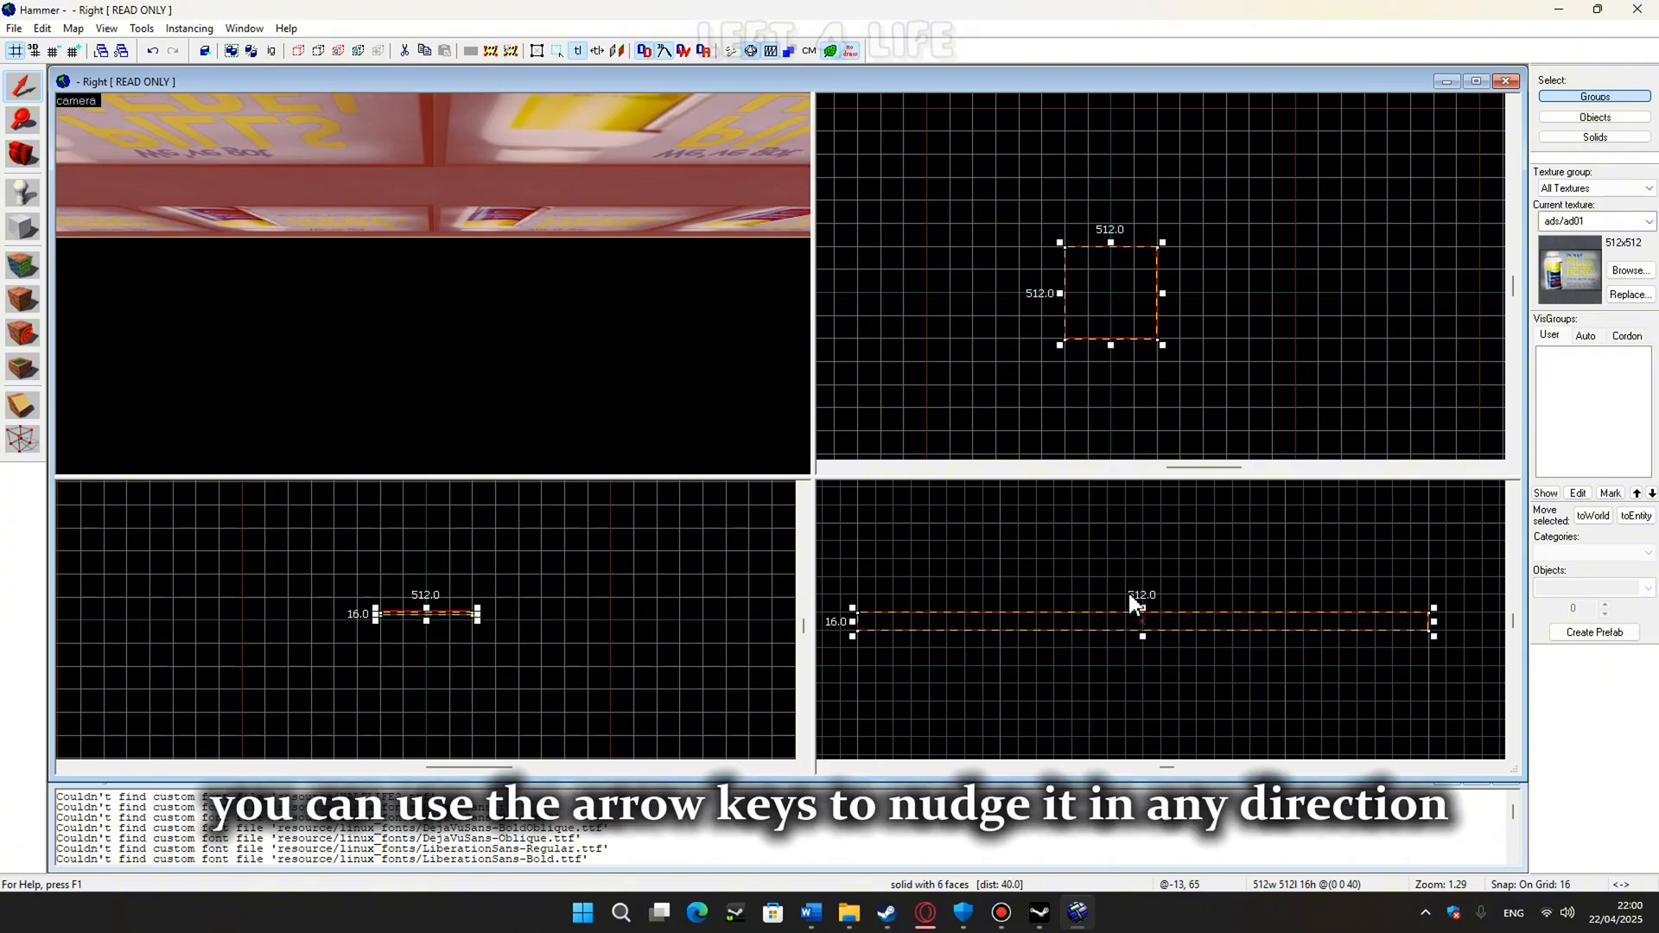
pyautogui.press('Left')
pyautogui.press('Left')
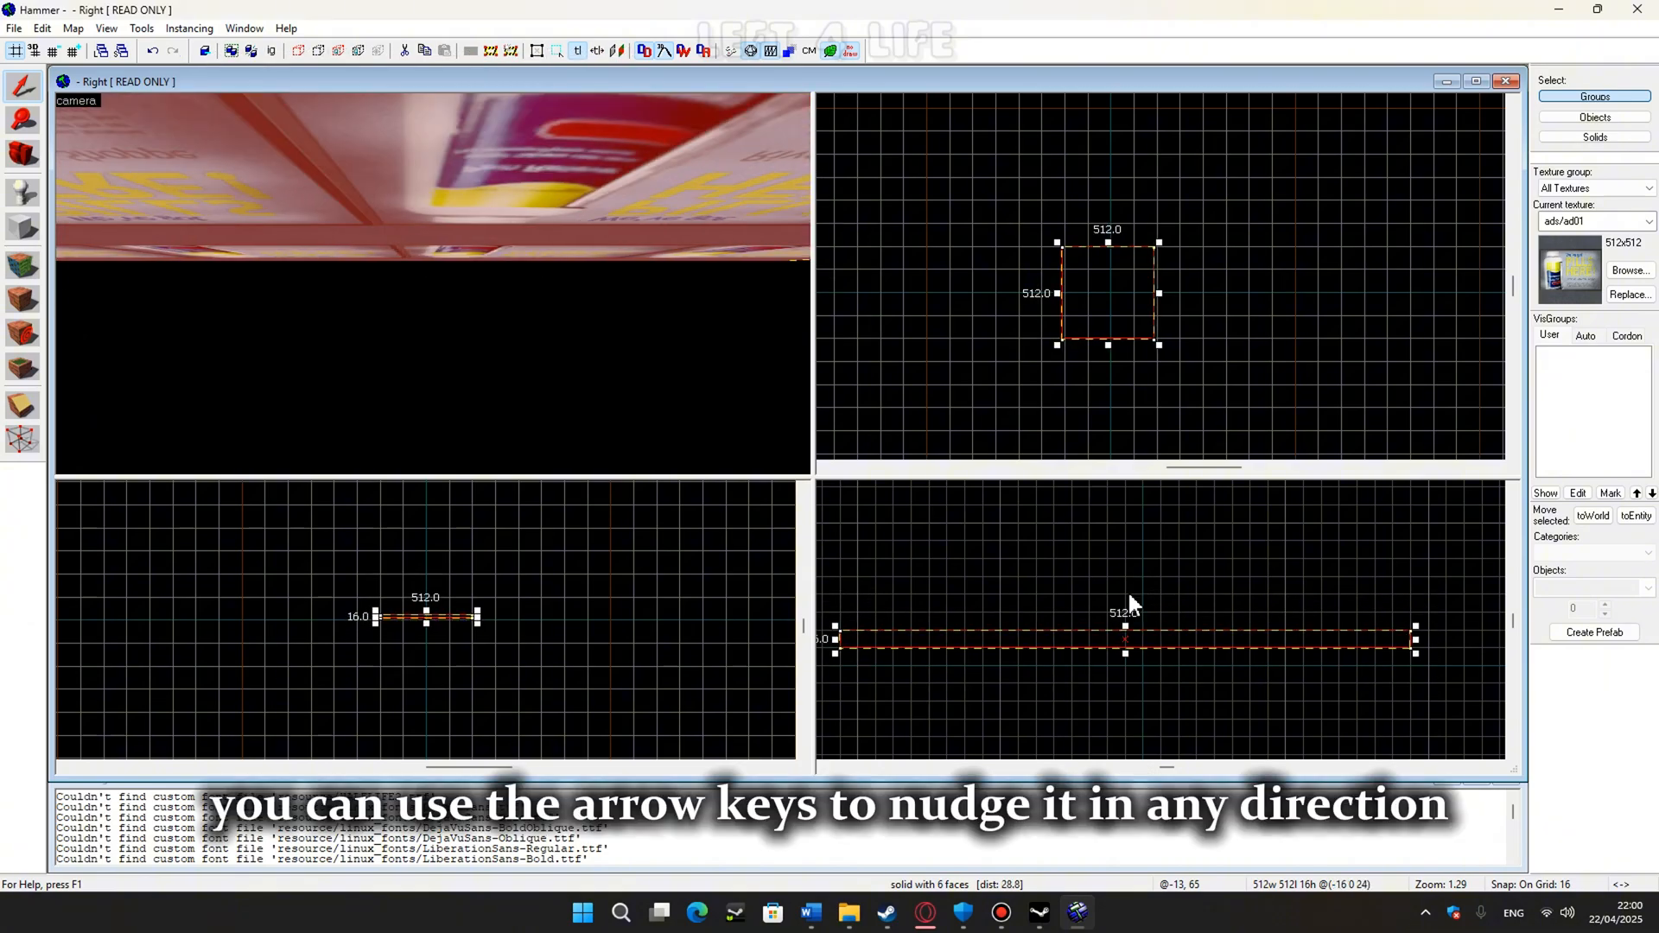
pyautogui.press('Right')
pyautogui.press('Right')
pyautogui.press('Down')
pyautogui.press('Down')
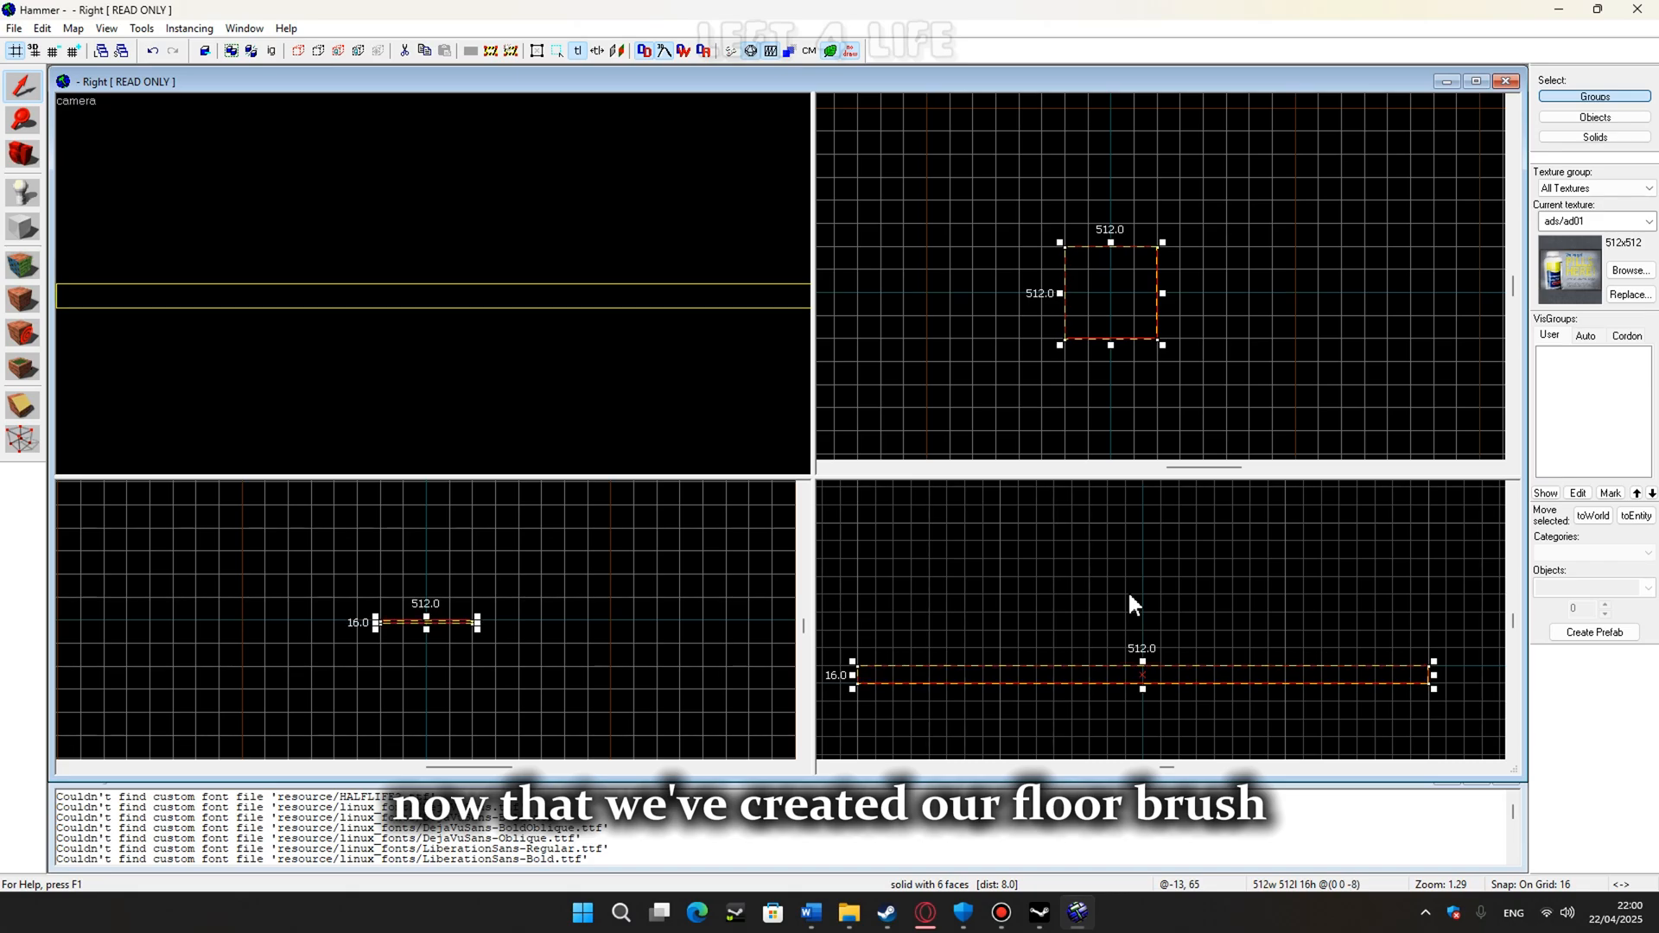
pyautogui.press('Up')
pyautogui.click(1130, 595)
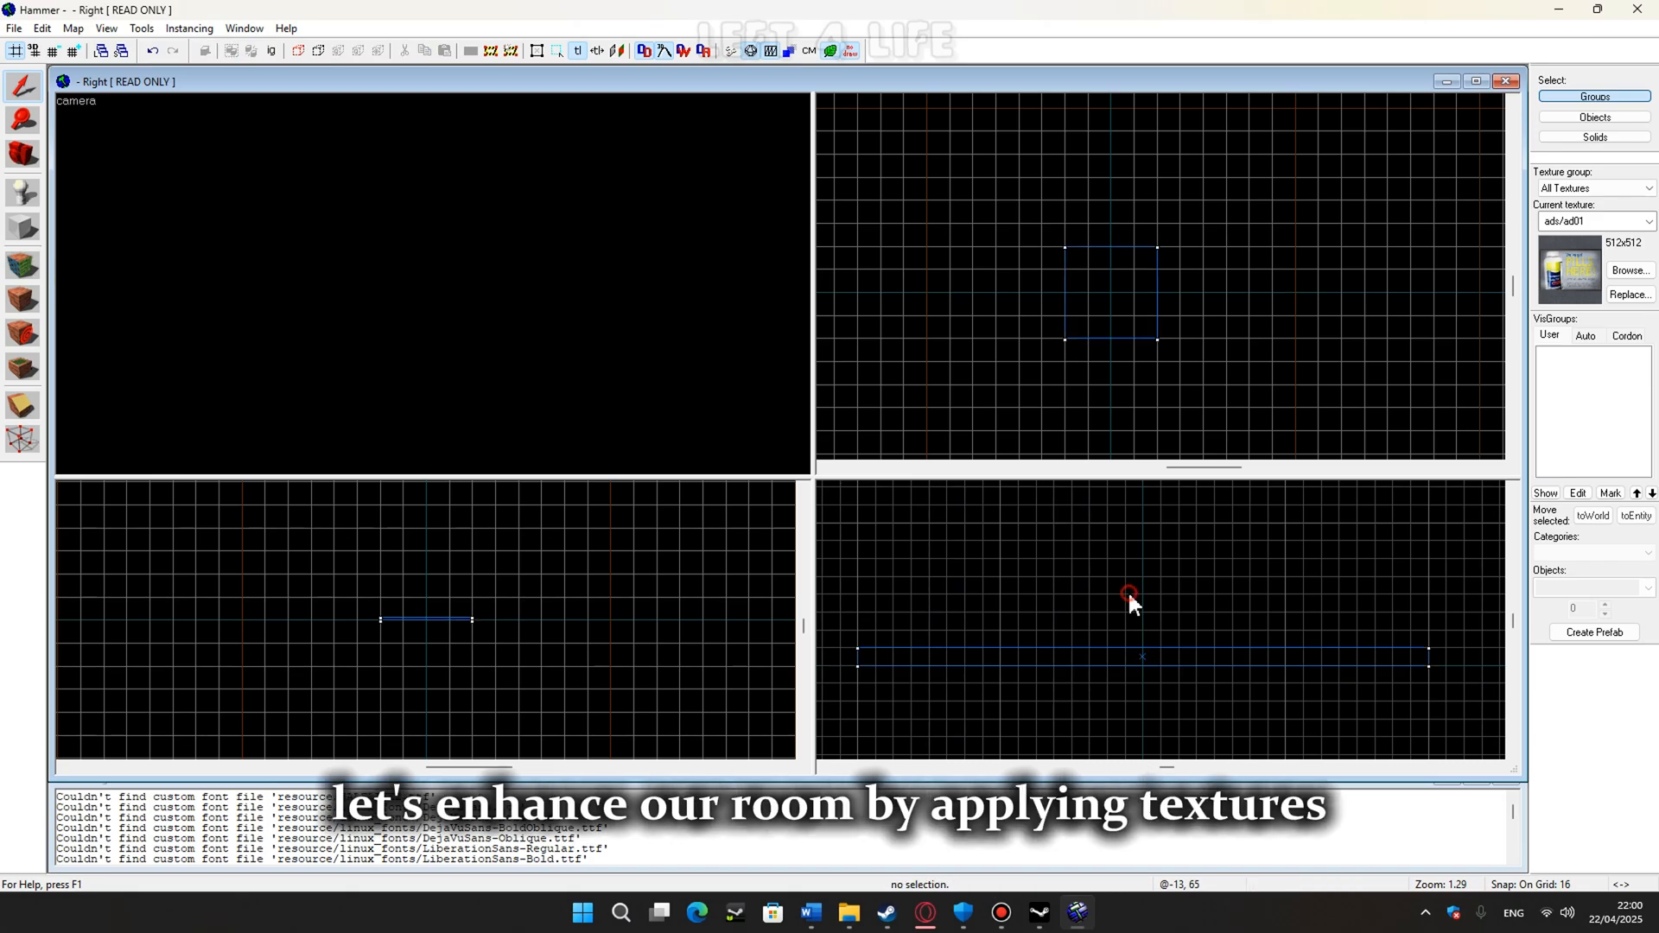
pyautogui.click(1148, 658)
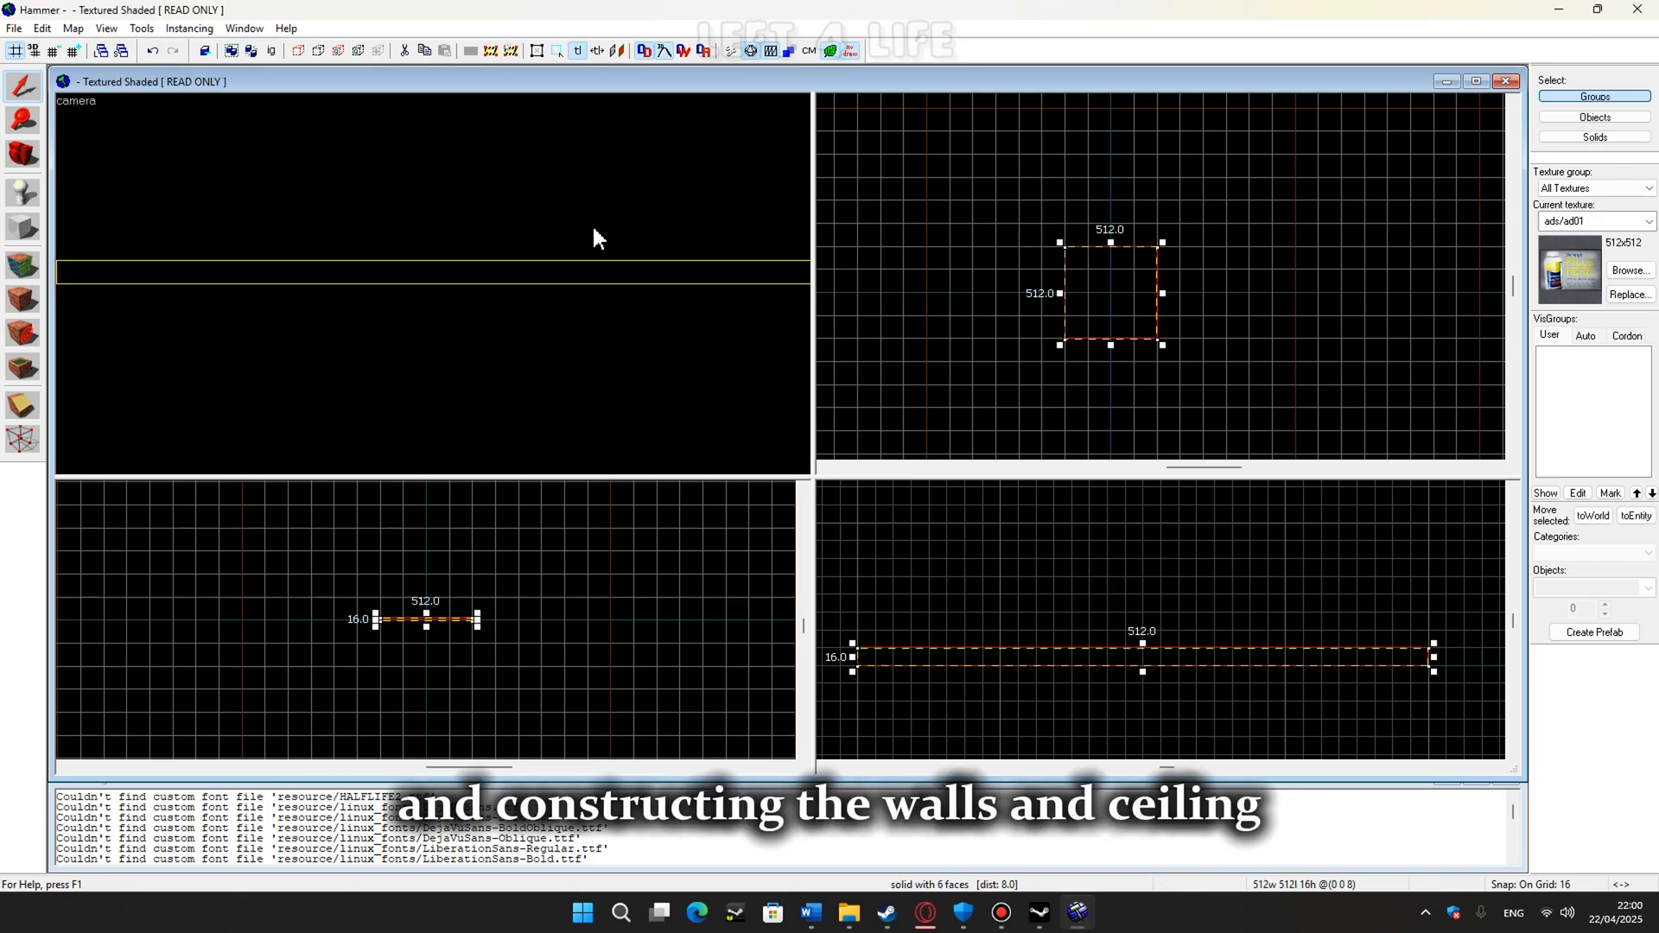
# Switch the camera viewport to 3D Textured rendering and clear the brush selection.
pyautogui.rightClick(72, 102)
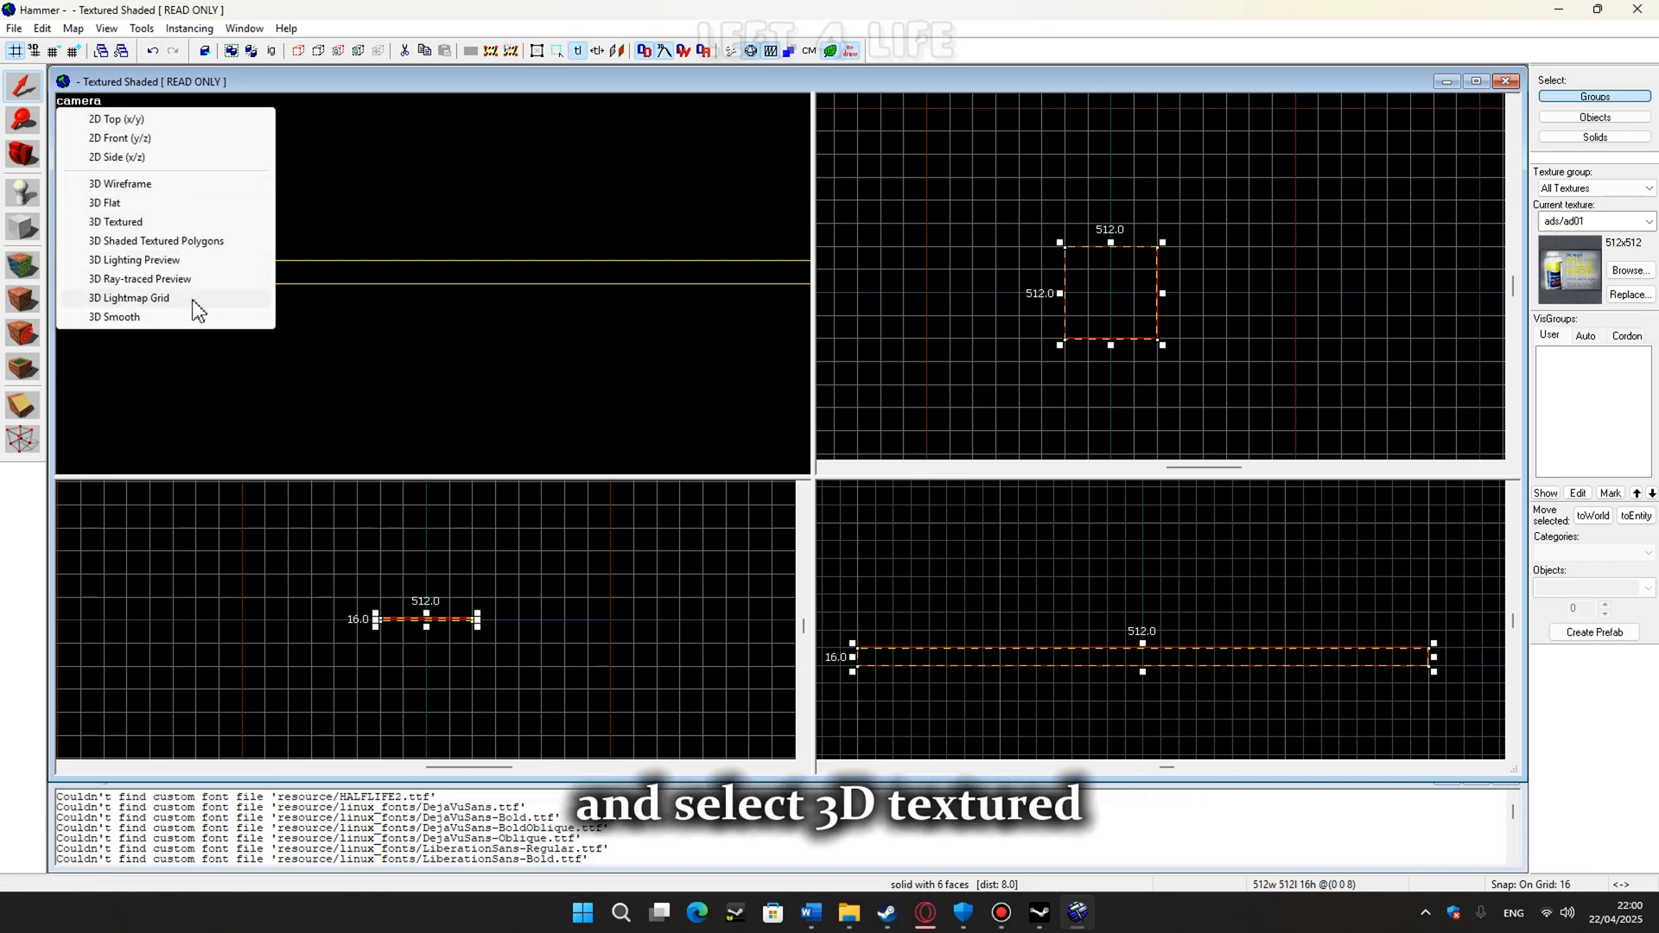
pyautogui.click(179, 222)
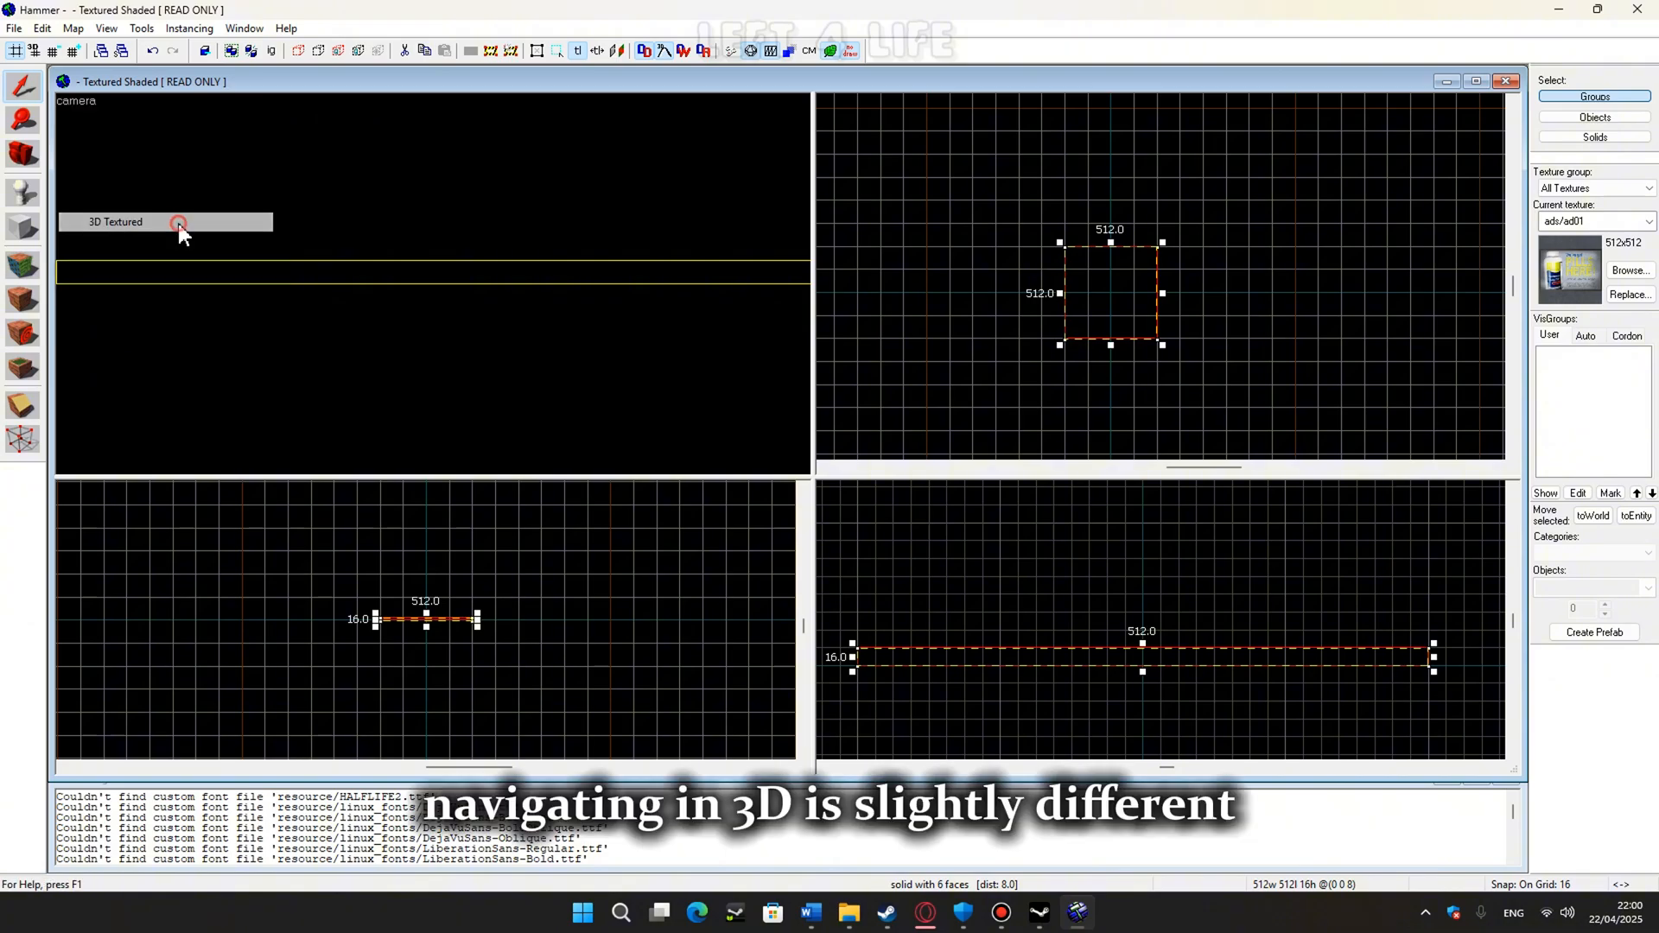
pyautogui.click(453, 258)
# Examine the floor brush from several angles and distances in the 3D view, including with mouse look mode.
pyautogui.moveTo(448, 270); pyautogui.dragTo(433, 284)
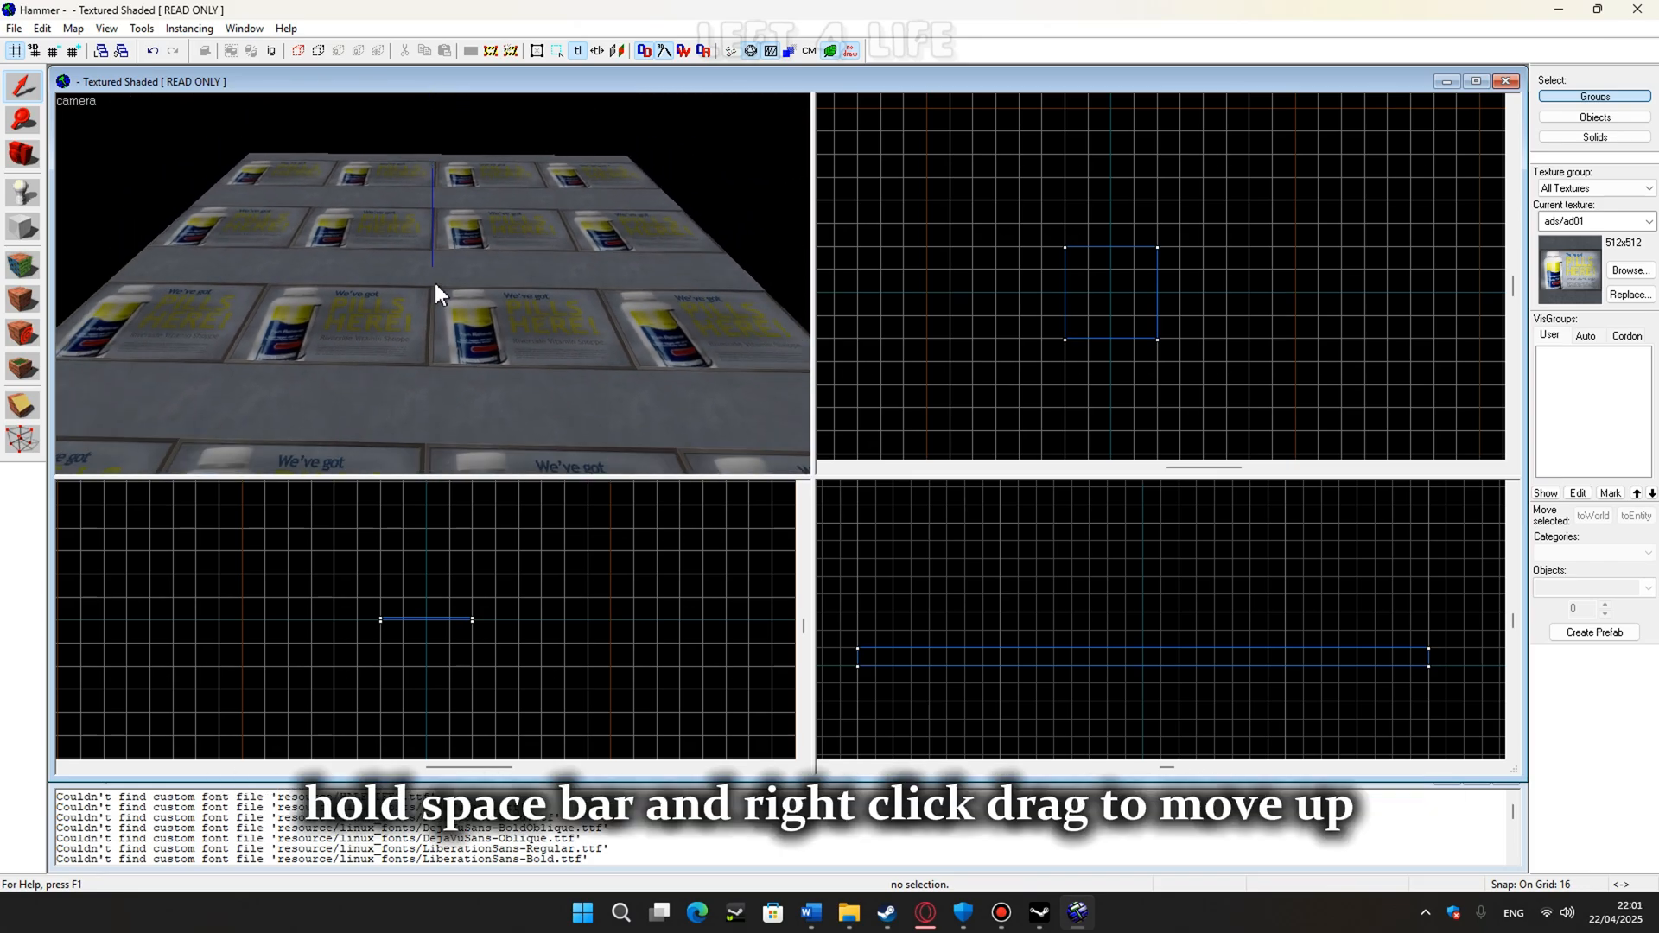
pyautogui.moveTo(436, 283); pyautogui.dragTo(433, 284, button='right')
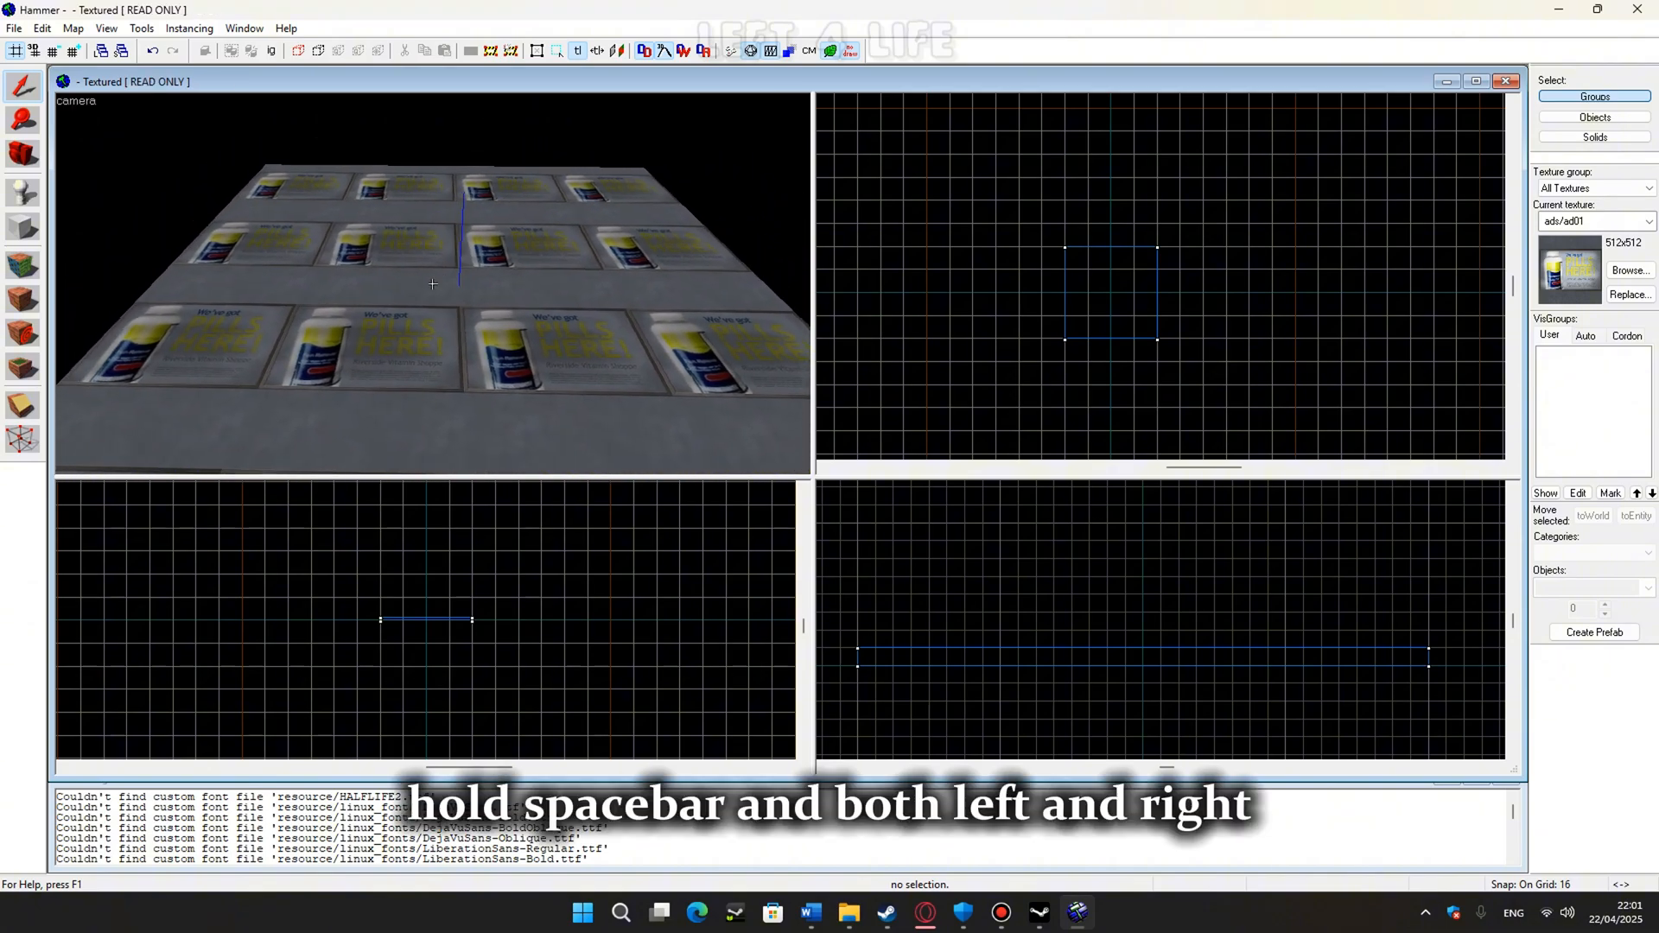
pyautogui.moveTo(433, 283); pyautogui.dragTo(455, 297)
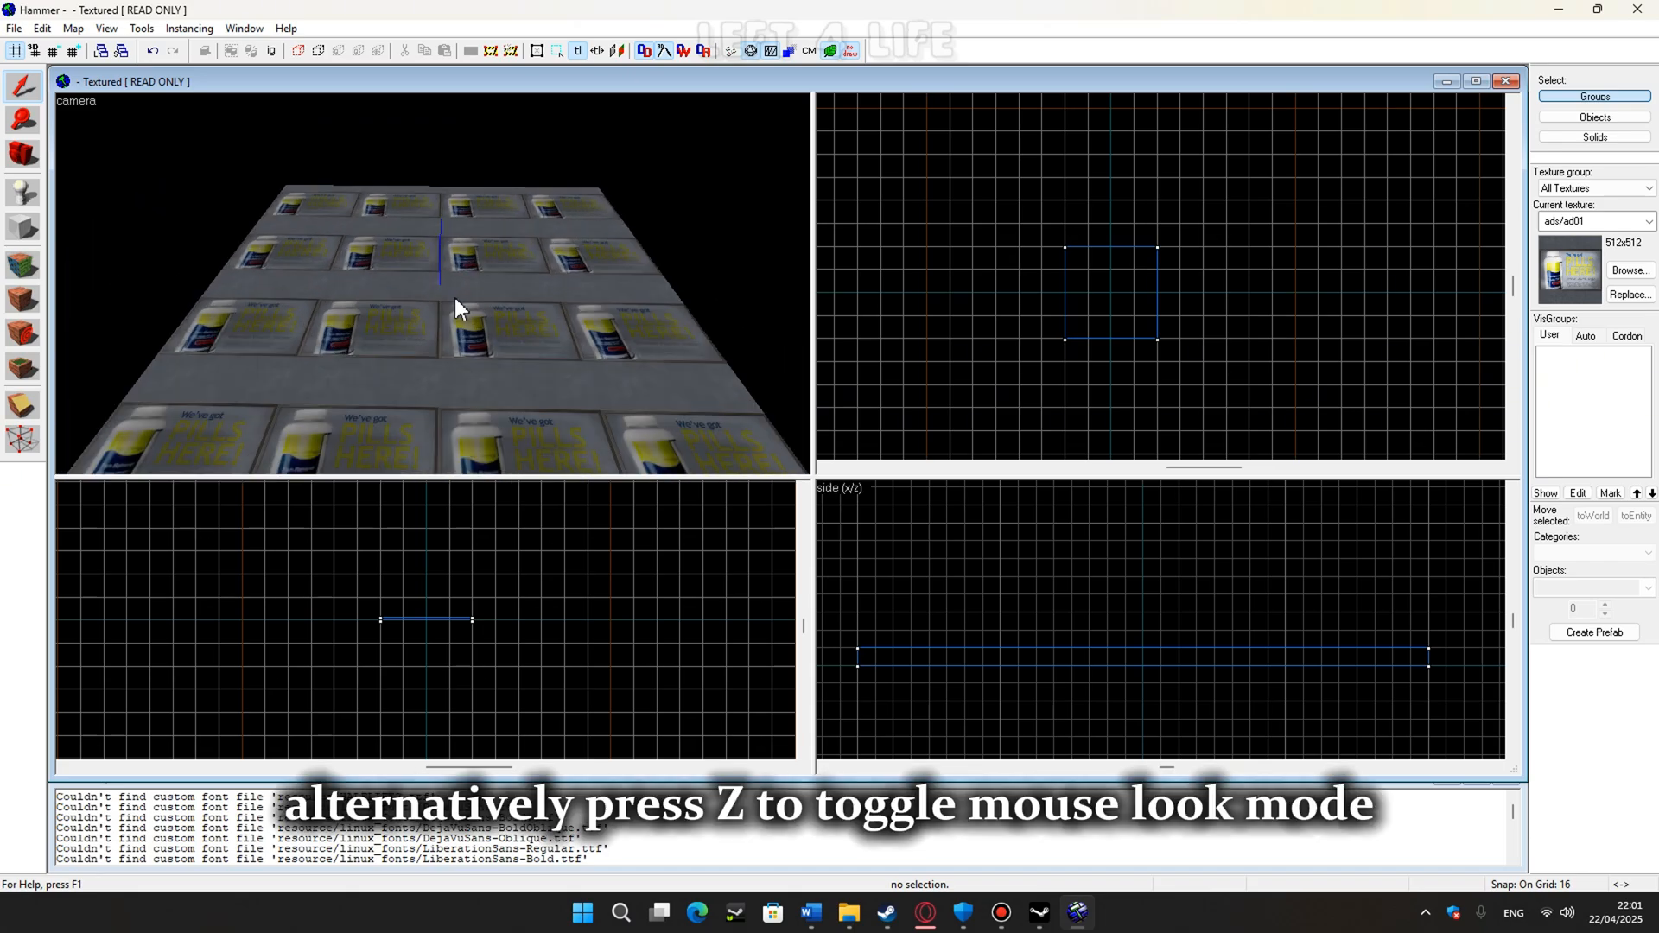
pyautogui.press('z')
pyautogui.press('a')
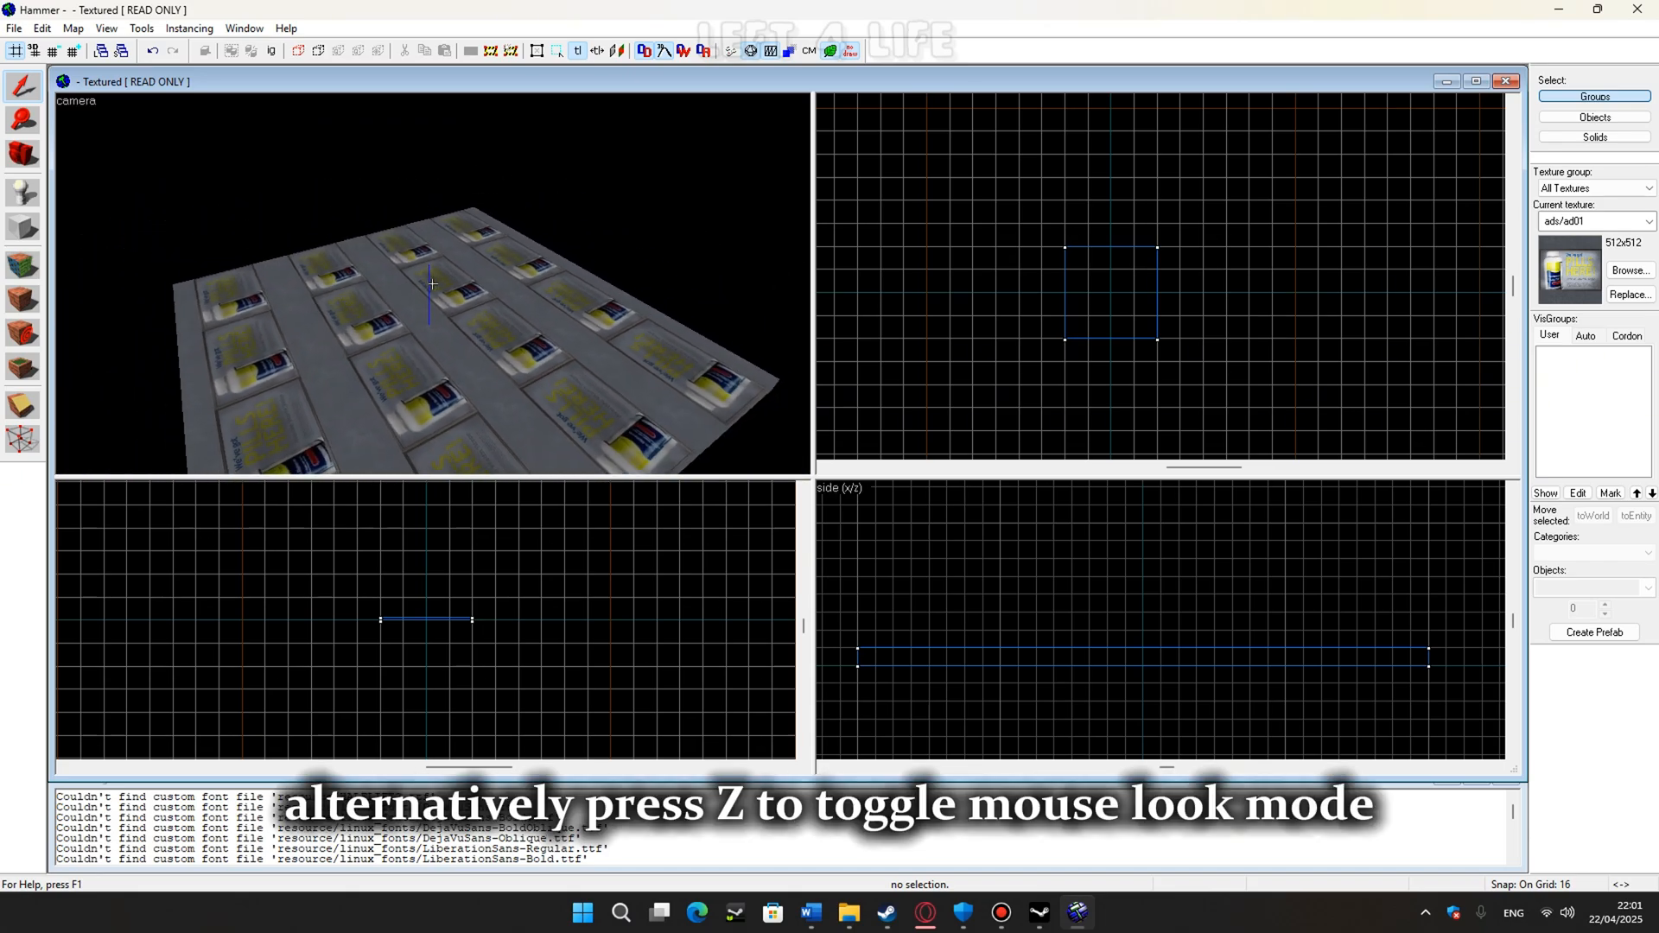
pyautogui.press('w')
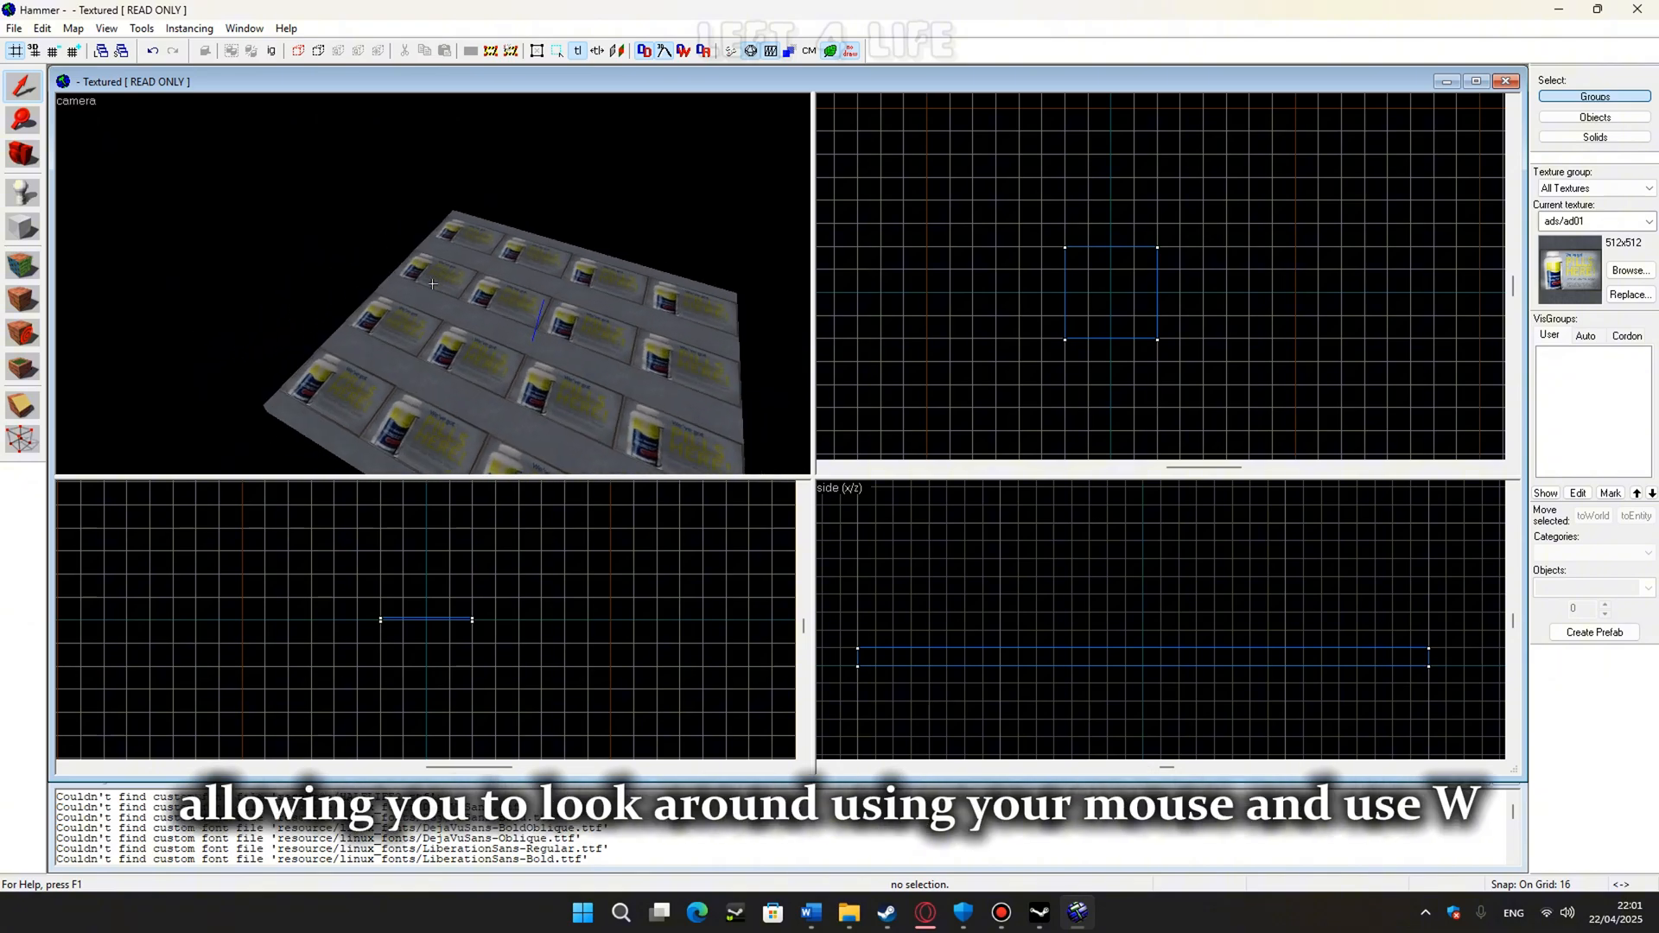
pyautogui.press('s')
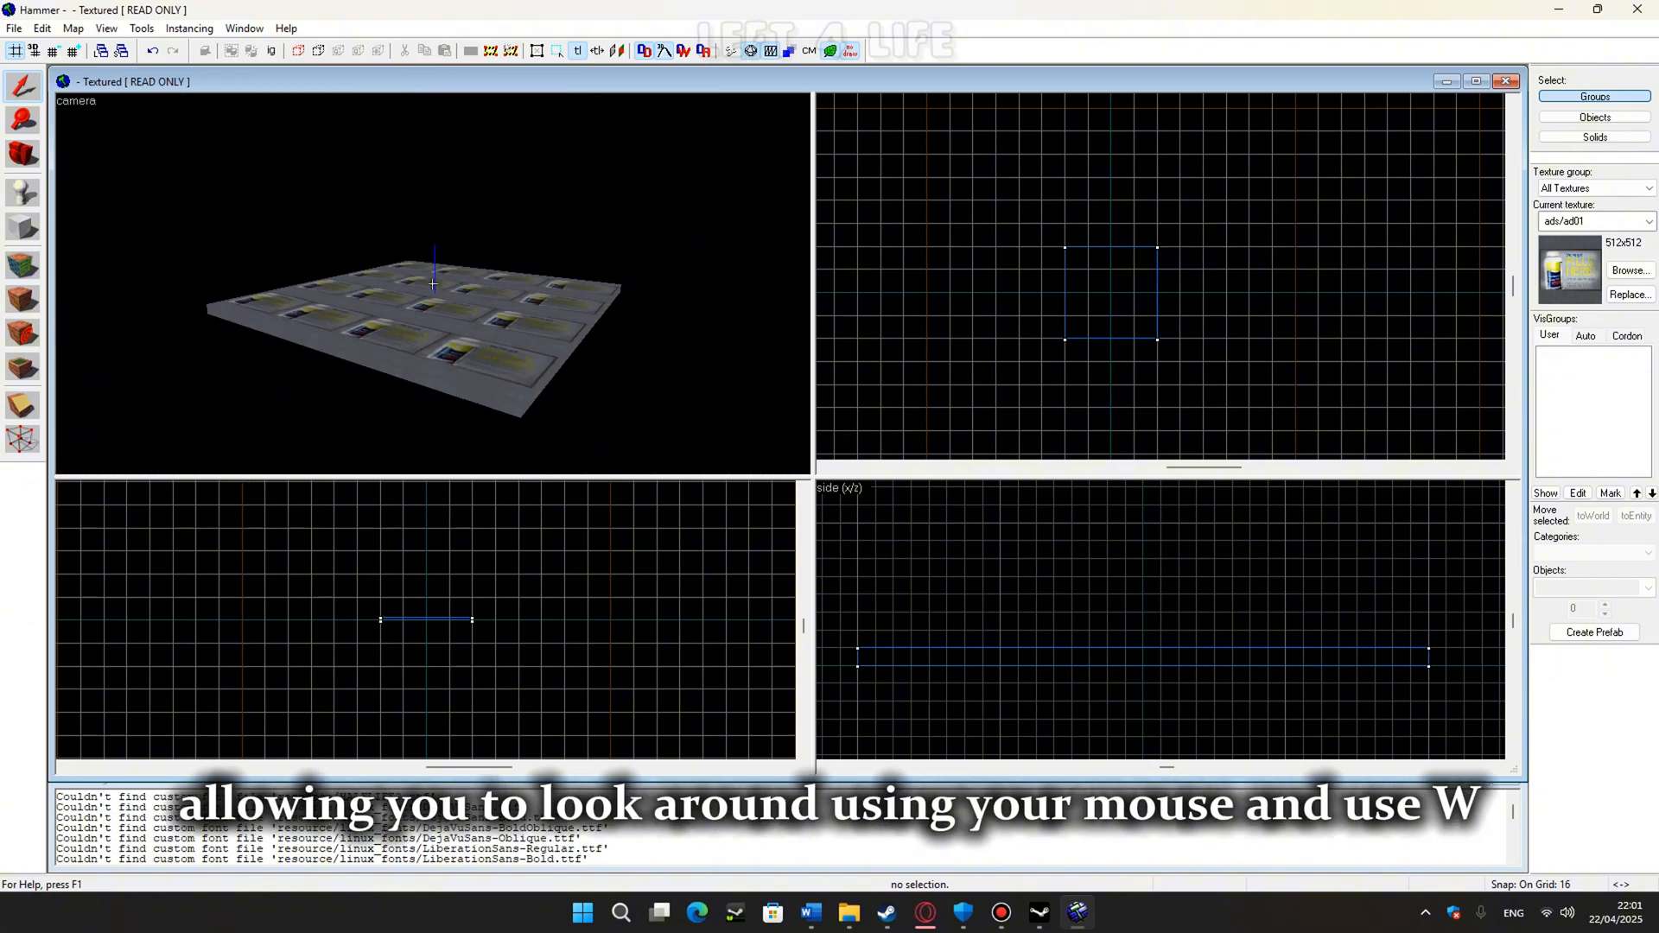
pyautogui.press('w')
pyautogui.press('s')
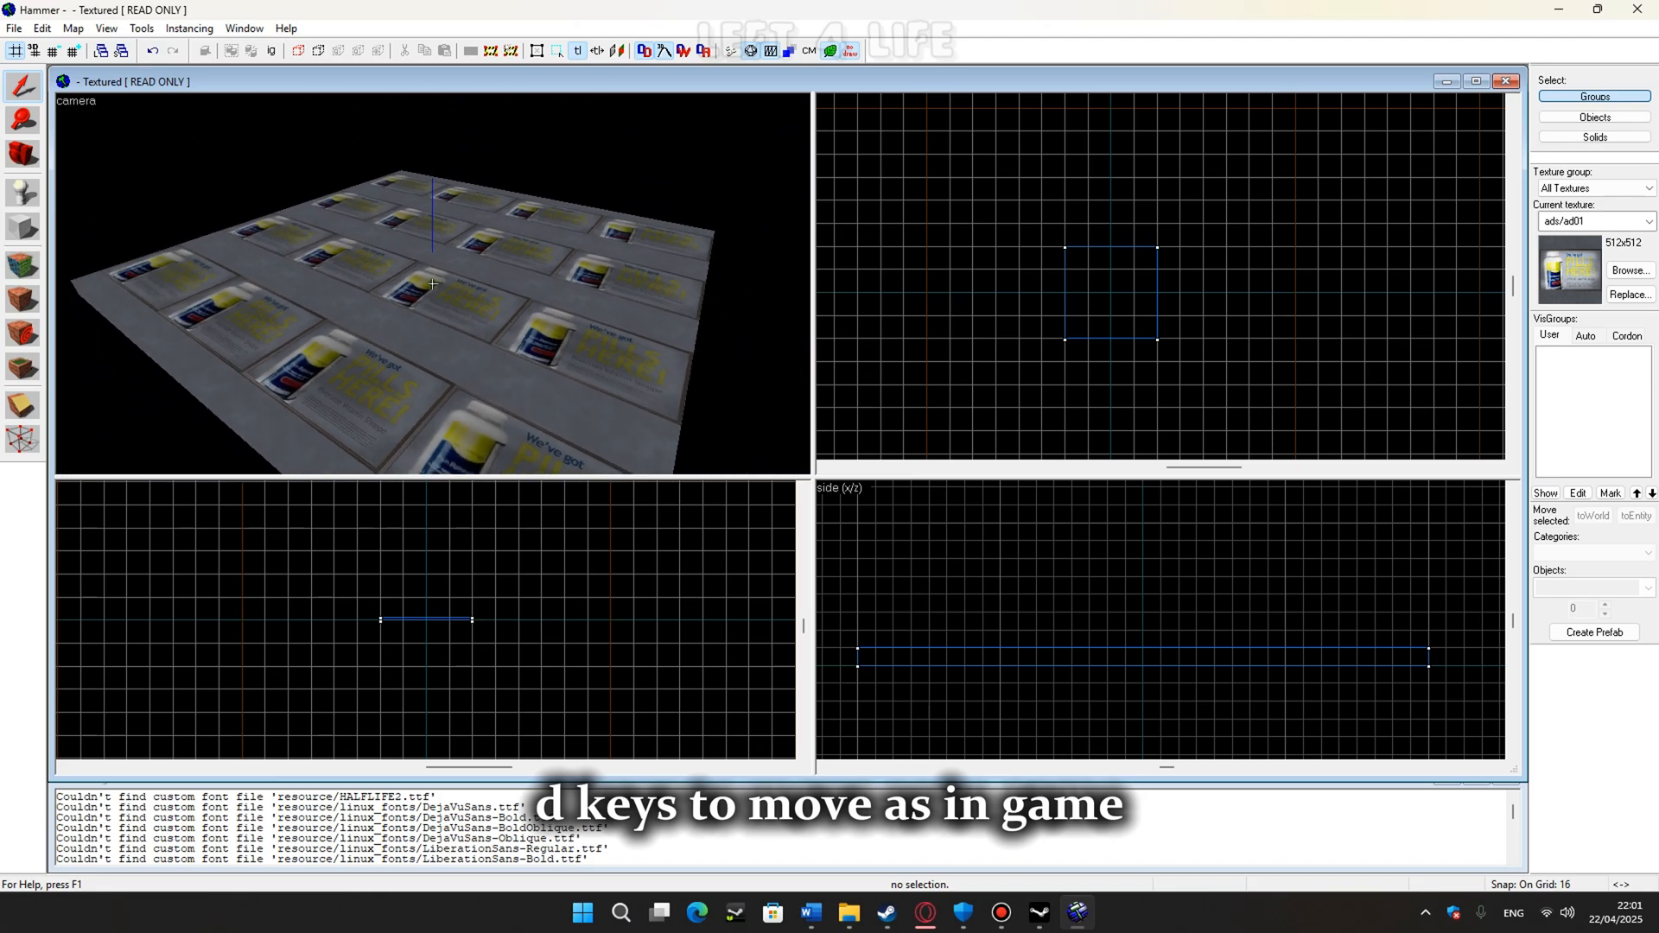
pyautogui.press('z')
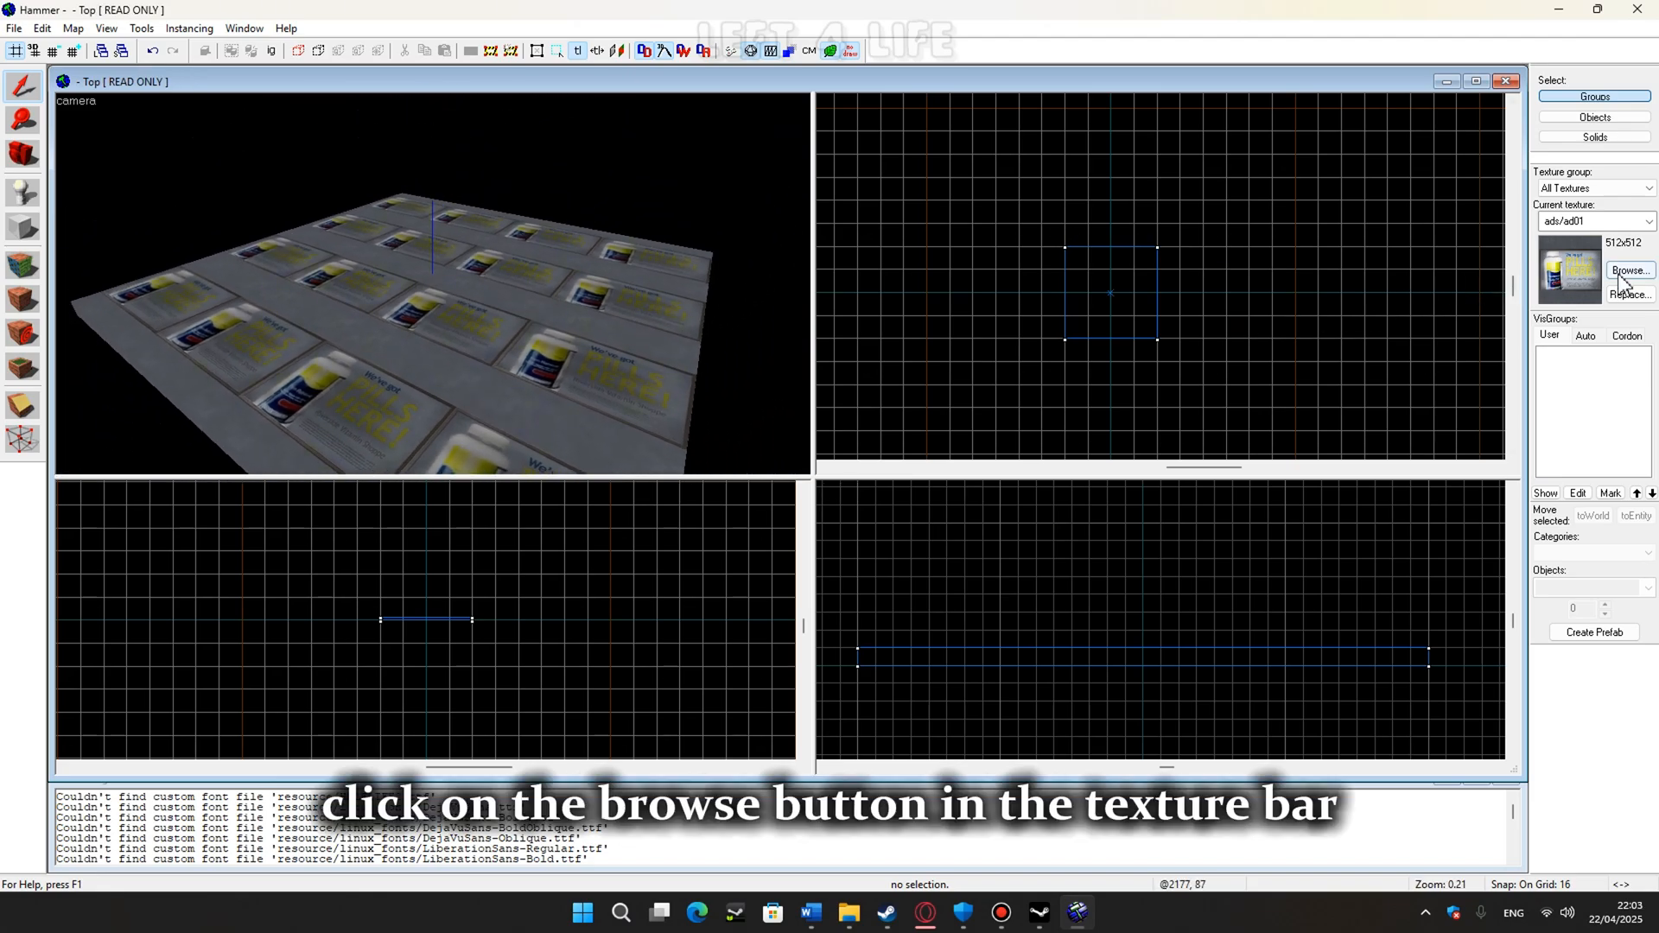
# Filter the texture browser for dev_measuregeneric and choose dev/dev_measuregeneric01b as the current texture.
pyautogui.click(1620, 273)
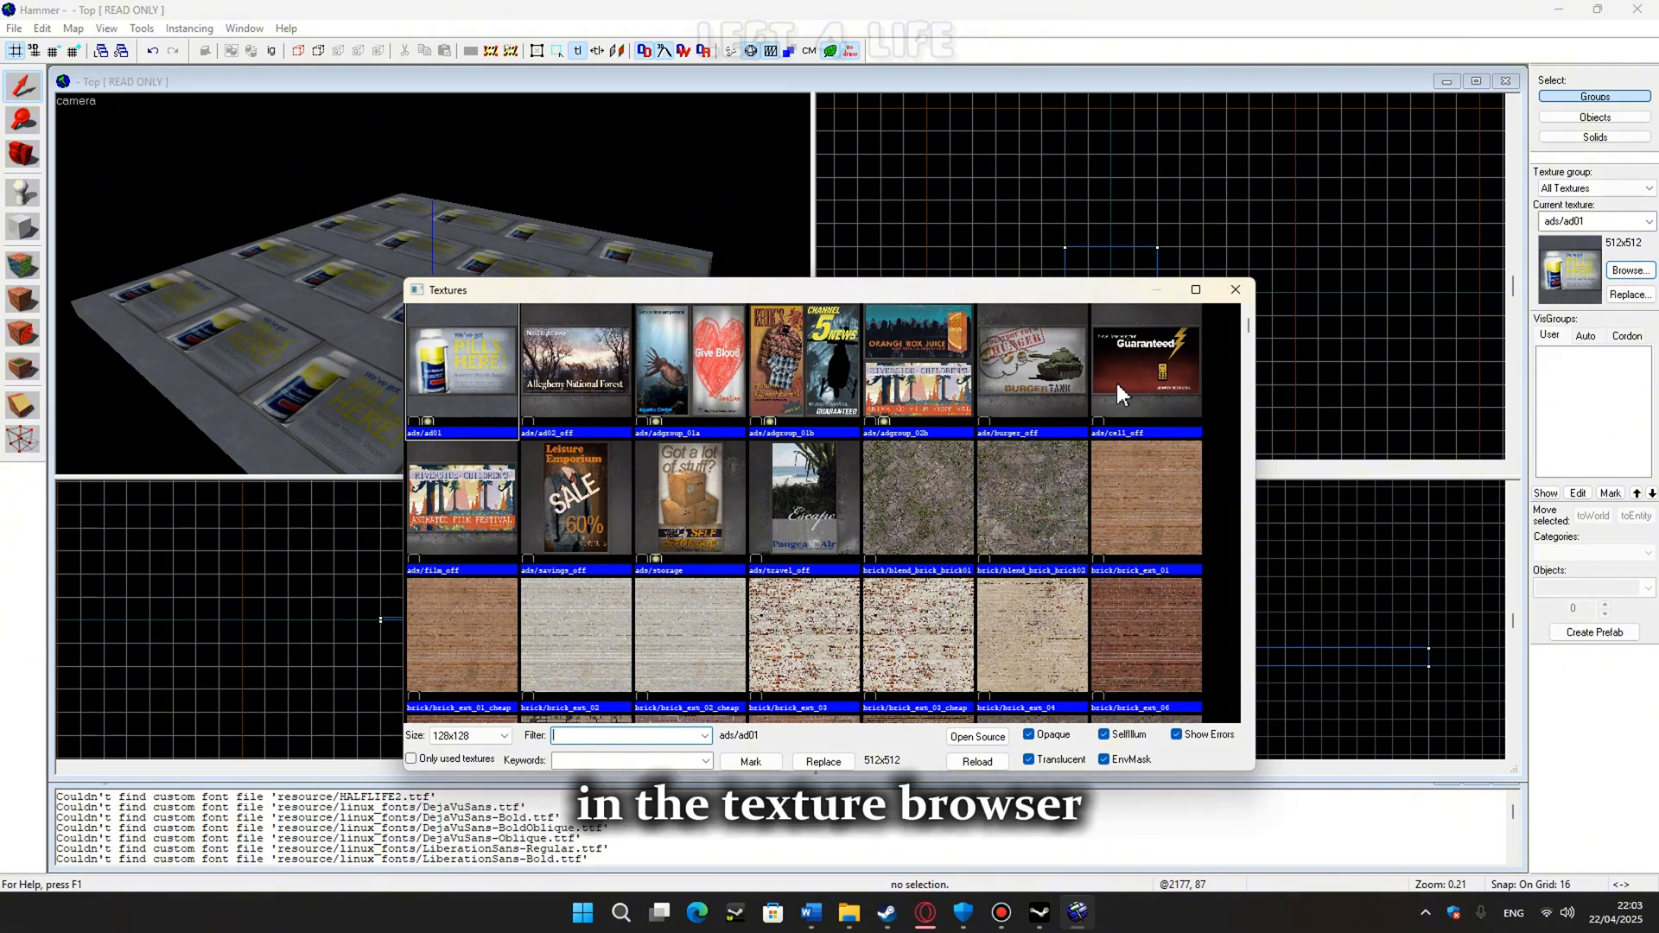
pyautogui.write('d')
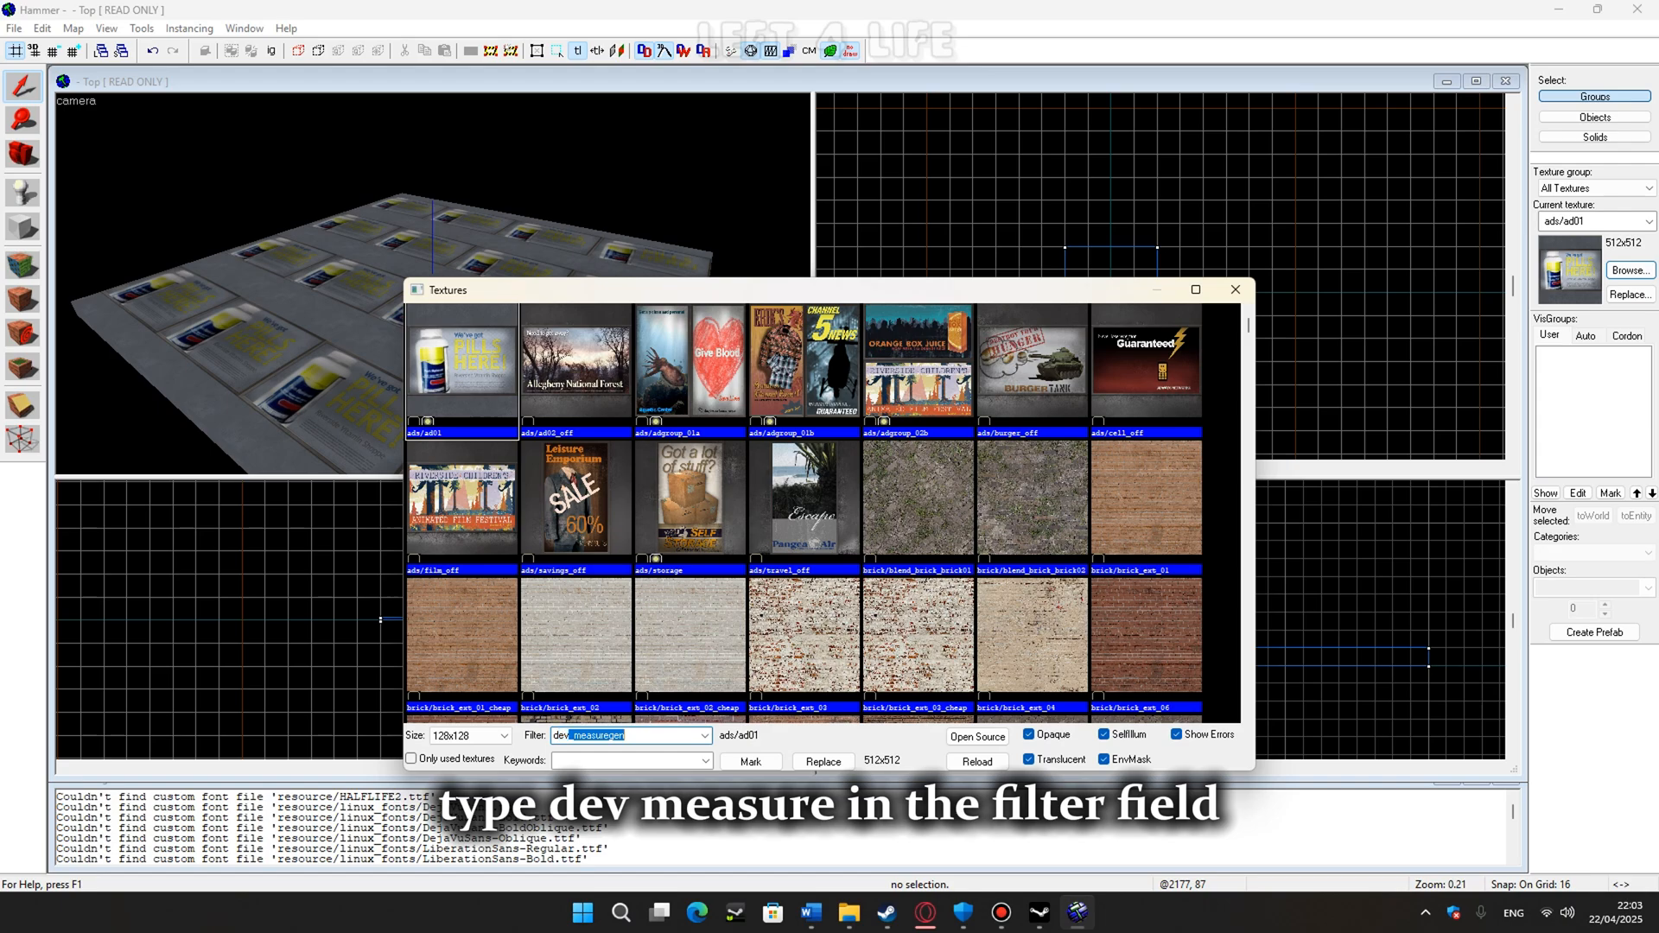
pyautogui.write('ev_')
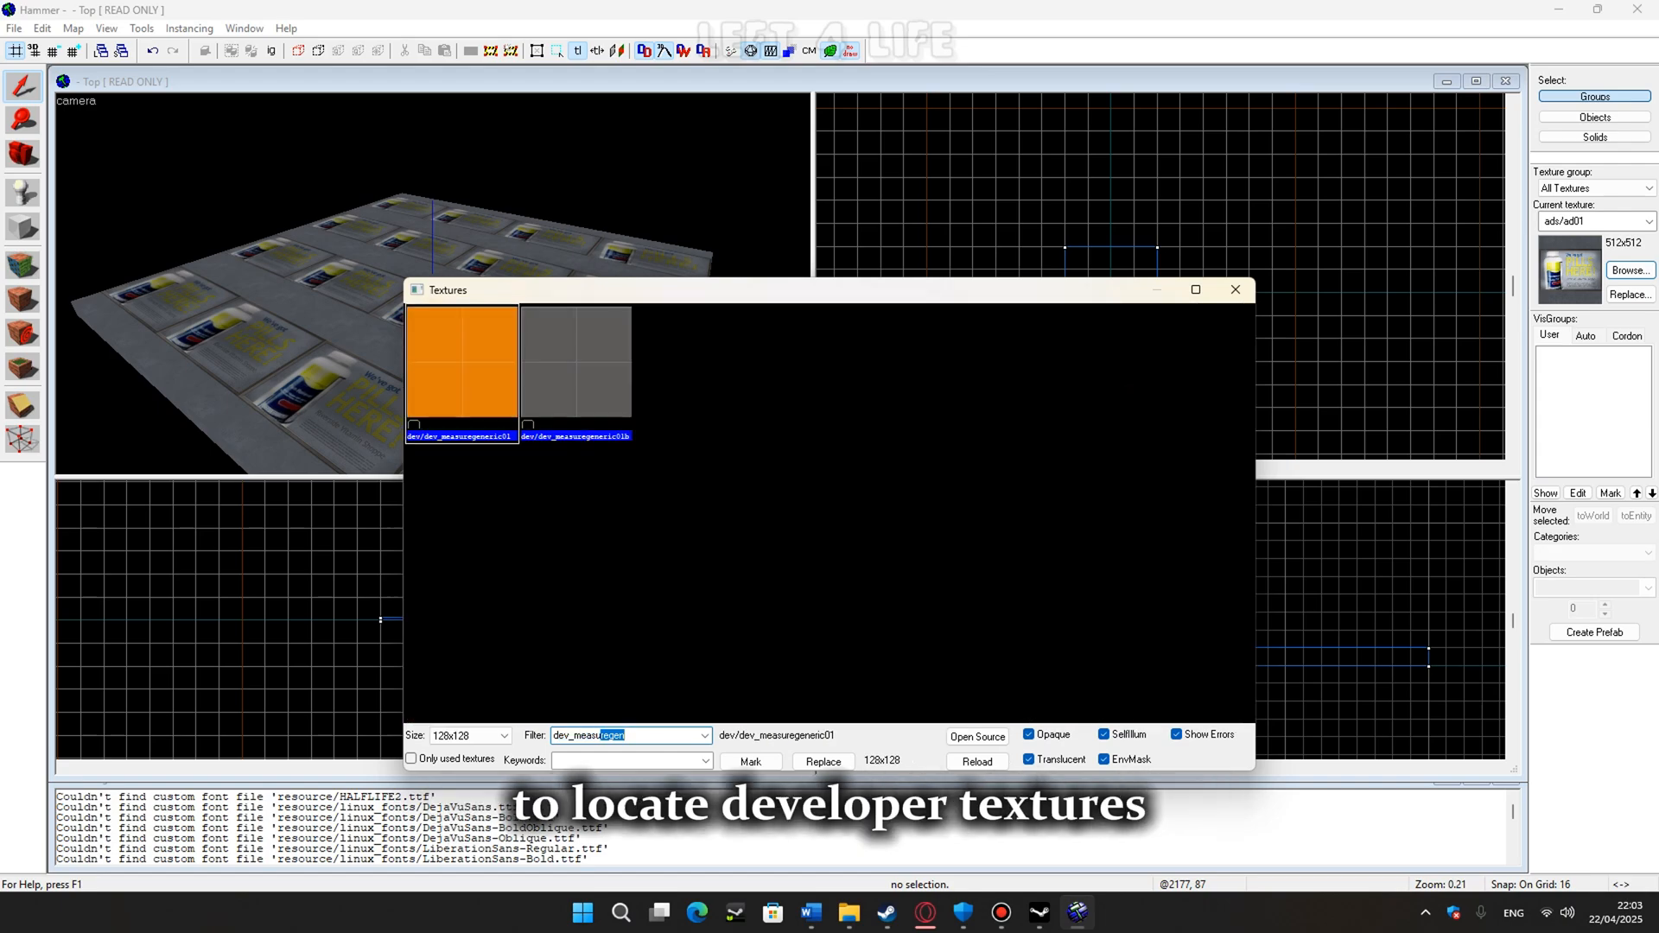
pyautogui.write('measuregene')
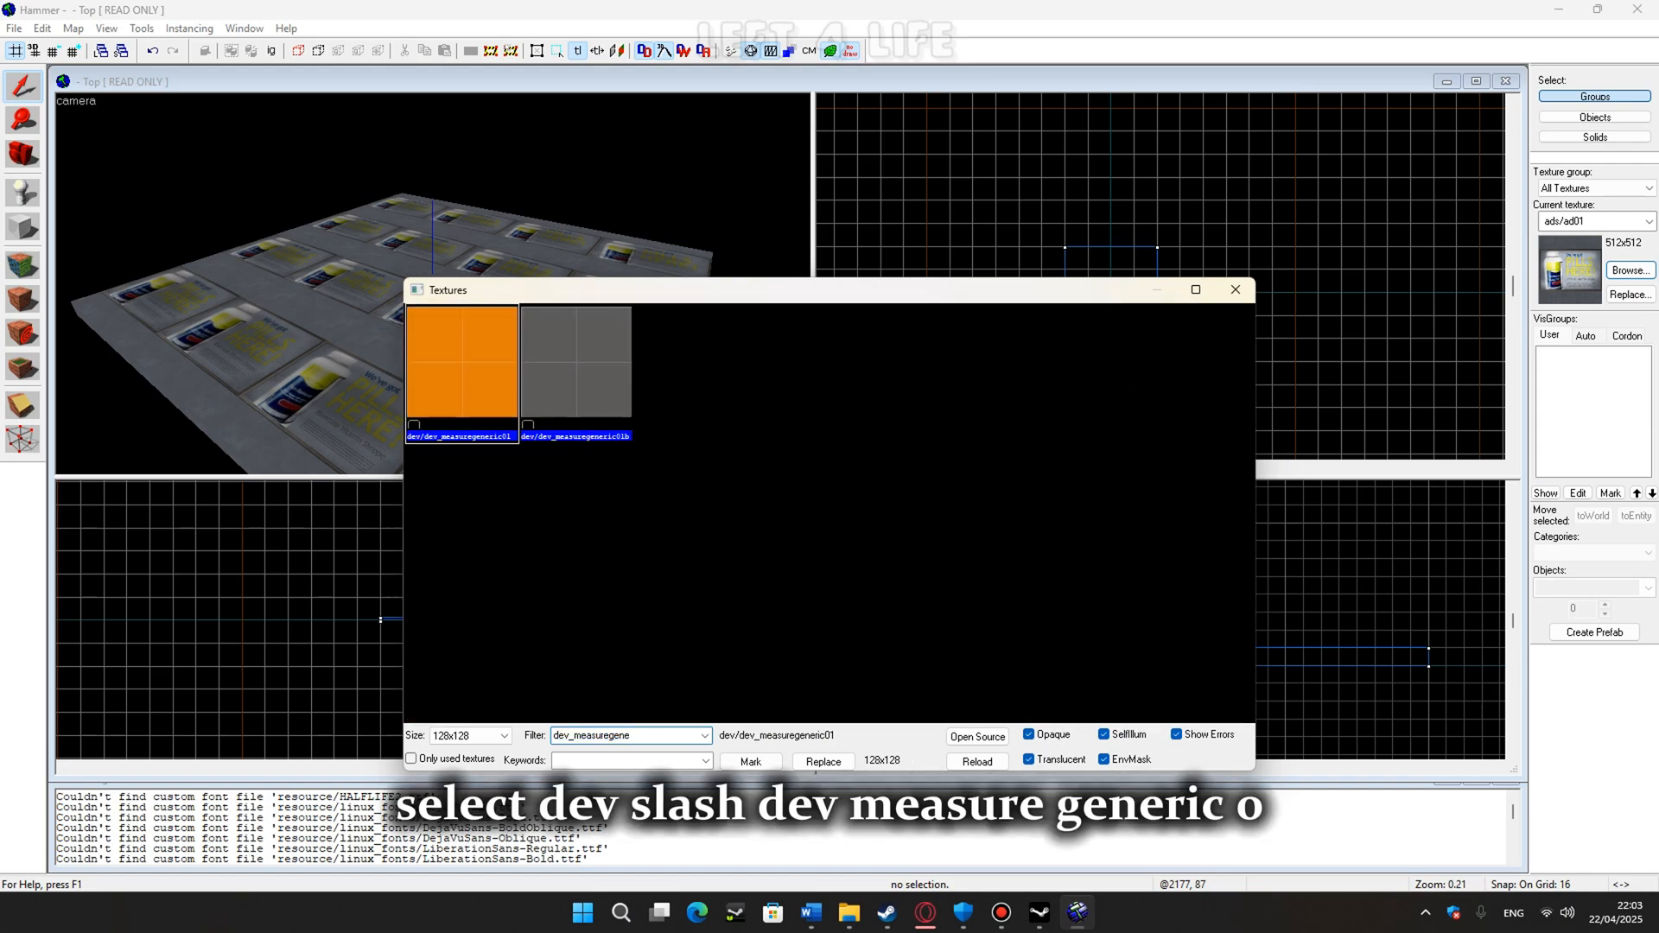
pyautogui.write('ric')
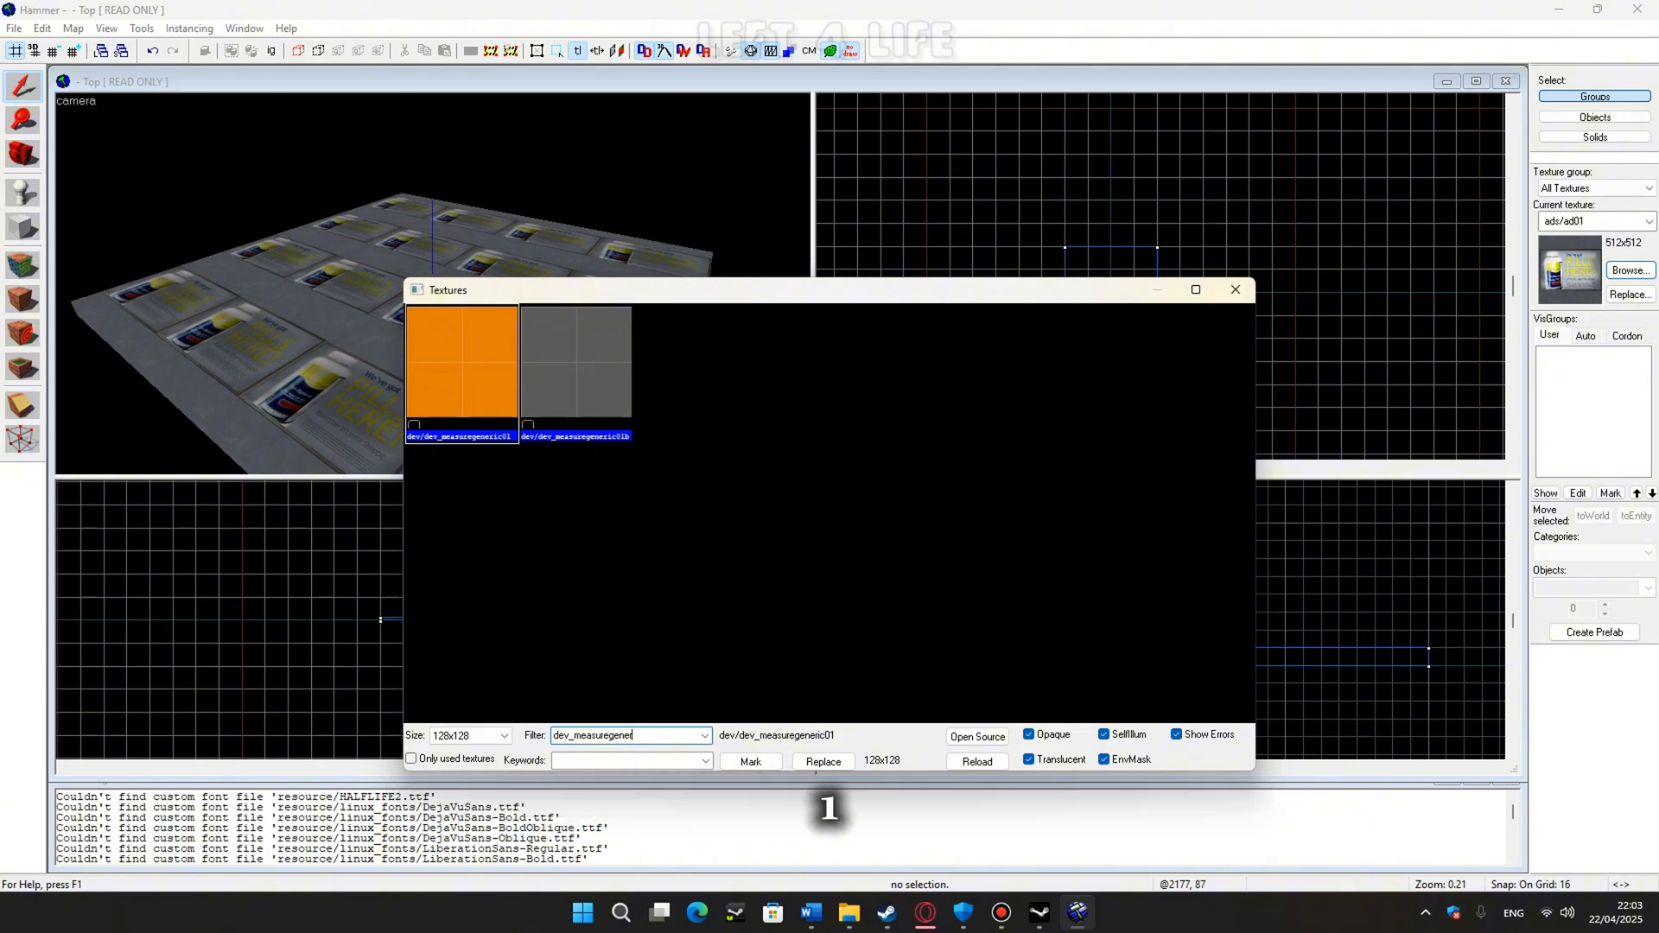
pyautogui.click(609, 389)
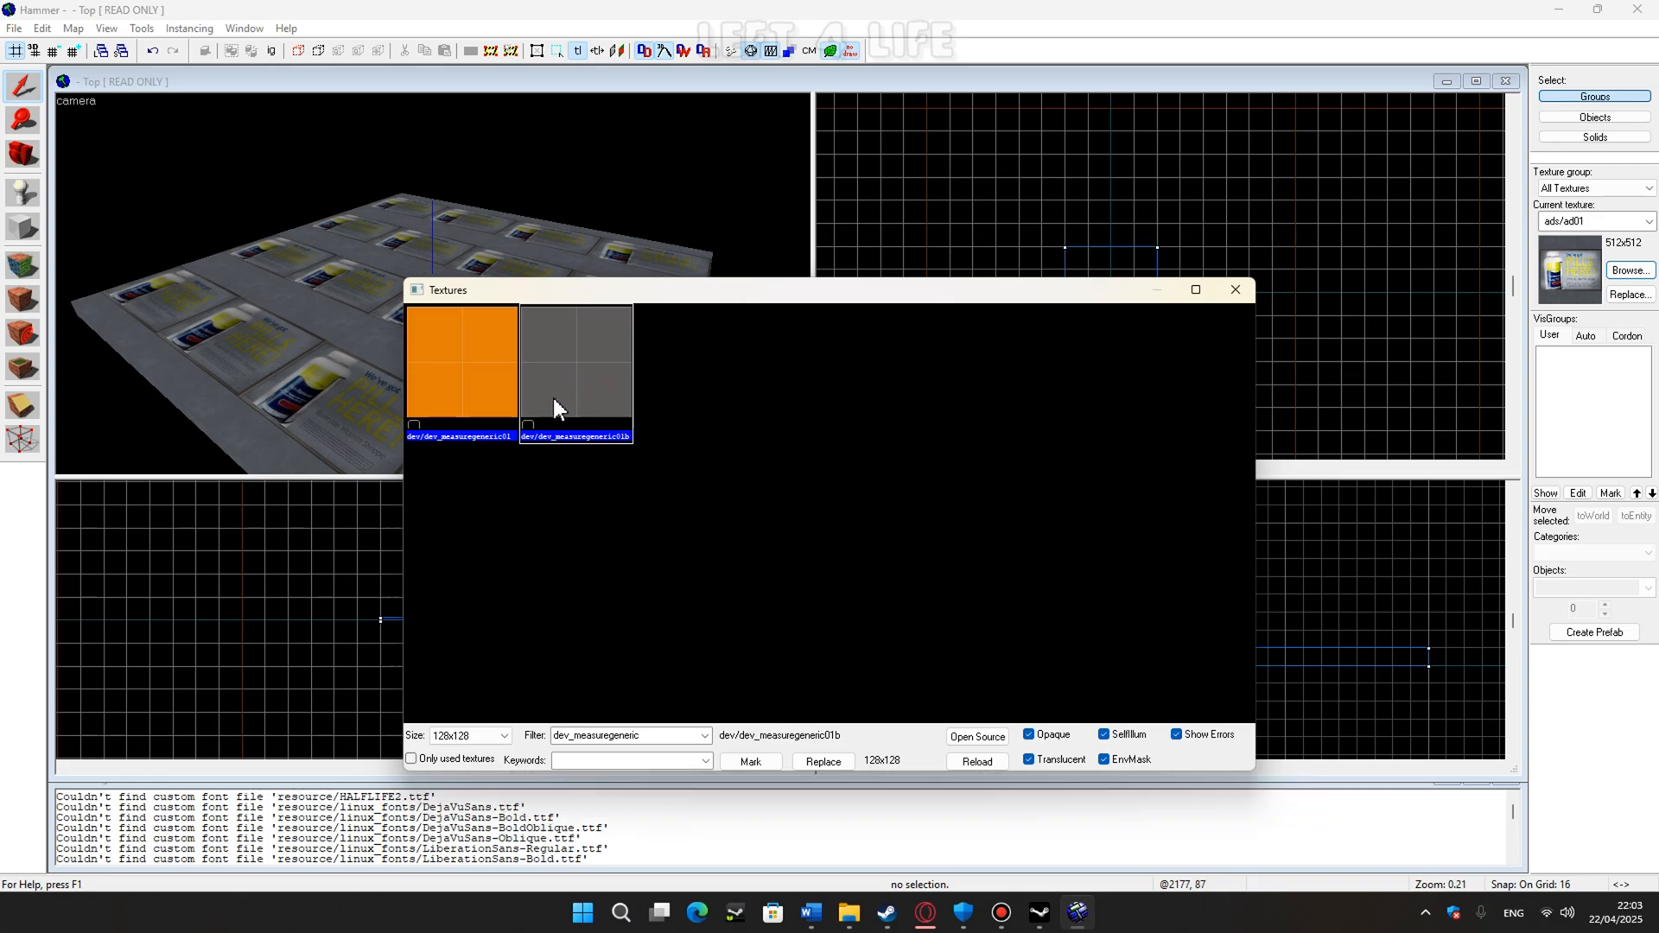
pyautogui.doubleClick(589, 397)
# Apply the current texture to the whole floor brush and clear the selection.
pyautogui.click(1108, 296)
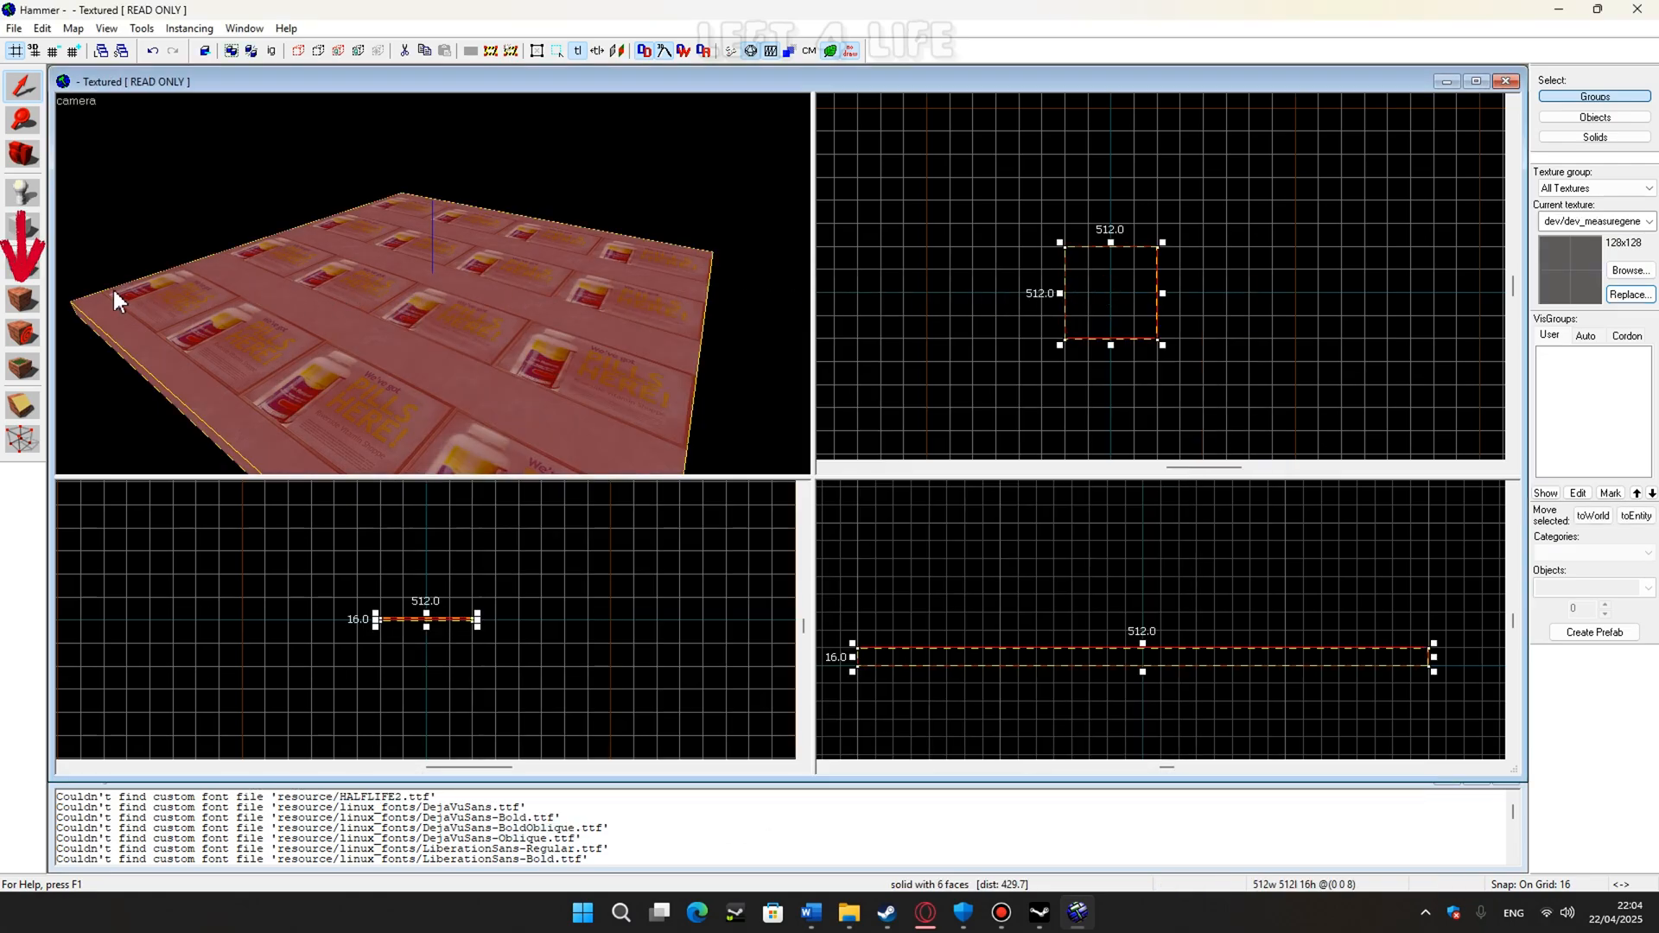
pyautogui.click(16, 300)
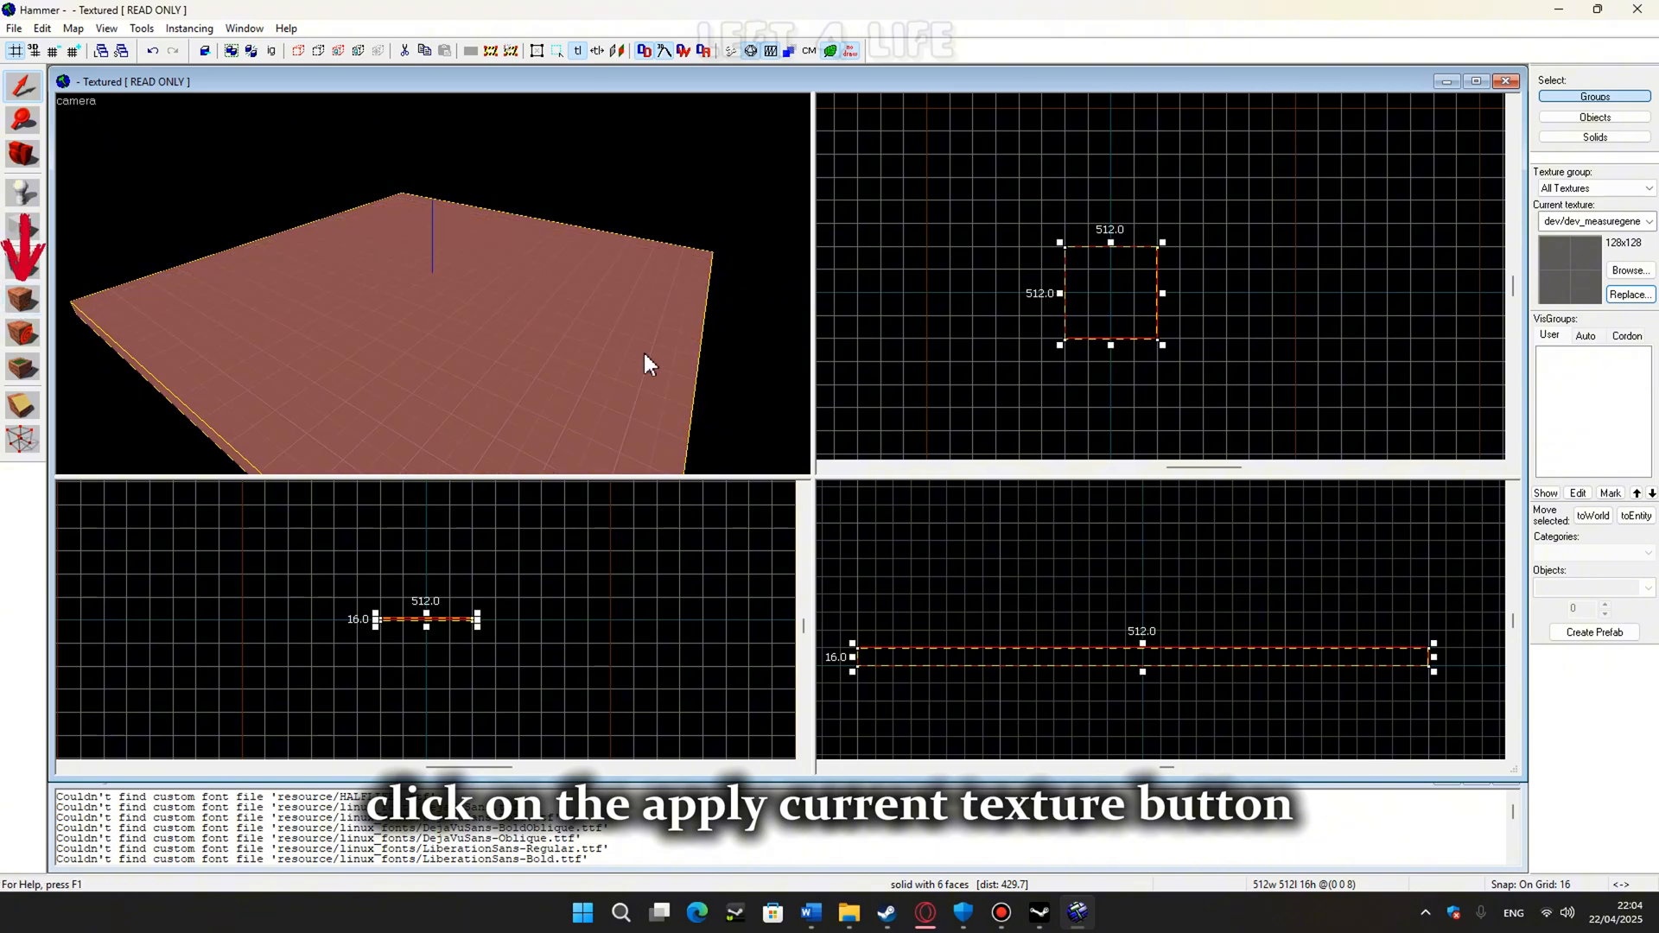
pyautogui.click(756, 393)
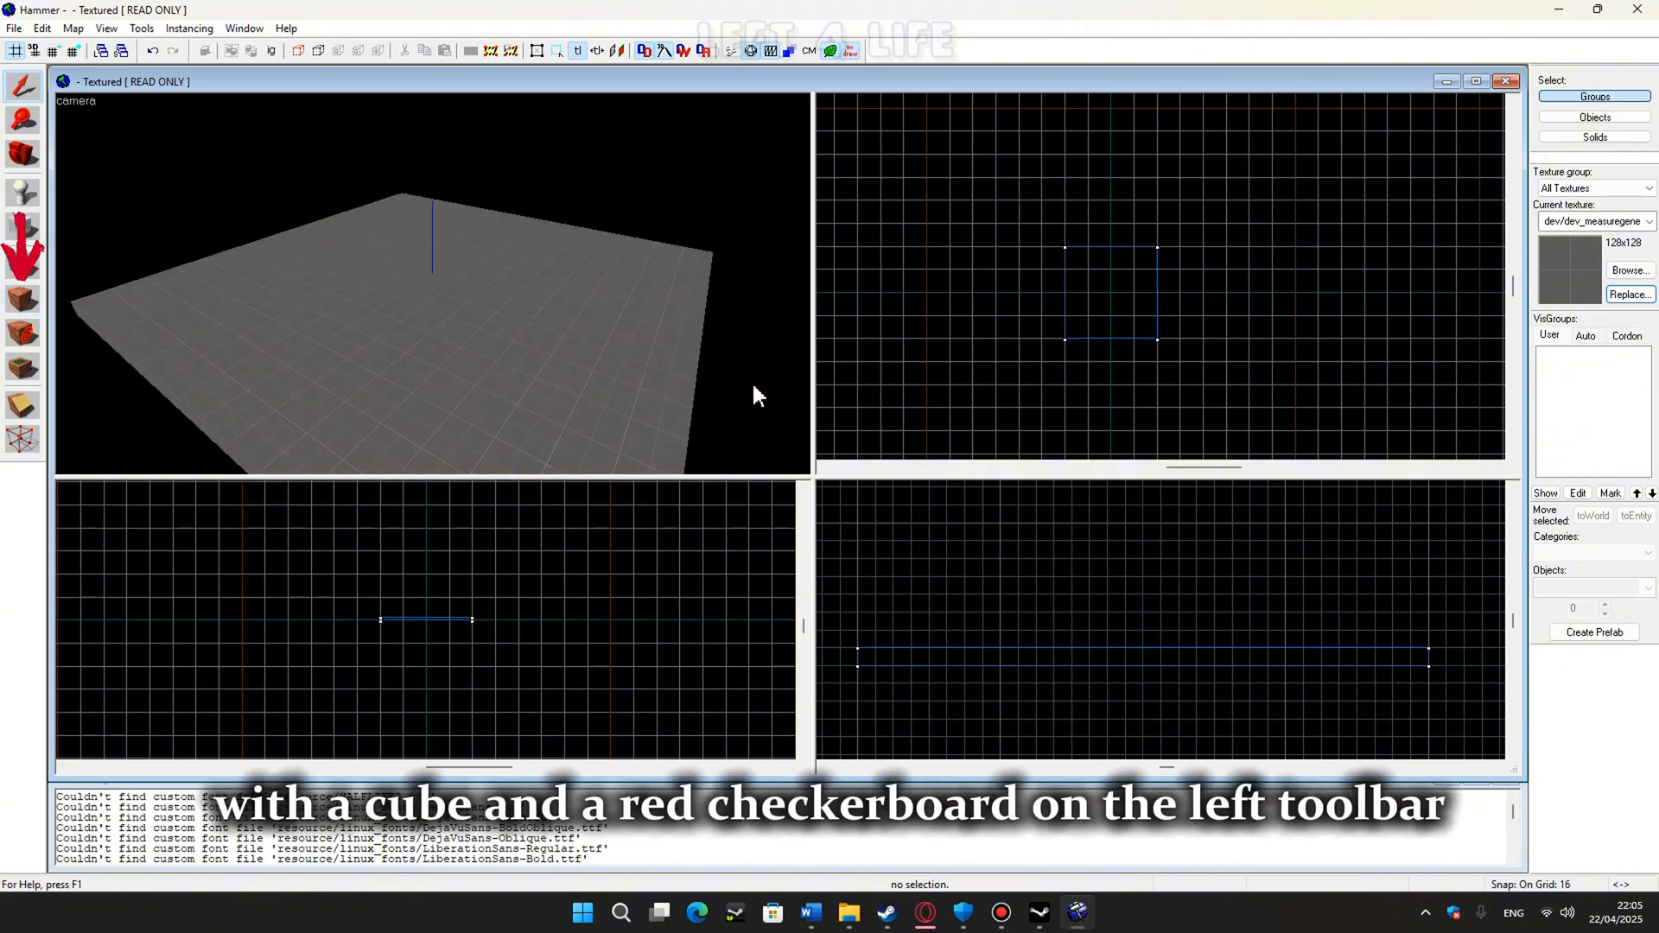
# Duplicate the floor brush upward and resize the copy into a wall 16 units thick and 128 high along the floor's +X edge.
pyautogui.press('z')
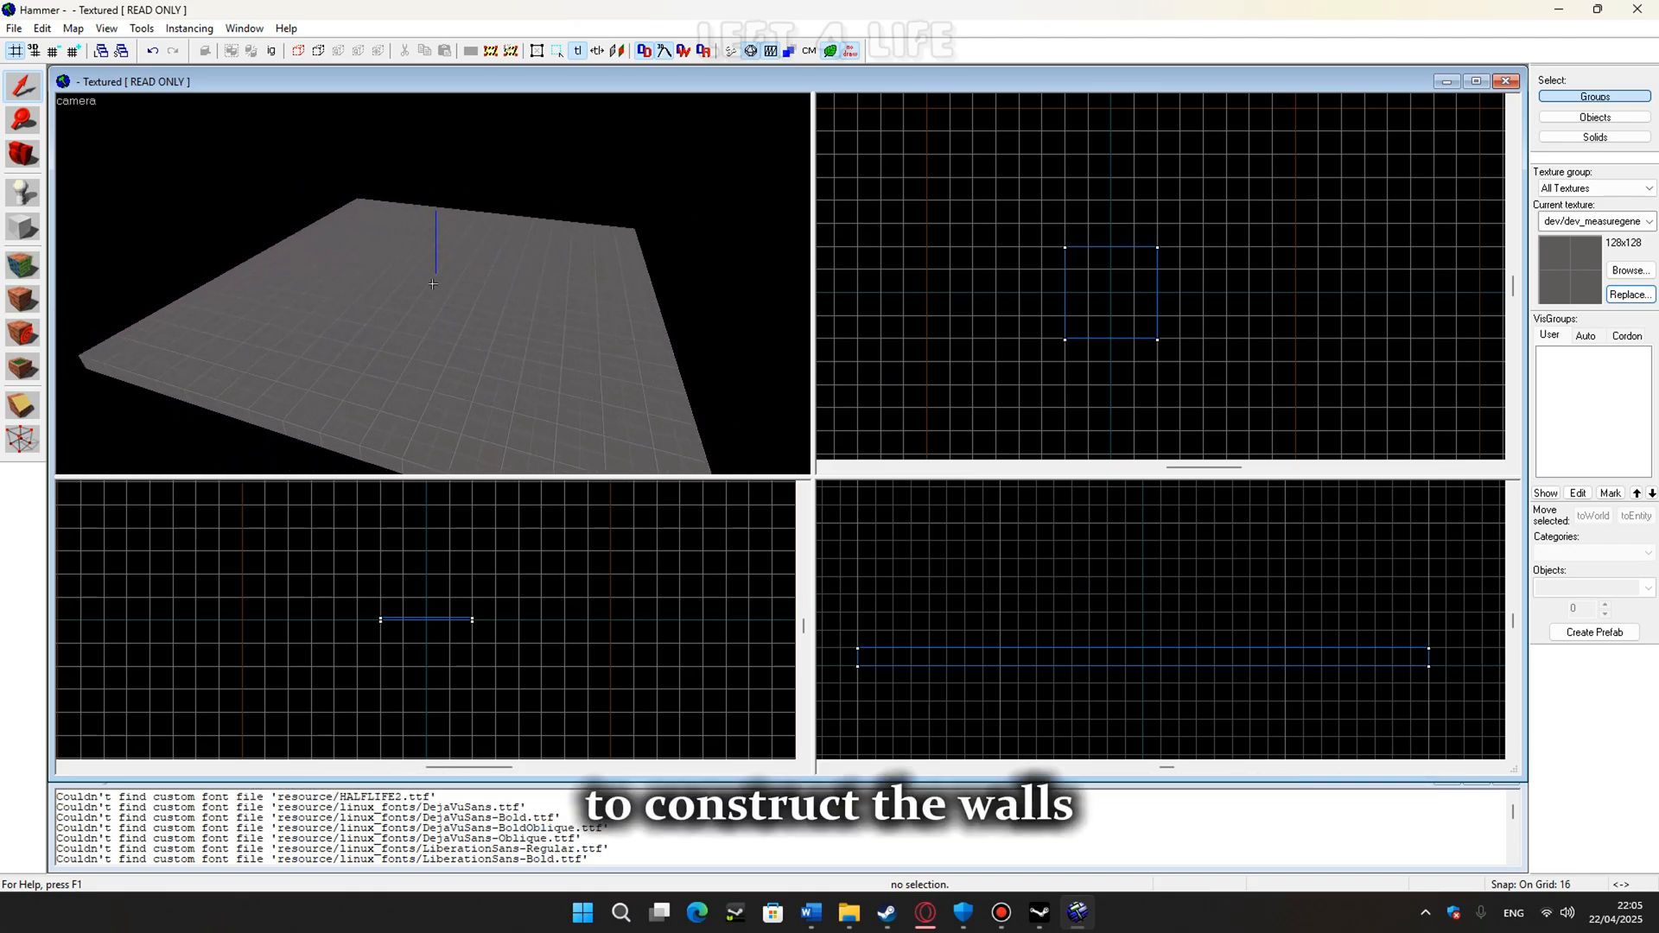
pyautogui.click(558, 309)
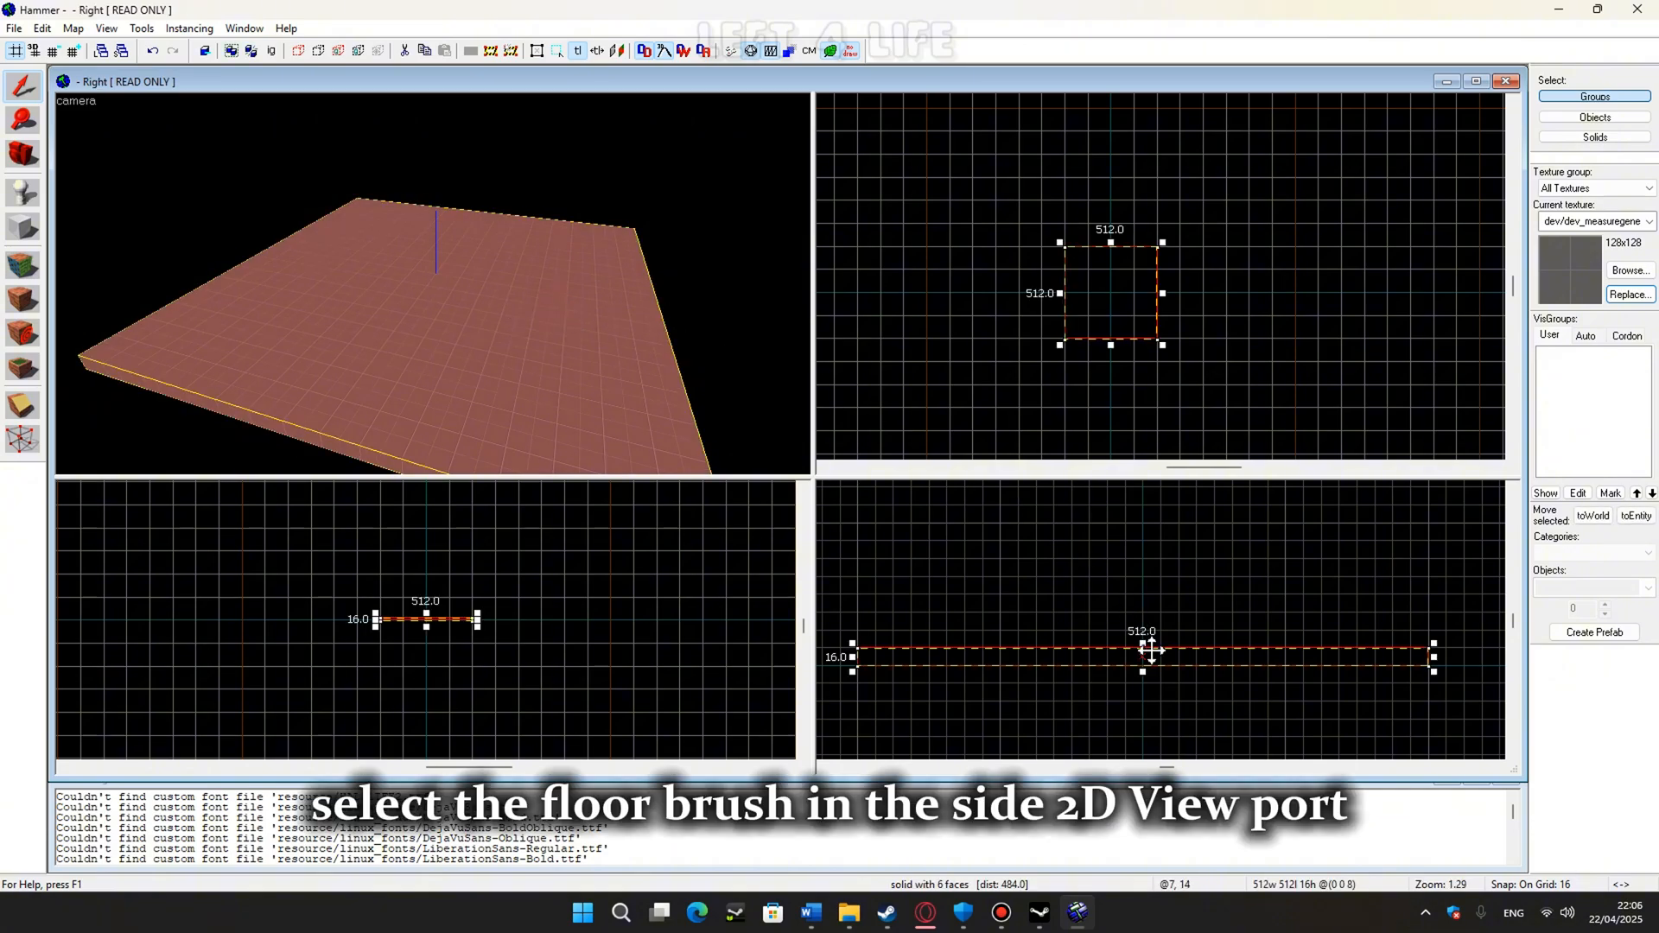
pyautogui.hotkey('shift', 'Up')
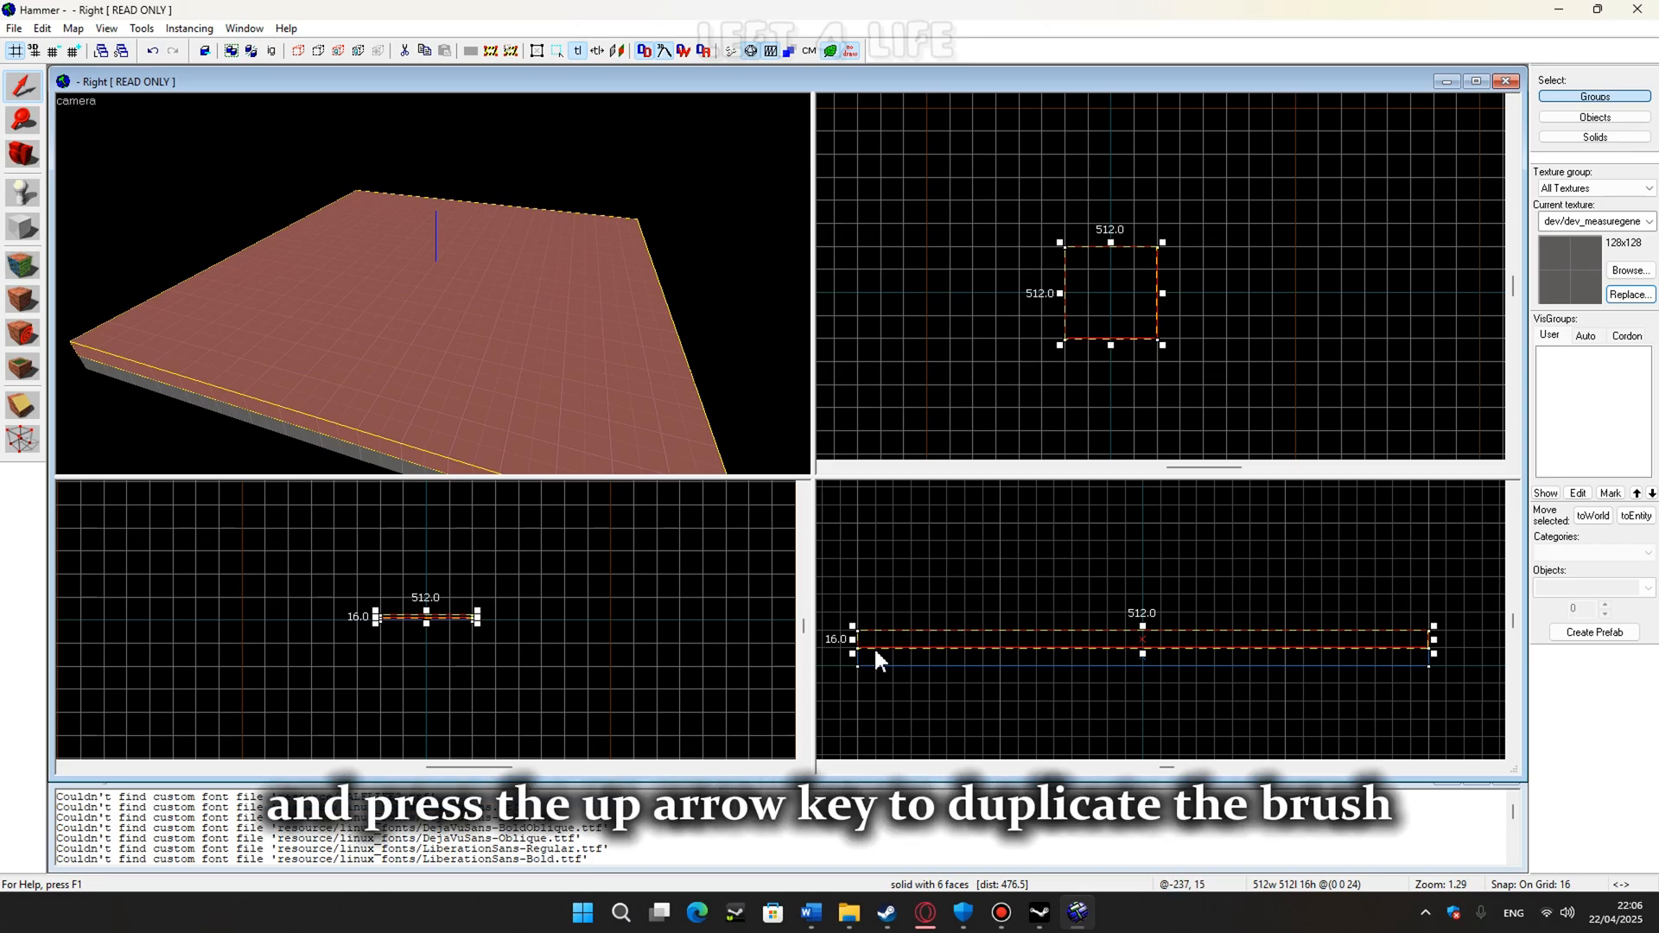
pyautogui.moveTo(850, 640); pyautogui.dragTo(1415, 644)
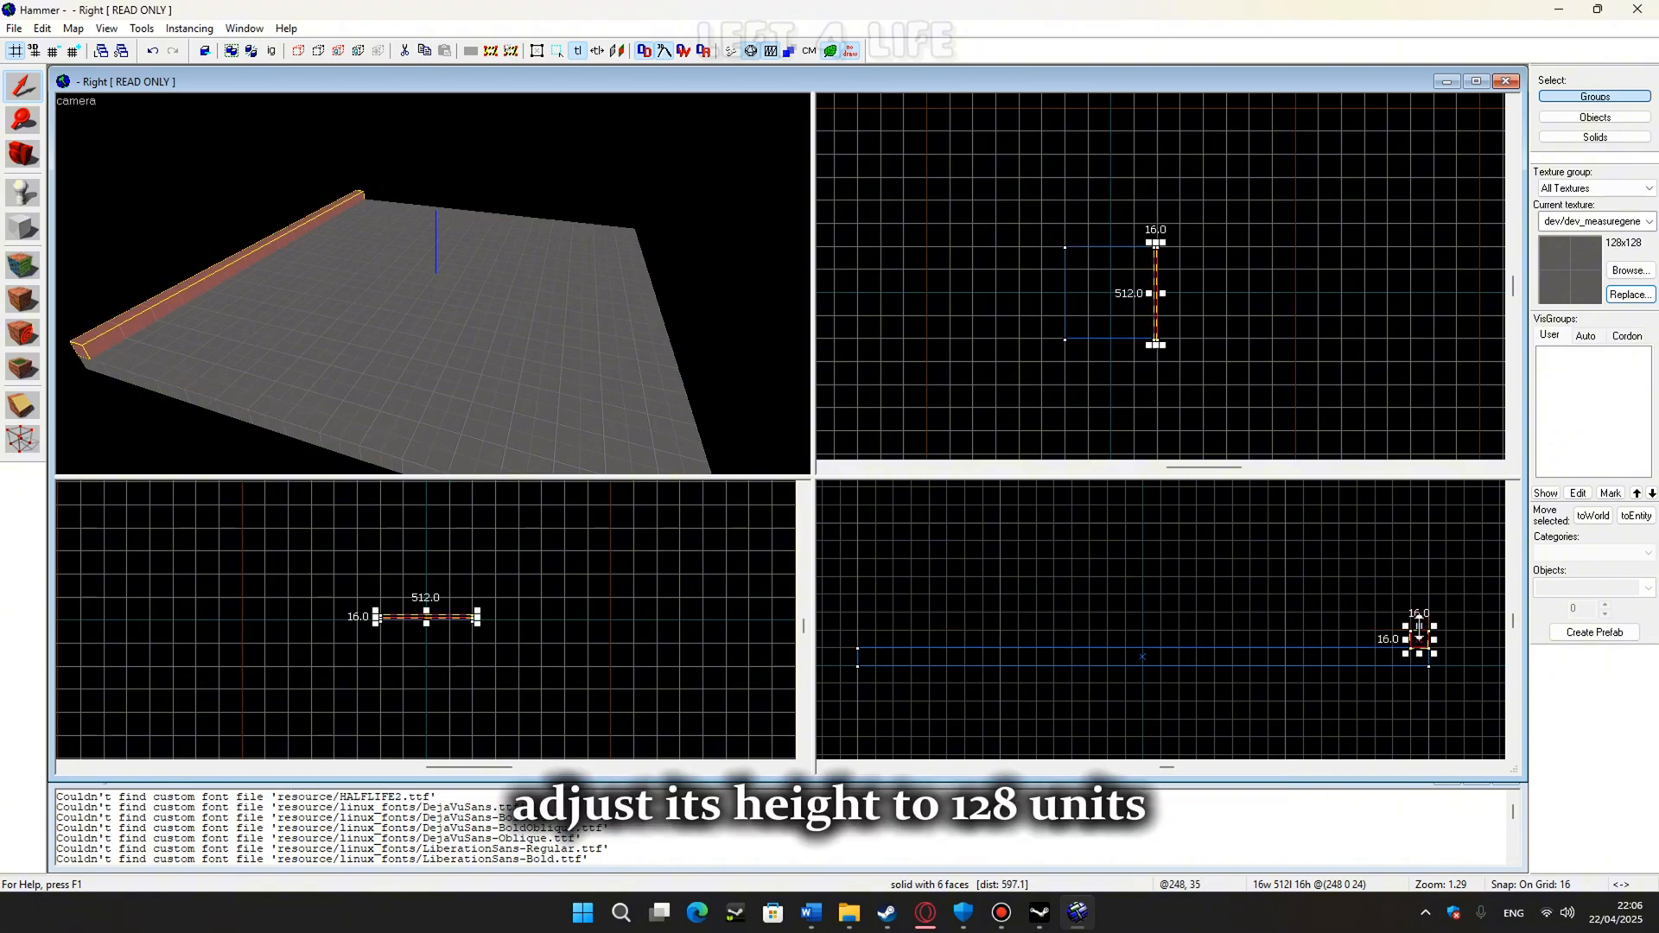
pyautogui.moveTo(1418, 624); pyautogui.dragTo(1417, 494)
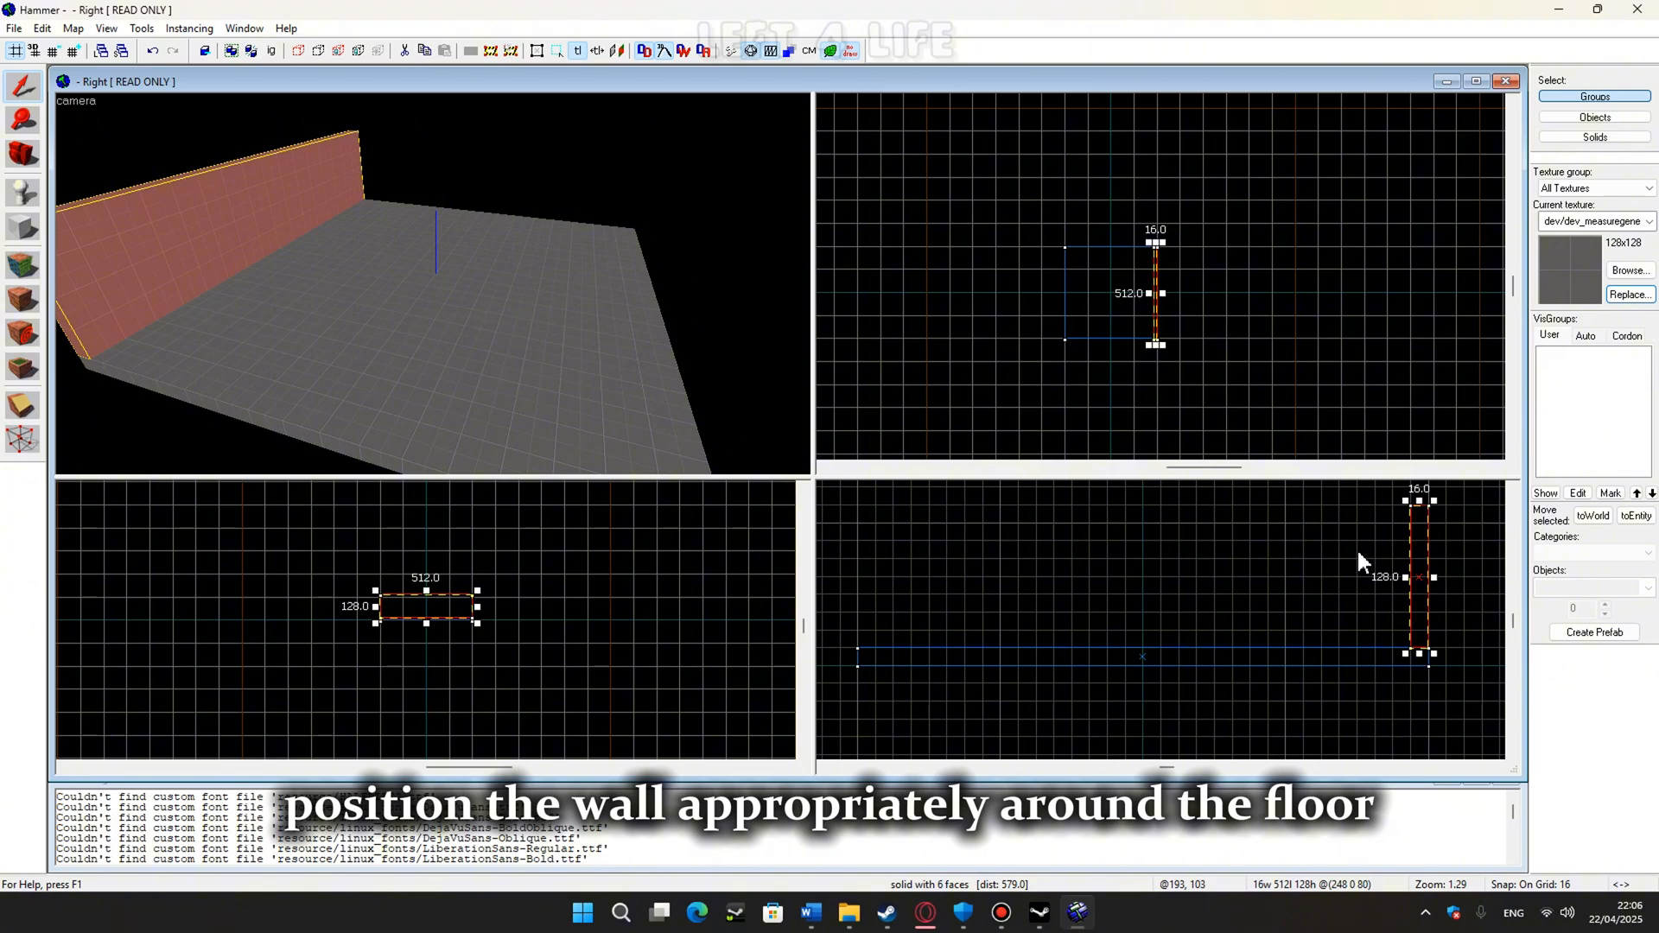
# Duplicate the +X wall and move the copy across the floor to the opposite, -X edge.
pyautogui.scroll(4, 1150, 311)
pyautogui.scroll(1, 1142, 312)
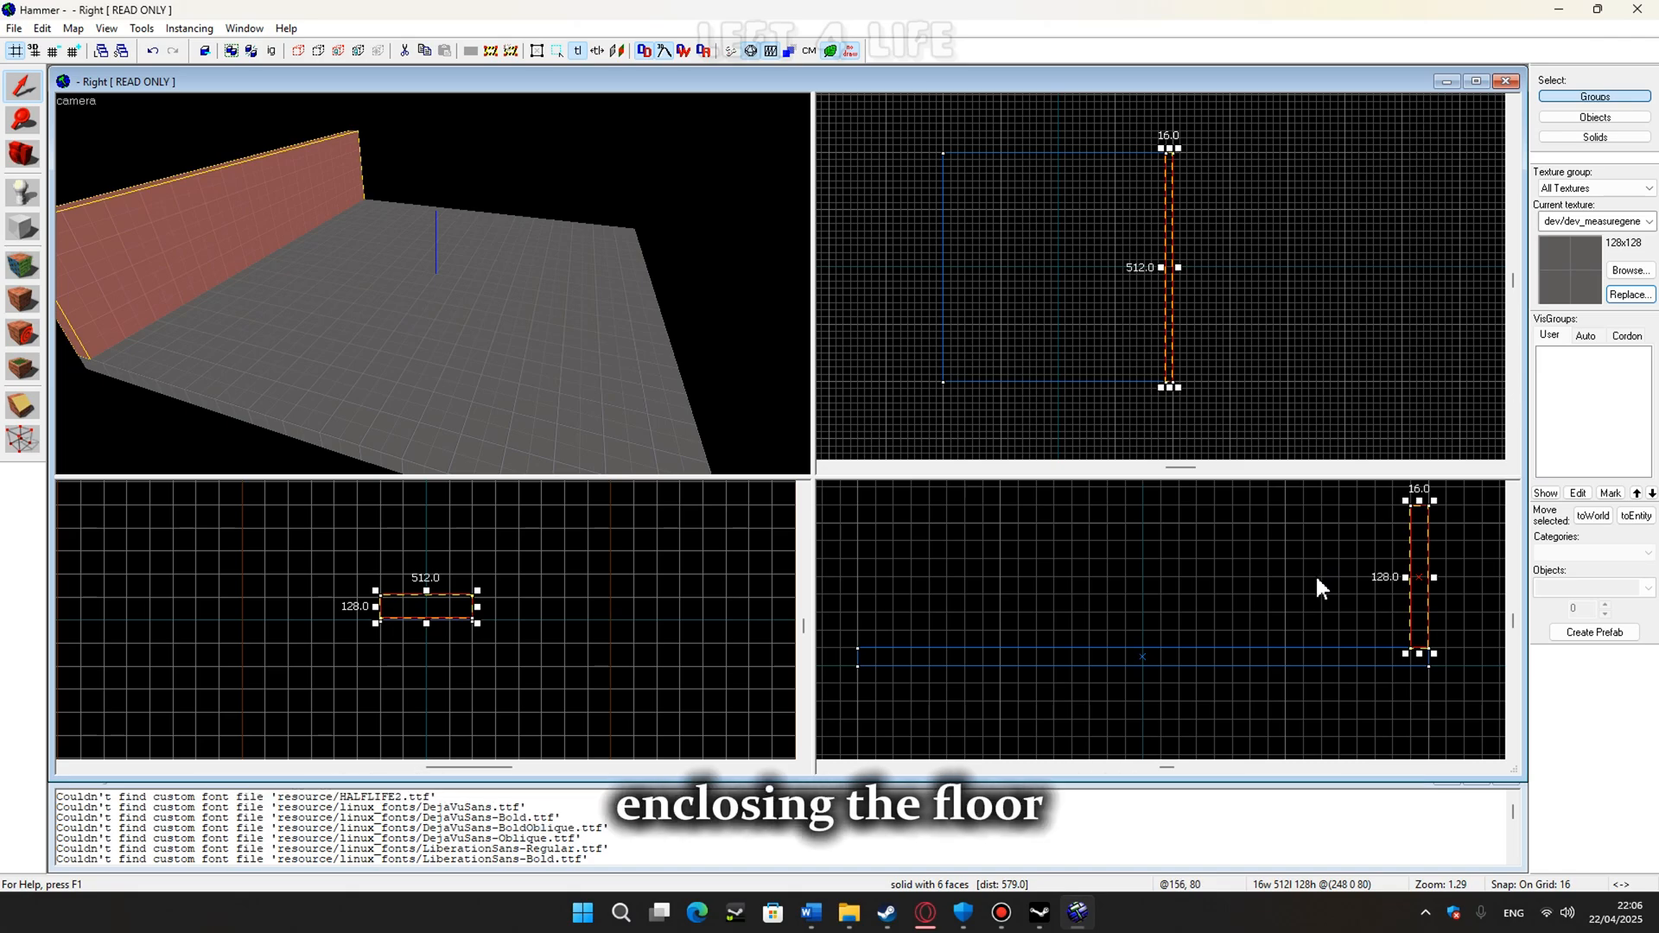
pyautogui.hotkey('shift', 'Left')
pyautogui.press('Left')
pyautogui.press('Left')
pyautogui.press('Left')
pyautogui.press('Left')
pyautogui.press('Left')
pyautogui.press('Left')
pyautogui.press('Left')
pyautogui.press('Left')
pyautogui.press('Left')
pyautogui.press('Left')
pyautogui.press('Left')
pyautogui.press('Left')
pyautogui.press('Left')
pyautogui.press('Left')
pyautogui.press('Left')
pyautogui.press('Left')
pyautogui.press('Left')
pyautogui.press('Left')
pyautogui.press('Left')
pyautogui.press('Left')
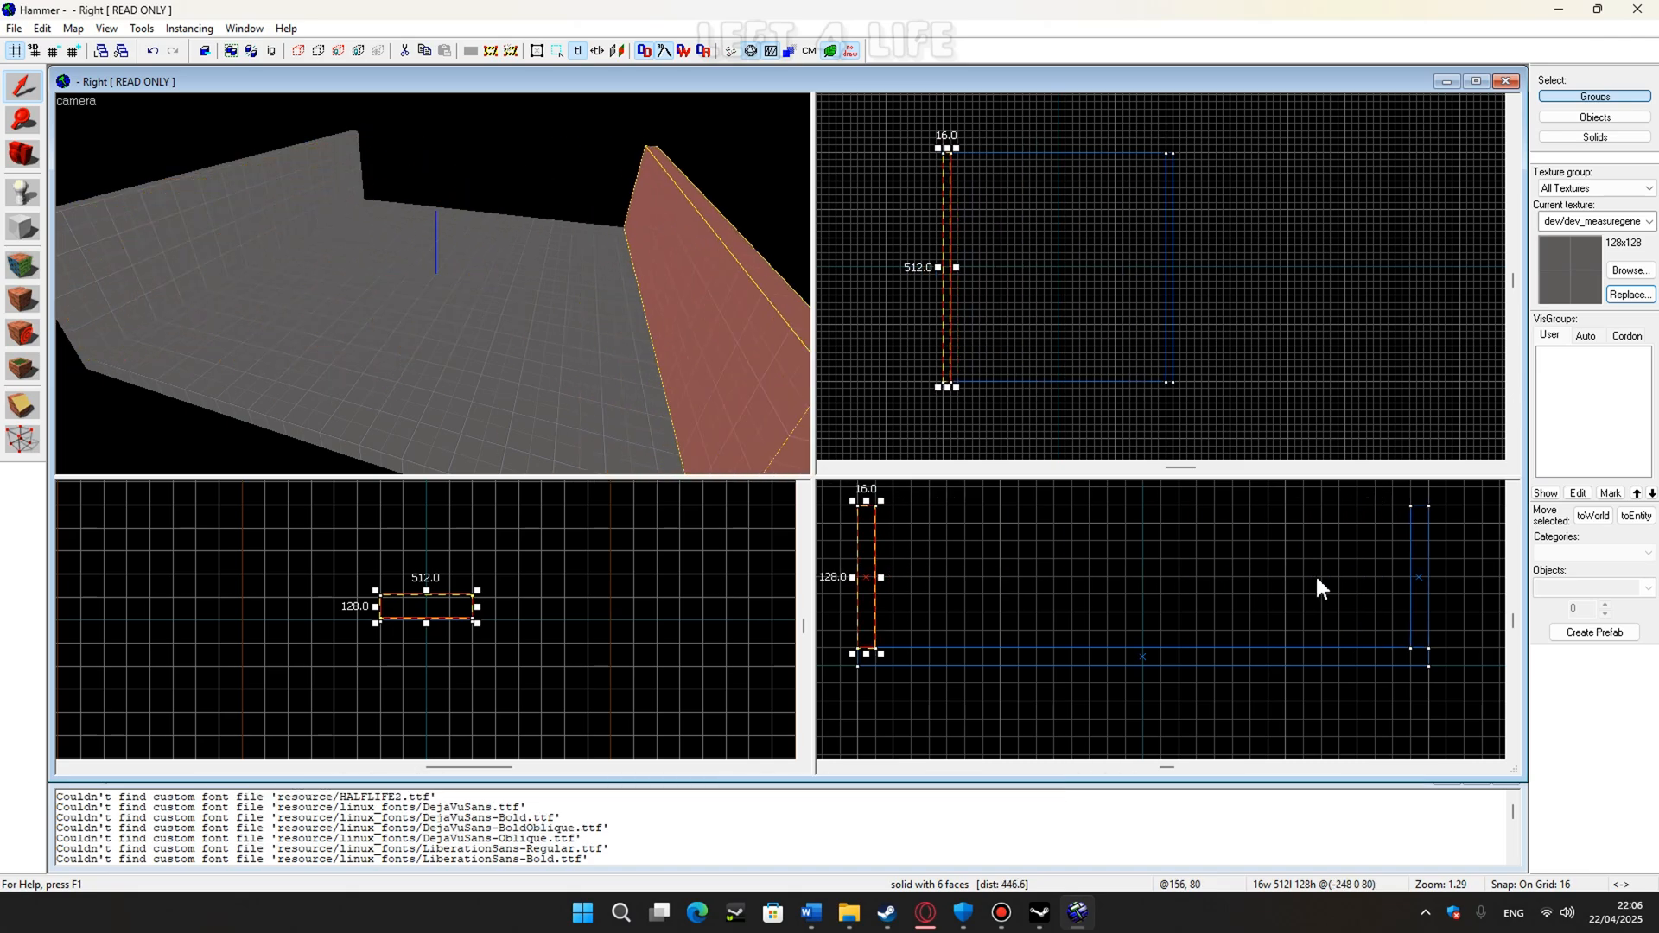
# Duplicate the -X wall and move the copy to about the middle of the floor.
pyautogui.scroll(6, 438, 616)
pyautogui.hotkey('shift', 'Right')
pyautogui.press('Right')
pyautogui.press('Right')
pyautogui.press('Right')
pyautogui.press('Right')
pyautogui.press('Right')
pyautogui.press('Right')
pyautogui.press('Right')
pyautogui.press('Right')
pyautogui.press('Right')
pyautogui.press('Right')
pyautogui.press('Right')
pyautogui.press('Right')
pyautogui.press('Right')
pyautogui.press('Right')
pyautogui.press('Right')
pyautogui.scroll(1, 1043, 236)
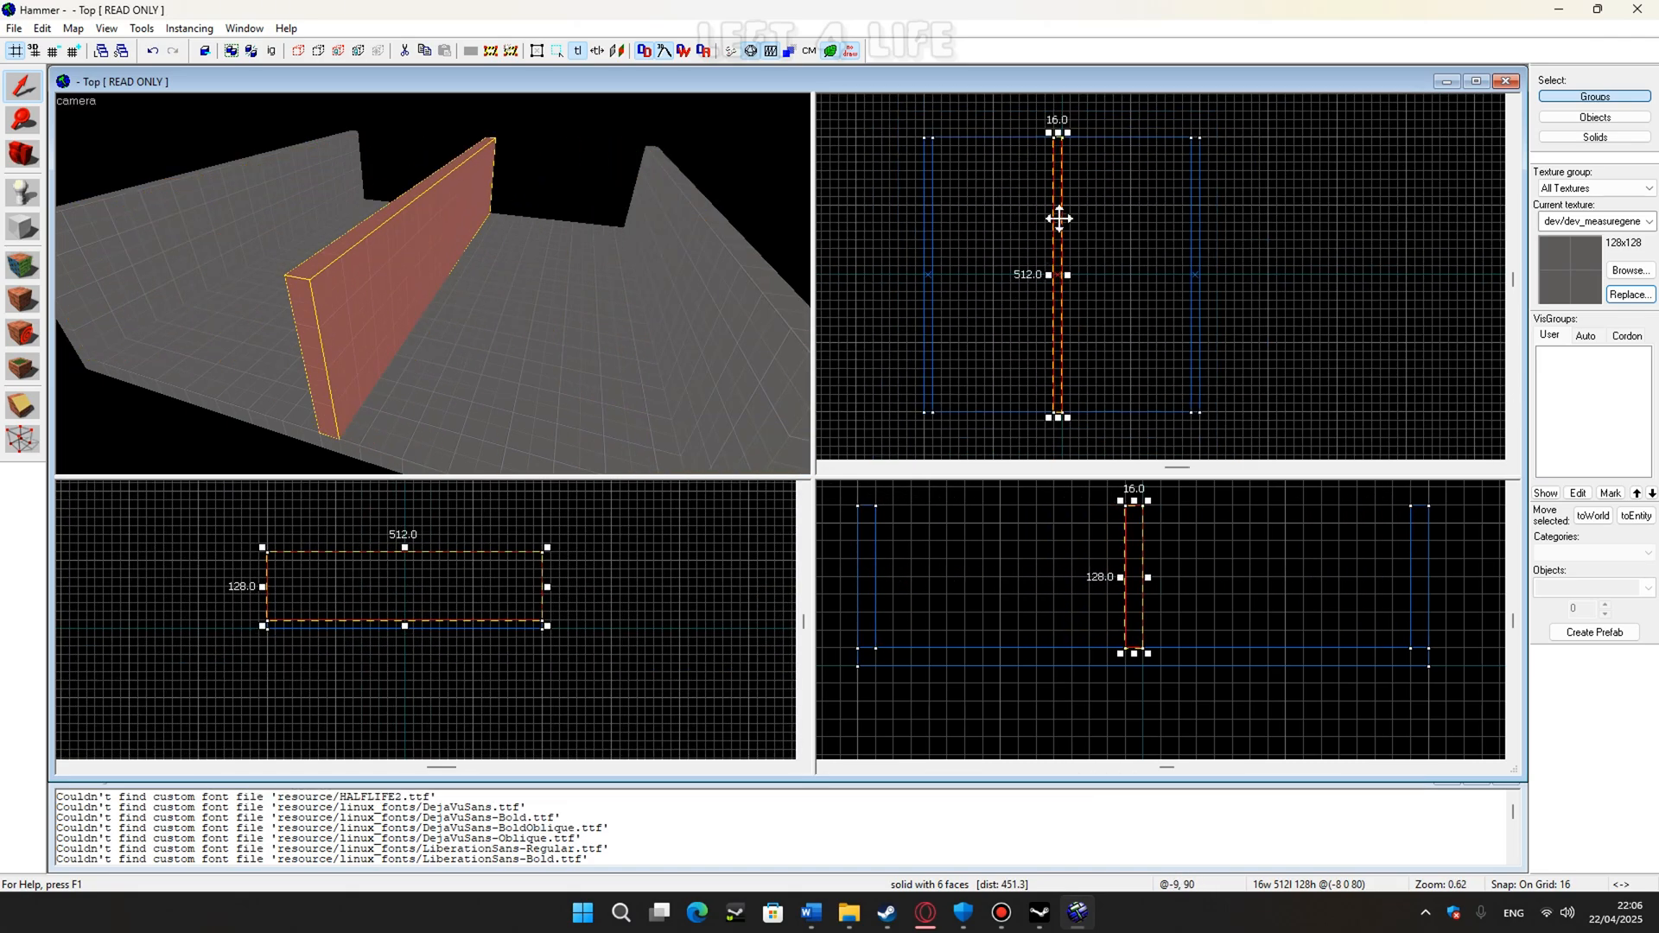
# Reshape the middle wall to span 512 units along X and 16 units along Y, lying on the floor's -Y edge.
pyautogui.moveTo(1054, 281); pyautogui.dragTo(919, 281)
pyautogui.moveTo(1075, 278); pyautogui.dragTo(1205, 277)
pyautogui.moveTo(1062, 134); pyautogui.dragTo(1062, 399)
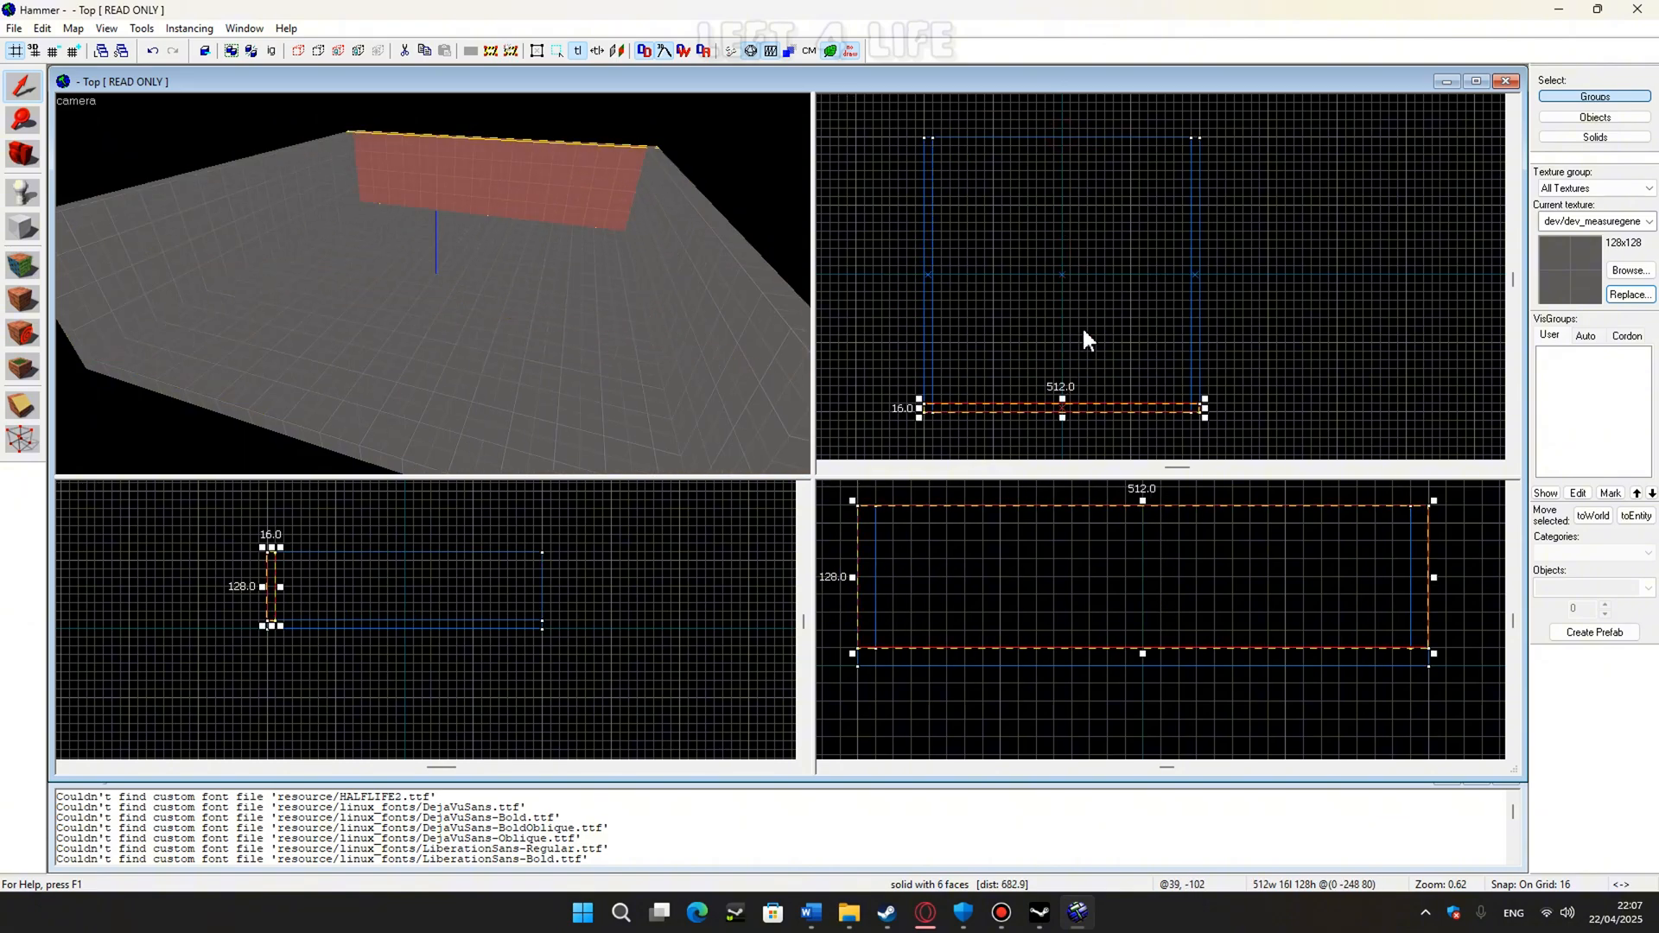
# Duplicate the -Y wall to the opposite, +Y edge of the floor and clear the selection.
pyautogui.hotkey('shift', 'Up')
pyautogui.press('Up')
pyautogui.press('Up')
pyautogui.press('Up')
pyautogui.press('Up')
pyautogui.press('Up')
pyautogui.press('Up')
pyautogui.press('Up')
pyautogui.press('Up')
pyautogui.press('Up')
pyautogui.press('Up')
pyautogui.press('Up')
pyautogui.press('Up')
pyautogui.press('Up')
pyautogui.press('Up')
pyautogui.press('Up')
pyautogui.press('Up')
pyautogui.press('Up')
pyautogui.press('Up')
pyautogui.press('Up')
pyautogui.press('Up')
pyautogui.press('Up')
pyautogui.press('Up')
pyautogui.click(1341, 285)
# Duplicate the floor brush, raise the copy flush with the top of the walls as a ceiling, and clear the selection.
pyautogui.press('z')
pyautogui.press('s')
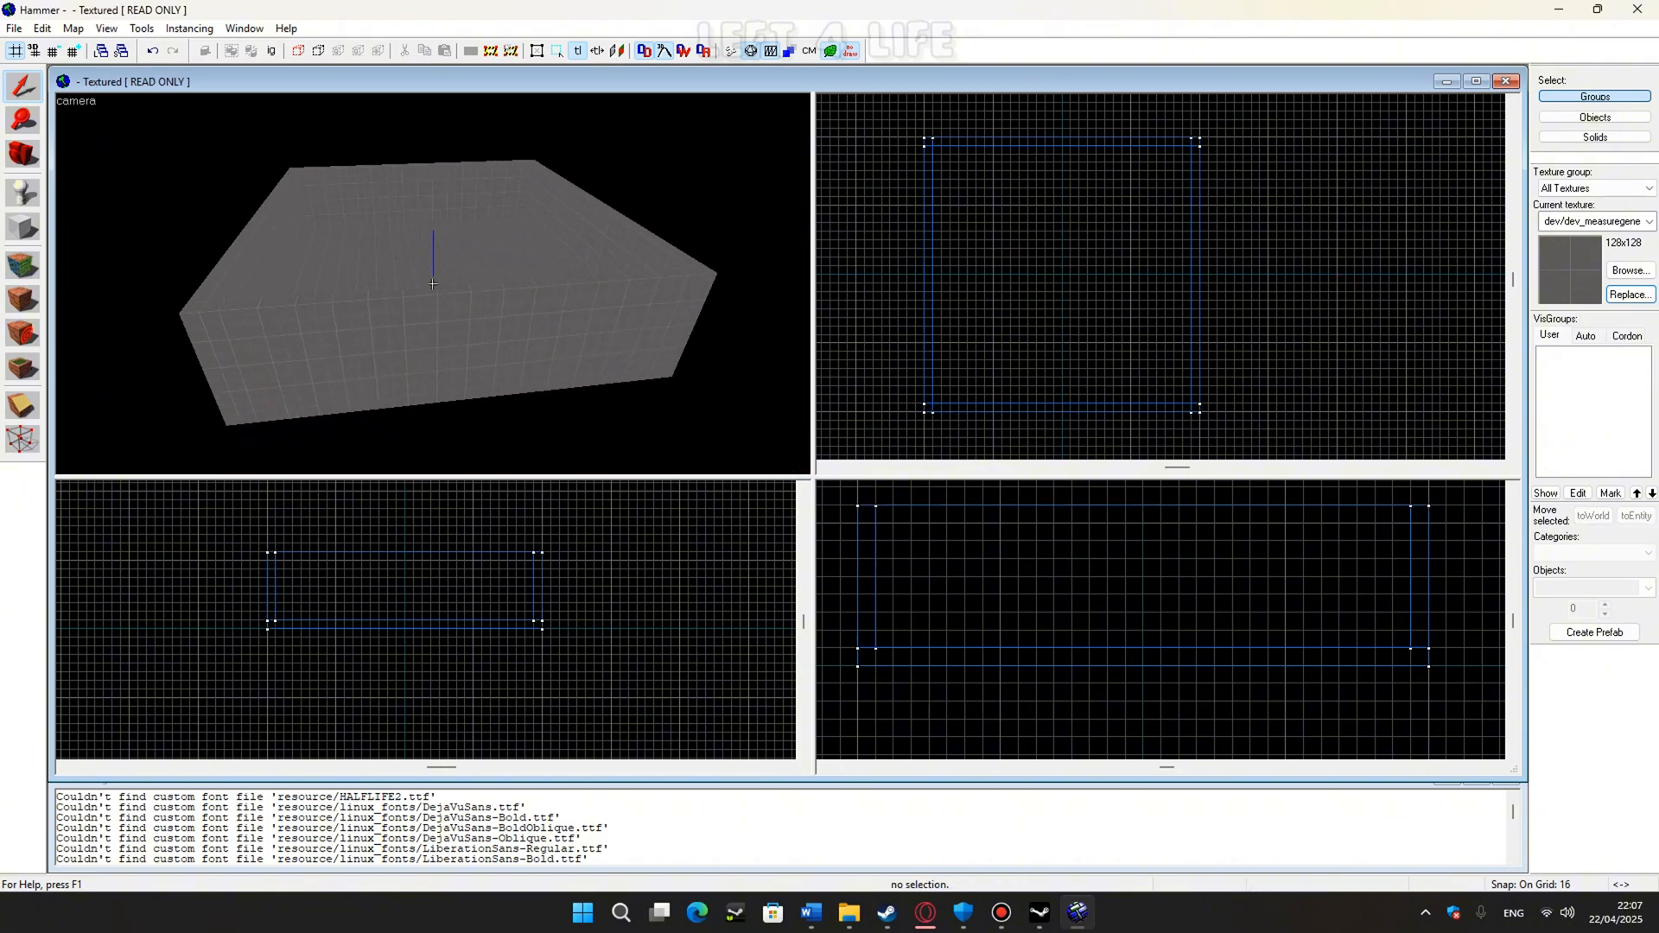
pyautogui.press('w')
pyautogui.press('s')
pyautogui.press('w')
pyautogui.press('z')
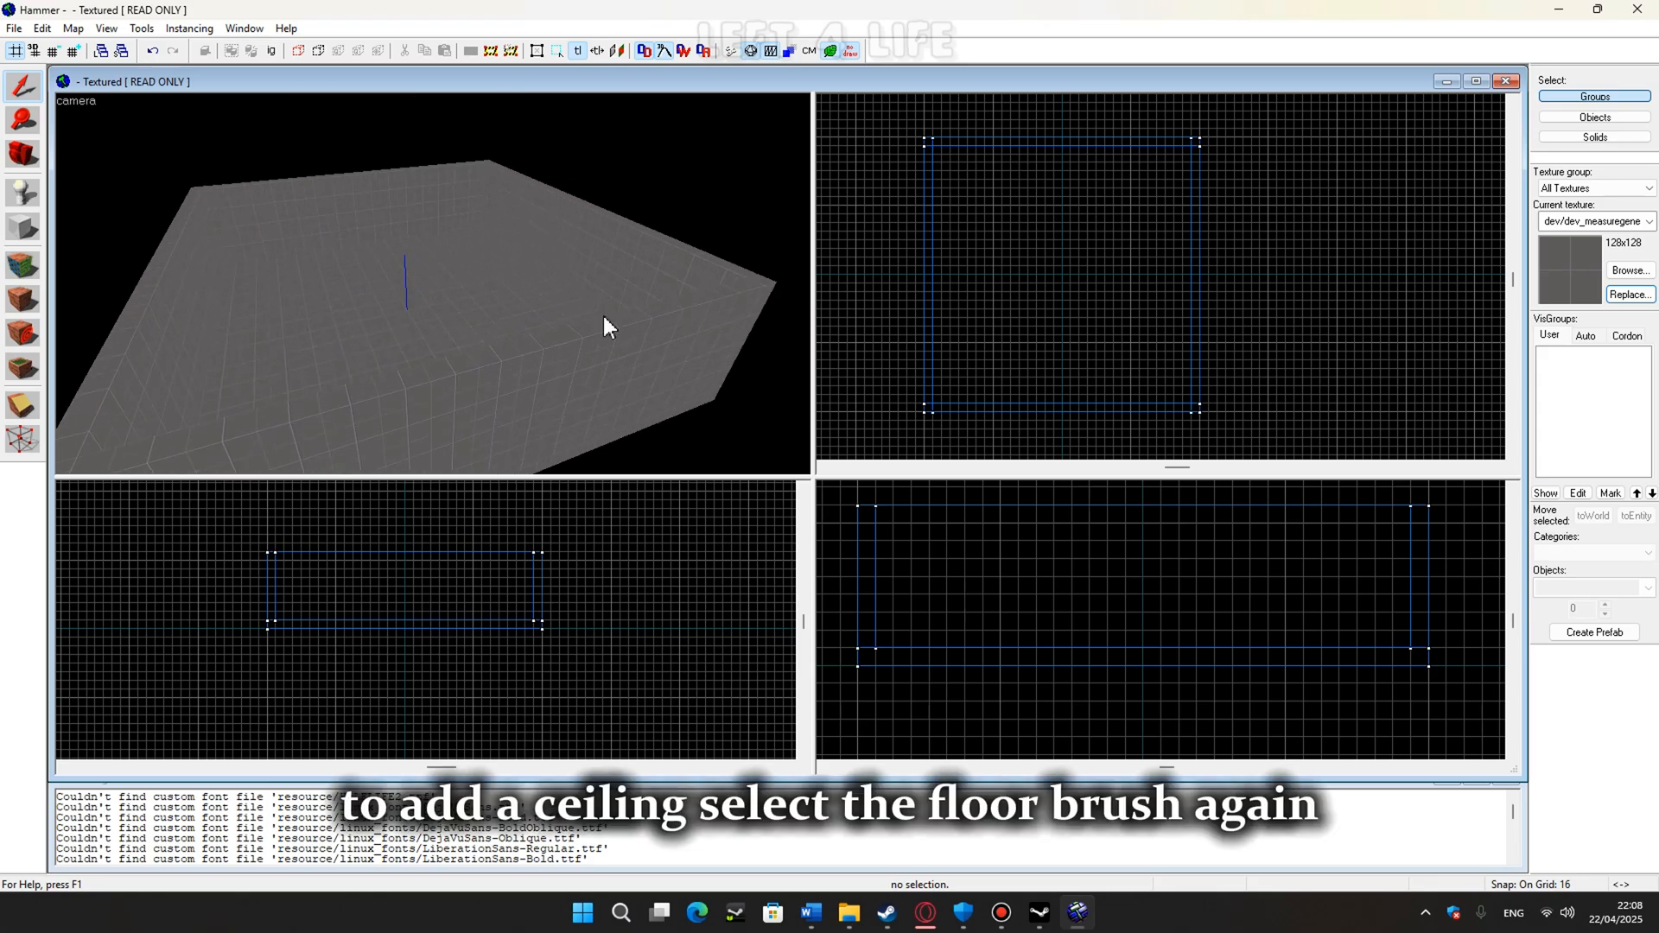
pyautogui.click(364, 308)
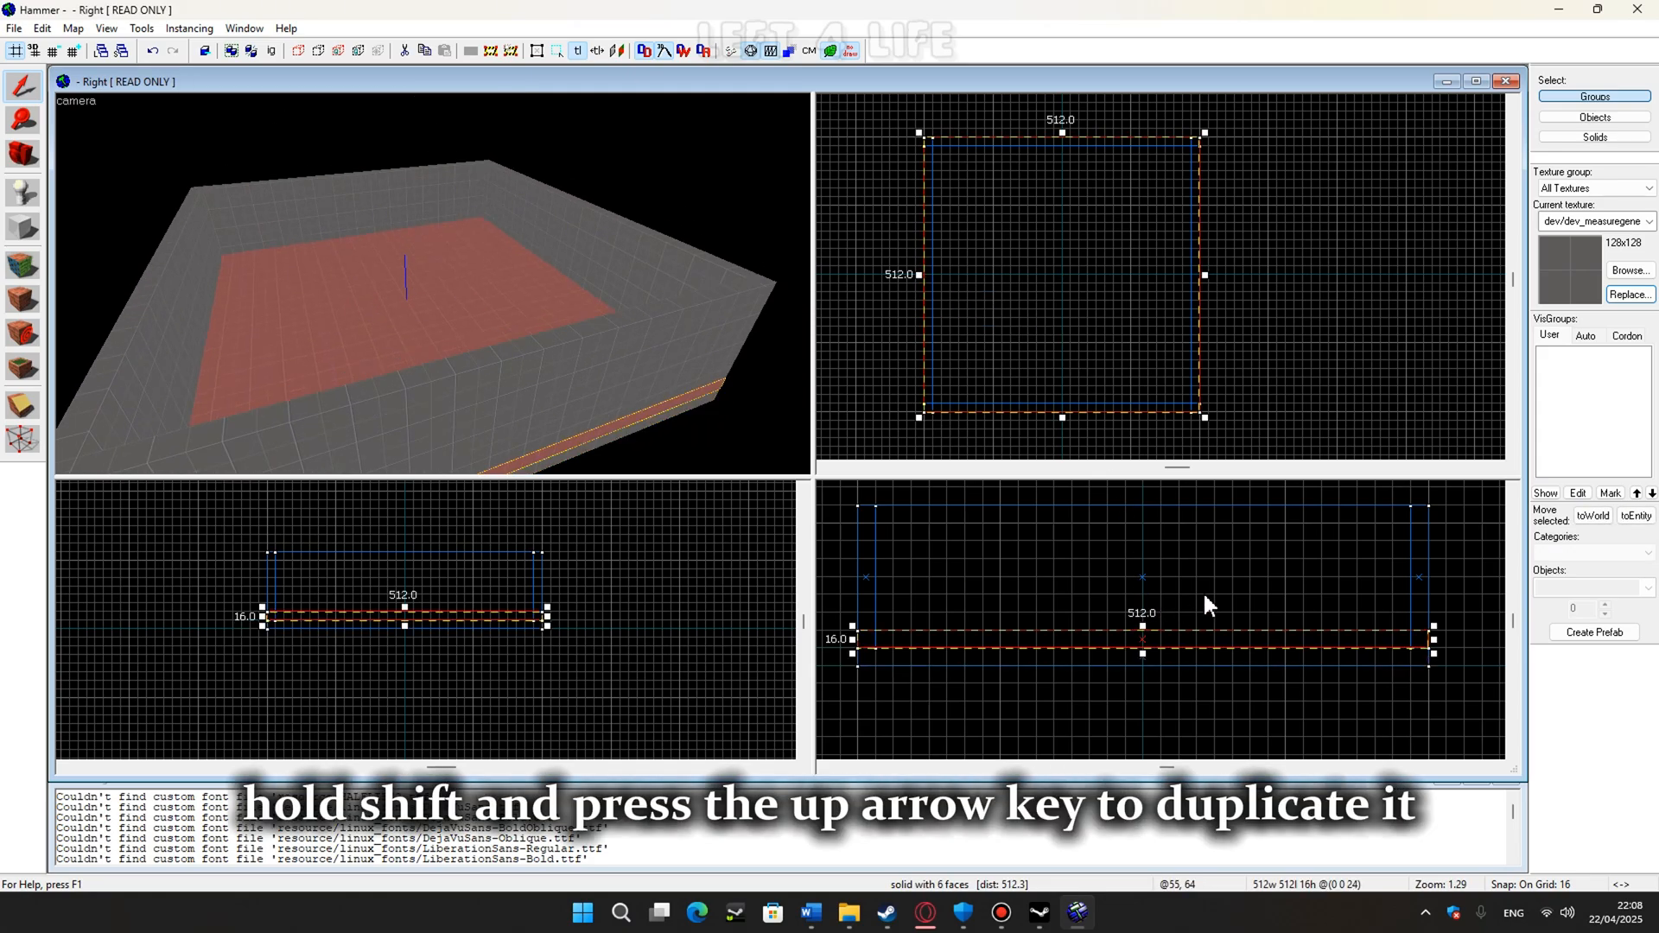
pyautogui.hotkey('shift', 'Up')
pyautogui.hotkey('shift', 'Up')
pyautogui.hotkey('shift', 'Up')
pyautogui.hotkey('shift', 'Up')
pyautogui.hotkey('shift', 'Up')
pyautogui.hotkey('shift', 'Up')
pyautogui.hotkey('shift', 'Up')
pyautogui.hotkey('shift', 'Up')
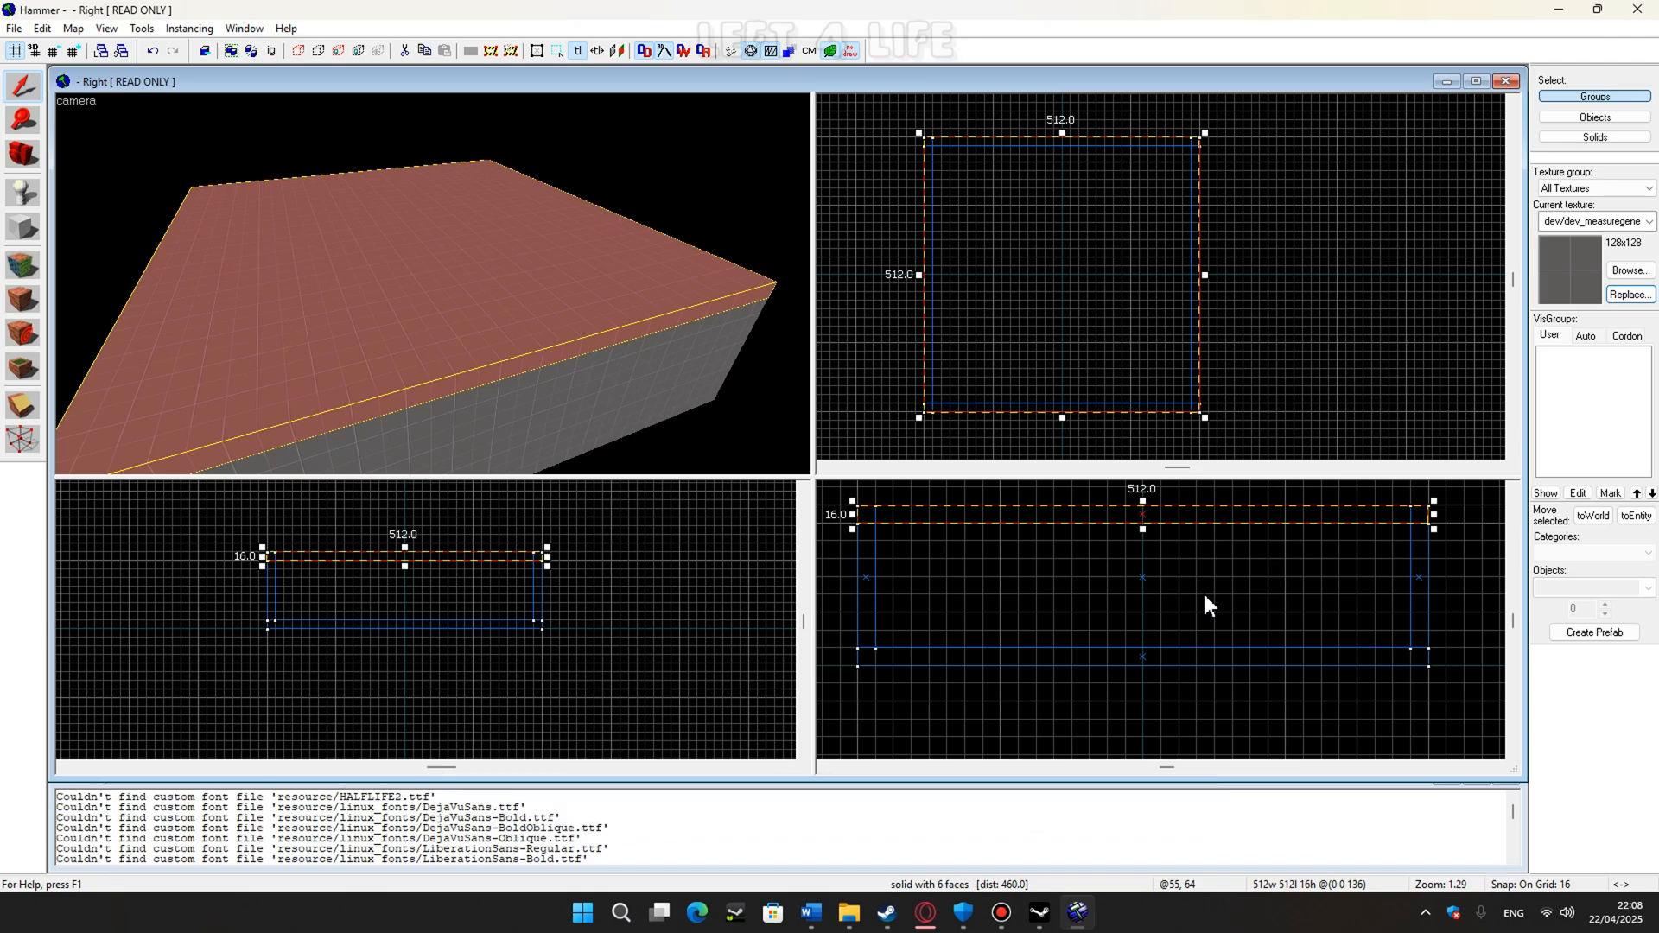
pyautogui.click(1163, 690)
# Select all four walls from inside the room, apply the orange dev/dev_measuregeneric01 texture to them, and clear the selection.
pyautogui.press('z')
pyautogui.press('s')
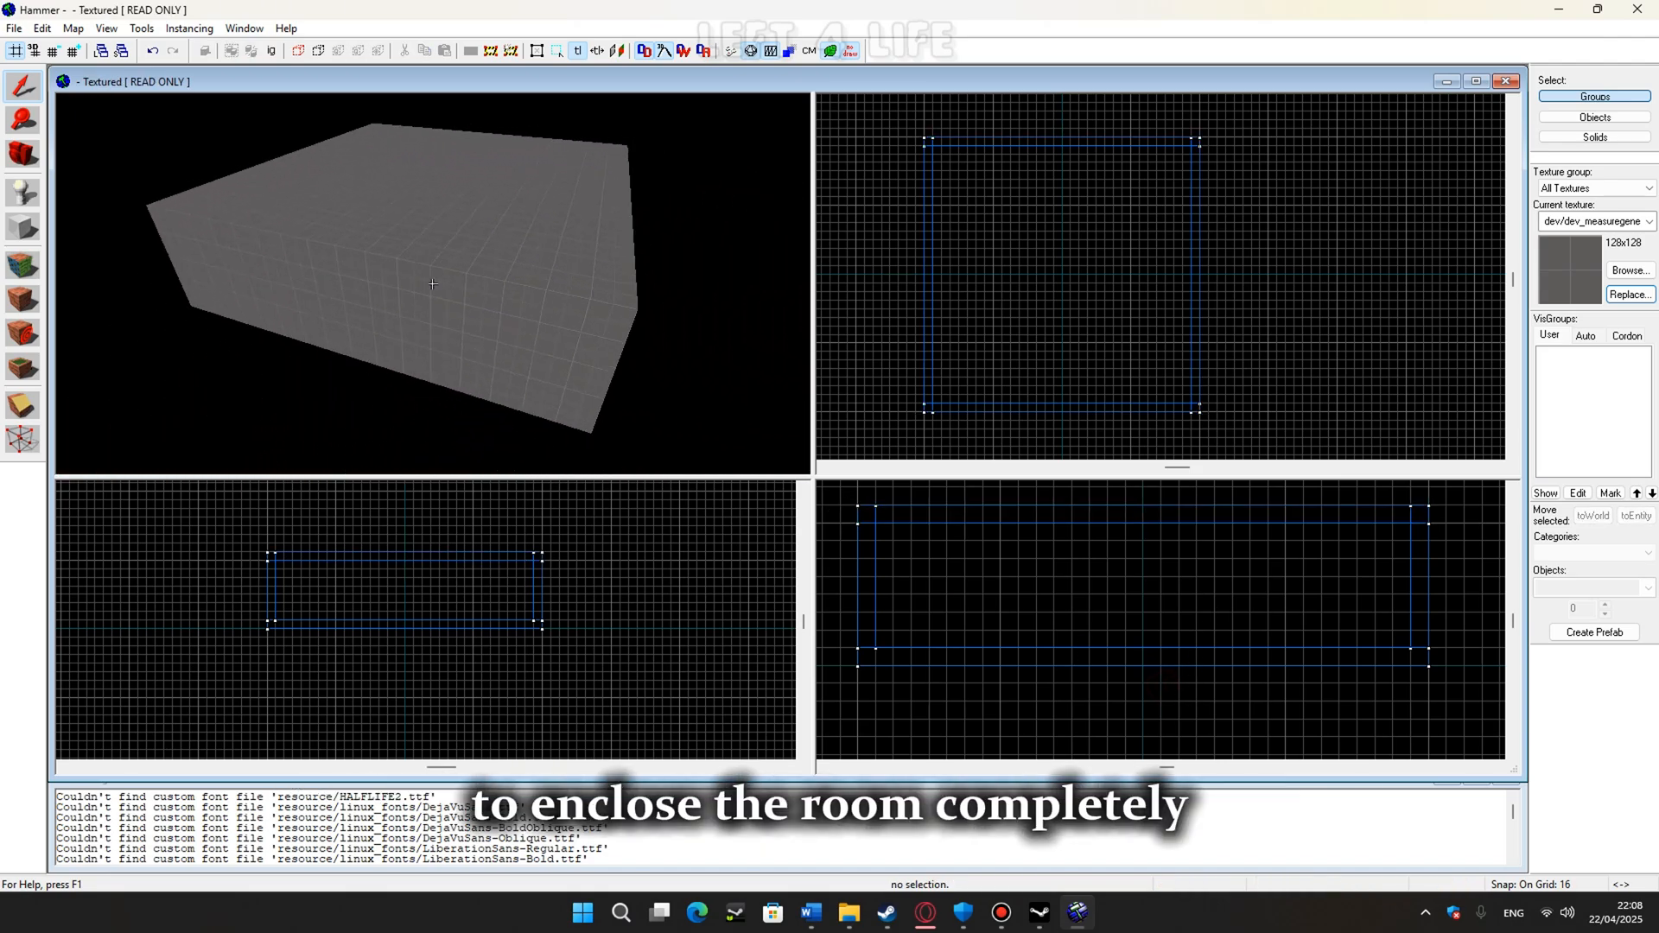
pyautogui.press('w')
pyautogui.press('w')
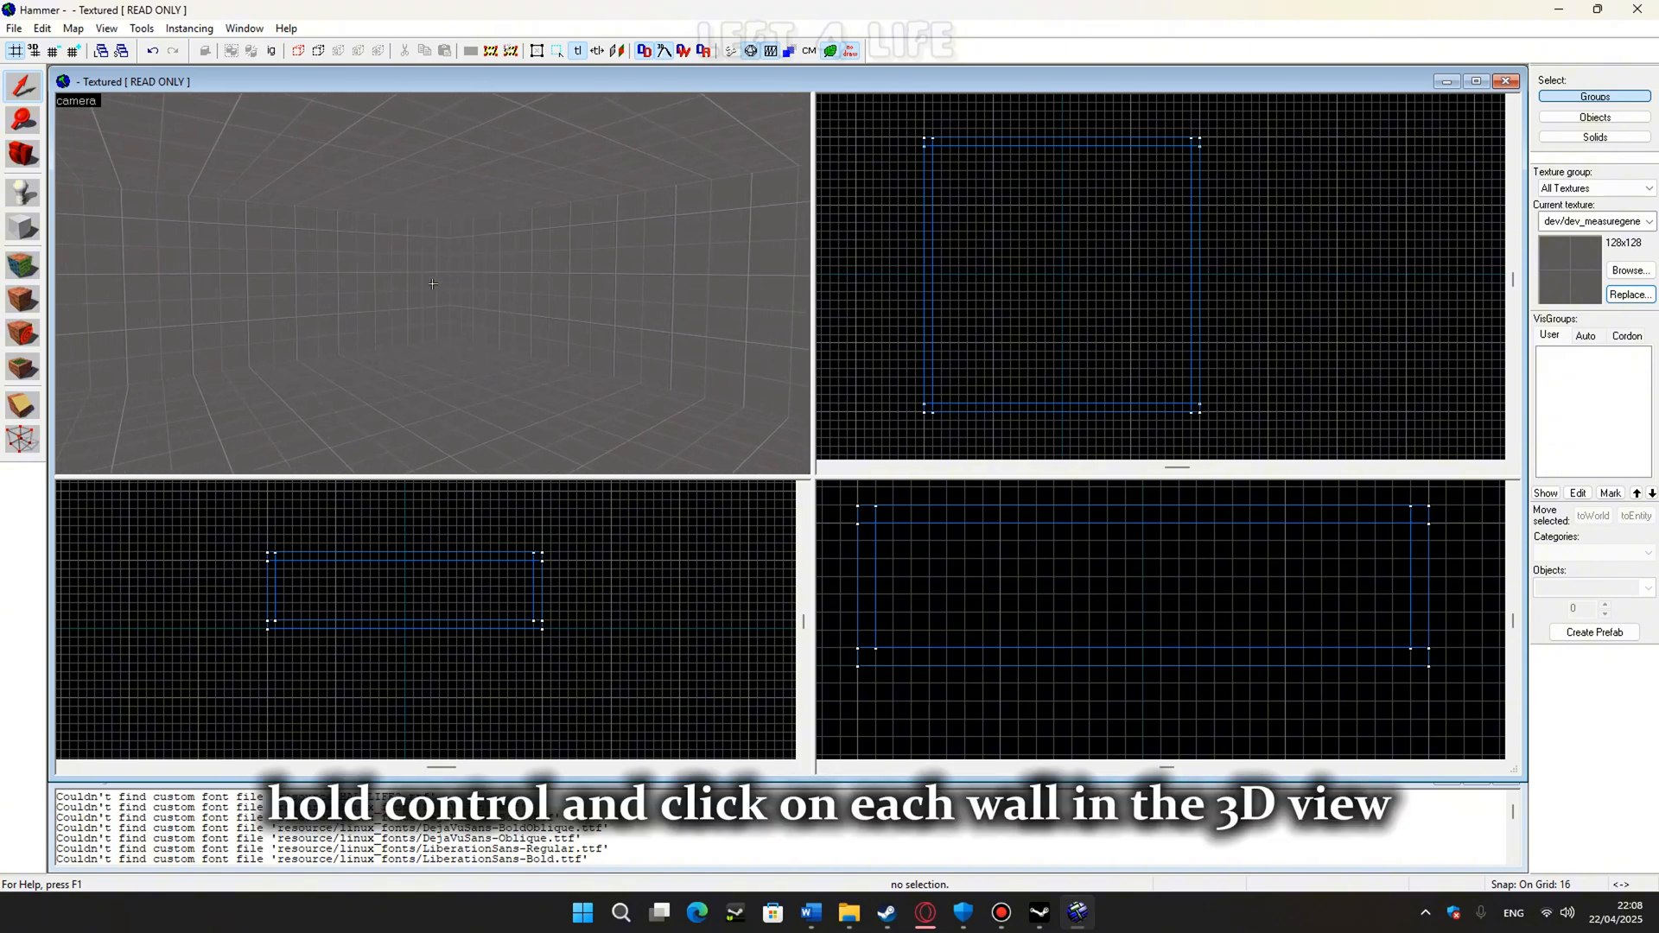
pyautogui.click(433, 284)
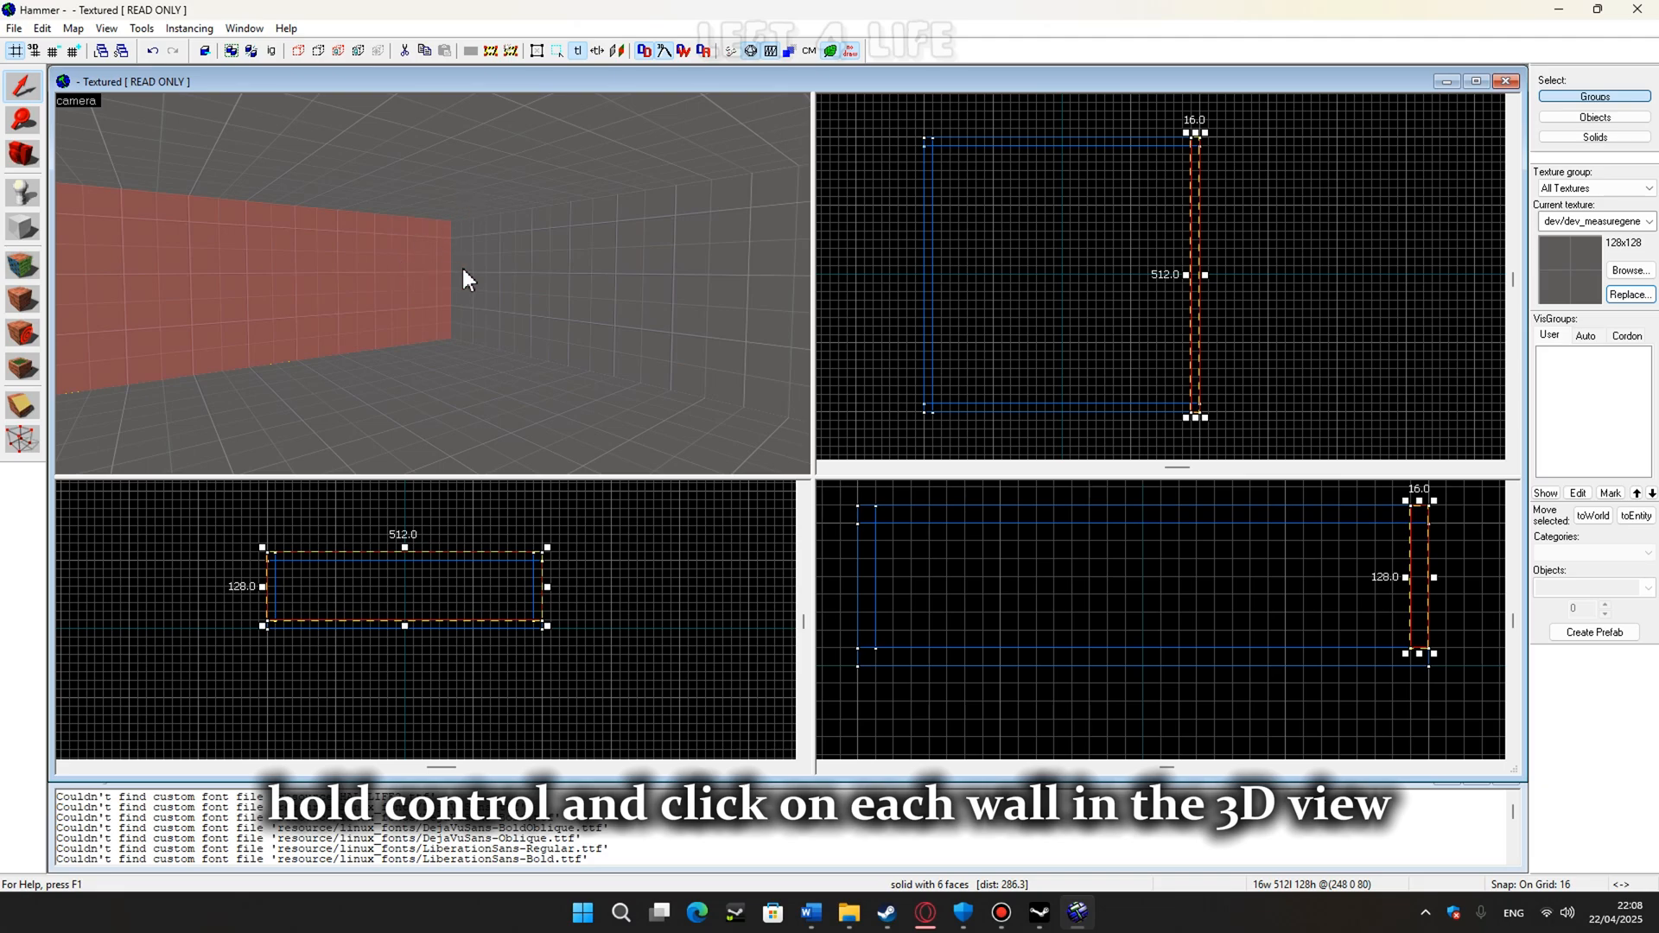
pyautogui.keyDown('ctrl'); pyautogui.click(558, 284); pyautogui.keyUp('ctrl')
pyautogui.press('z')
pyautogui.press('z')
pyautogui.keyDown('ctrl'); pyautogui.click(500, 273); pyautogui.keyUp('ctrl')
pyautogui.press('z')
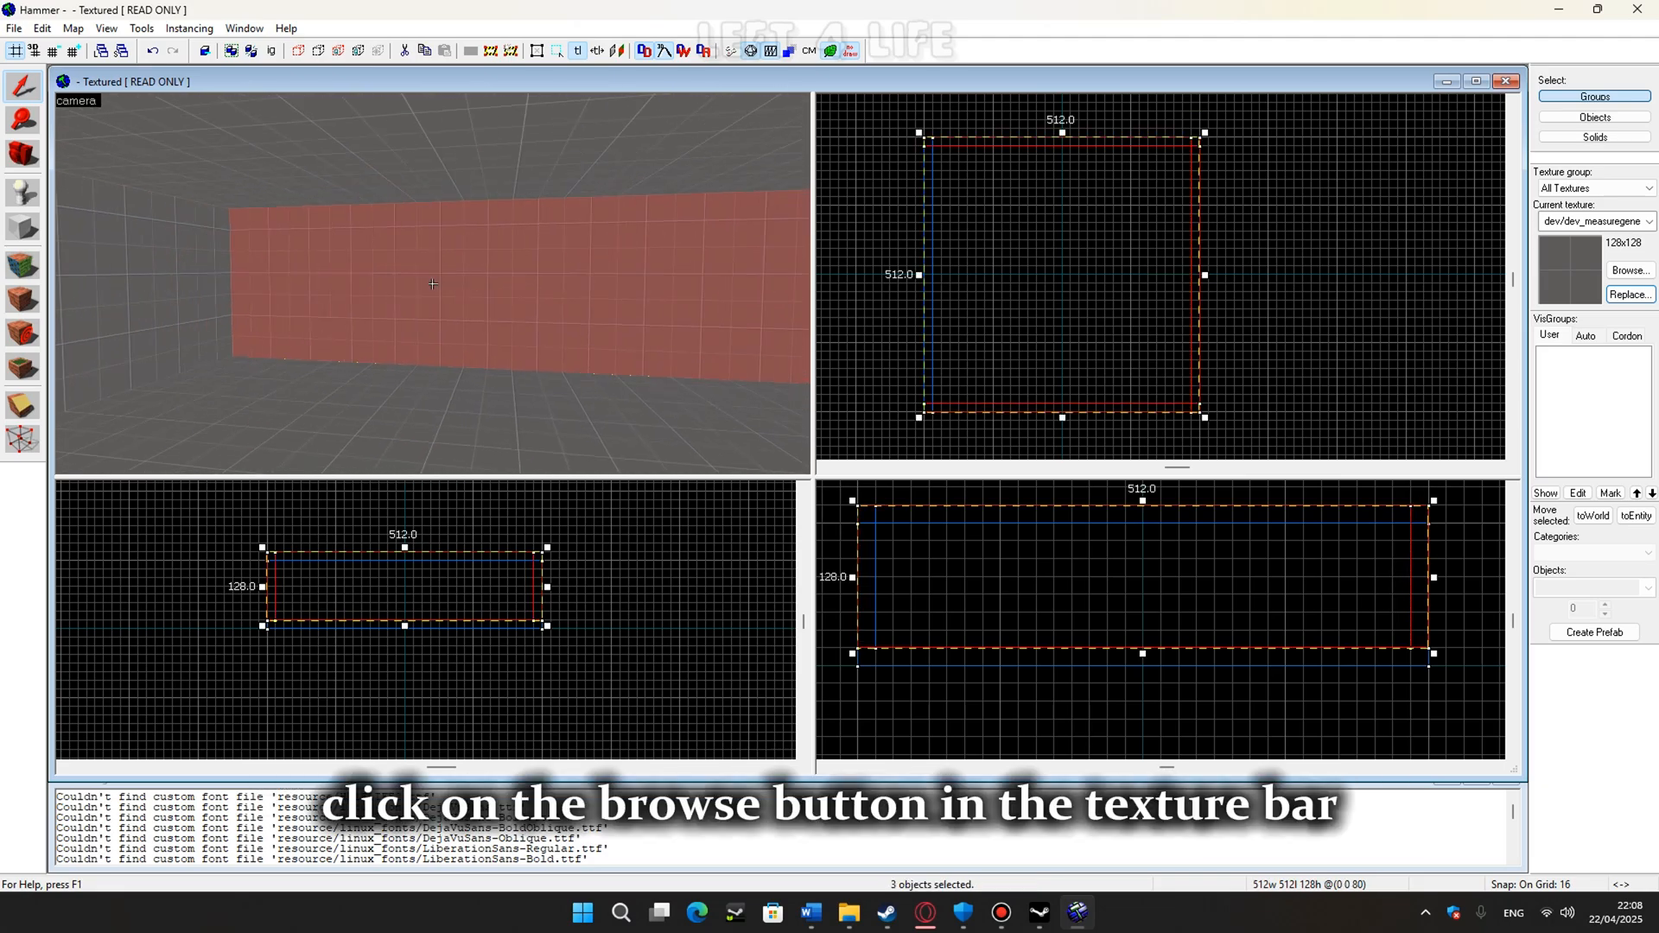
pyautogui.press('z')
pyautogui.click(1629, 270)
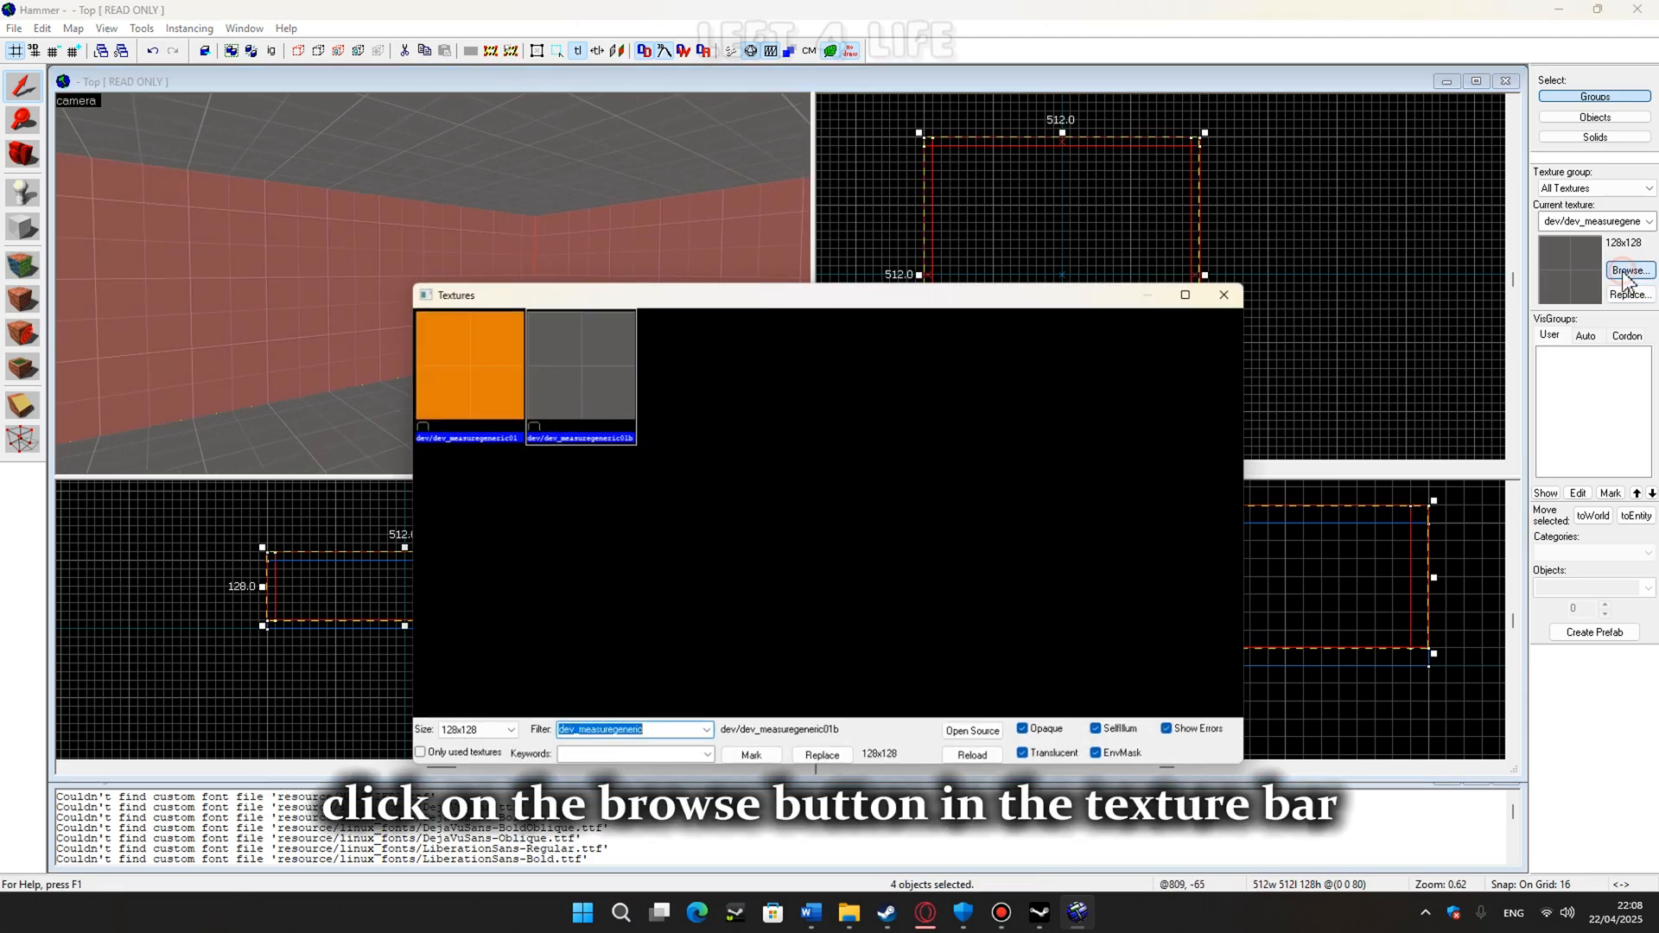
pyautogui.click(471, 378)
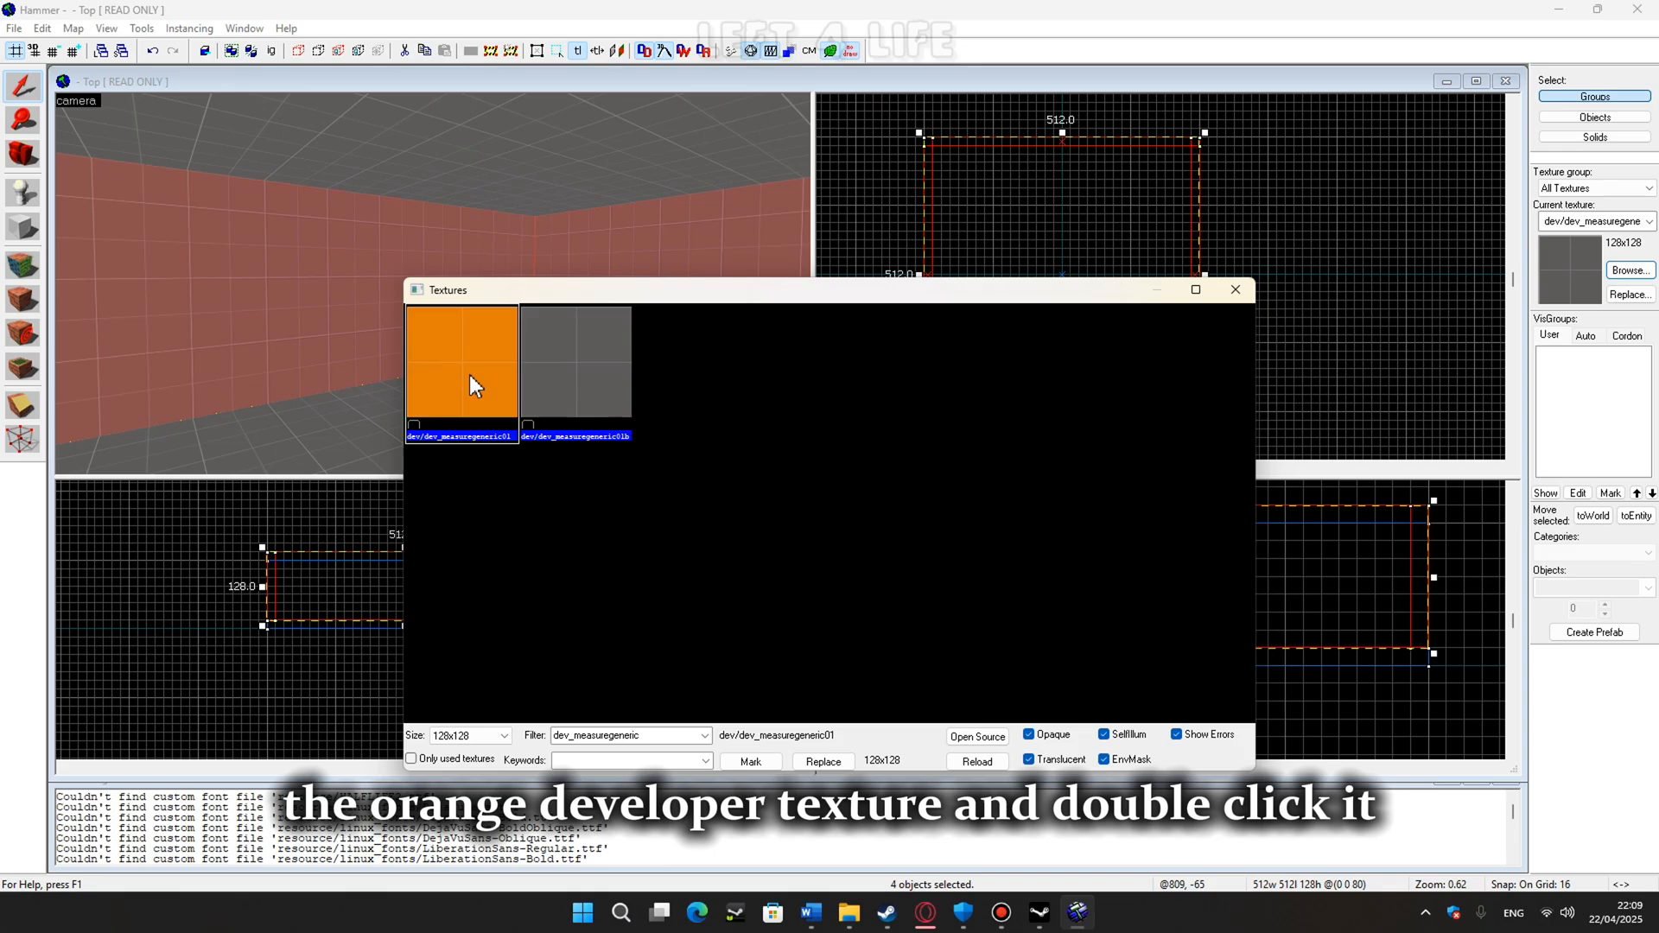
pyautogui.doubleClick(470, 377)
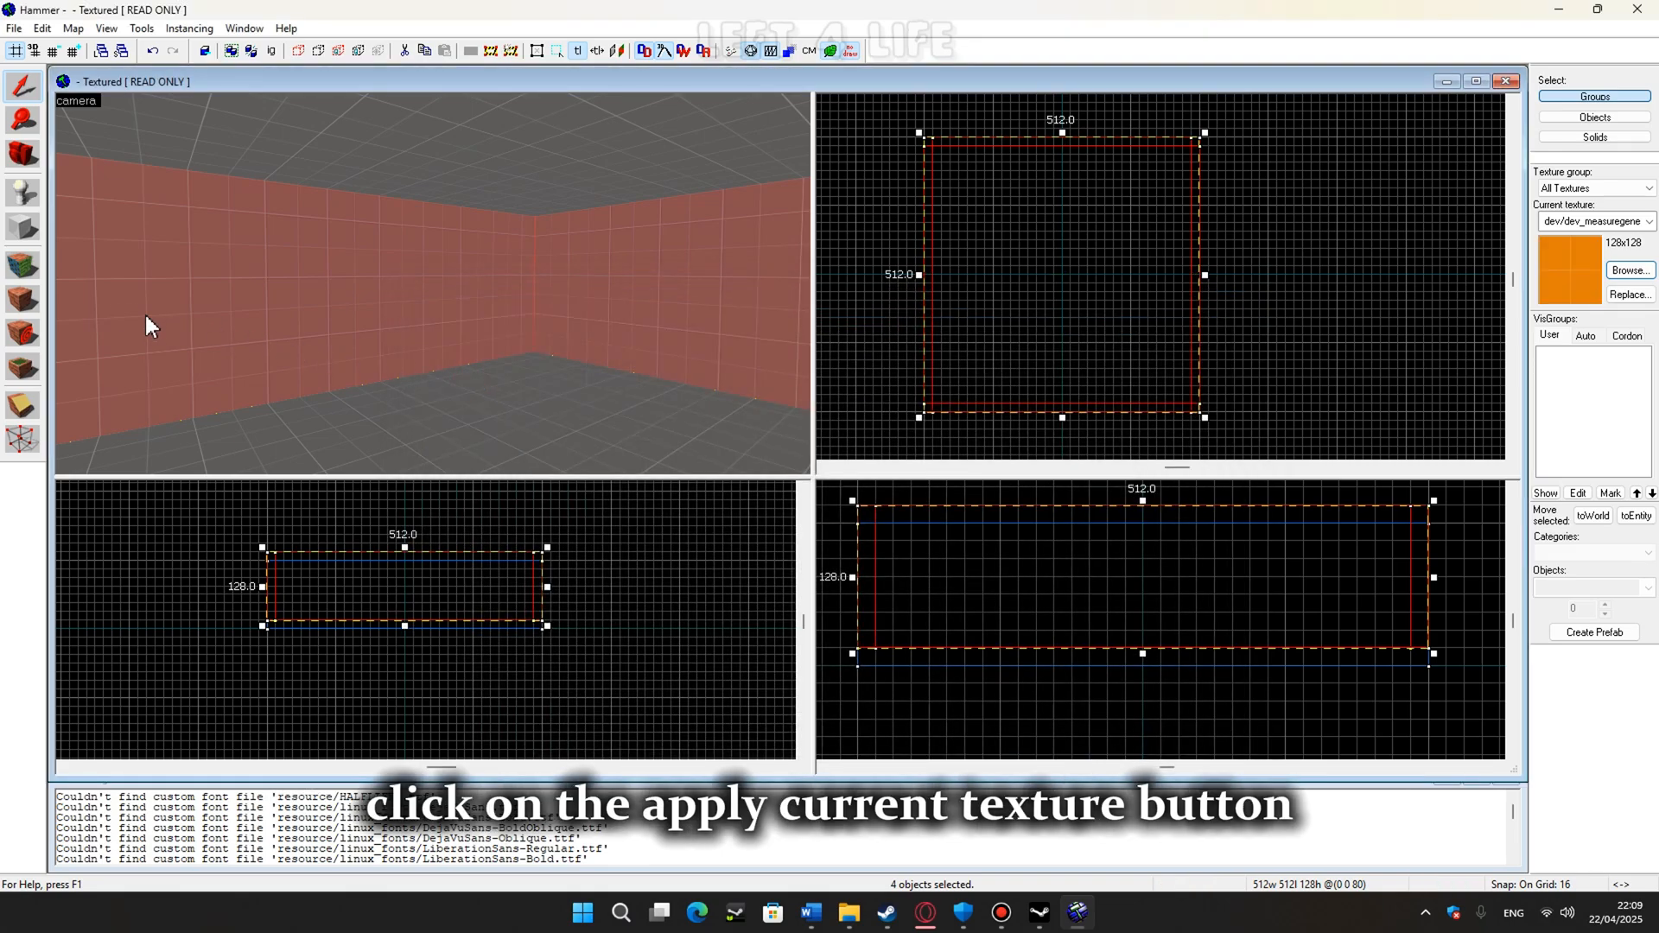
pyautogui.click(27, 305)
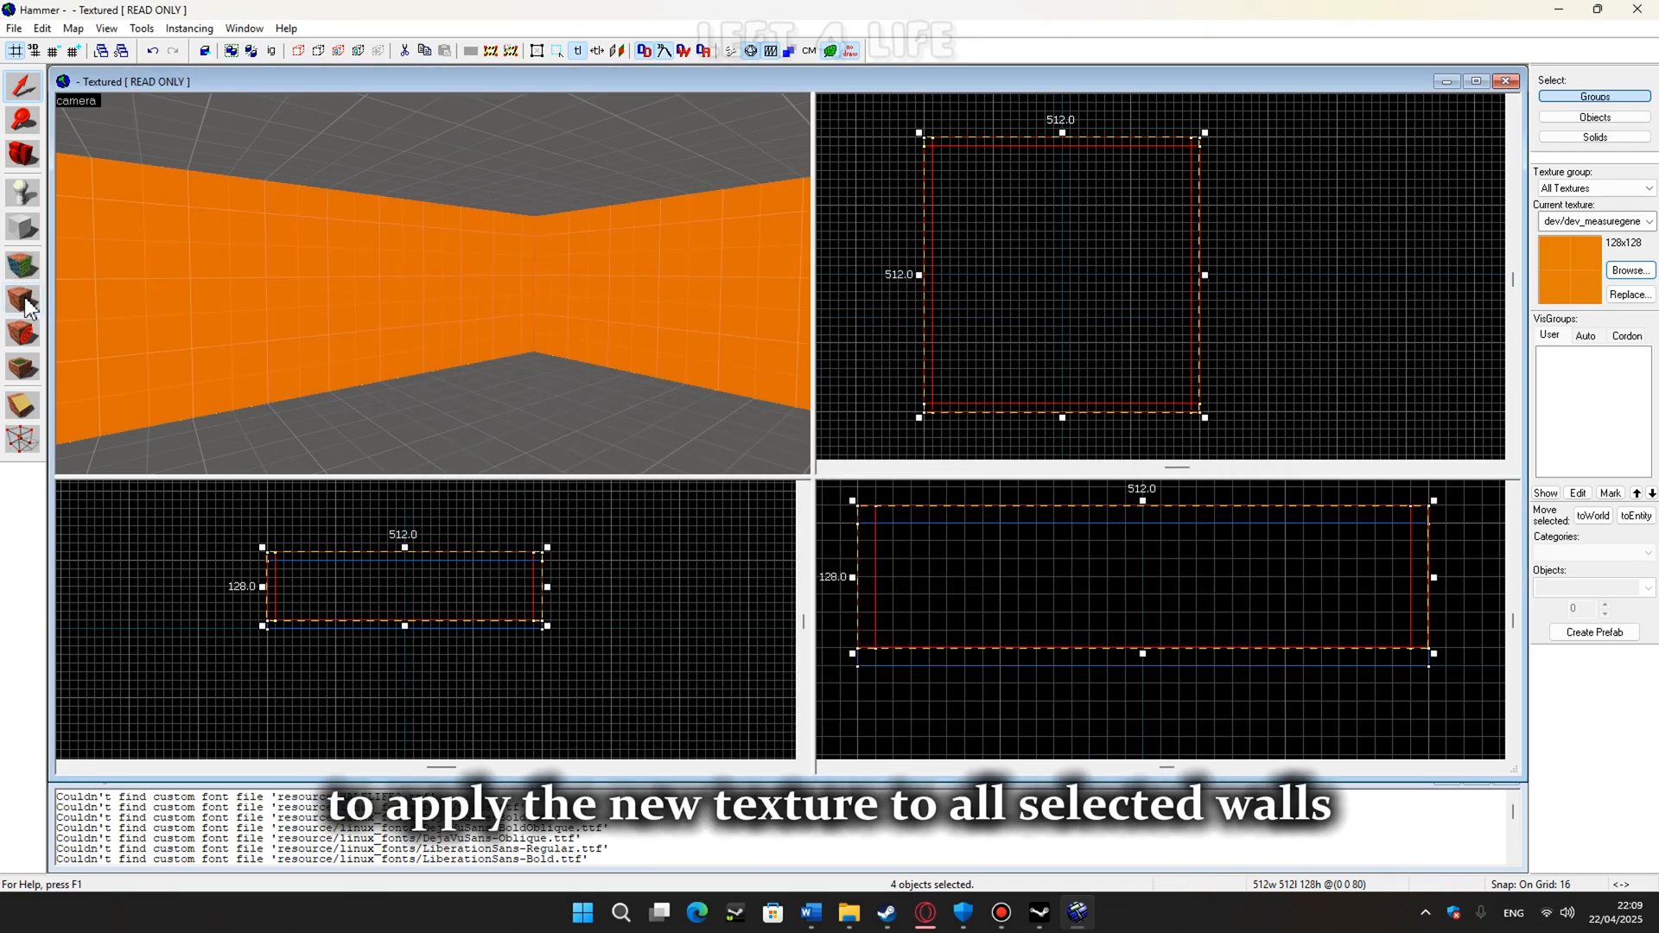
pyautogui.click(844, 385)
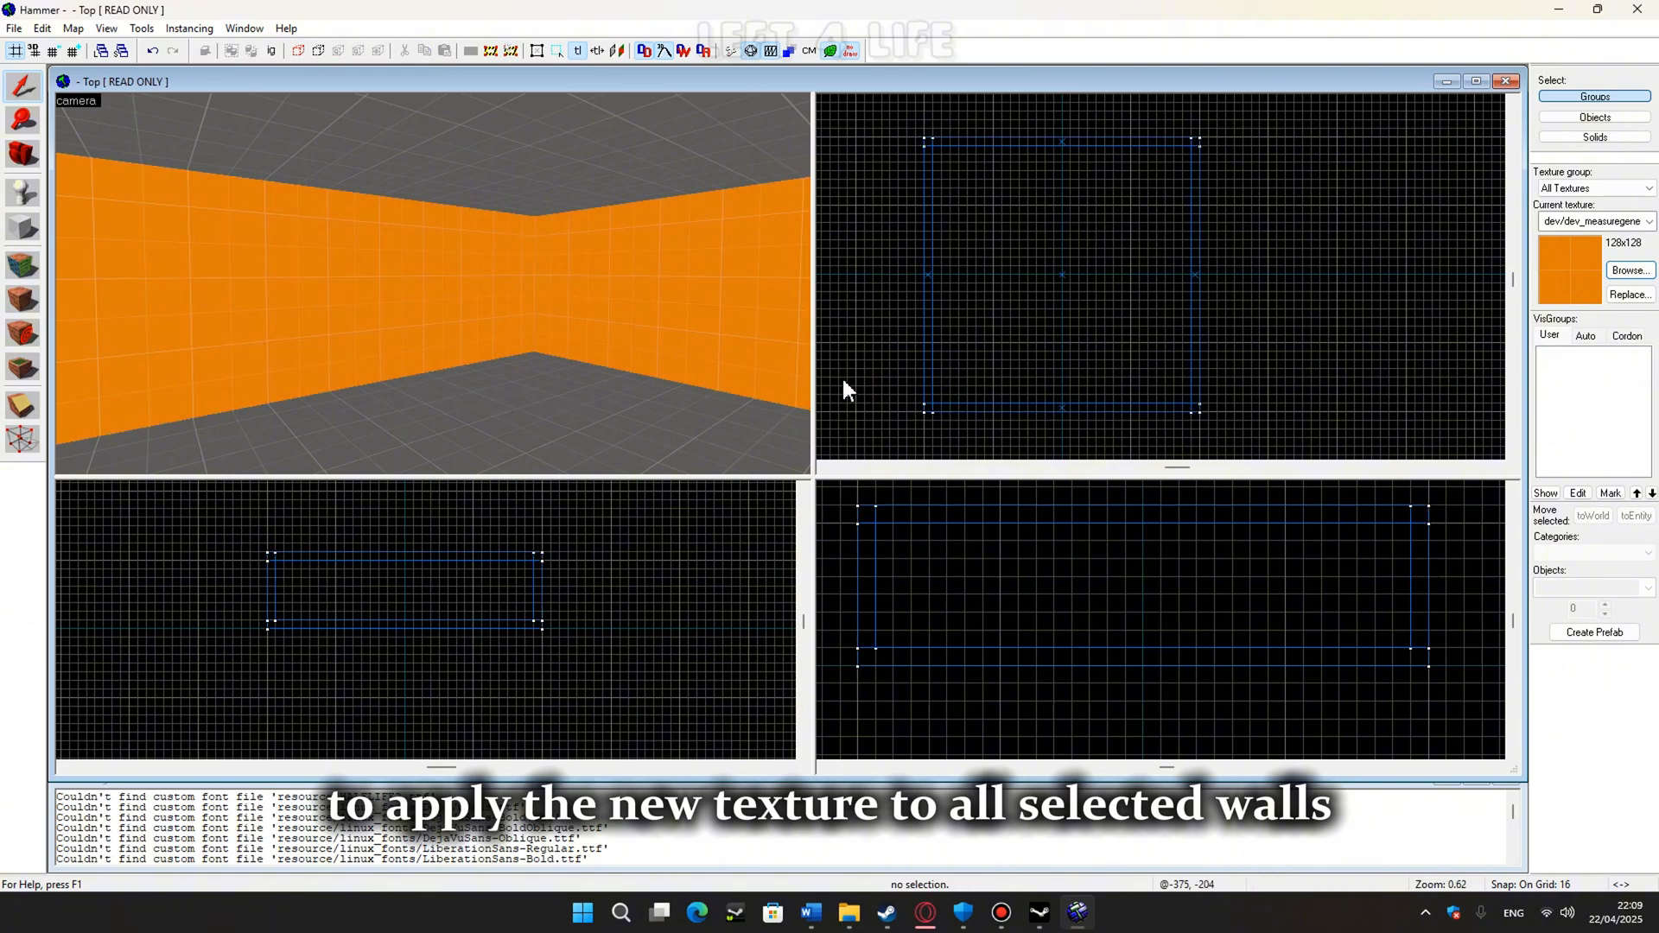
# Create a block brush 128 wide, 112 long and 128 high near the middle of the room.
pyautogui.press('z')
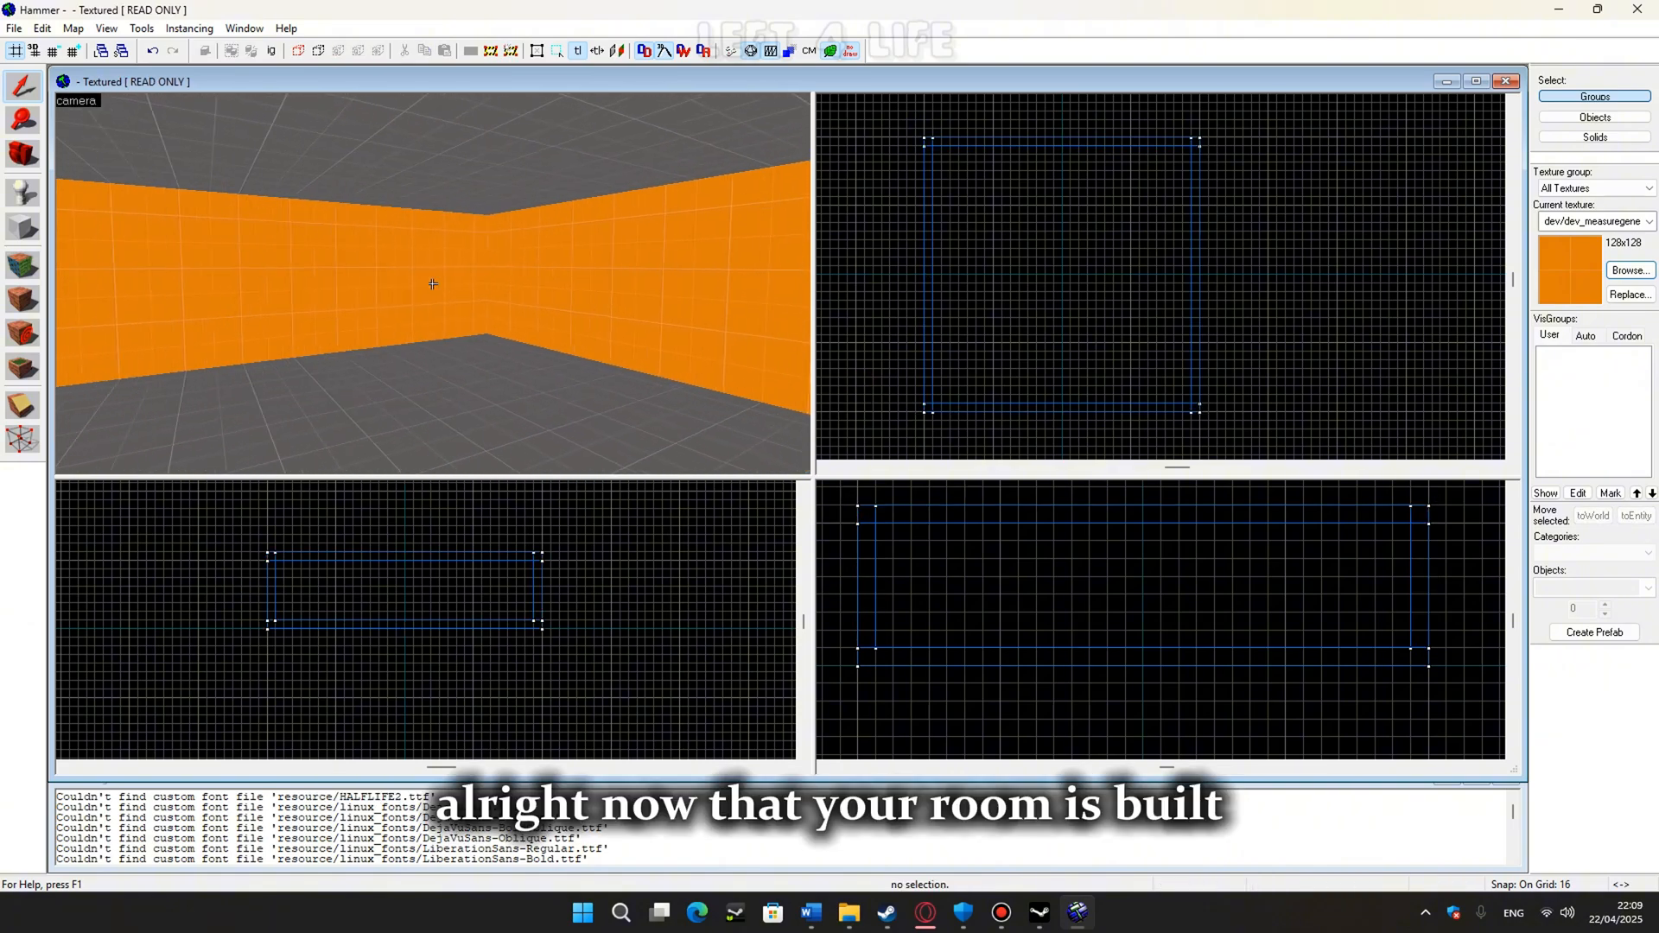
pyautogui.press('z')
pyautogui.hotkey('shift', 'b')
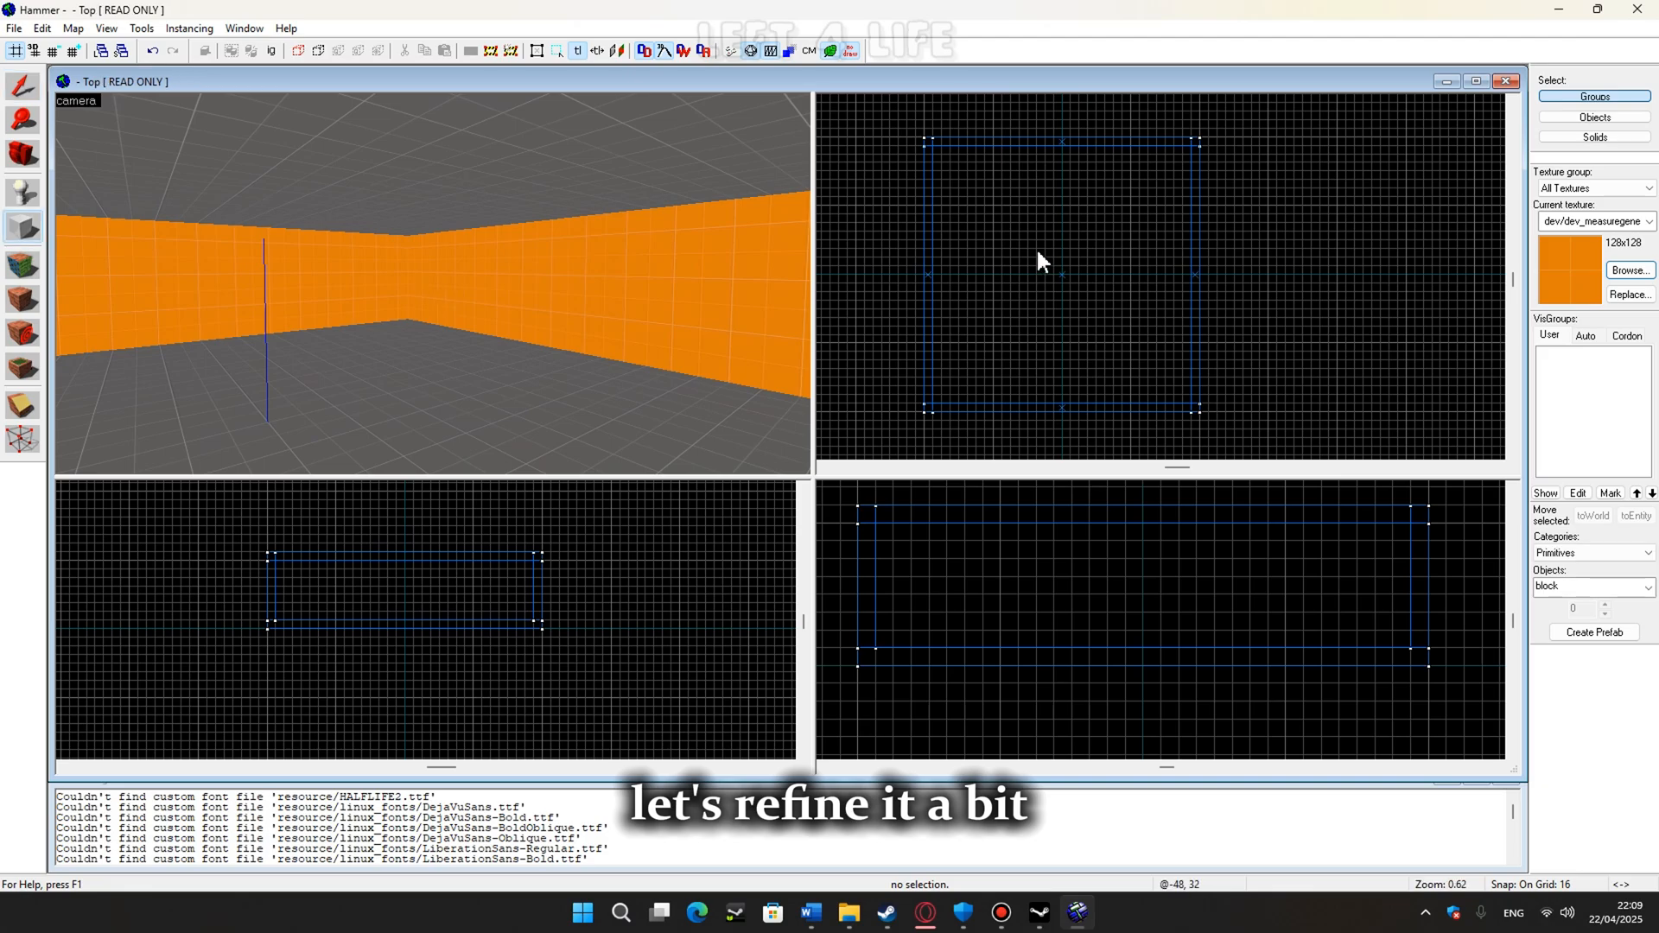
pyautogui.moveTo(1033, 246); pyautogui.dragTo(1109, 303)
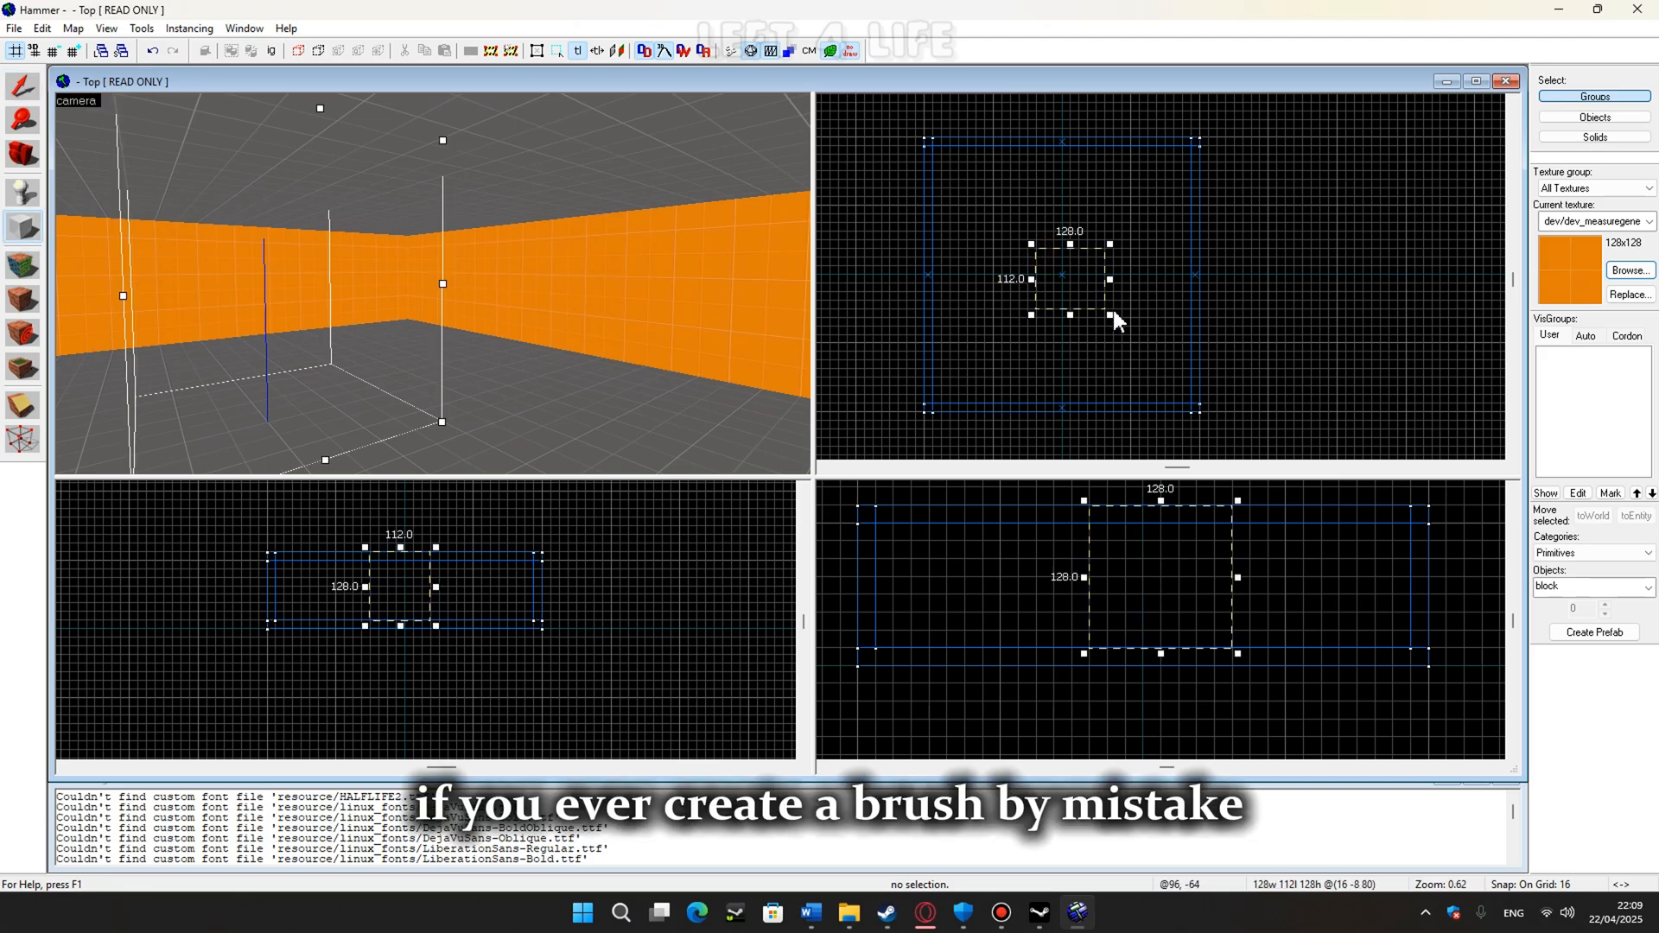
pyautogui.press('Return')
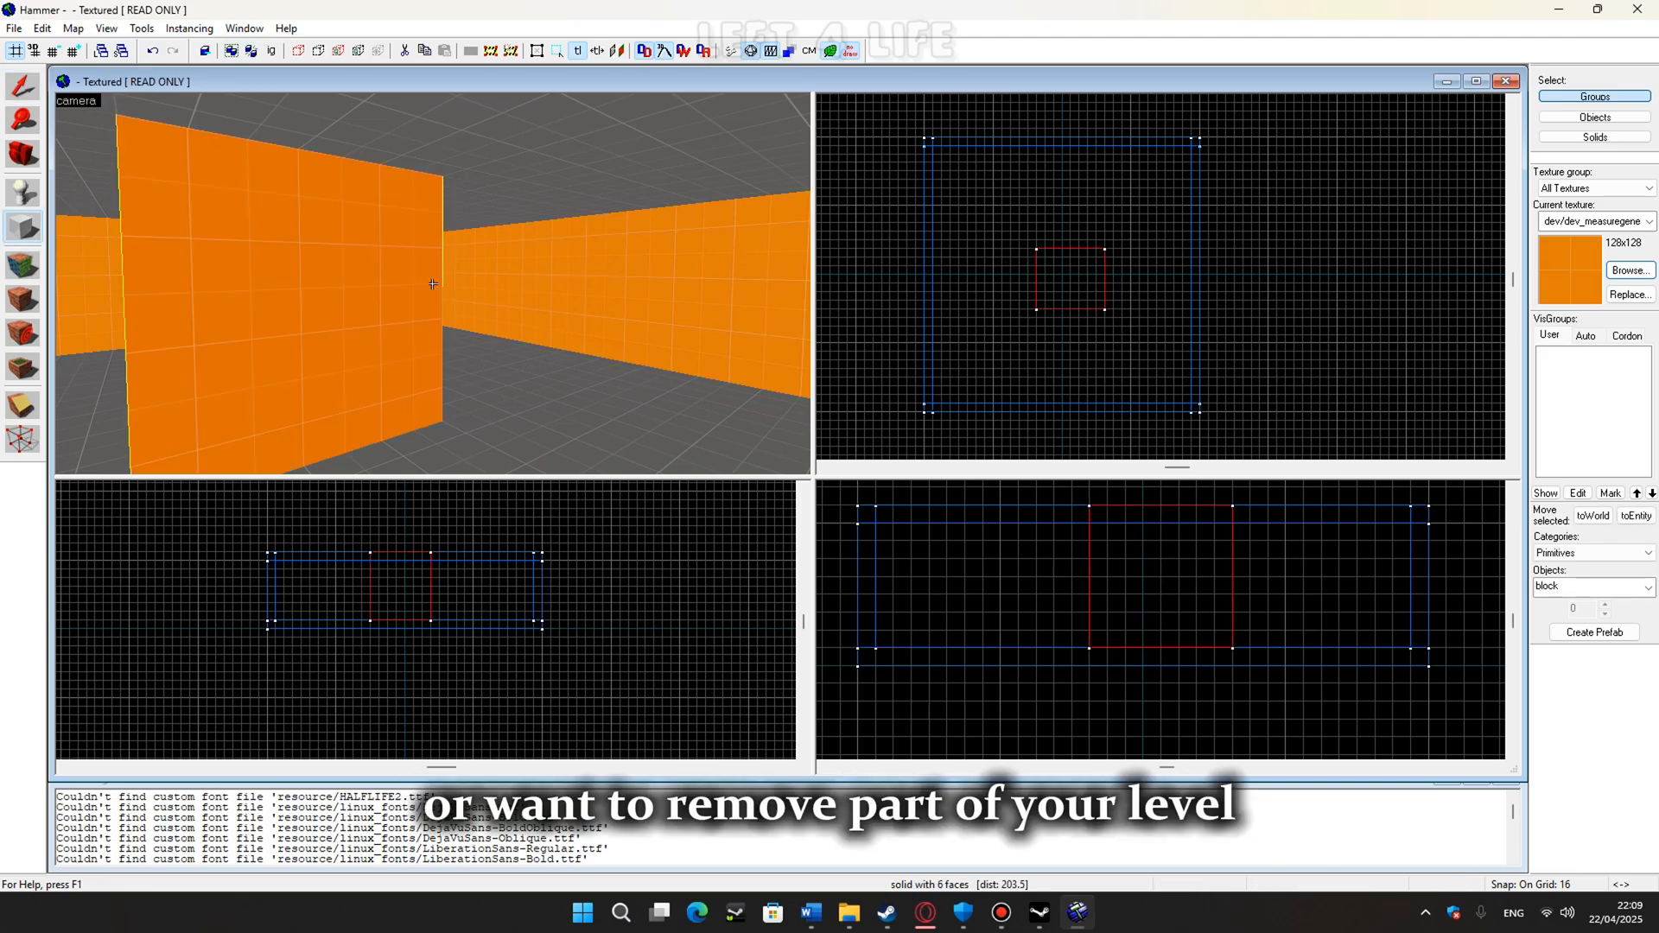
# Delete the orange block brush in the middle of the room.
pyautogui.press('w')
pyautogui.press('d')
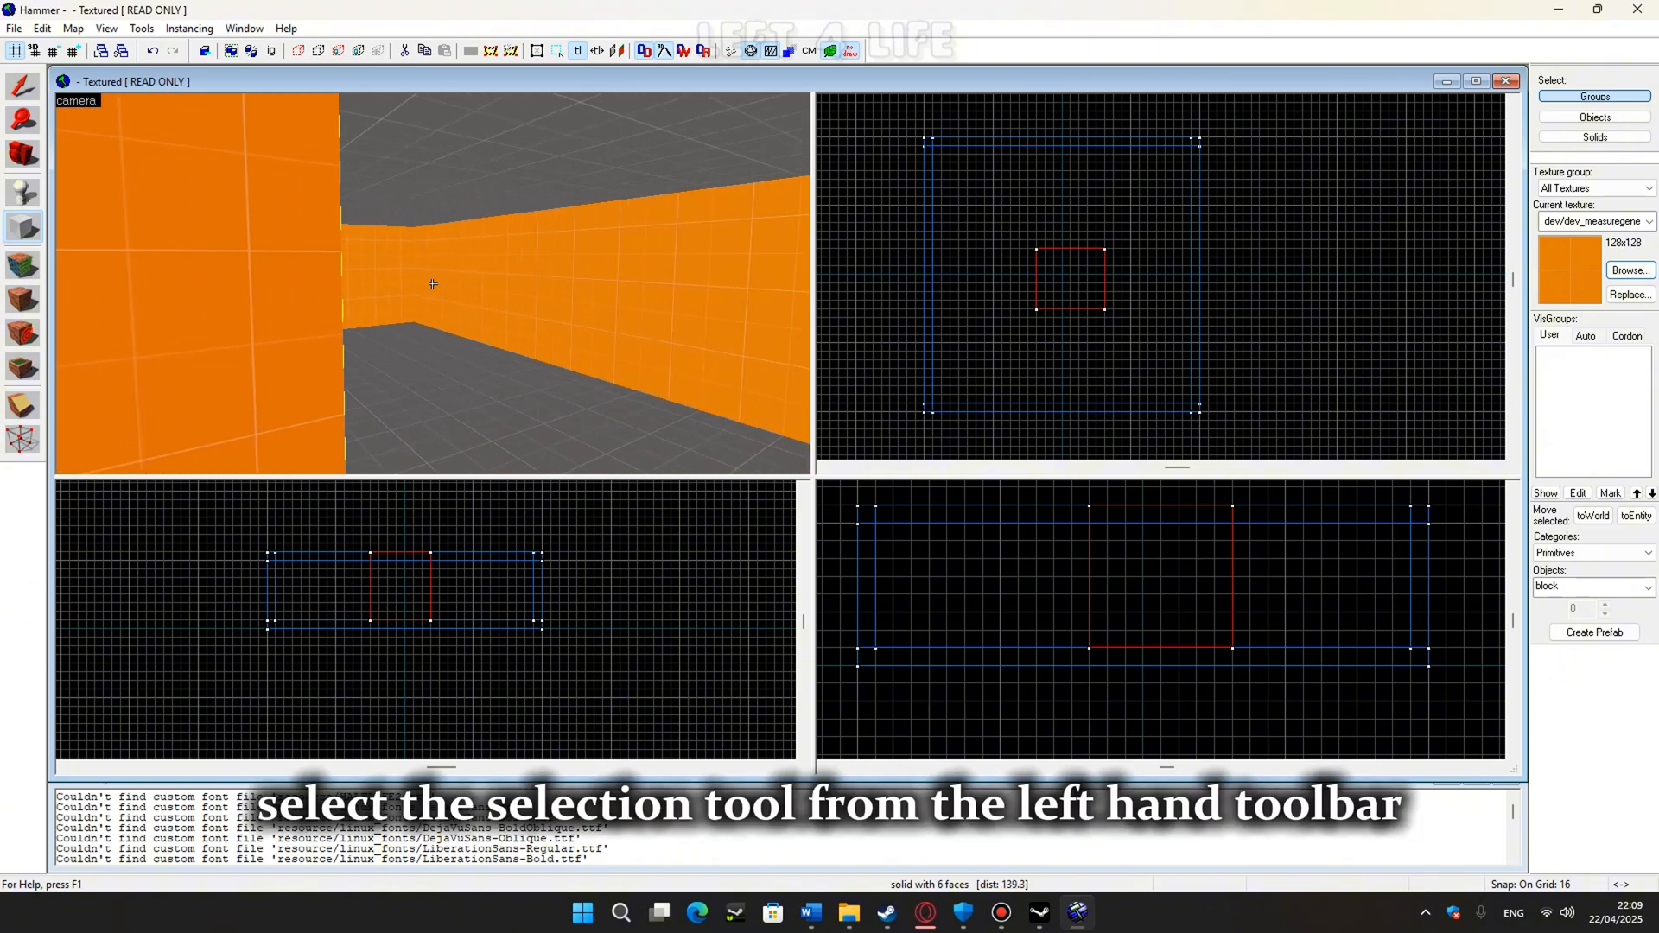
pyautogui.press('s')
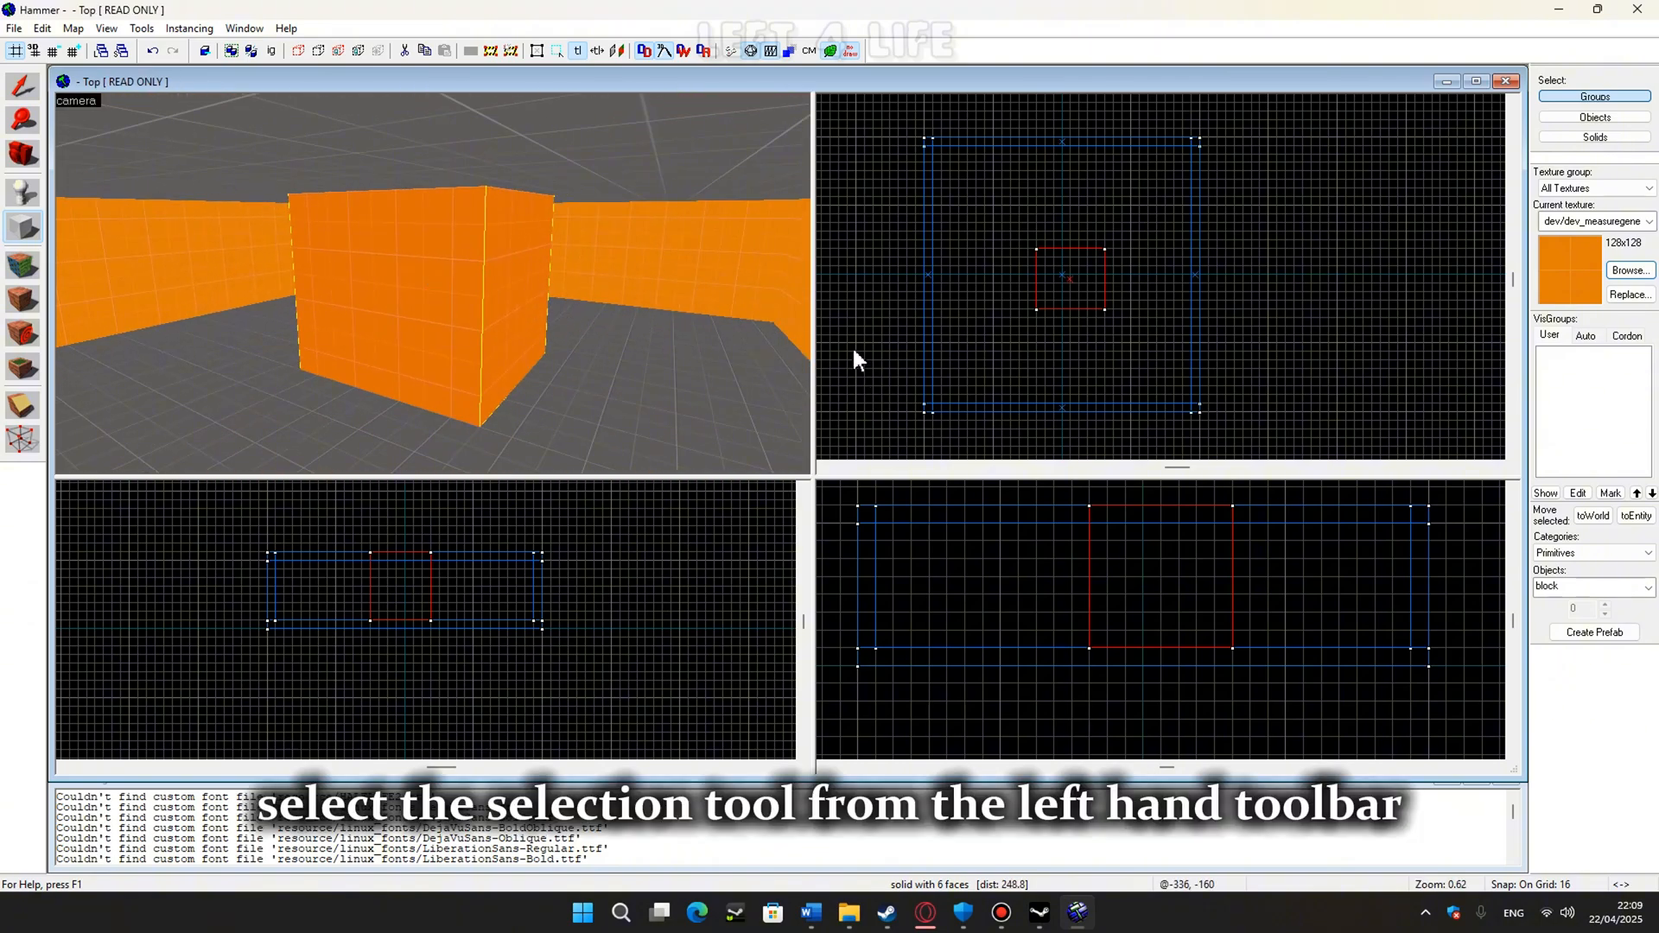
pyautogui.click(23, 86)
pyautogui.click(852, 295)
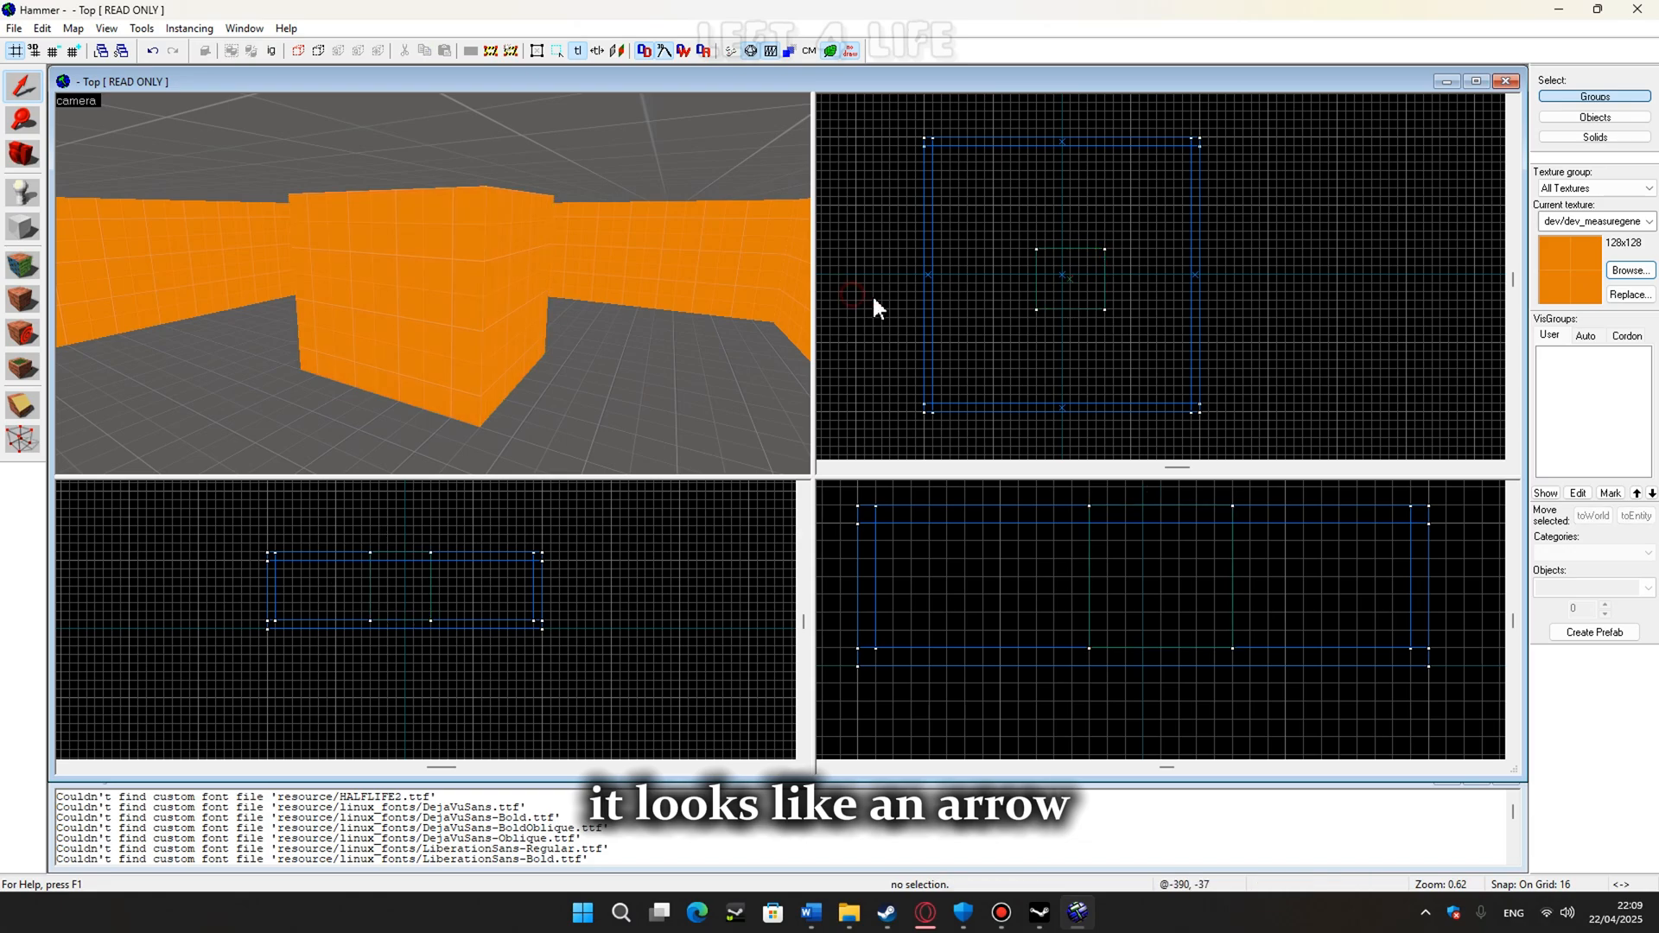
pyautogui.click(1073, 278)
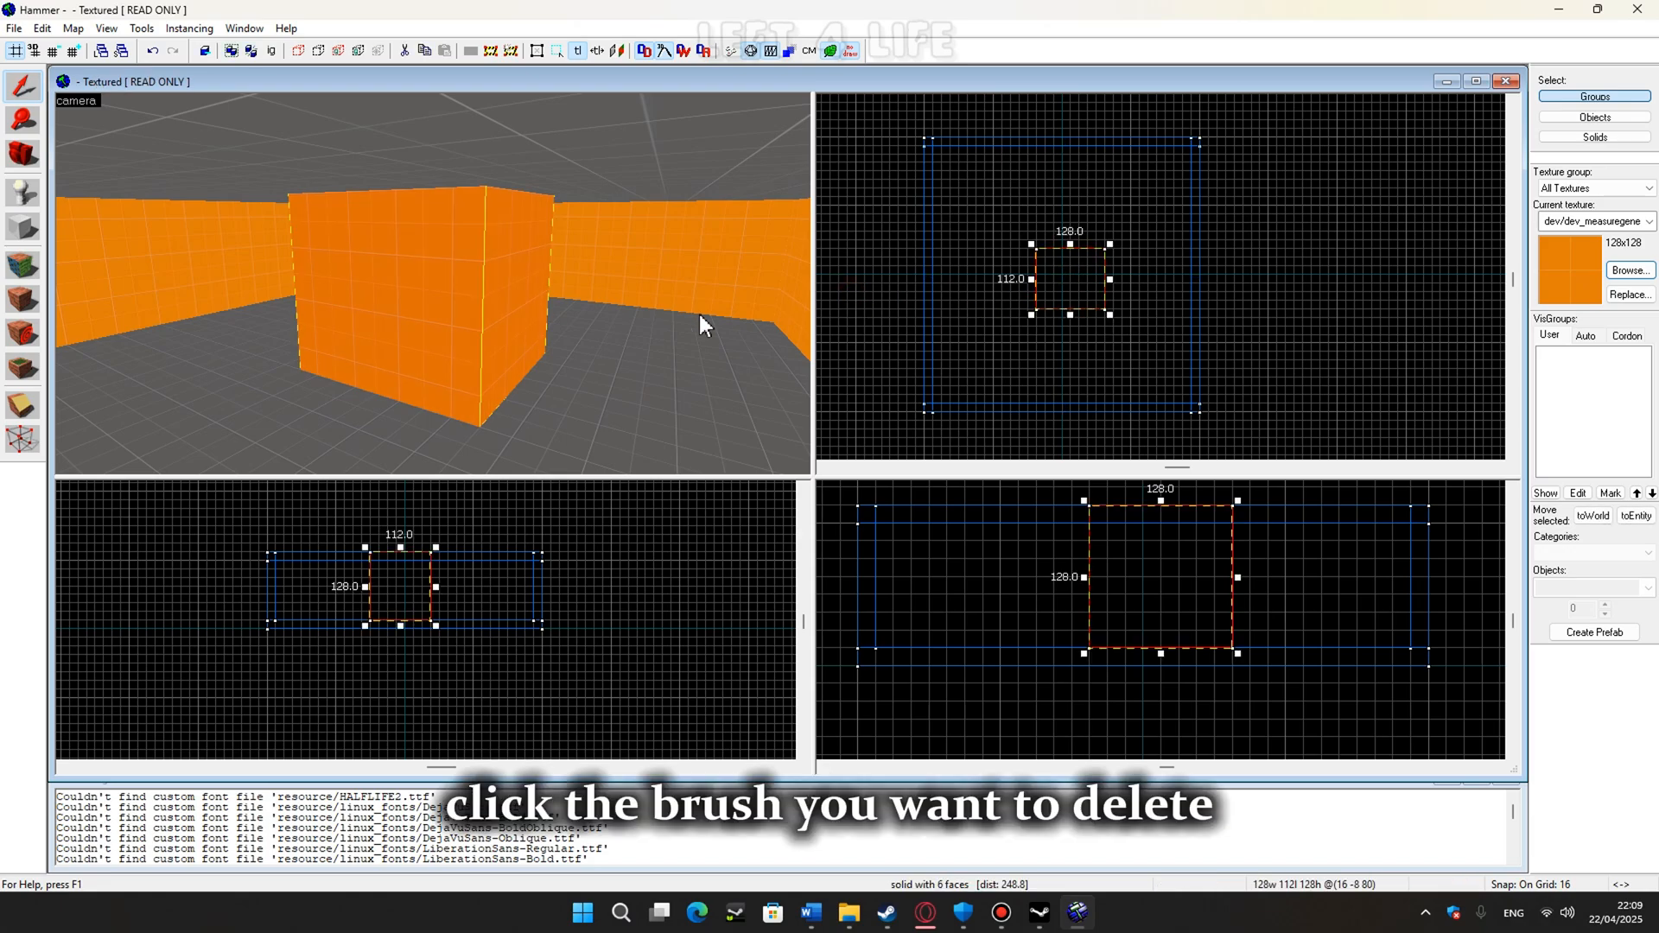
pyautogui.click(574, 344)
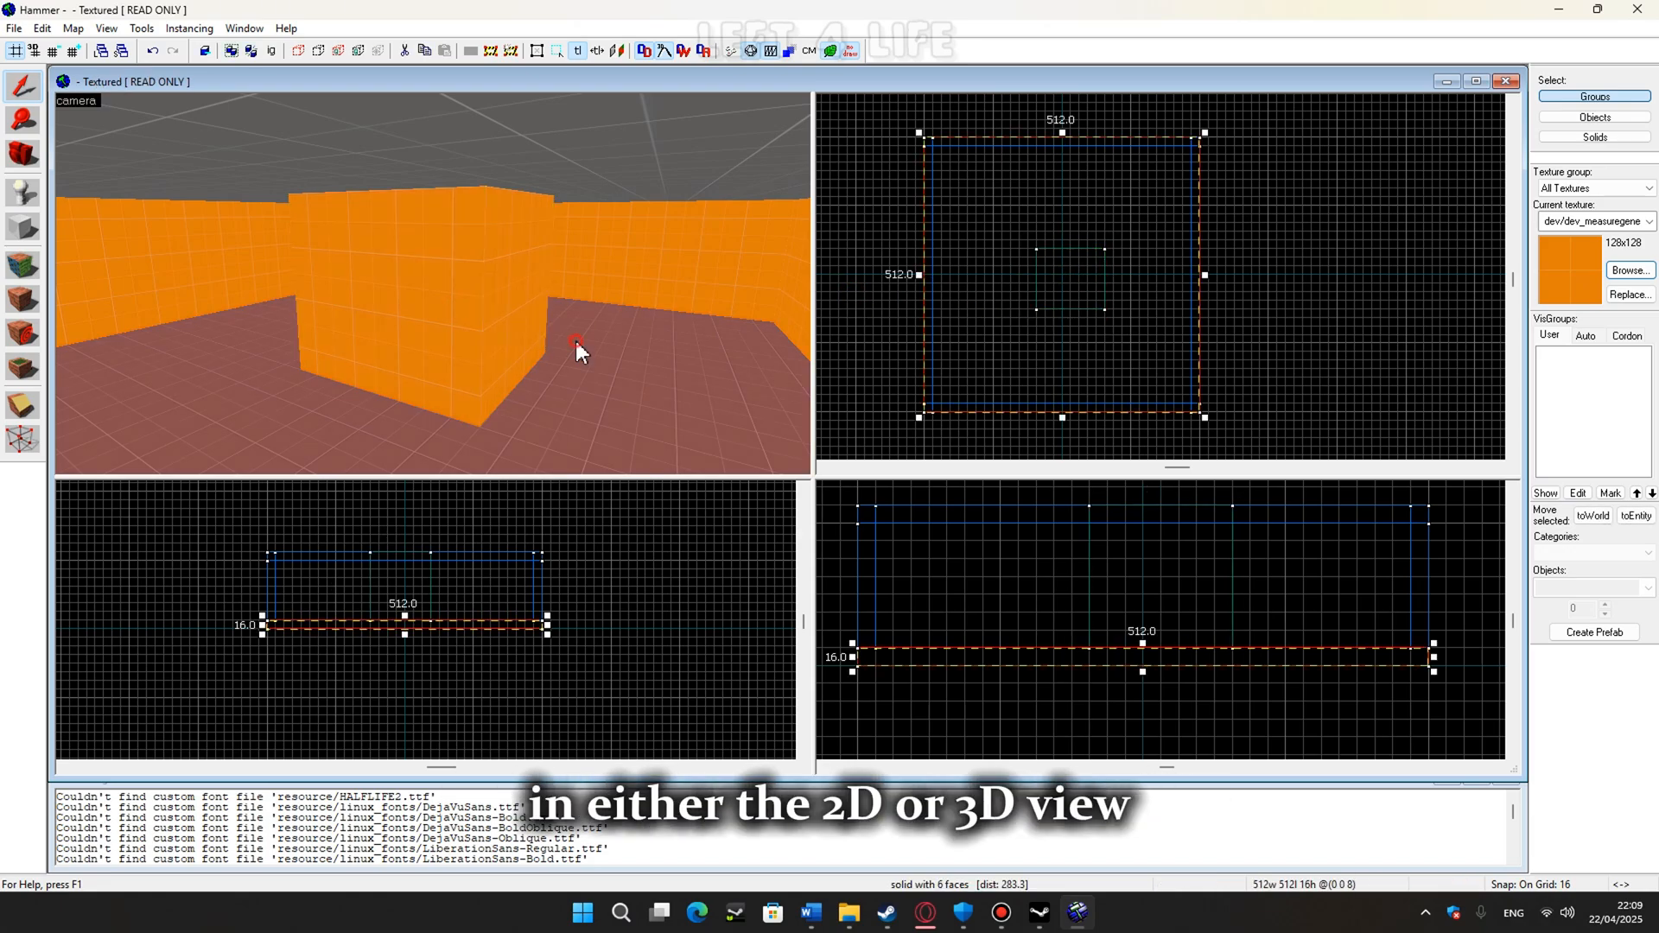
pyautogui.click(499, 311)
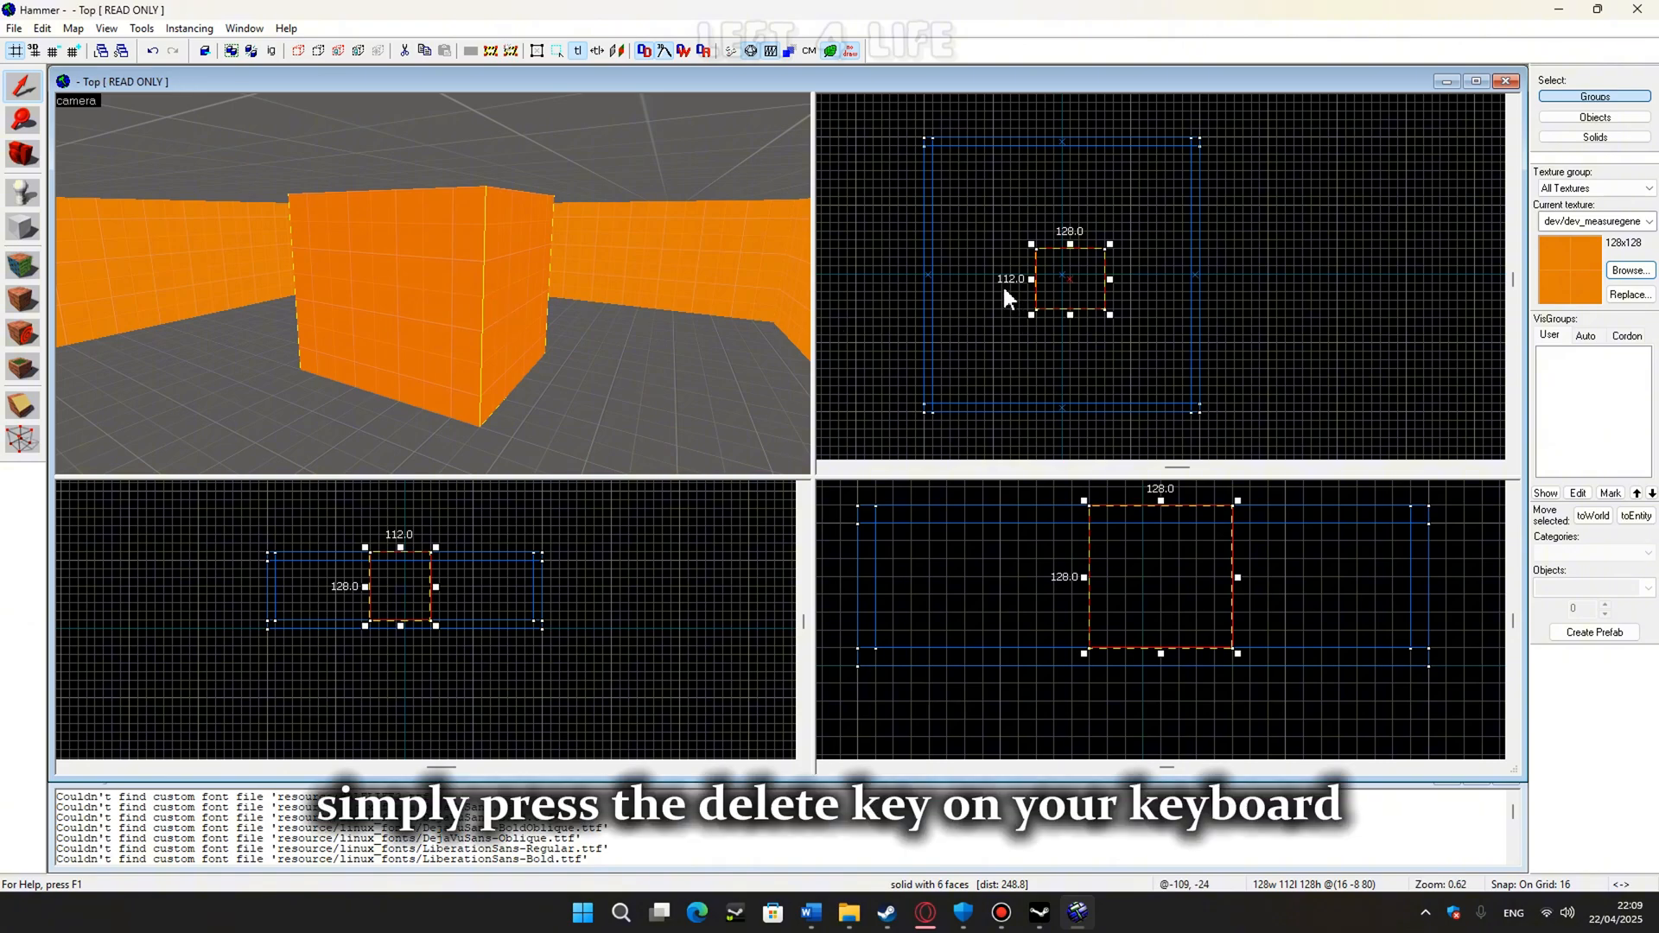
pyautogui.press('Delete')
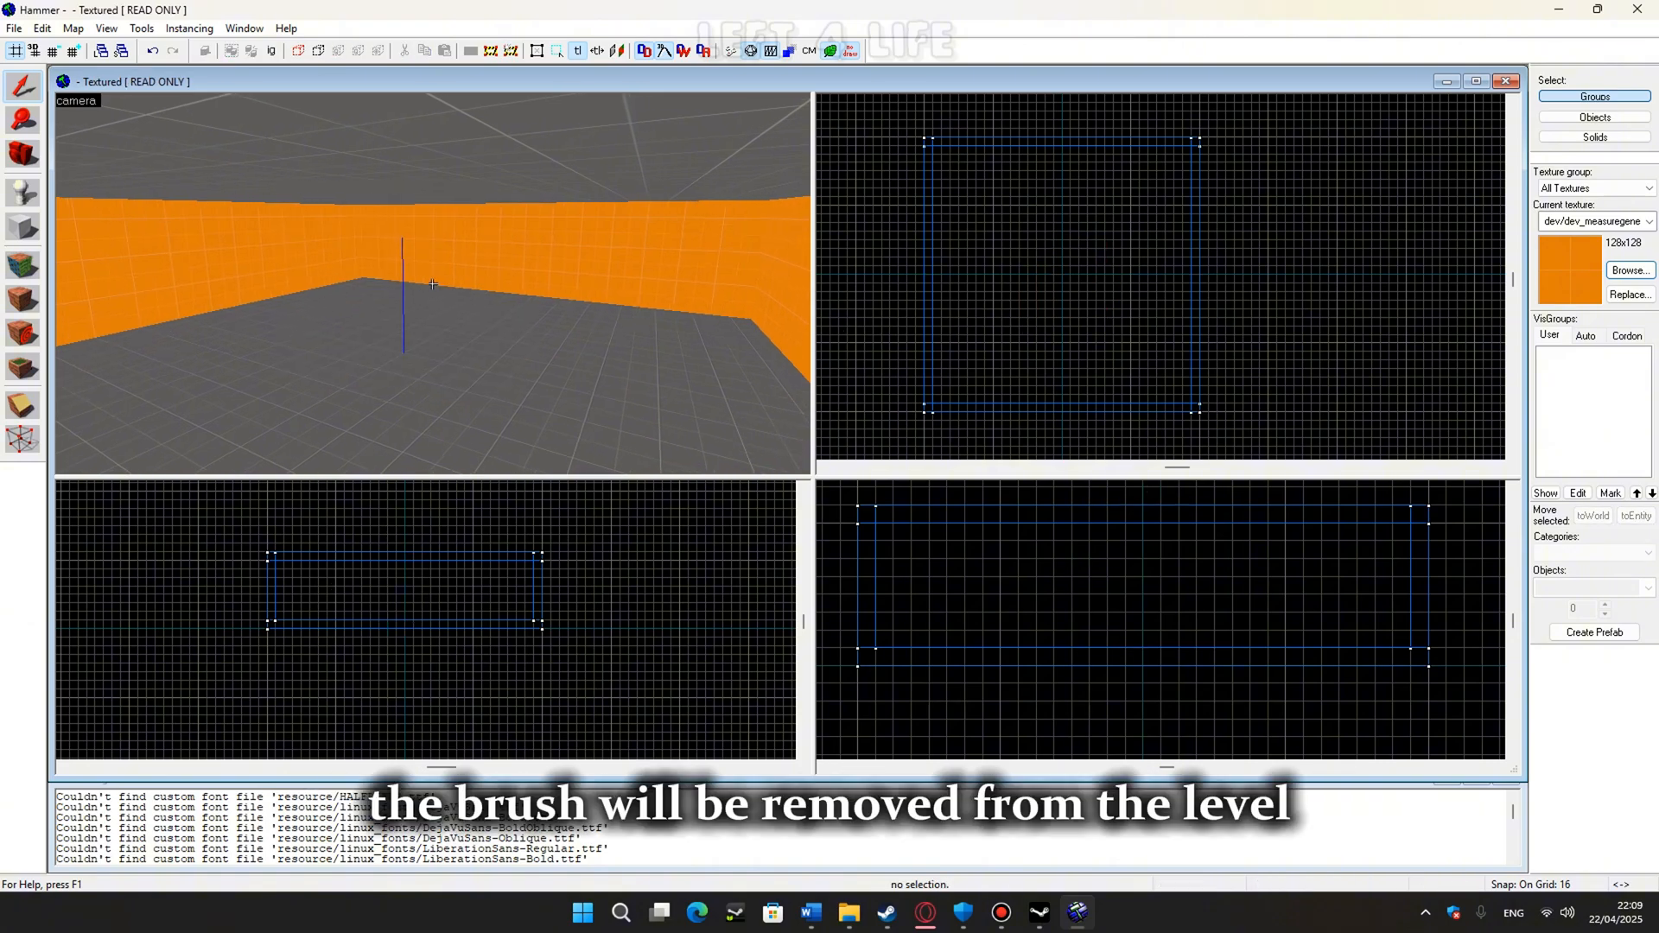
# Save the map as lesson01 in the HammerMaps folder inside ValveDevelopmentTools, reached from the desktop shortcut.
pyautogui.press('a')
pyautogui.press('z')
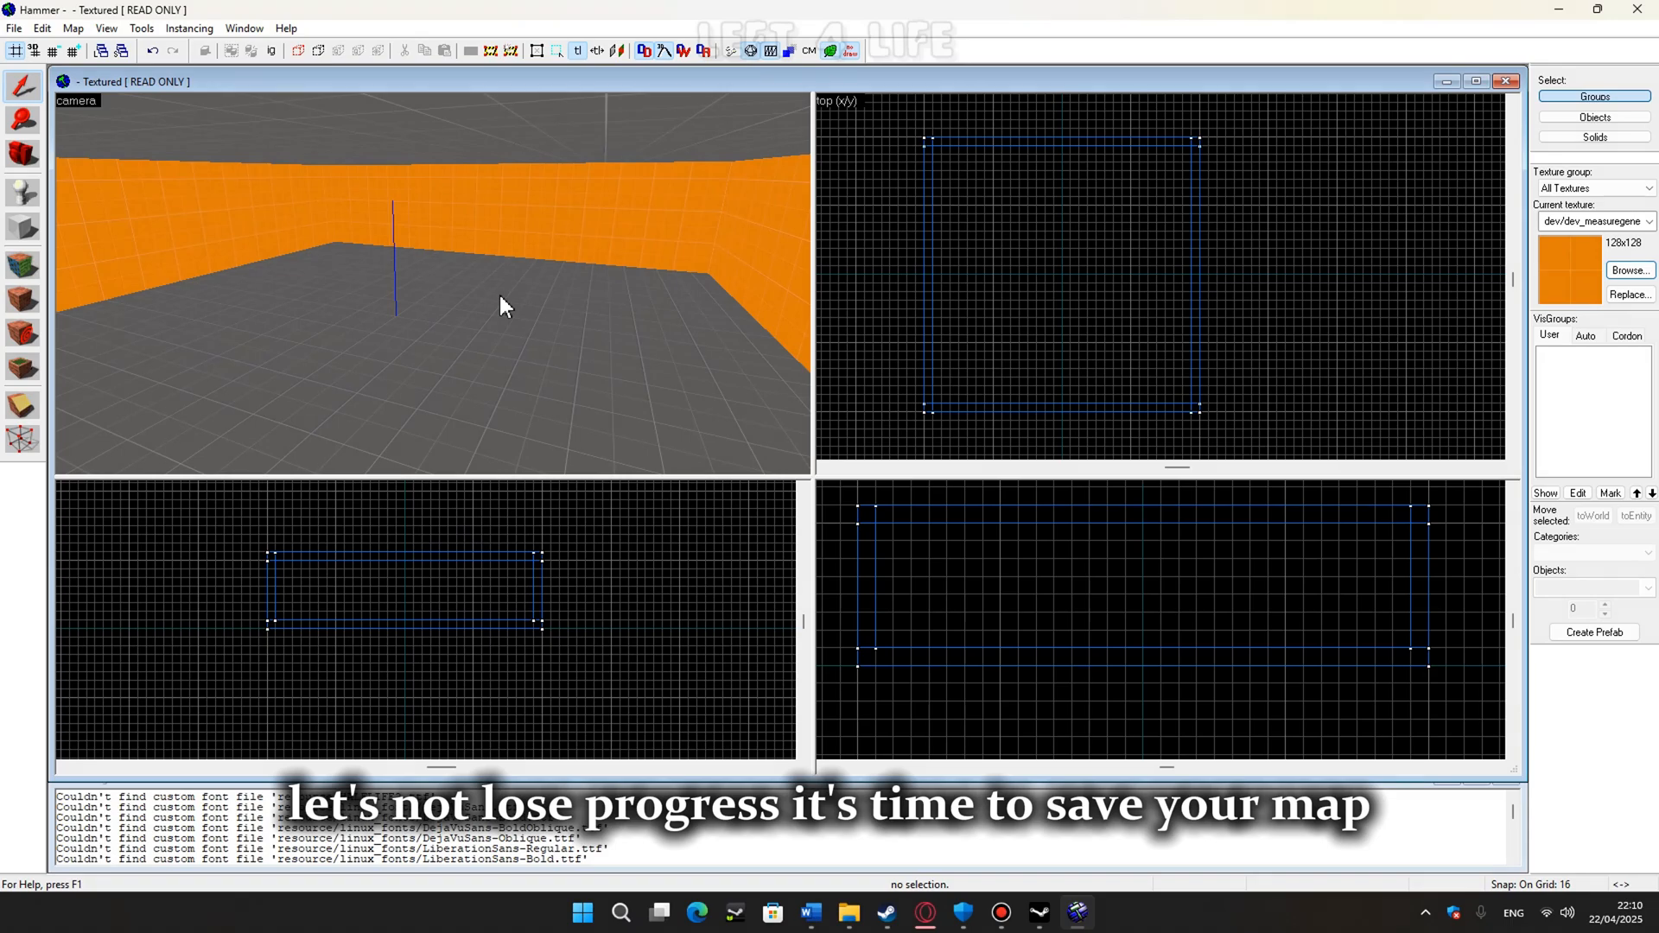
pyautogui.hotkey('ctrl', 's')
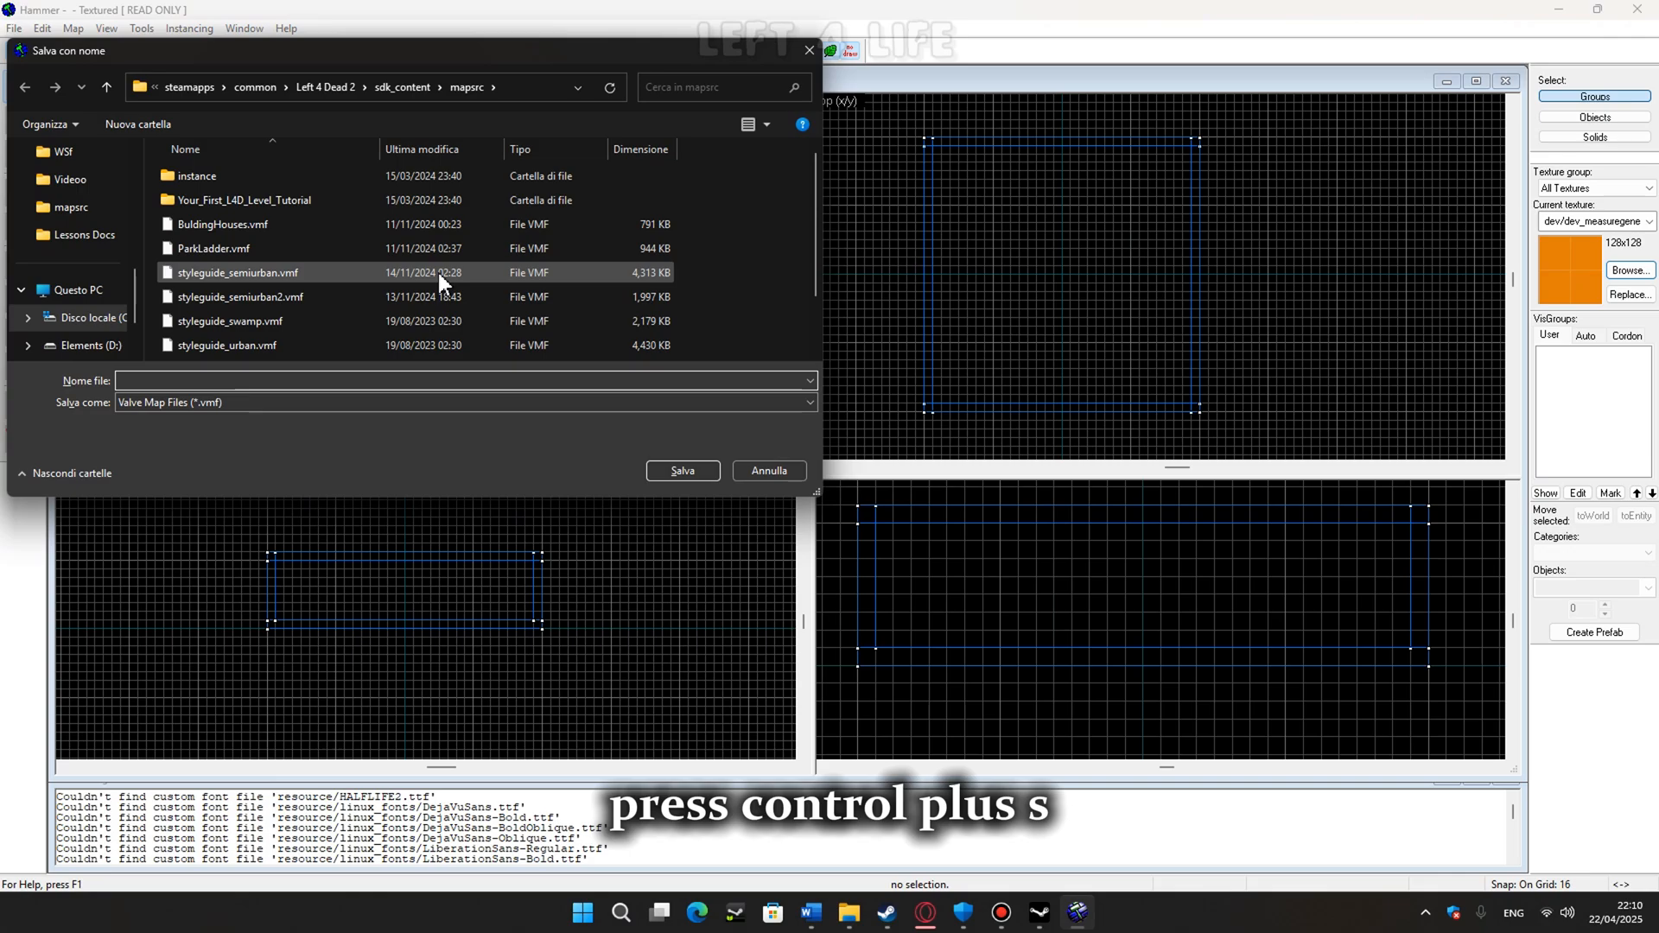
pyautogui.scroll(5, 42, 194)
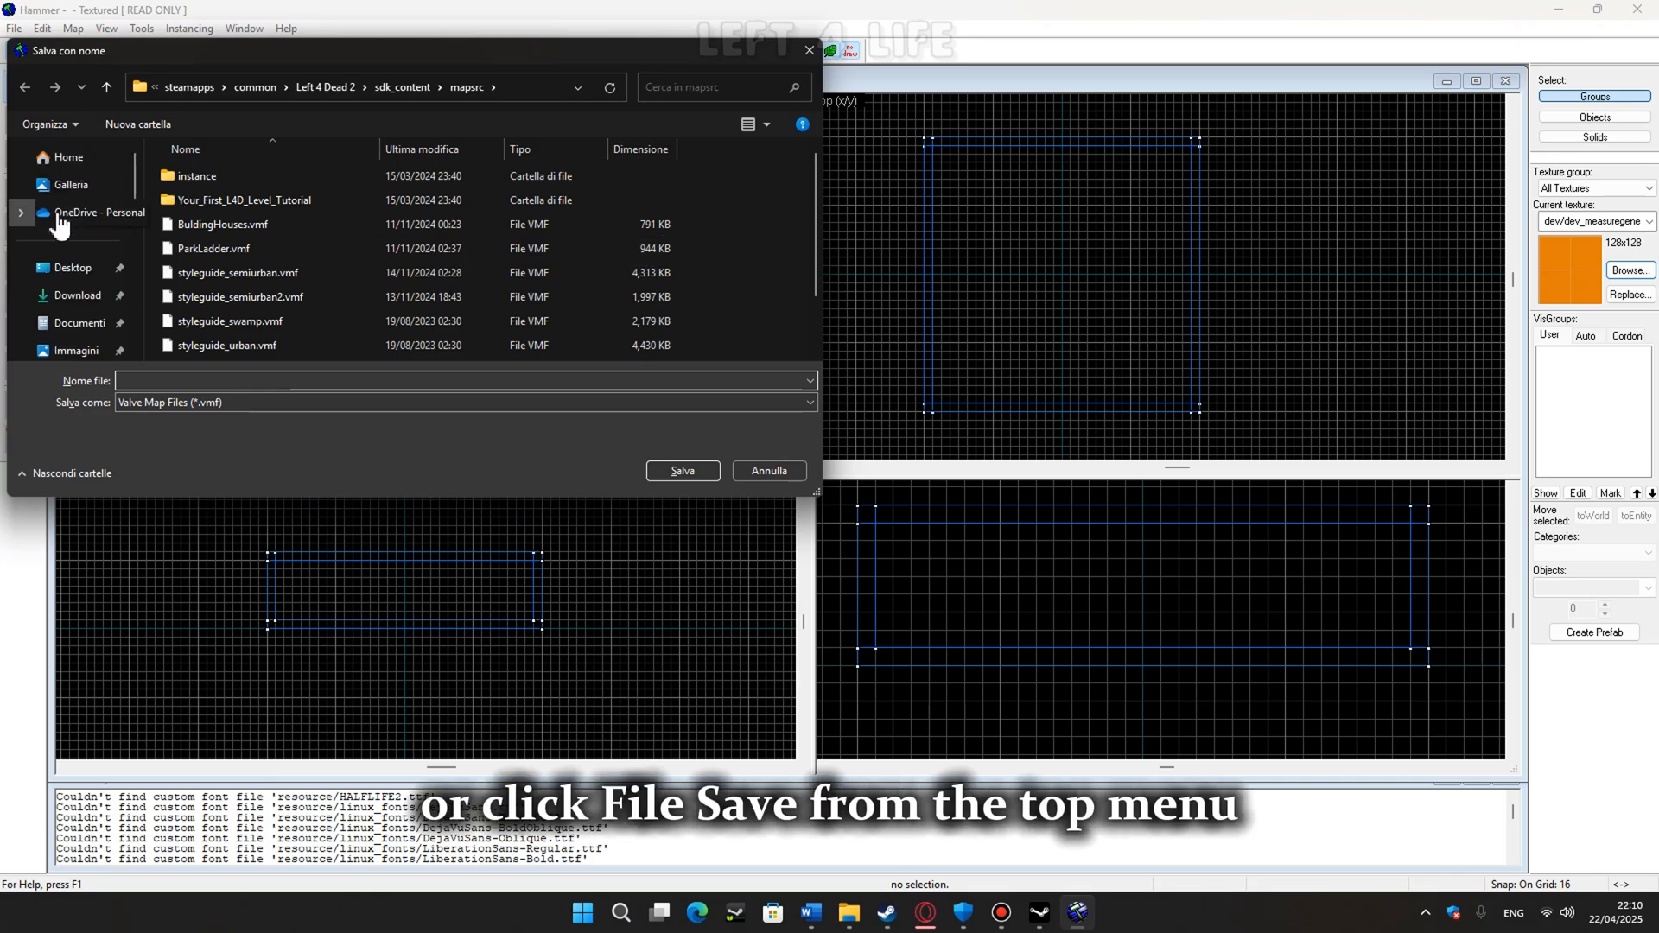
pyautogui.click(76, 268)
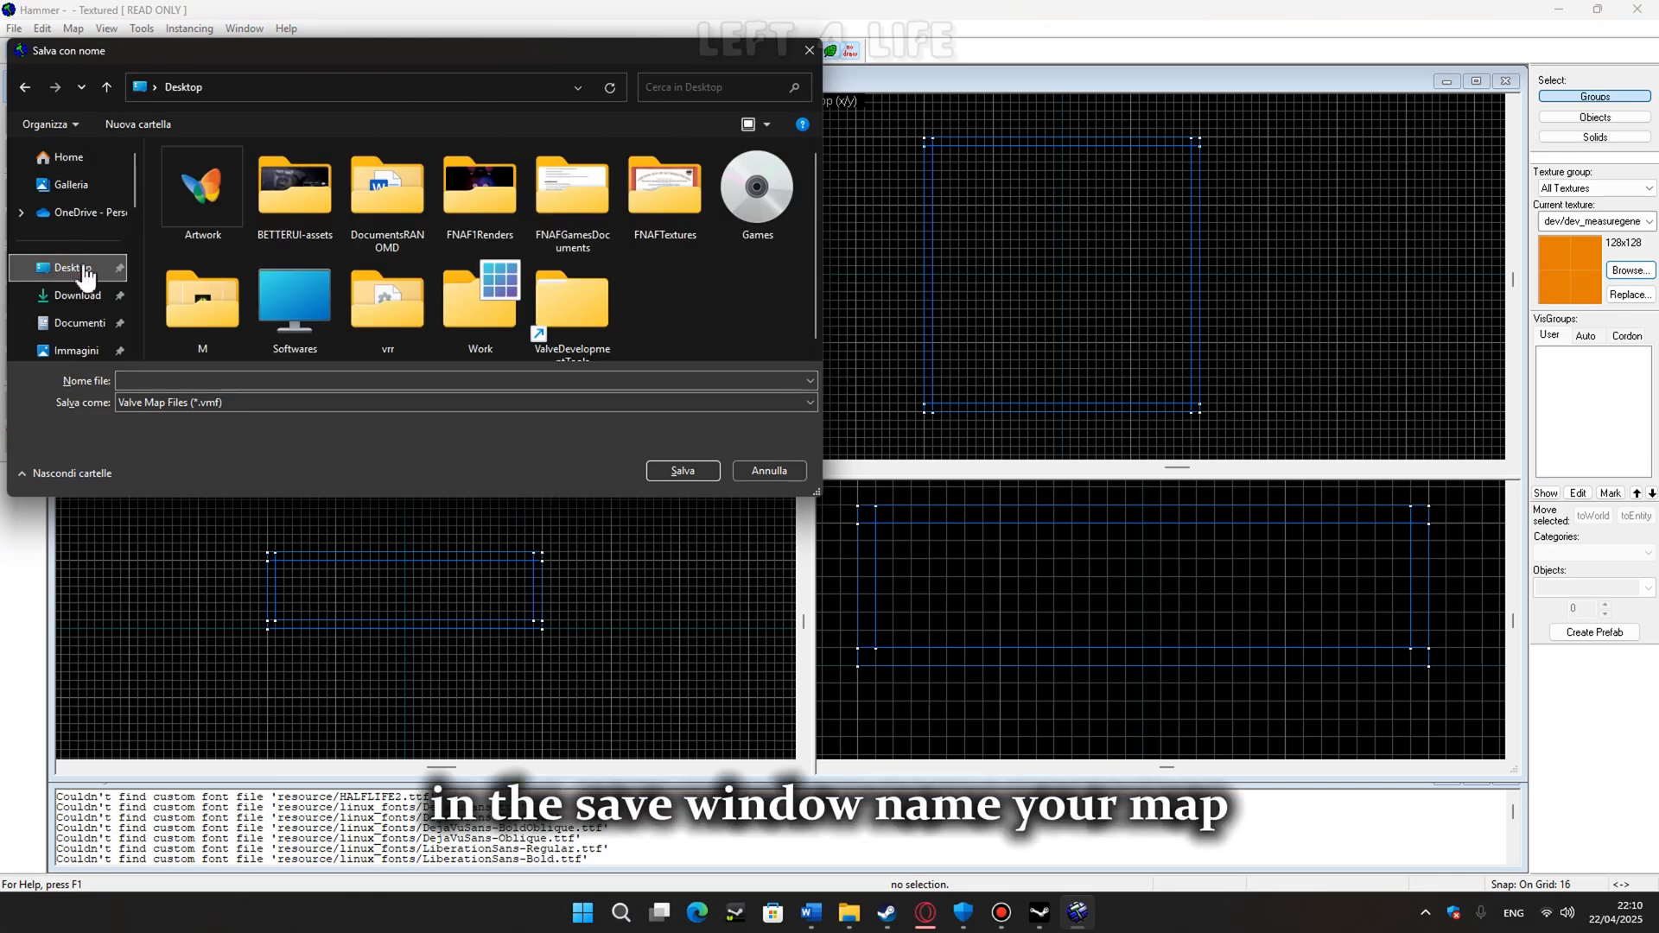
pyautogui.doubleClick(608, 310)
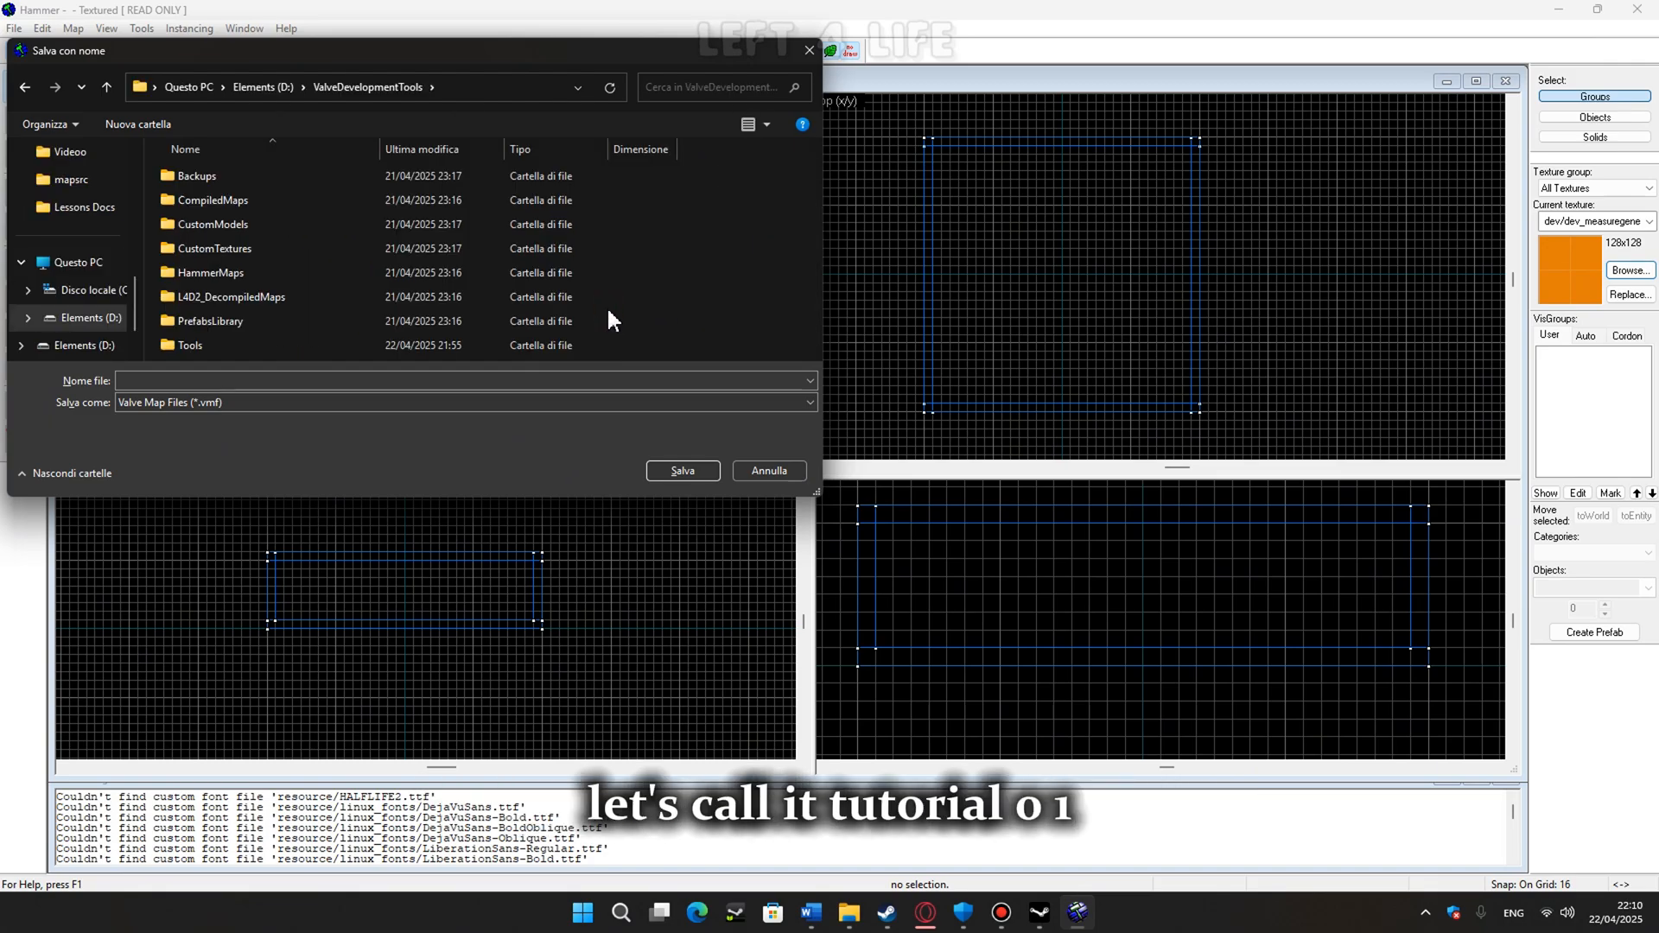
pyautogui.doubleClick(299, 274)
pyautogui.click(238, 379)
pyautogui.write('l')
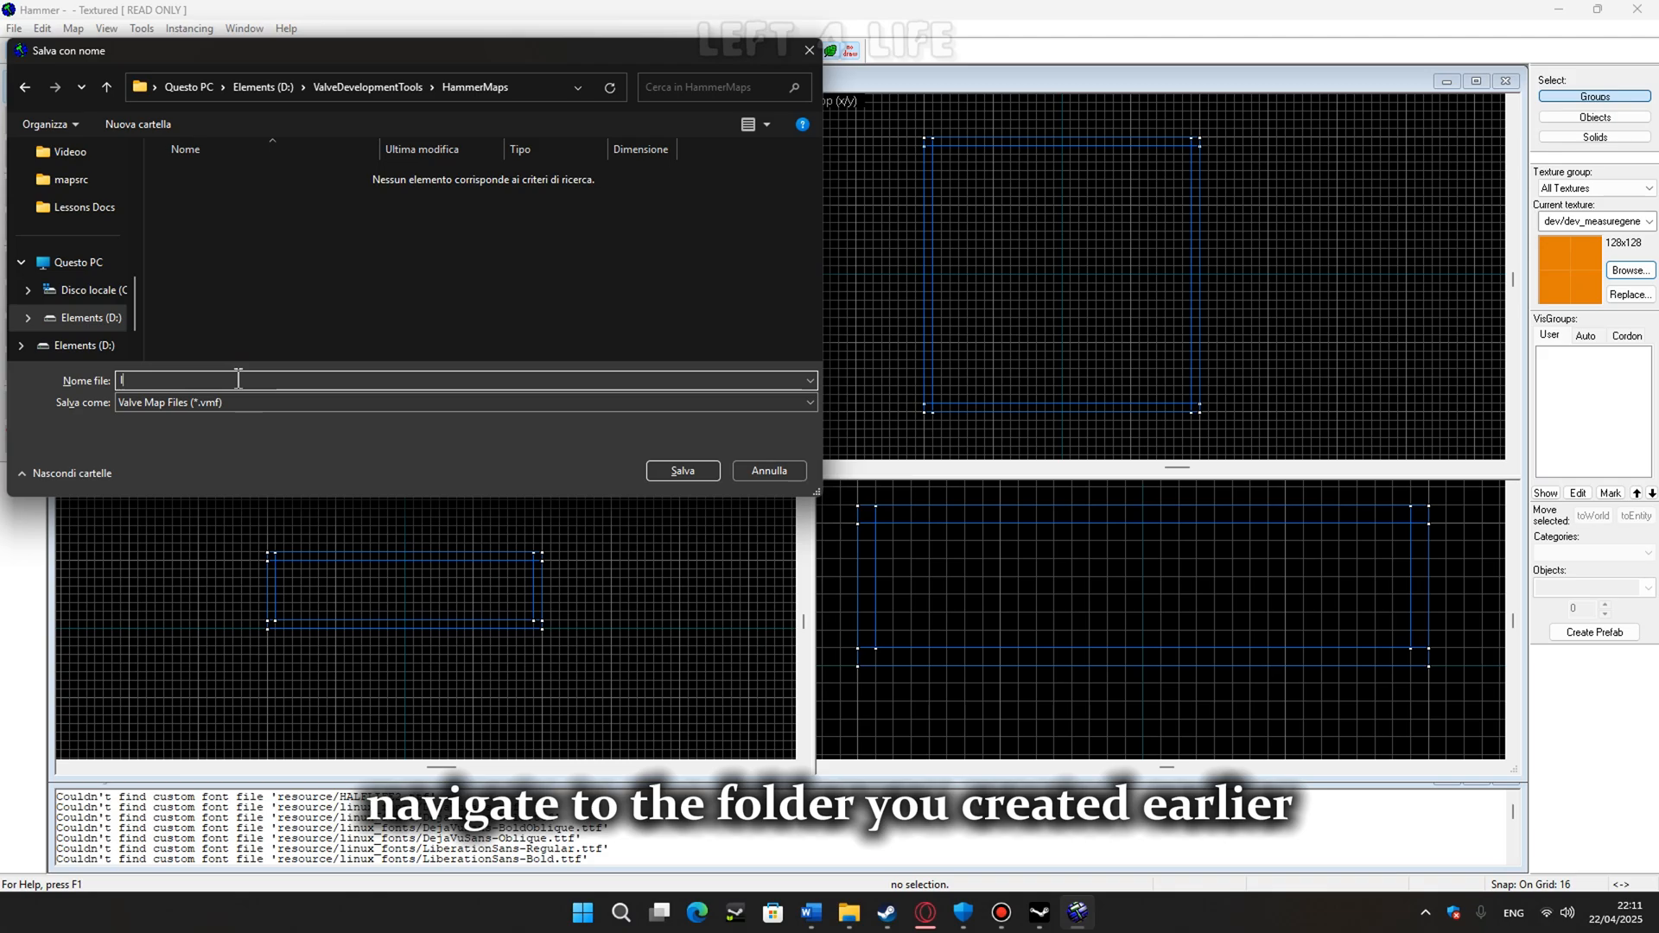
pyautogui.write('esson01')
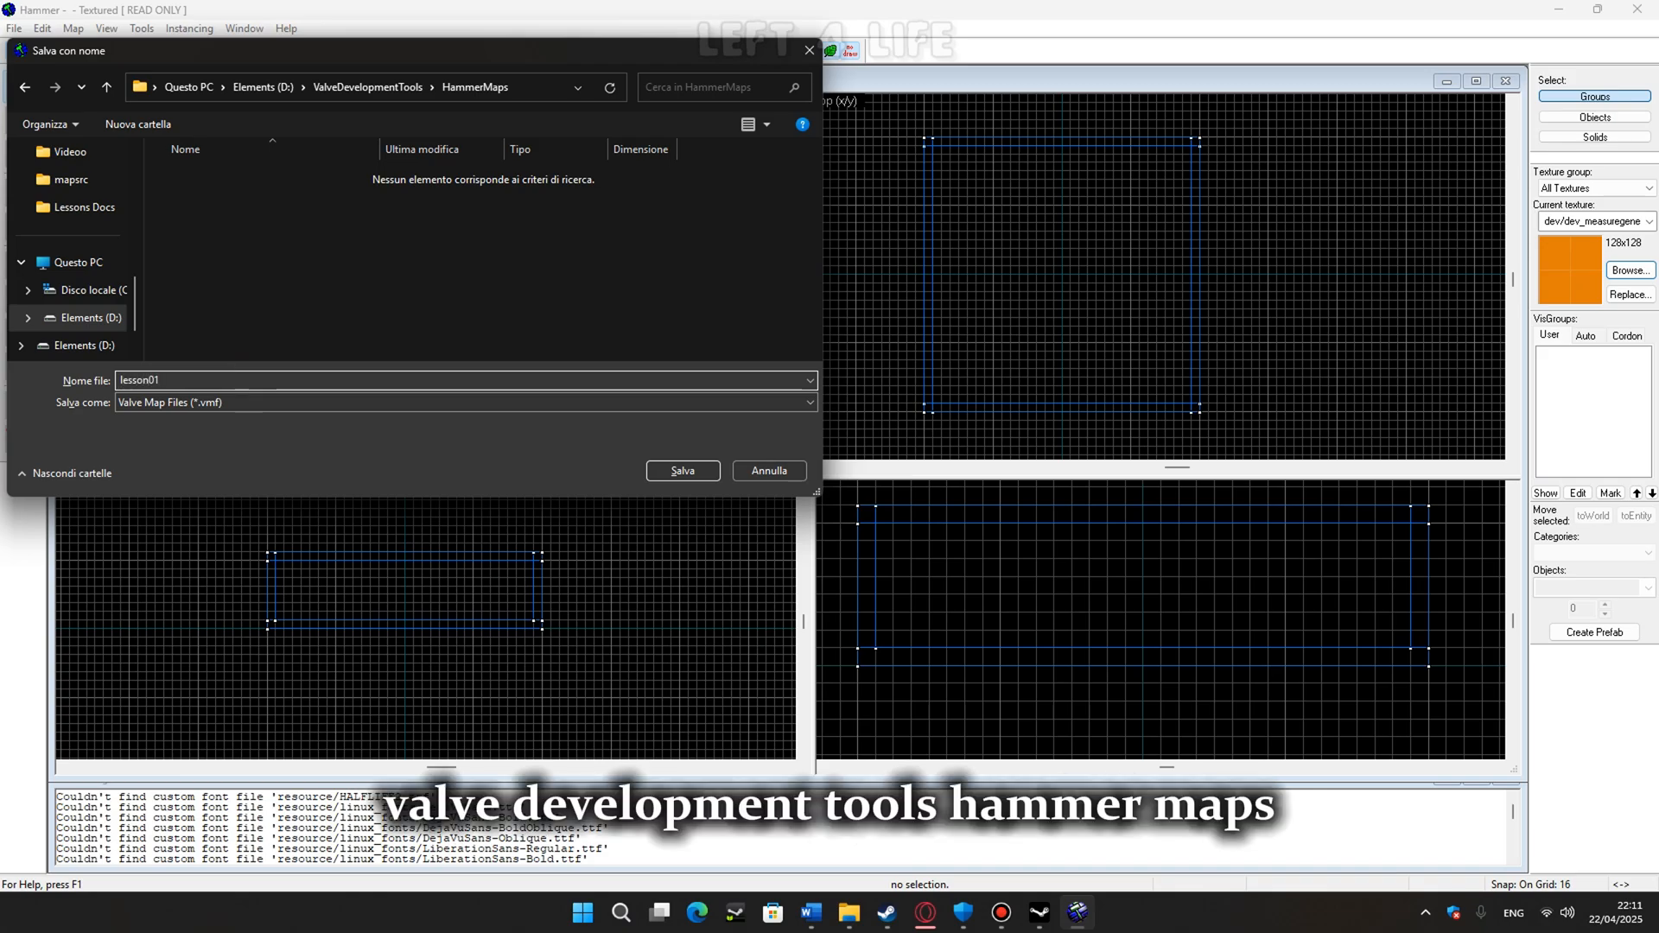
pyautogui.press('Return')
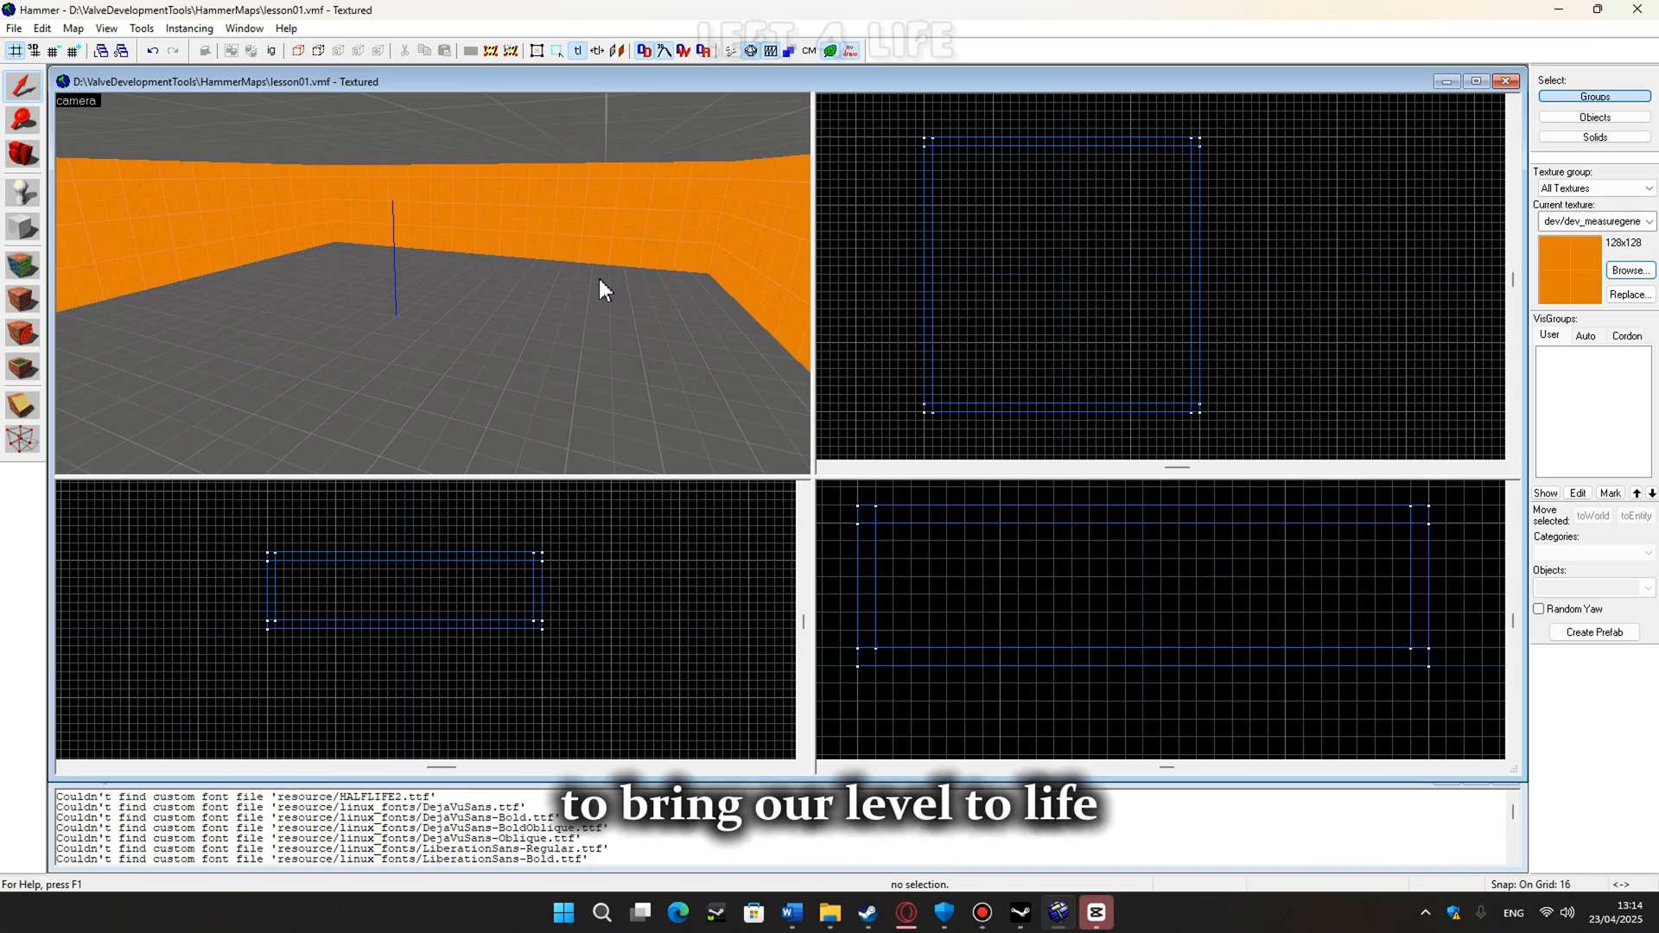
# Place an info_survivor_position entity on the floor near the middle of the room.
pyautogui.click(23, 197)
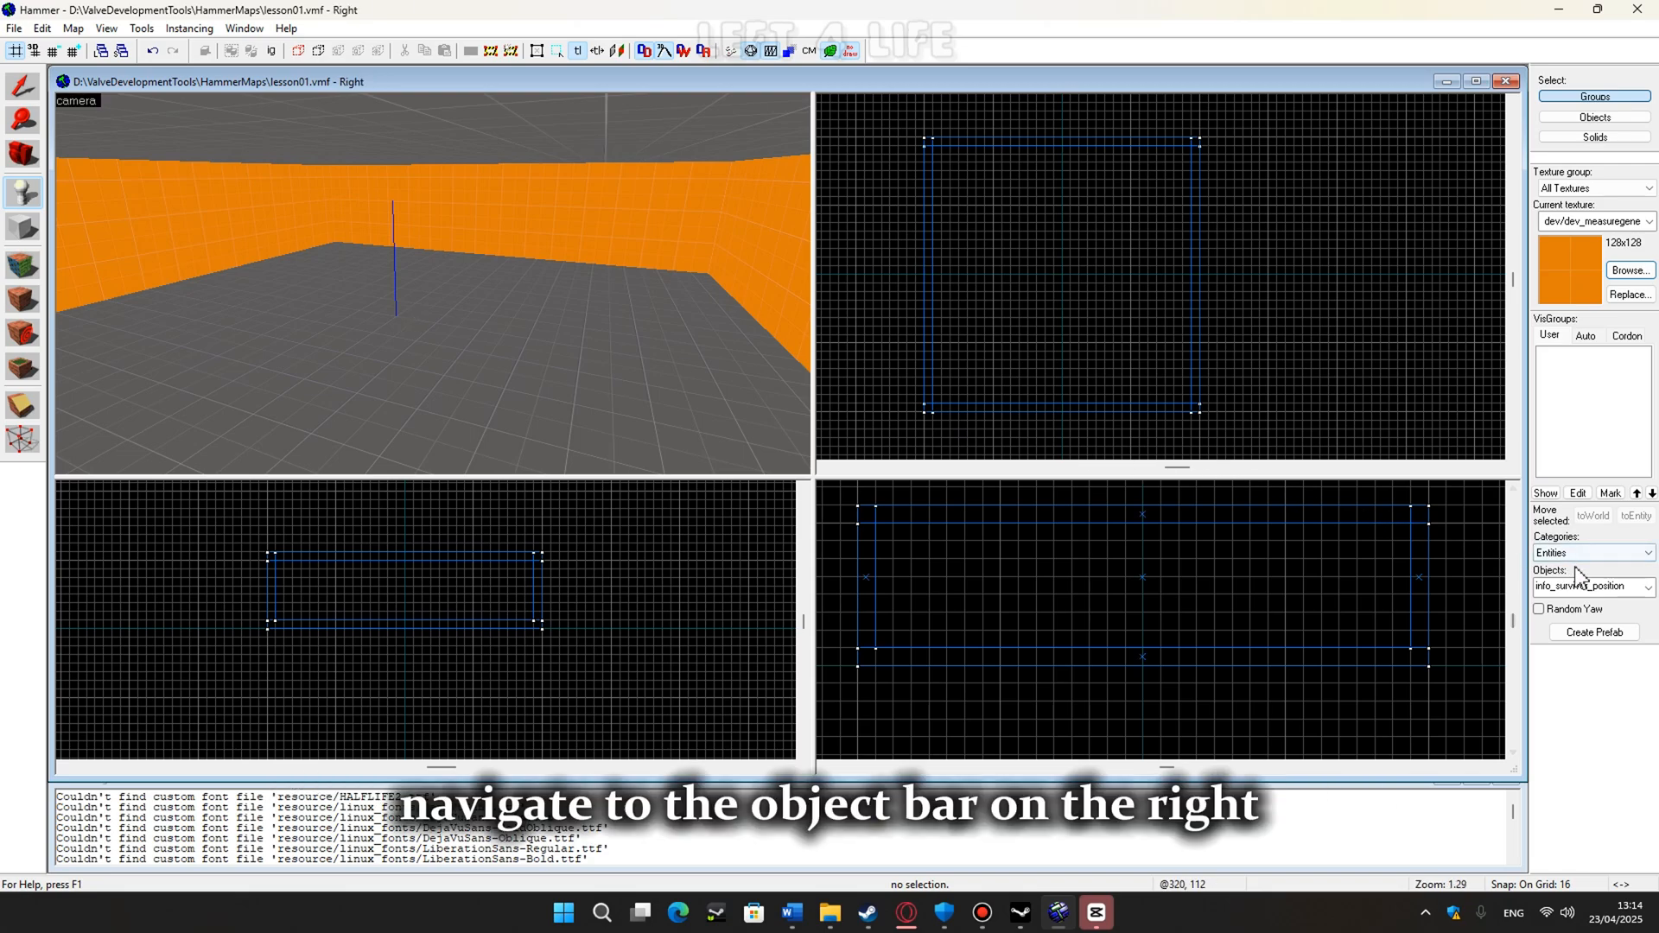
pyautogui.click(1648, 588)
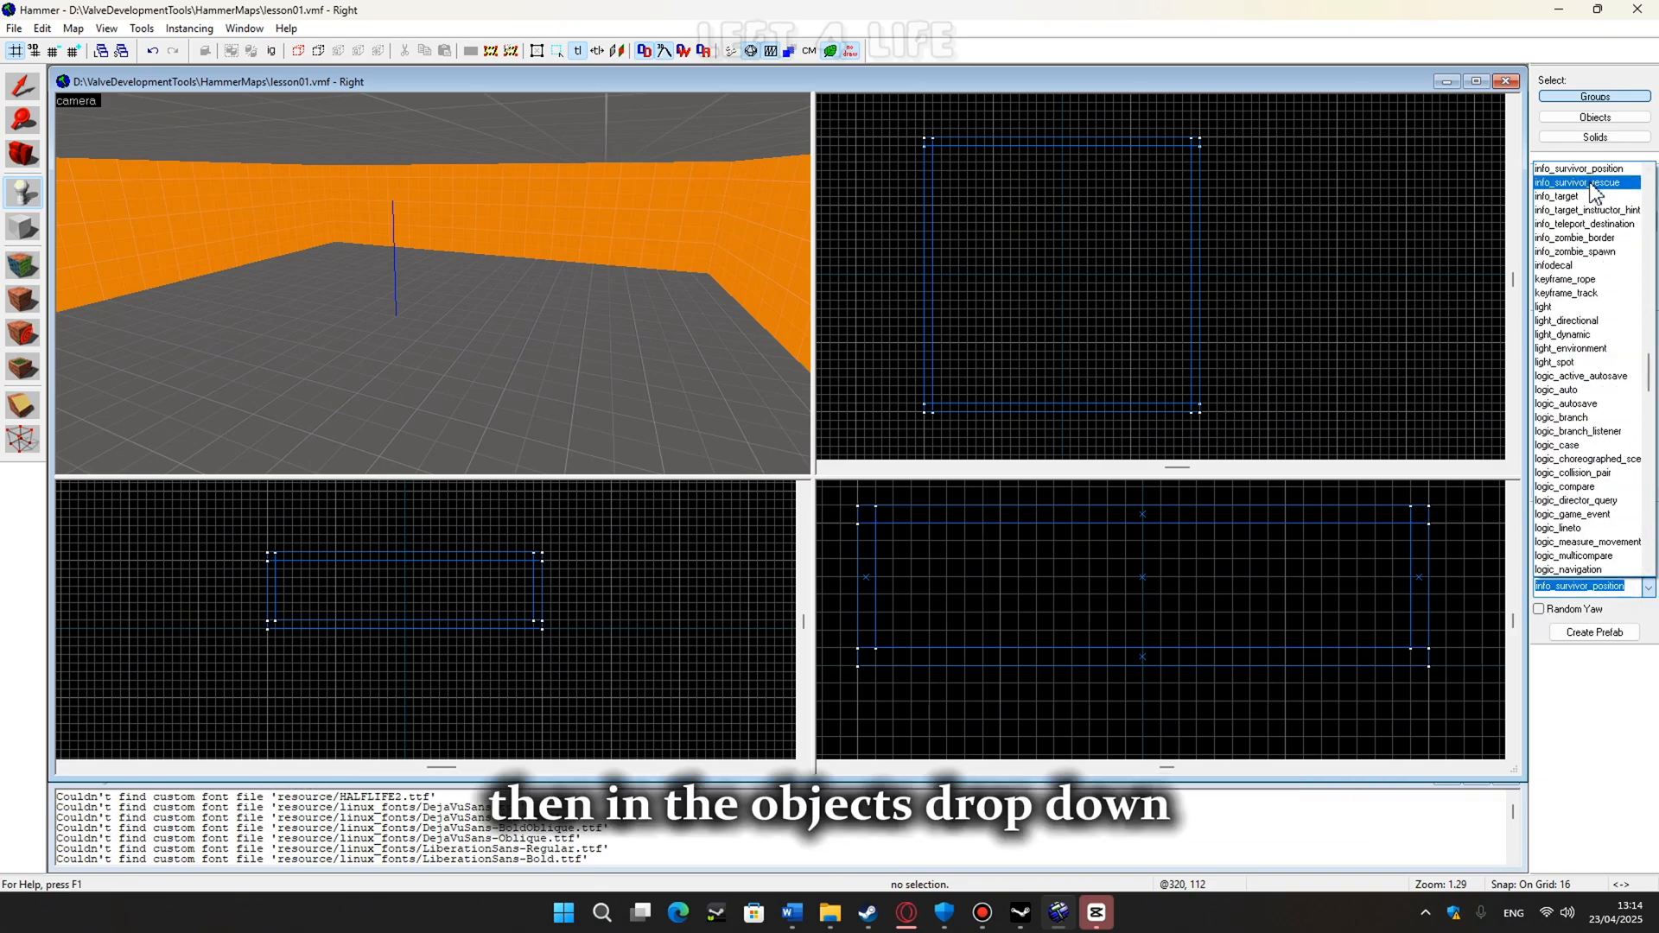
pyautogui.click(1579, 169)
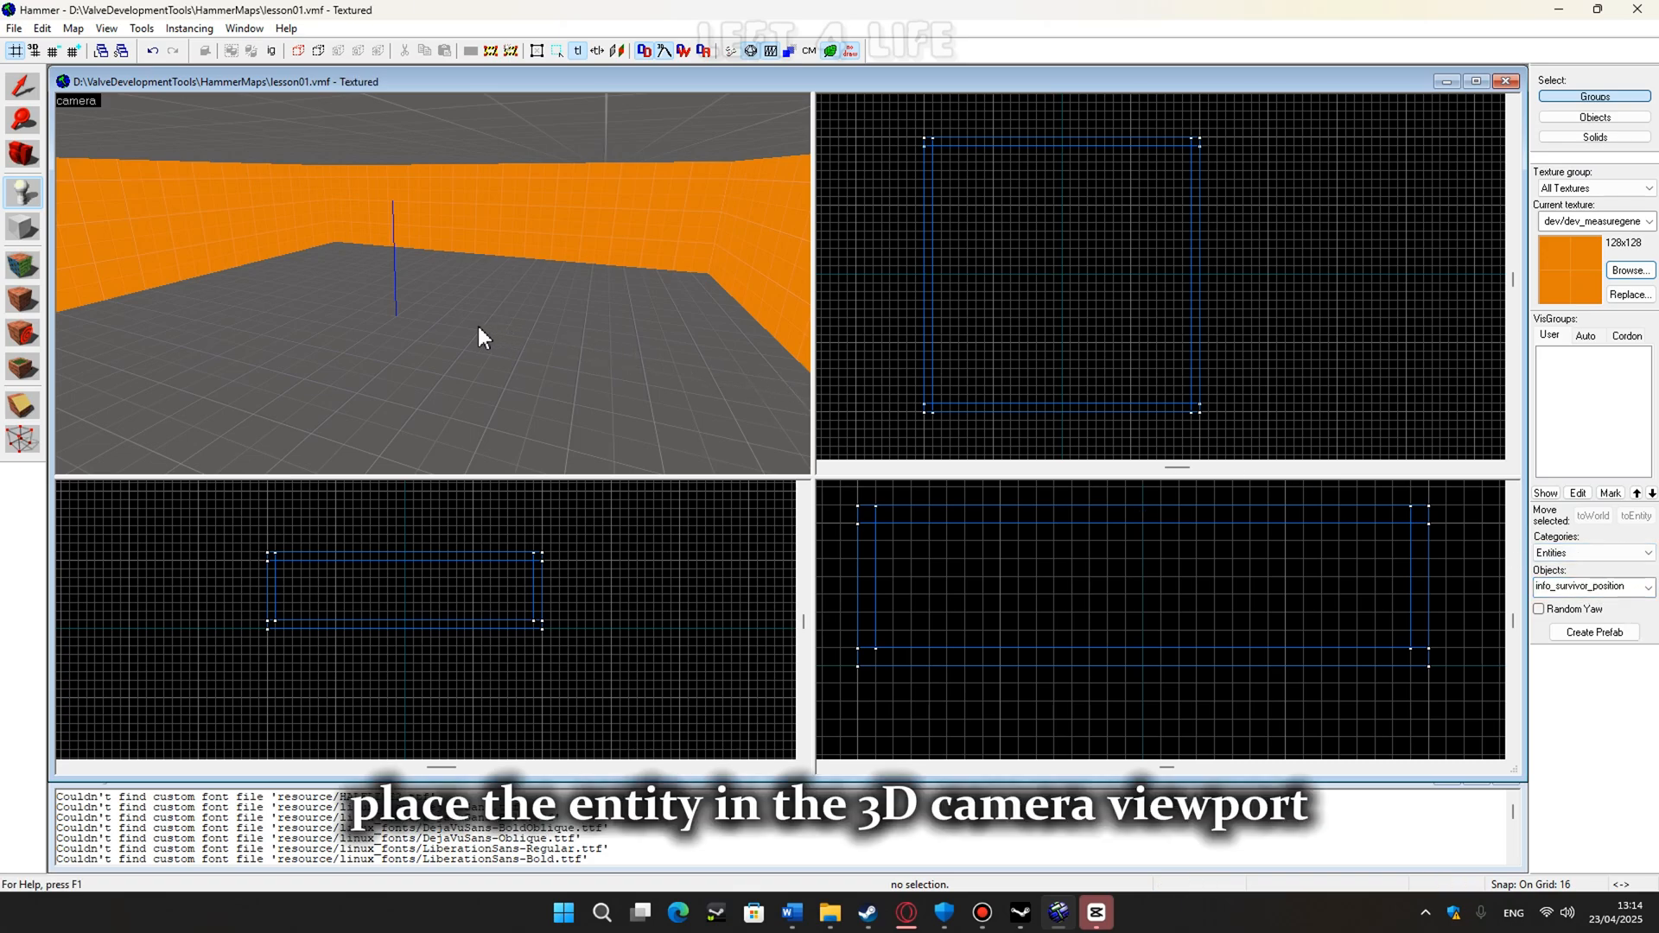
pyautogui.press('z')
pyautogui.press('d')
pyautogui.press('w')
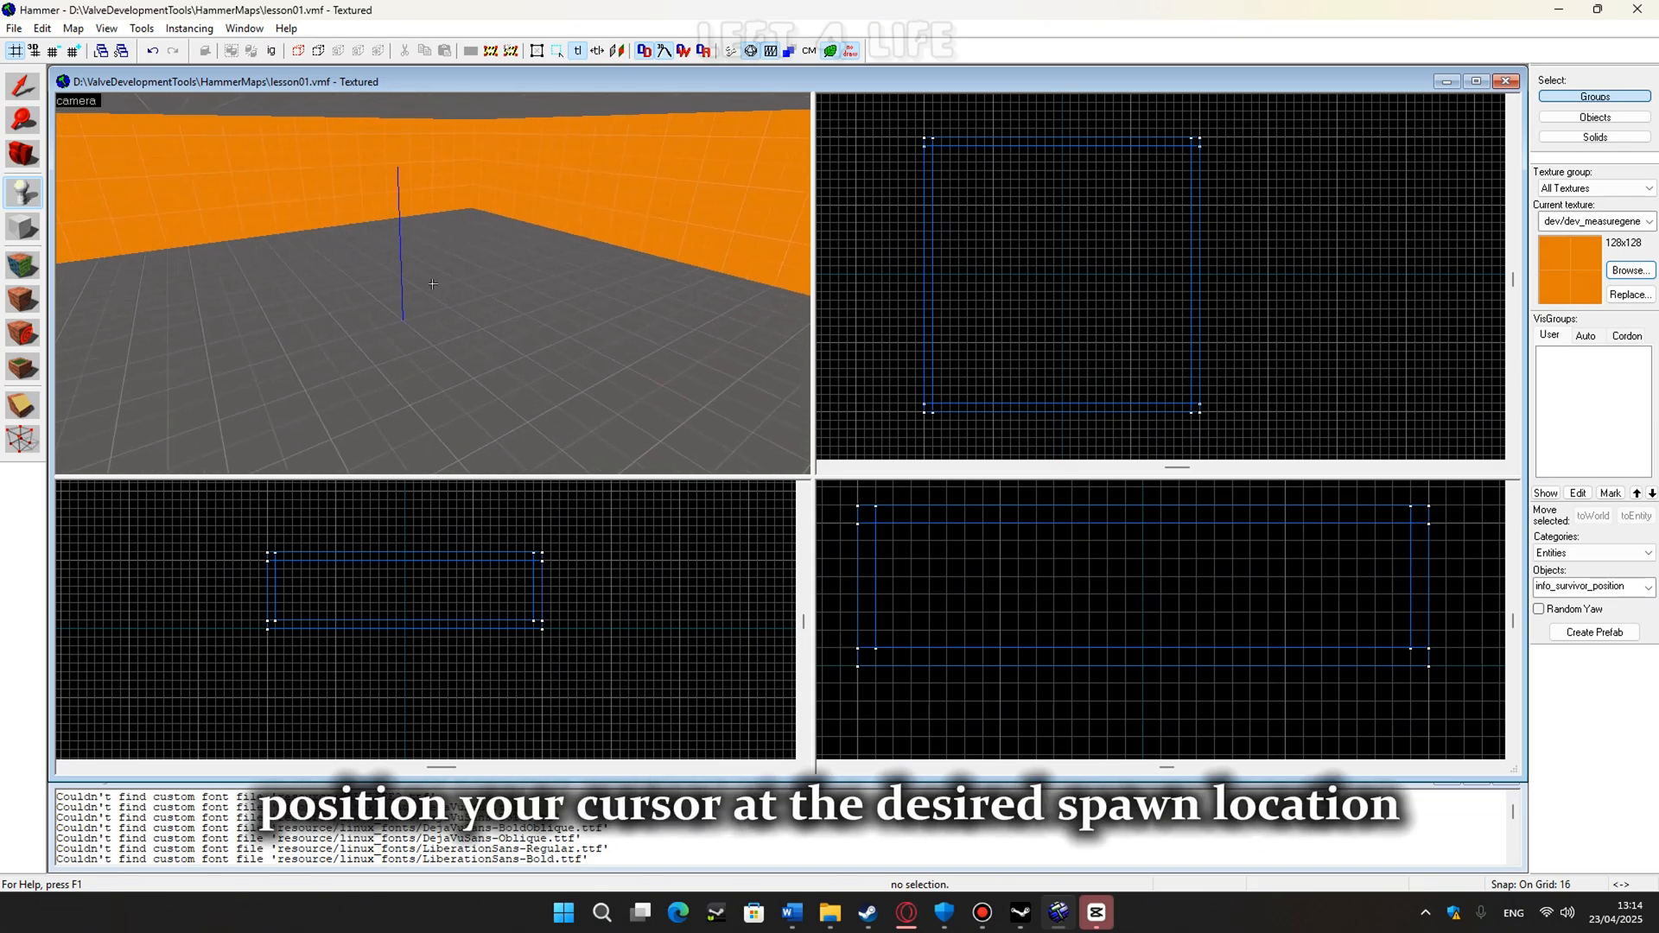
pyautogui.press('z')
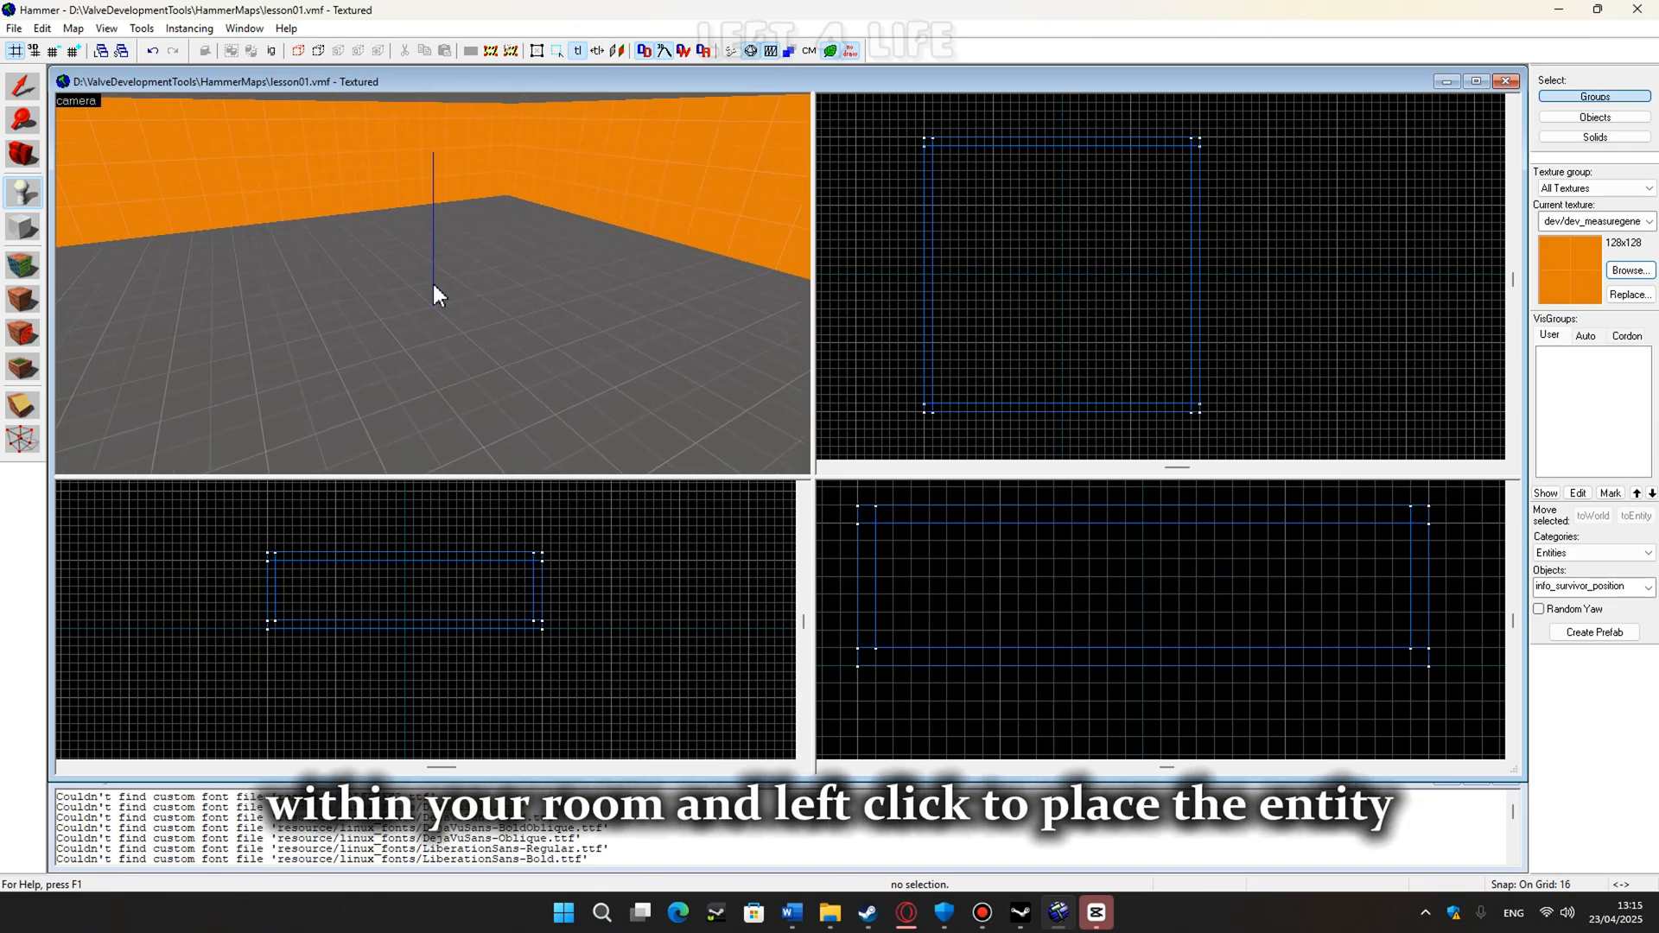
pyautogui.click(442, 335)
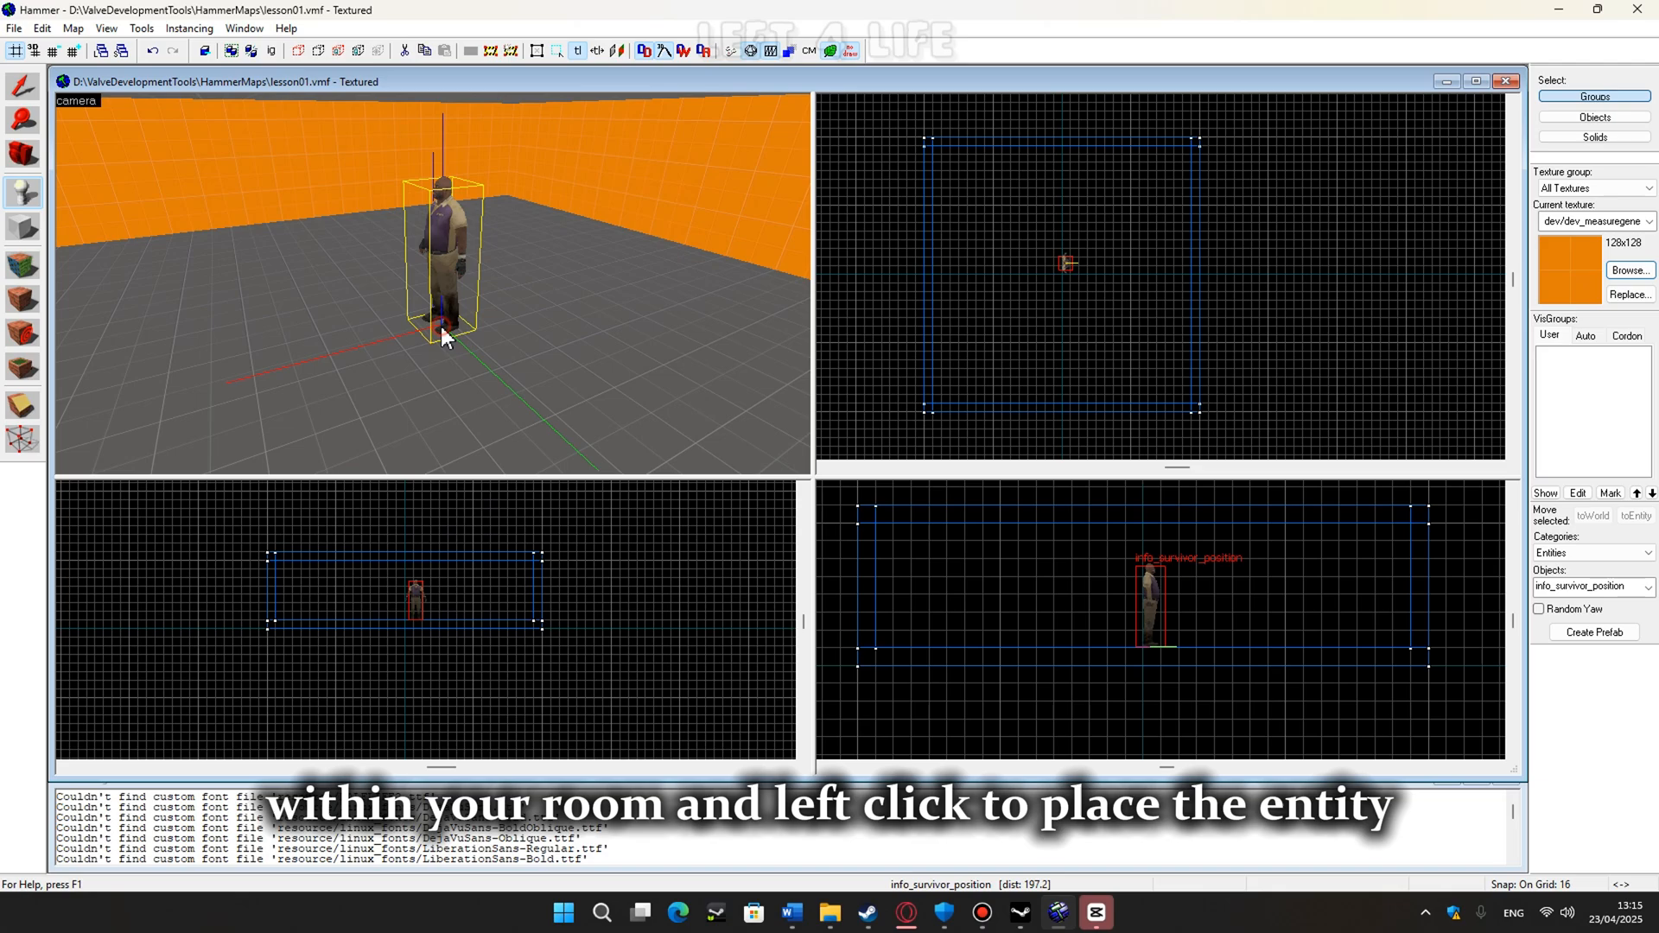
# Raise the survivor position entity 16 units so it stands clear of the floor.
pyautogui.press('z')
pyautogui.press('a')
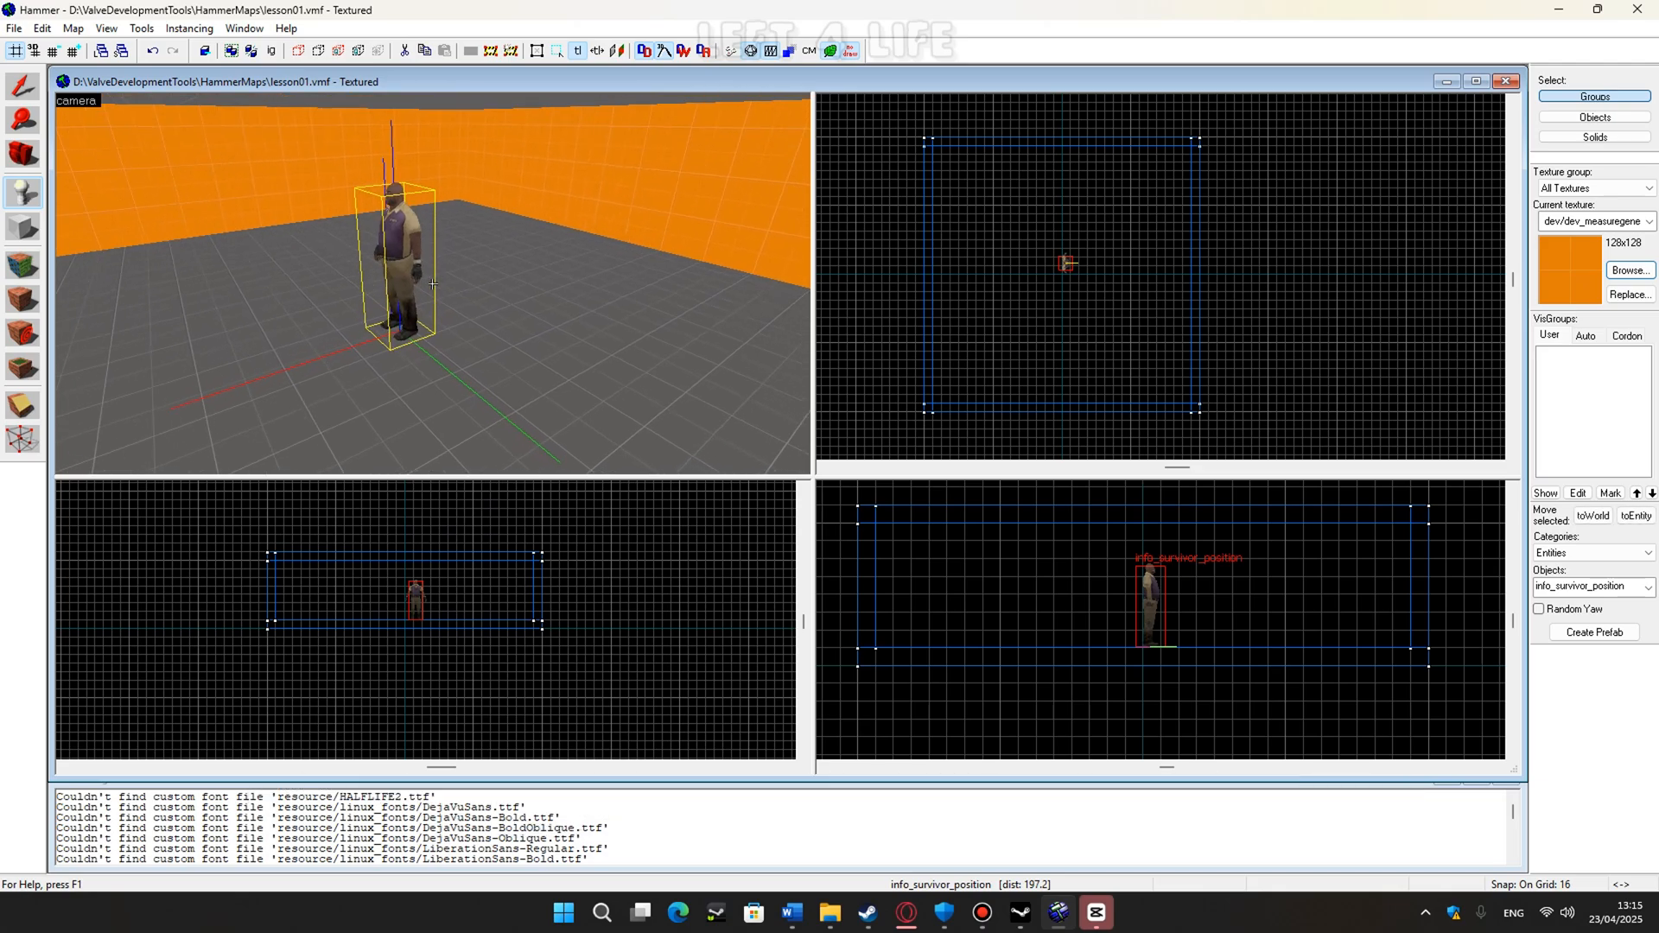
pyautogui.press('w')
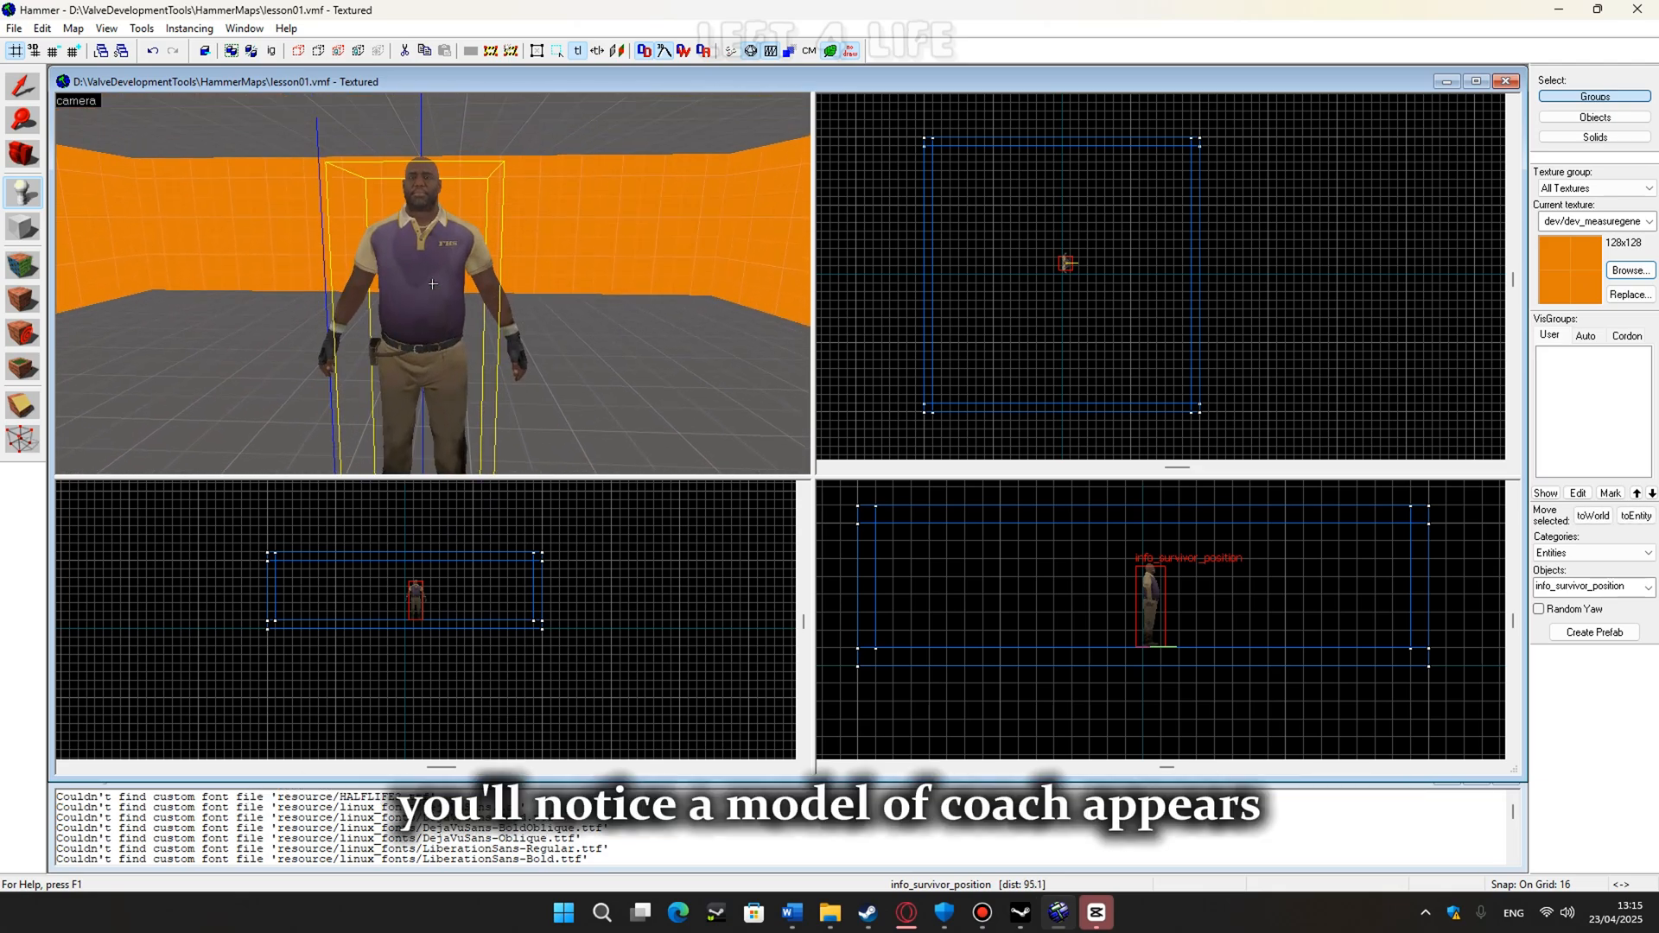
pyautogui.press('z')
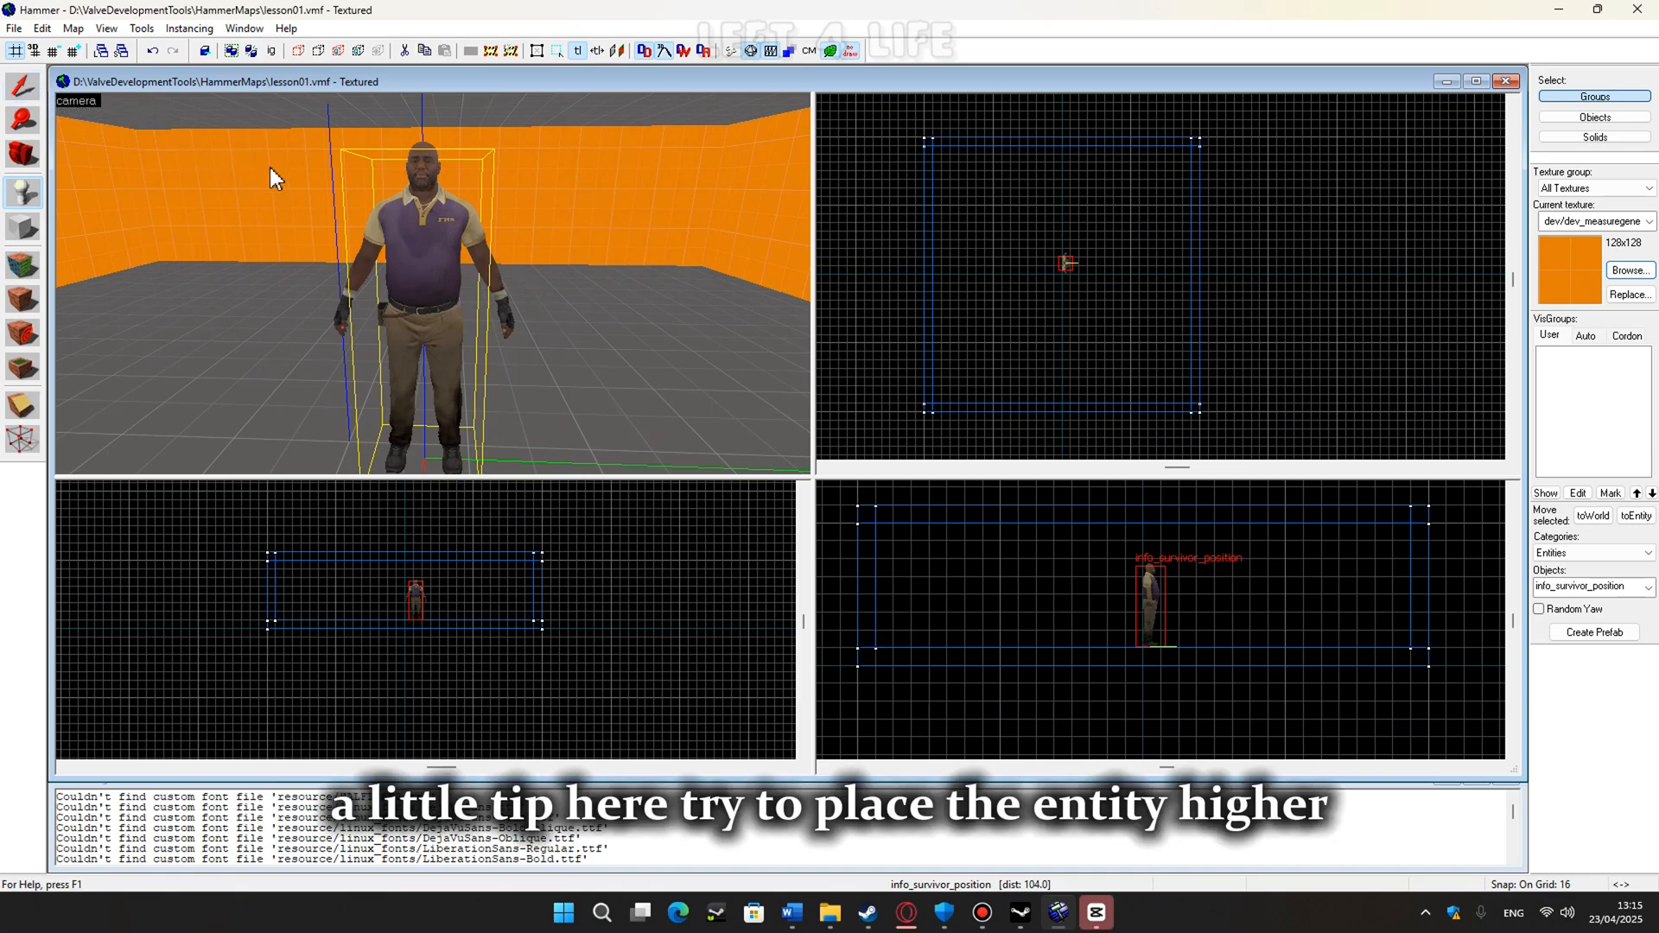
pyautogui.press('z')
pyautogui.press('d')
pyautogui.press('z')
pyautogui.scroll(5, 413, 609)
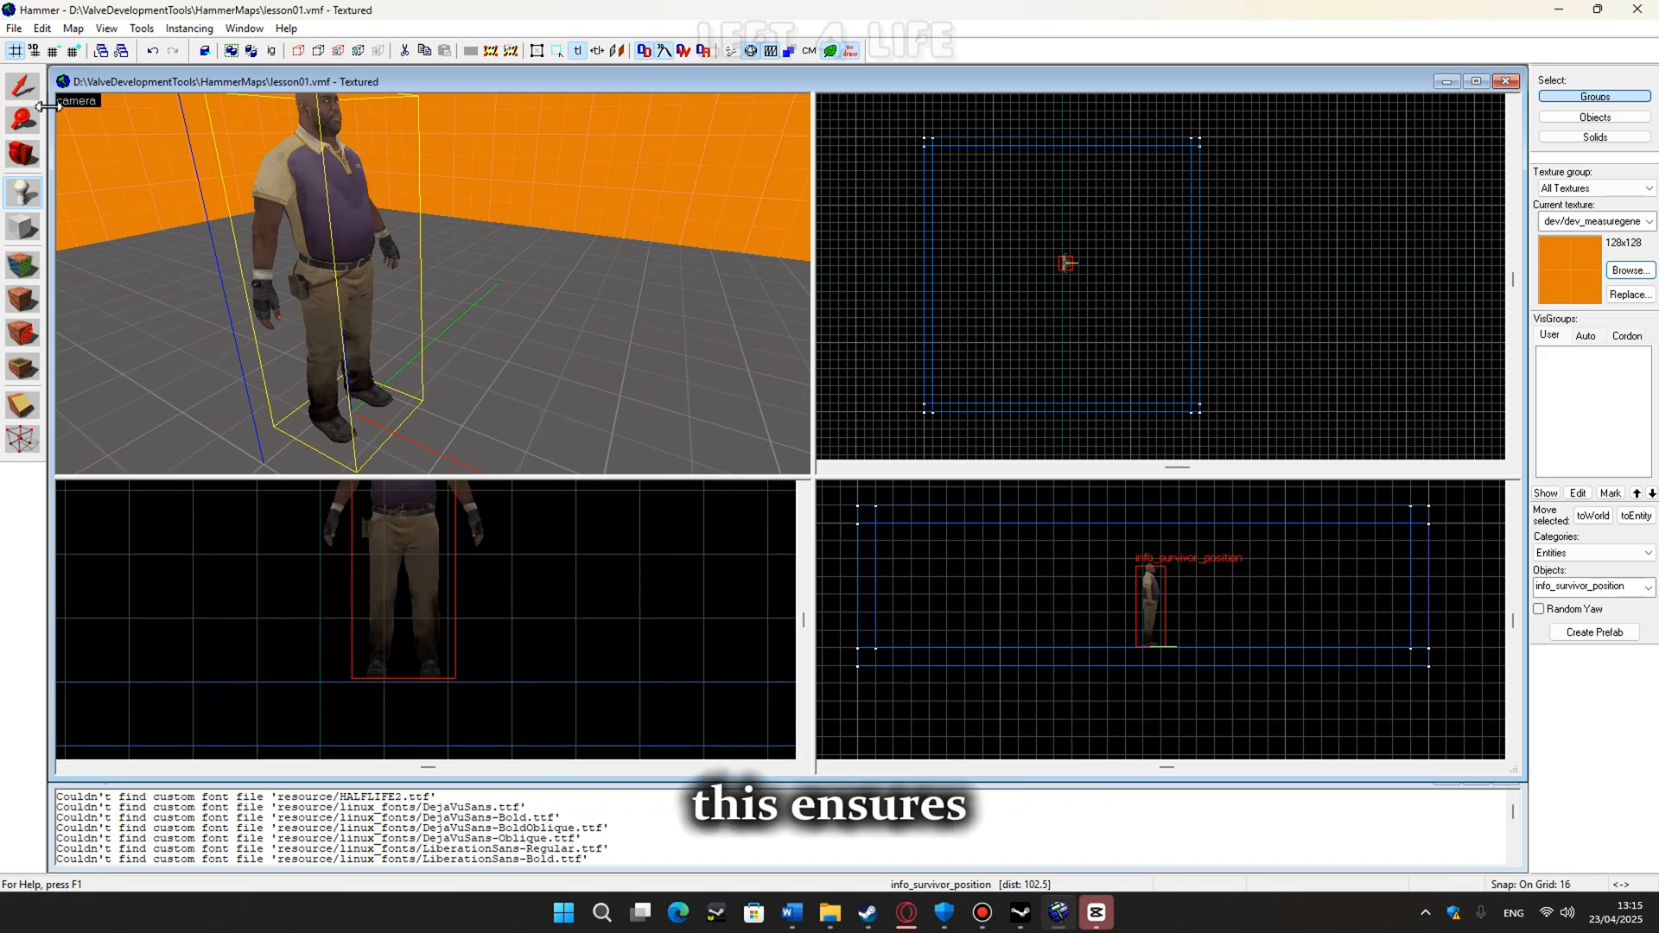
pyautogui.click(24, 86)
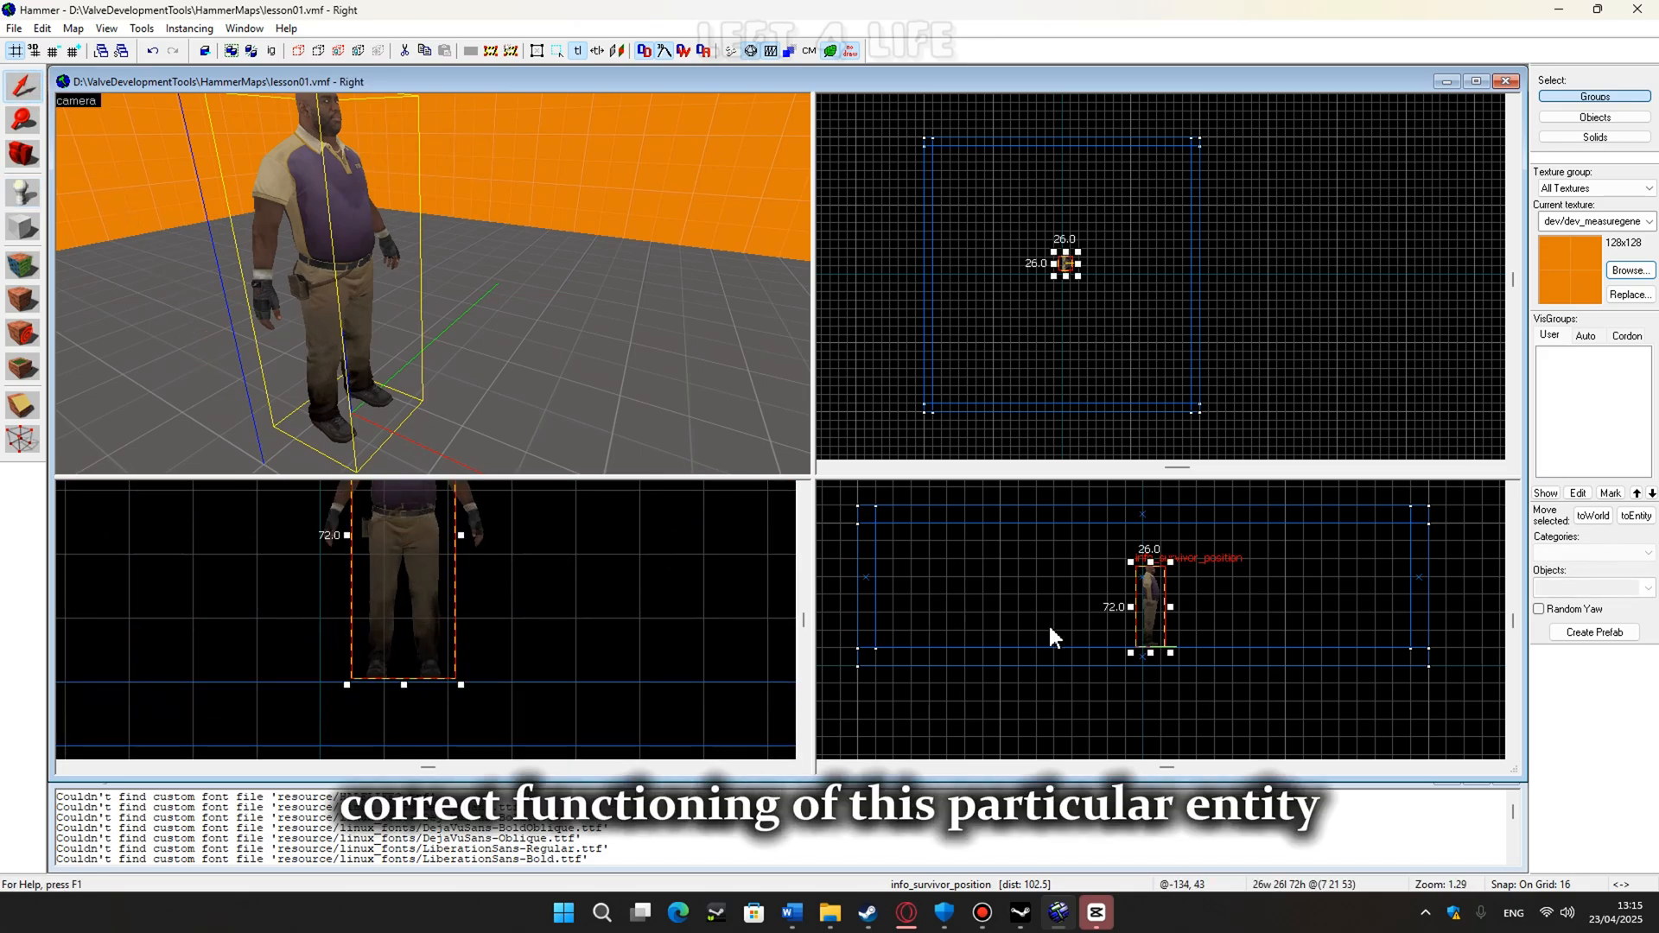
pyautogui.press('Up')
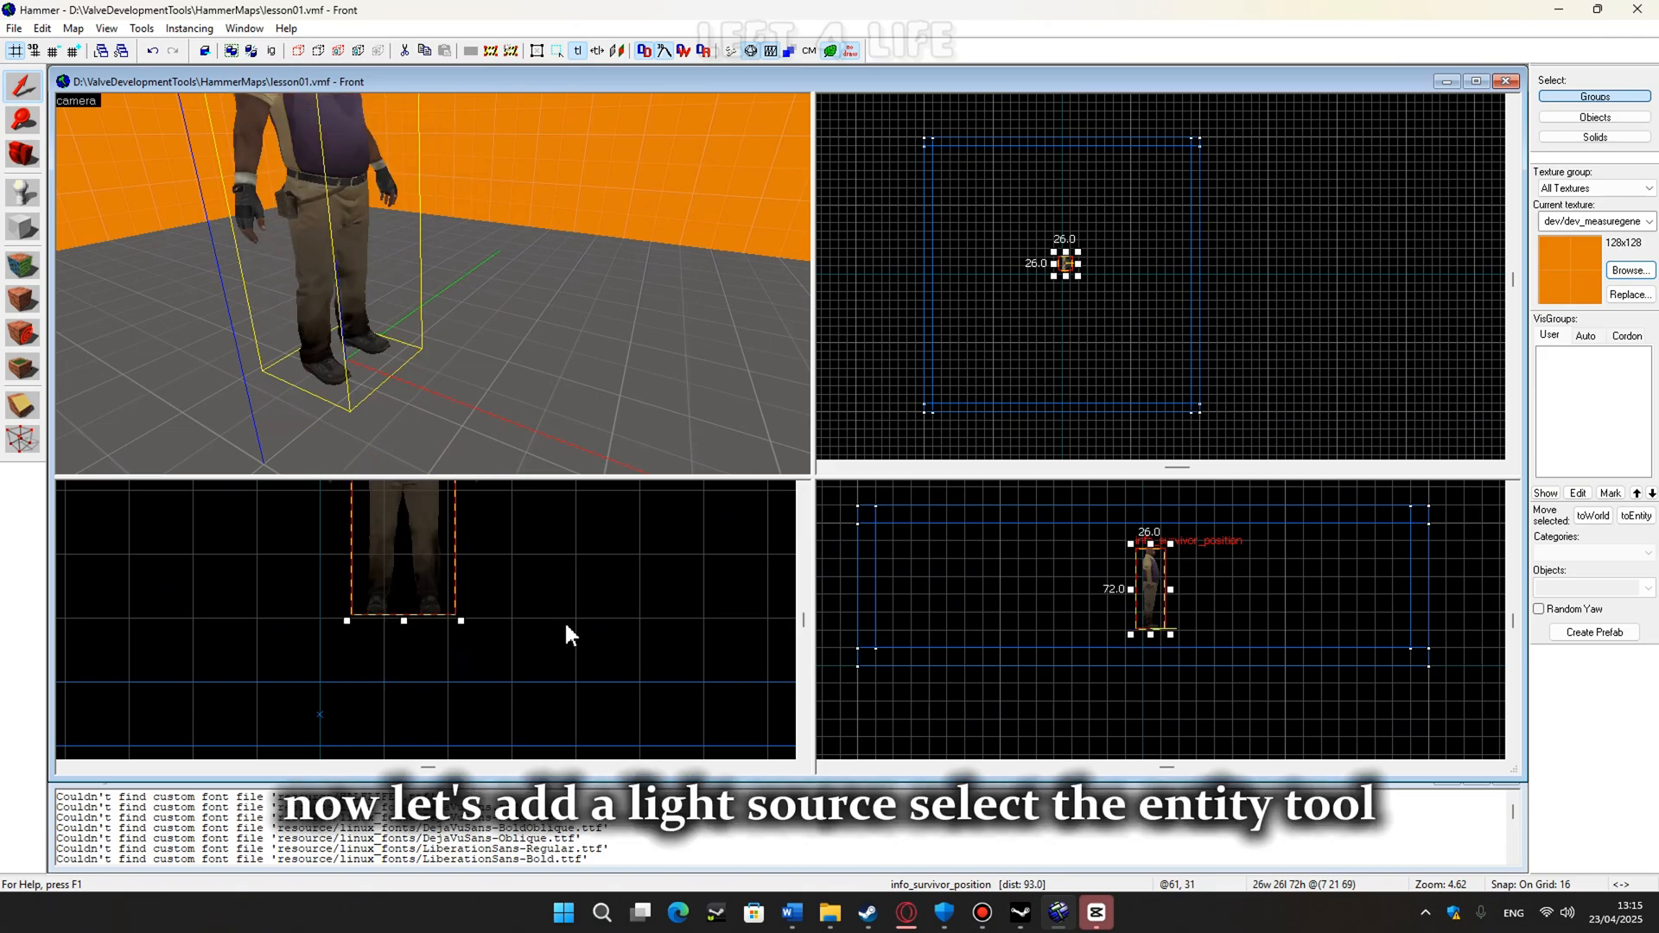
# Place a light entity directly above the head of the survivor model, below the ceiling.
pyautogui.scroll(-3, 260, 285)
pyautogui.hotkey('shift', 'e')
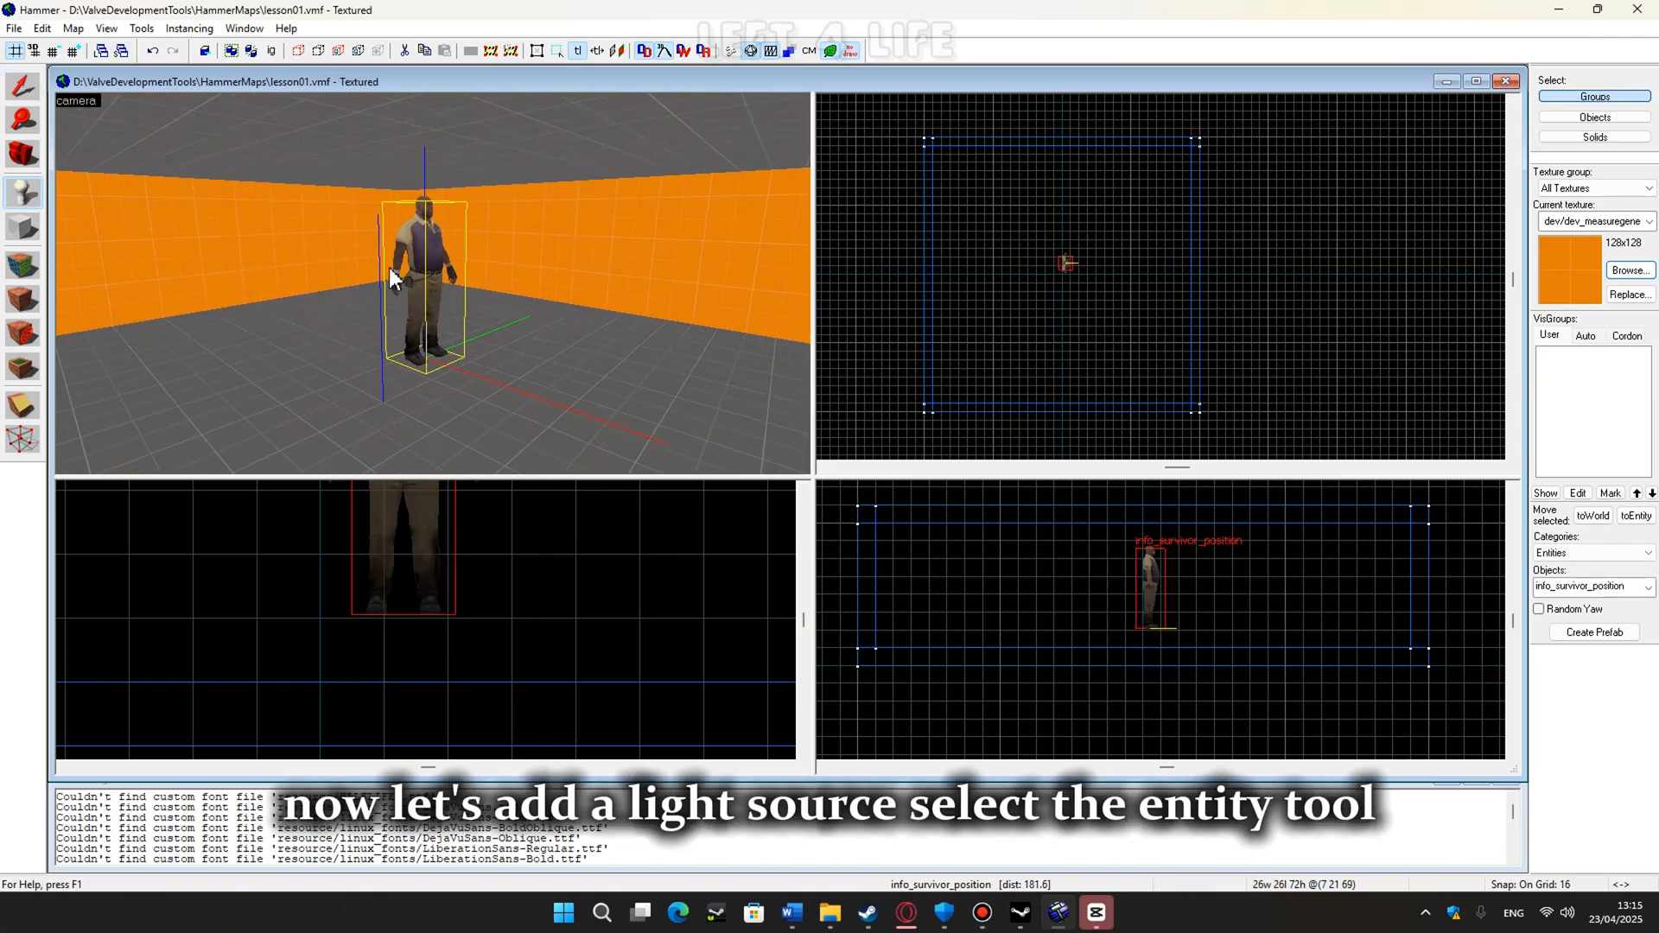
pyautogui.scroll(-2, 670, 310)
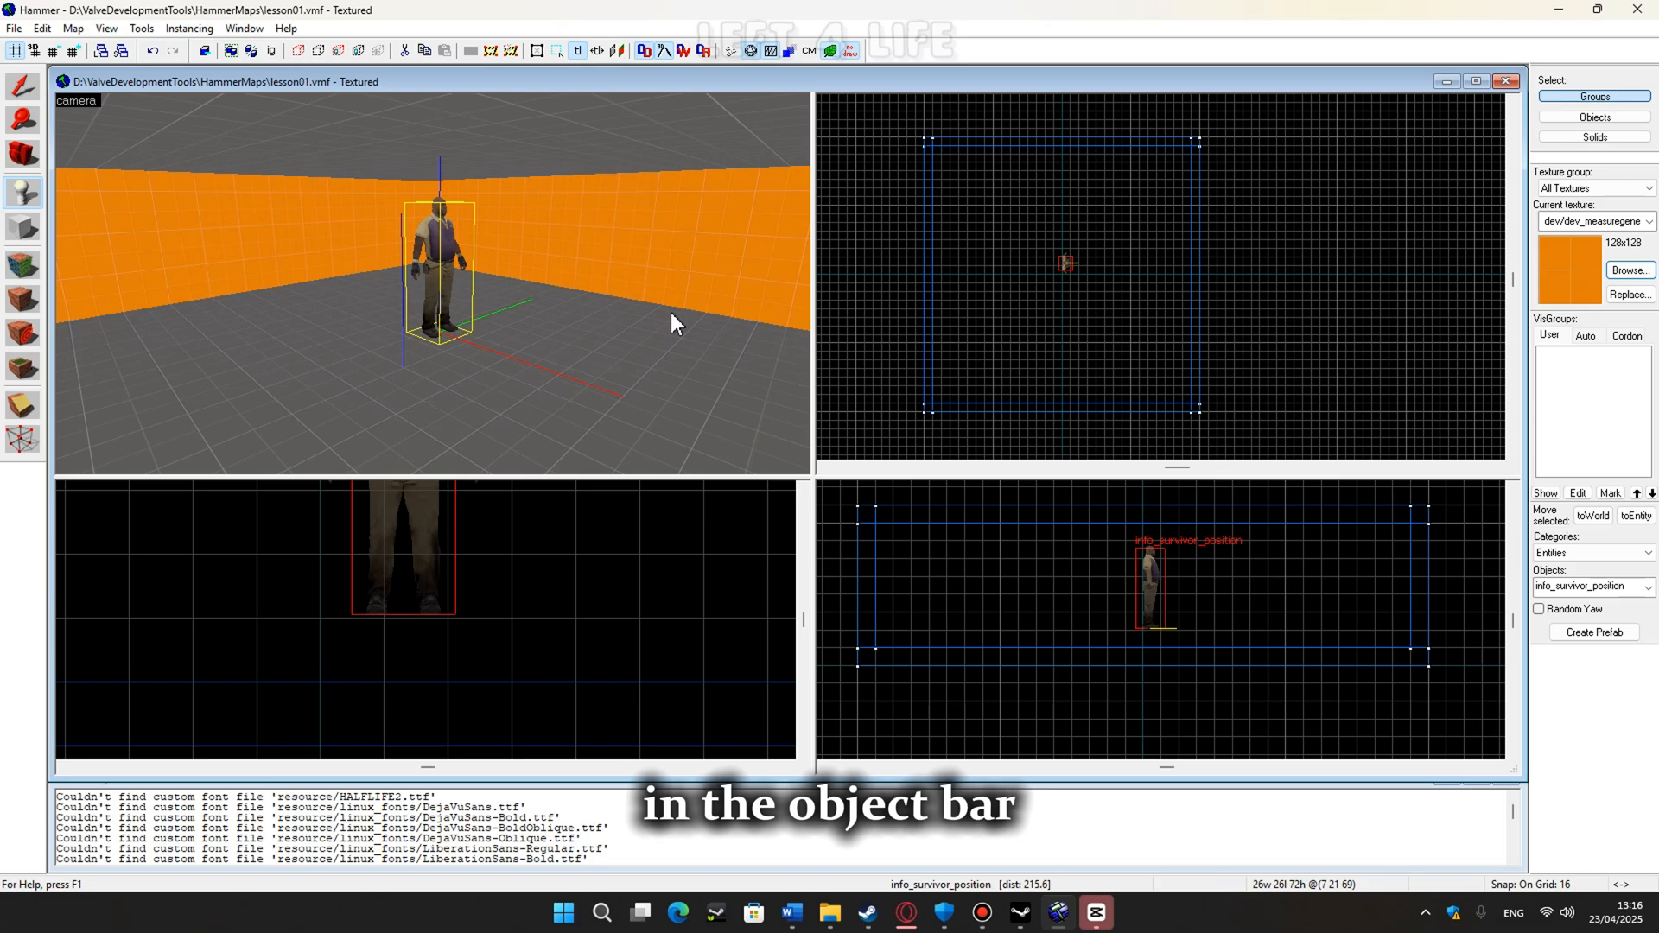
pyautogui.click(1647, 587)
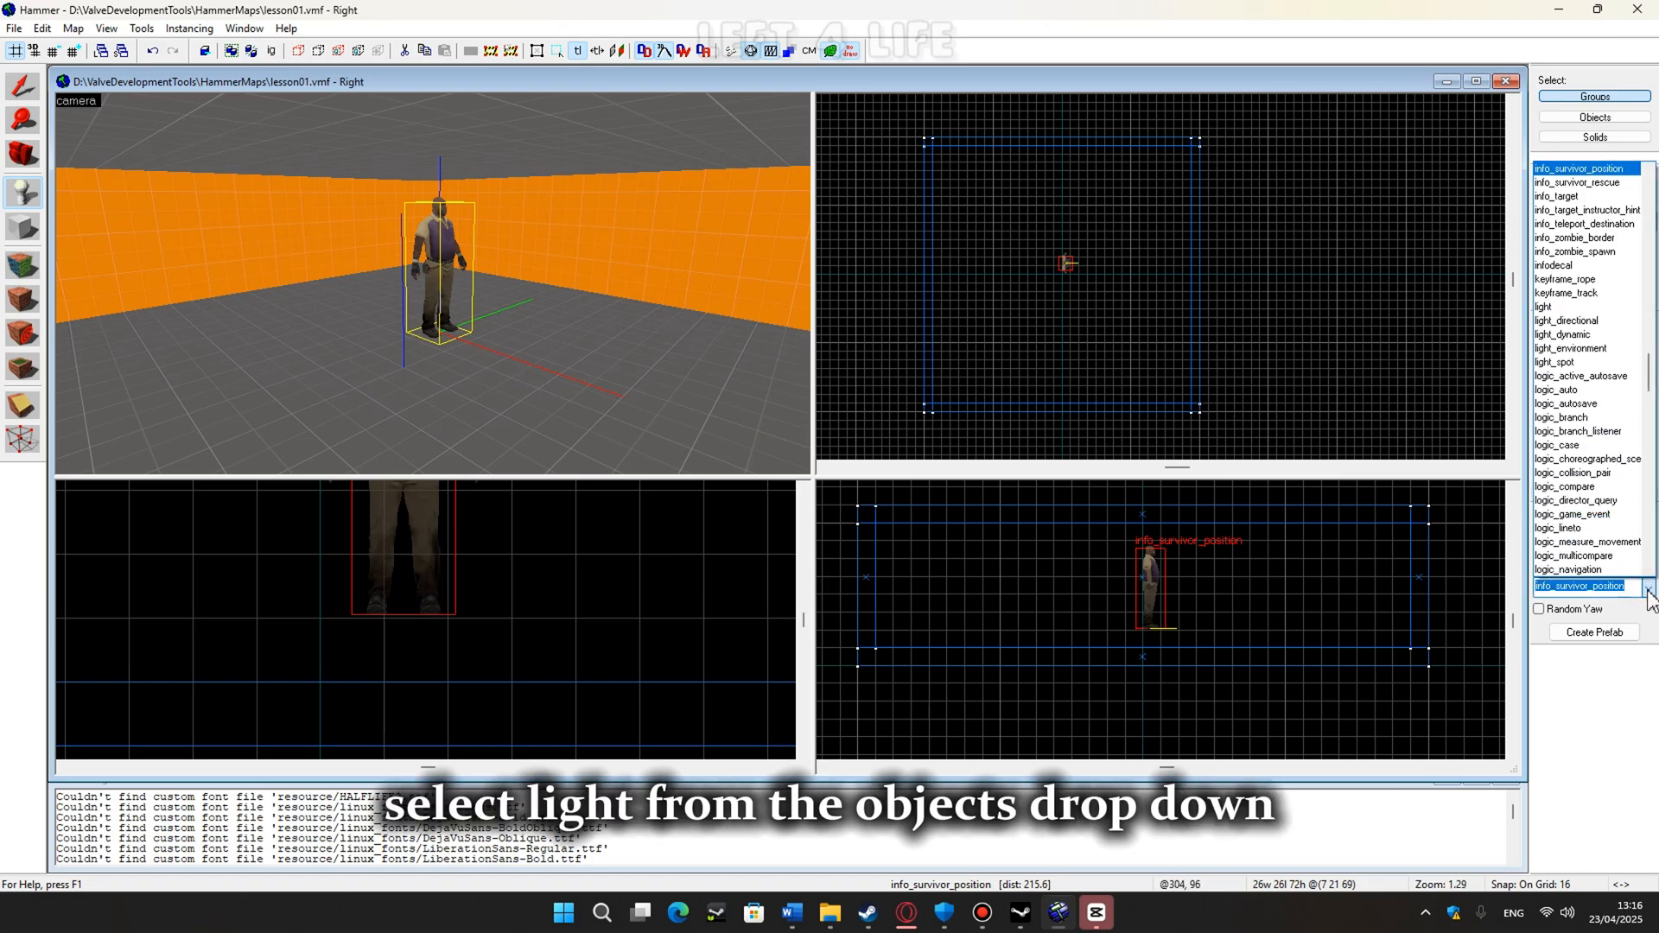
pyautogui.write('light')
pyautogui.click(1586, 171)
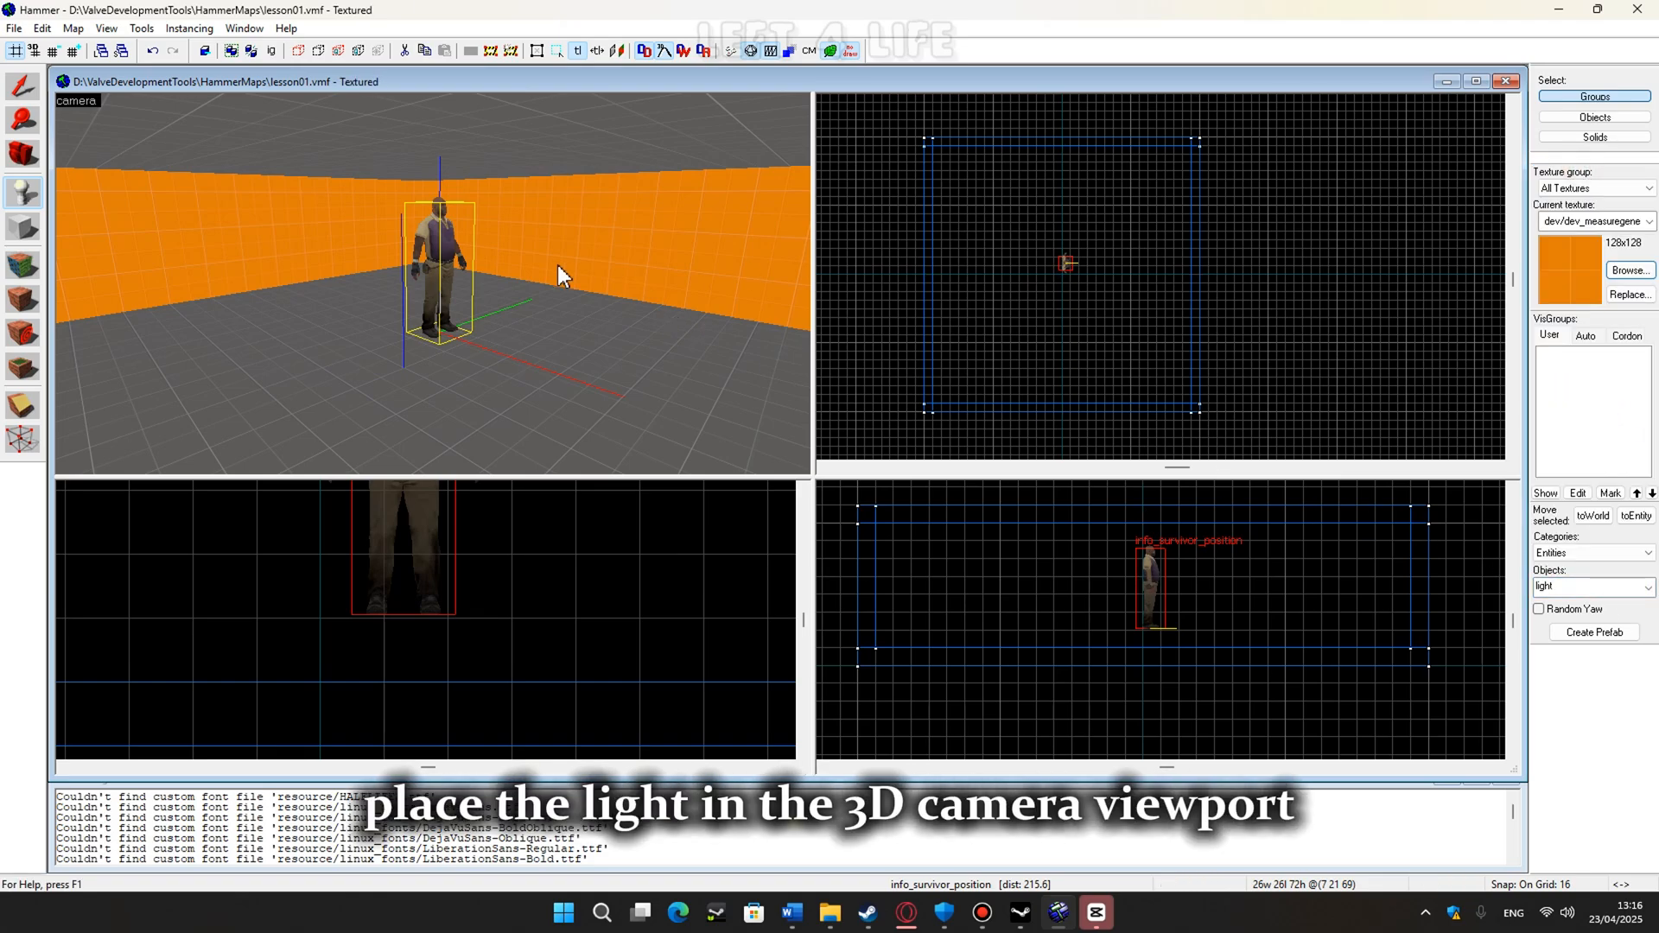
pyautogui.press('z')
pyautogui.press('w')
pyautogui.press('w')
pyautogui.press('z')
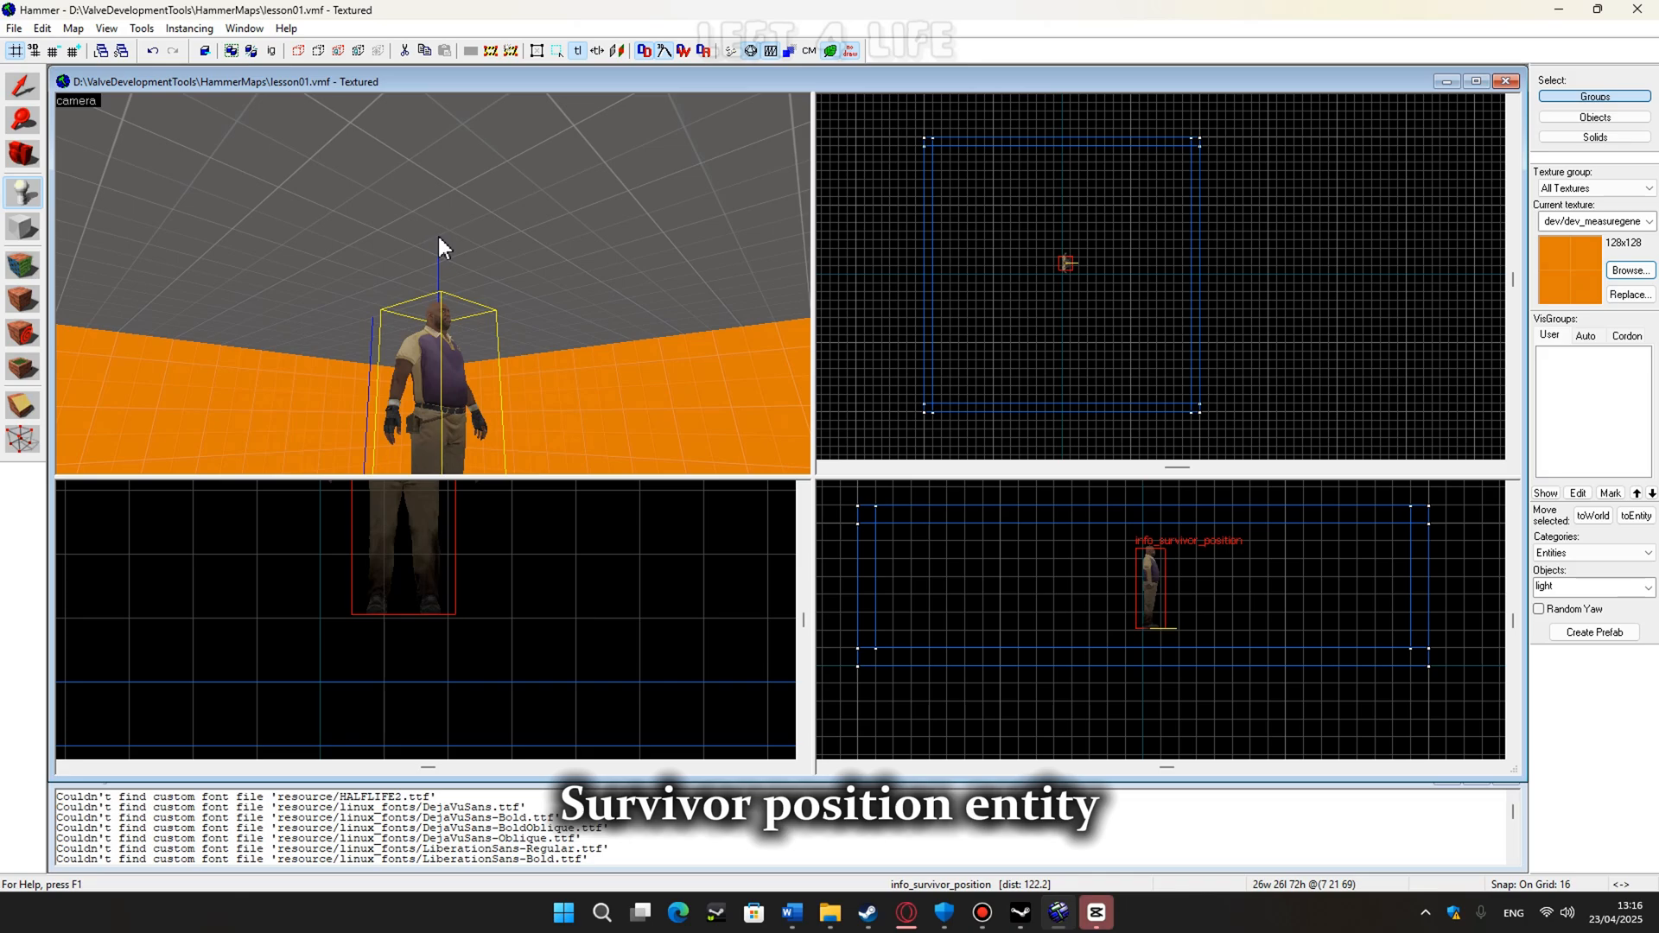
pyautogui.click(438, 244)
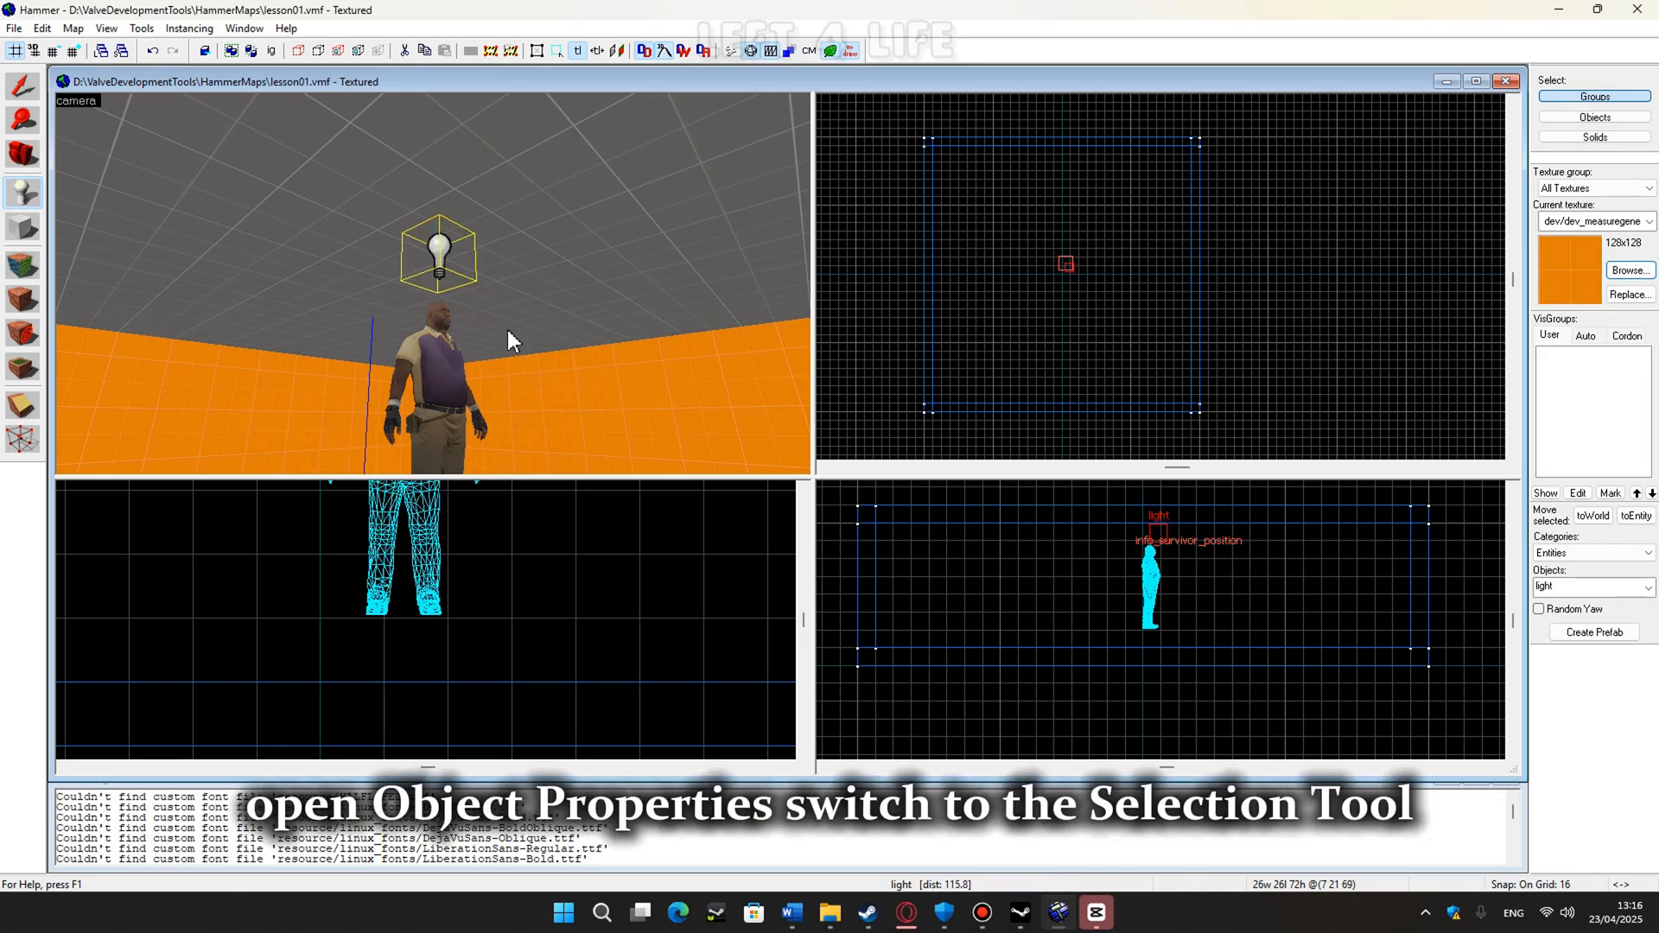
# Set the light entity's Brightness colour to a muted blue, RGB 137 171 199, apply it and close its properties.
pyautogui.click(26, 88)
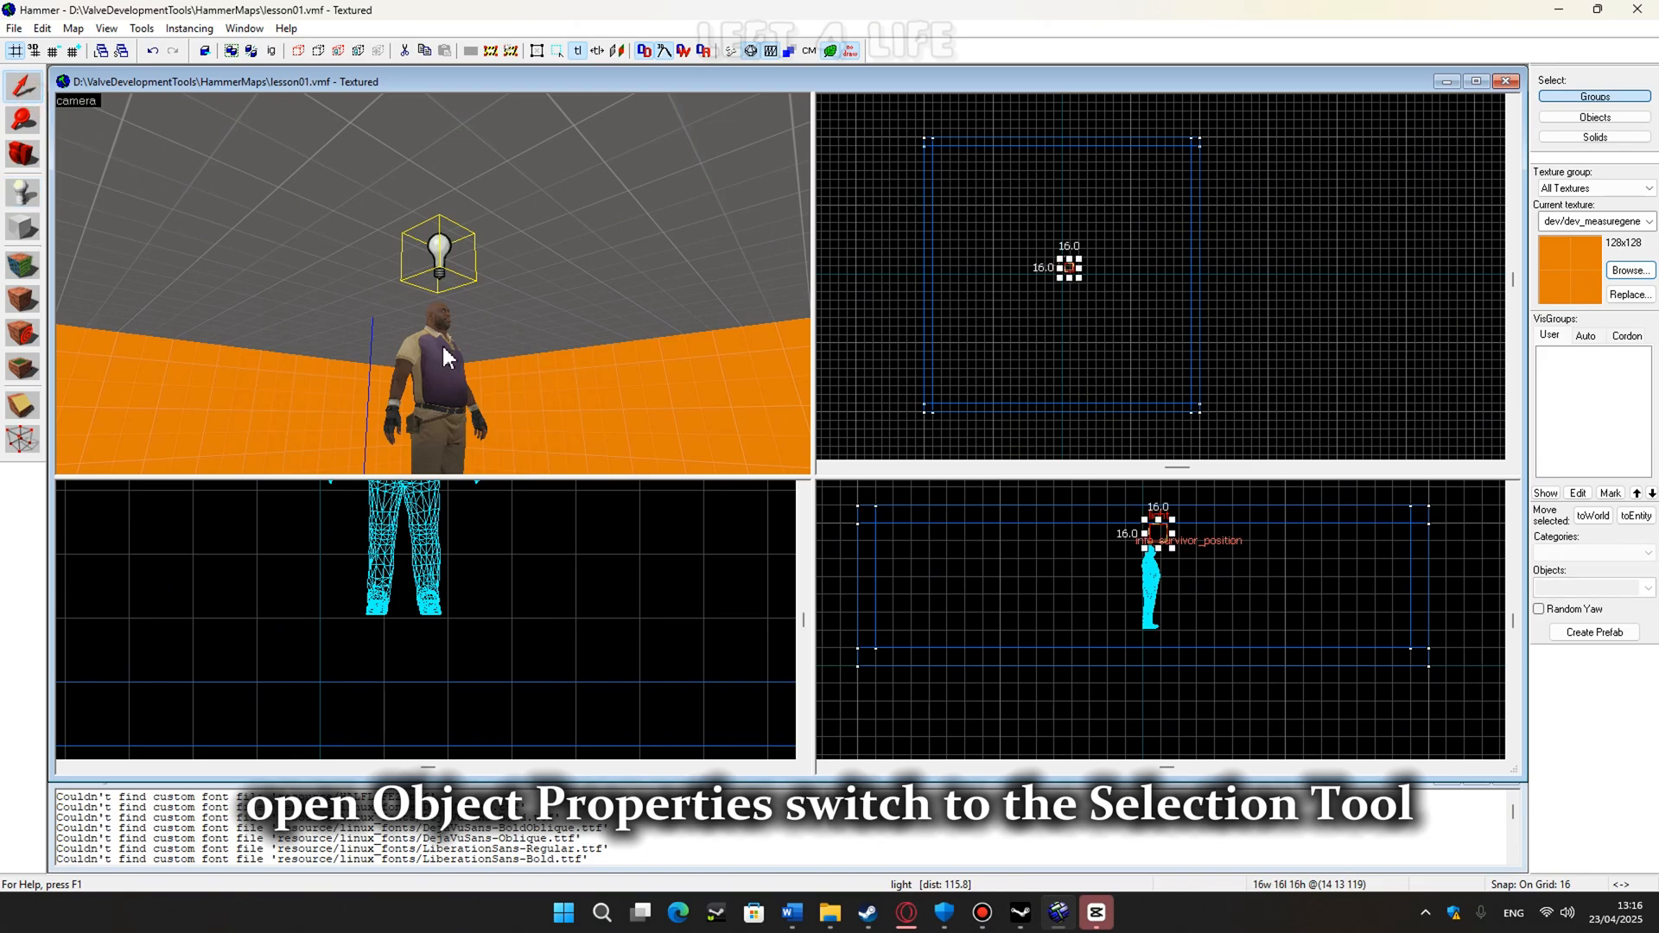
pyautogui.doubleClick(445, 259)
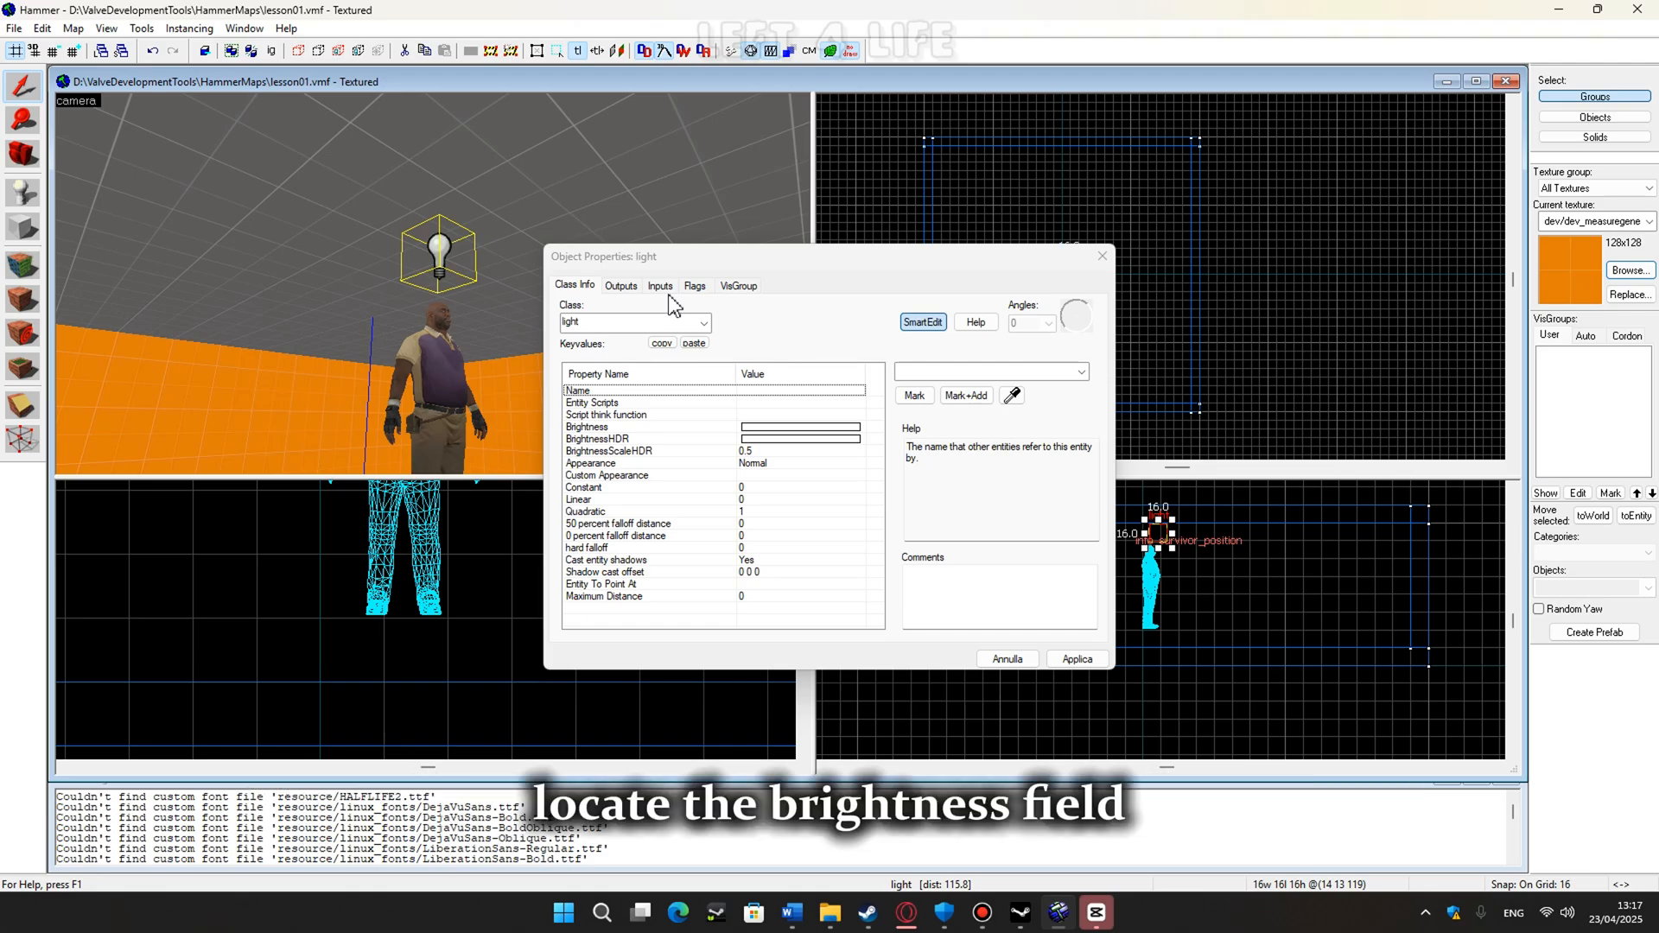
pyautogui.click(740, 427)
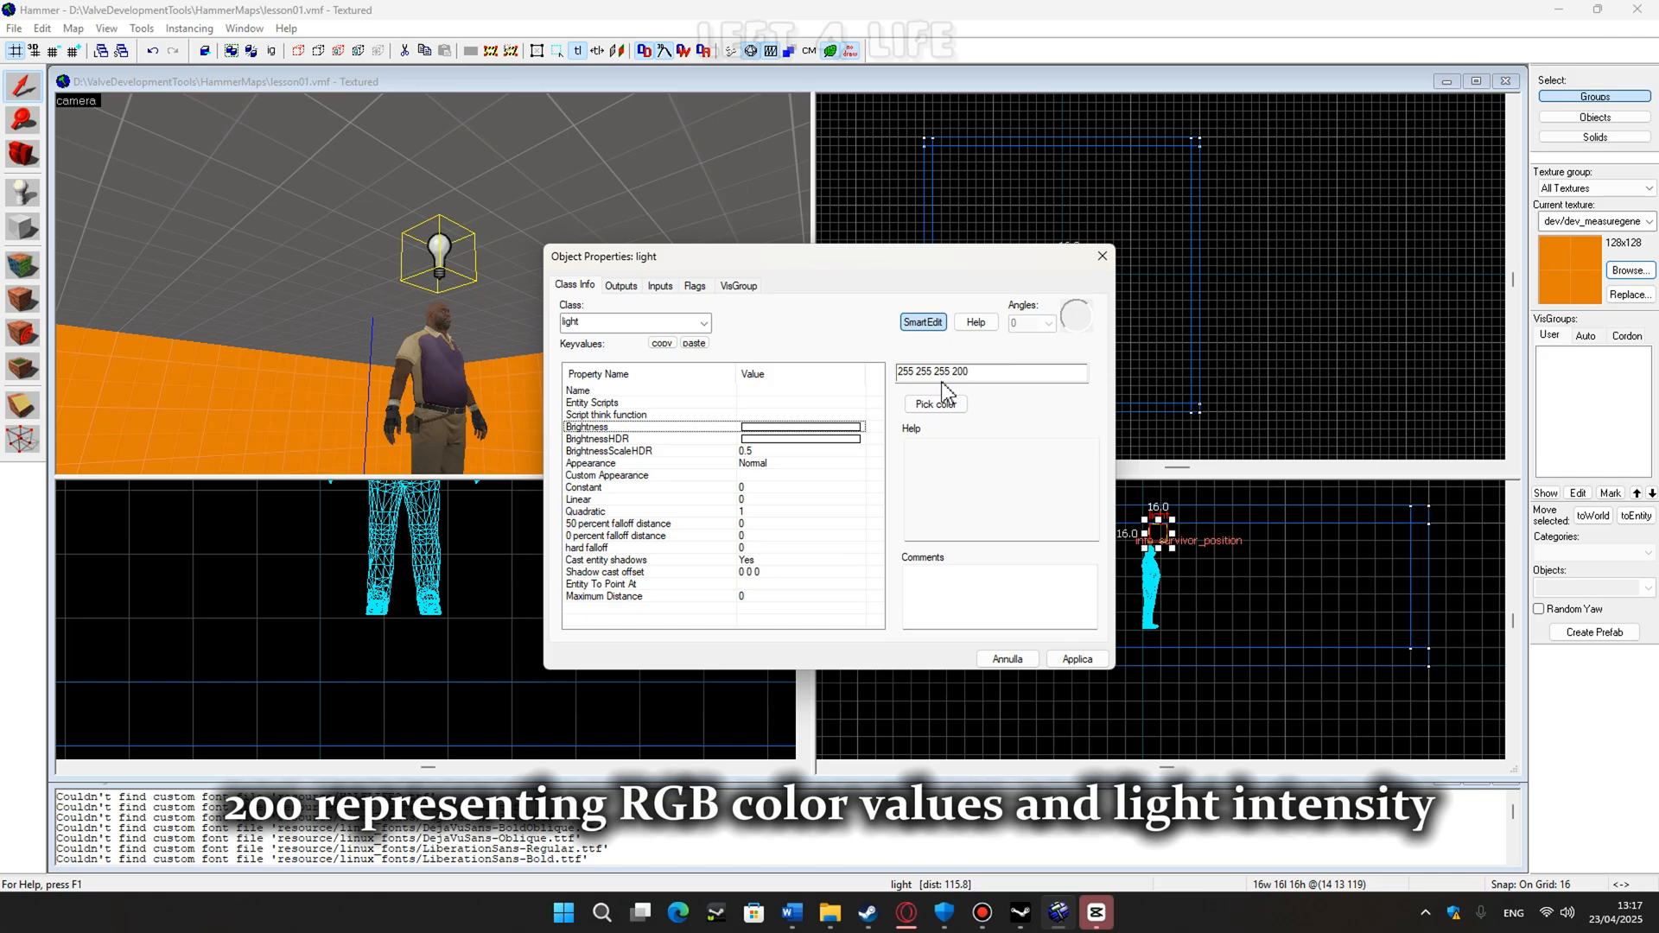
pyautogui.click(950, 404)
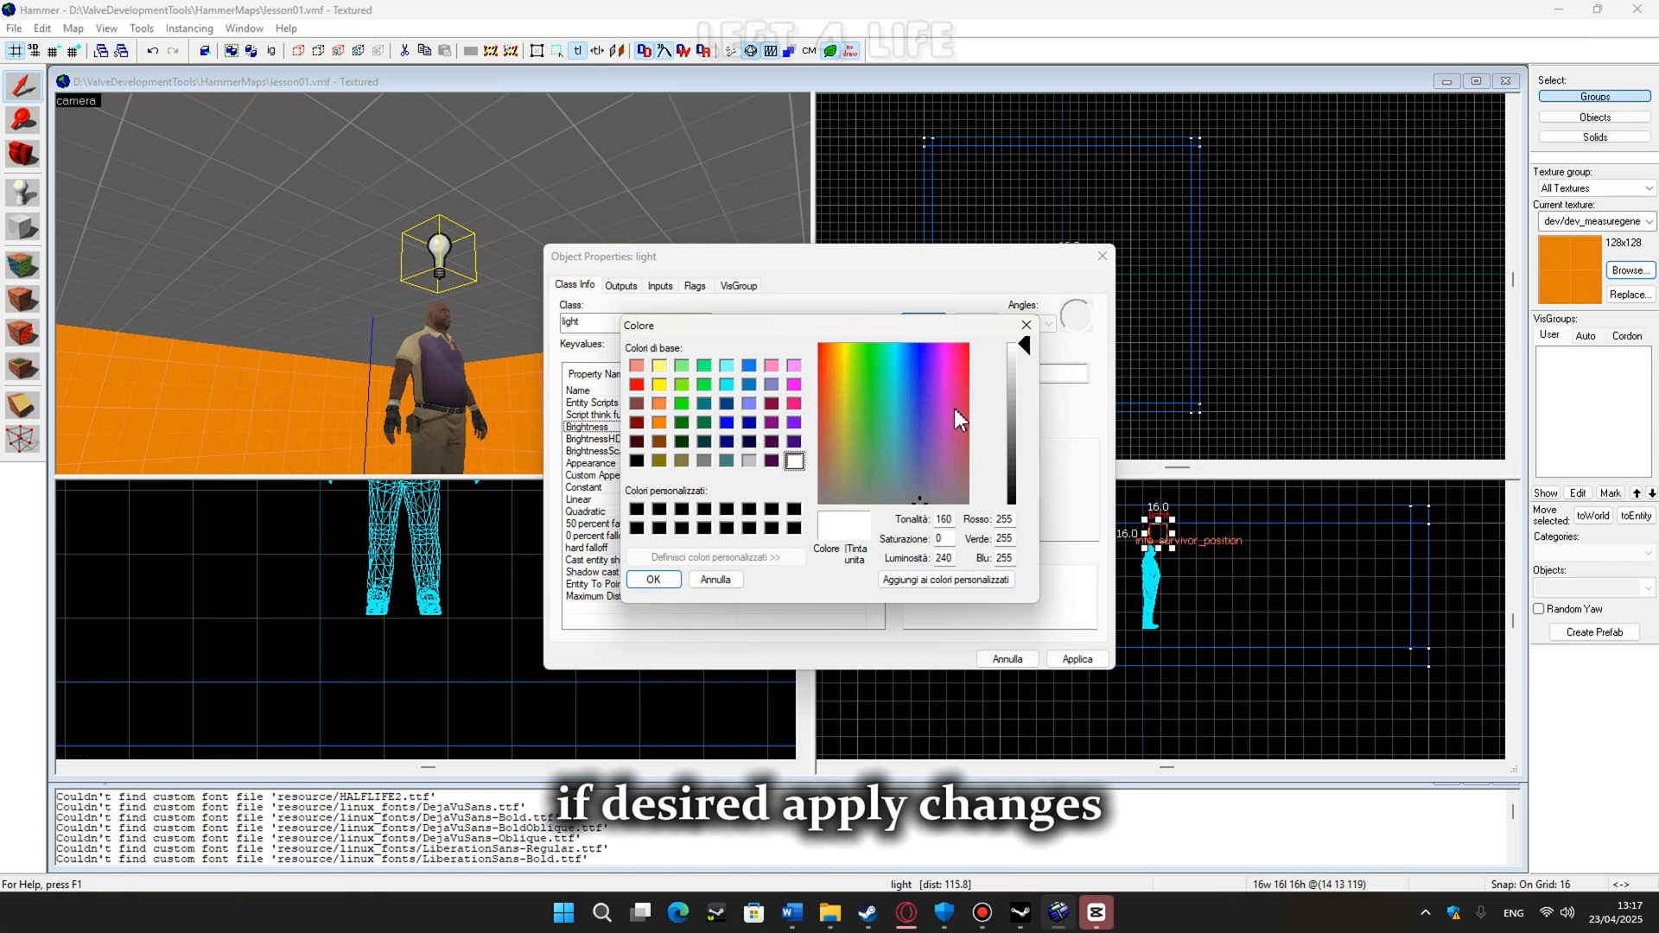
pyautogui.moveTo(953, 408); pyautogui.dragTo(906, 449)
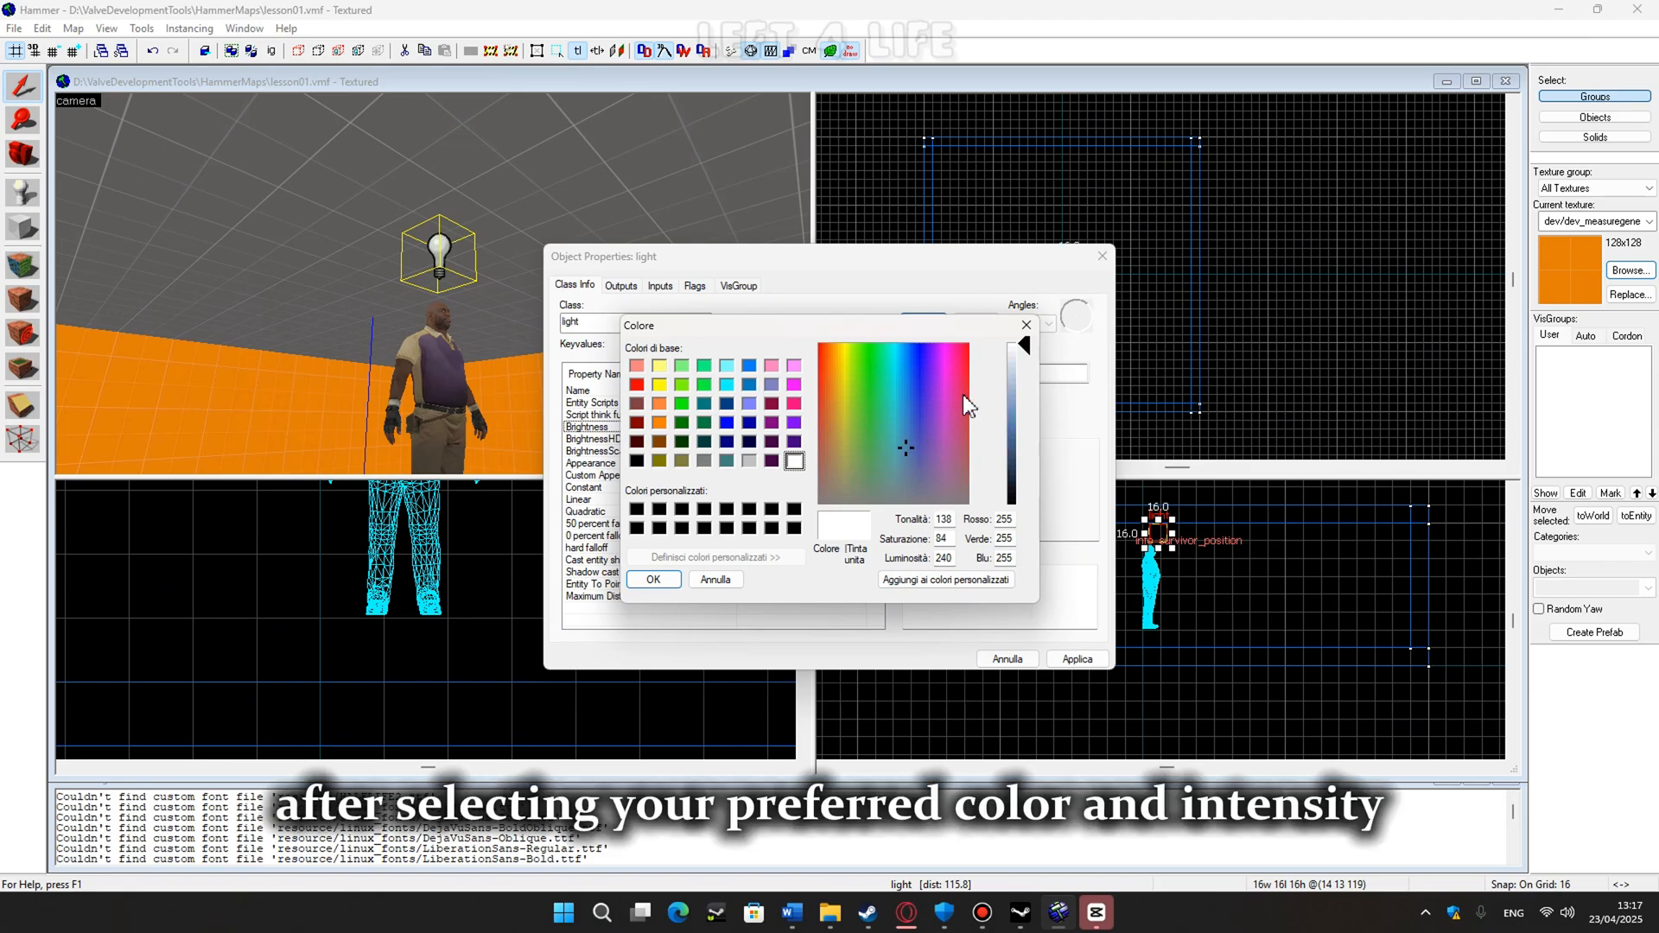
pyautogui.moveTo(1026, 359); pyautogui.dragTo(1029, 399)
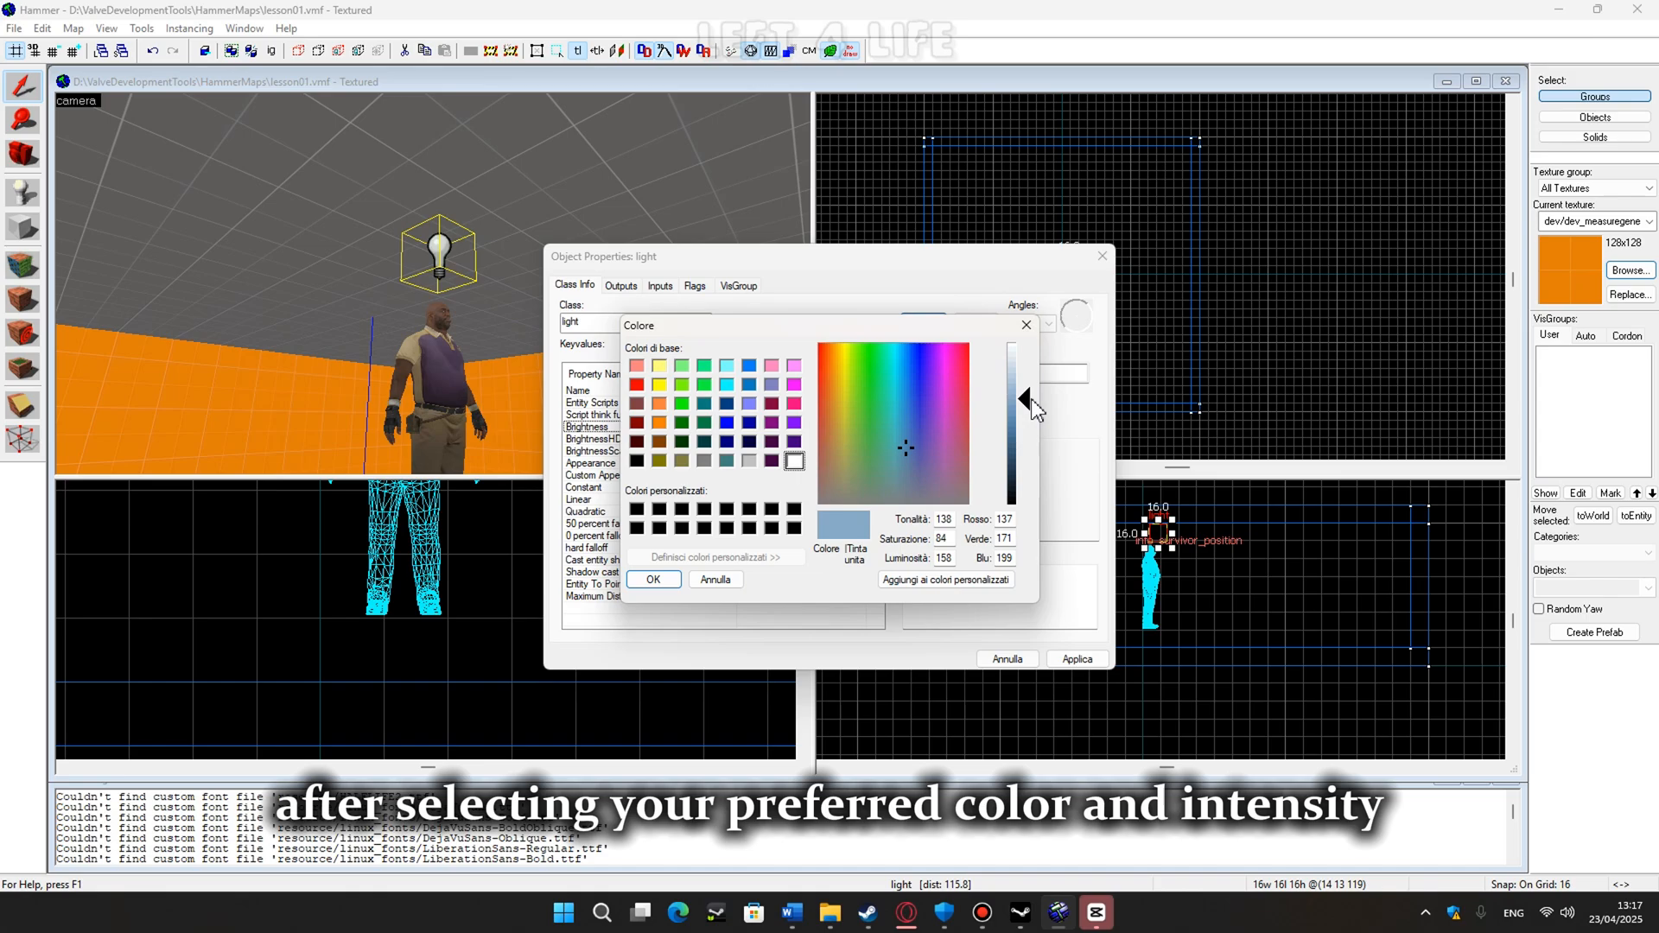
pyautogui.click(653, 578)
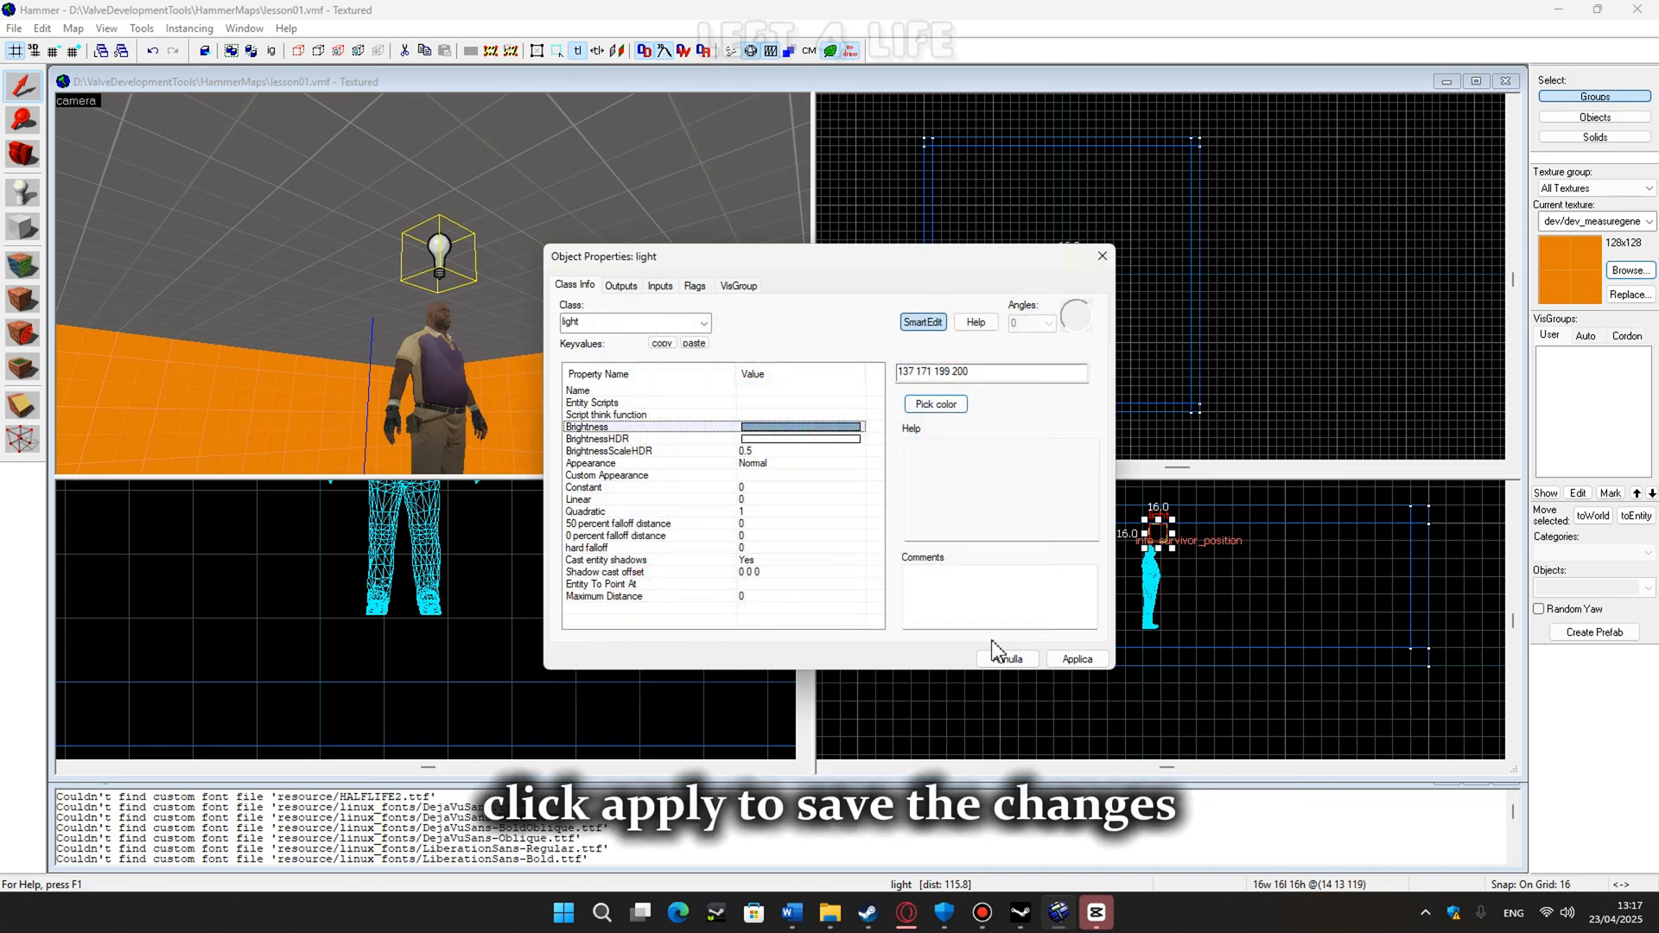
pyautogui.click(1079, 660)
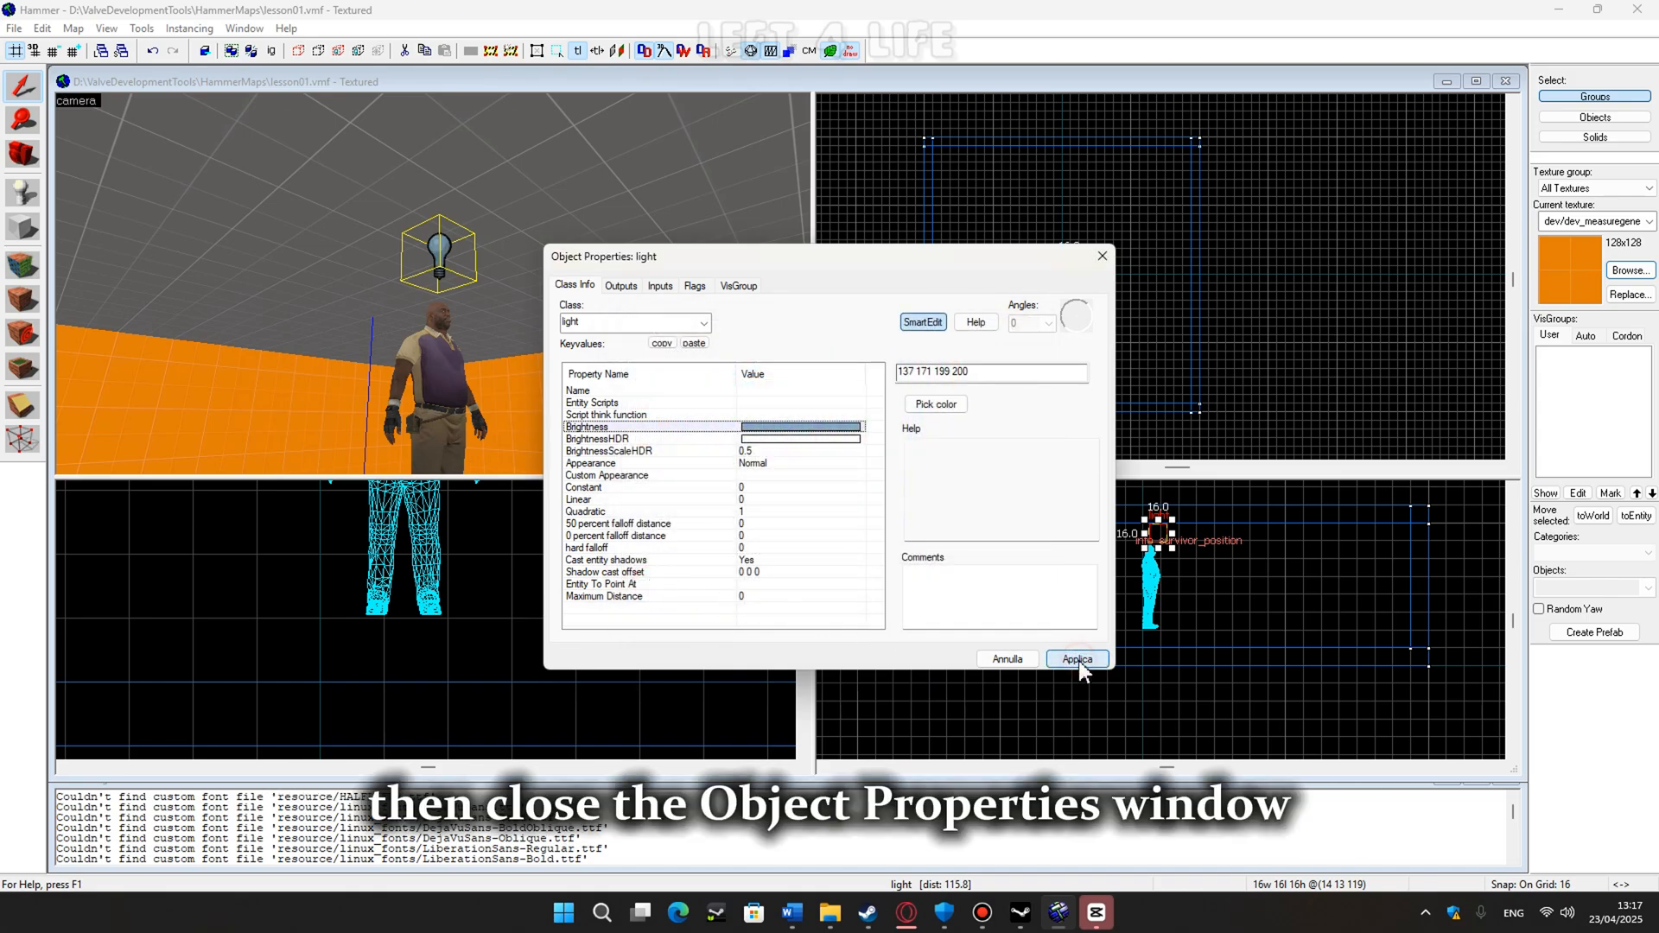
pyautogui.click(1102, 256)
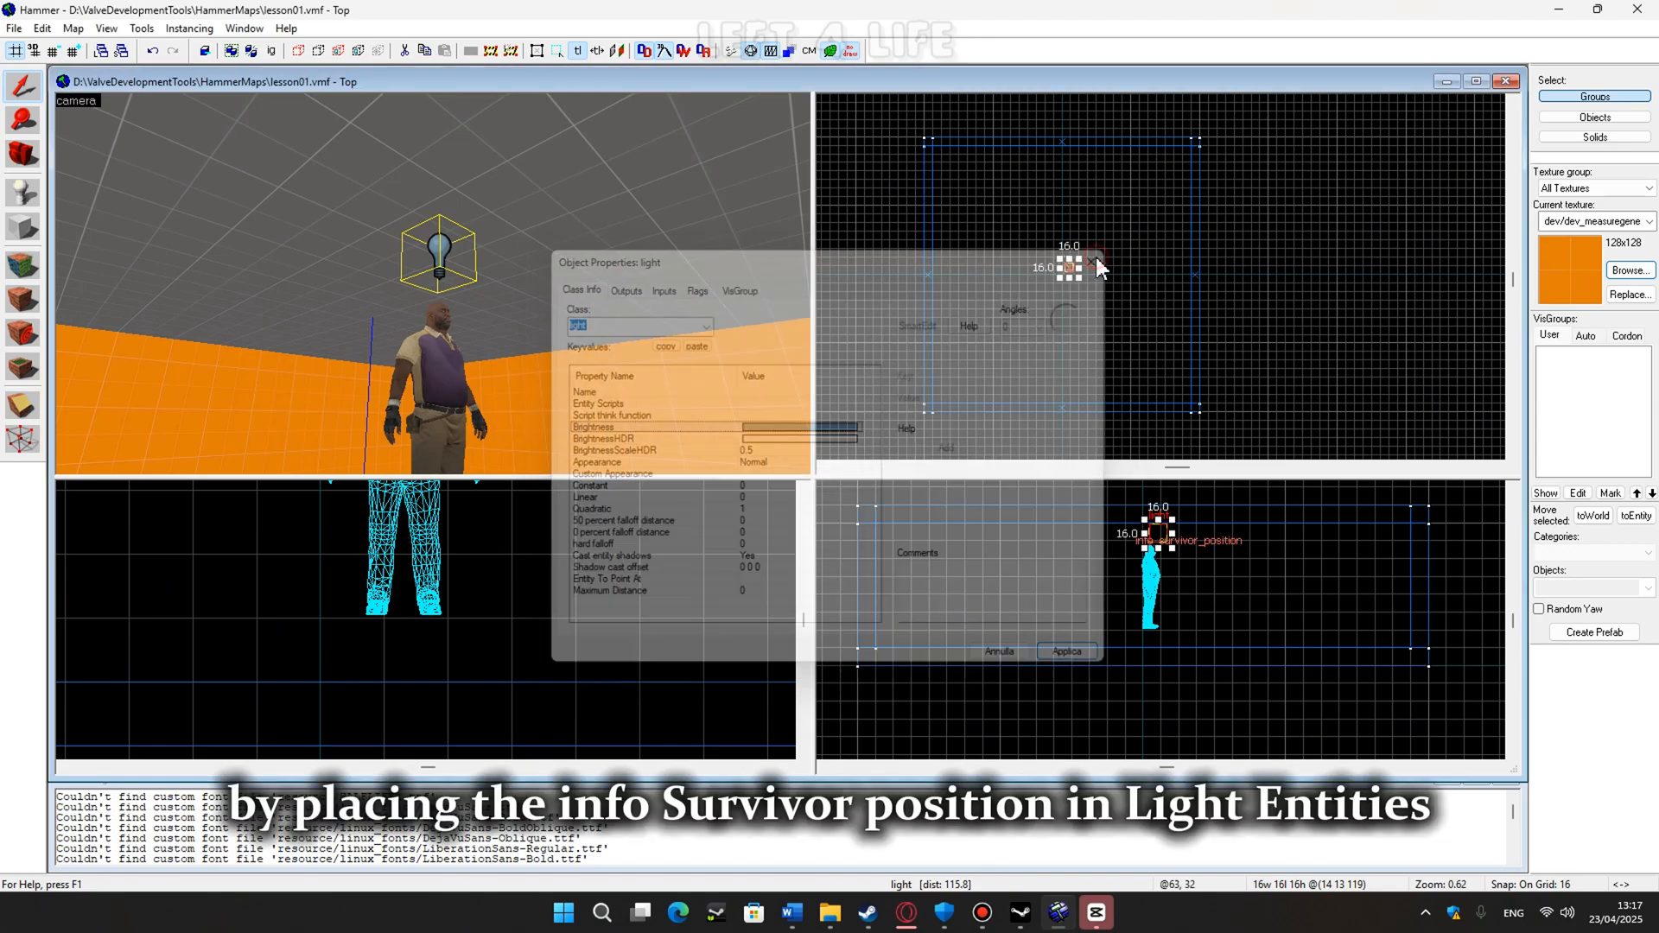
# Examine the survivor model and the light entity above its head from several angles in the 3D view.
pyautogui.press('z')
pyautogui.press('d')
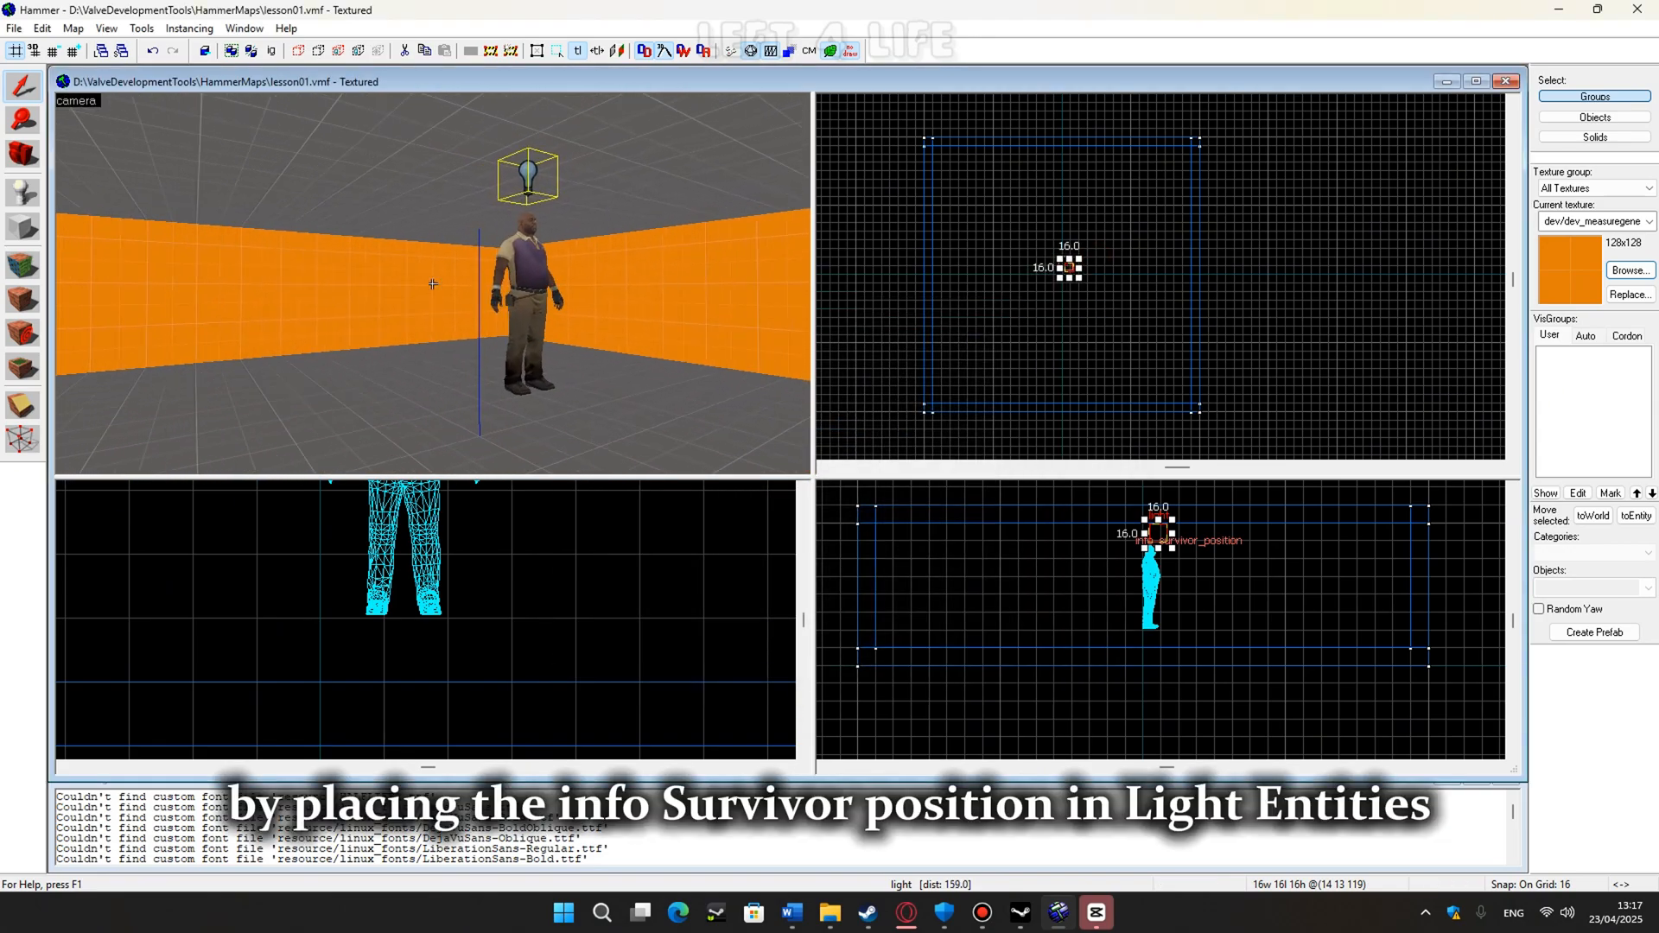
pyautogui.press('s')
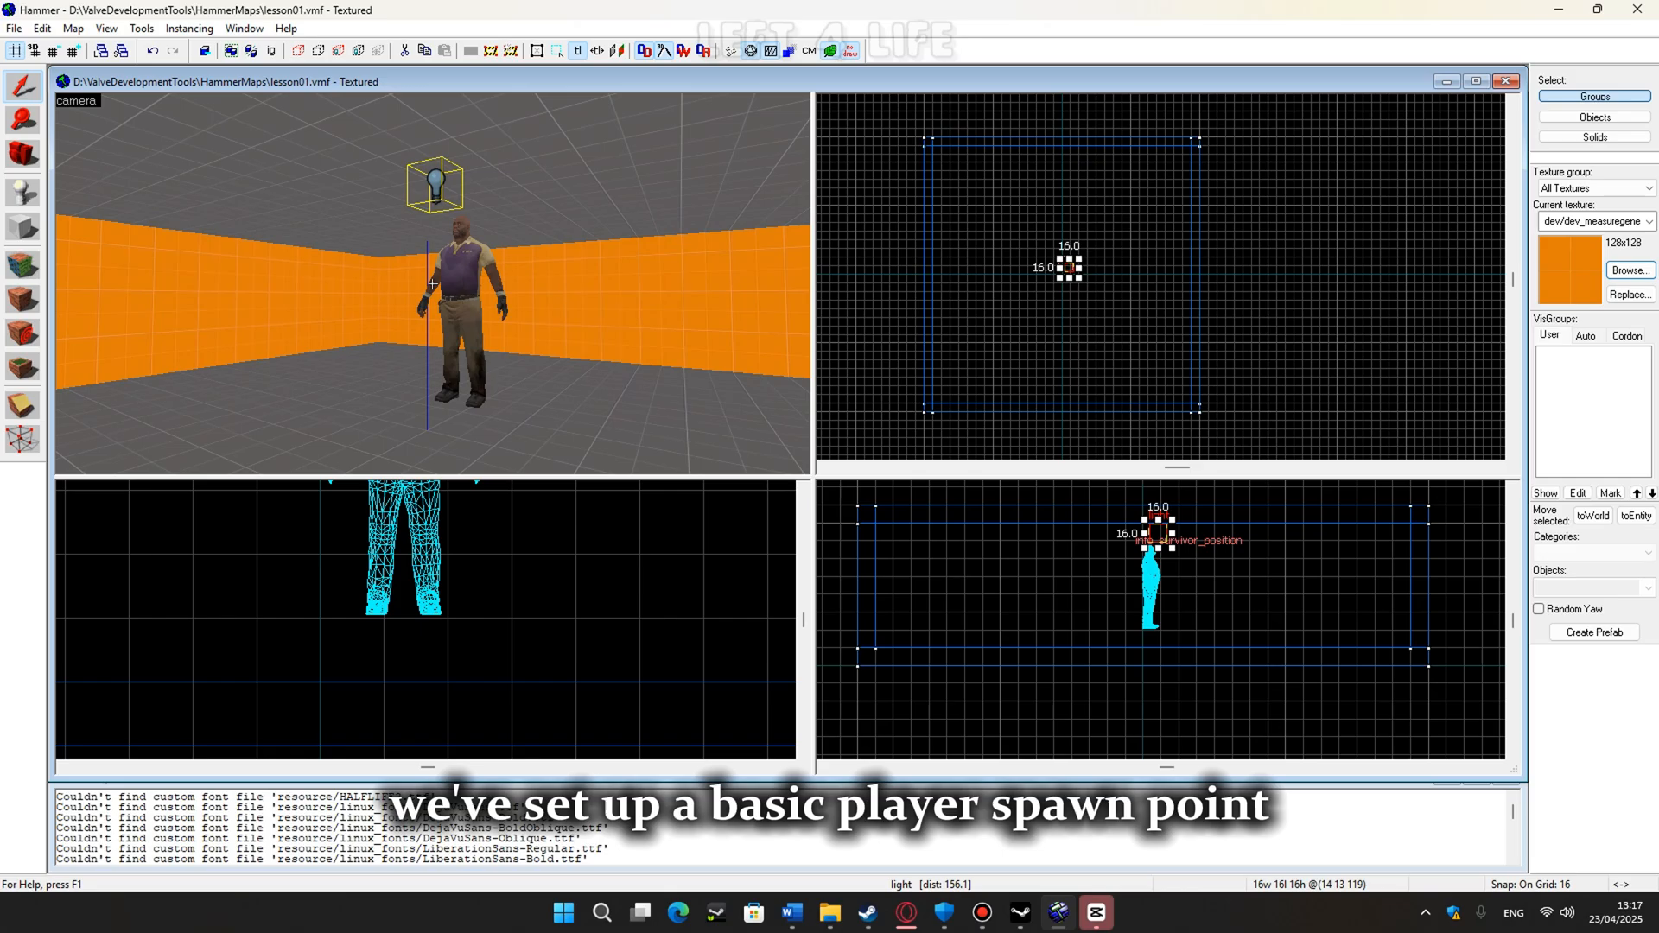
pyautogui.press('z')
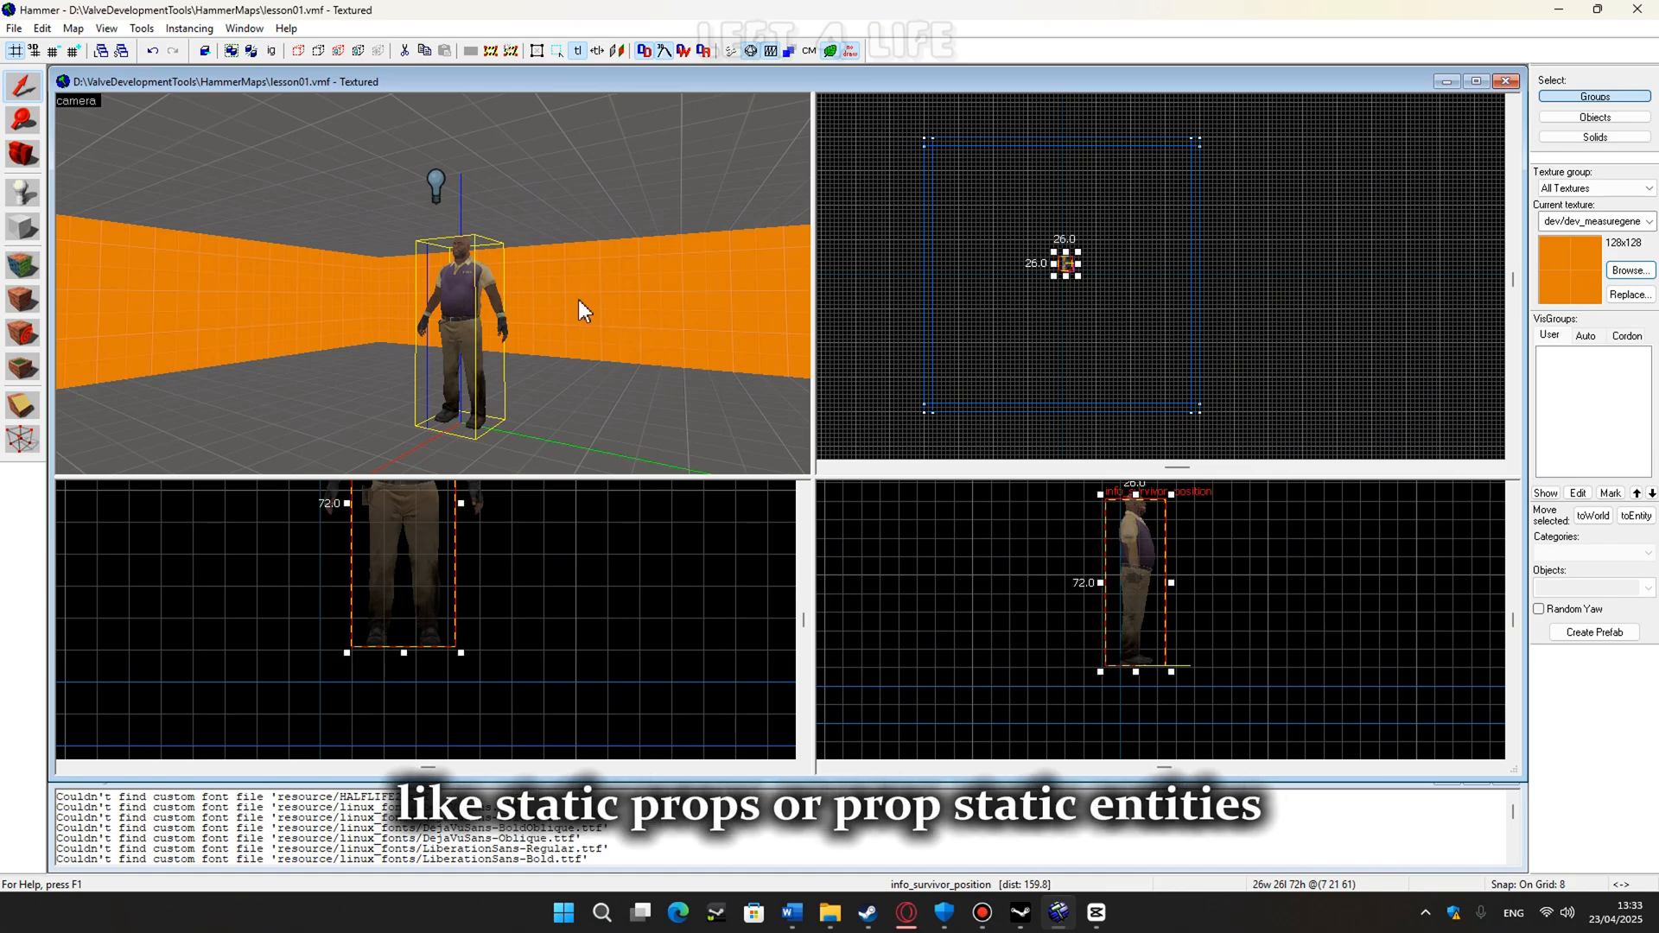
pyautogui.press('z')
pyautogui.press('a')
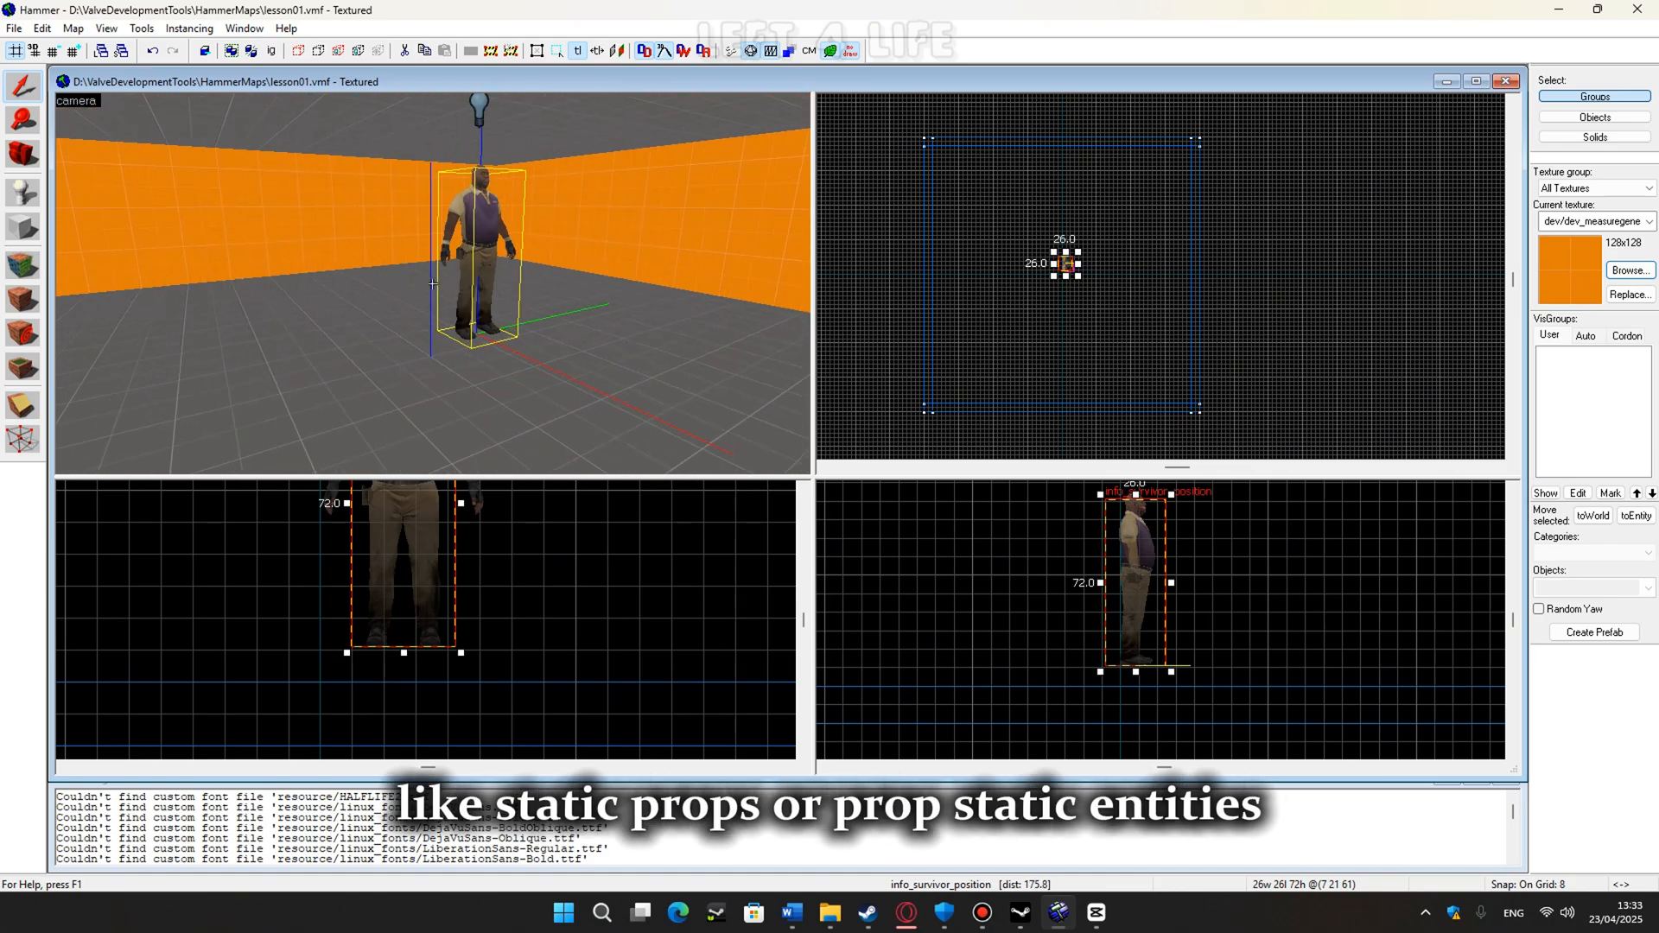
pyautogui.press('a')
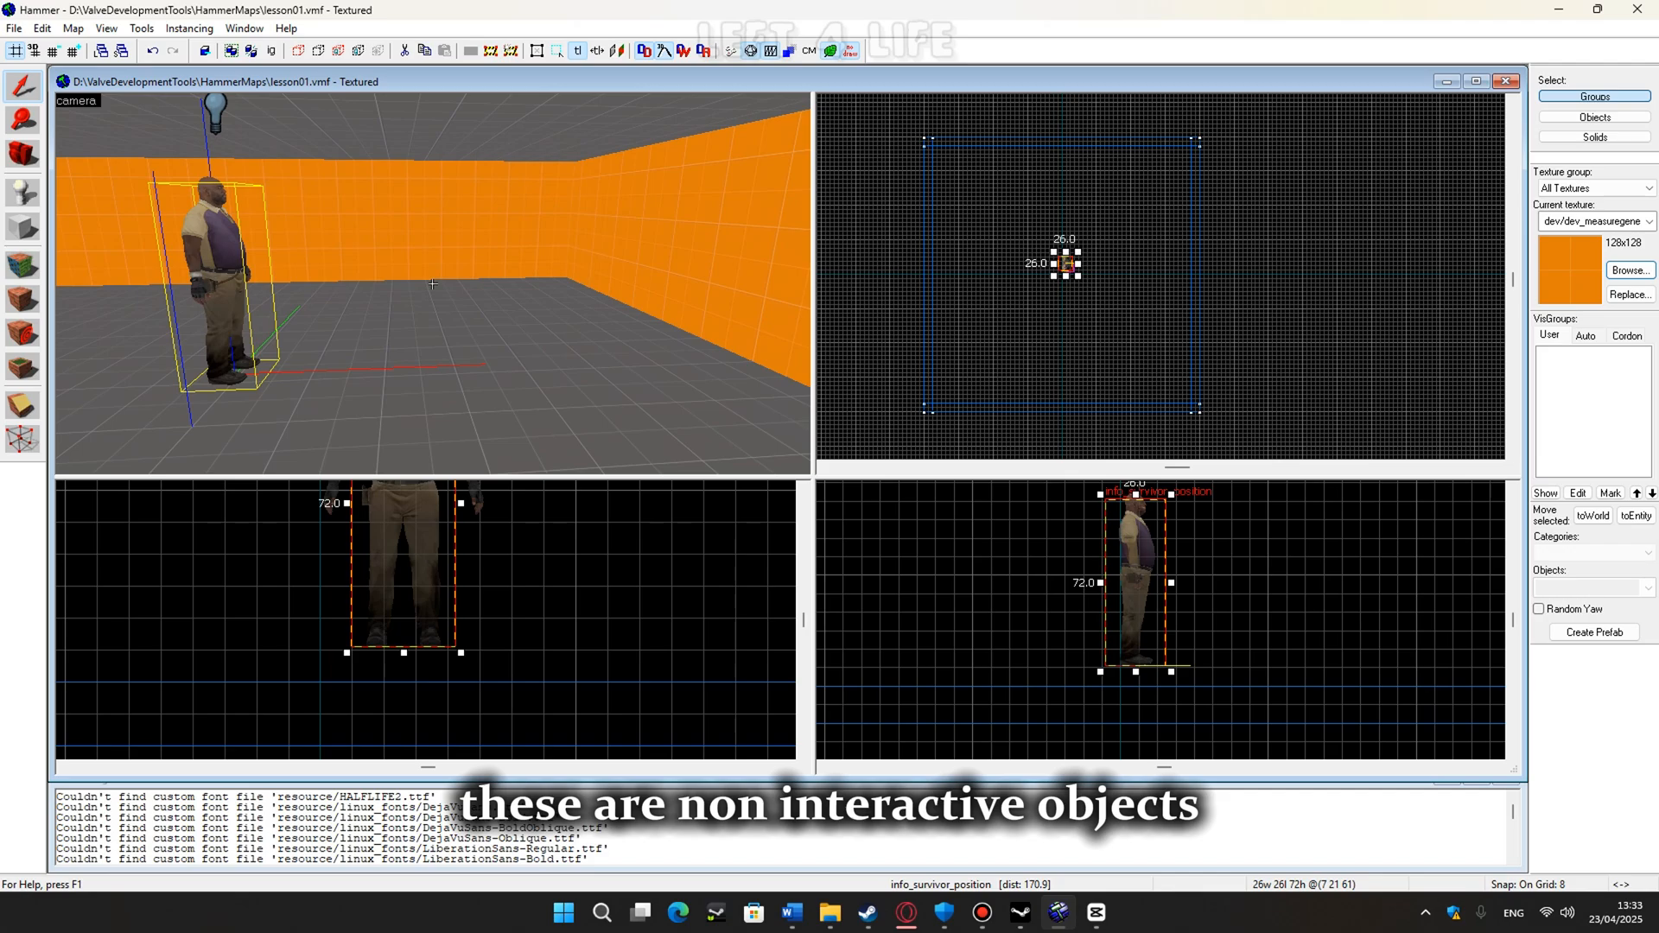
pyautogui.press('z')
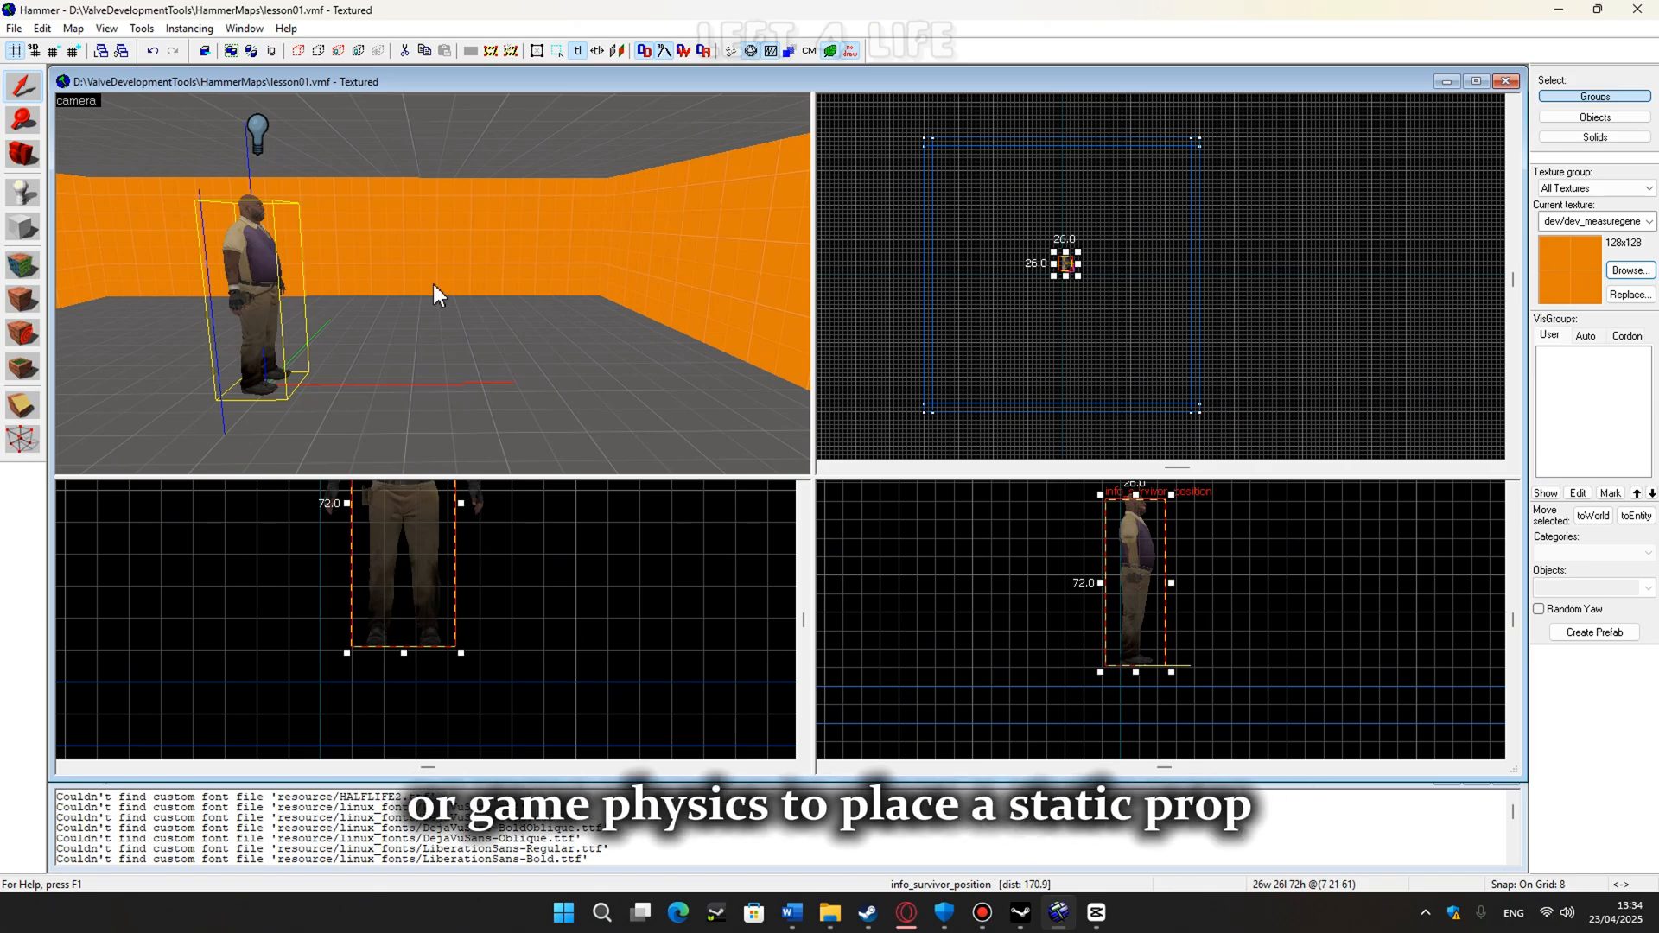
# Place a prop_static entity on the floor a short distance in front of the survivor model.
pyautogui.click(38, 192)
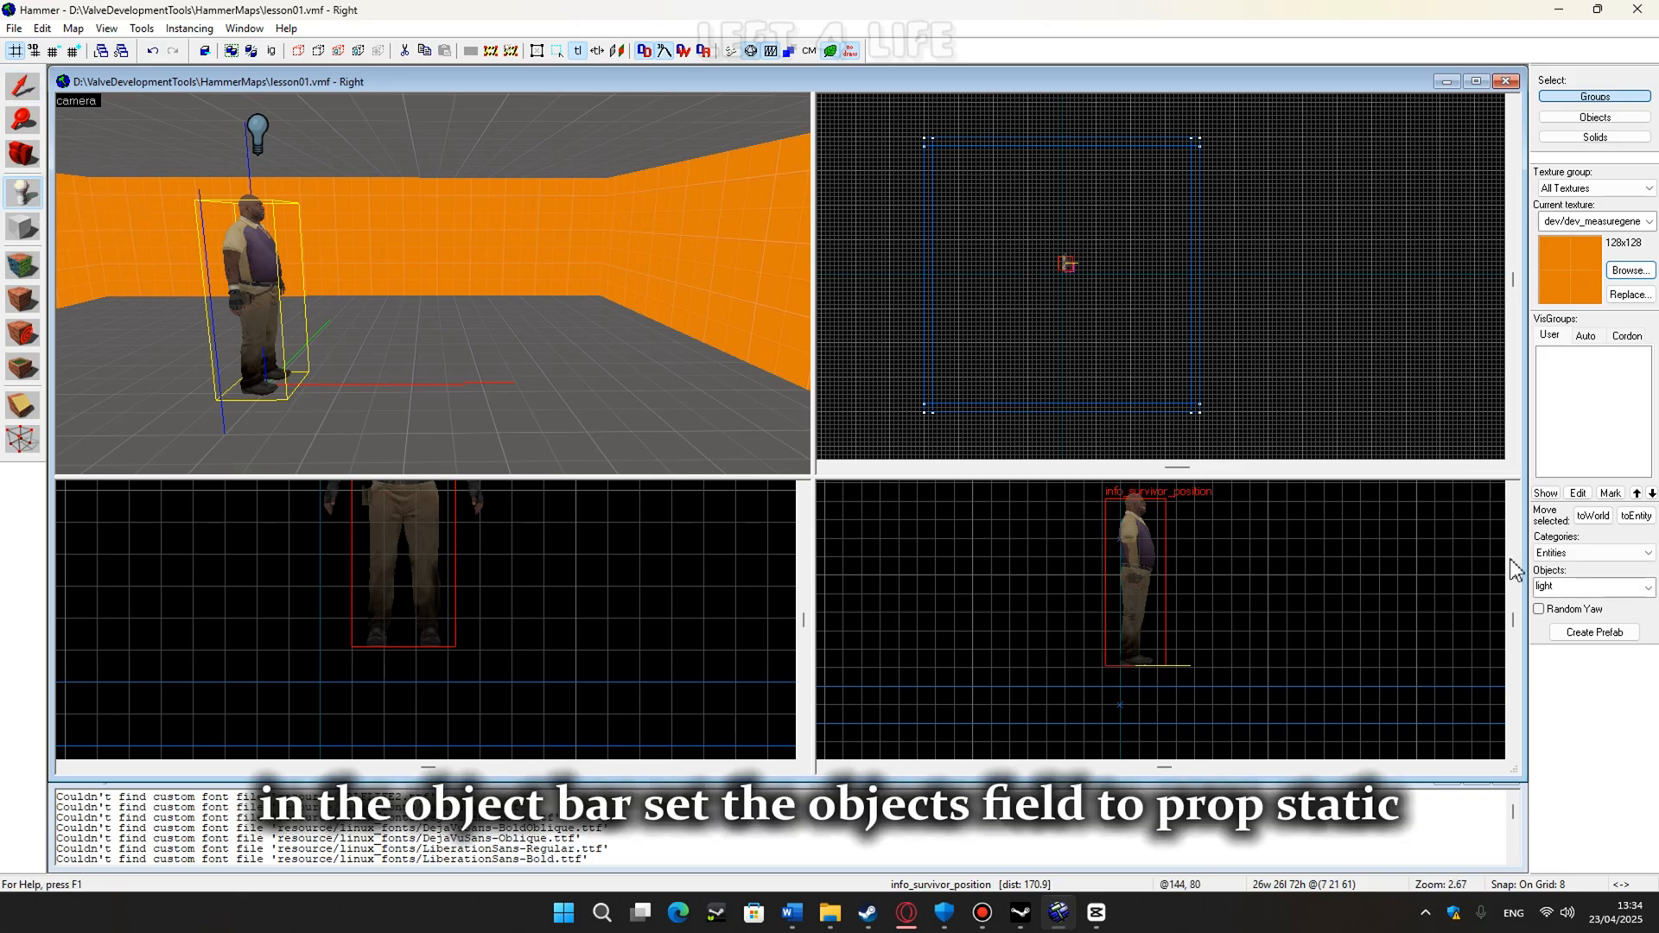
pyautogui.click(1628, 591)
pyautogui.write('prop')
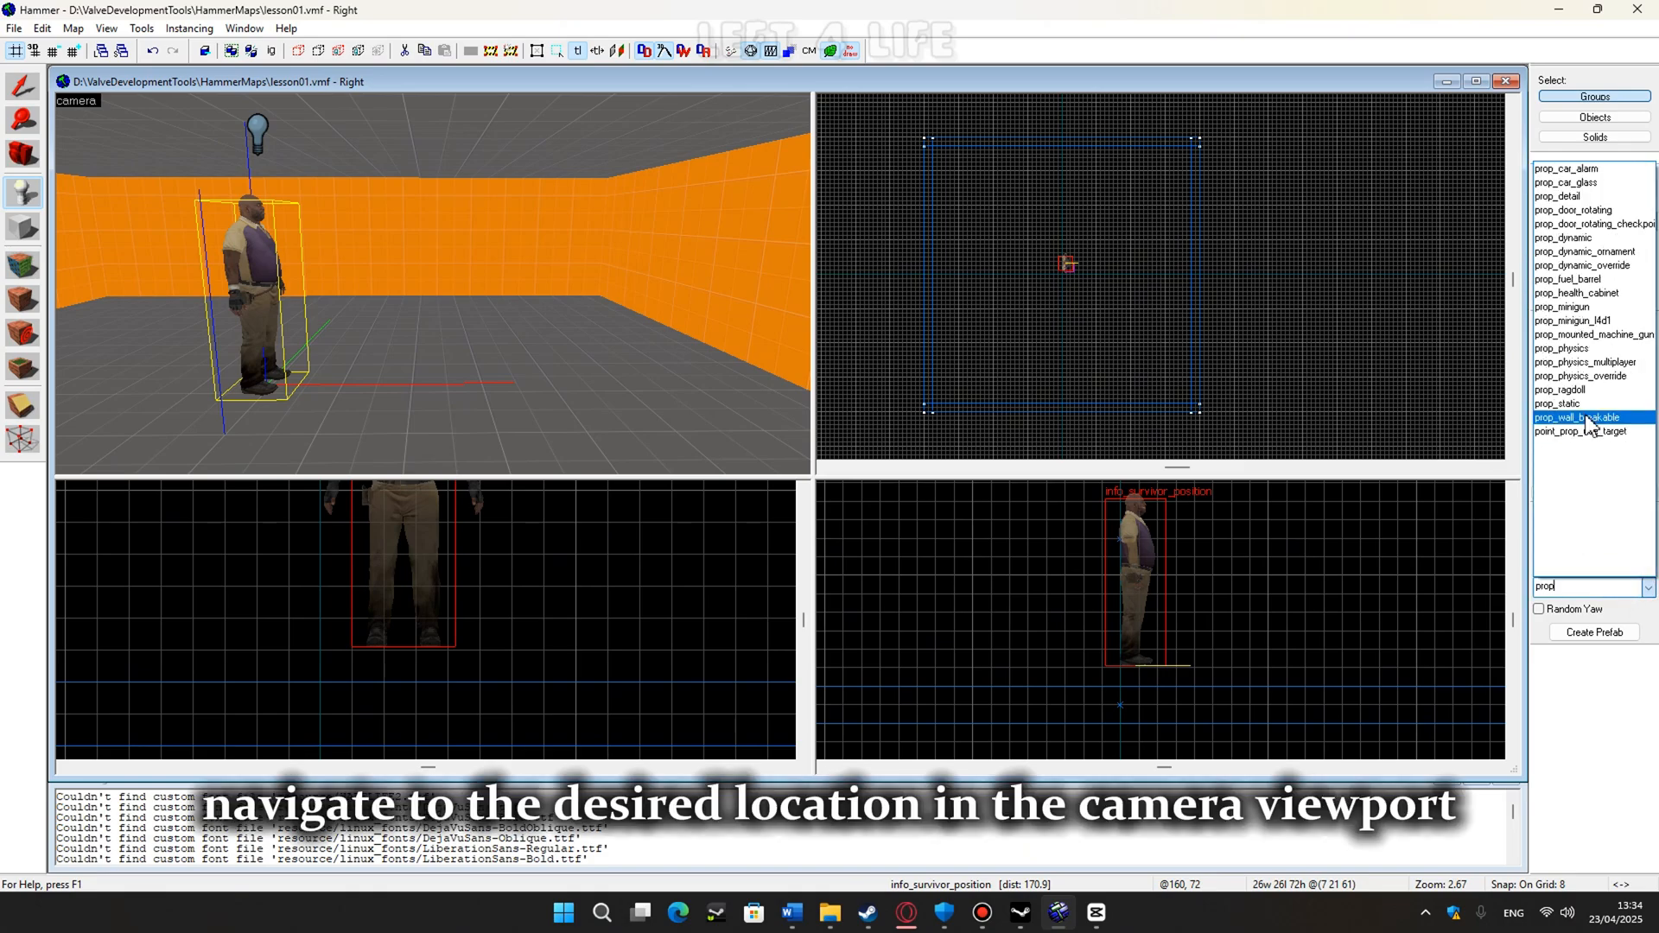
pyautogui.click(1558, 403)
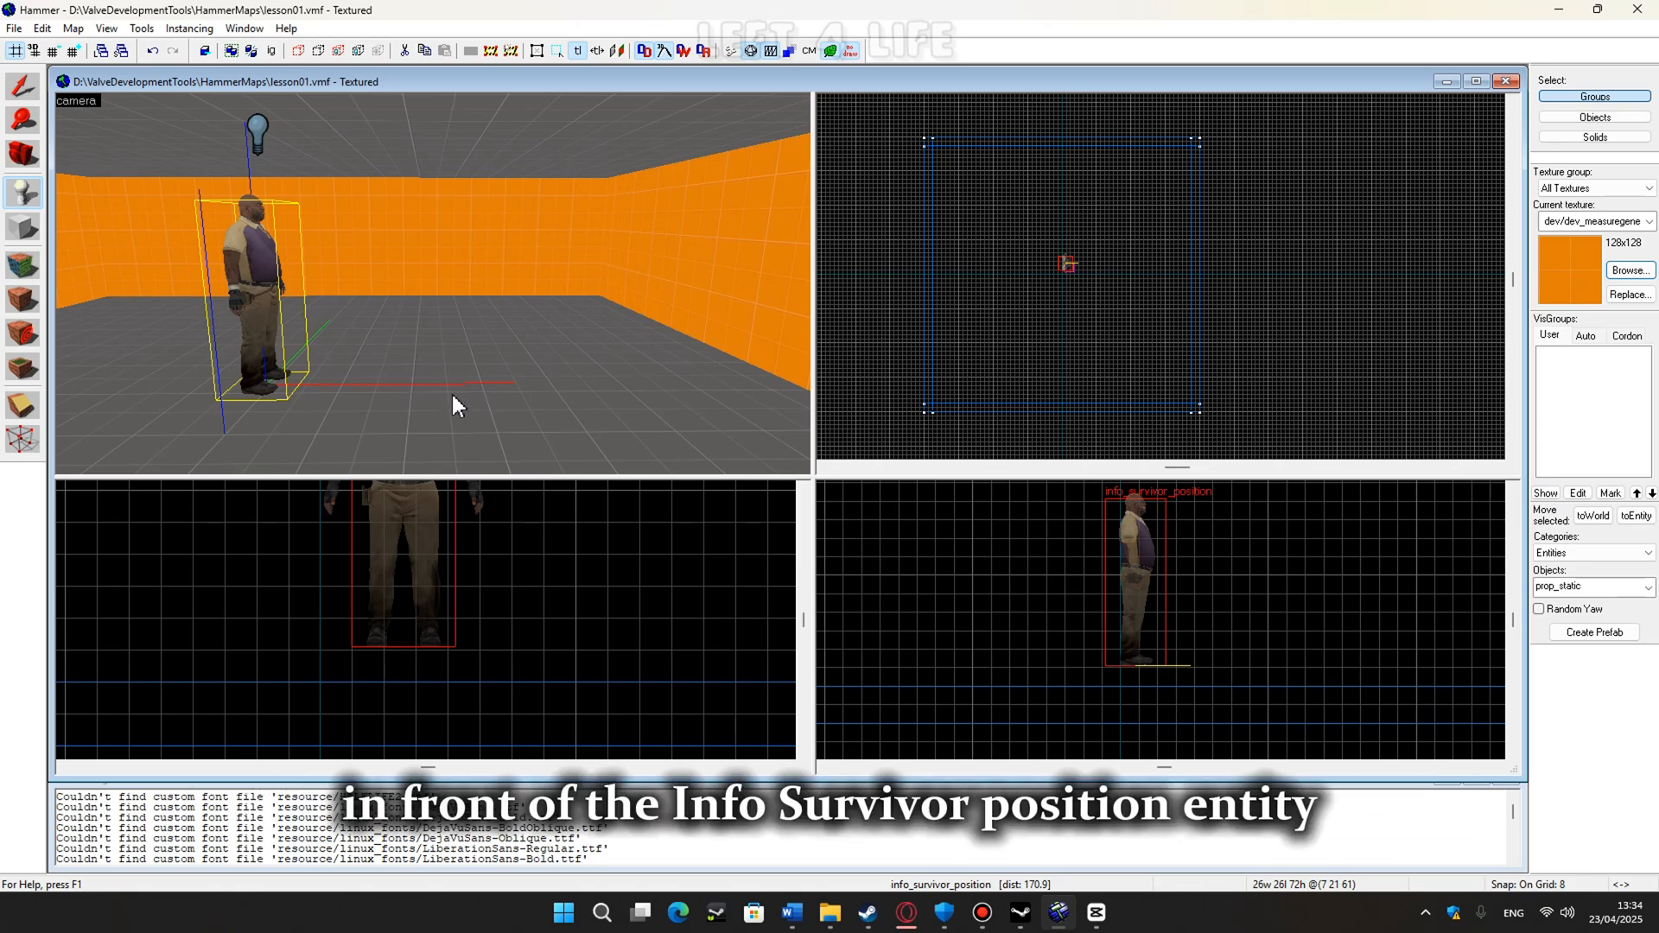
pyautogui.click(542, 389)
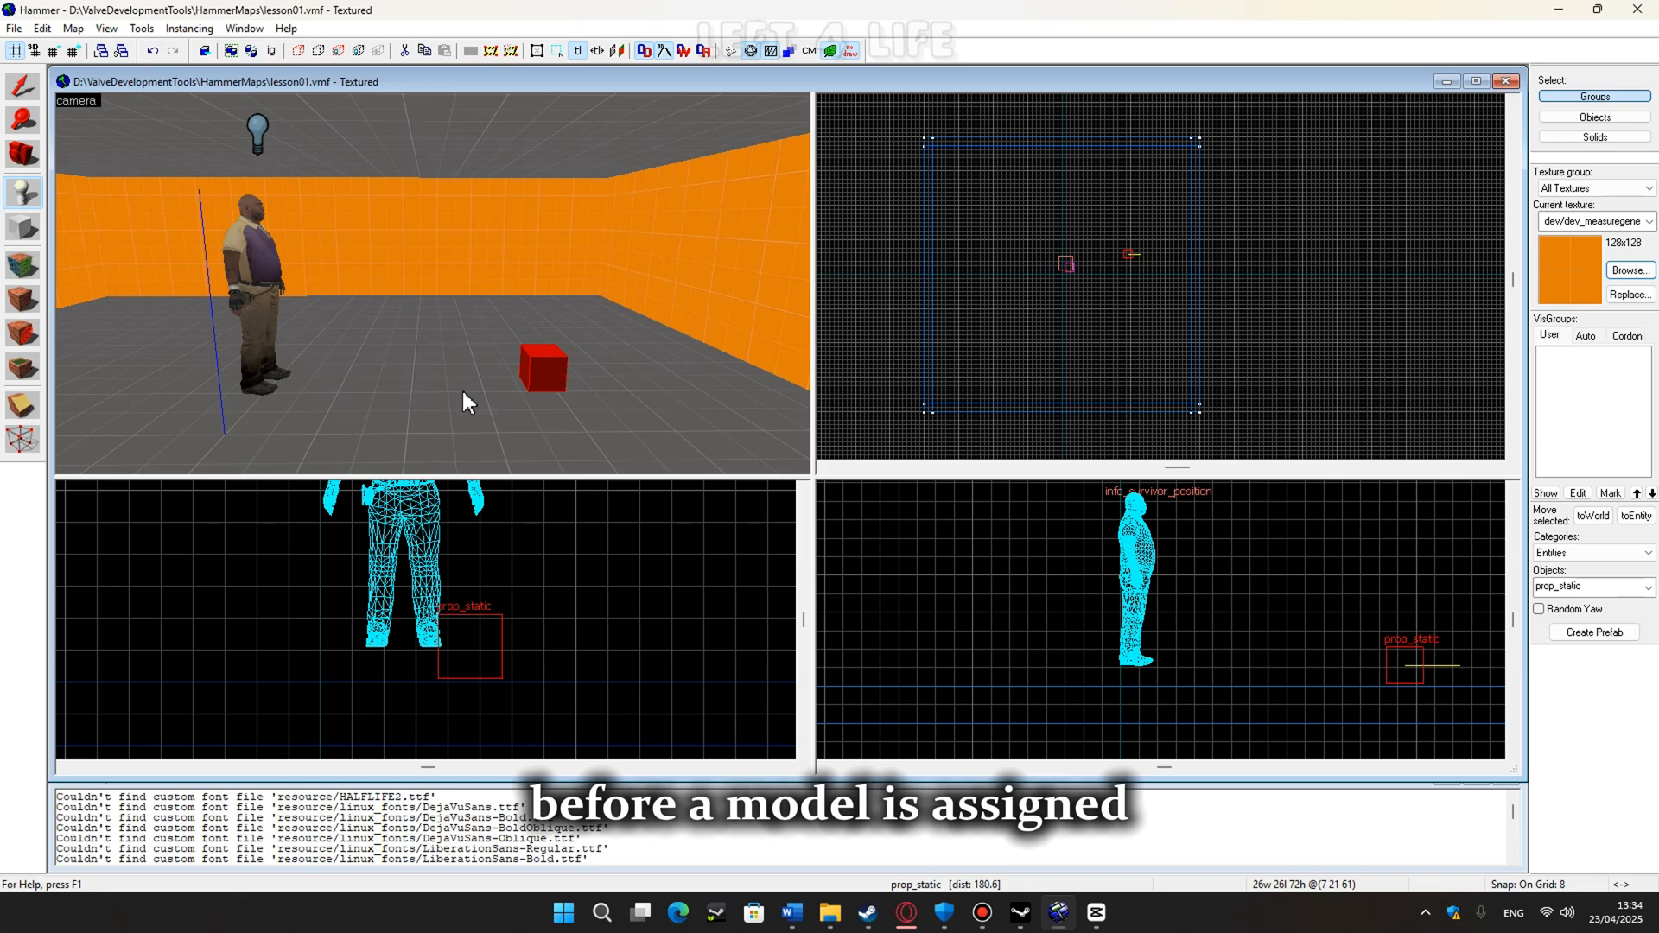
# Assign models/props_furniture/it_mkt_table2.mdl as the prop_static's World Model, apply it and close the properties.
pyautogui.click(36, 100)
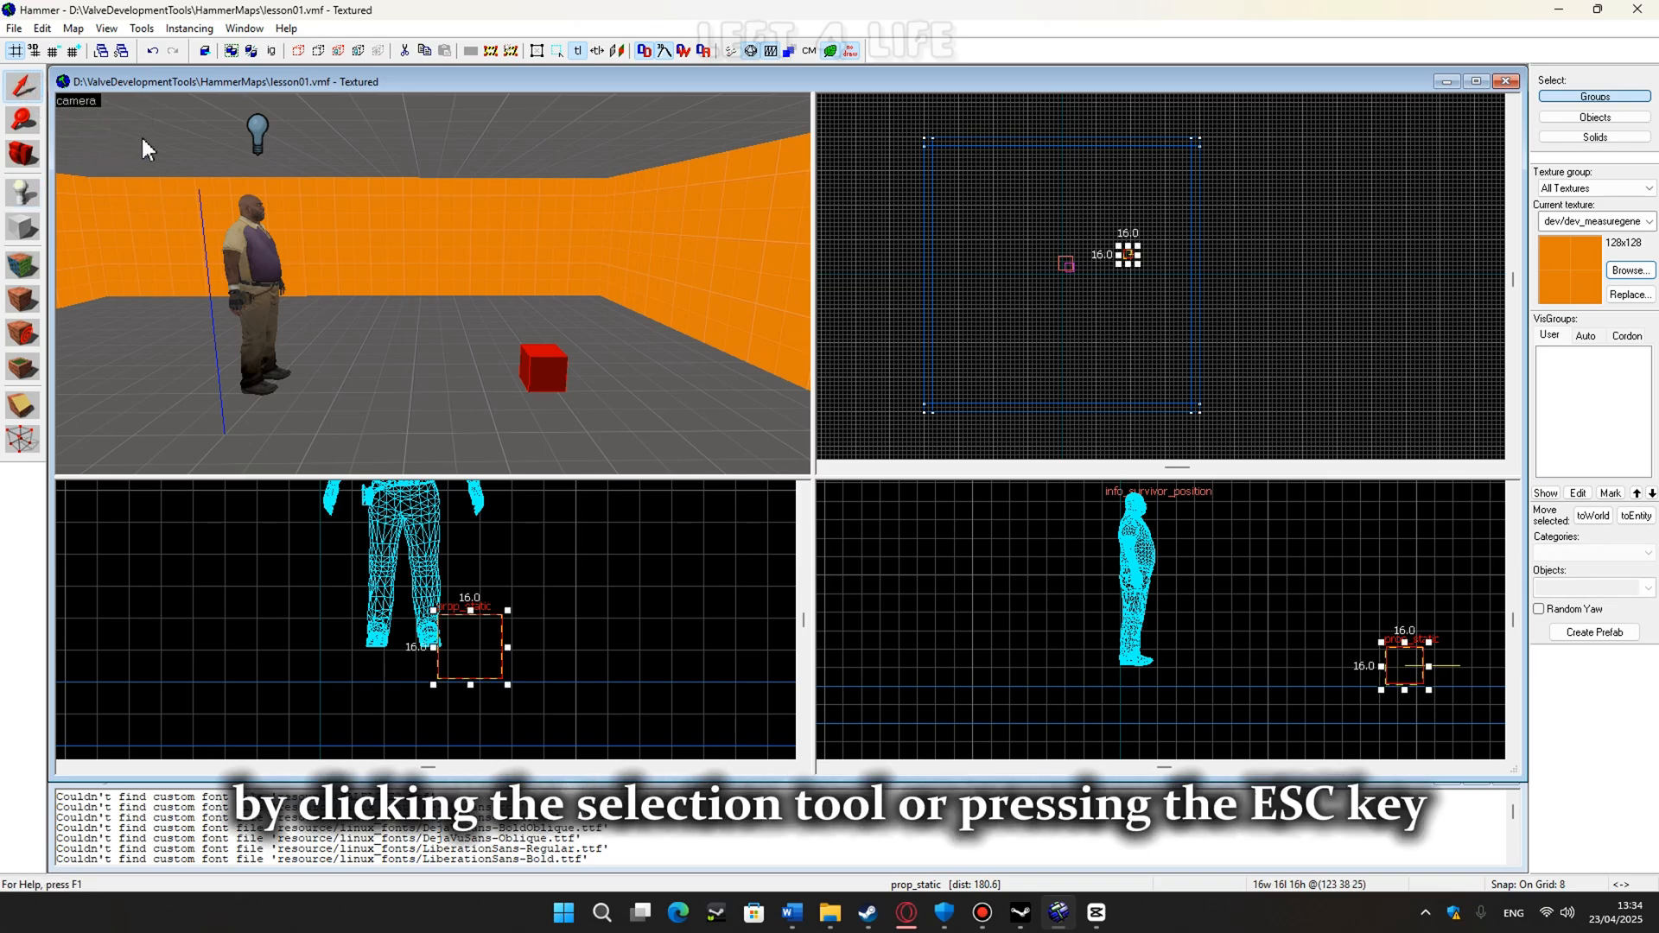
pyautogui.doubleClick(530, 377)
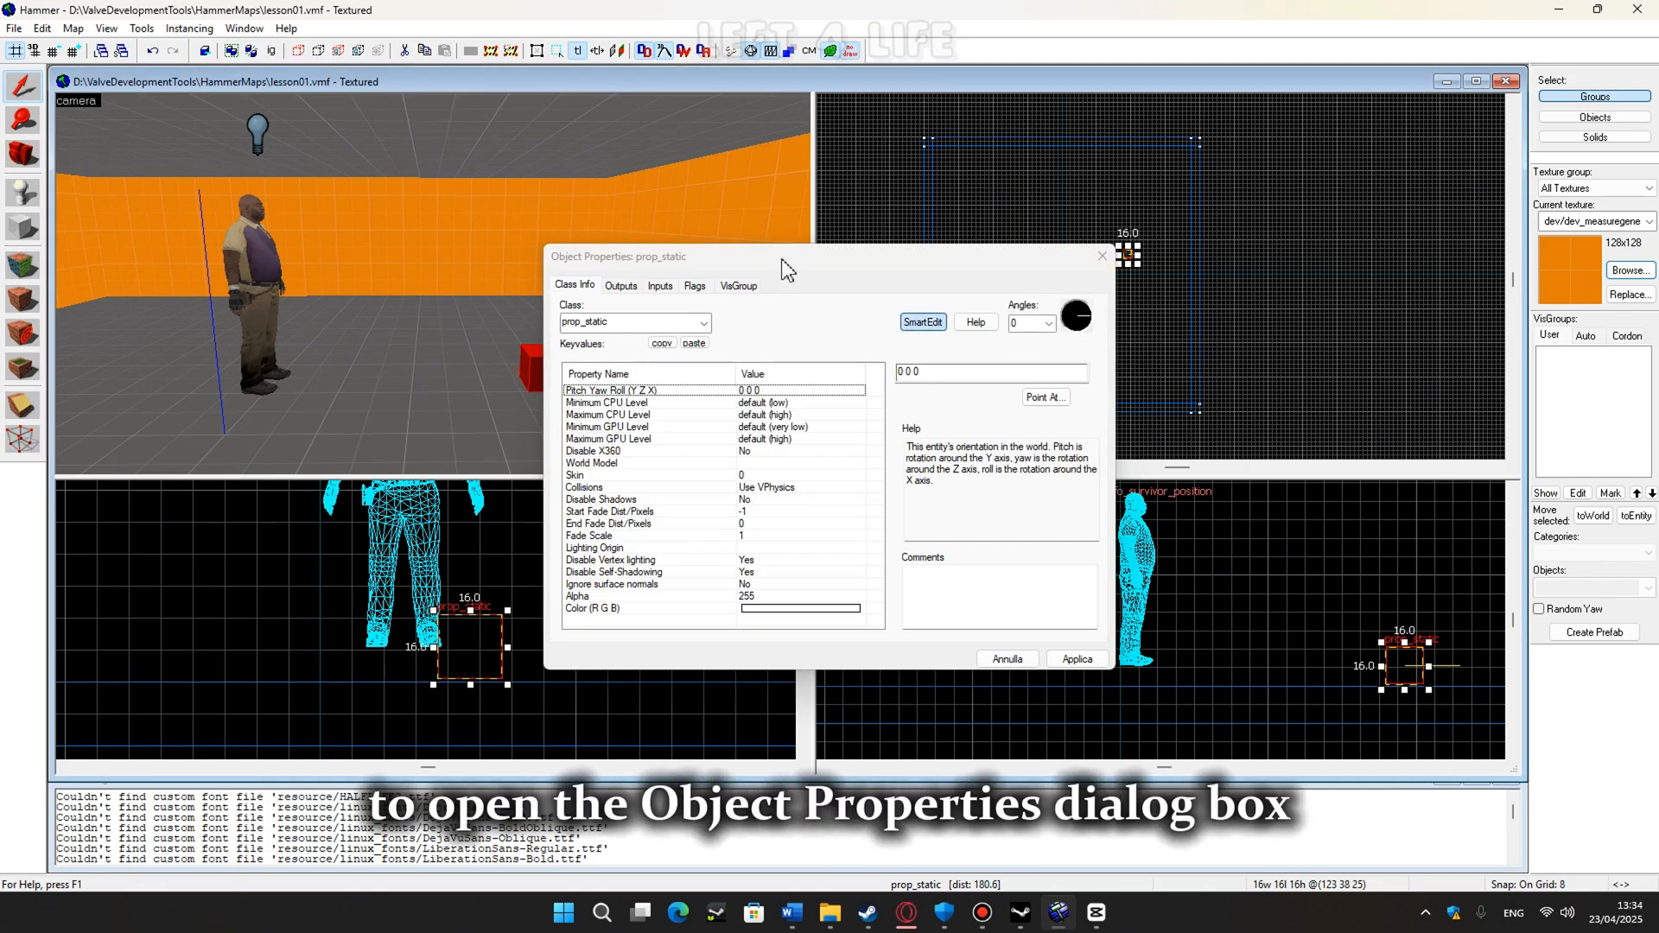
pyautogui.moveTo(781, 265); pyautogui.dragTo(781, 259)
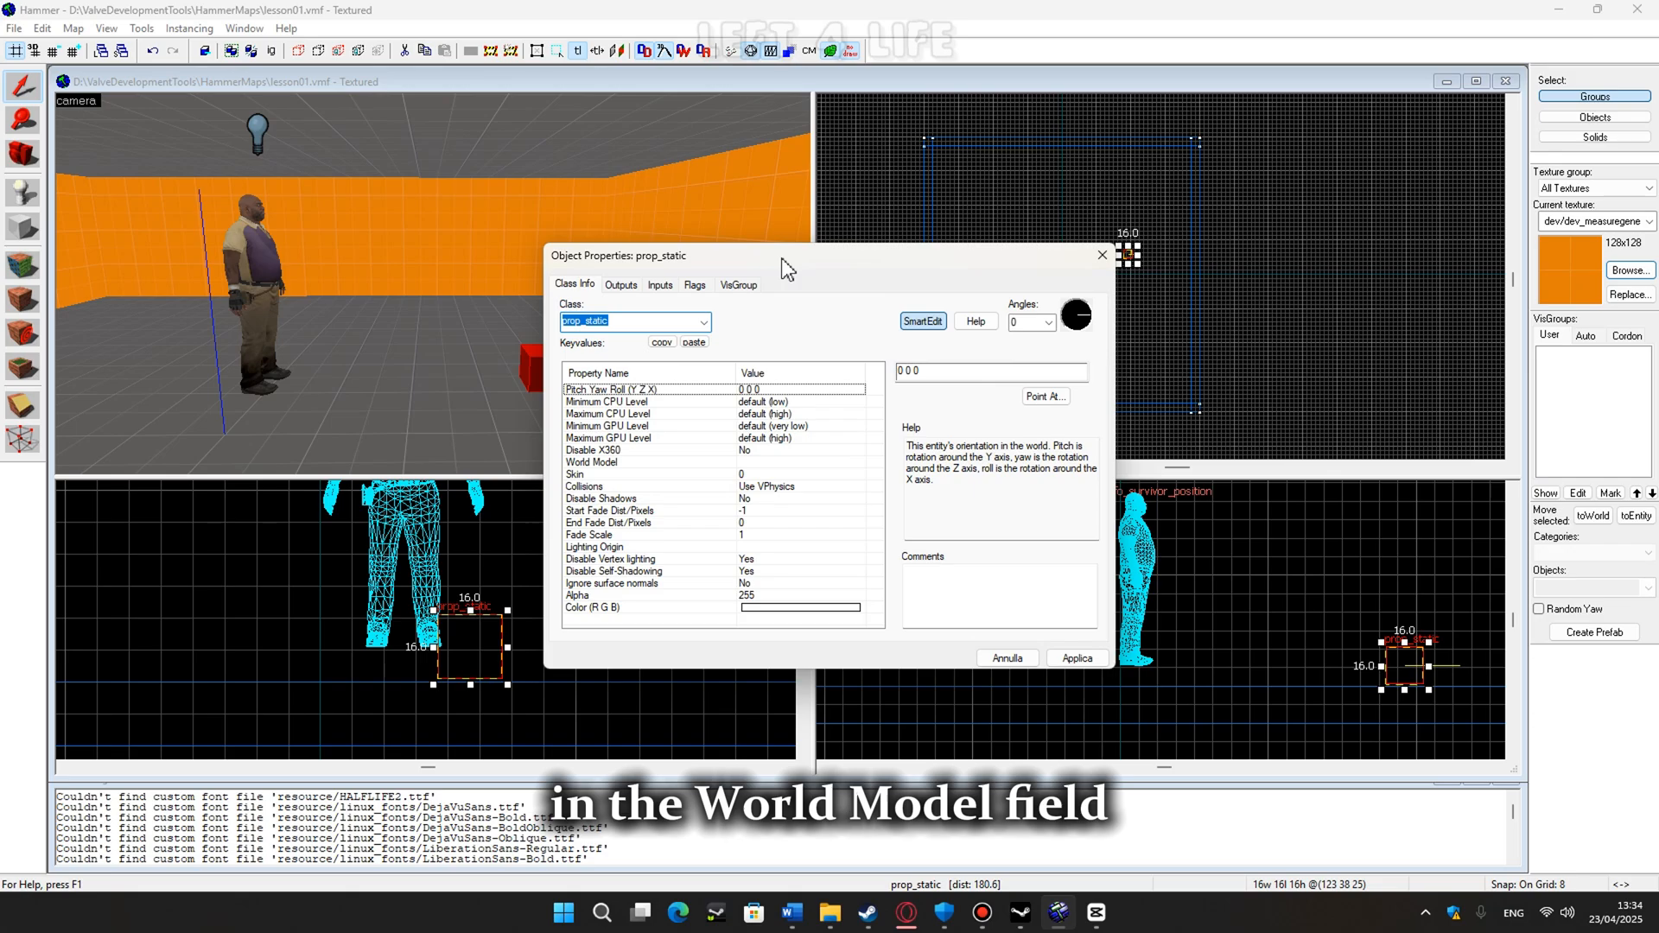
pyautogui.click(757, 461)
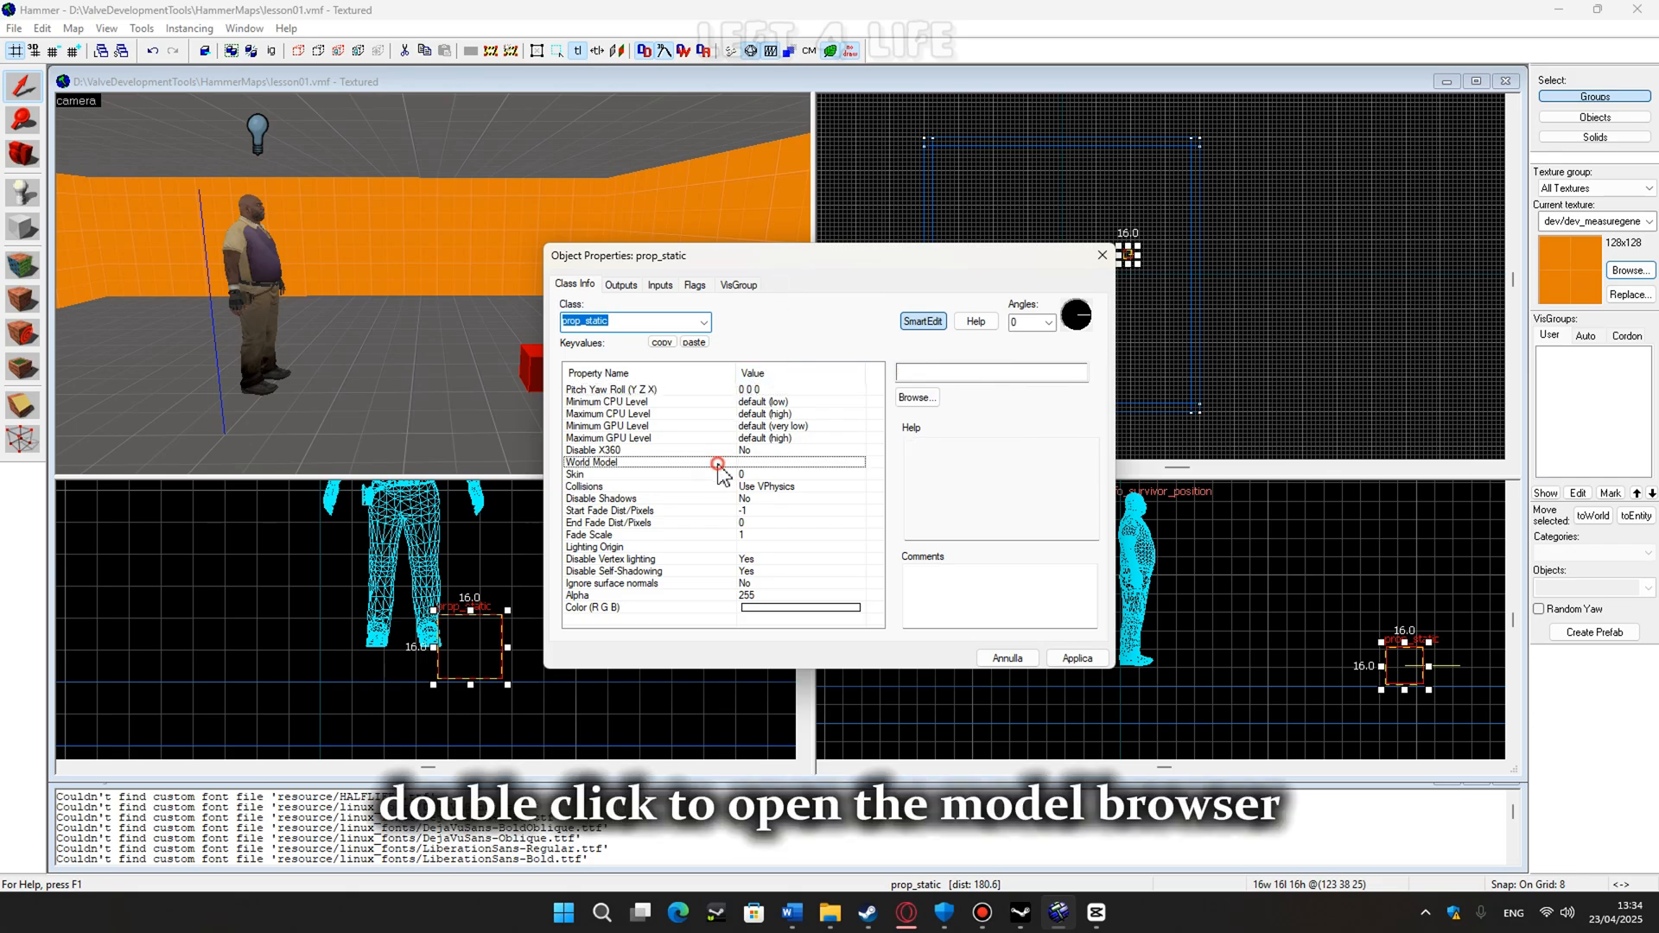
pyautogui.doubleClick(798, 466)
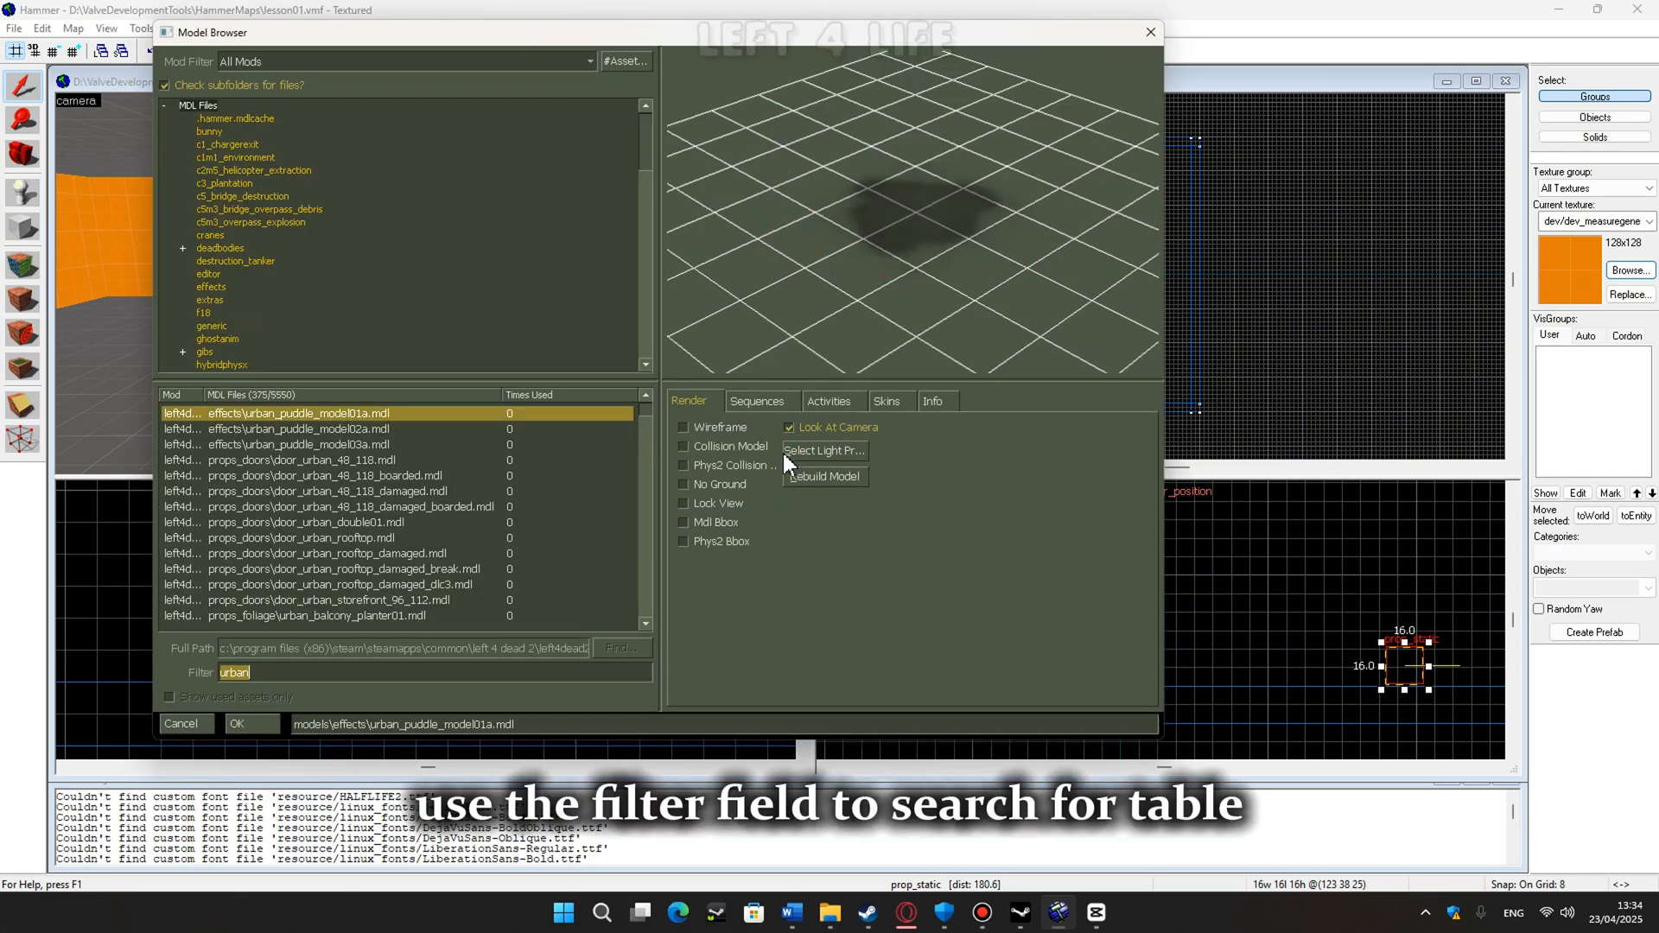
pyautogui.write('table2')
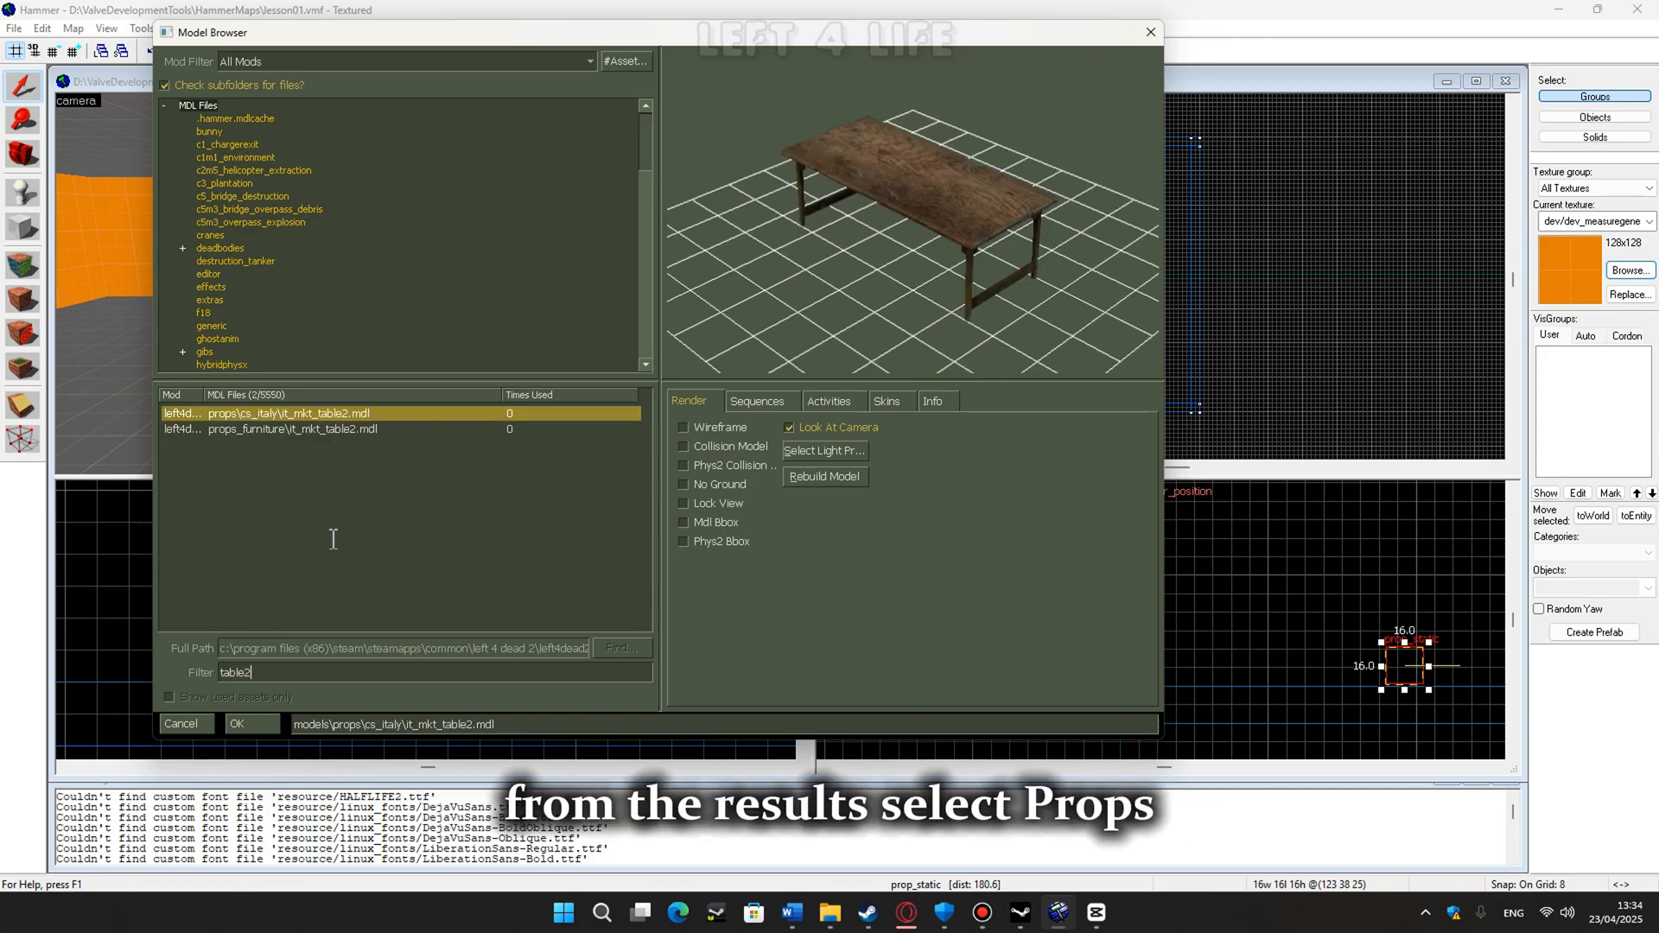
pyautogui.click(365, 428)
pyautogui.click(345, 413)
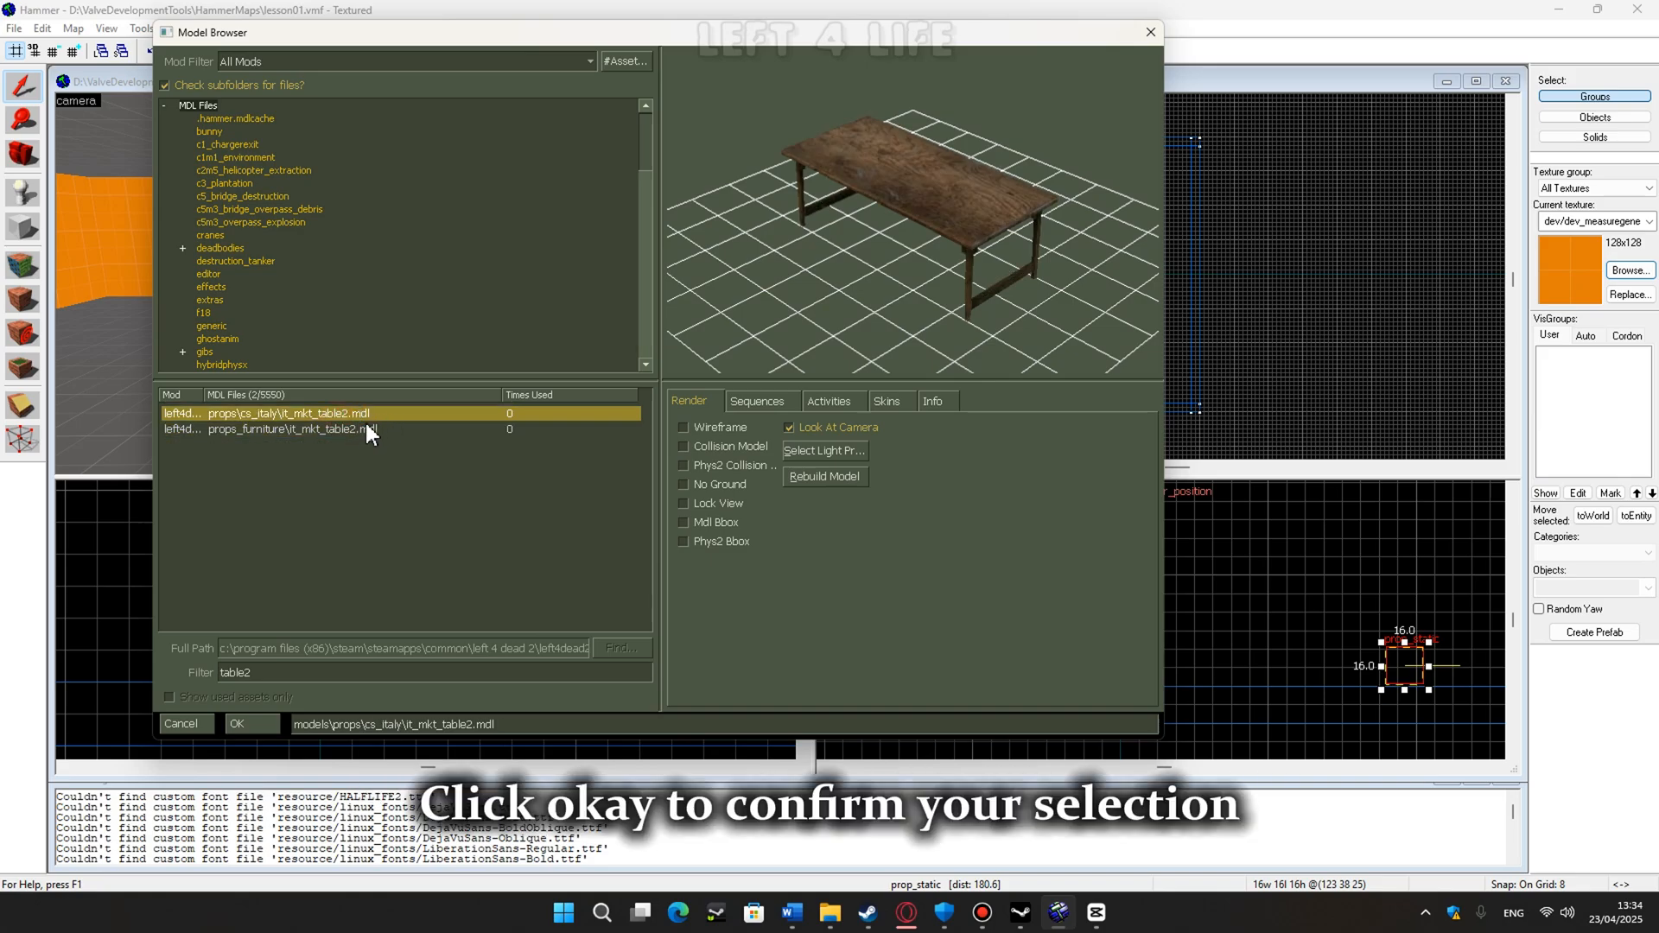
pyautogui.doubleClick(365, 429)
pyautogui.click(1080, 657)
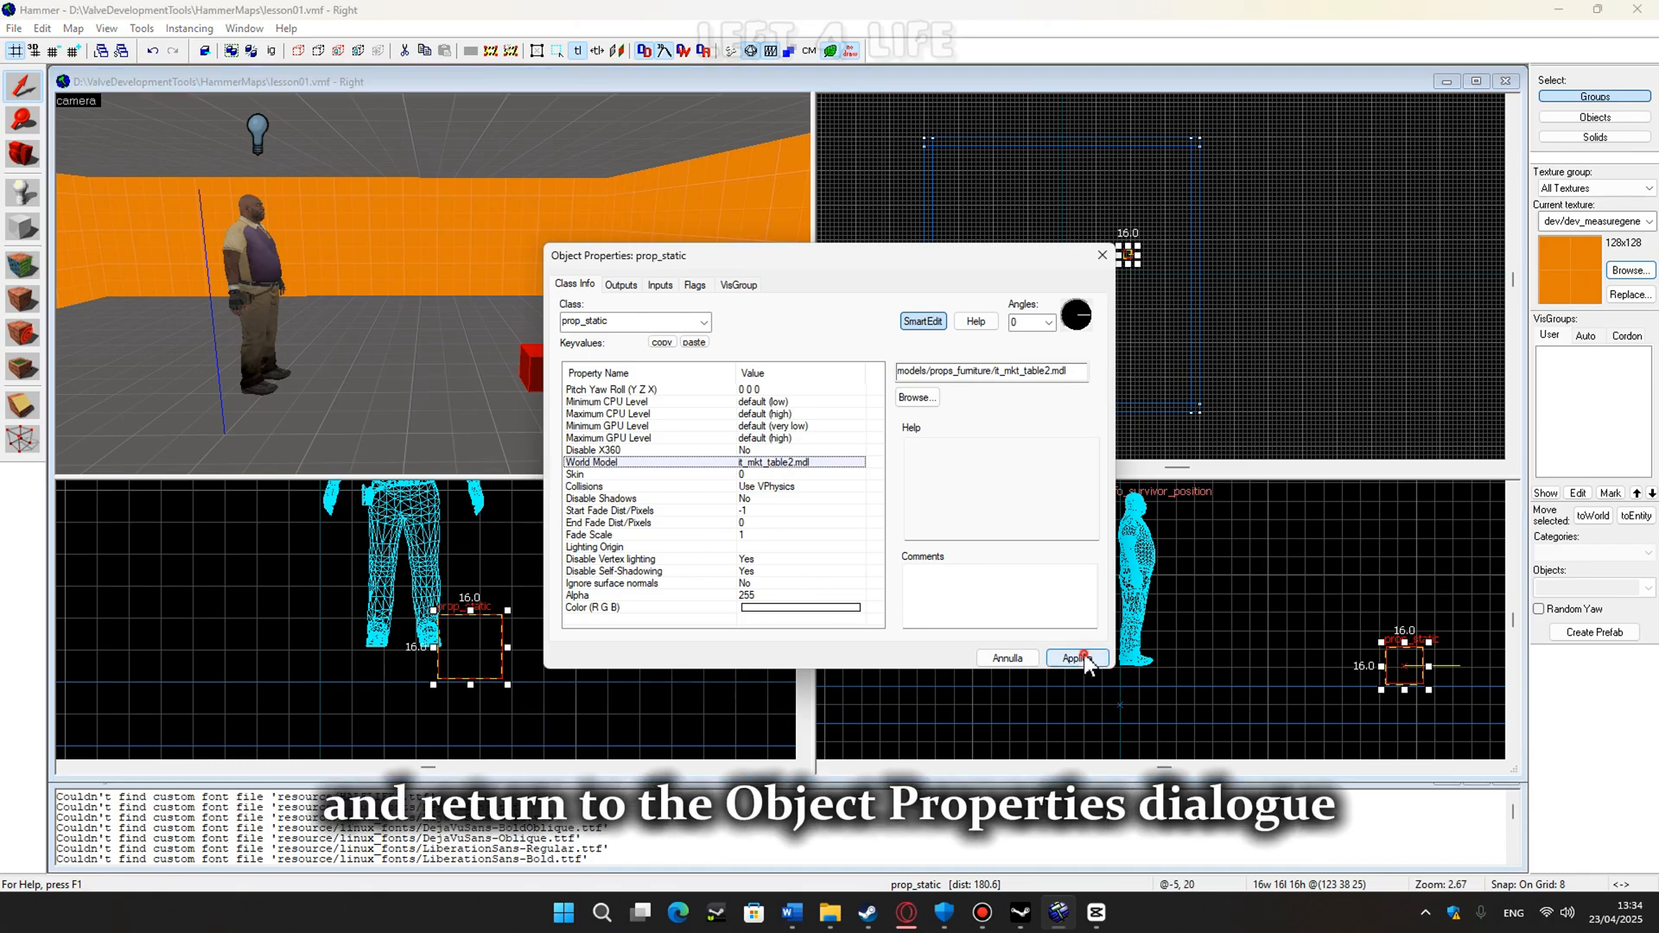
pyautogui.click(1101, 257)
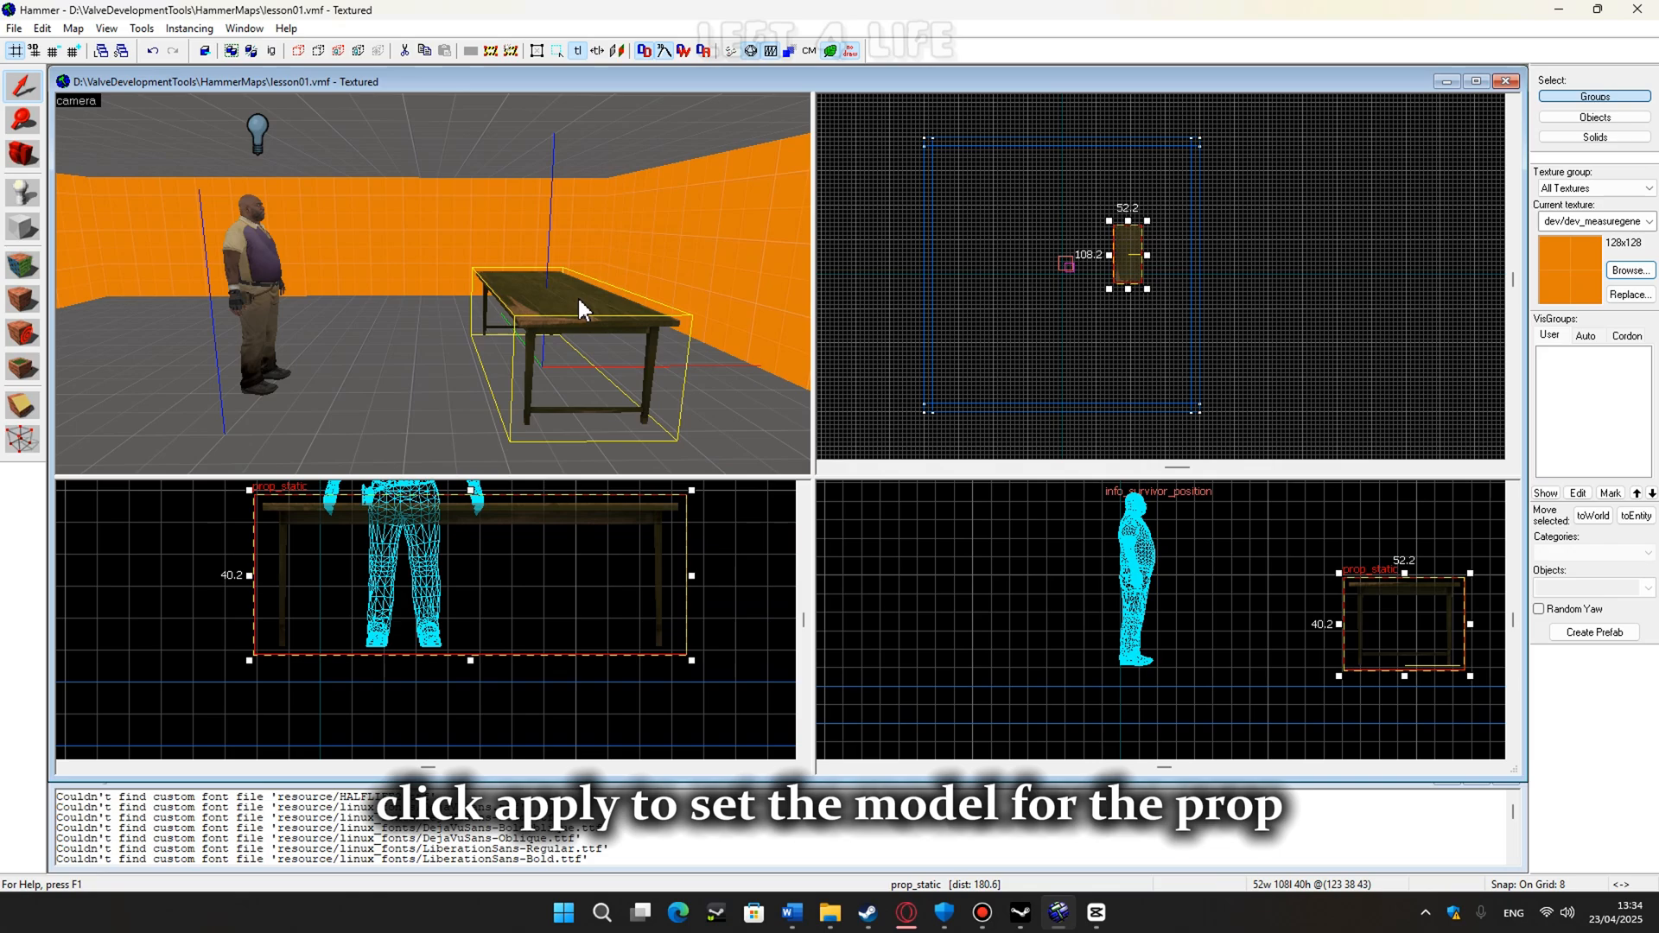
# Lower the table prop about 8 units so that its legs rest on the floor.
pyautogui.press('z')
pyautogui.press('a')
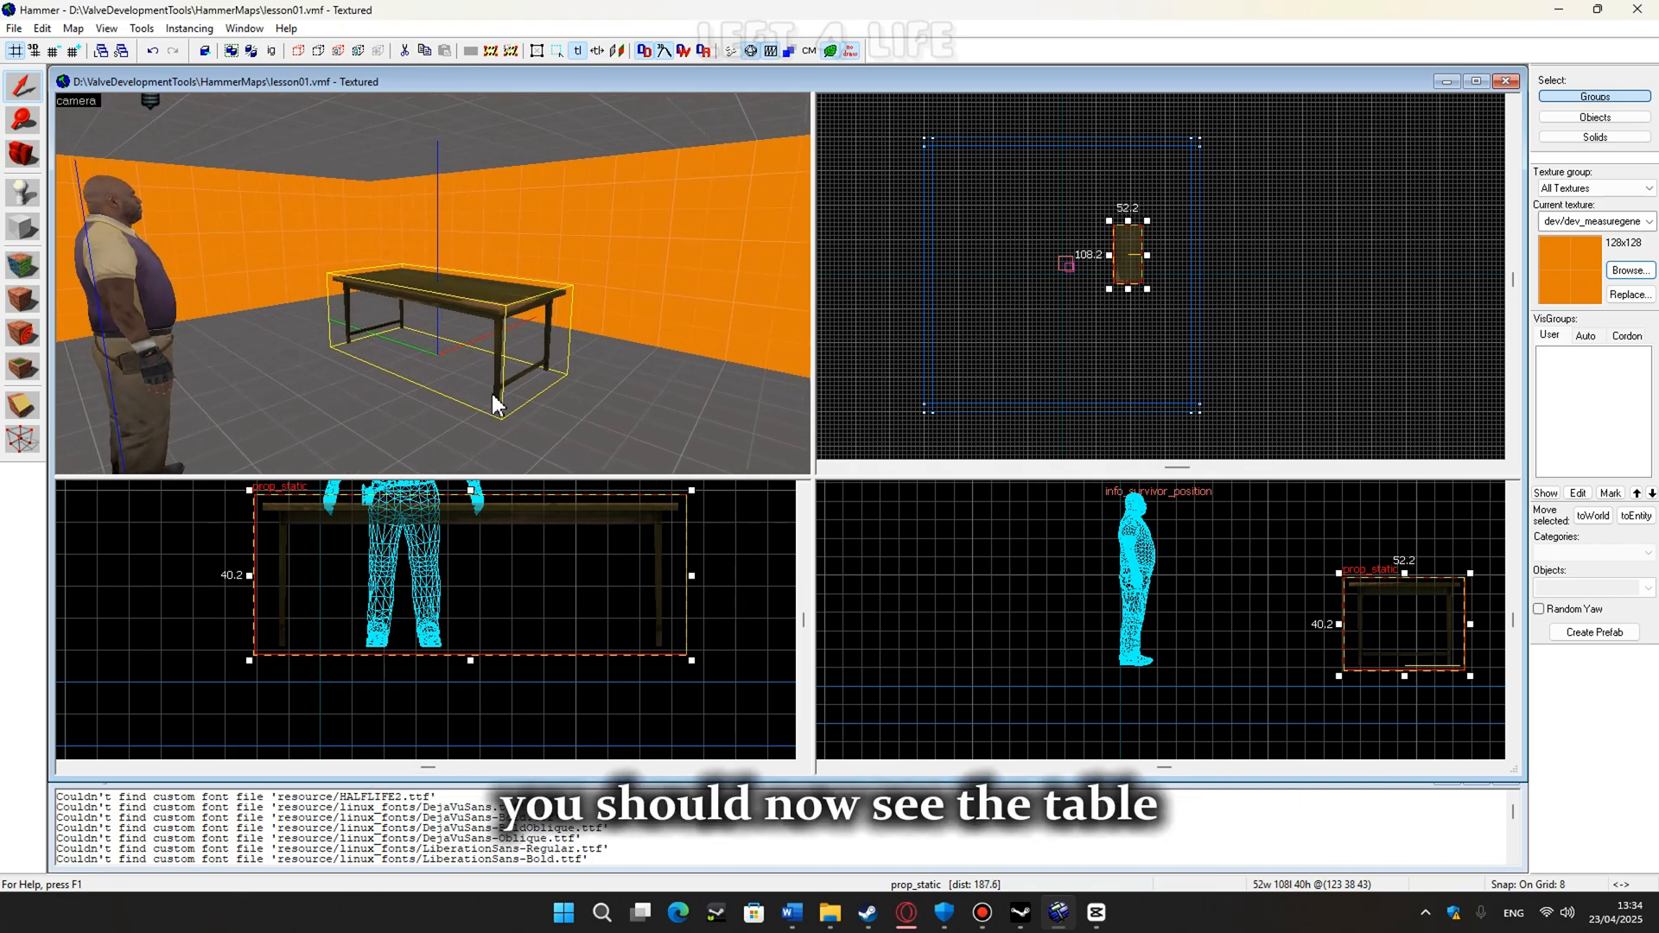
pyautogui.scroll(4, 507, 686)
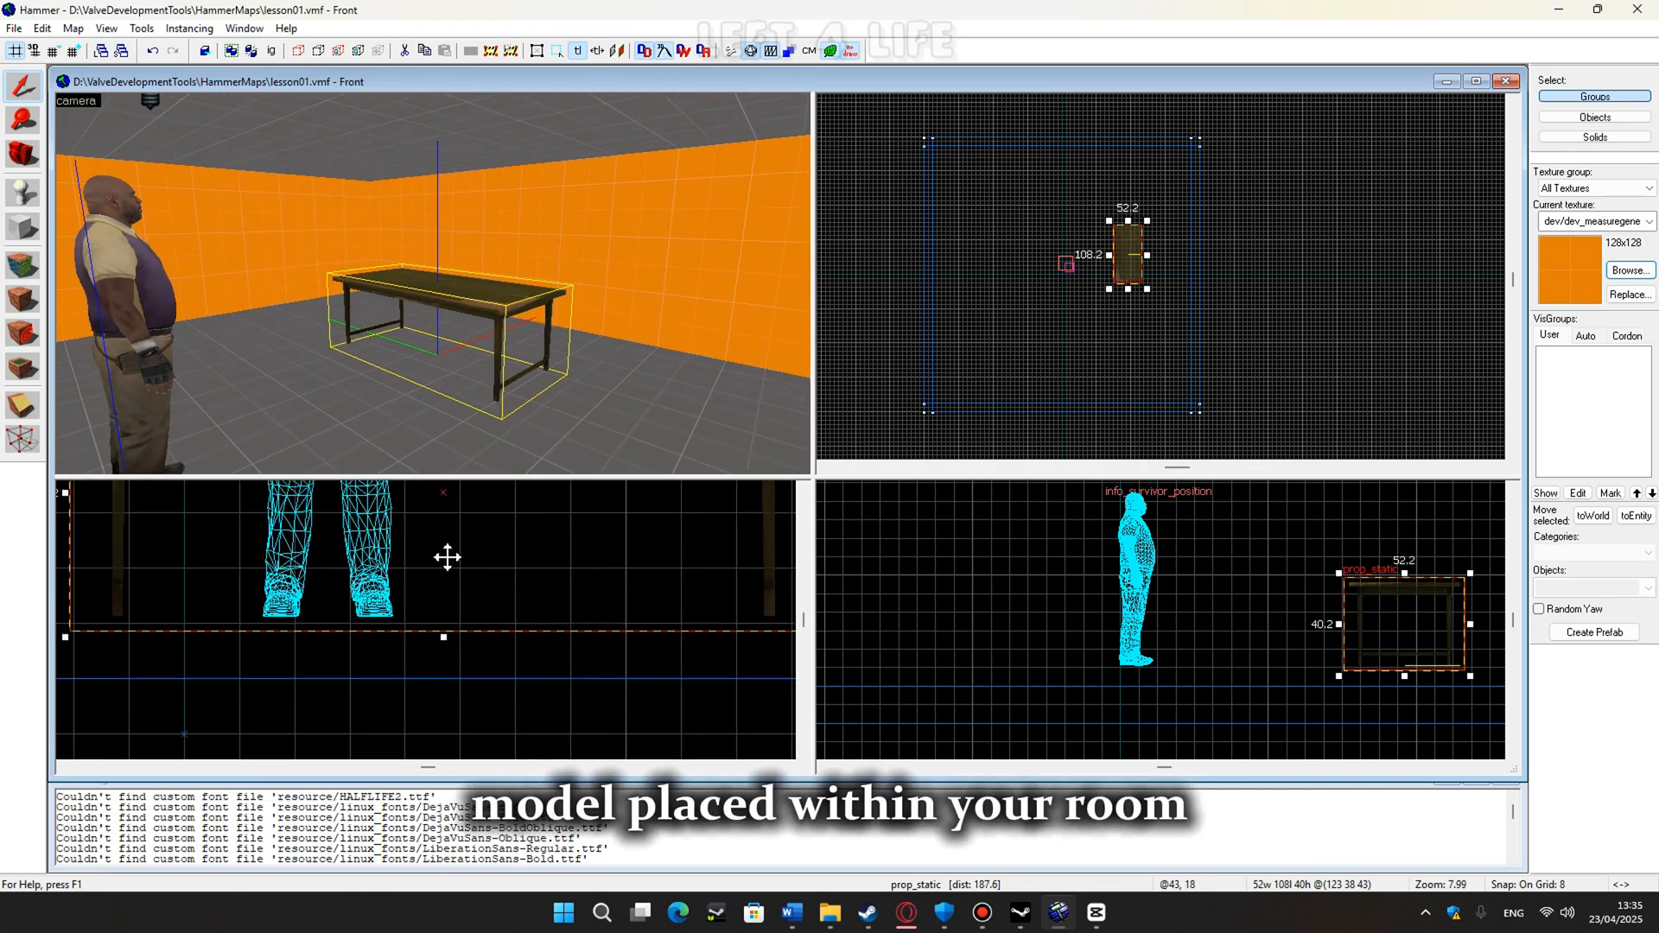
pyautogui.press('z')
pyautogui.press('a')
pyautogui.press('w')
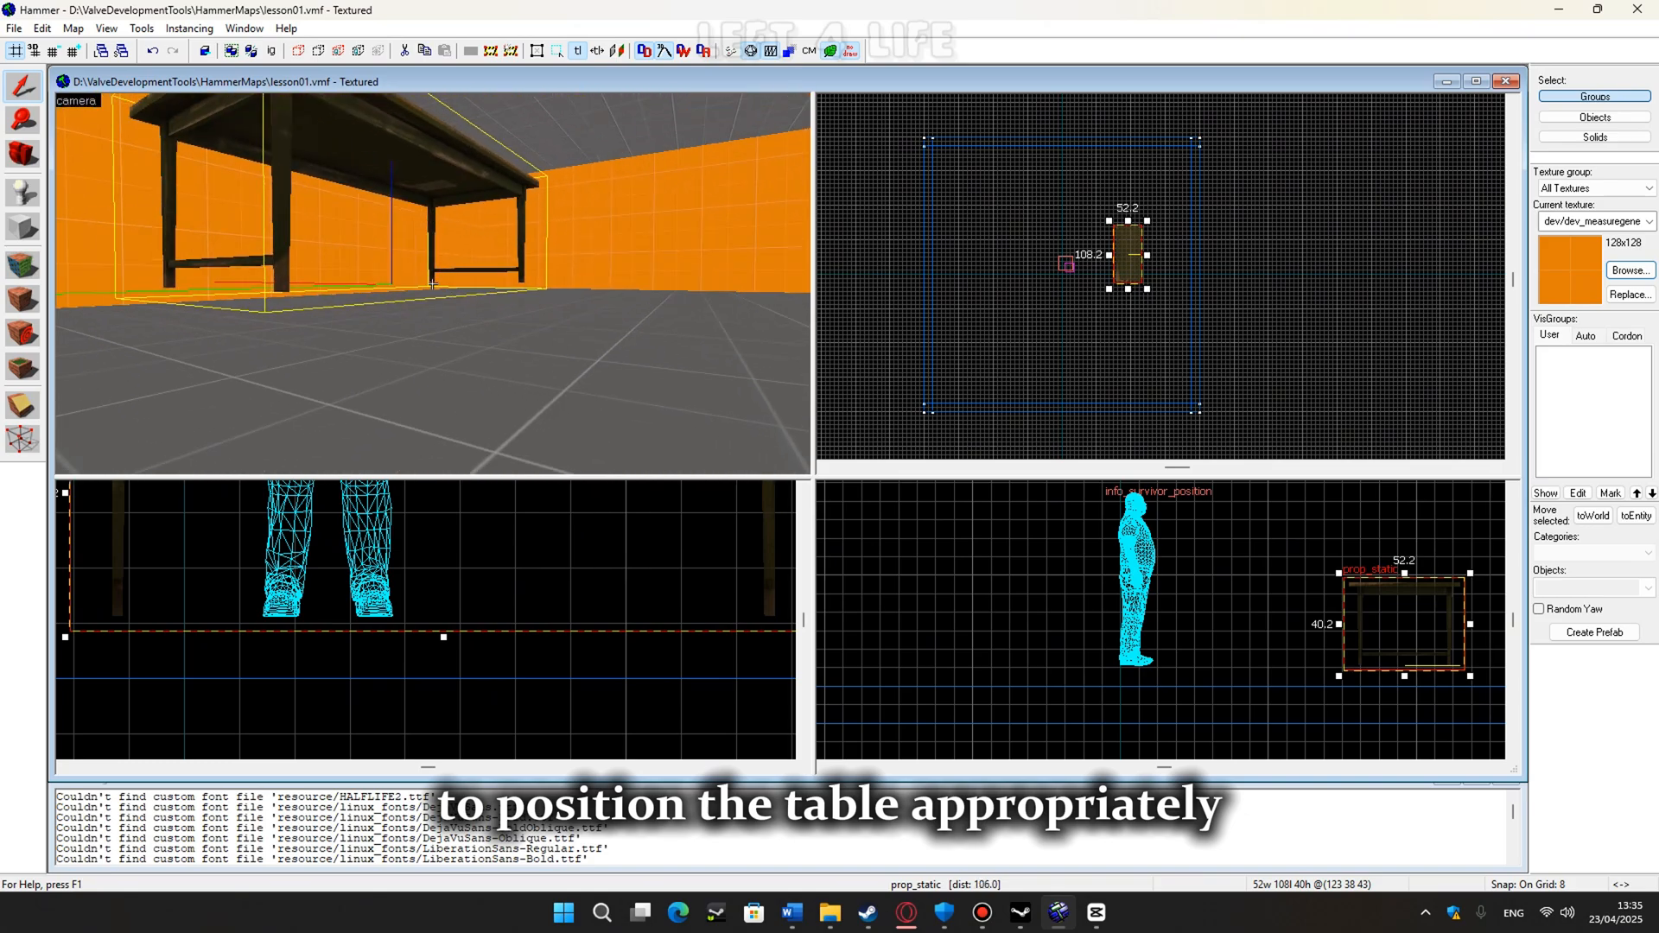
pyautogui.press('w')
pyautogui.press('z')
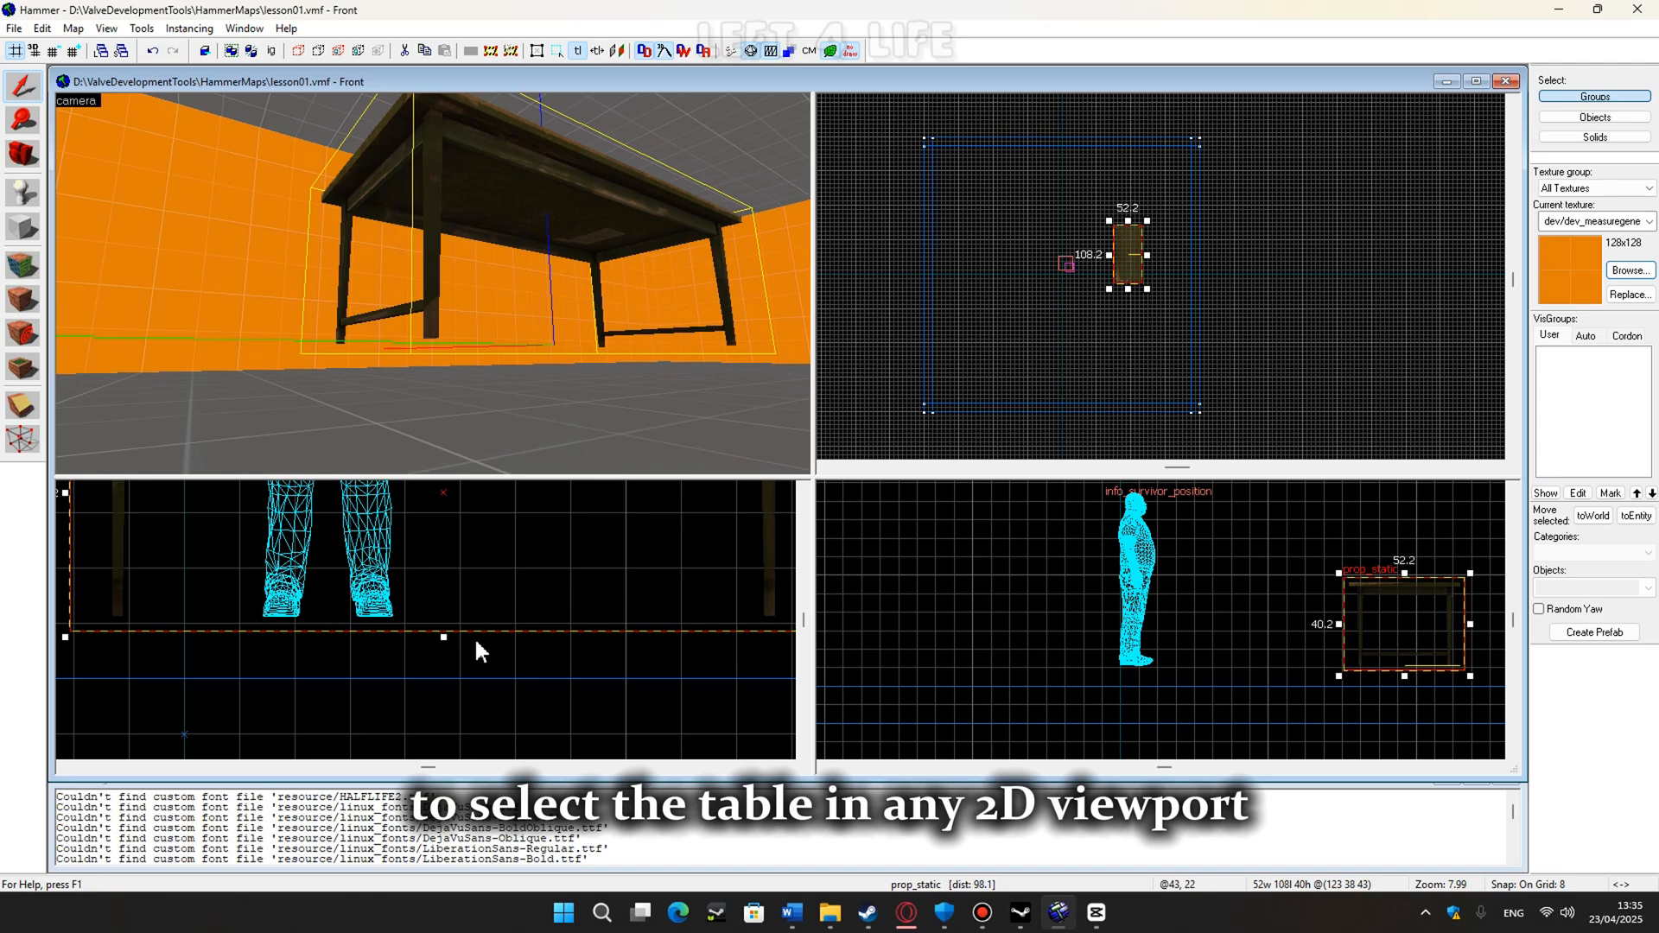
pyautogui.moveTo(471, 588); pyautogui.dragTo(330, 638)
pyautogui.scroll(6, 128, 691)
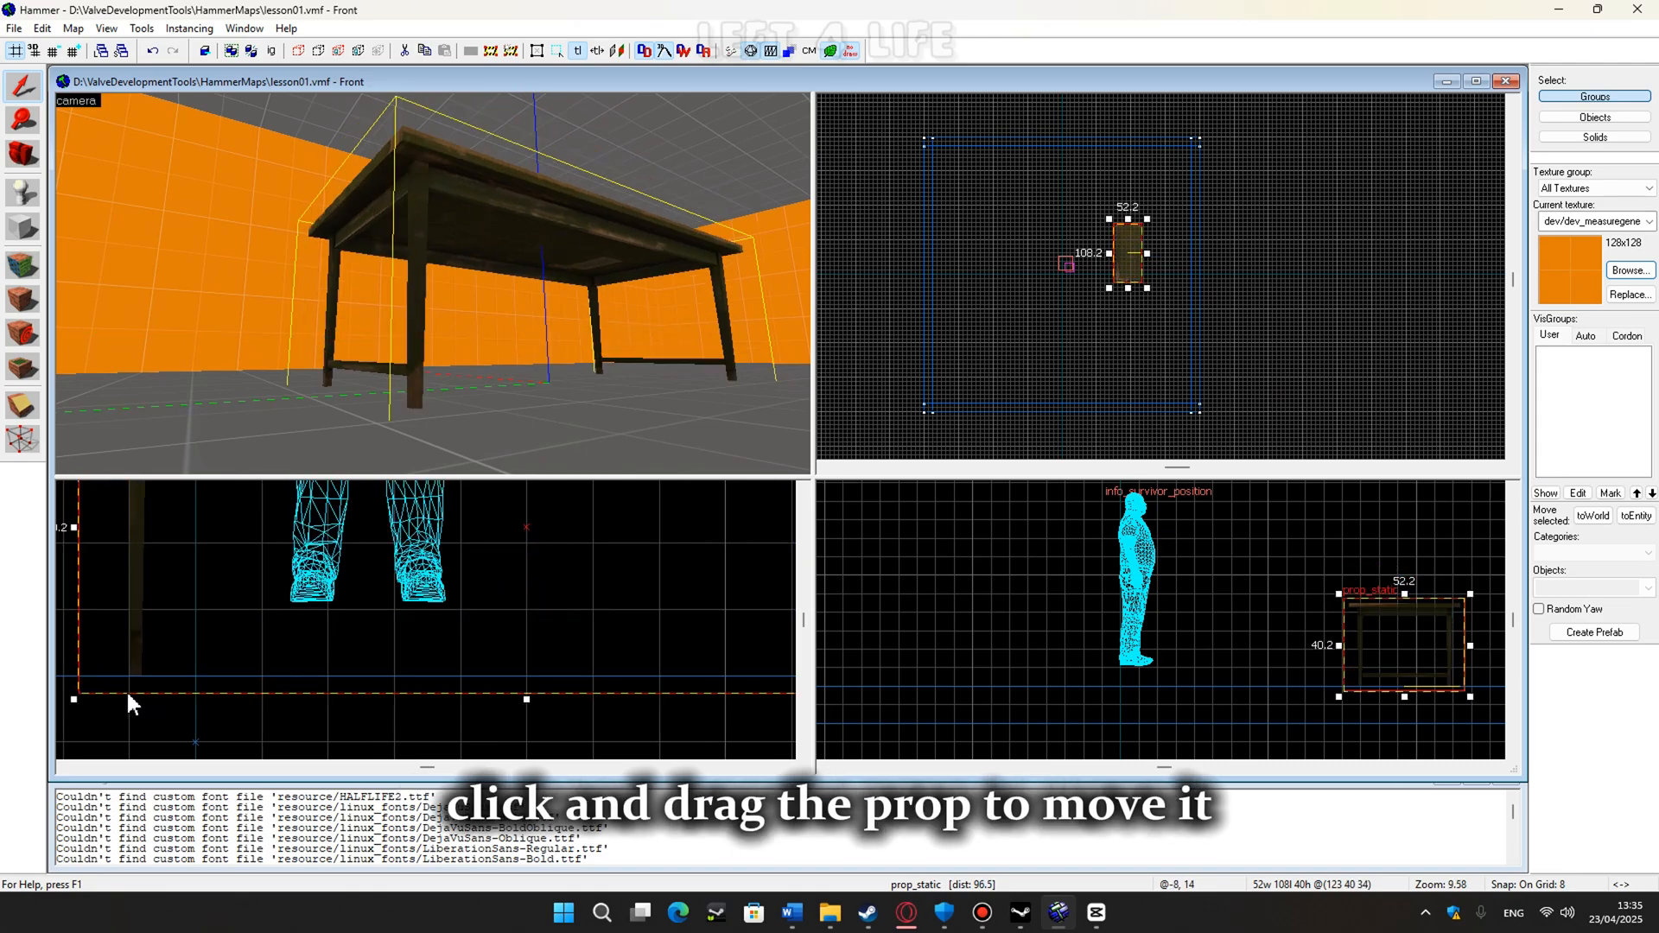
pyautogui.scroll(-4, 128, 692)
# Nudge the table prop 32 units along the X axis, away from the survivor.
pyautogui.press('z')
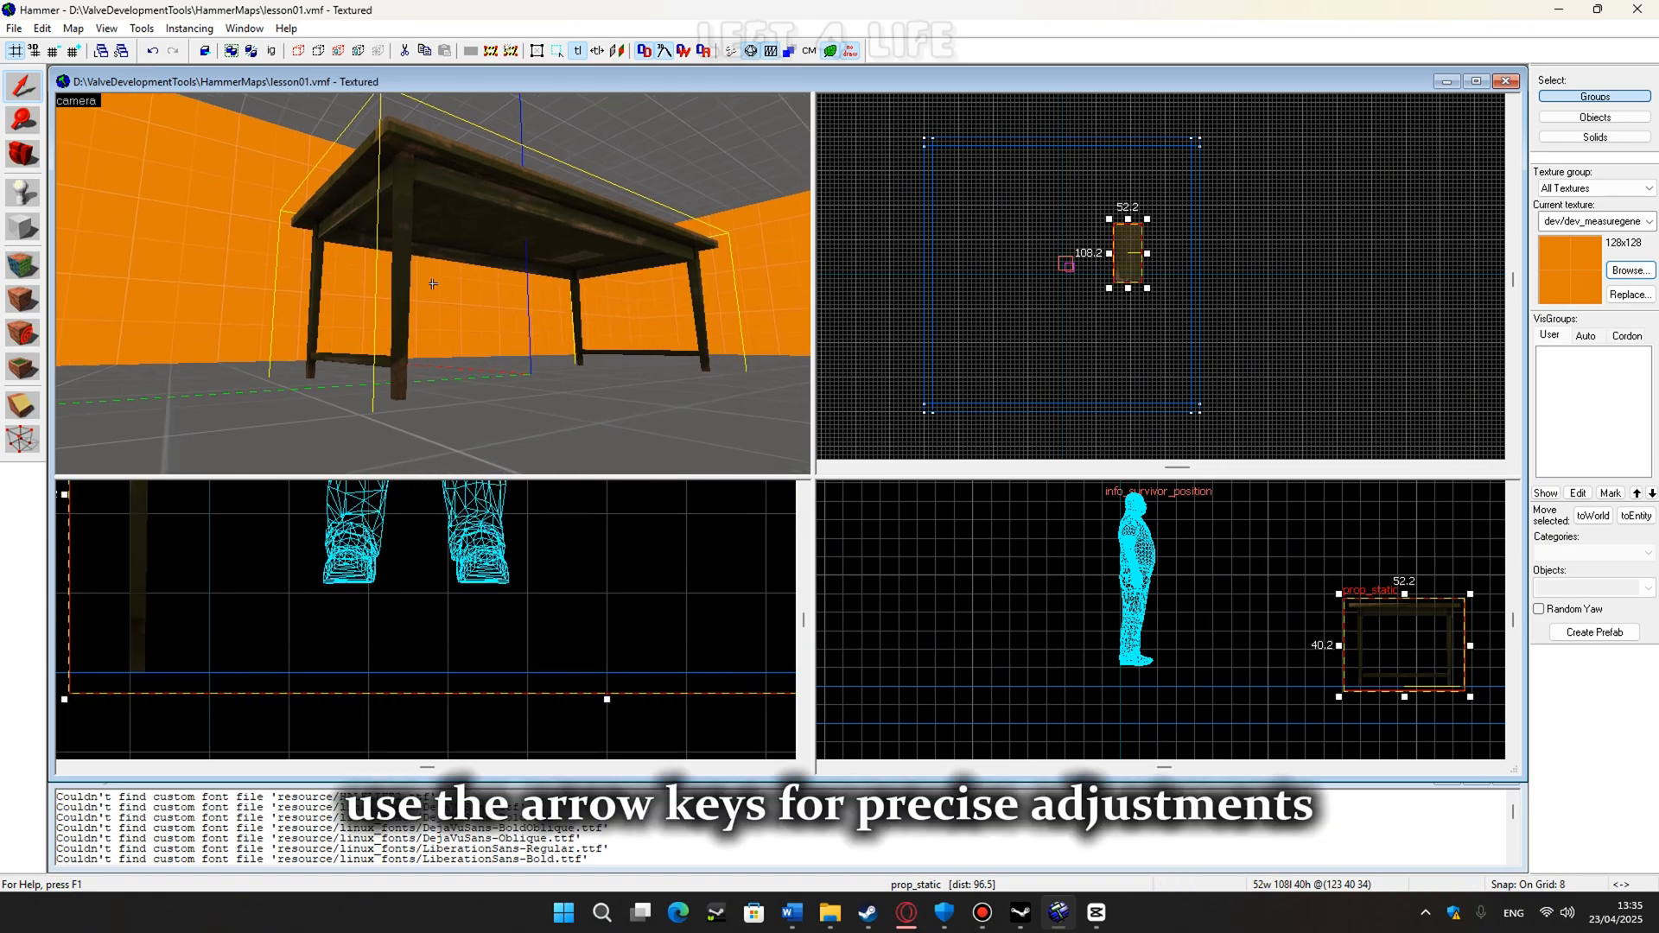
pyautogui.press('d')
pyautogui.press('z')
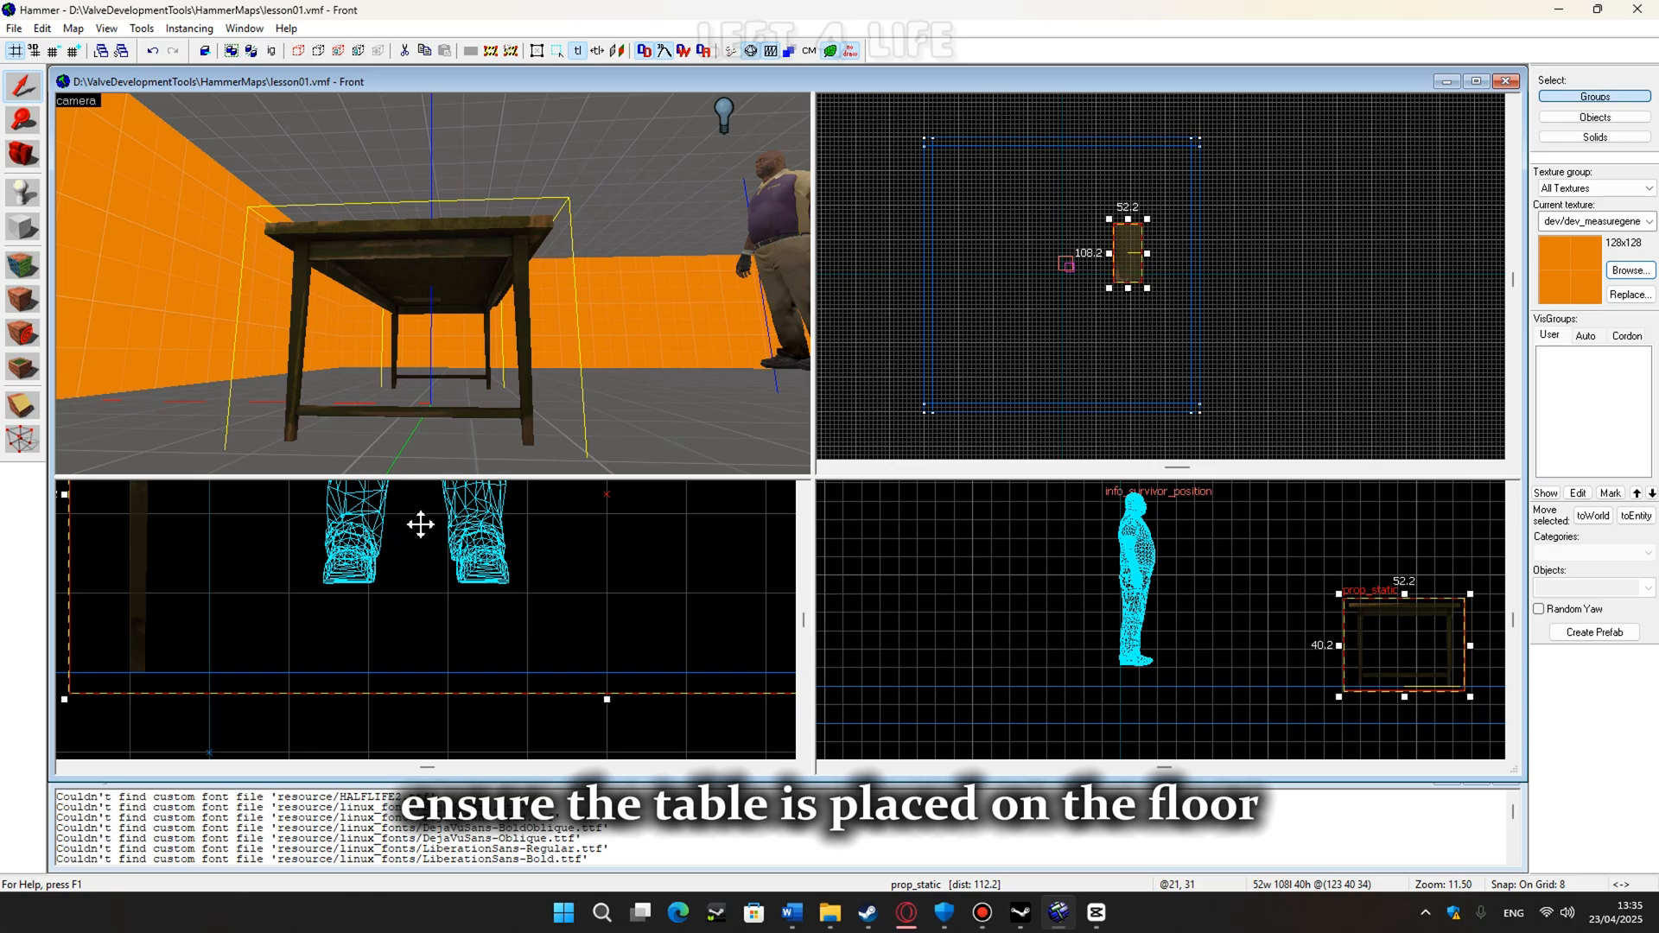
pyautogui.press('Right')
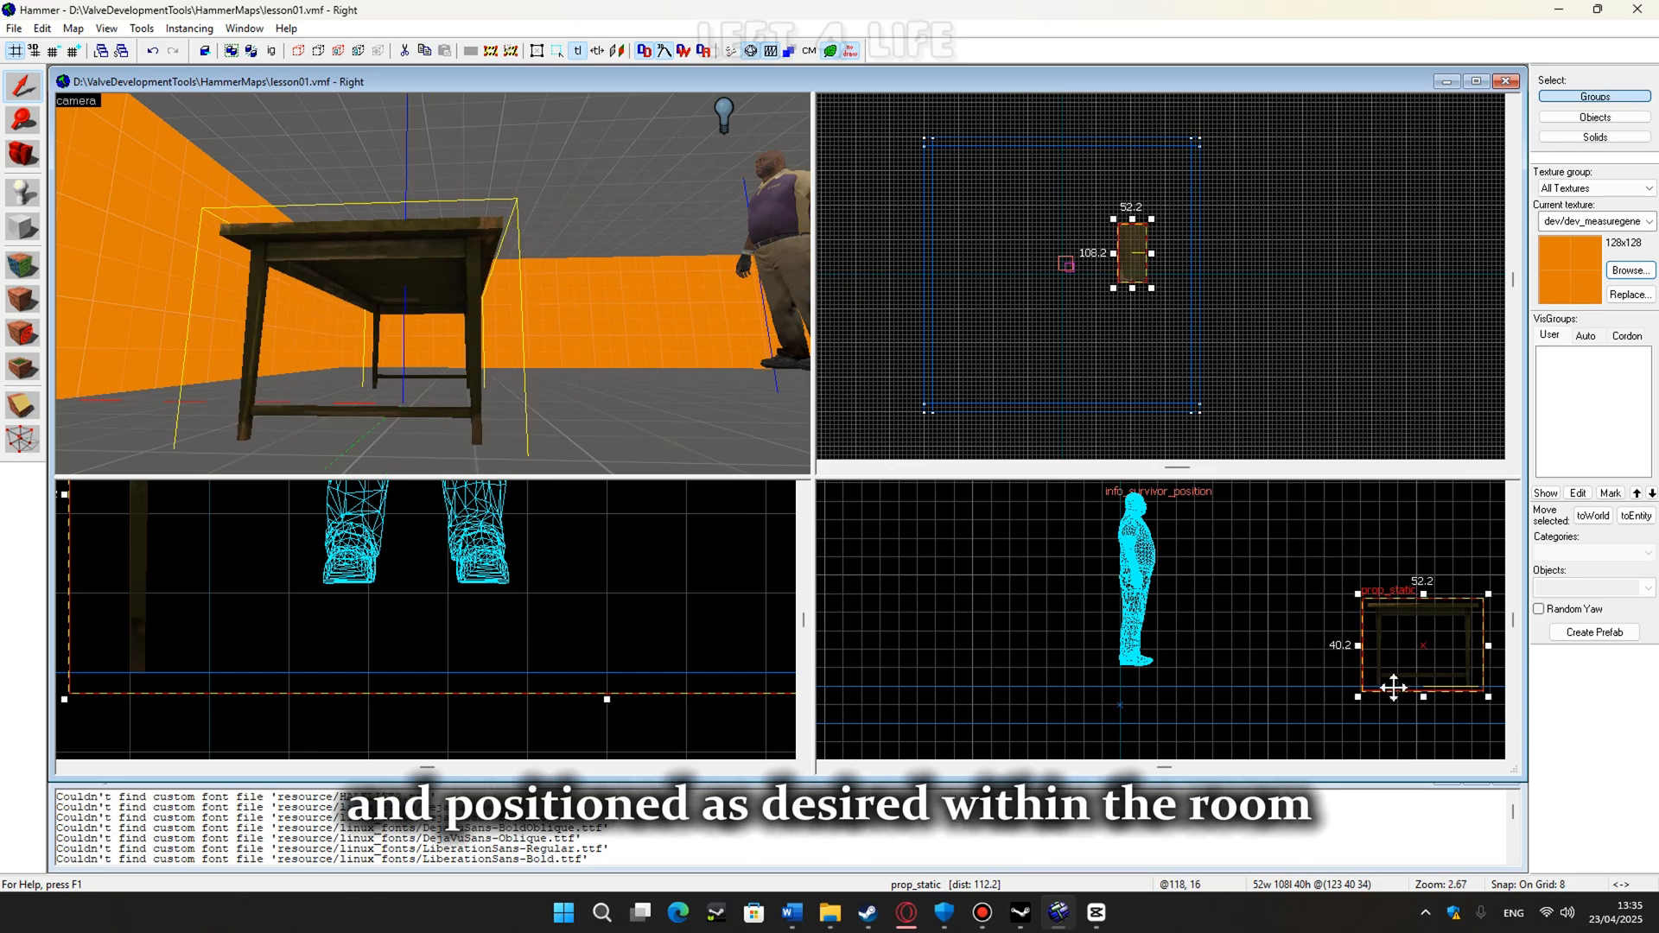
pyautogui.press('Right')
pyautogui.press('Right')
pyautogui.press('Right')
pyautogui.press('z')
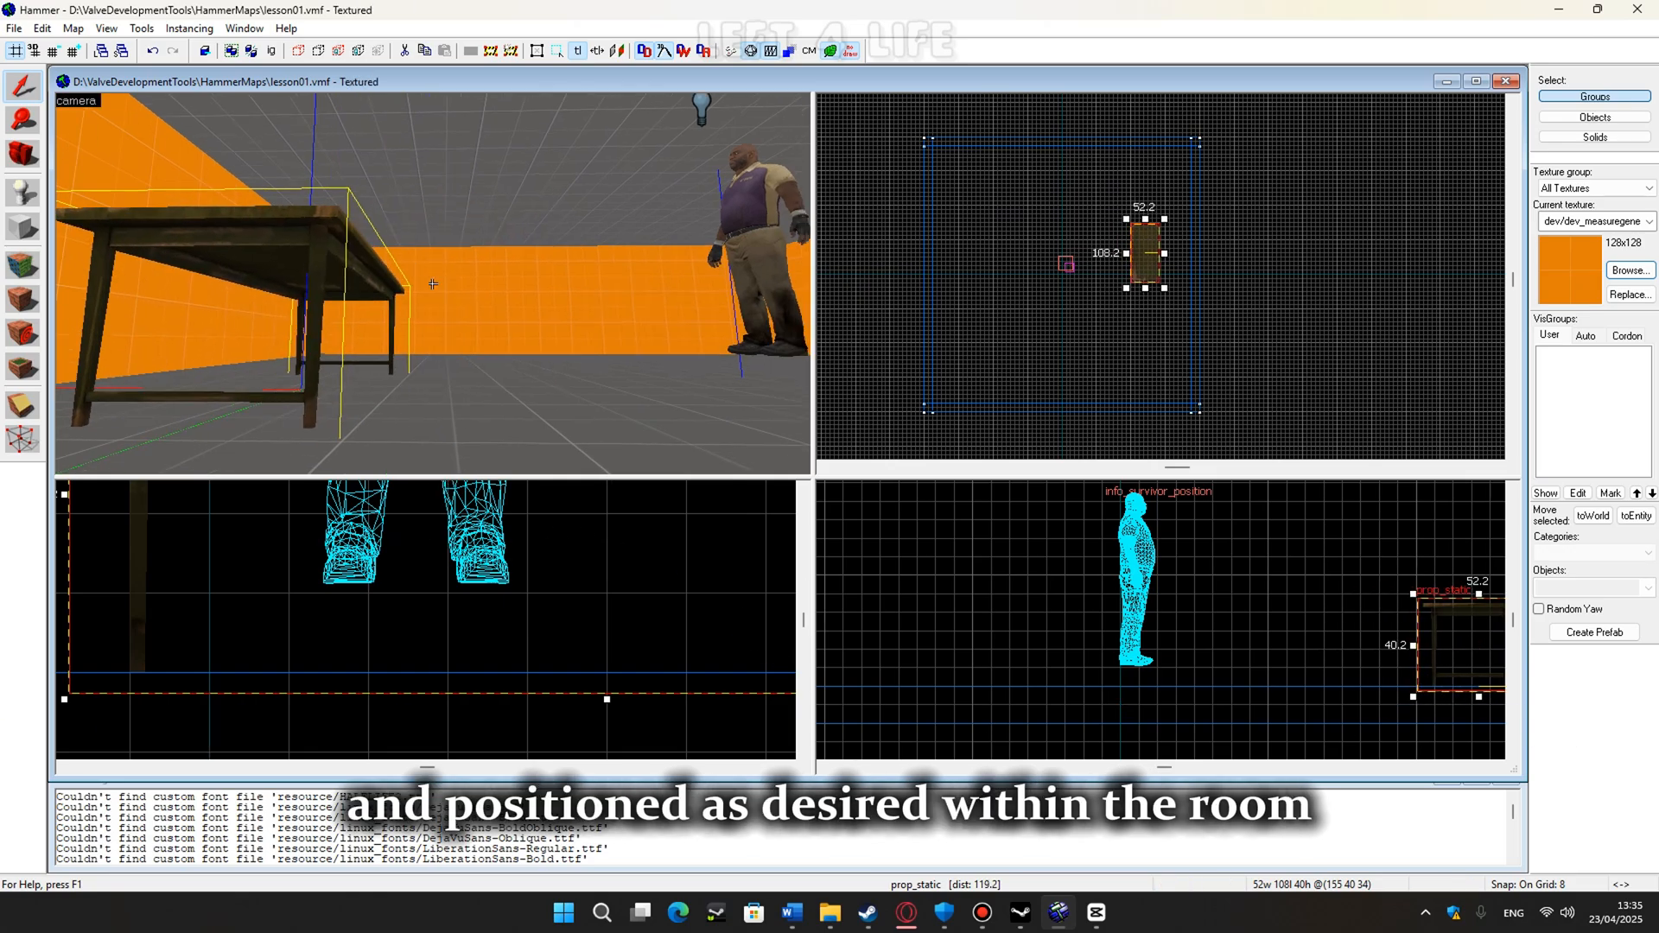
# Move the table prop about 60 units farther from the survivor so its long side meets the room's wall.
pyautogui.press('z')
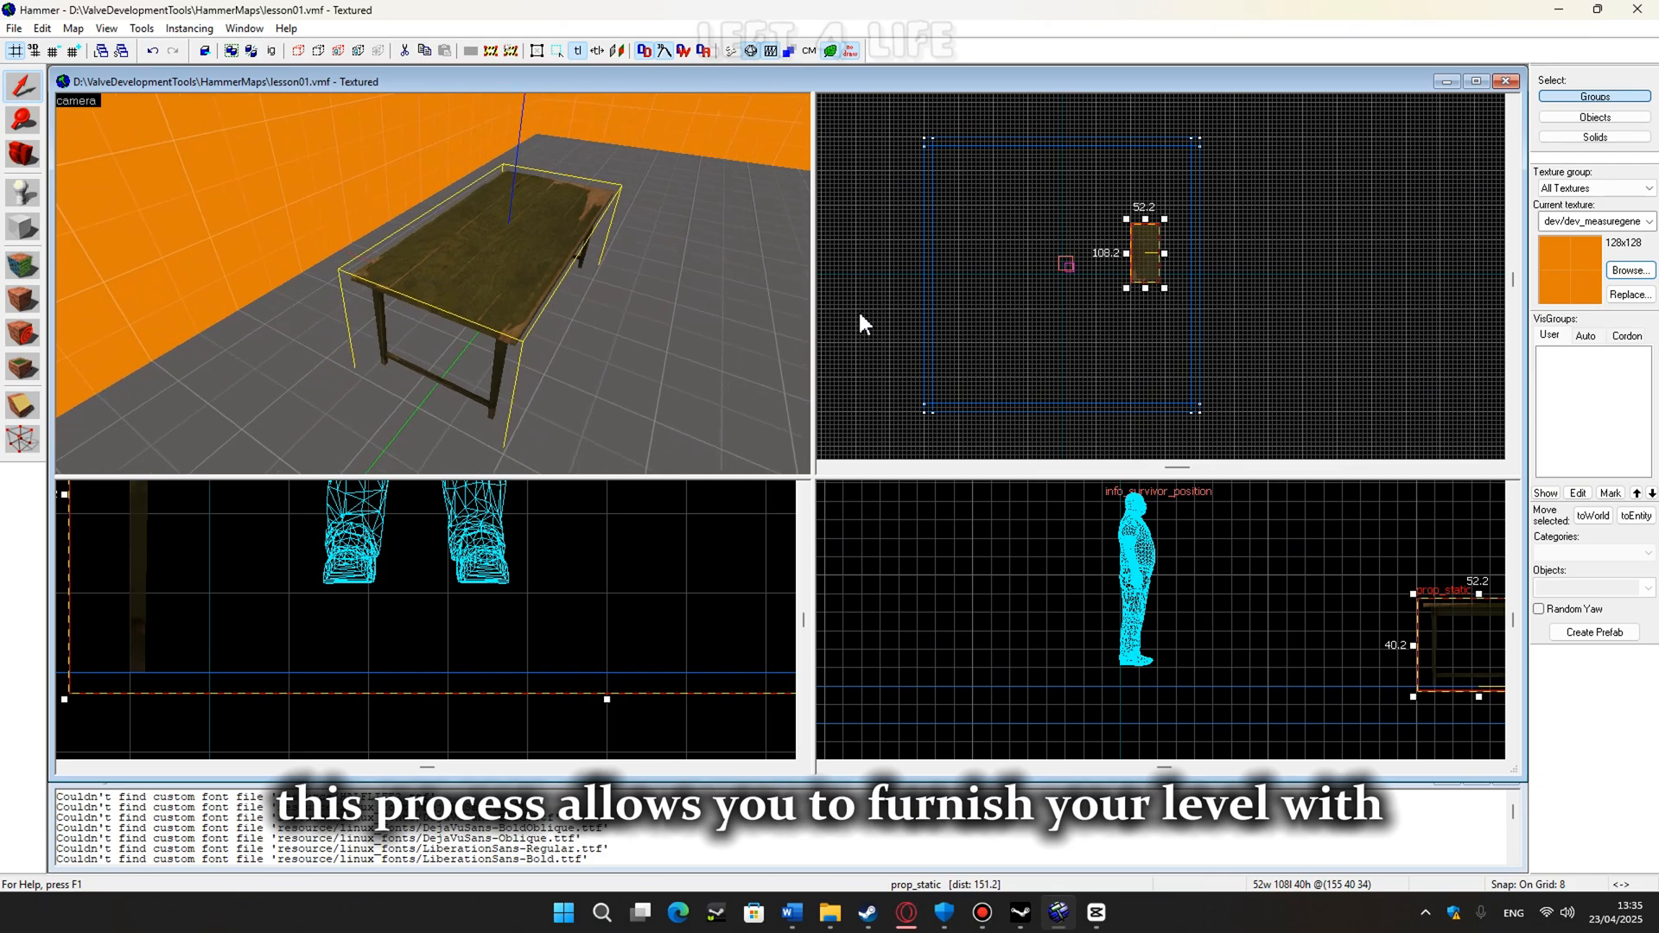
pyautogui.scroll(3, 1157, 250)
pyautogui.moveTo(1121, 277); pyautogui.dragTo(1205, 281)
# Check the table's placement against the wall and relative to the survivor from several angles in the 3D view.
pyautogui.press('z')
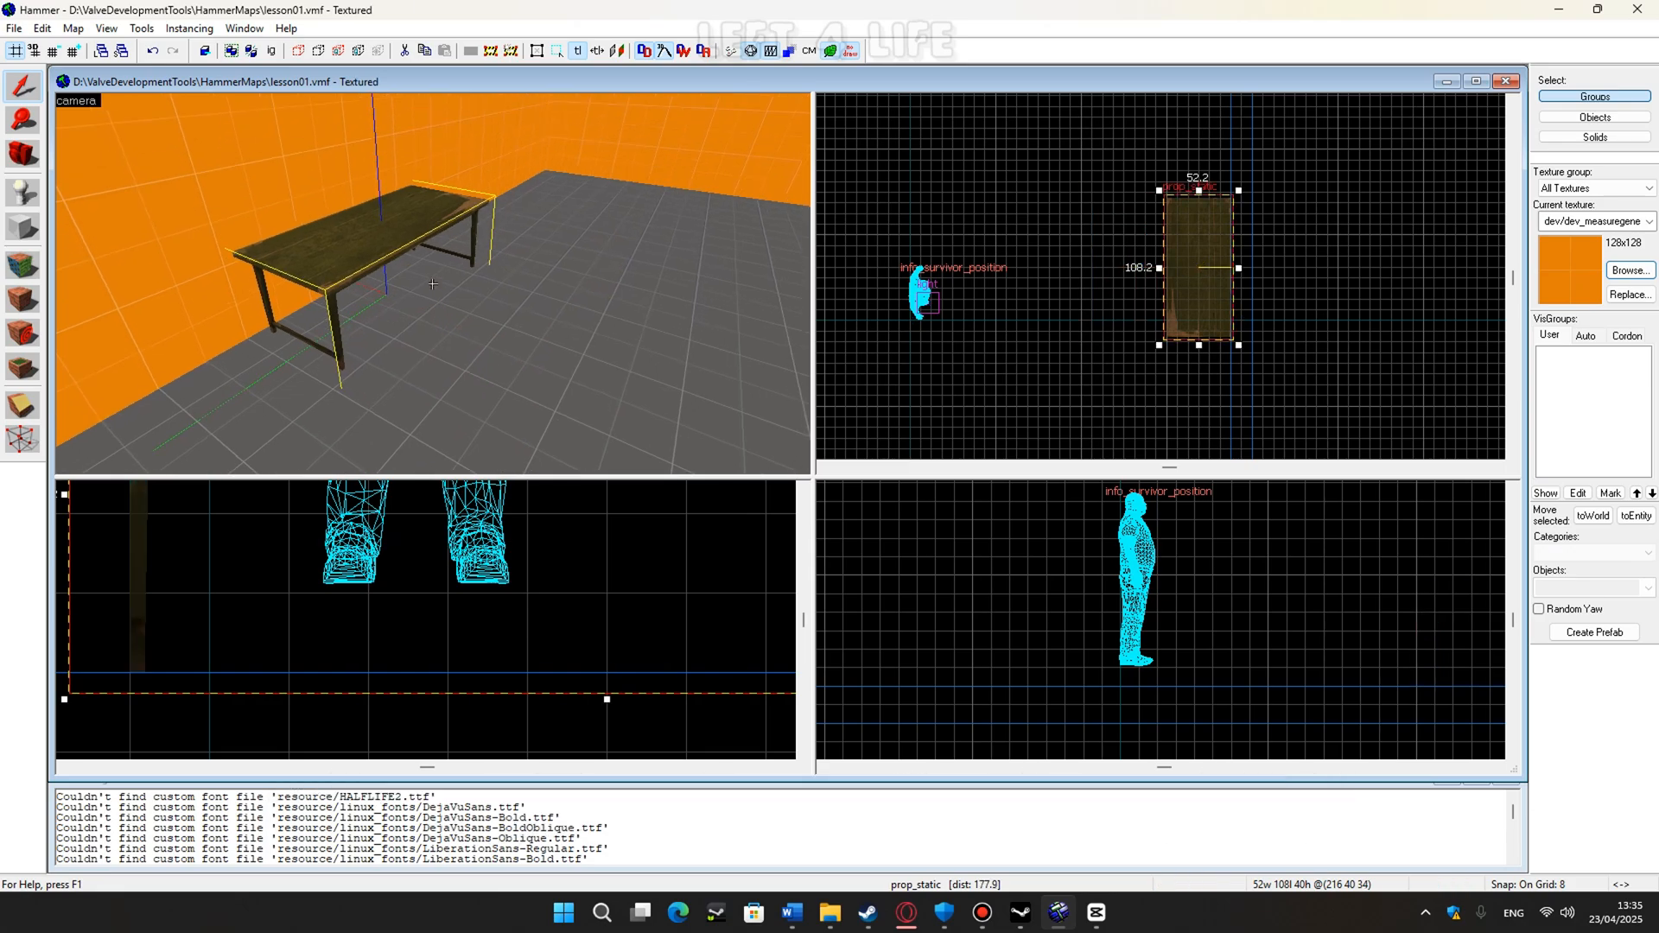
pyautogui.press('s')
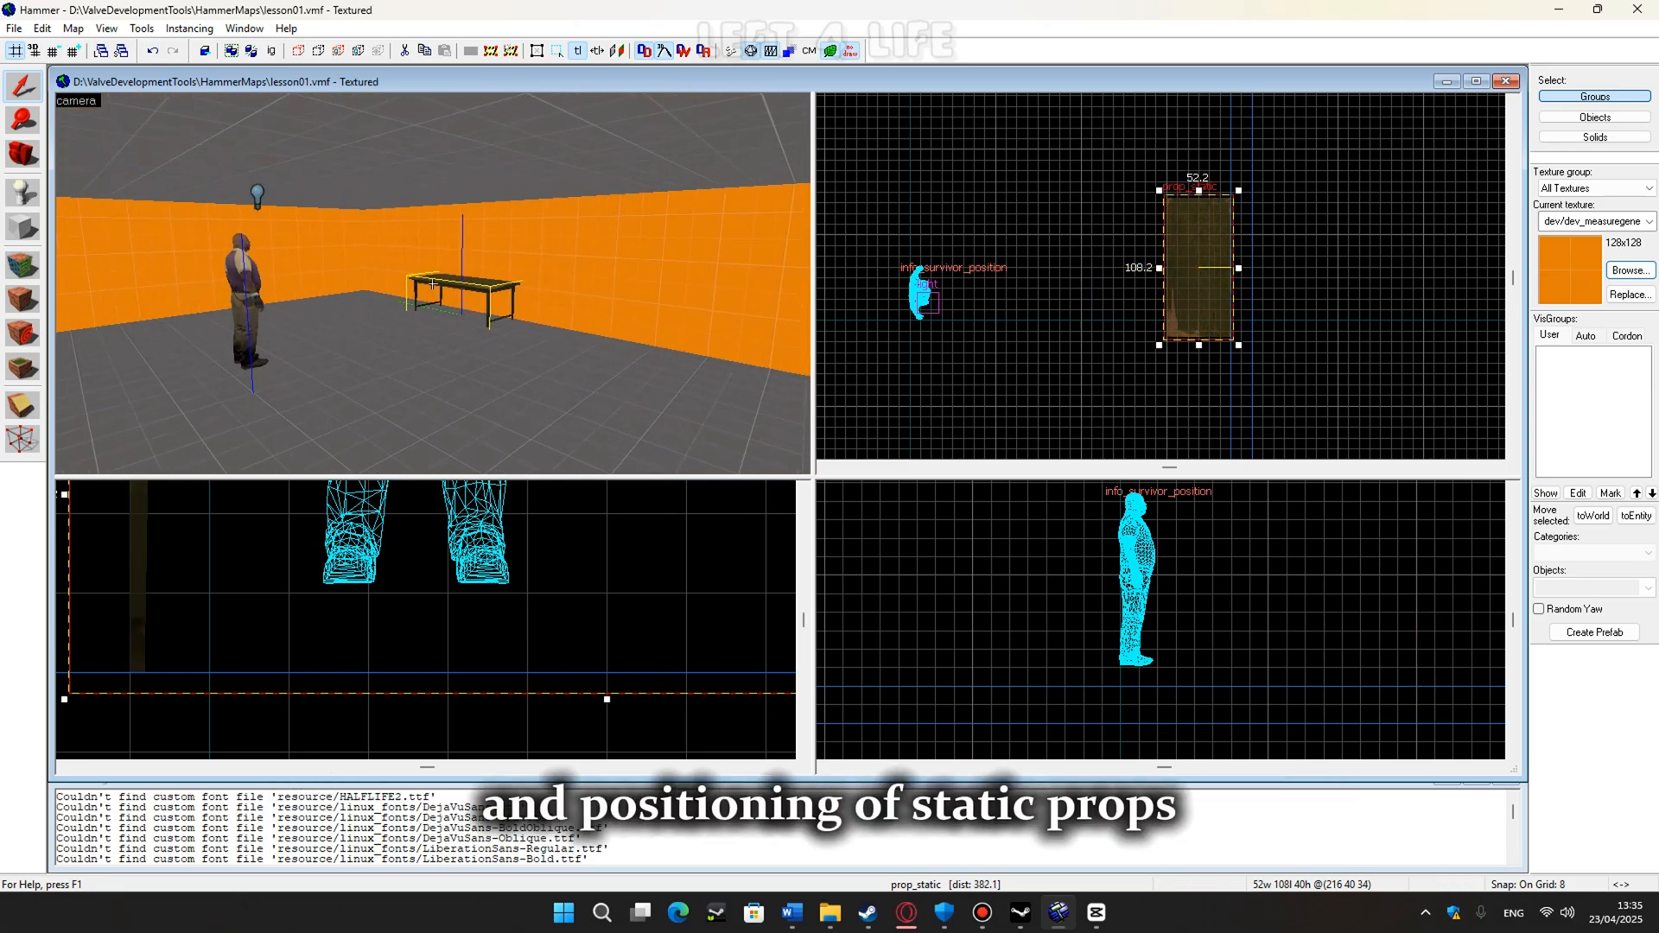
pyautogui.press('w')
pyautogui.press('w')
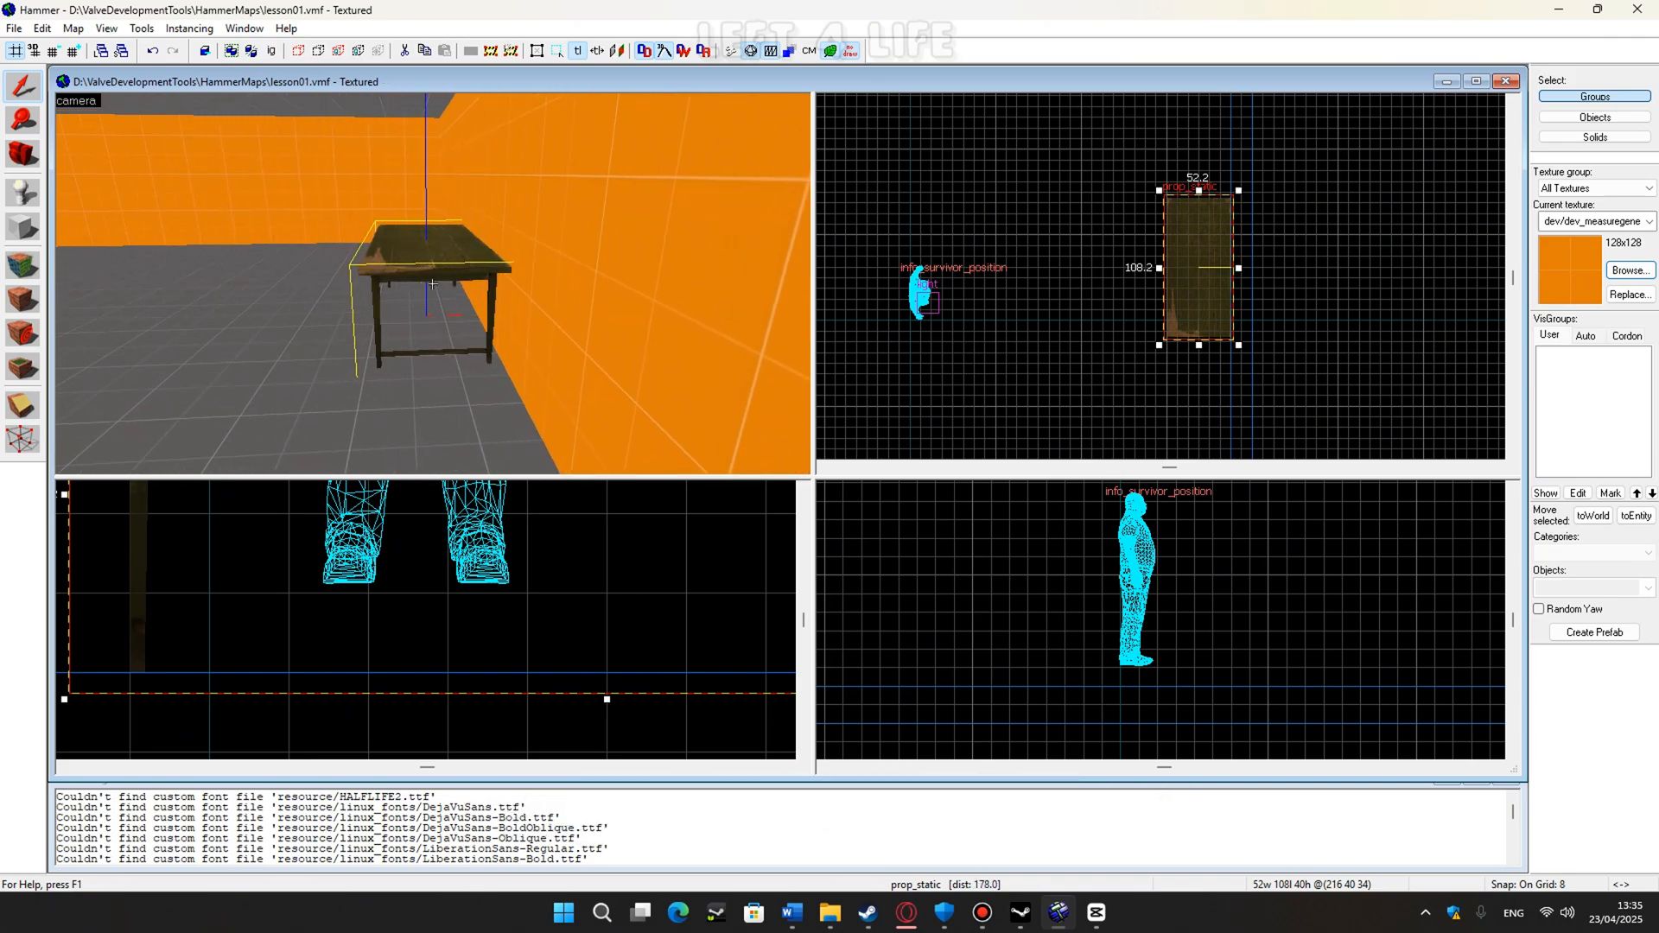
pyautogui.press('s')
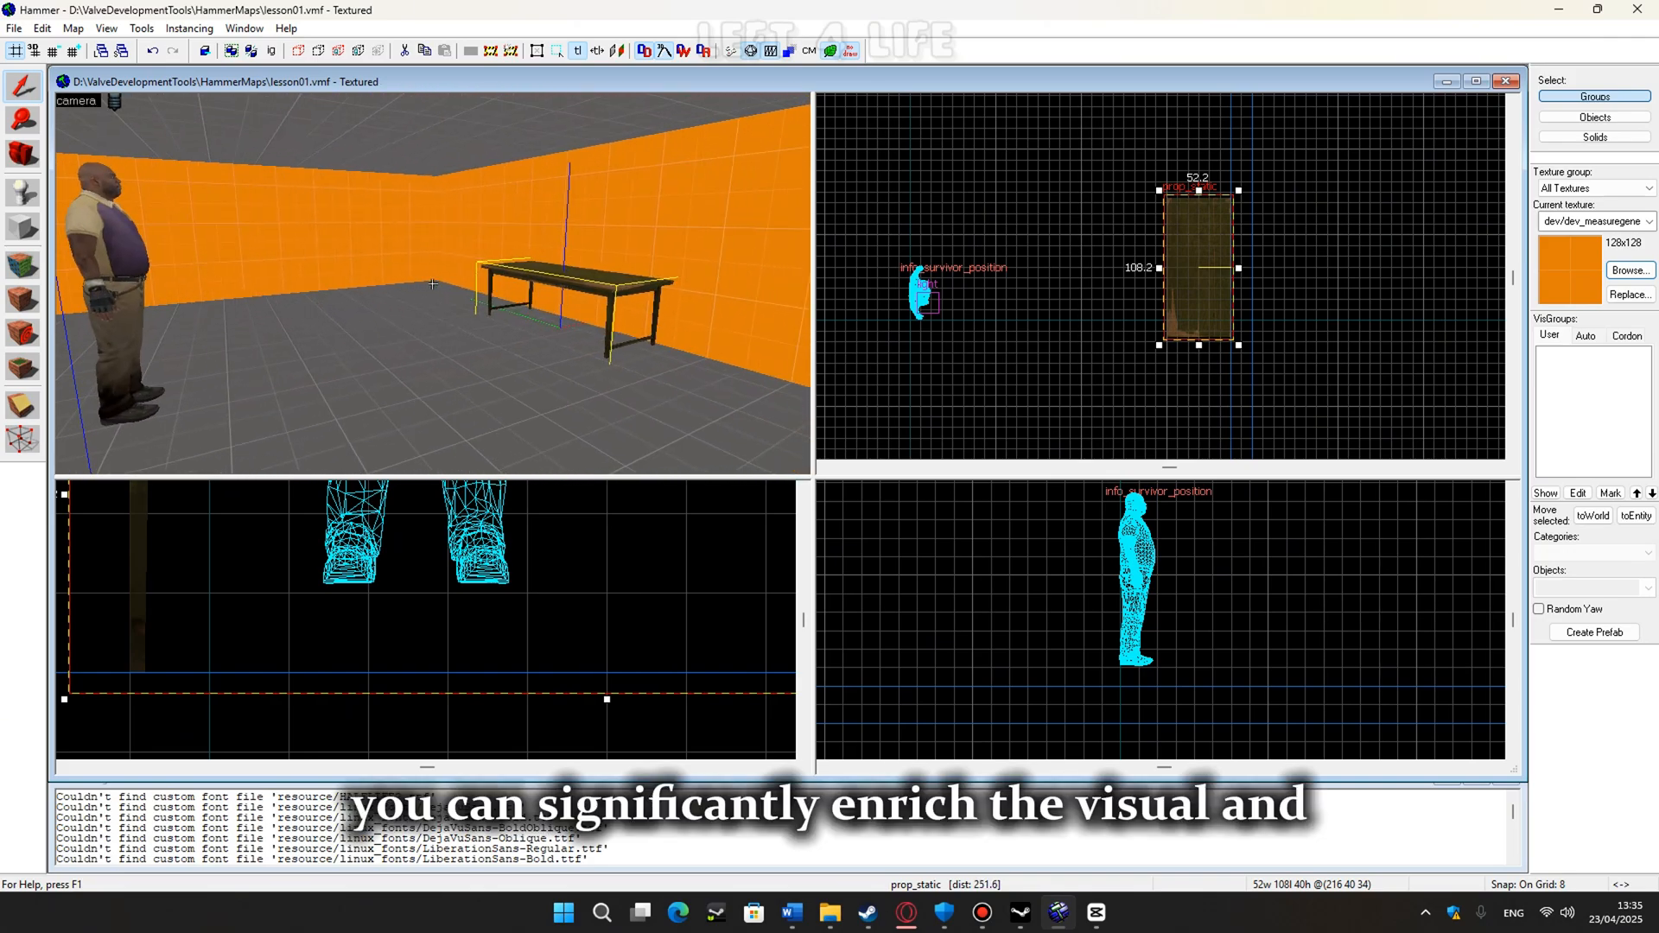
pyautogui.press('z')
# Place a weapon_pumpshotgun_spawn entity on the floor beneath the table in the 3D view.
pyautogui.press('Escape')
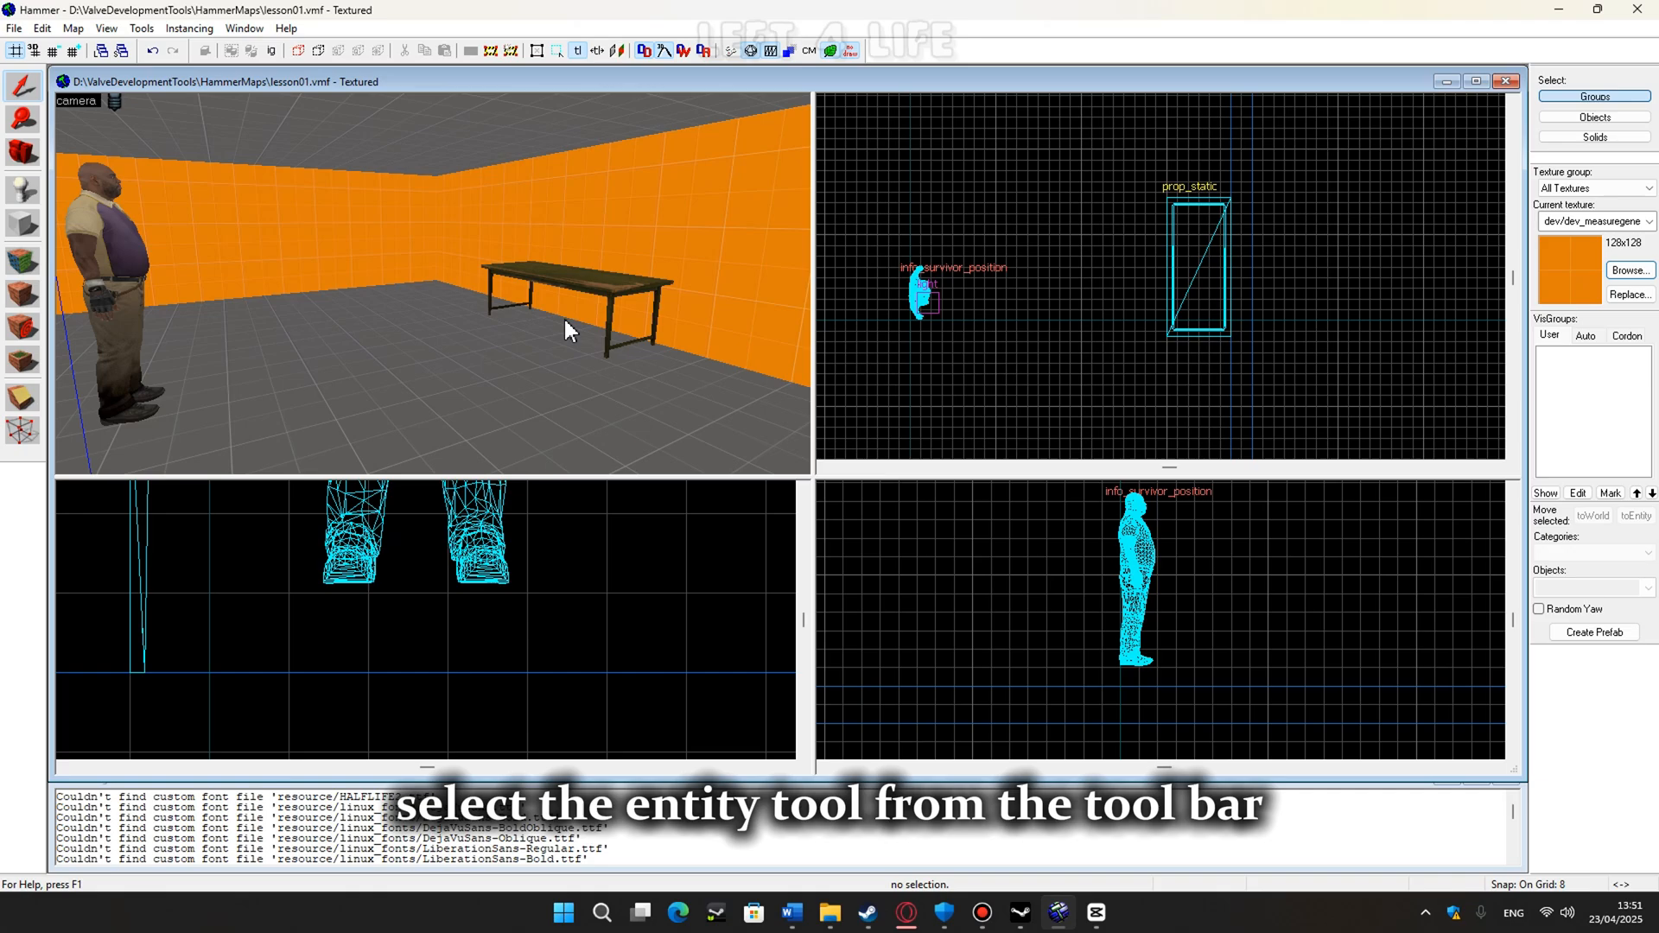
pyautogui.click(22, 190)
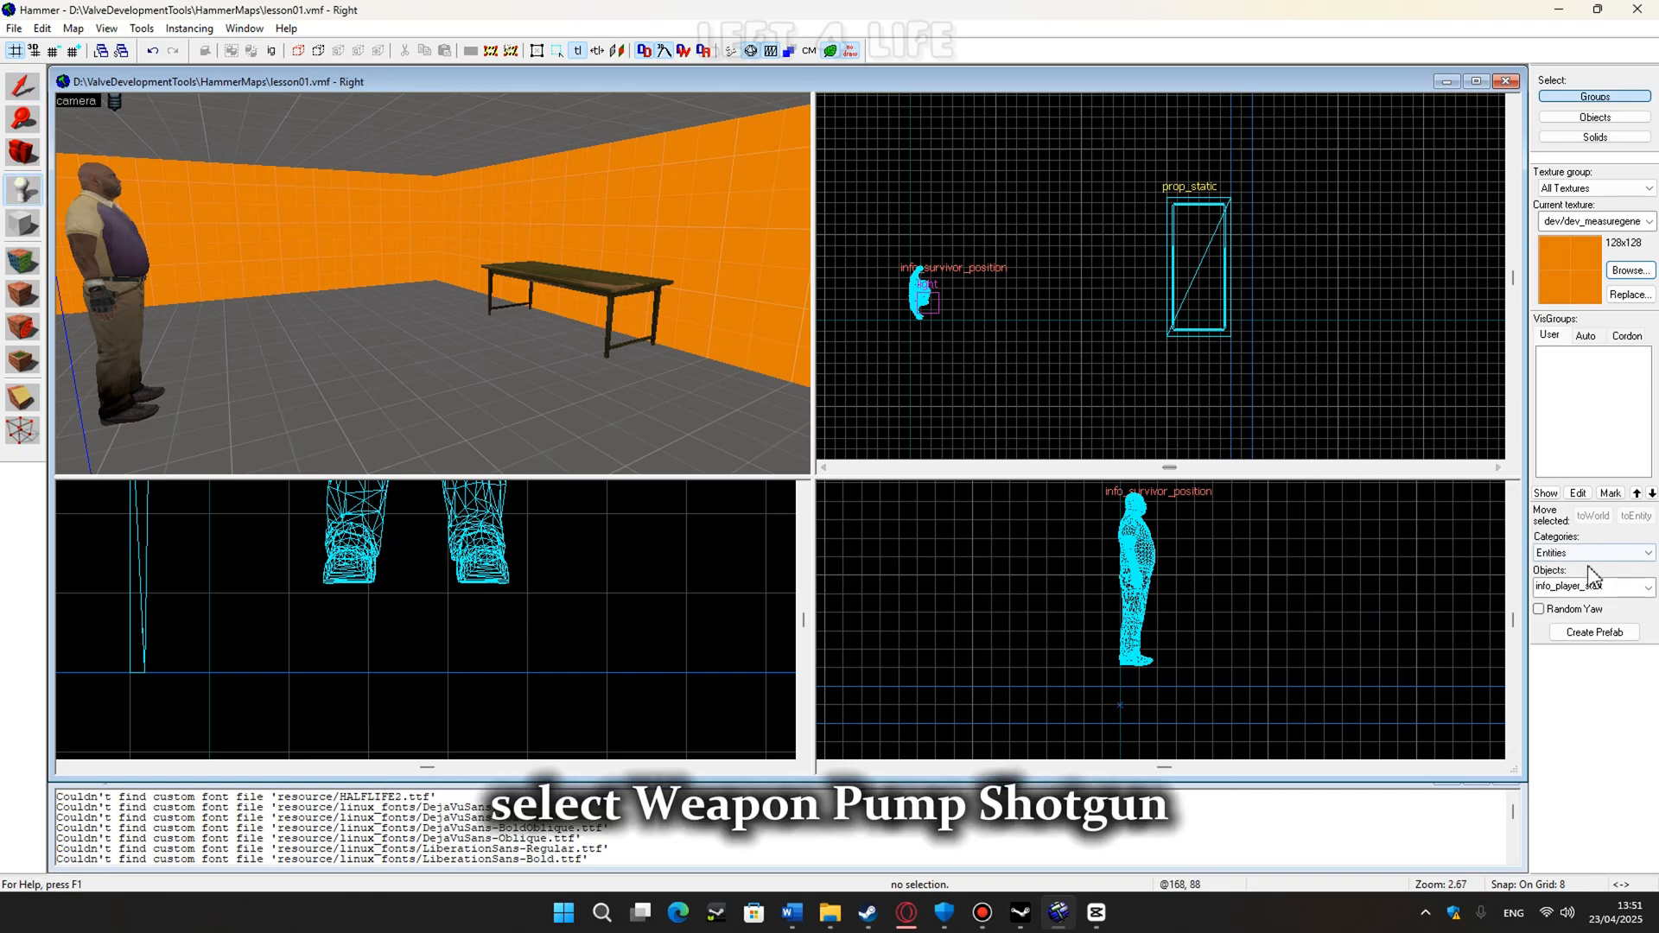
pyautogui.click(1649, 587)
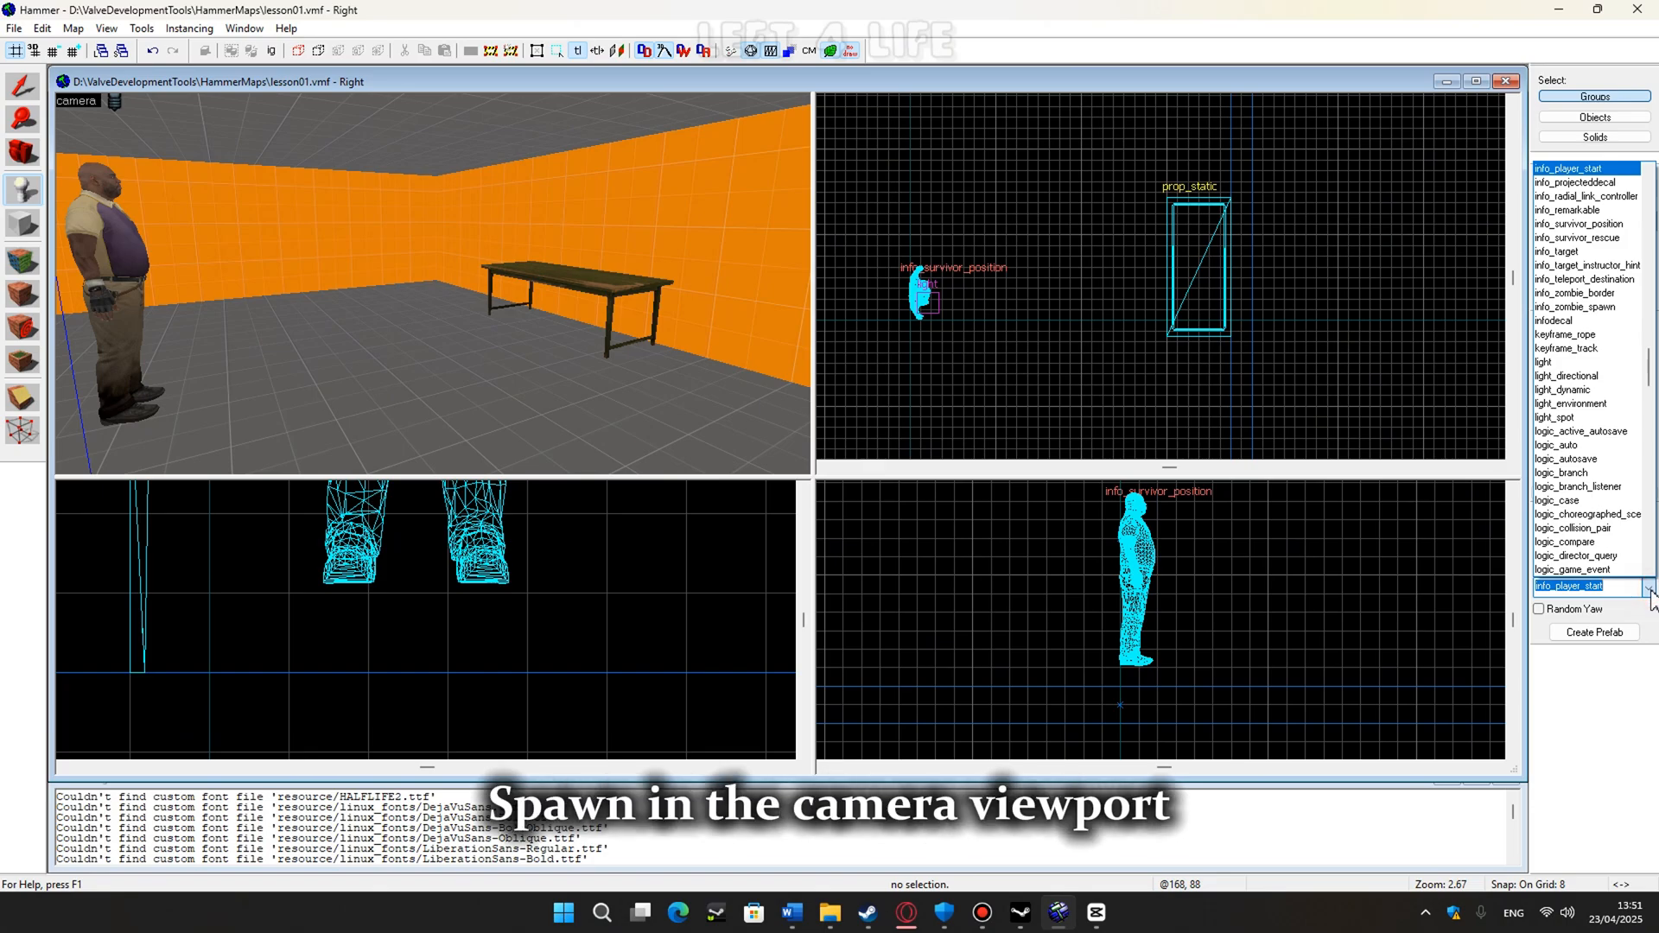
pyautogui.write('weapon')
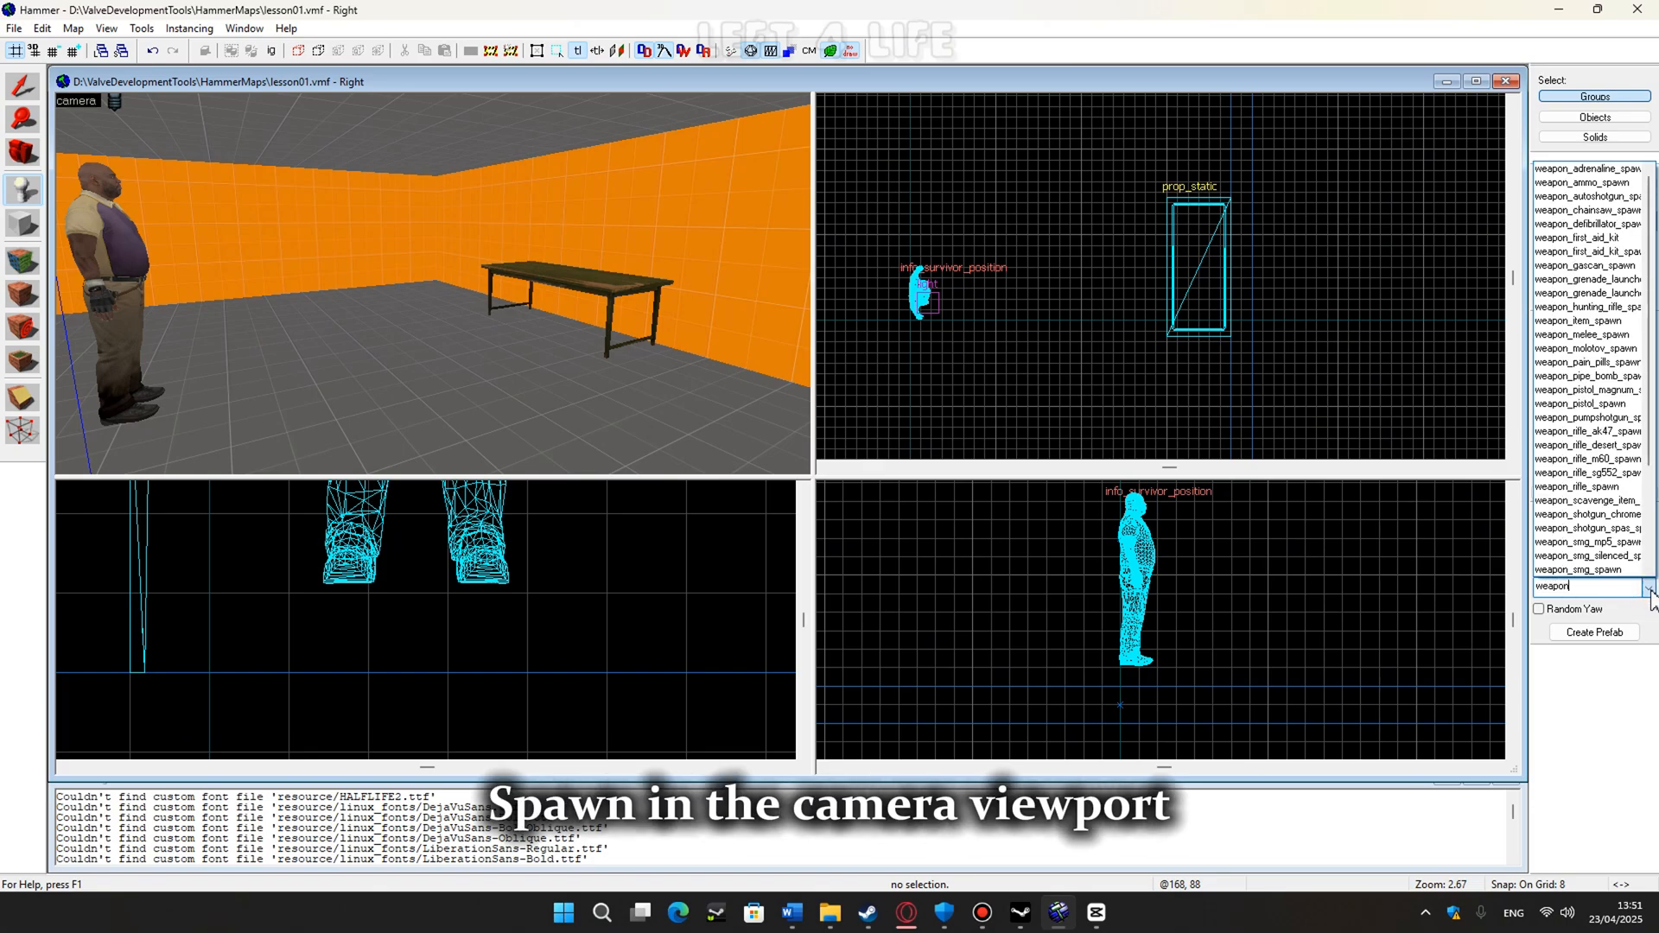
pyautogui.write('_pum')
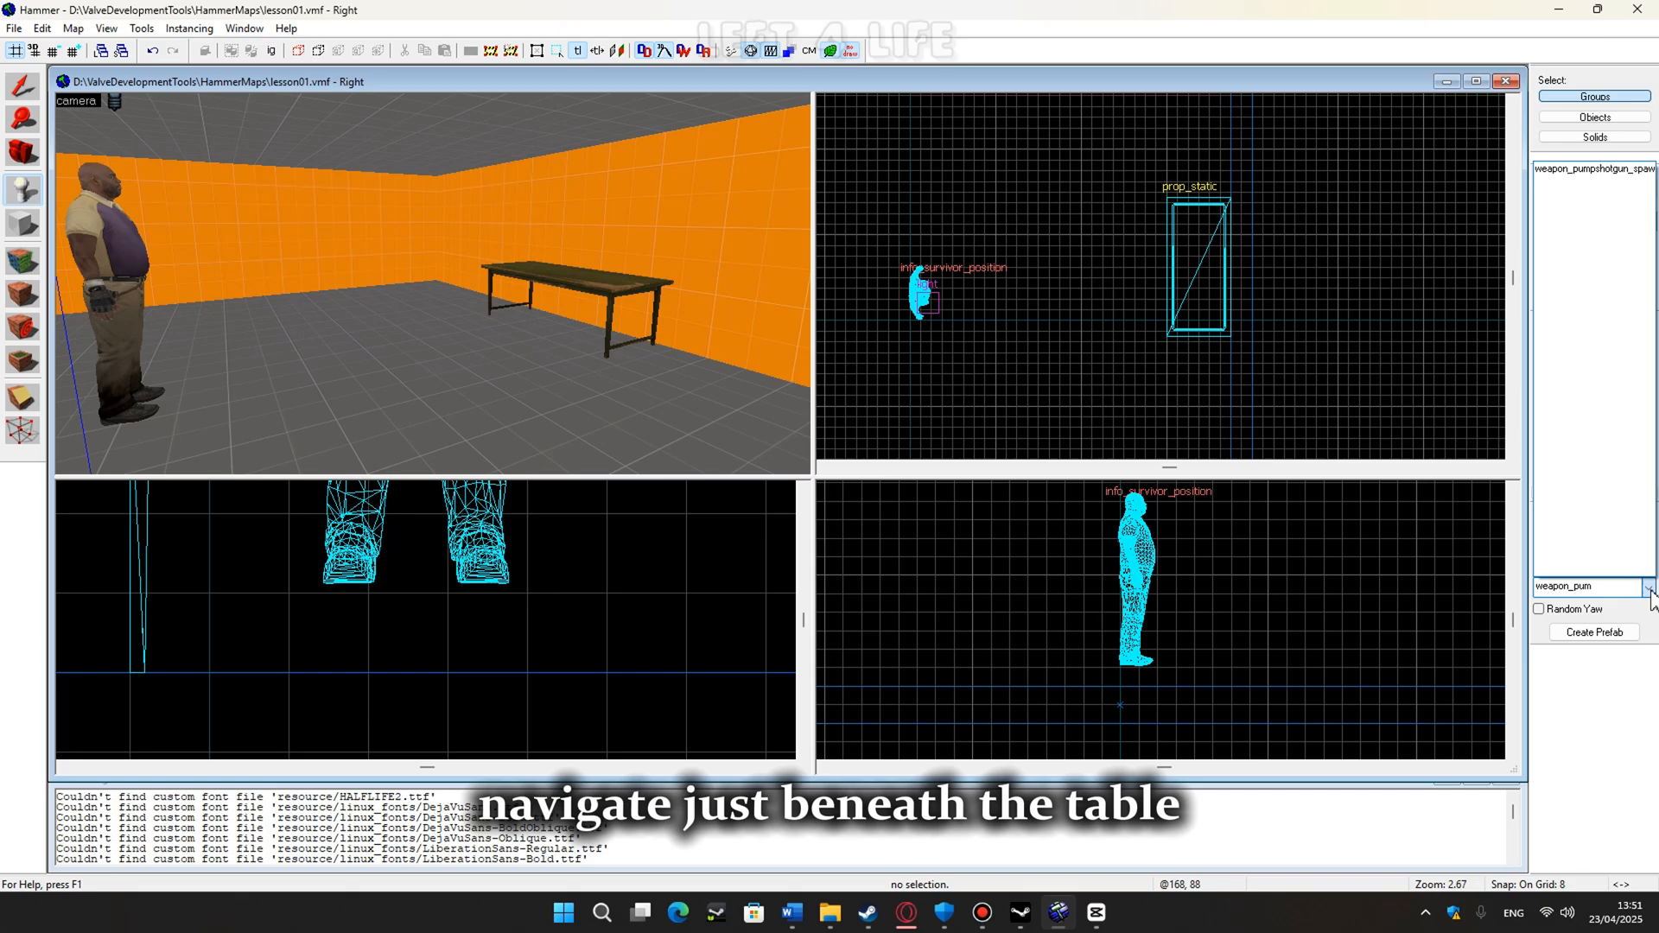
pyautogui.click(1594, 169)
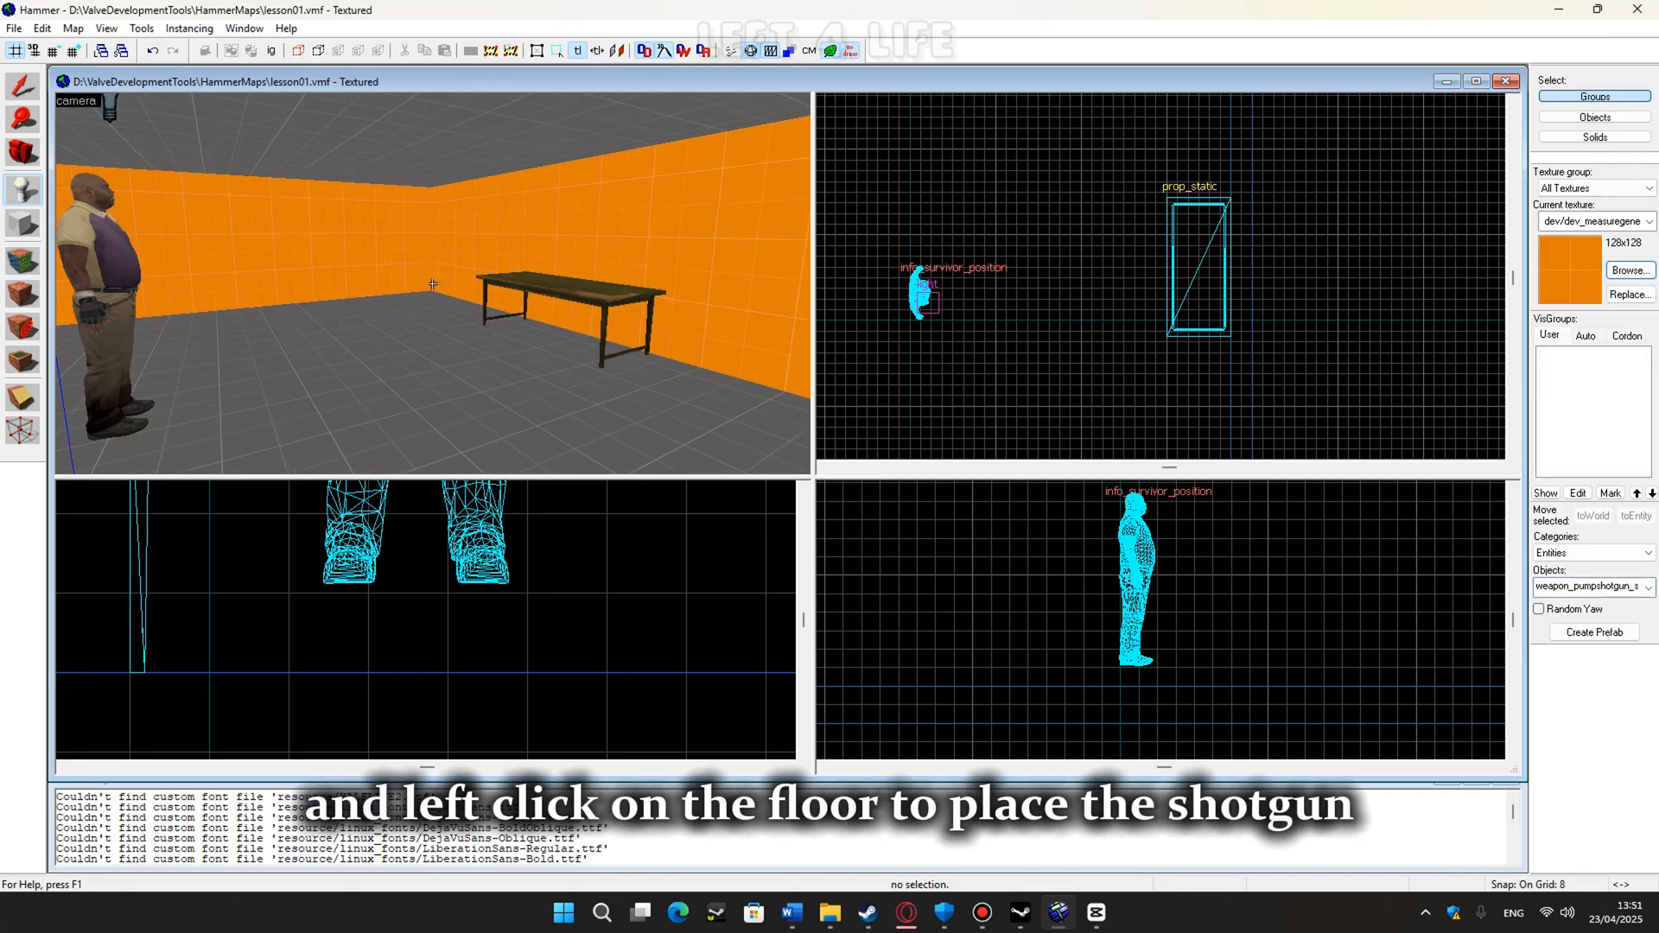
pyautogui.press('w')
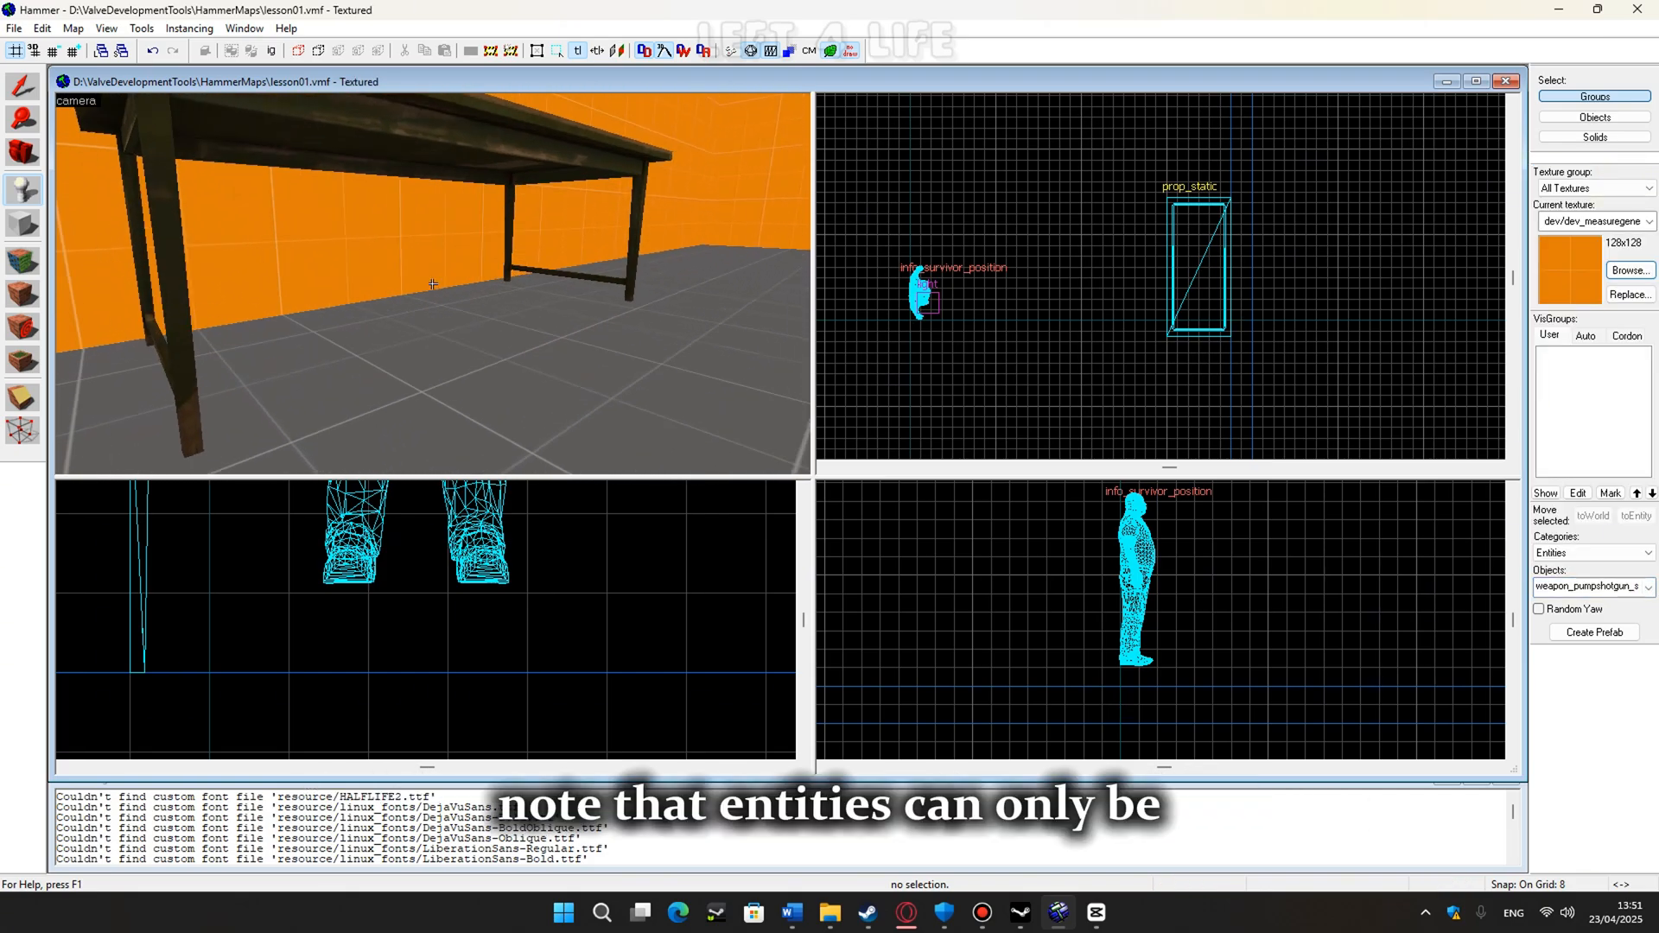
pyautogui.click(437, 325)
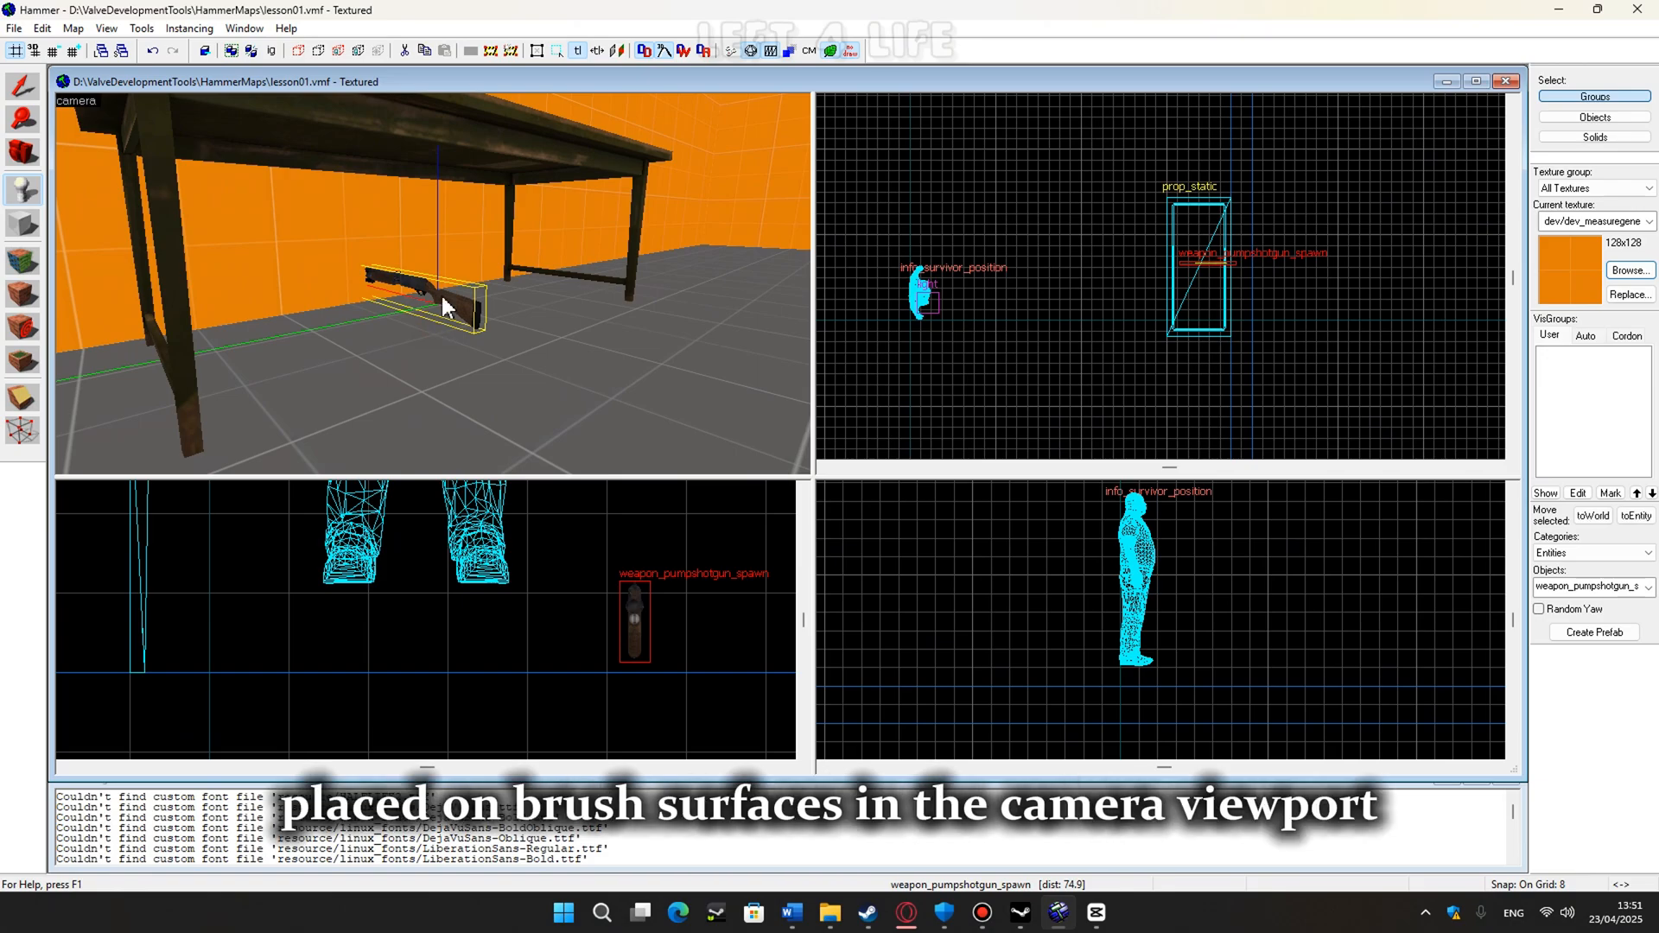
# Shift the shotgun about 5 units toward the survivor in the top view and rotate it a quarter turn to run along the table's length.
pyautogui.press('s')
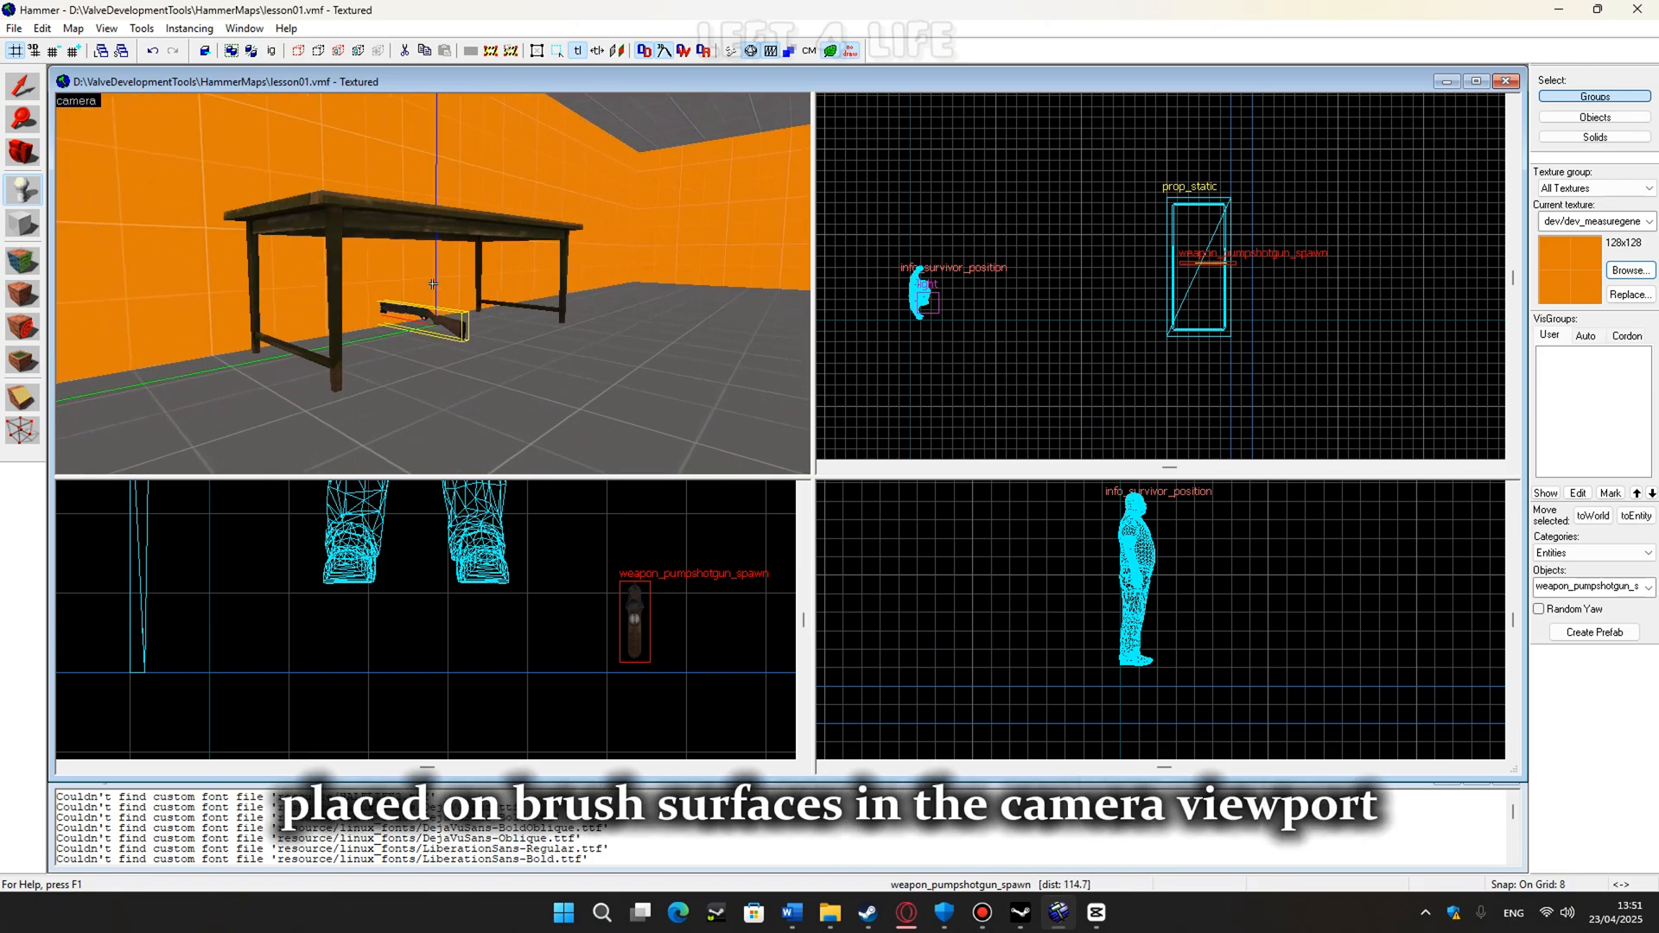
pyautogui.press('Left')
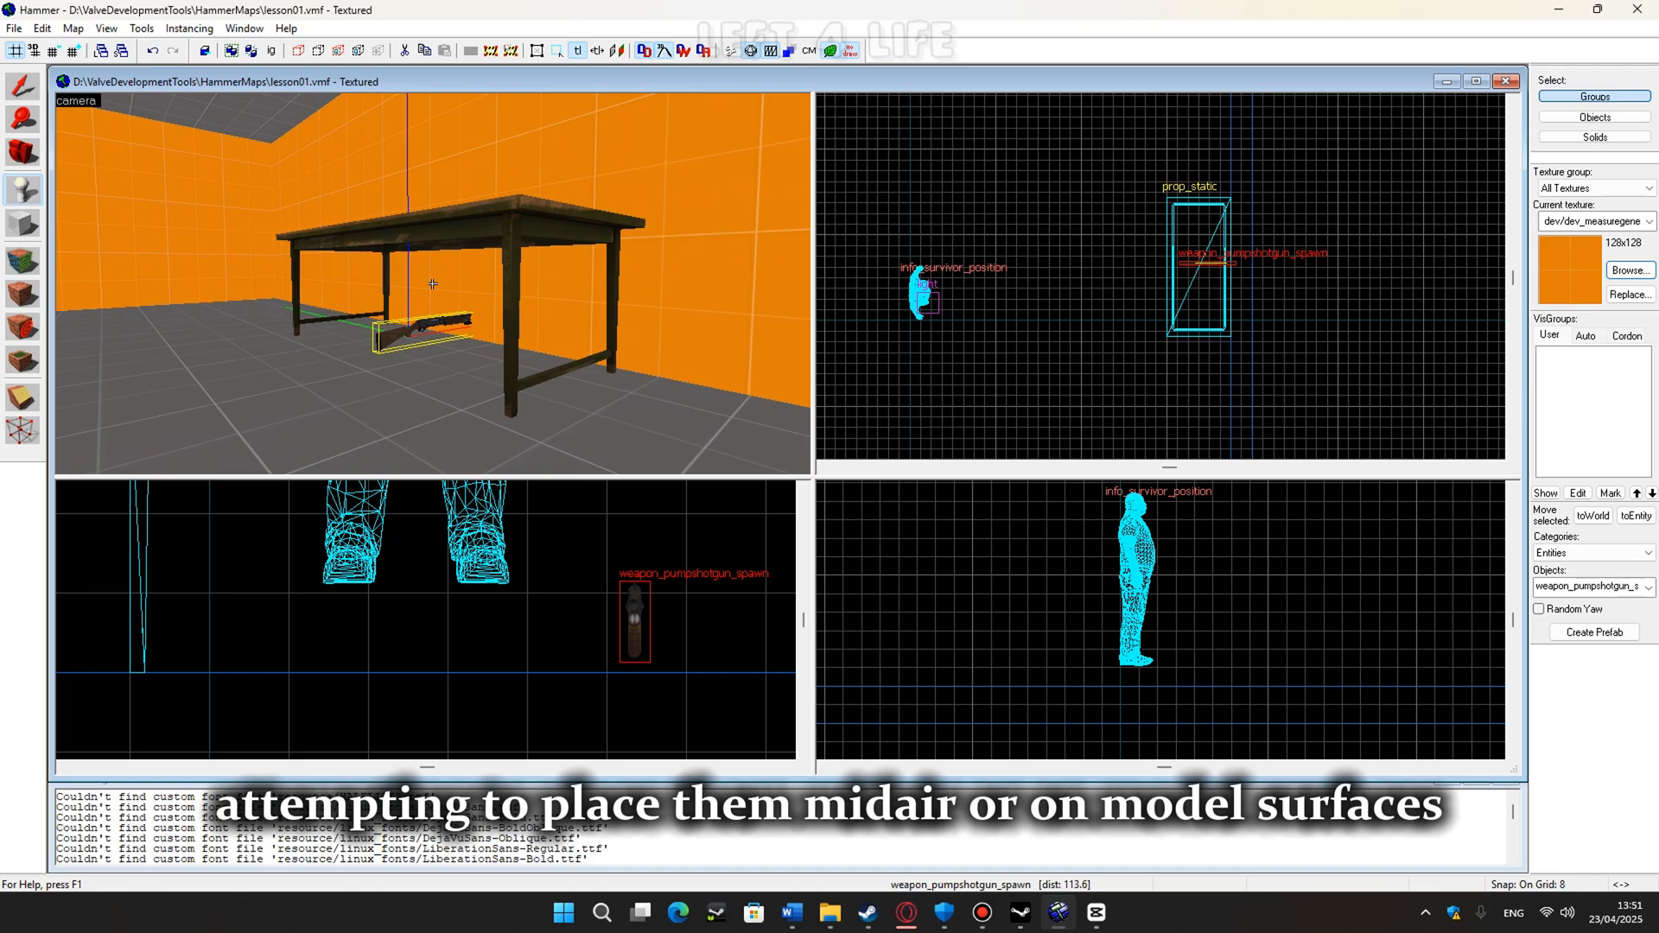
pyautogui.press('d')
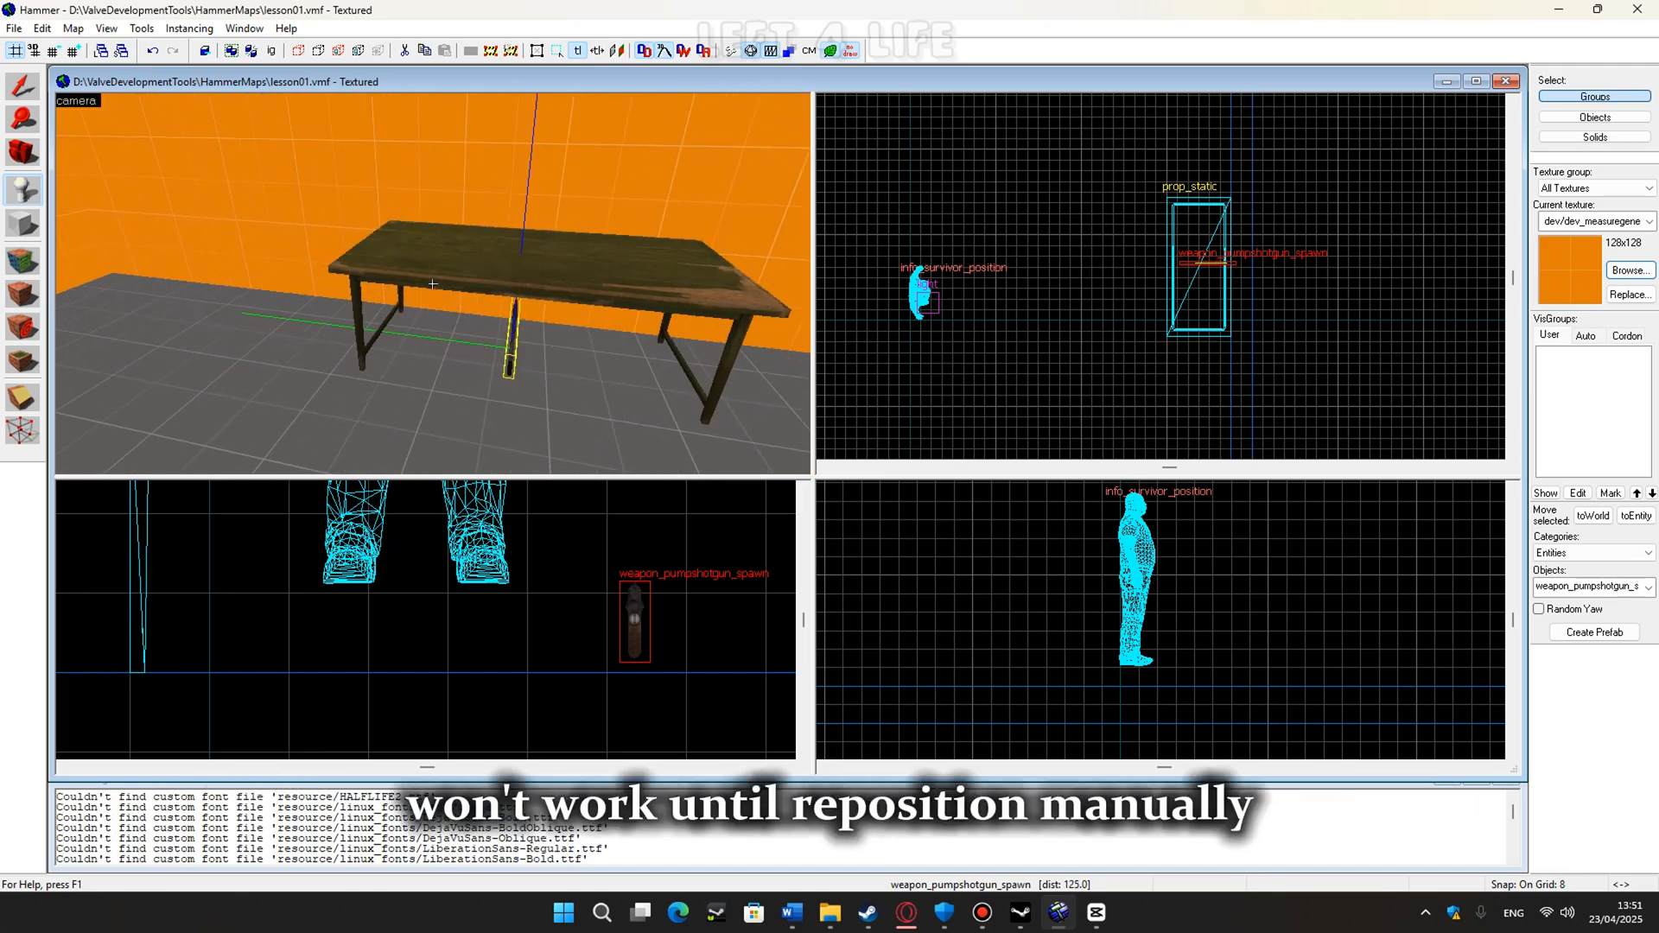
pyautogui.press('a')
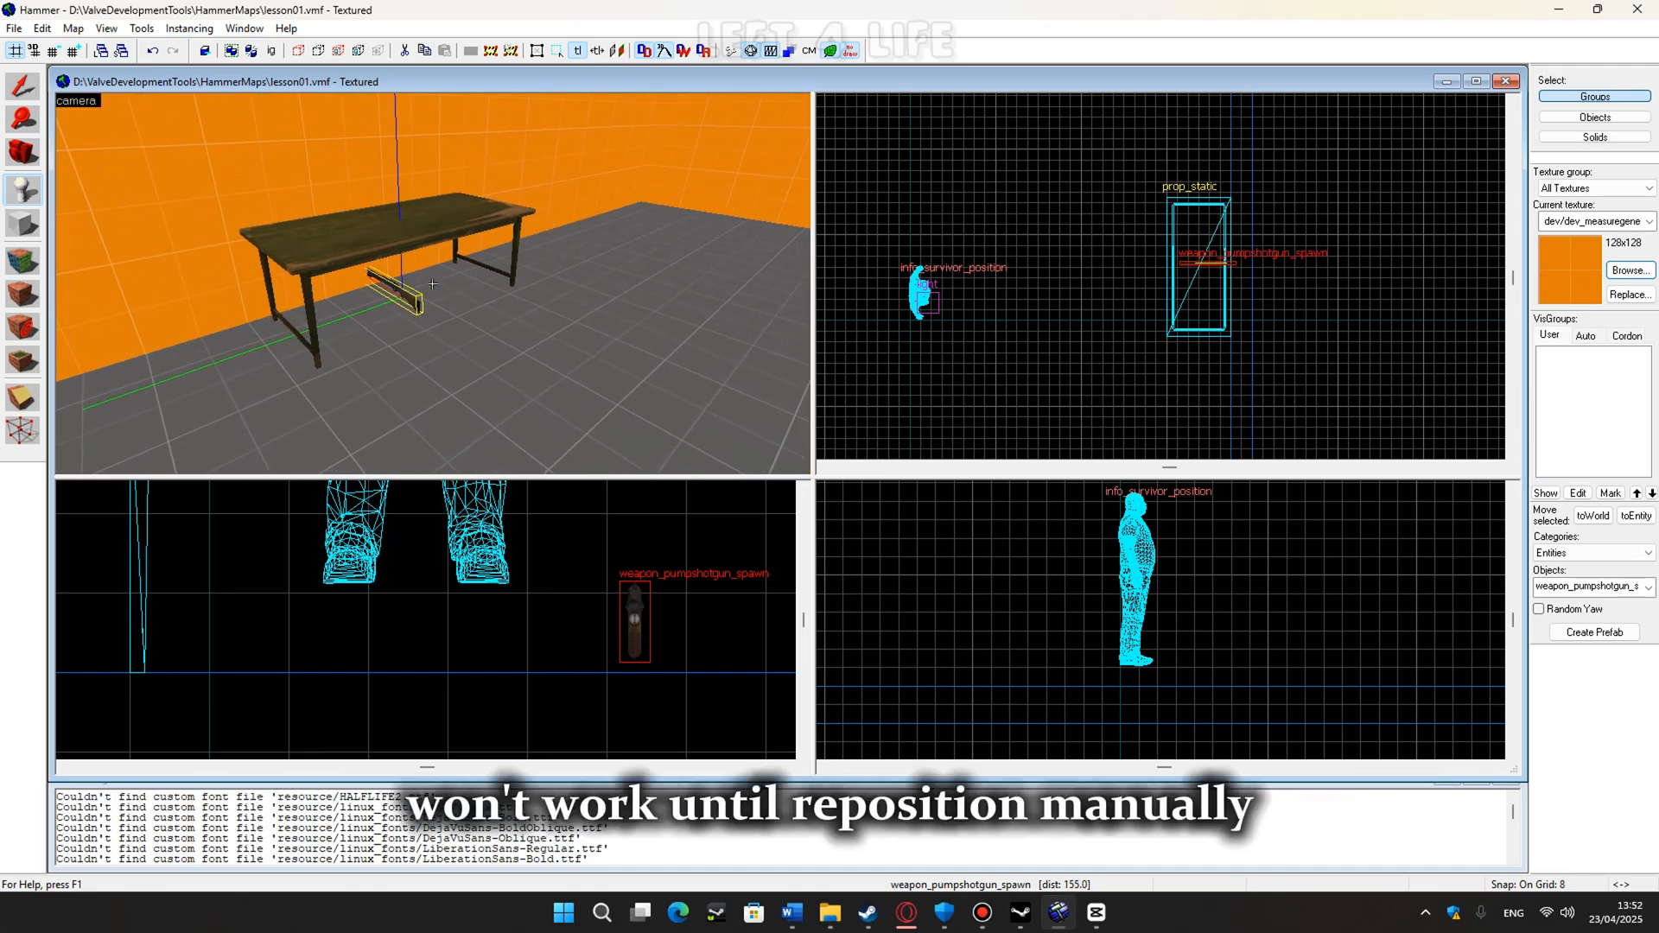
pyautogui.press('w')
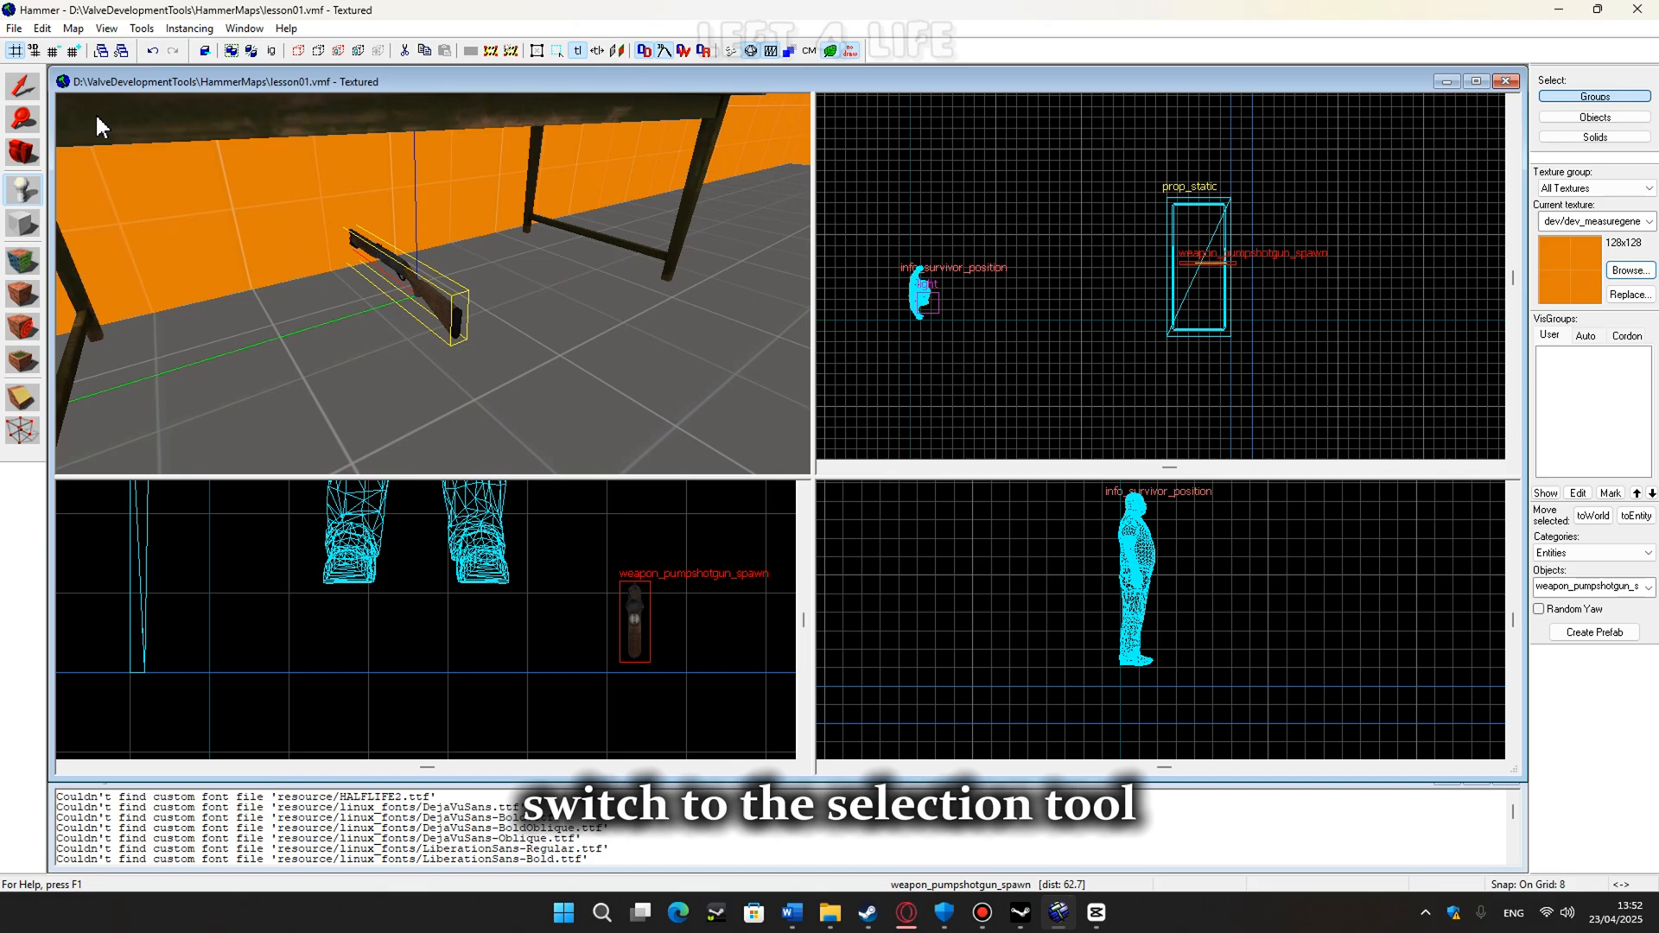
pyautogui.click(30, 90)
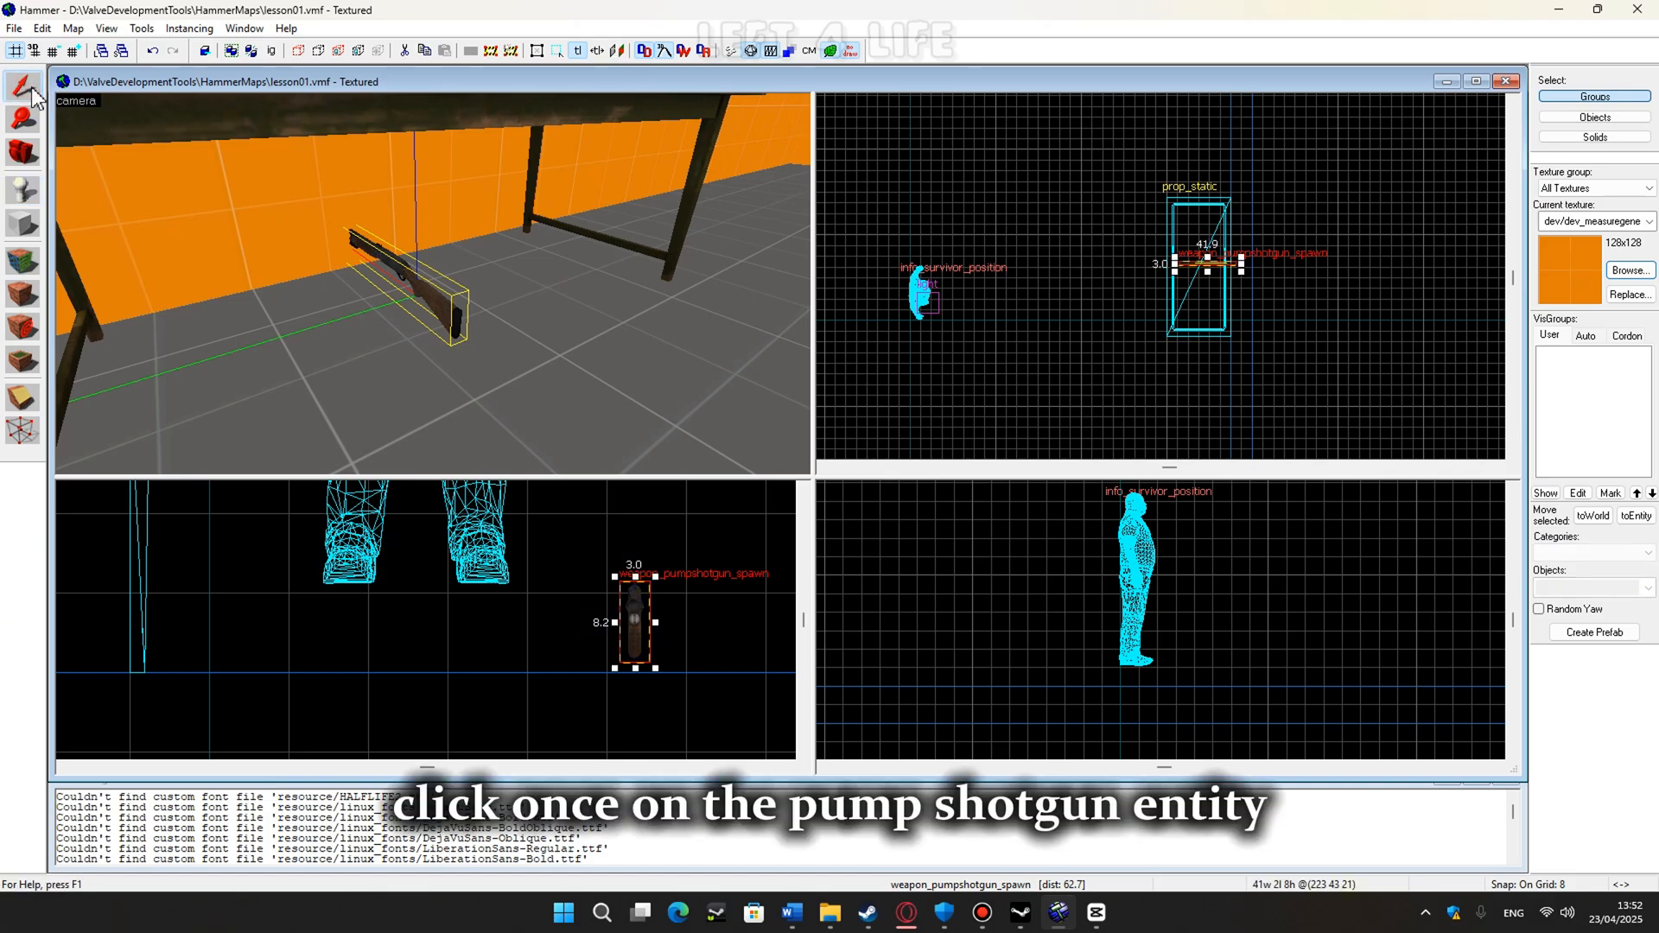
pyautogui.scroll(6, 1231, 256)
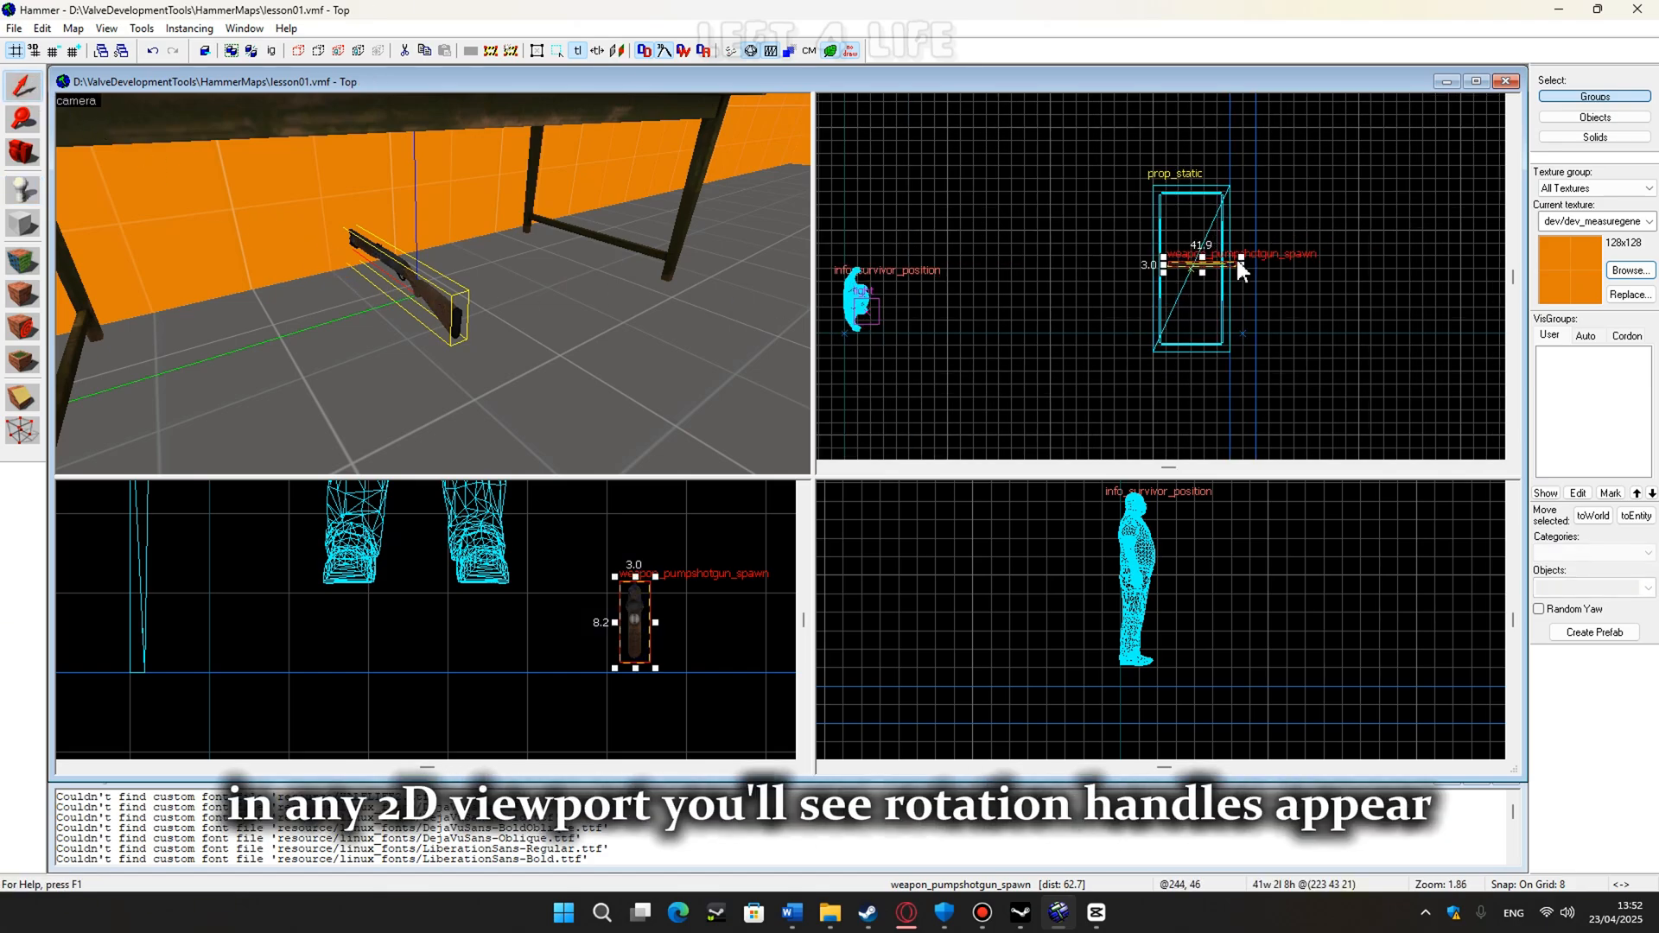
pyautogui.scroll(1, 1149, 260)
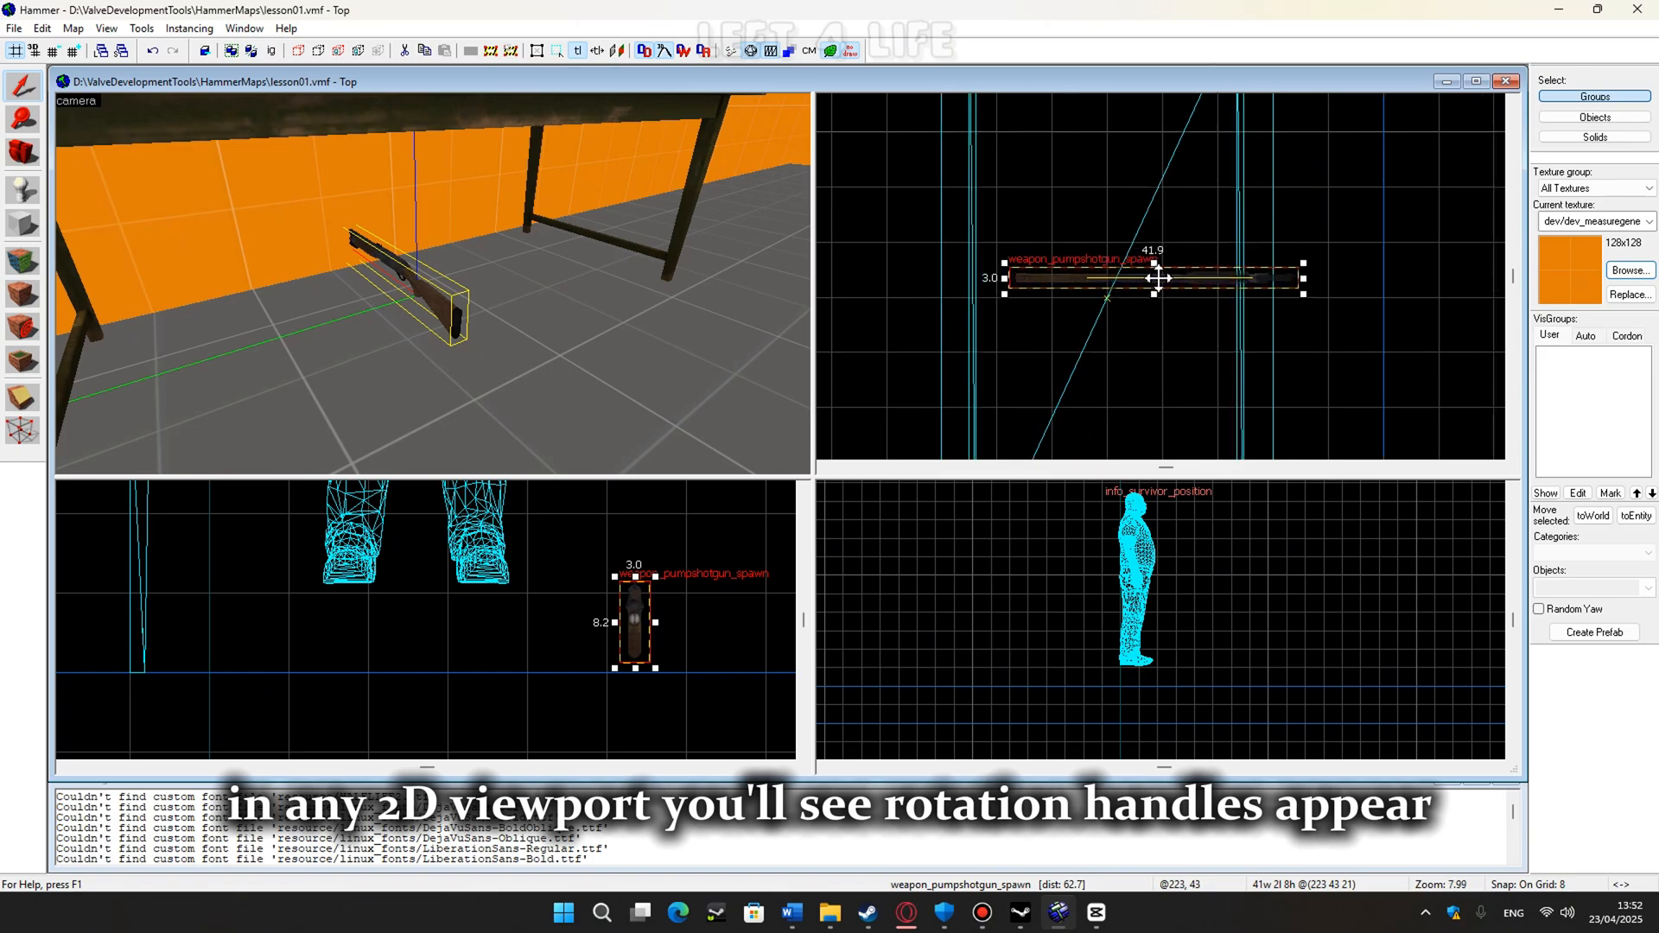
pyautogui.moveTo(1213, 278); pyautogui.dragTo(1184, 301)
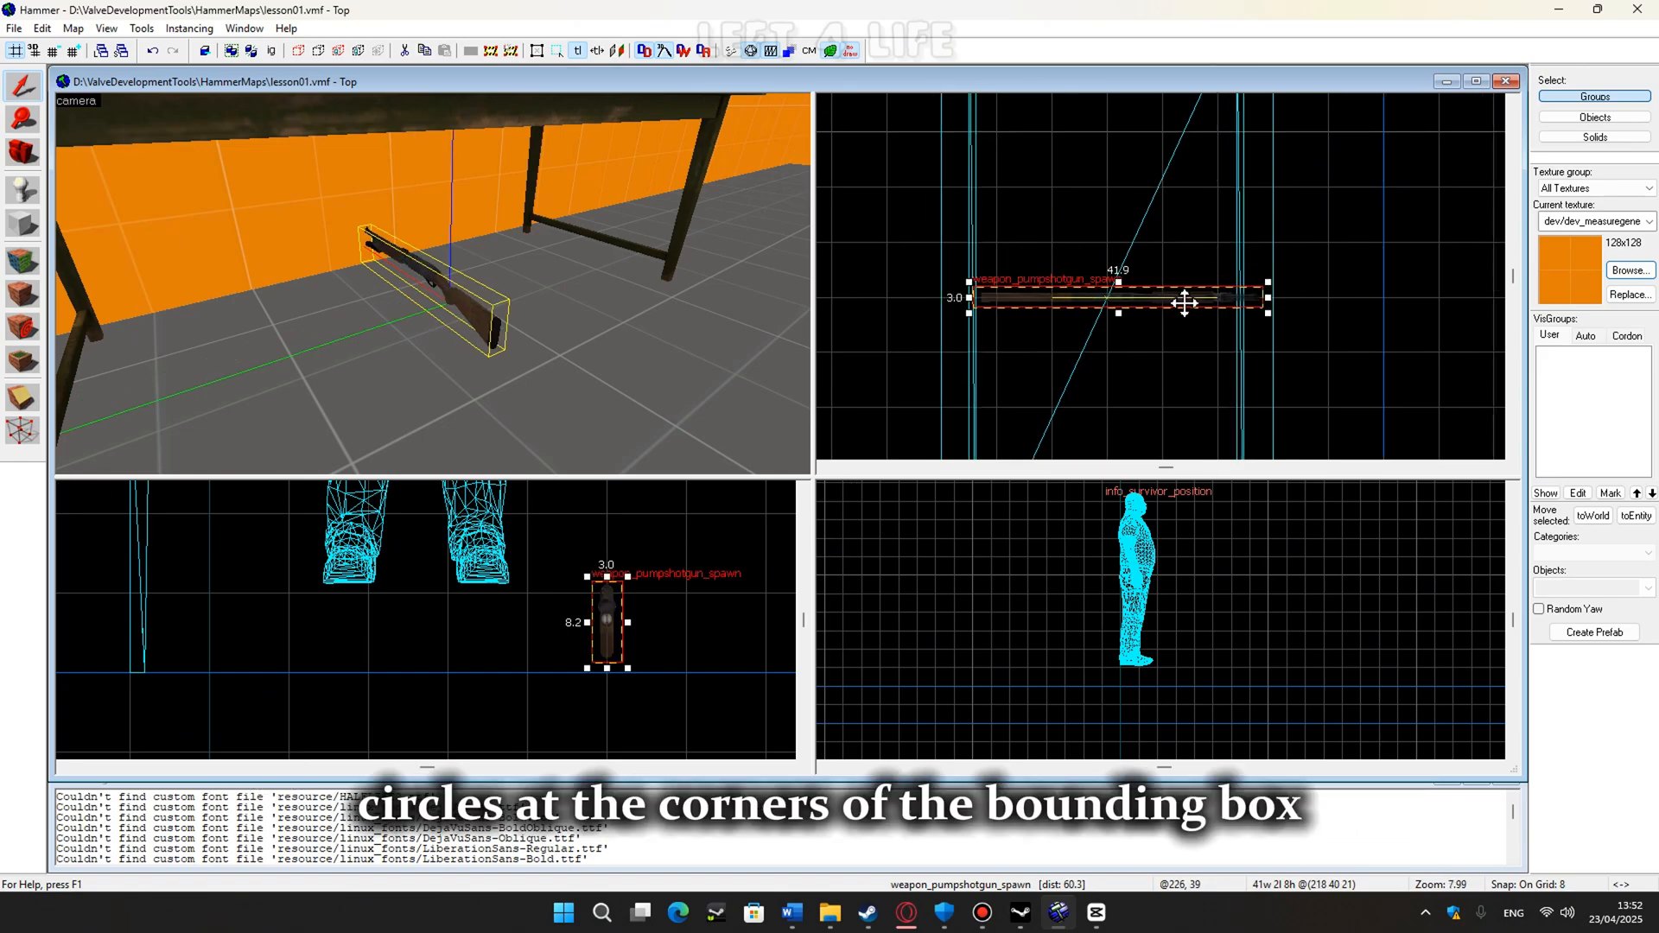
pyautogui.click(1137, 298)
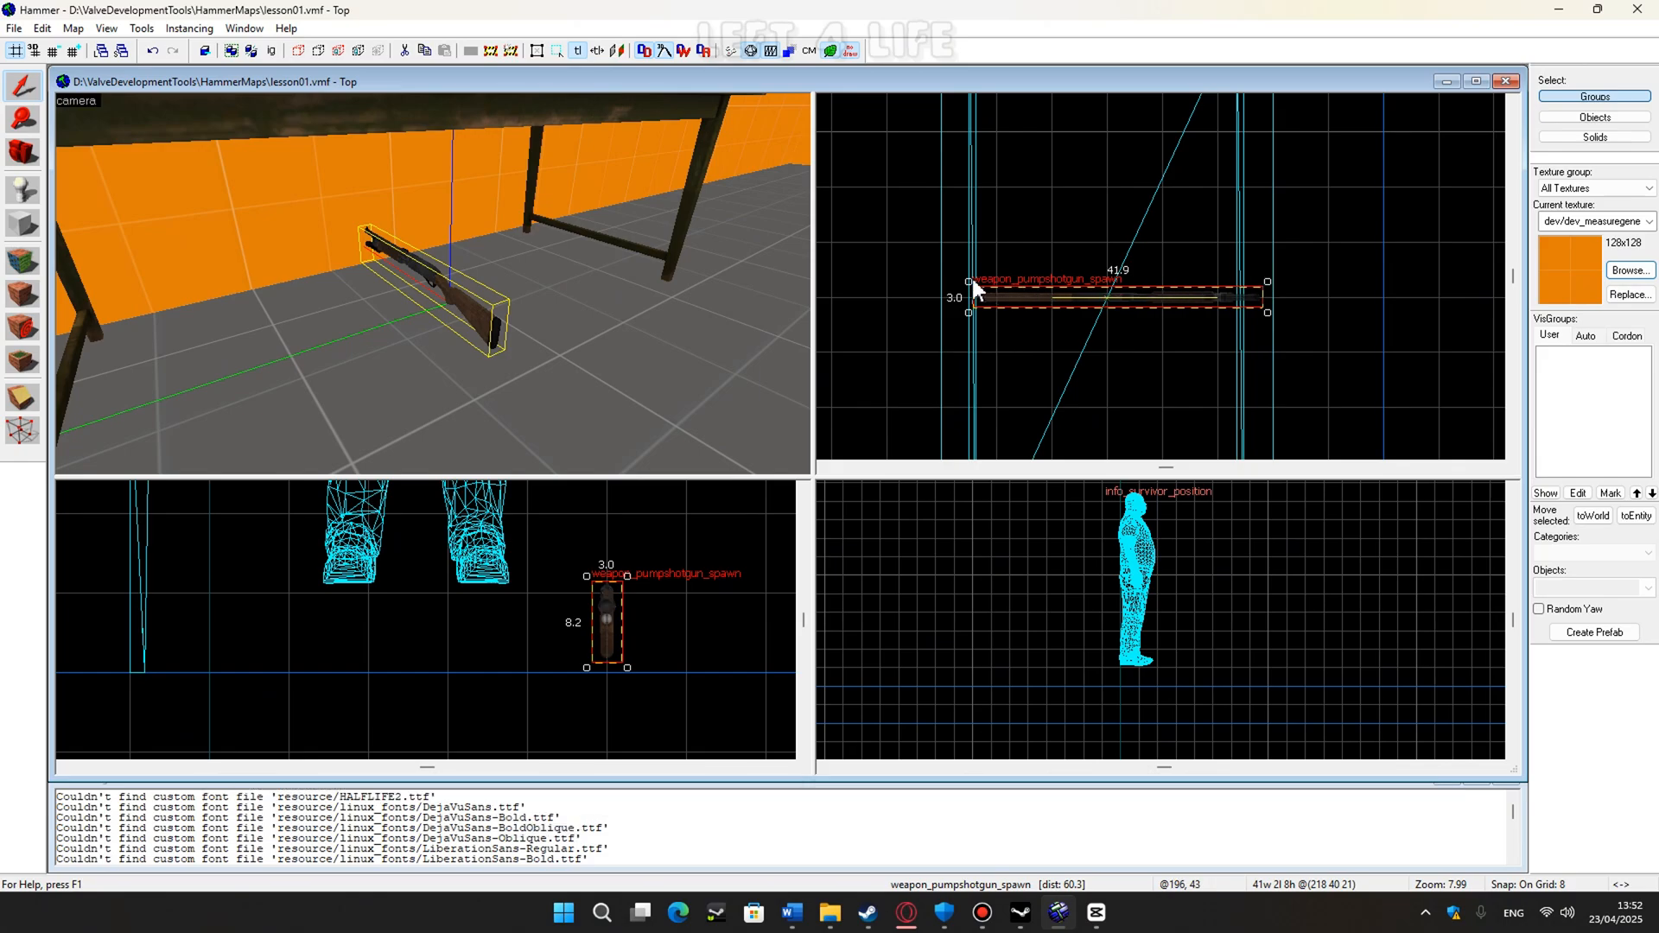
pyautogui.moveTo(968, 280); pyautogui.dragTo(1030, 432)
# Reduce the grid to 2 units and raise the shotgun about 34 units in the side view onto the tabletop, near the survivor's side.
pyautogui.scroll(-5, 1024, 629)
pyautogui.scroll(5, 1180, 653)
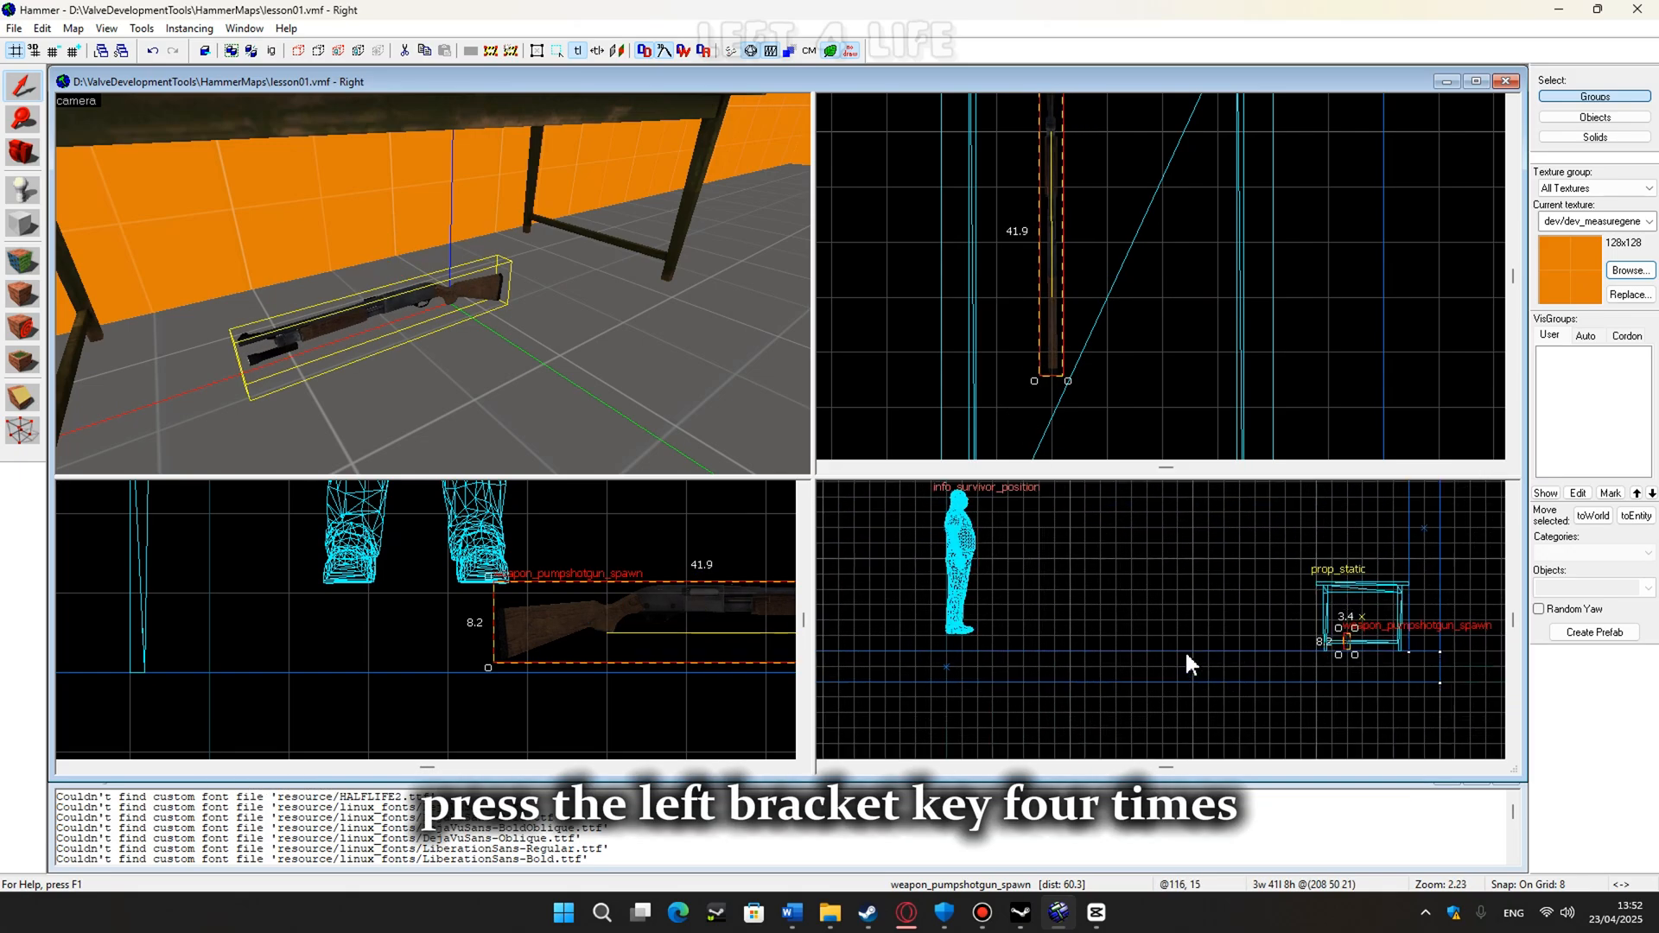
pyautogui.scroll(2, 1405, 648)
pyautogui.scroll(3, 1380, 627)
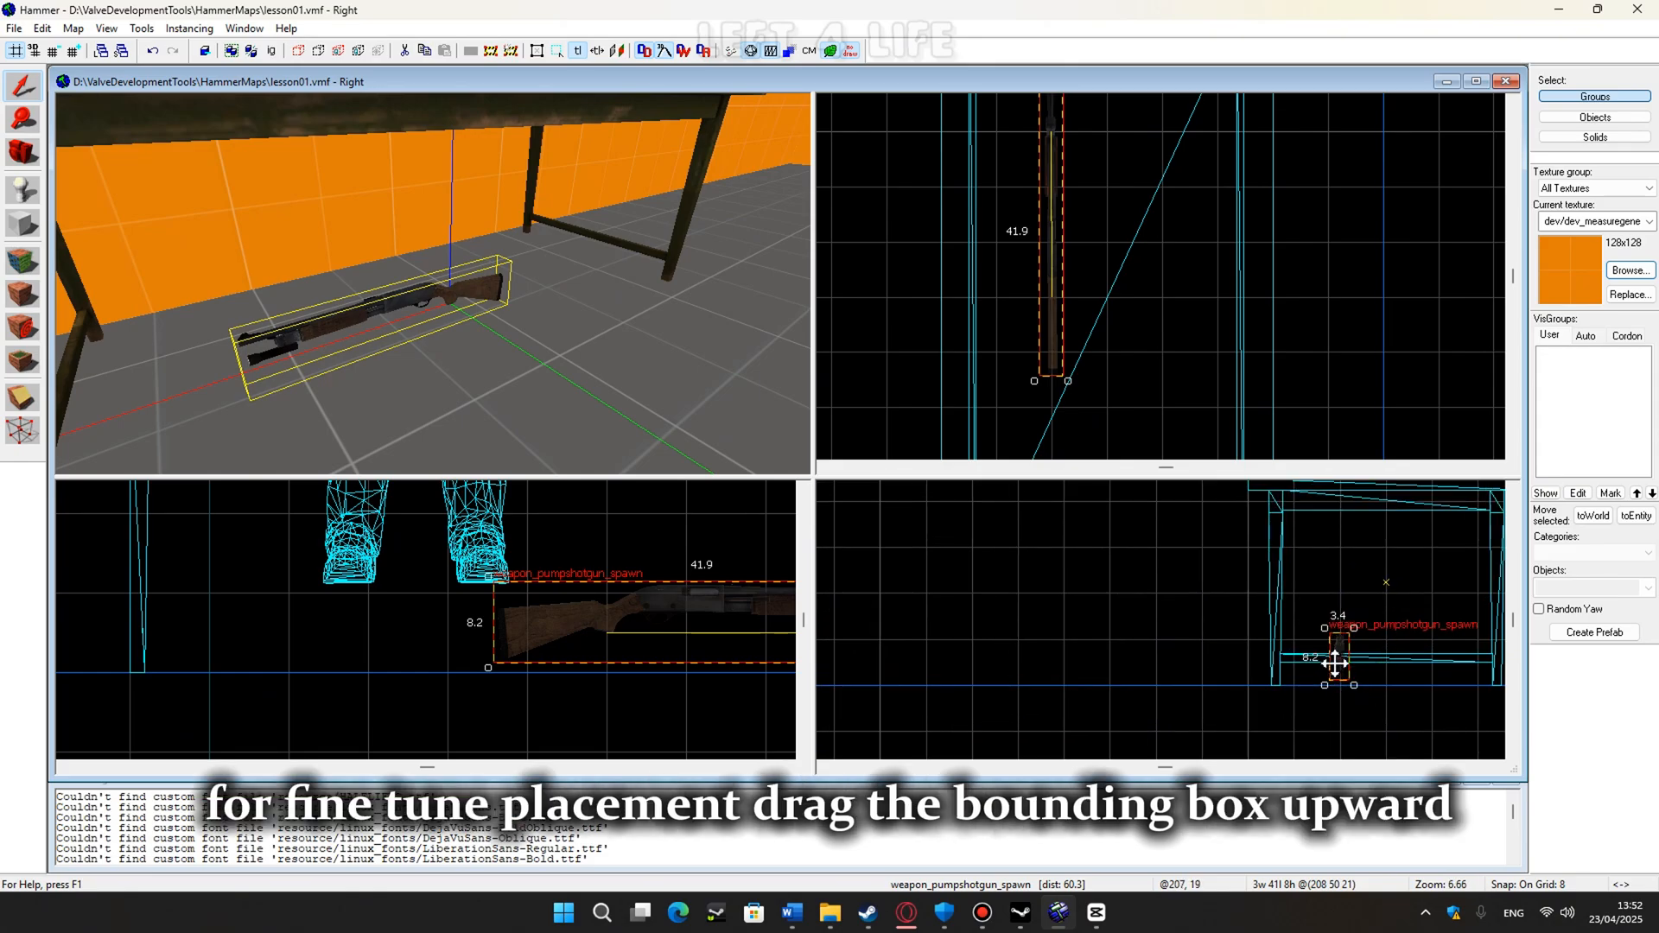
pyautogui.press('[')
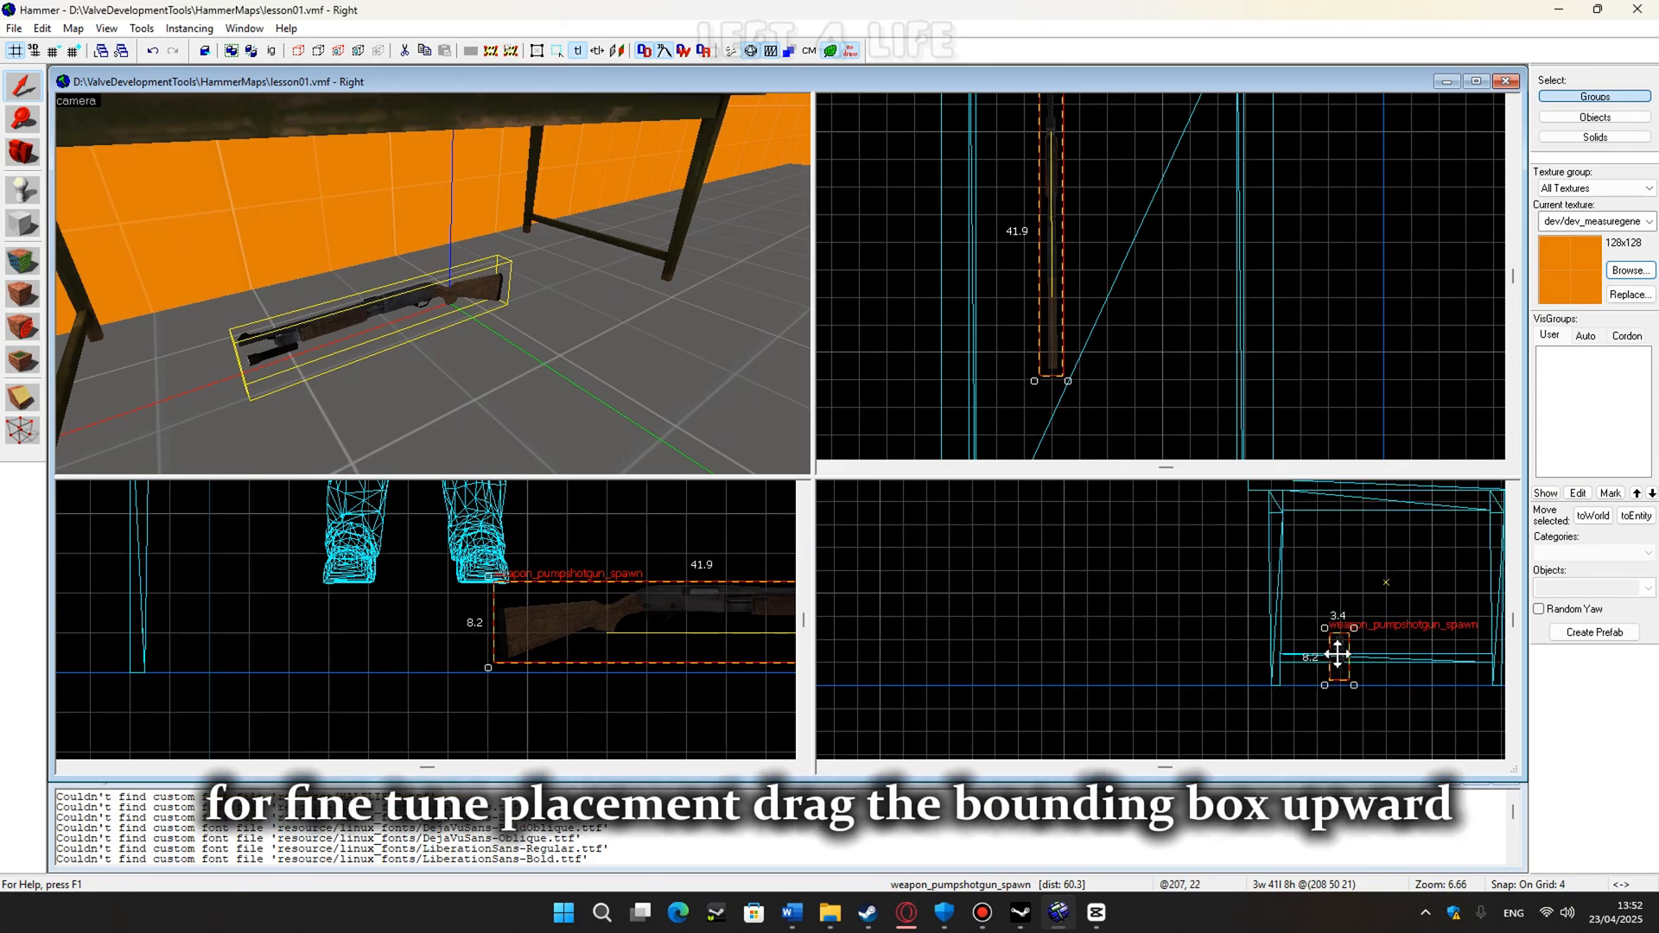
pyautogui.press('[')
pyautogui.scroll(-1, 1382, 652)
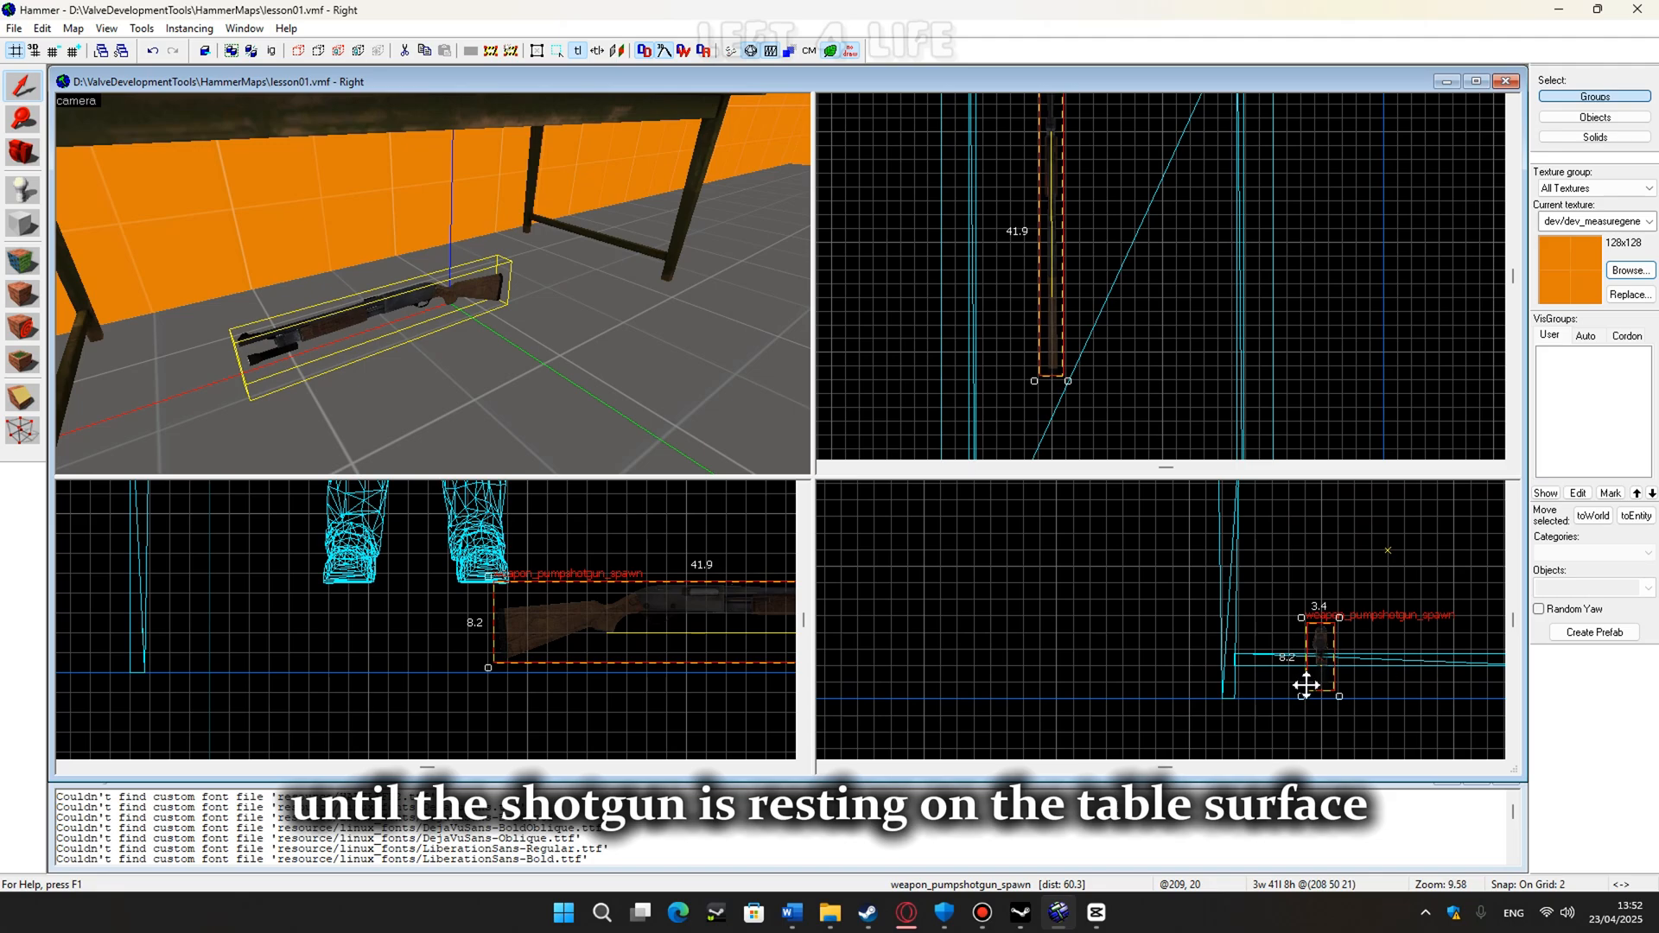
pyautogui.scroll(-1, 1278, 665)
pyautogui.moveTo(1260, 662); pyautogui.dragTo(1254, 529)
pyautogui.scroll(1, 1254, 530)
pyautogui.scroll(7, 1251, 530)
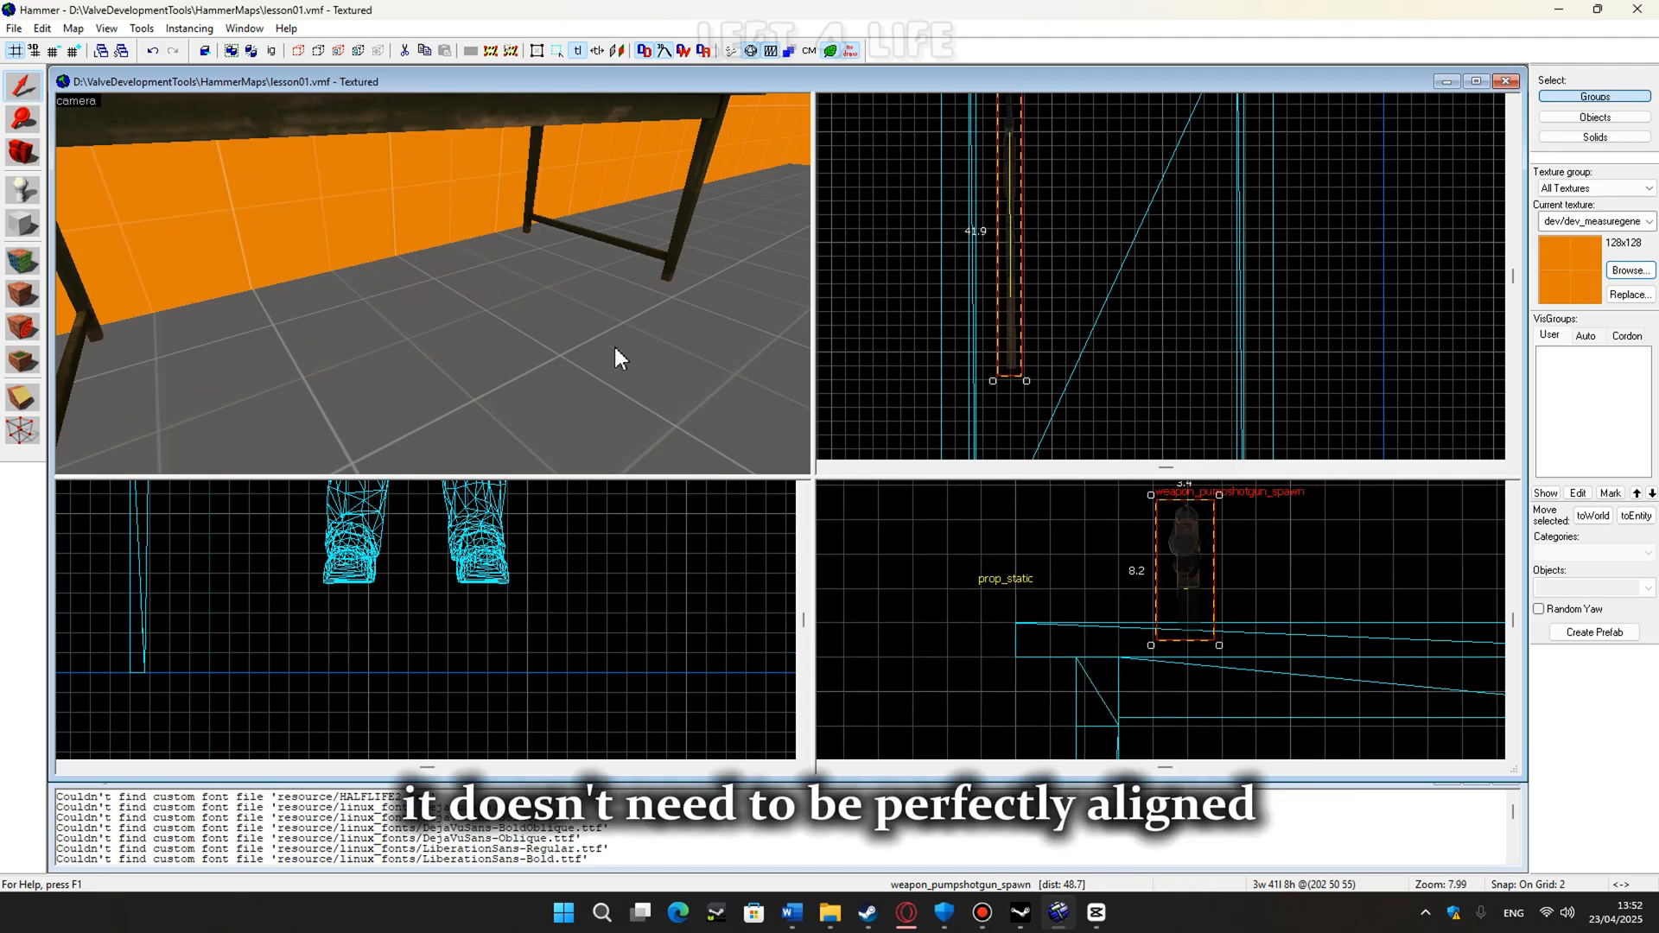
# Check the shotgun on the tabletop and straighten its rotation in the top view so it runs parallel to the table's long edge.
pyautogui.press('z')
pyautogui.press('s')
pyautogui.press('w')
pyautogui.press('s')
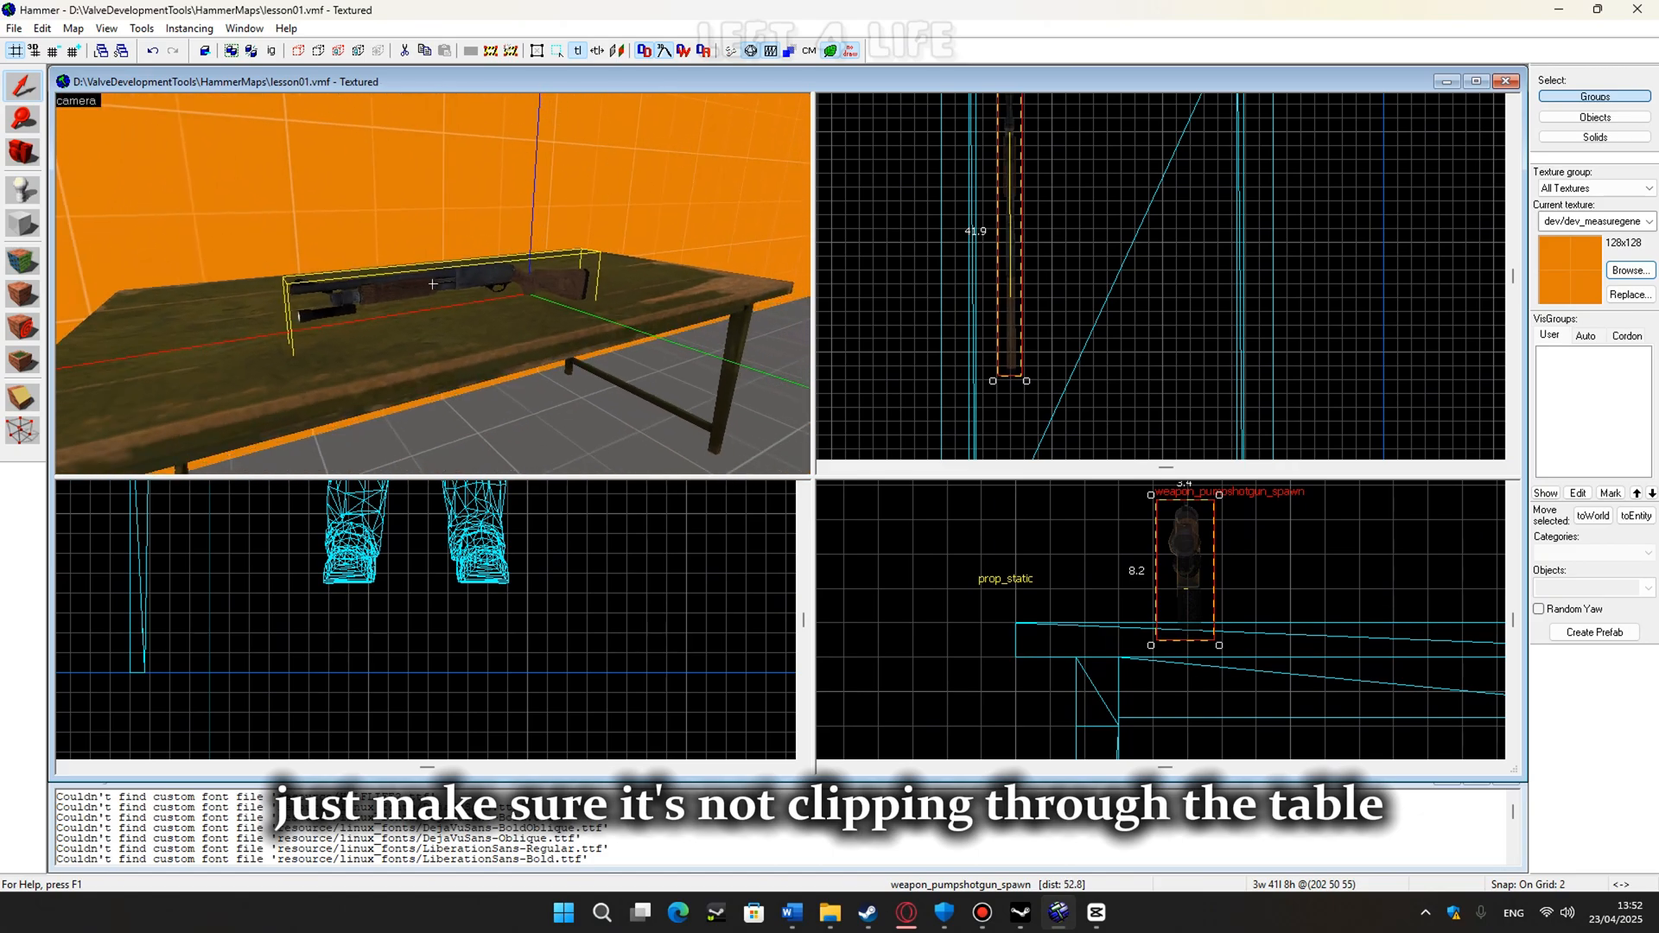
pyautogui.press('z')
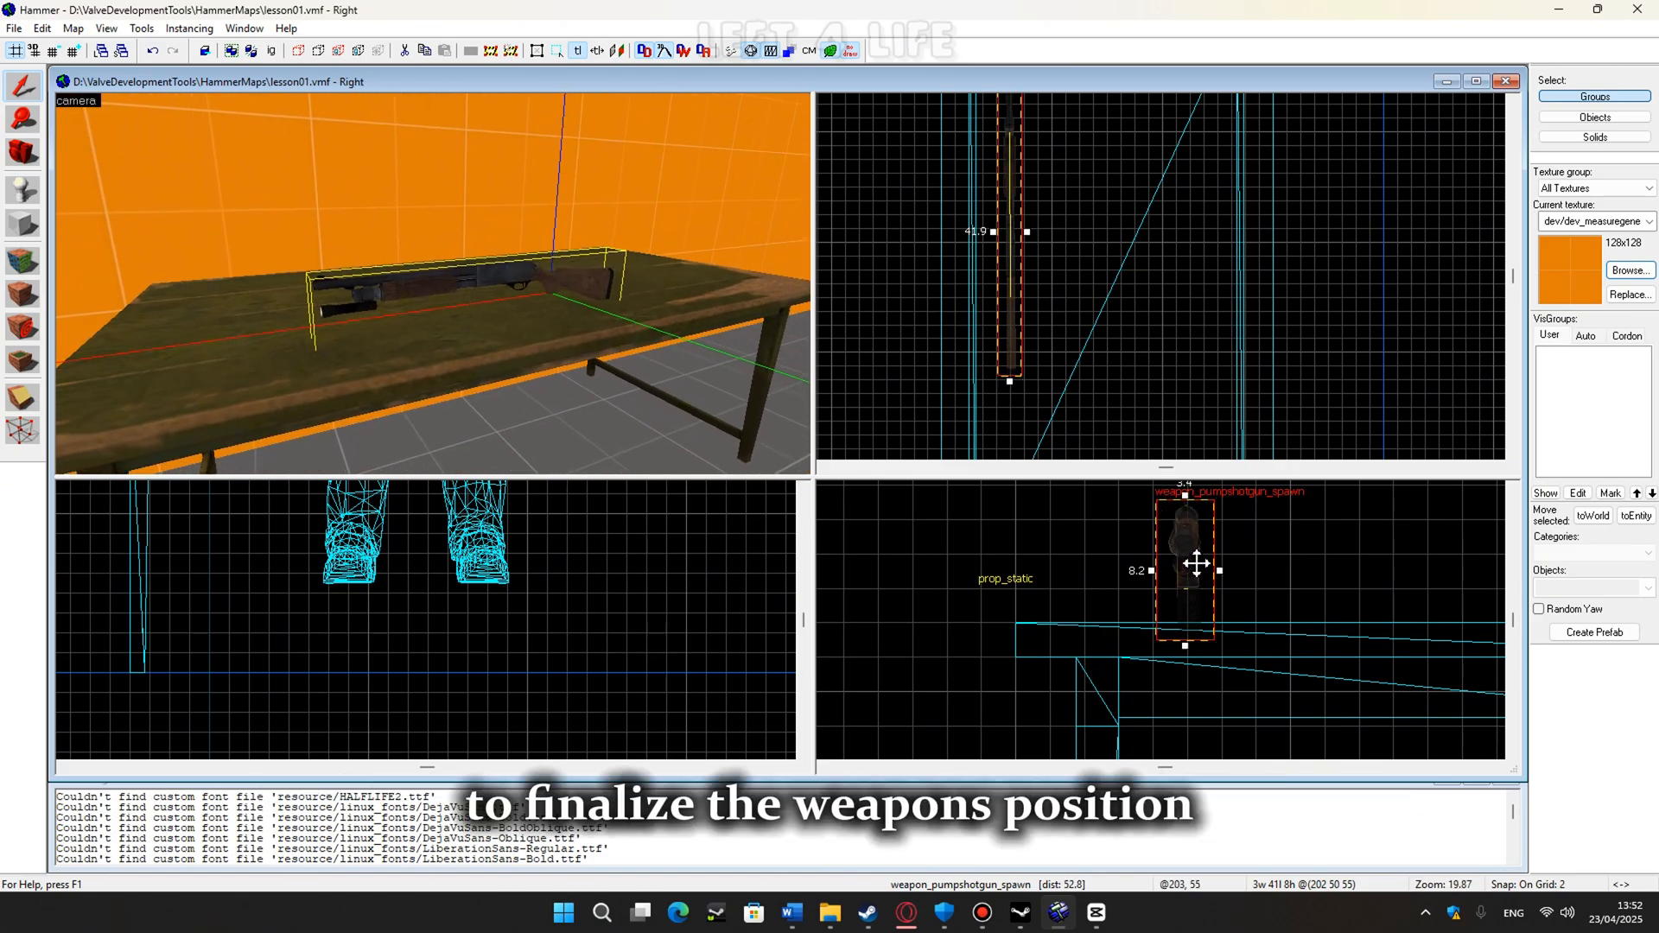
pyautogui.click(1197, 563)
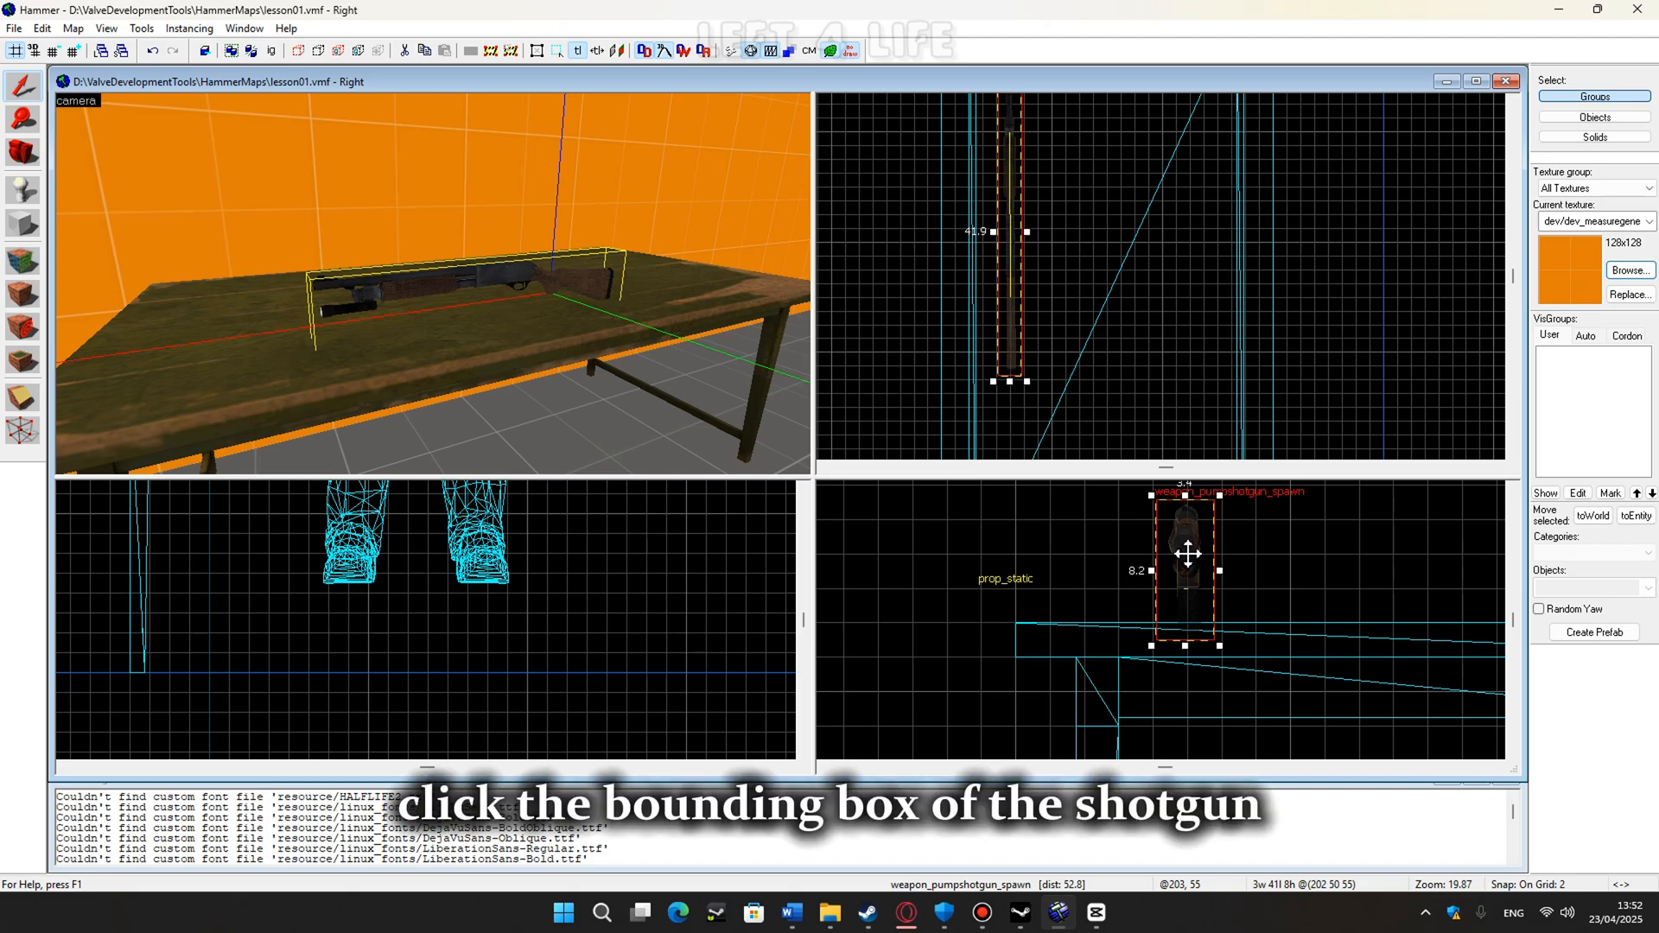
pyautogui.scroll(-2, 1040, 347)
pyautogui.scroll(1, 1023, 275)
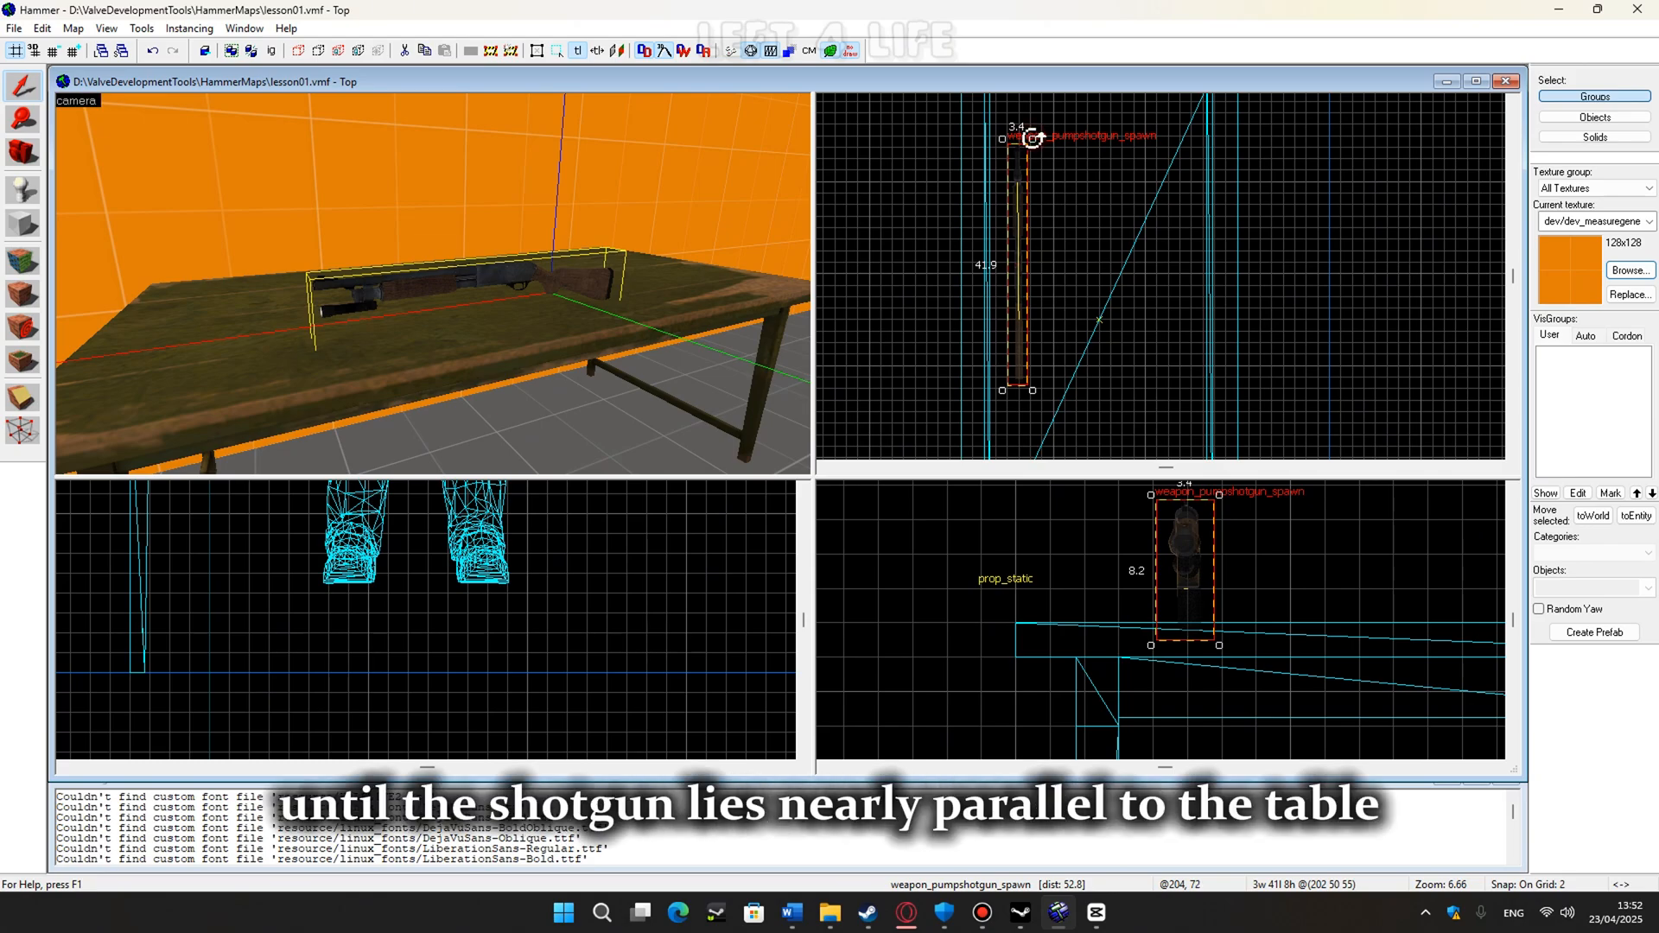
pyautogui.moveTo(1033, 138); pyautogui.dragTo(912, 309)
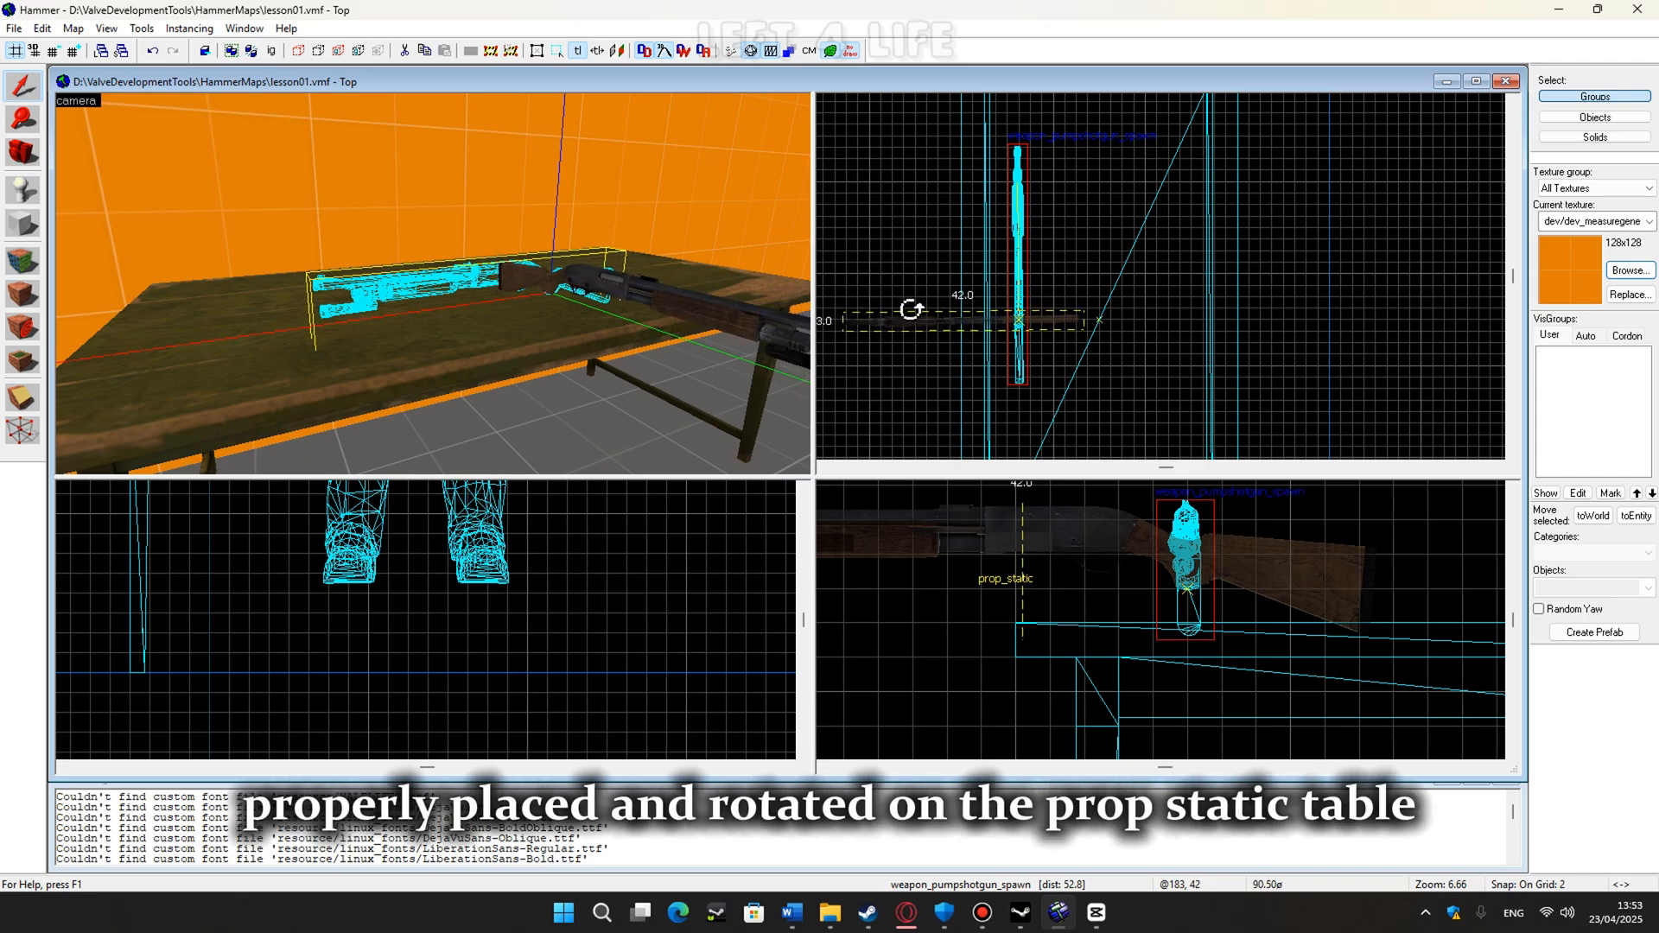
pyautogui.moveTo(911, 308); pyautogui.dragTo(1029, 229)
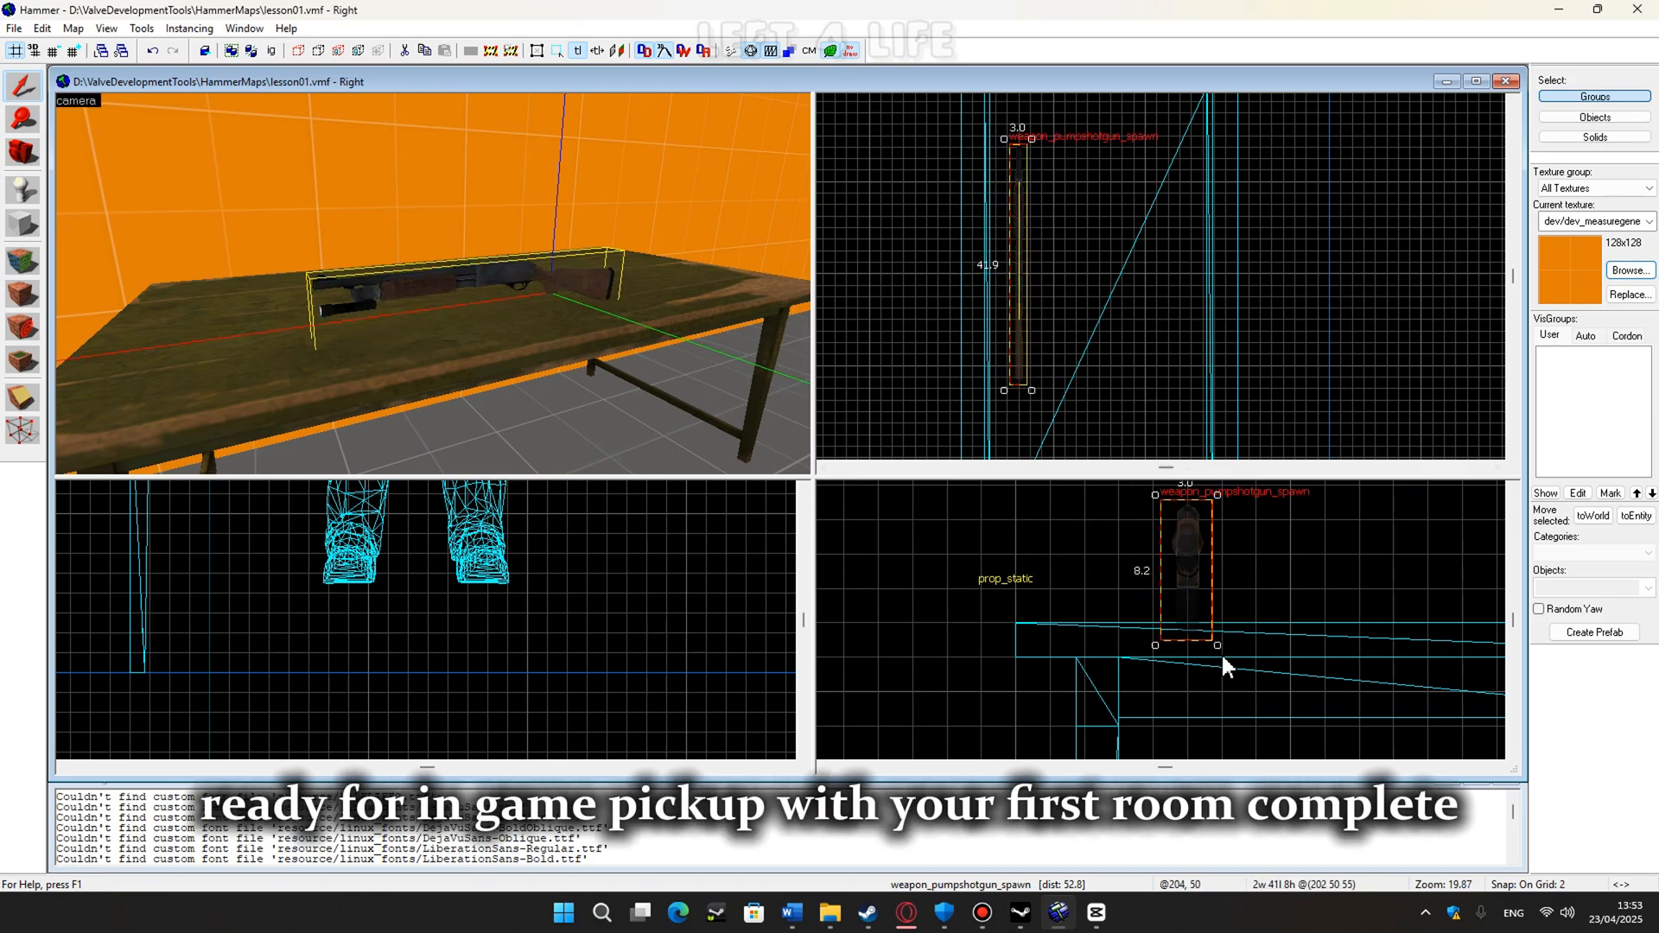
# Rotate the shotgun a quarter turn in the side view so it lies flat on its side, and lower it about 2 units onto the tabletop.
pyautogui.moveTo(1218, 652); pyautogui.dragTo(1225, 613)
pyautogui.press('[')
pyautogui.press(']')
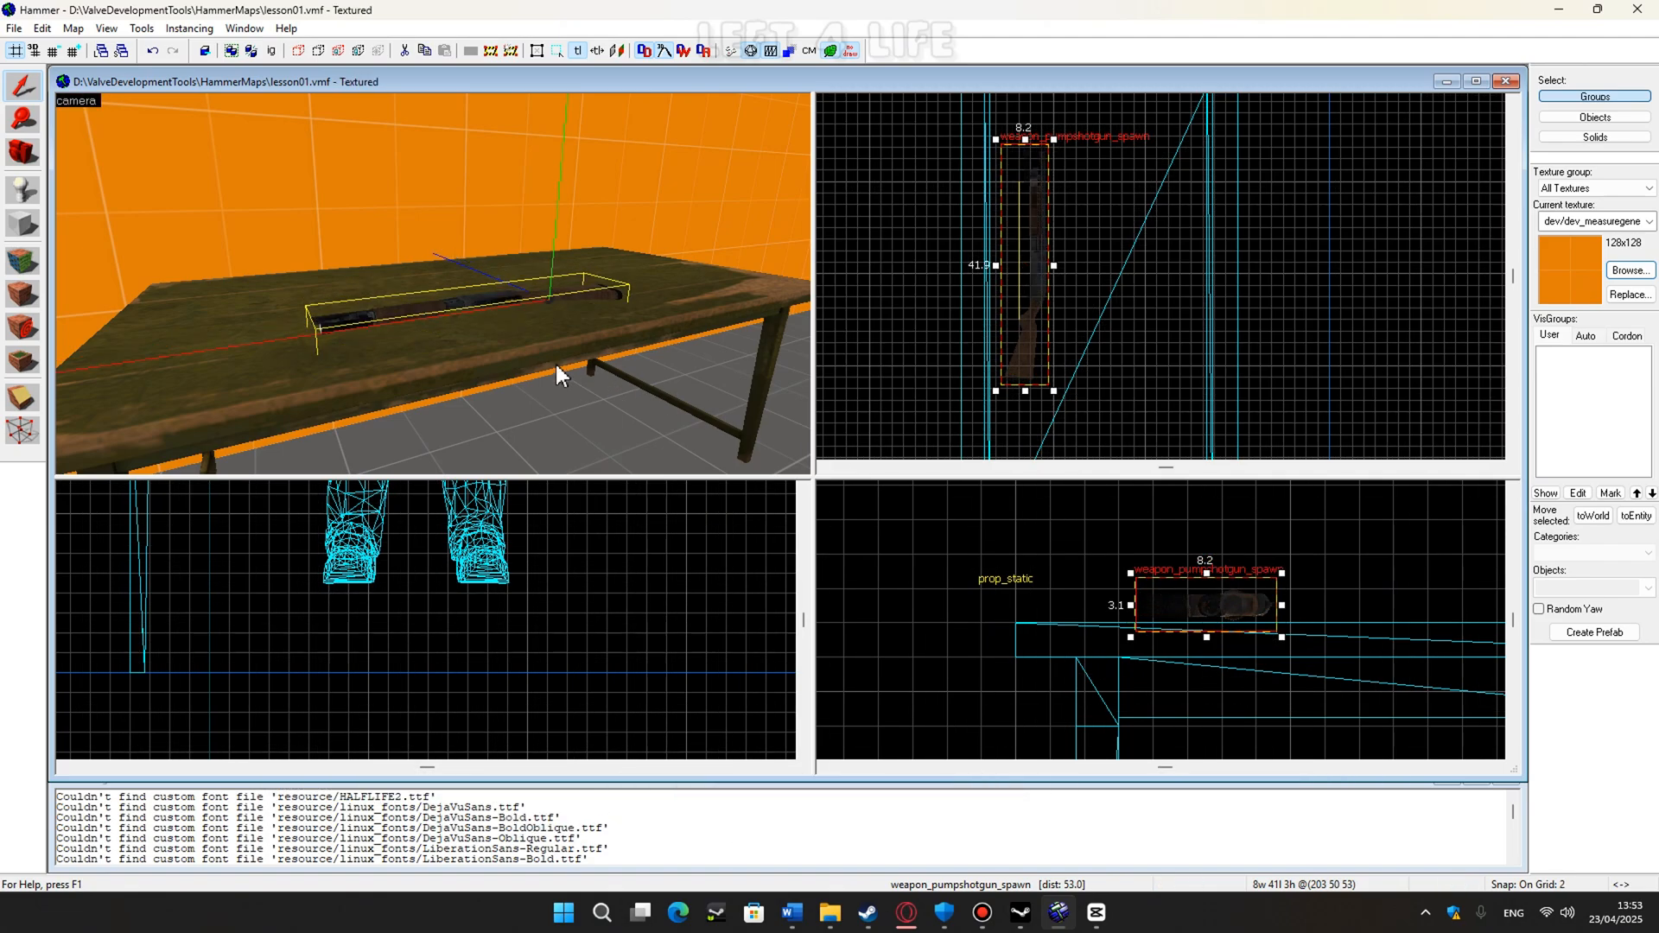
pyautogui.press('z')
pyautogui.press('s')
pyautogui.press('s')
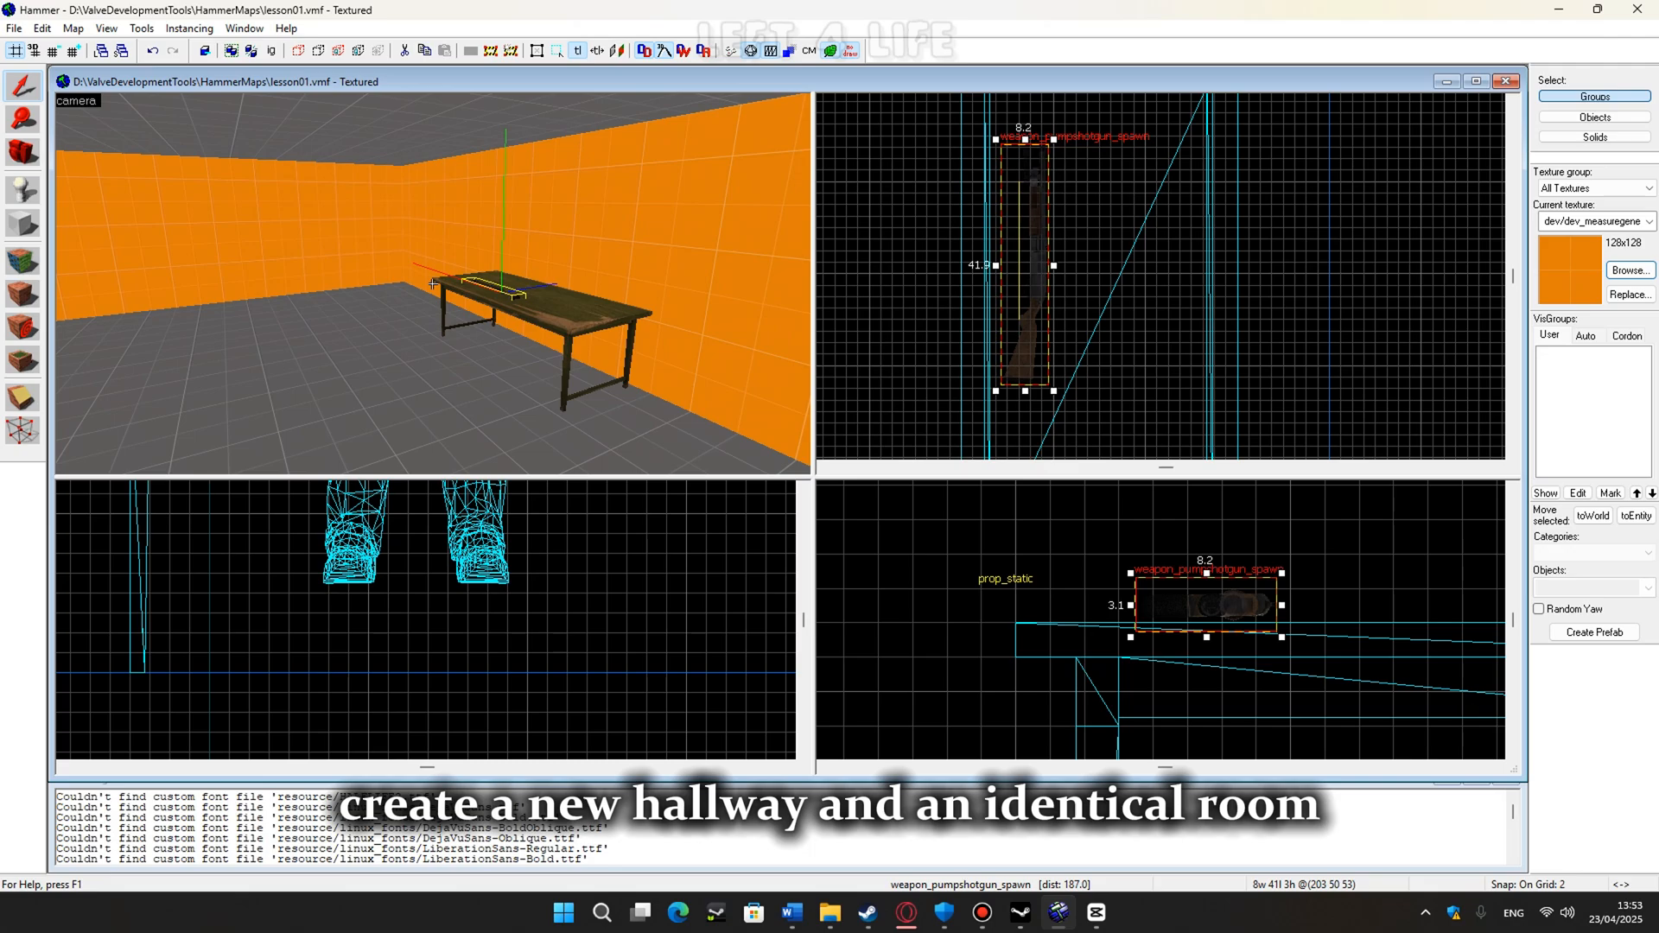
pyautogui.press('z')
# Shorten the wall beside the table to 160 units in the top view, keeping it at one corner of the room.
pyautogui.click(625, 308)
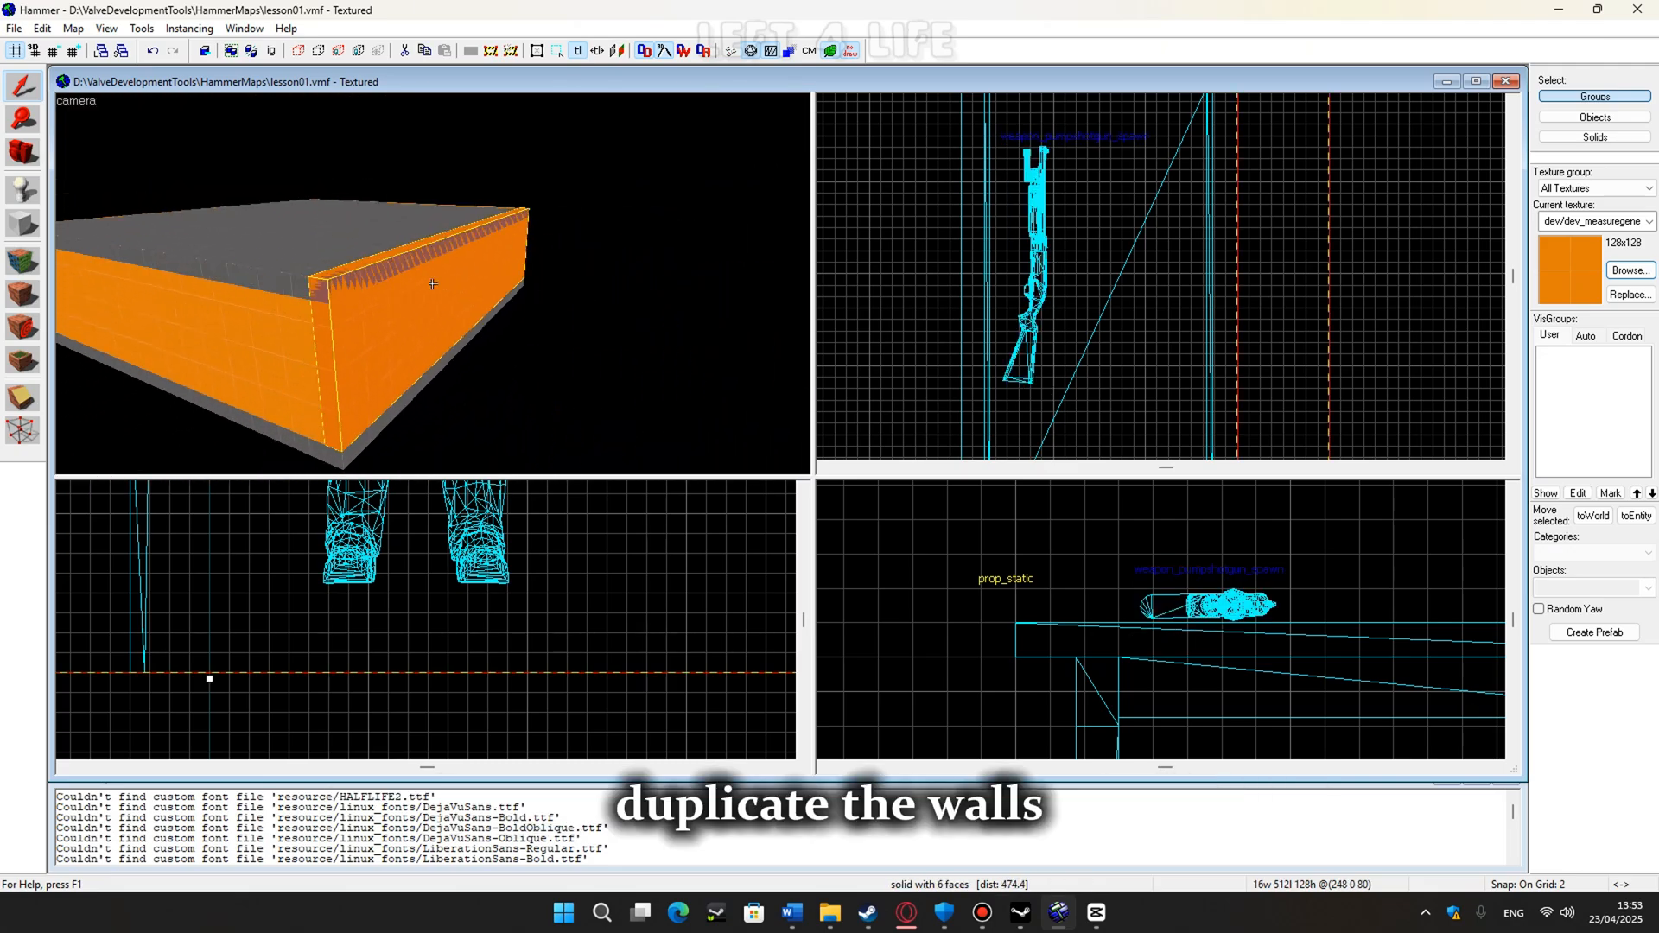
pyautogui.scroll(-3, 948, 326)
pyautogui.click(948, 326)
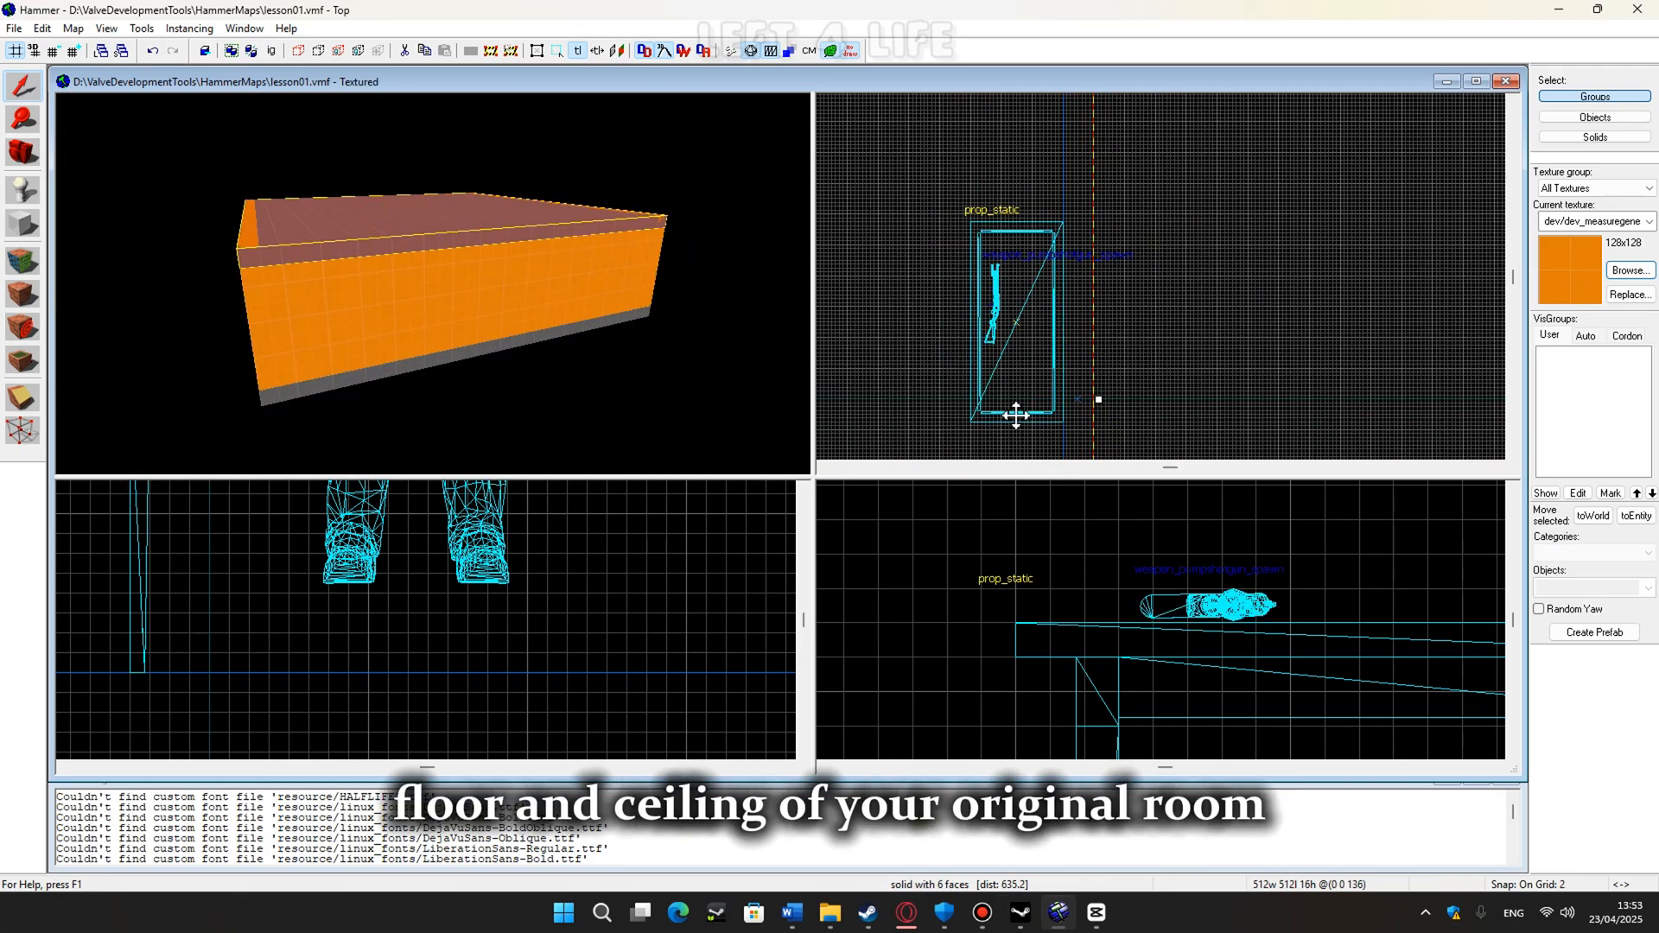
pyautogui.scroll(6, 533, 308)
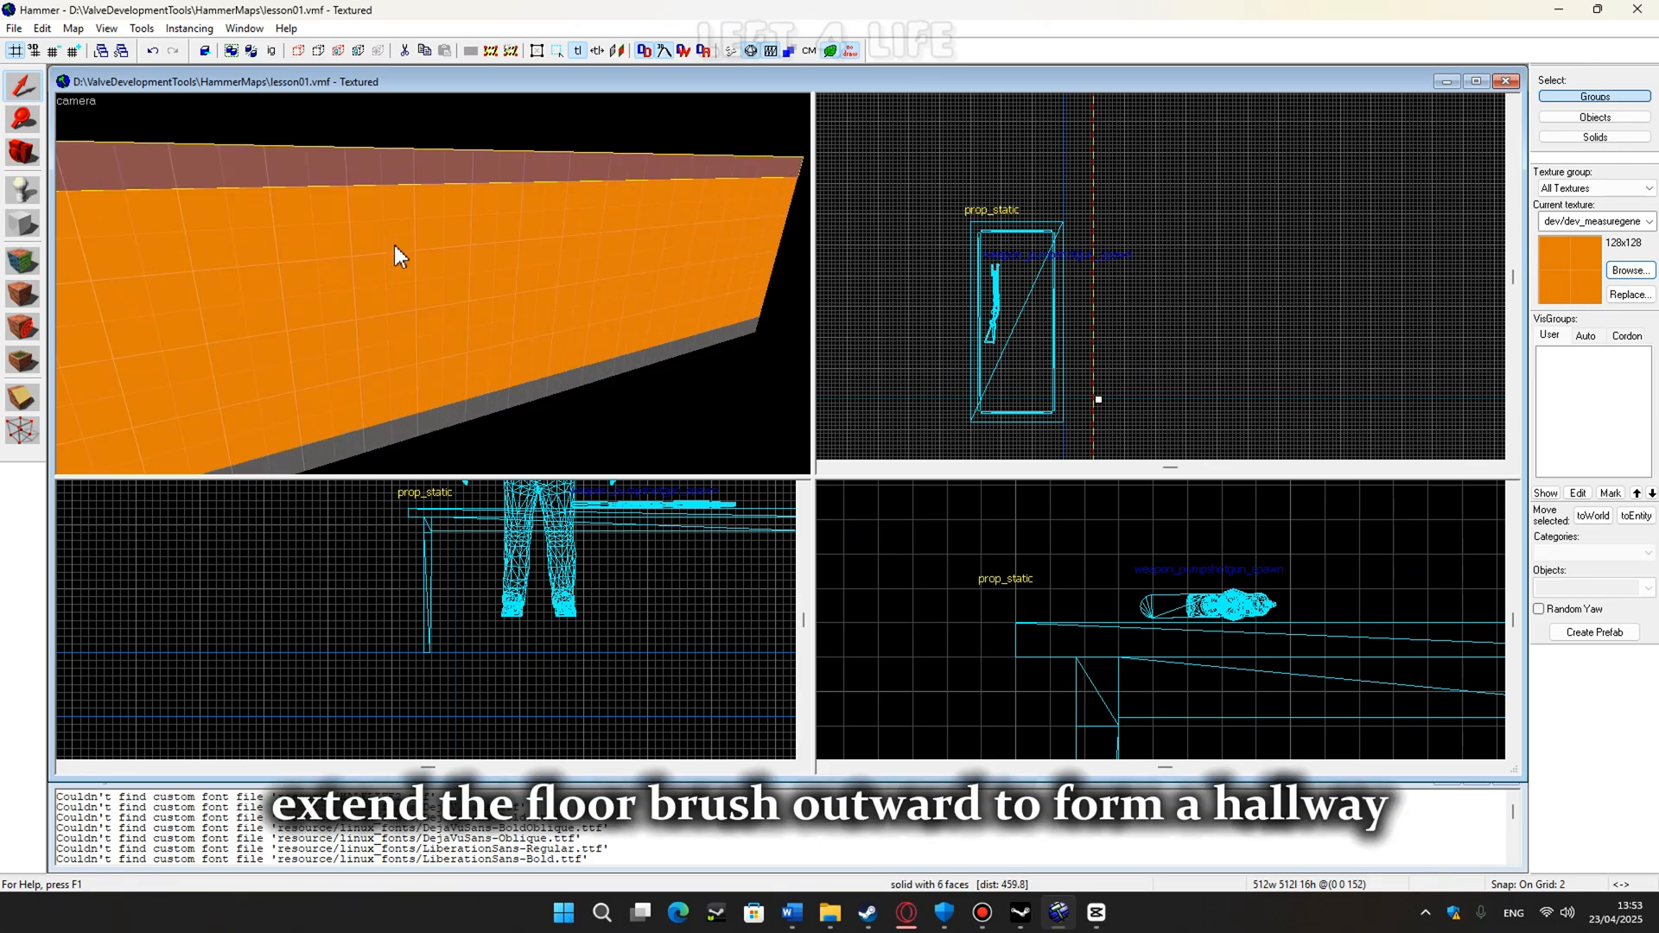
pyautogui.scroll(-2, 394, 245)
pyautogui.click(394, 245)
pyautogui.scroll(-10, 1132, 303)
pyautogui.scroll(2, 1123, 333)
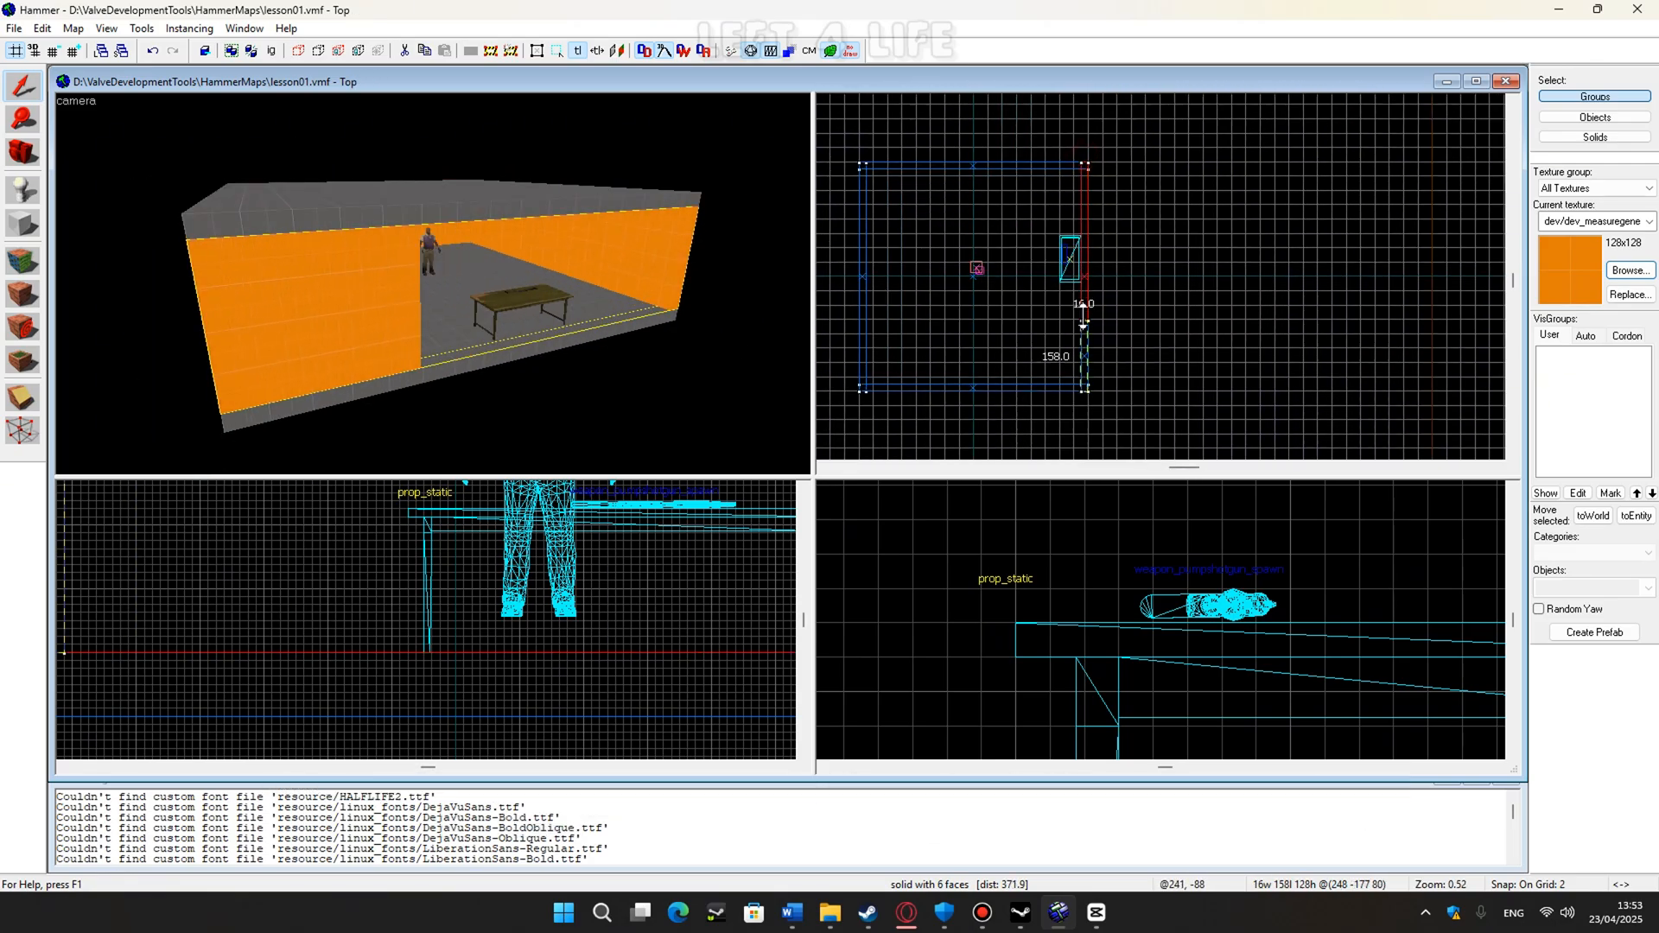
pyautogui.scroll(5, 1081, 303)
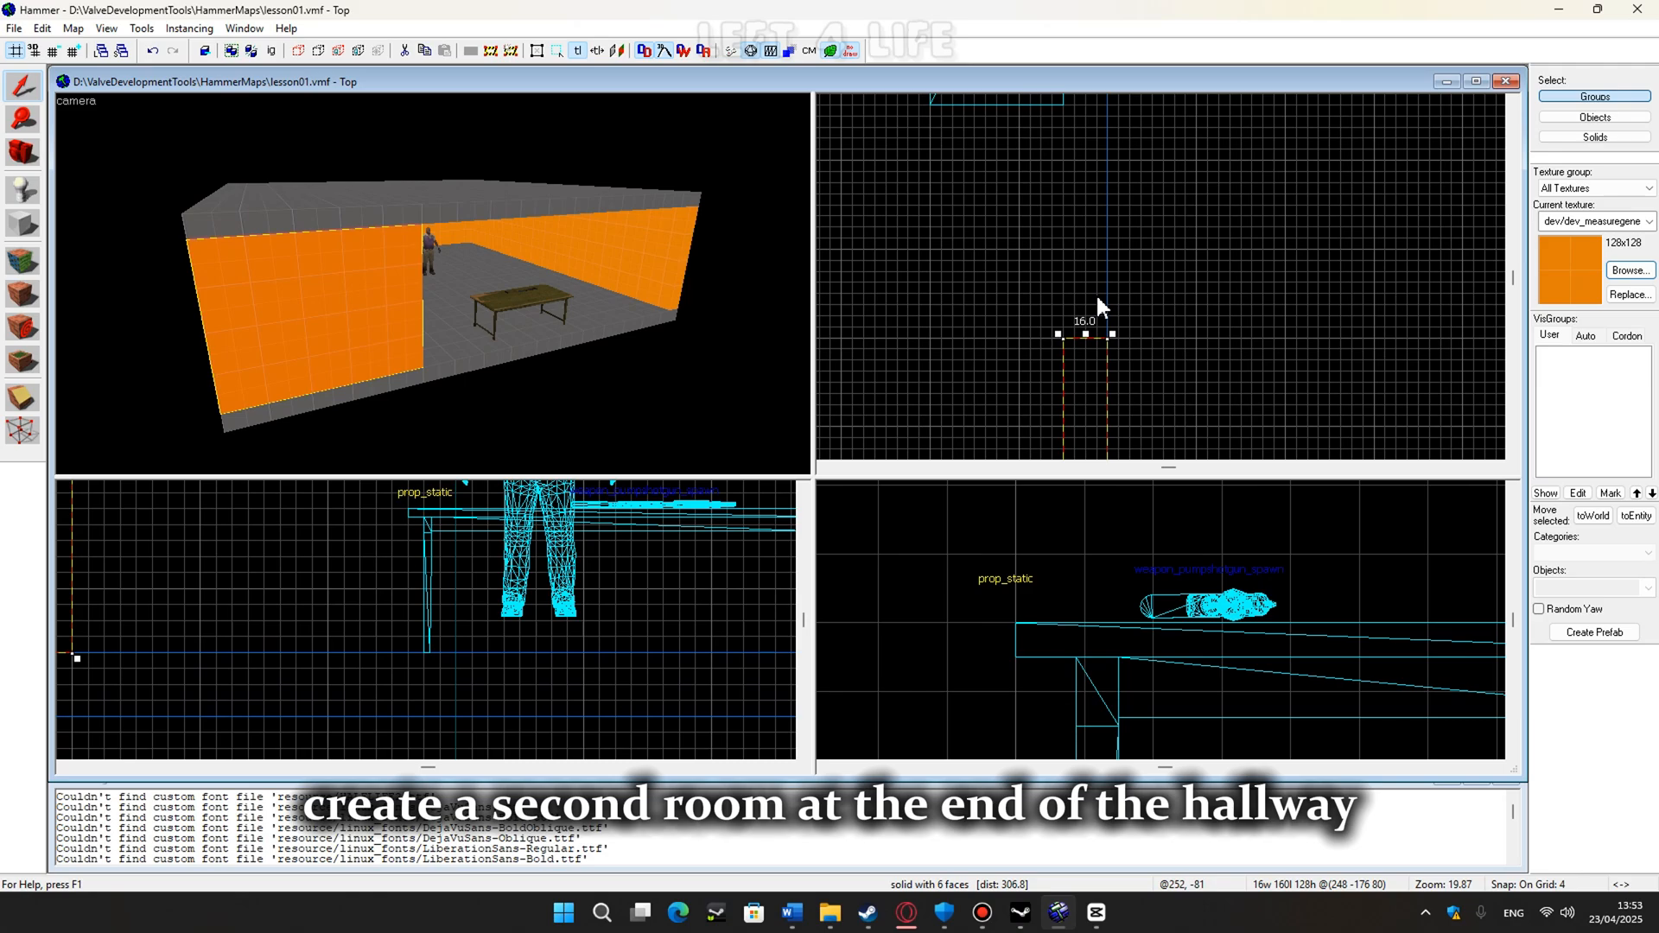
# Set the grid to 16 units and copy the shortened wall to the opposite corner, leaving a doorway gap between both pieces.
pyautogui.press(']')
pyautogui.press(']')
pyautogui.scroll(-8, 1099, 302)
pyautogui.moveTo(1096, 349); pyautogui.dragTo(1101, 149)
pyautogui.moveTo(1098, 141); pyautogui.dragTo(1103, 355)
# Copy the room's floor outward beyond the doorway and narrow the copy to 160 units to form a 512-unit-long hallway floor.
pyautogui.click(554, 359)
pyautogui.scroll(-3, 1085, 300)
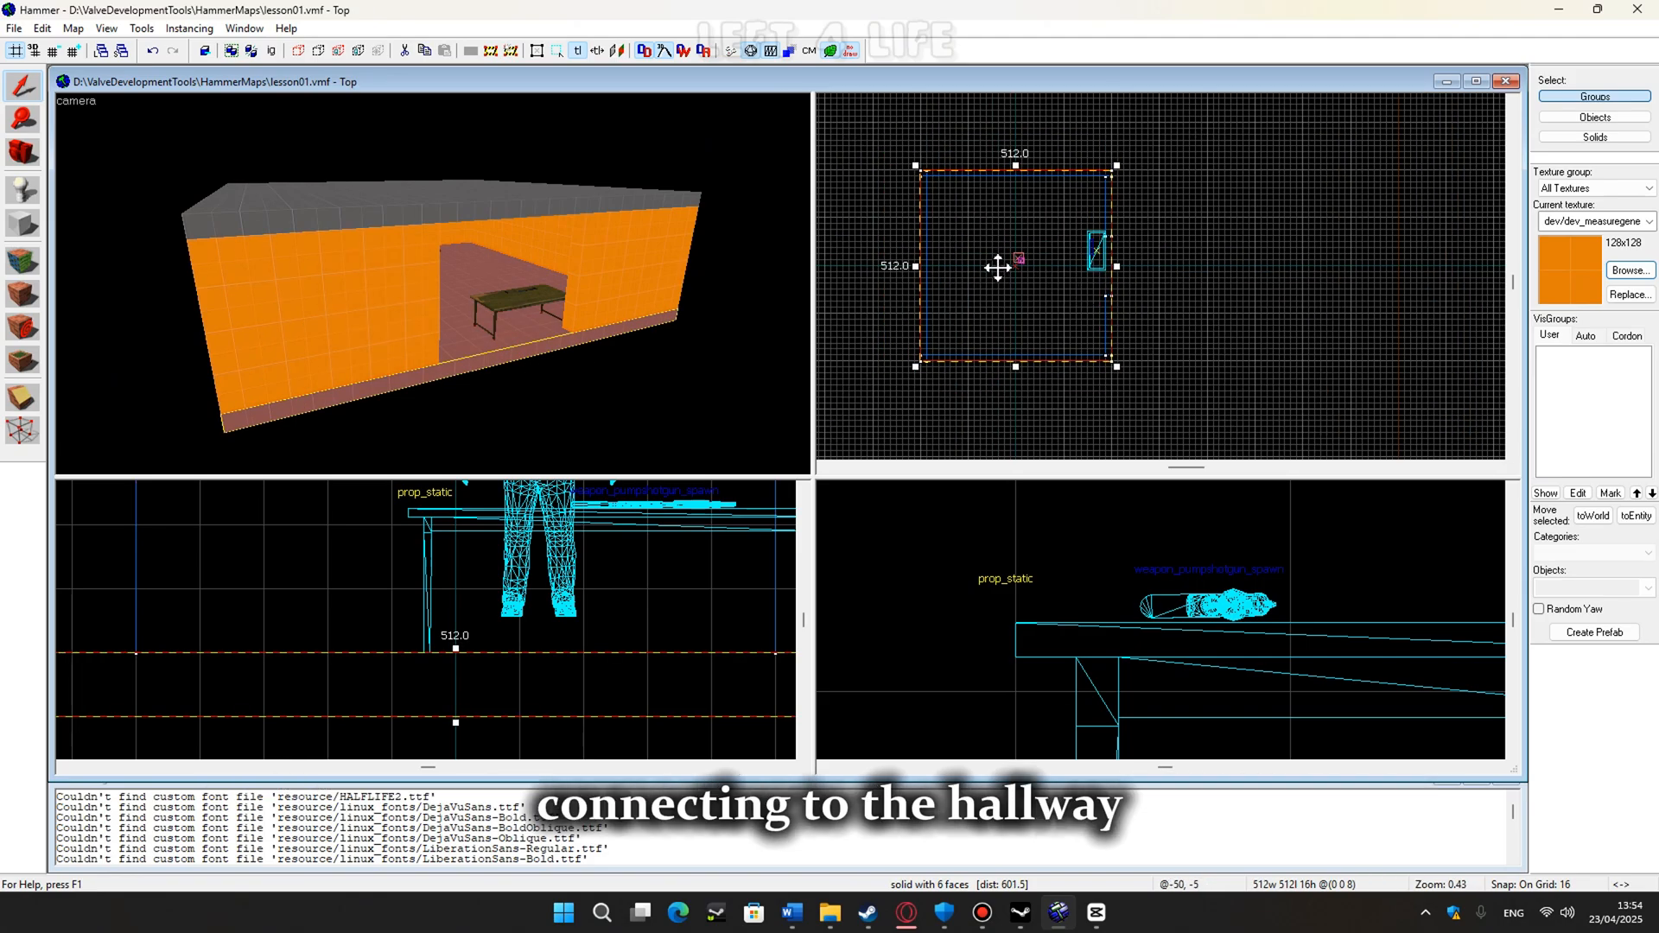
pyautogui.keyDown('shift'); pyautogui.moveTo(1003, 267); pyautogui.dragTo(1196, 264); pyautogui.keyUp('shift')
pyautogui.moveTo(1206, 165); pyautogui.dragTo(1199, 230)
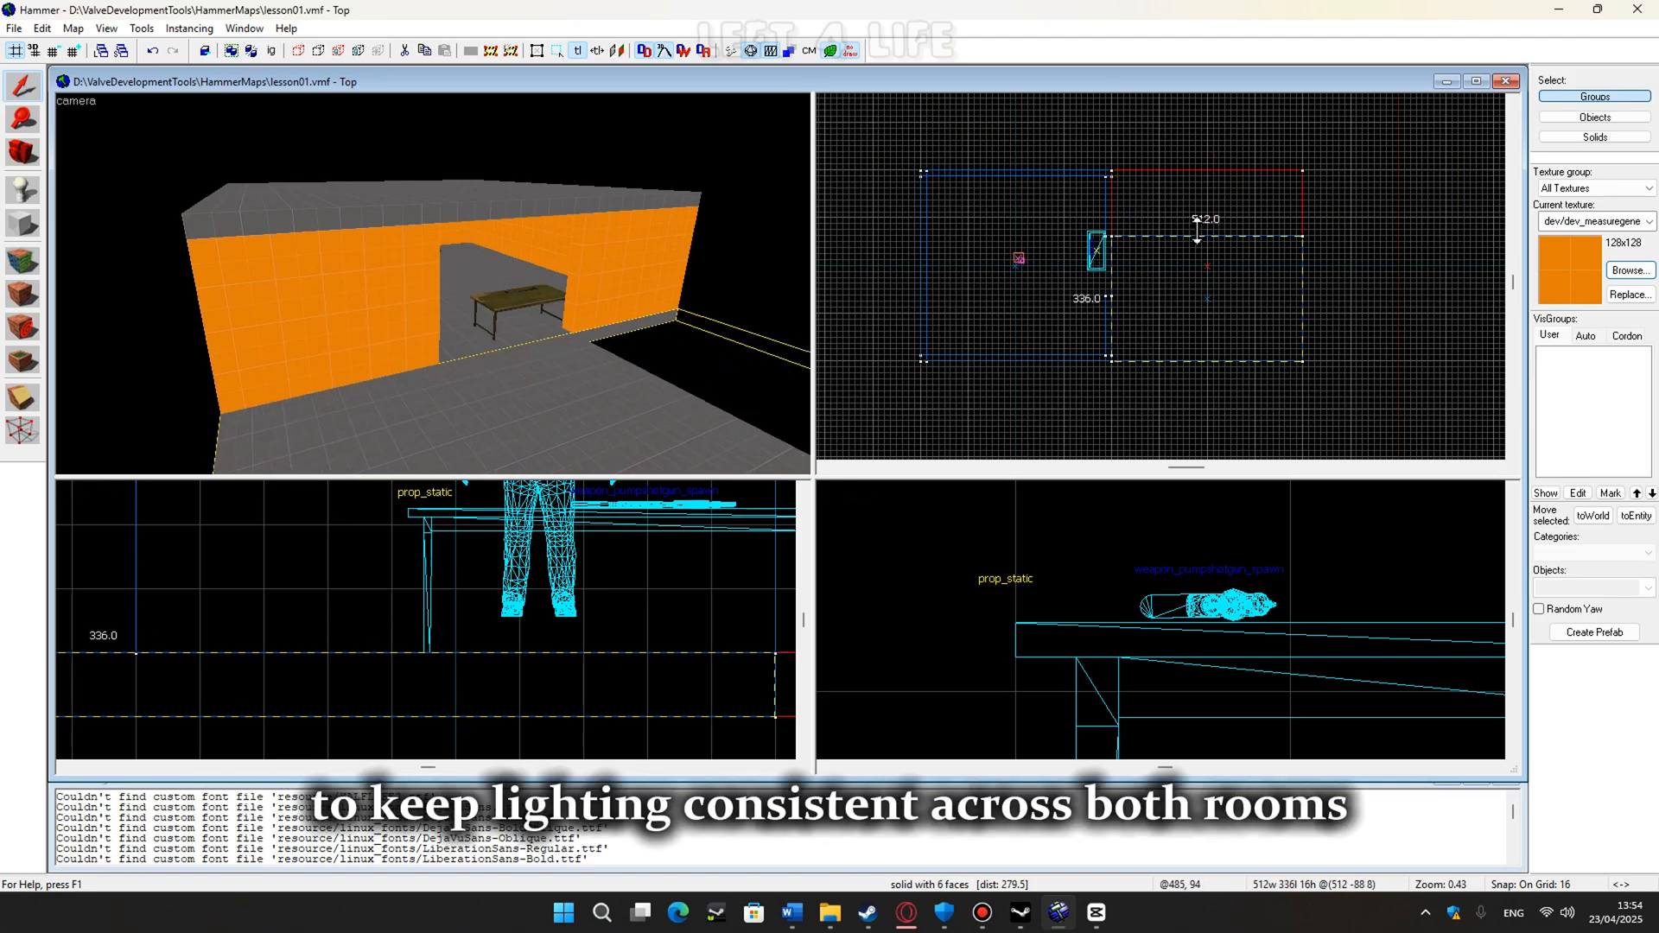
pyautogui.moveTo(1207, 367); pyautogui.dragTo(1206, 299)
# Select the first room's floor, ceiling and walls together and duplicate them 1024 units away at the far end of the hallway.
pyautogui.press('z')
pyautogui.press('w')
pyautogui.press('z')
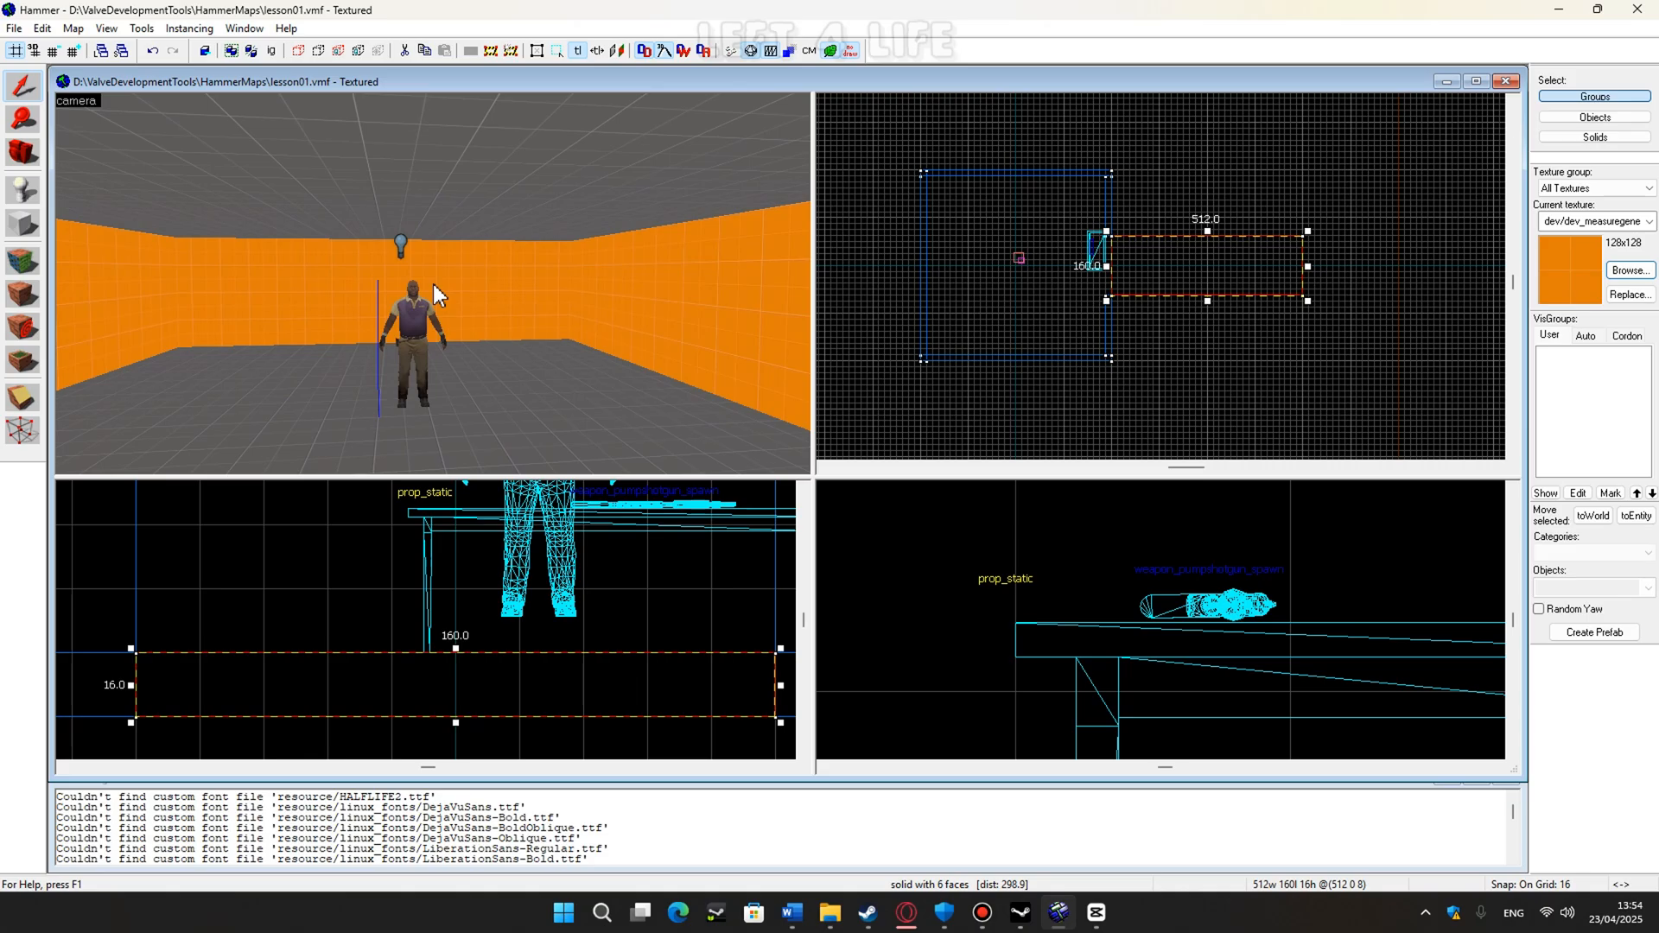
pyautogui.click(466, 291)
pyautogui.keyDown('ctrl'); pyautogui.click(695, 288); pyautogui.keyUp('ctrl')
pyautogui.keyDown('ctrl'); pyautogui.click(129, 300); pyautogui.keyUp('ctrl')
pyautogui.keyDown('ctrl'); pyautogui.click(274, 407); pyautogui.keyUp('ctrl')
pyautogui.keyDown('ctrl'); pyautogui.click(398, 168); pyautogui.keyUp('ctrl')
pyautogui.press('z')
pyautogui.press('z')
pyautogui.keyDown('ctrl'); pyautogui.click(346, 280); pyautogui.keyUp('ctrl')
pyautogui.keyDown('ctrl'); pyautogui.click(683, 289); pyautogui.keyUp('ctrl')
pyautogui.press('z')
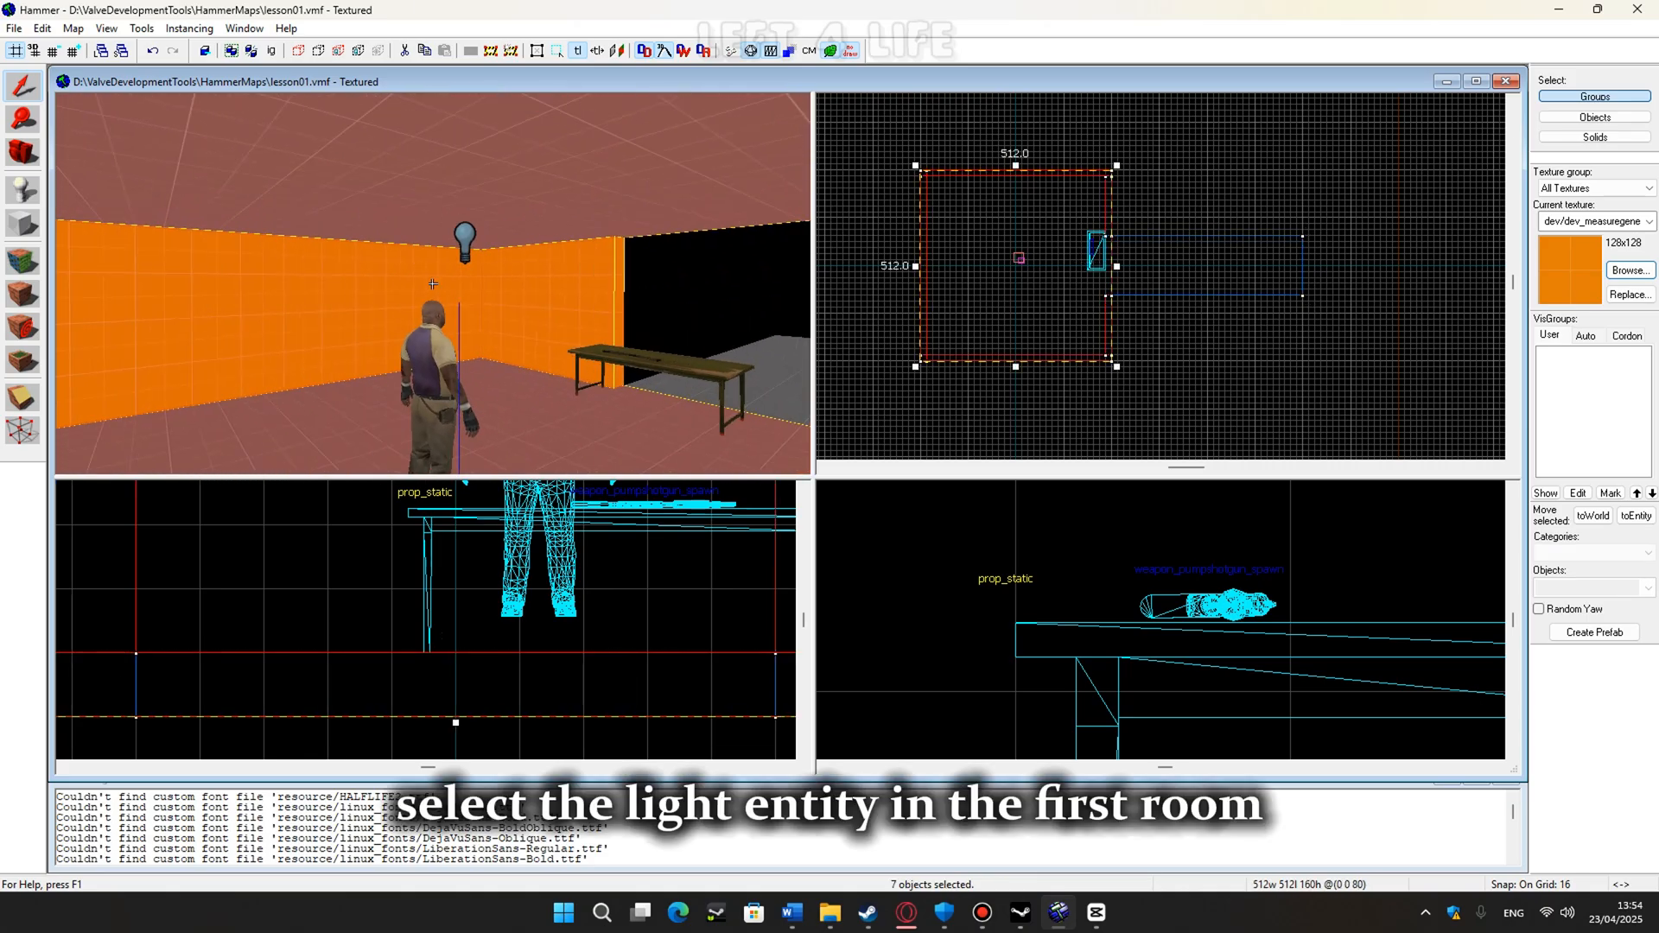
pyautogui.keyDown('shift'); pyautogui.moveTo(950, 260); pyautogui.dragTo(1333, 263); pyautogui.keyUp('shift')
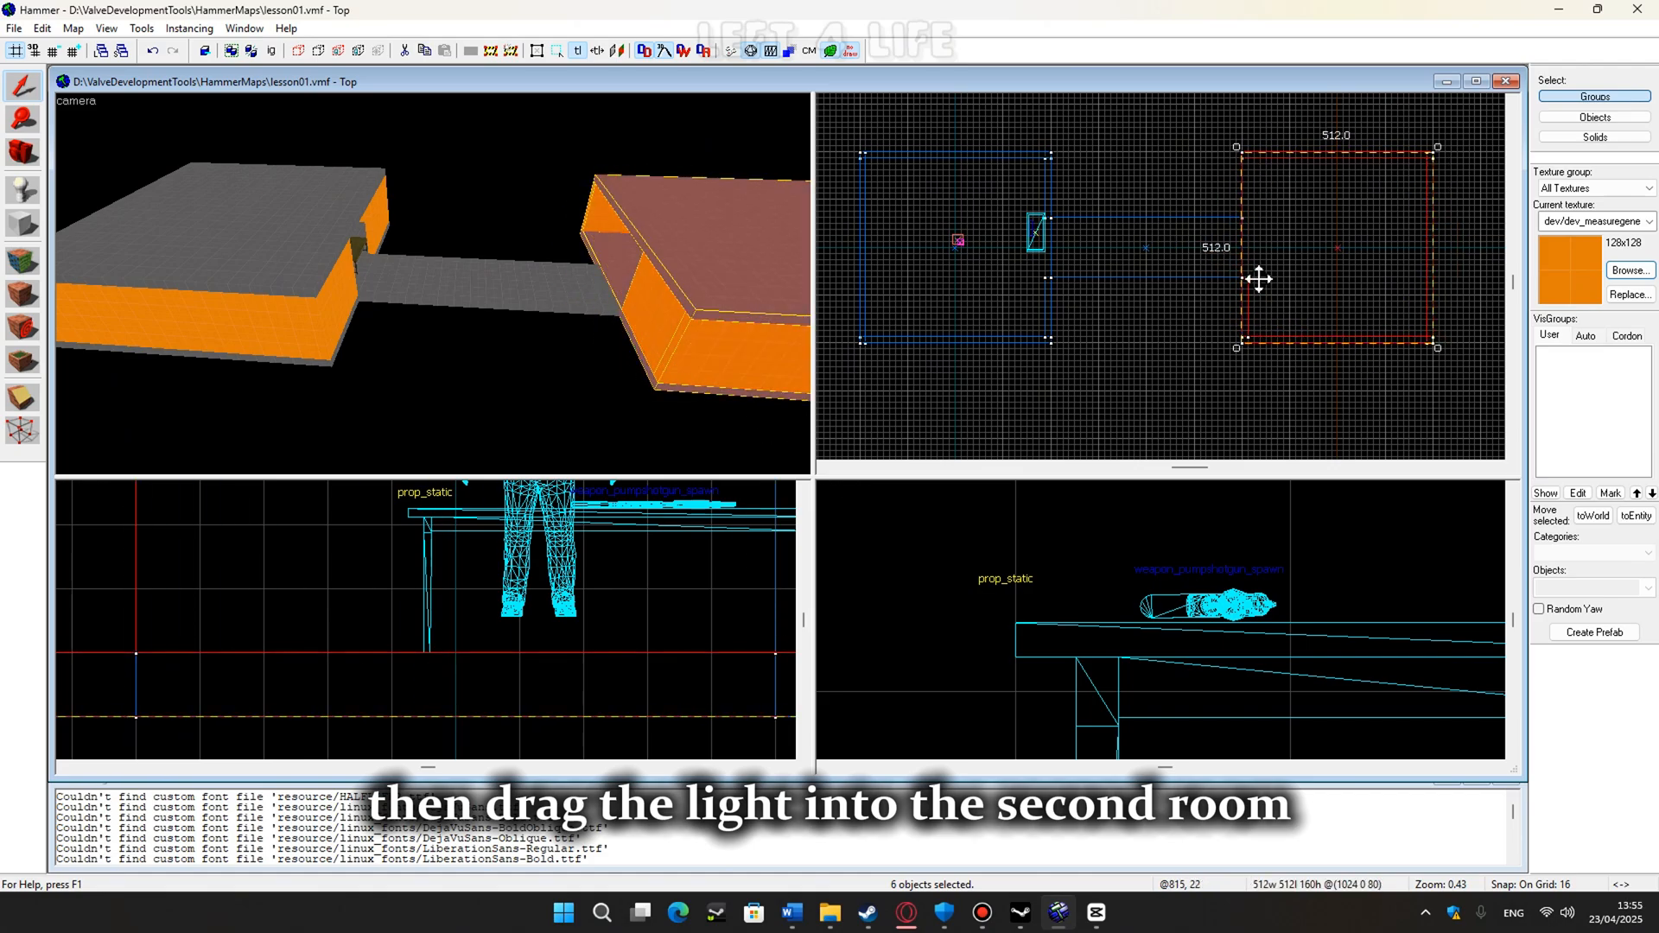
# Copy the missing 160-unit doorway wall piece from the first room to the second room's hallway side.
pyautogui.scroll(5, 1231, 340)
pyautogui.moveTo(1229, 331); pyautogui.dragTo(1160, 366, button='middle')
pyautogui.scroll(-4, 1111, 392)
pyautogui.press('z')
pyautogui.press('w')
pyautogui.press('z')
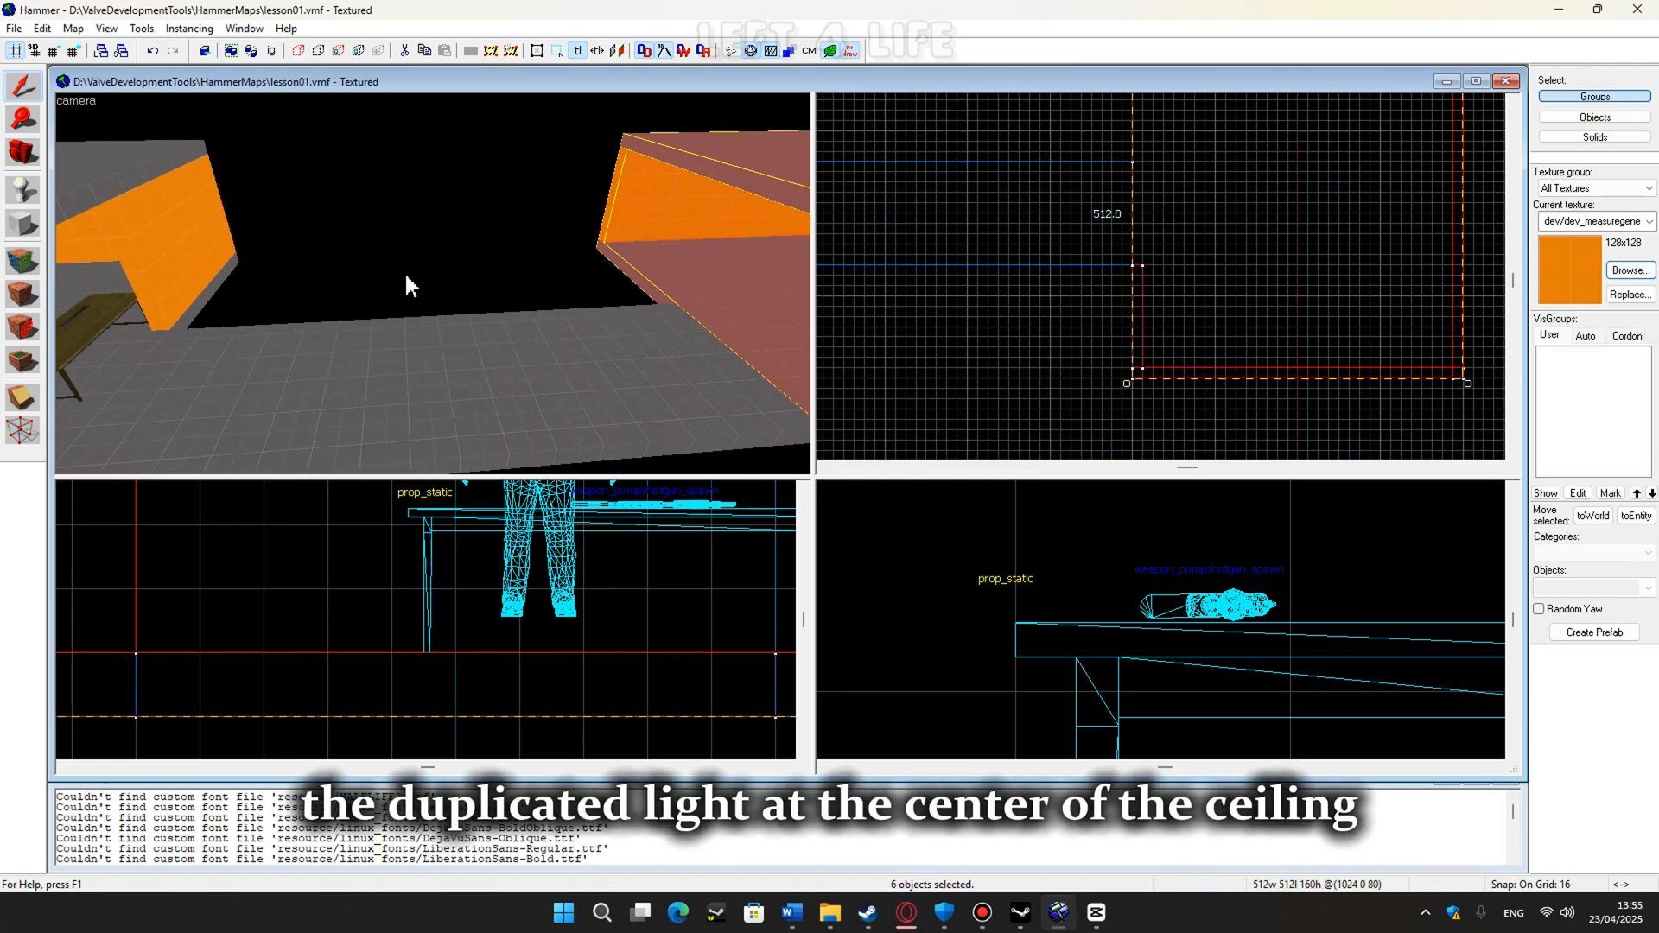
pyautogui.click(201, 243)
pyautogui.scroll(-3, 1087, 395)
pyautogui.keyDown('shift'); pyautogui.moveTo(939, 281); pyautogui.dragTo(1137, 281); pyautogui.keyUp('shift')
pyautogui.press('z')
pyautogui.press('z')
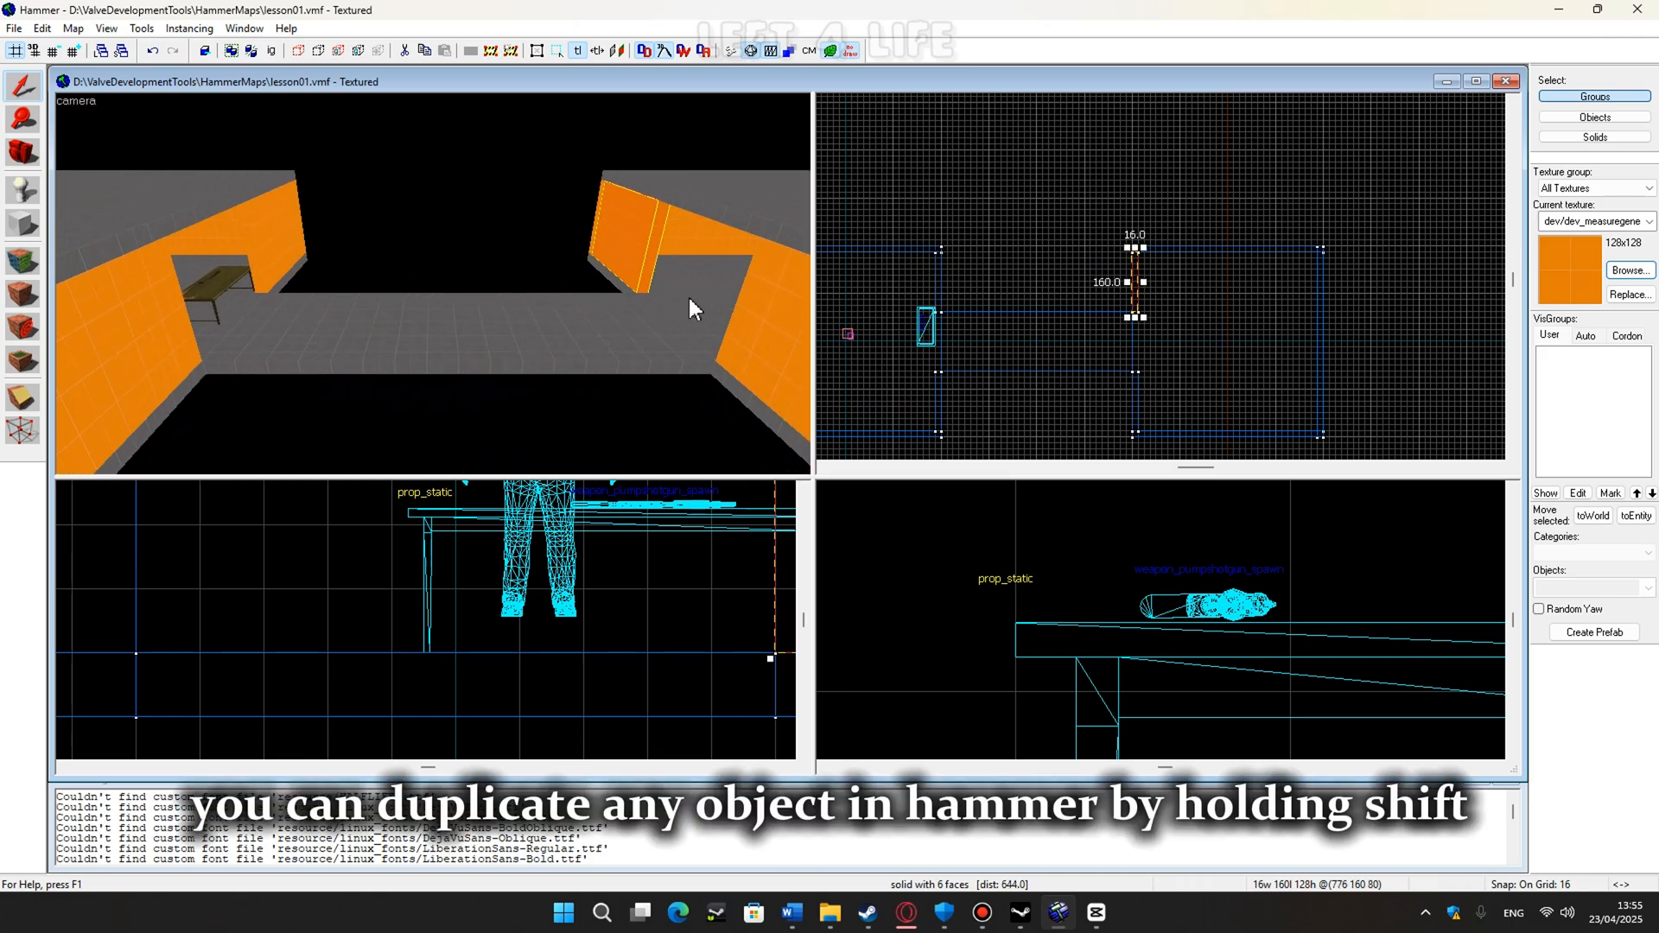
# Duplicate the hallway floor upward in the front view to ceiling height as the hallway ceiling.
pyautogui.scroll(3, 1029, 318)
pyautogui.click(657, 350)
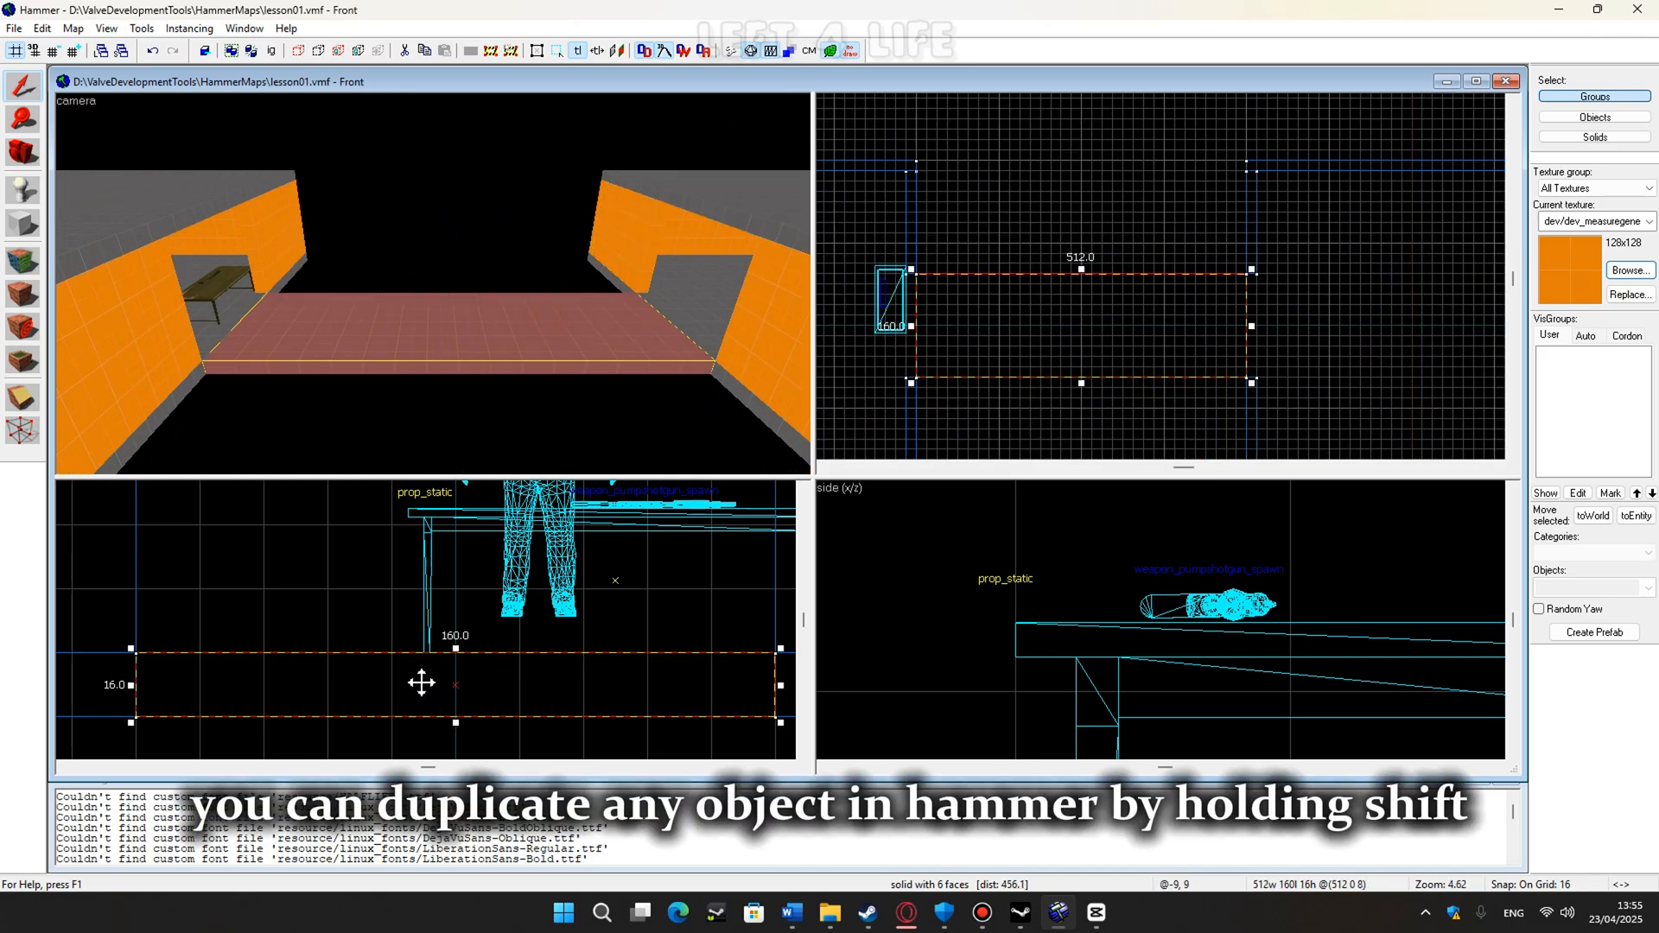
pyautogui.scroll(-5, 421, 683)
pyautogui.keyDown('shift'); pyautogui.moveTo(420, 670); pyautogui.dragTo(429, 535); pyautogui.keyUp('shift')
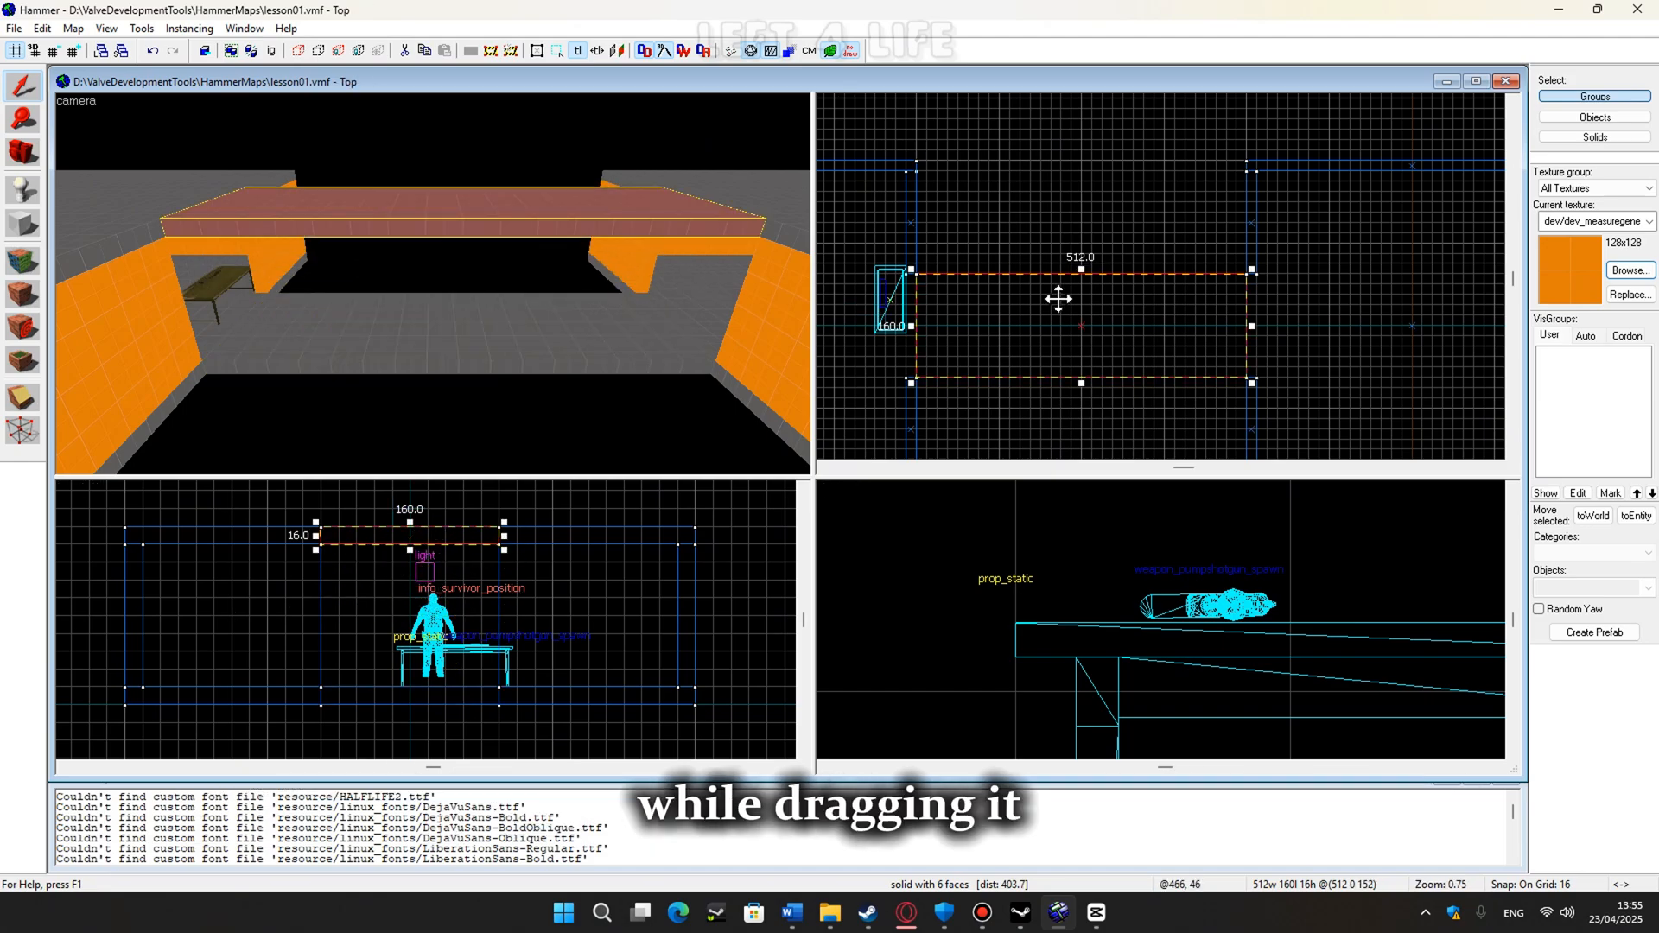
# Copy a doorway wall piece into the hallway and reshape it into a 16-unit-thick wall running 512 units along one side.
pyautogui.click(685, 333)
pyautogui.scroll(1, 1241, 404)
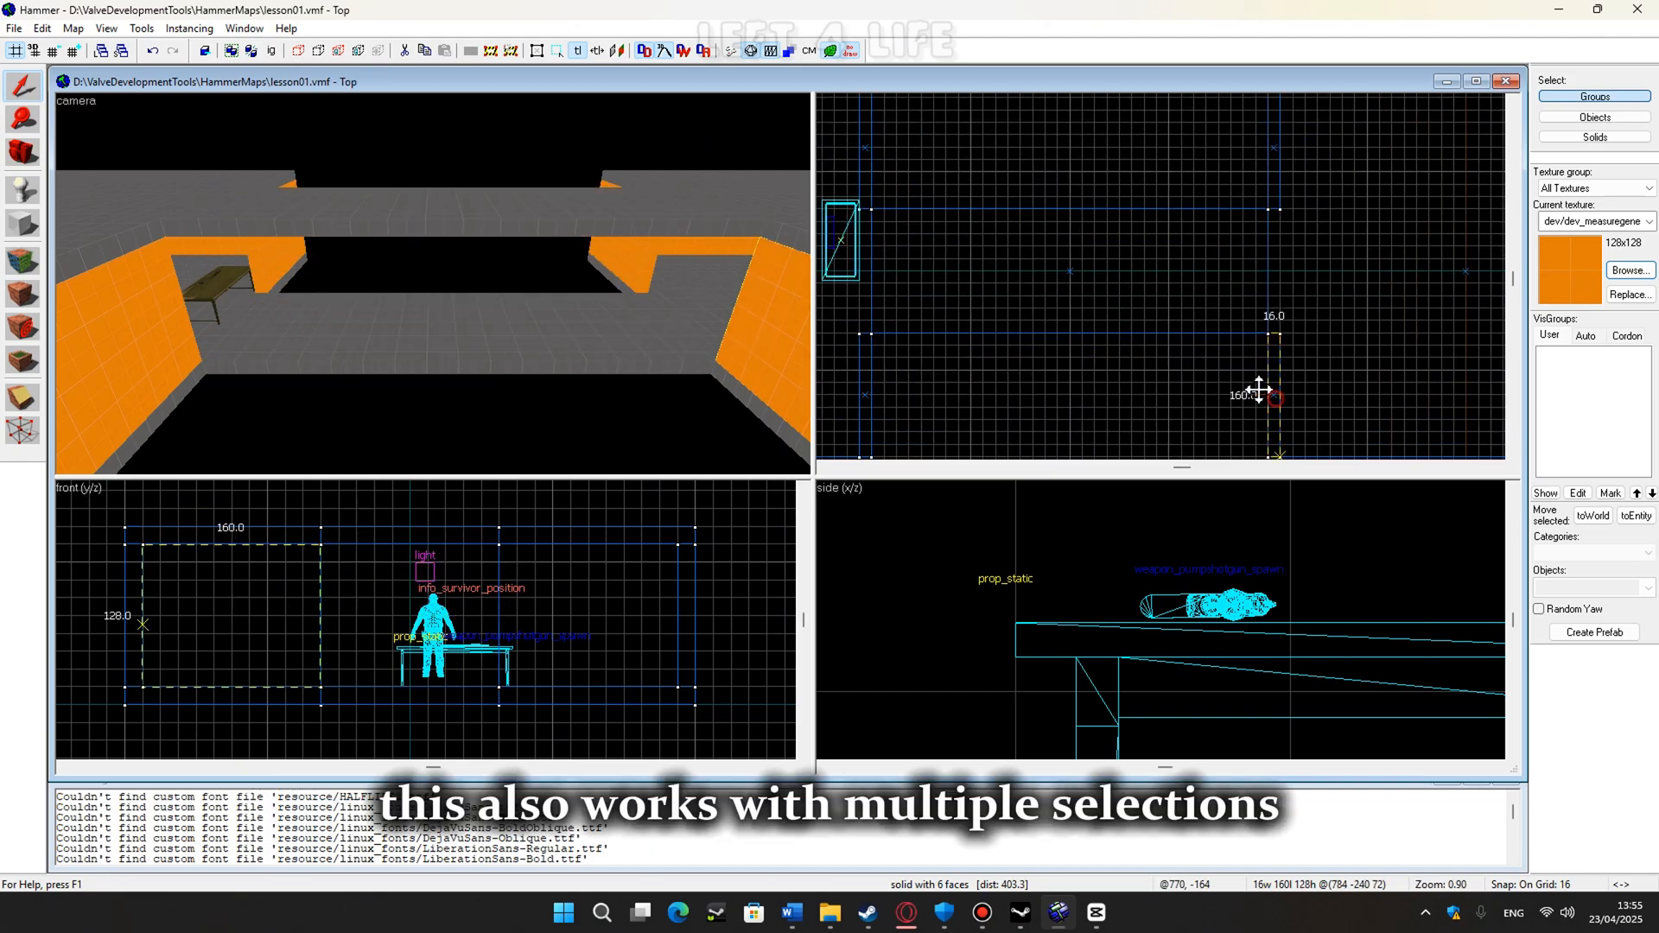
pyautogui.keyDown('shift'); pyautogui.moveTo(1275, 399); pyautogui.dragTo(882, 267); pyautogui.keyUp('shift')
pyautogui.moveTo(883, 330)
pyautogui.mouseDown()
pyautogui.moveTo(885, 218)
pyautogui.moveTo(1279, 204)
pyautogui.mouseUp()
pyautogui.moveTo(1073, 204)
pyautogui.keyDown('shift'); pyautogui.mouseDown()
pyautogui.moveTo(1075, 339)
pyautogui.moveTo(1067, 214)
pyautogui.mouseUp(); pyautogui.keyUp('shift')
pyautogui.press('z')
pyautogui.press('w')
pyautogui.press('z')
pyautogui.scroll(2, 852, 199)
pyautogui.moveTo(870, 223); pyautogui.dragTo(858, 223)
# Duplicate the hallway side wall 144 units across to the opposite edge of the hallway floor.
pyautogui.press('Down')
pyautogui.press('Down')
pyautogui.press('Down')
pyautogui.press('Down')
pyautogui.press('Down')
pyautogui.press('Down')
pyautogui.press('Down')
pyautogui.press('Down')
pyautogui.press('Down')
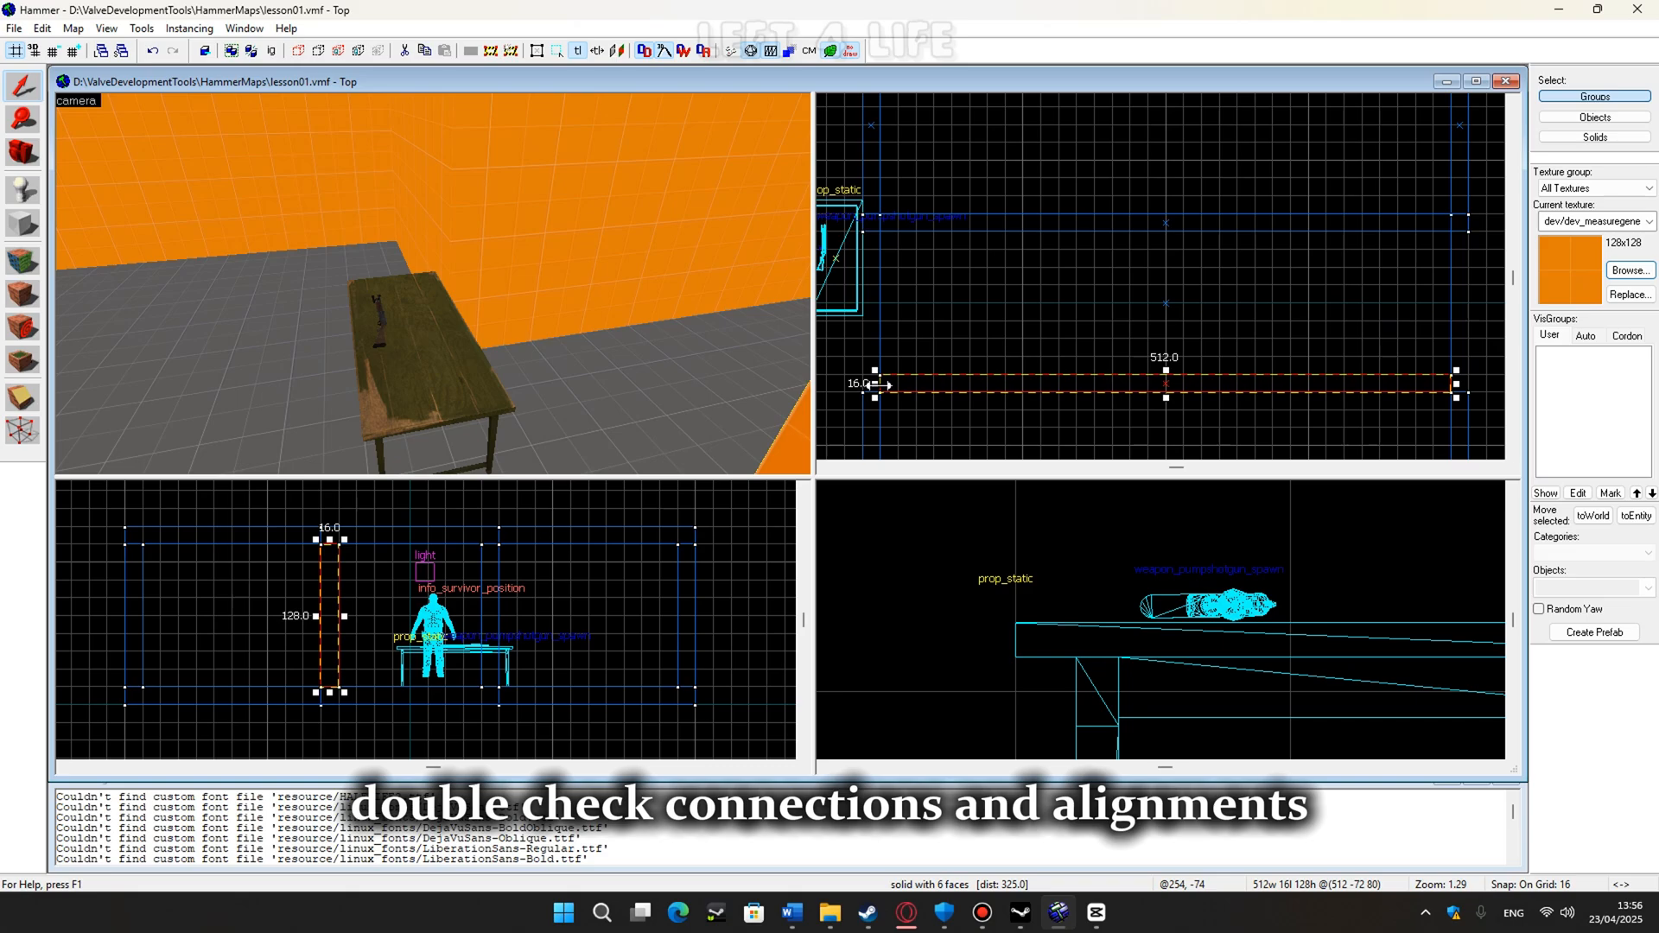
# Select the shotgun and table together, reduce the grid to 4 units, and move both clear of the doorway, beside the wall.
pyautogui.click(377, 320)
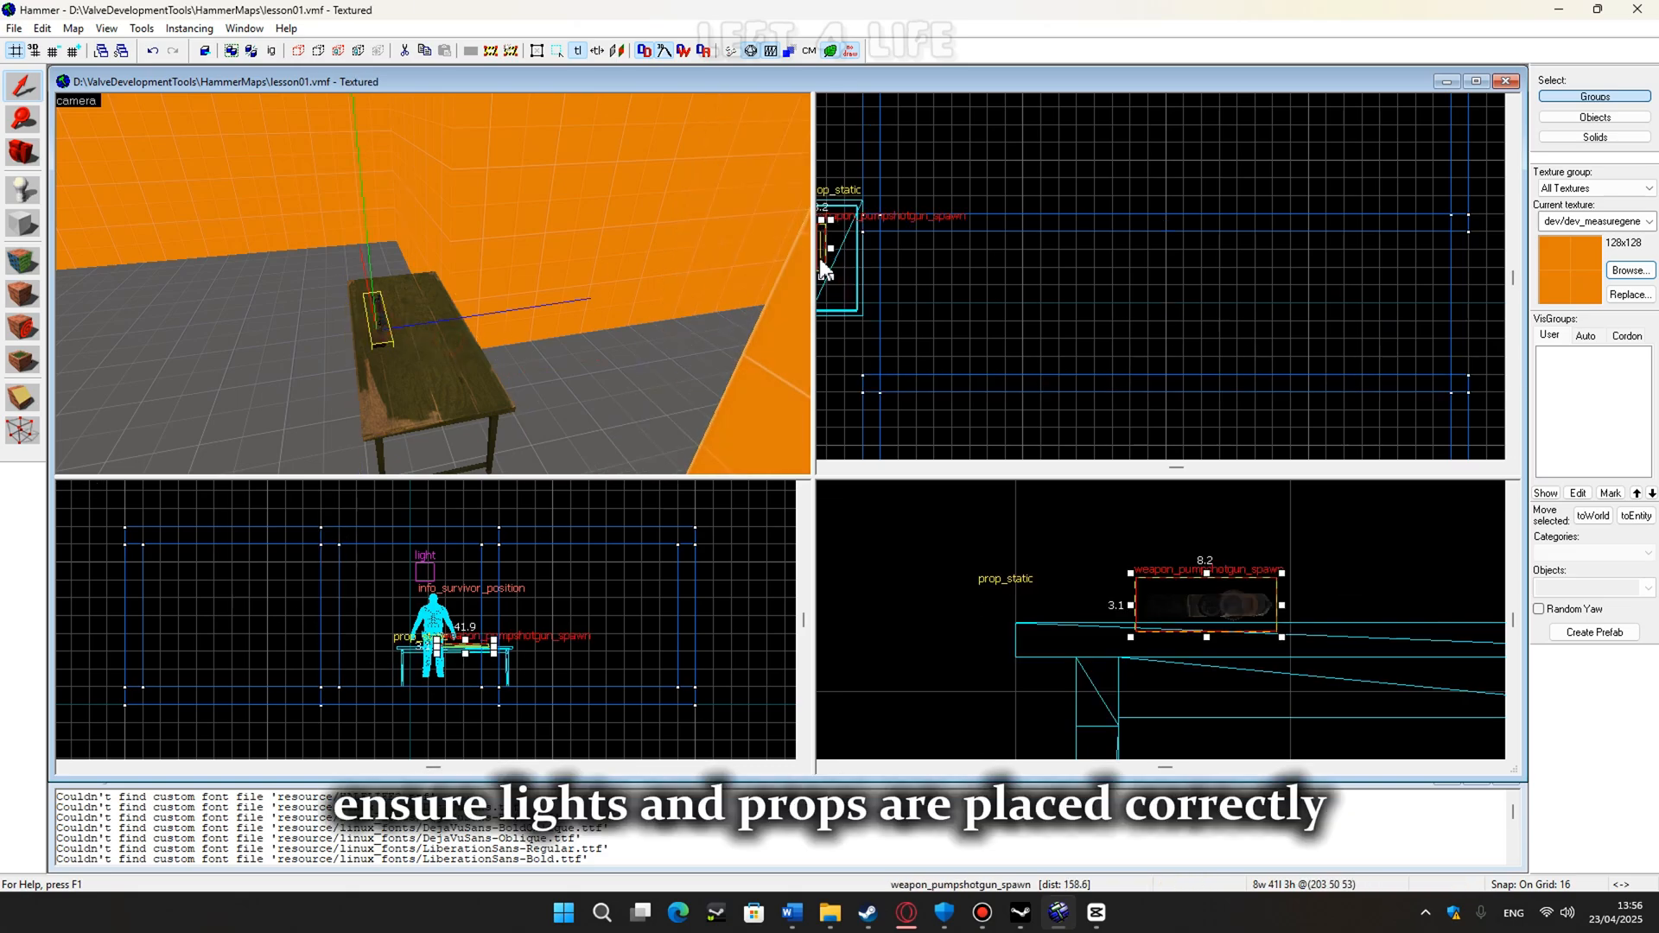
pyautogui.scroll(1, 955, 259)
pyautogui.keyDown('ctrl'); pyautogui.click(432, 370); pyautogui.keyUp('ctrl')
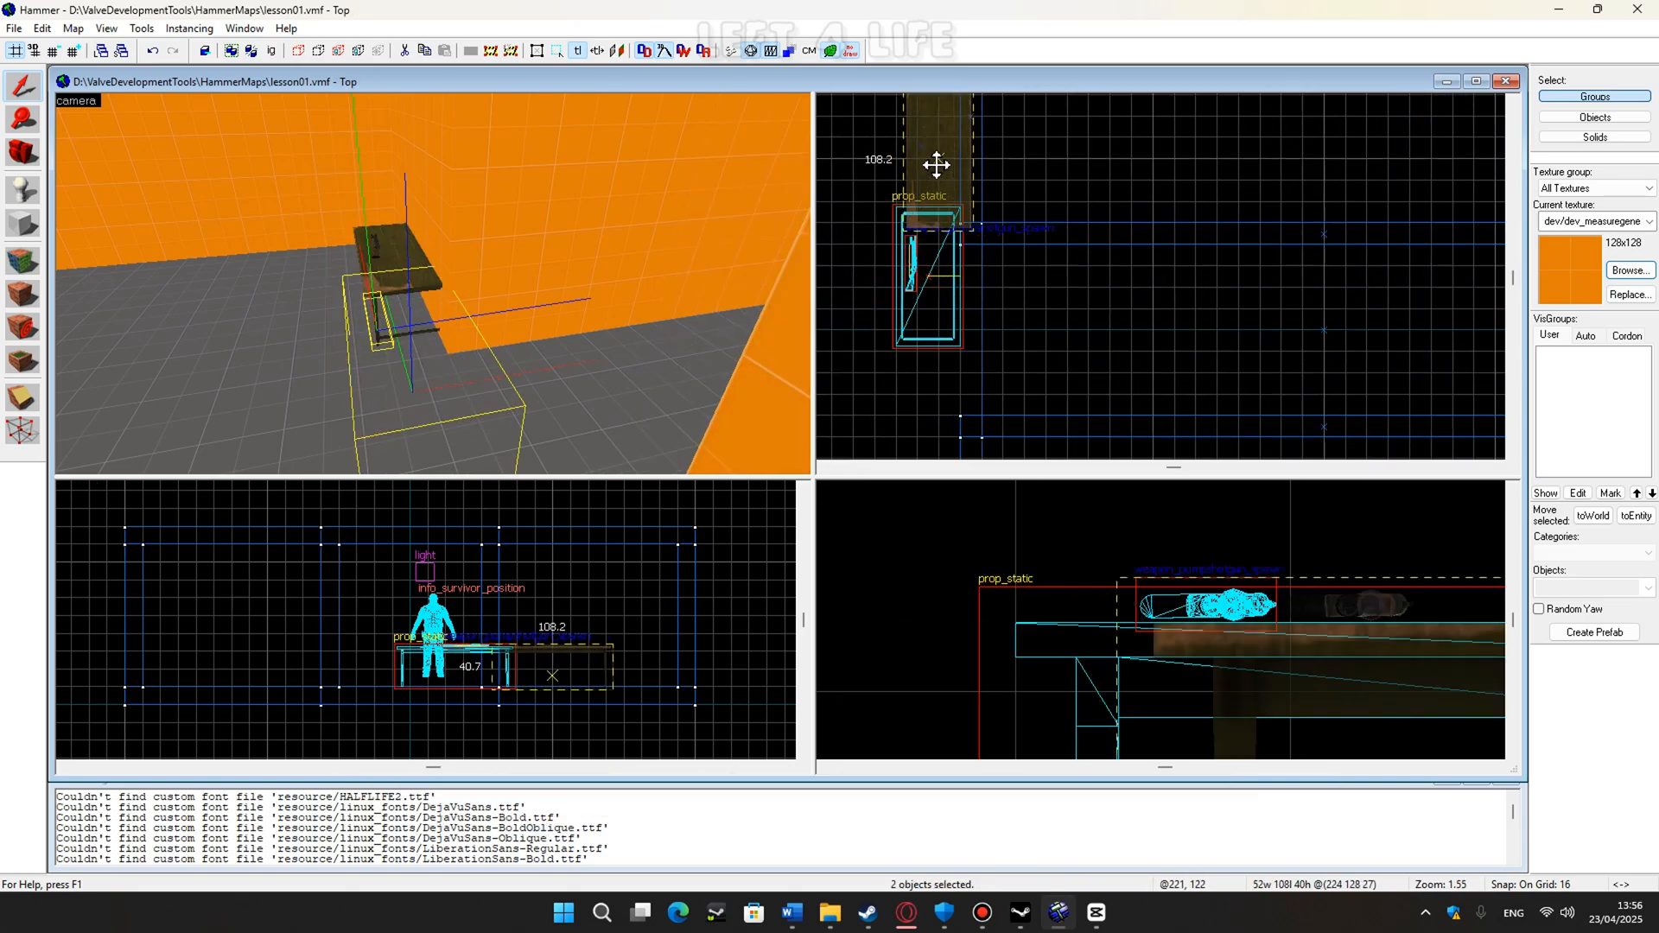
pyautogui.scroll(2, 925, 176)
pyautogui.scroll(6, 951, 188)
pyautogui.press('[')
pyautogui.press('[')
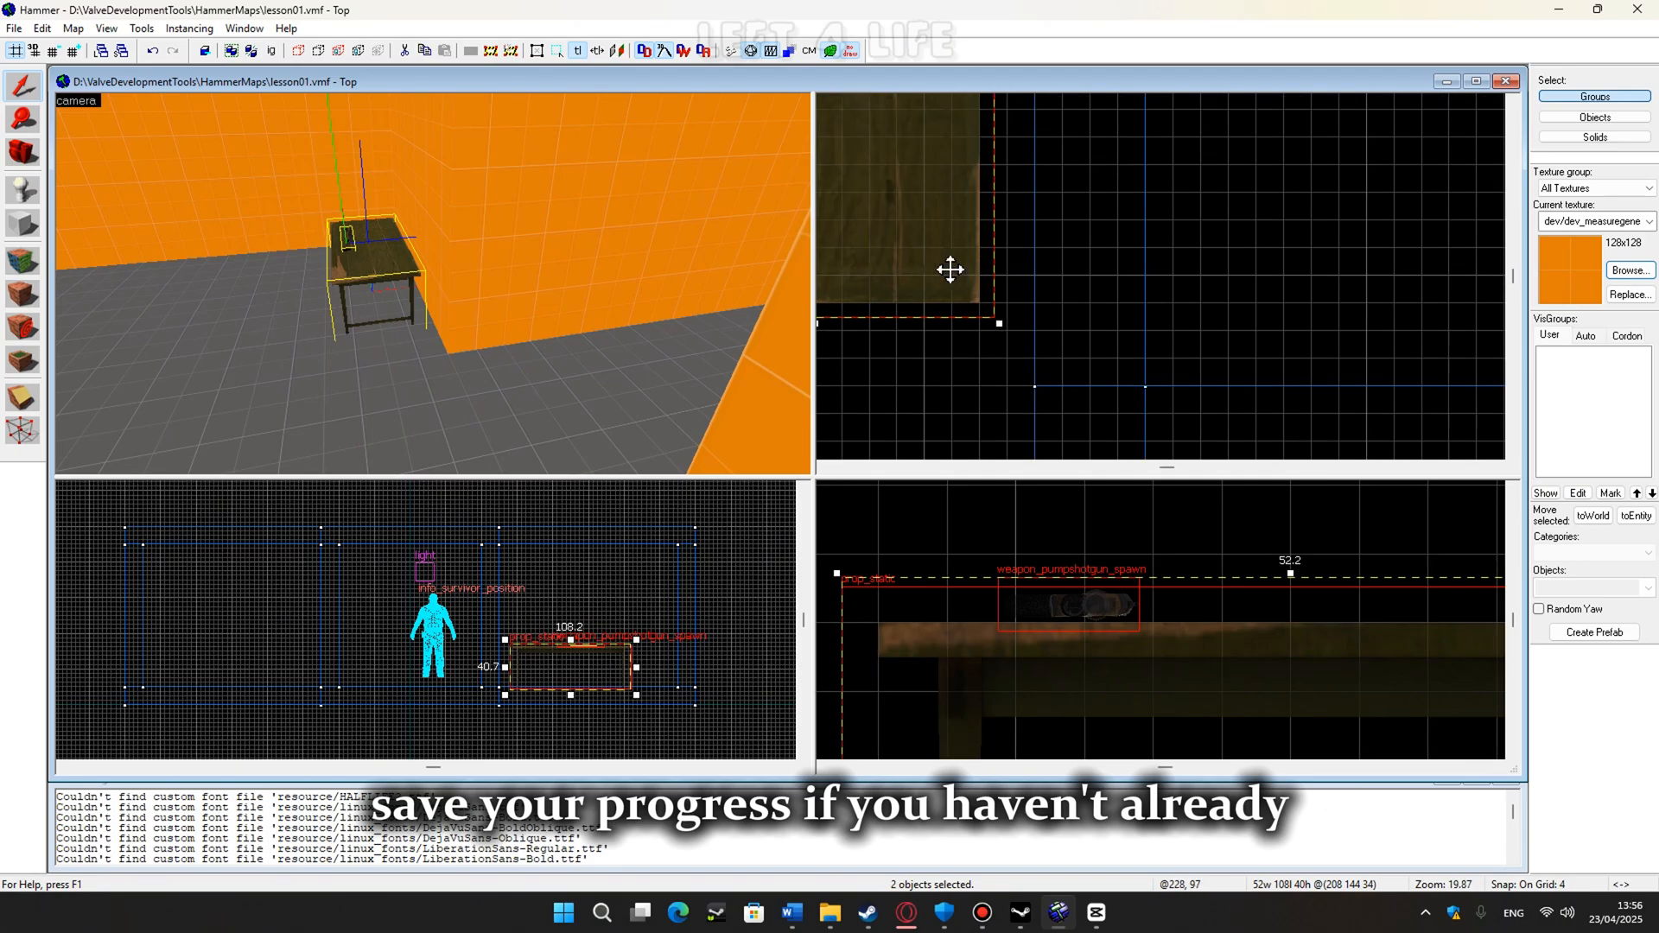
pyautogui.moveTo(929, 268); pyautogui.dragTo(982, 268)
# Select the light in the first room and move it to the room's centre in the top view.
pyautogui.press('z')
pyautogui.press('s')
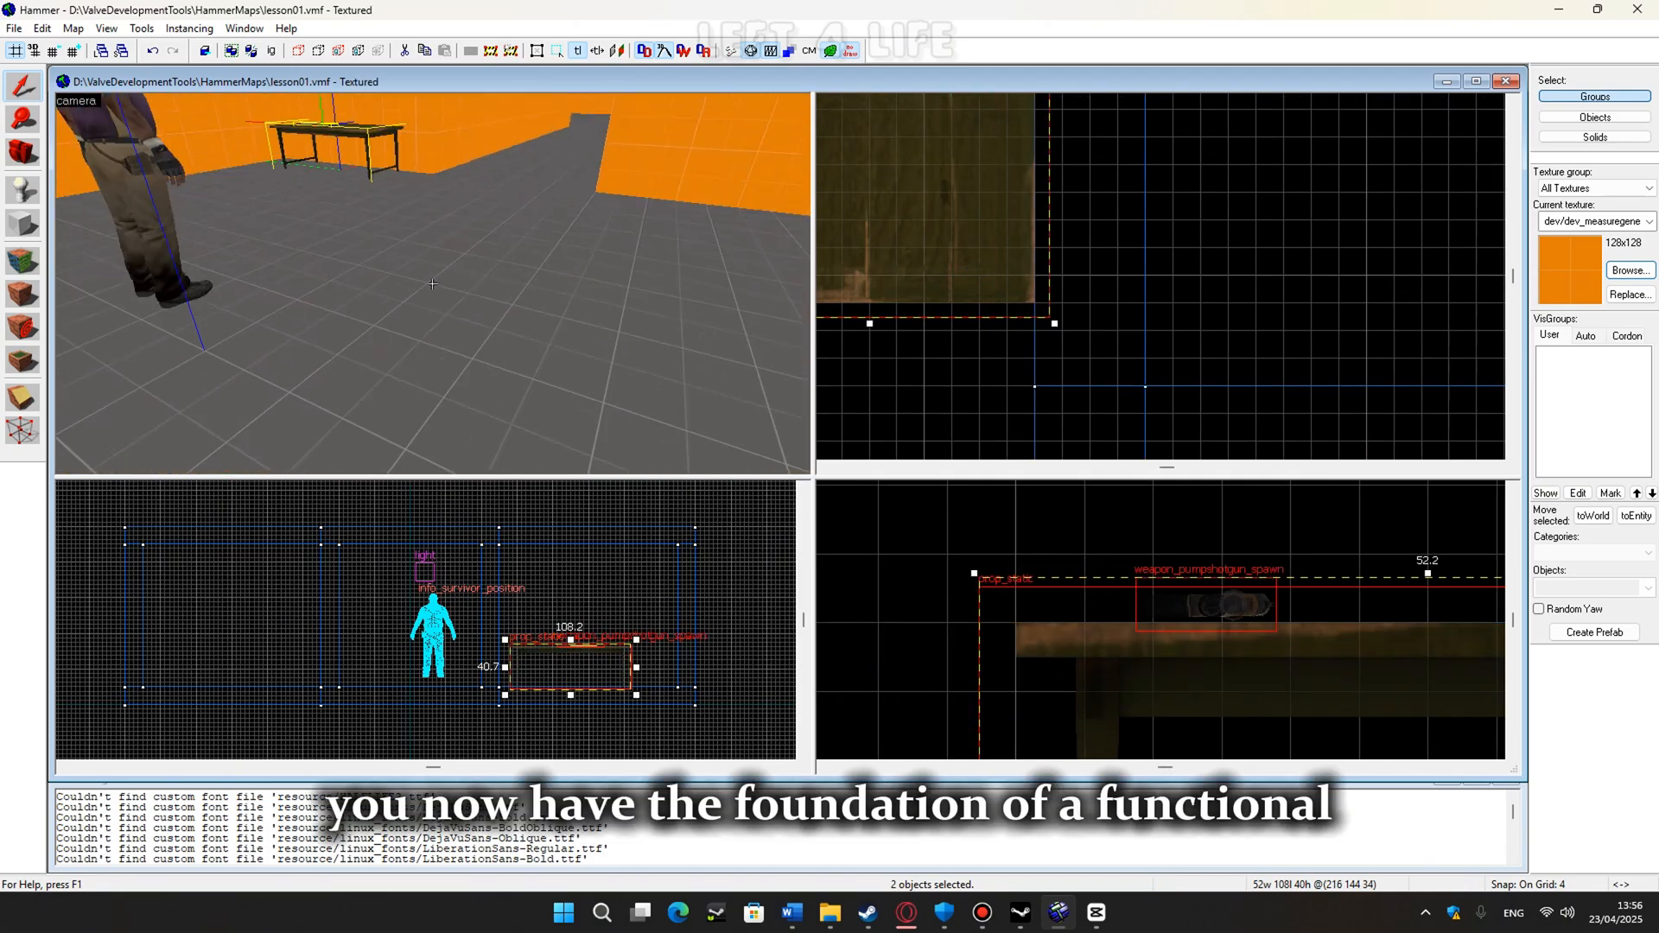
pyautogui.press('z')
pyautogui.click(338, 202)
pyautogui.scroll(-10, 1029, 294)
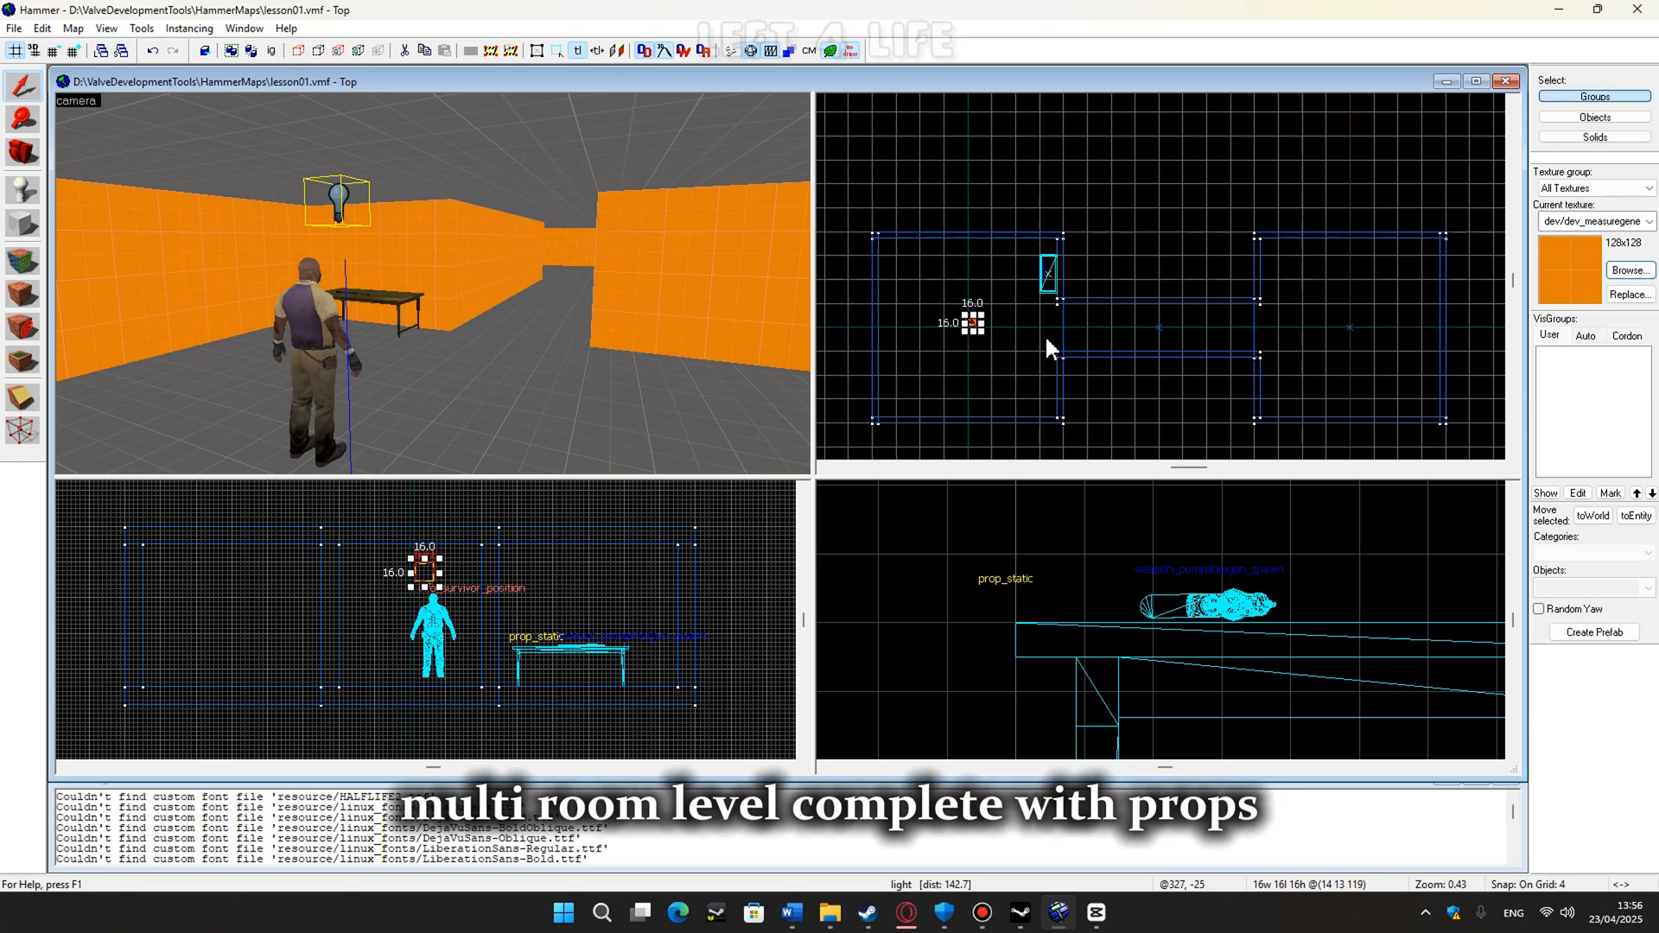
pyautogui.moveTo(1021, 276); pyautogui.dragTo(1014, 282)
pyautogui.moveTo(927, 326); pyautogui.dragTo(803, 327, button='middle')
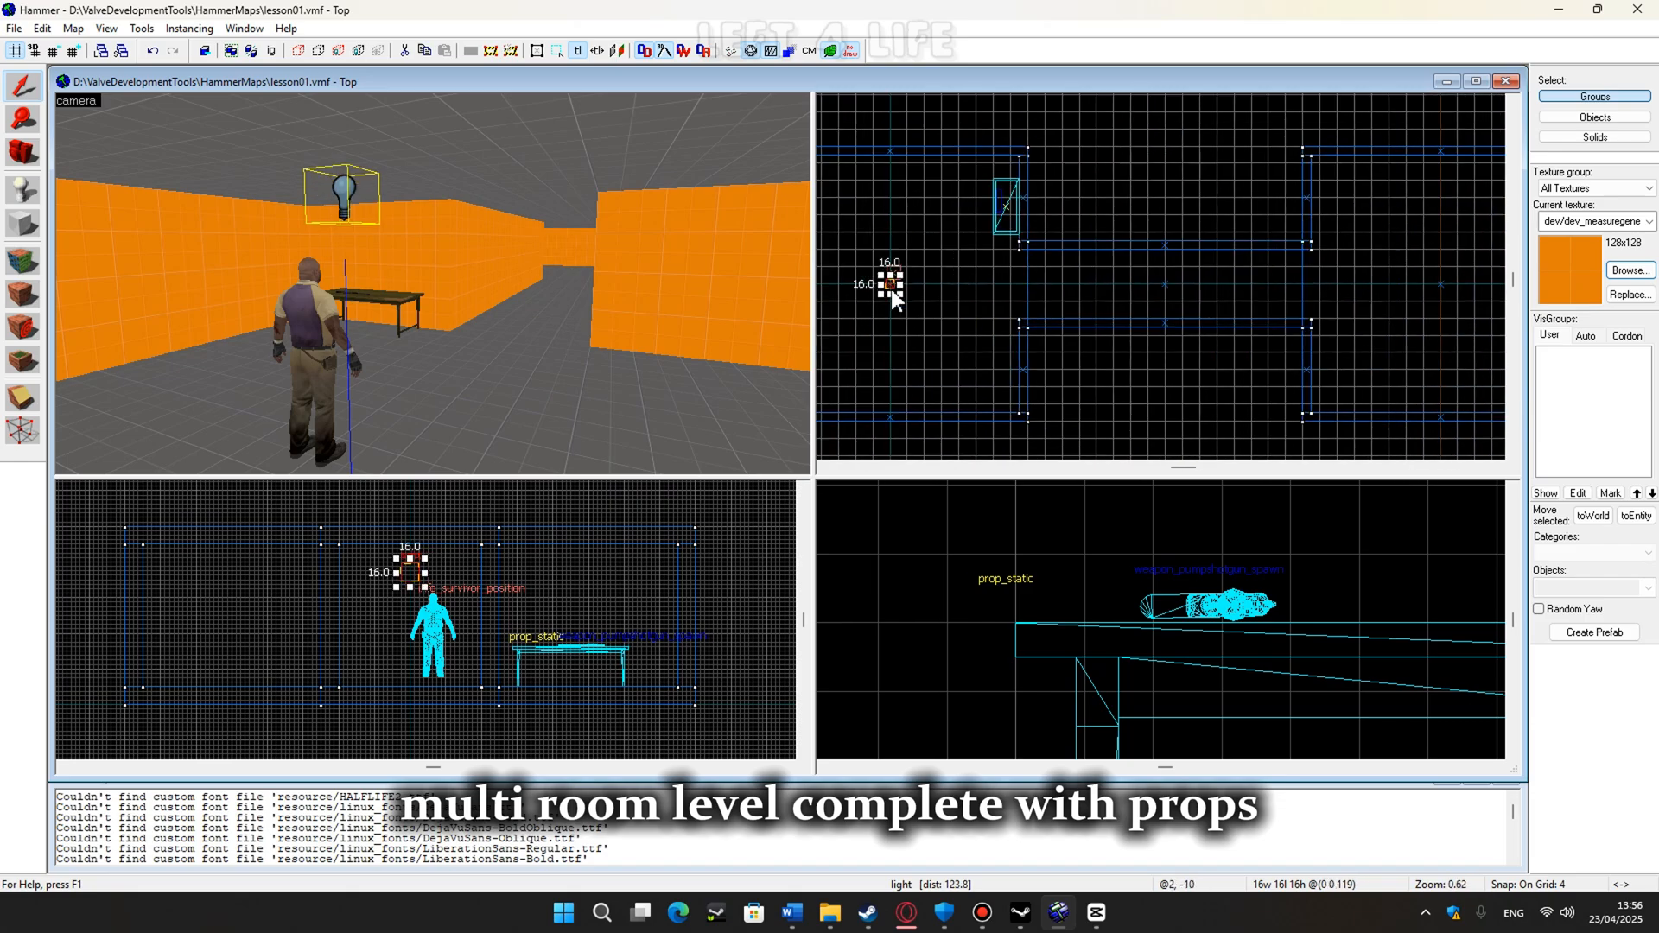
# Copy the light to the middle of the hallway and again to the centre of the second room, and check the placement.
pyautogui.keyDown('shift'); pyautogui.moveTo(888, 284); pyautogui.dragTo(1163, 283); pyautogui.keyUp('shift')
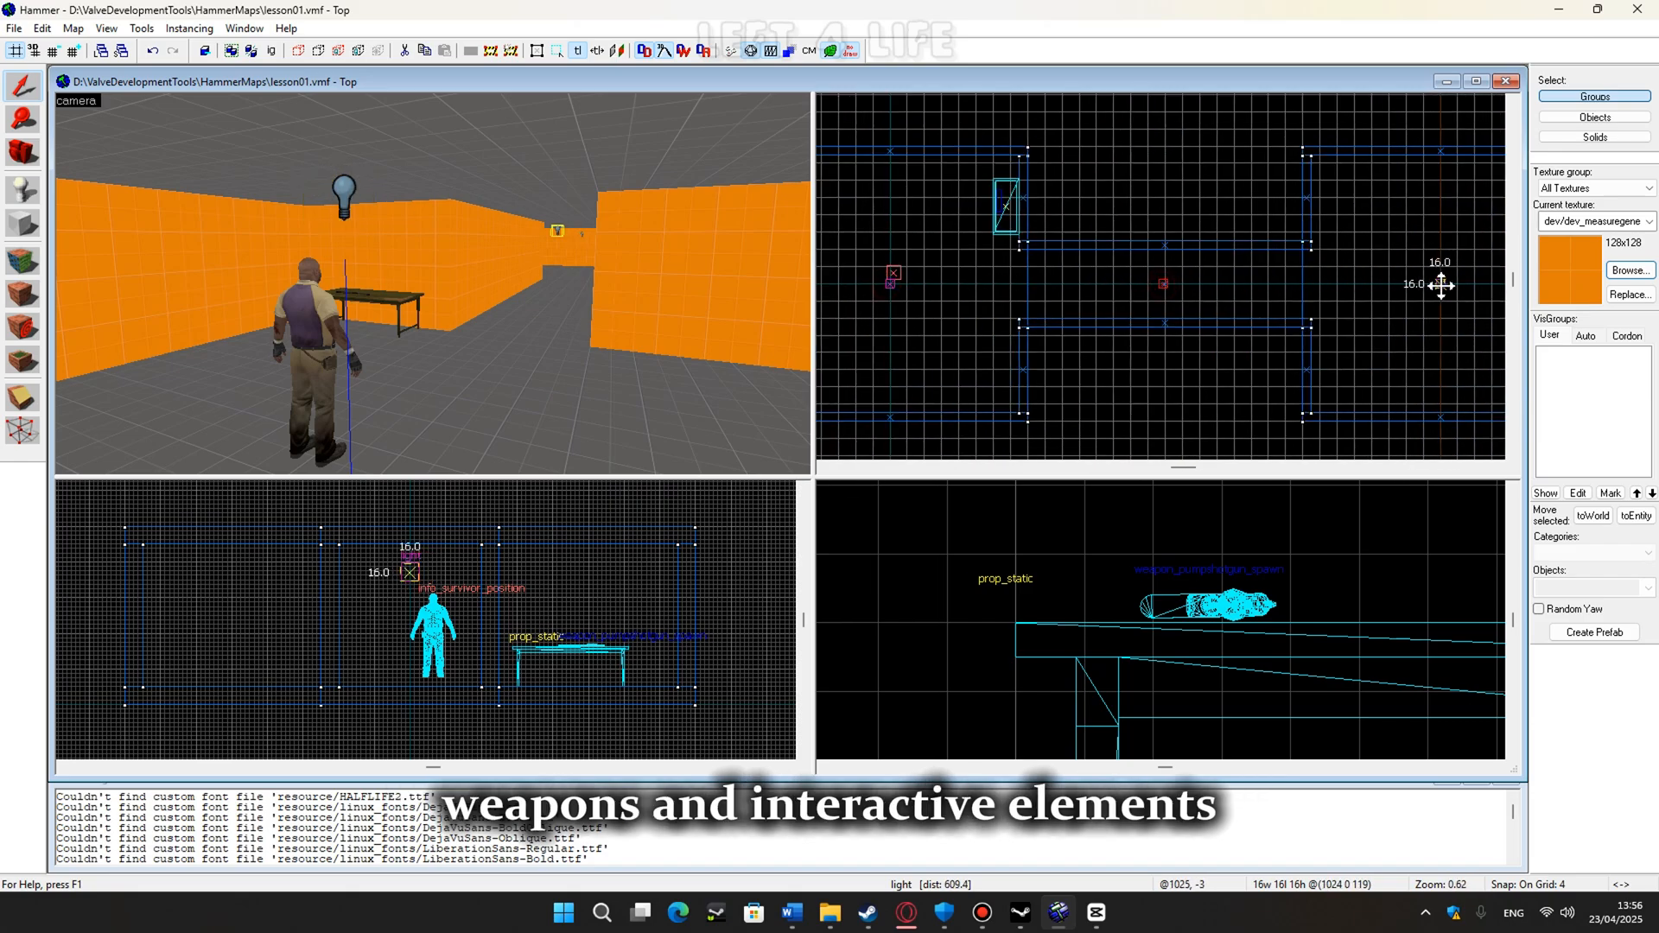
pyautogui.press('z')
pyautogui.press('w')
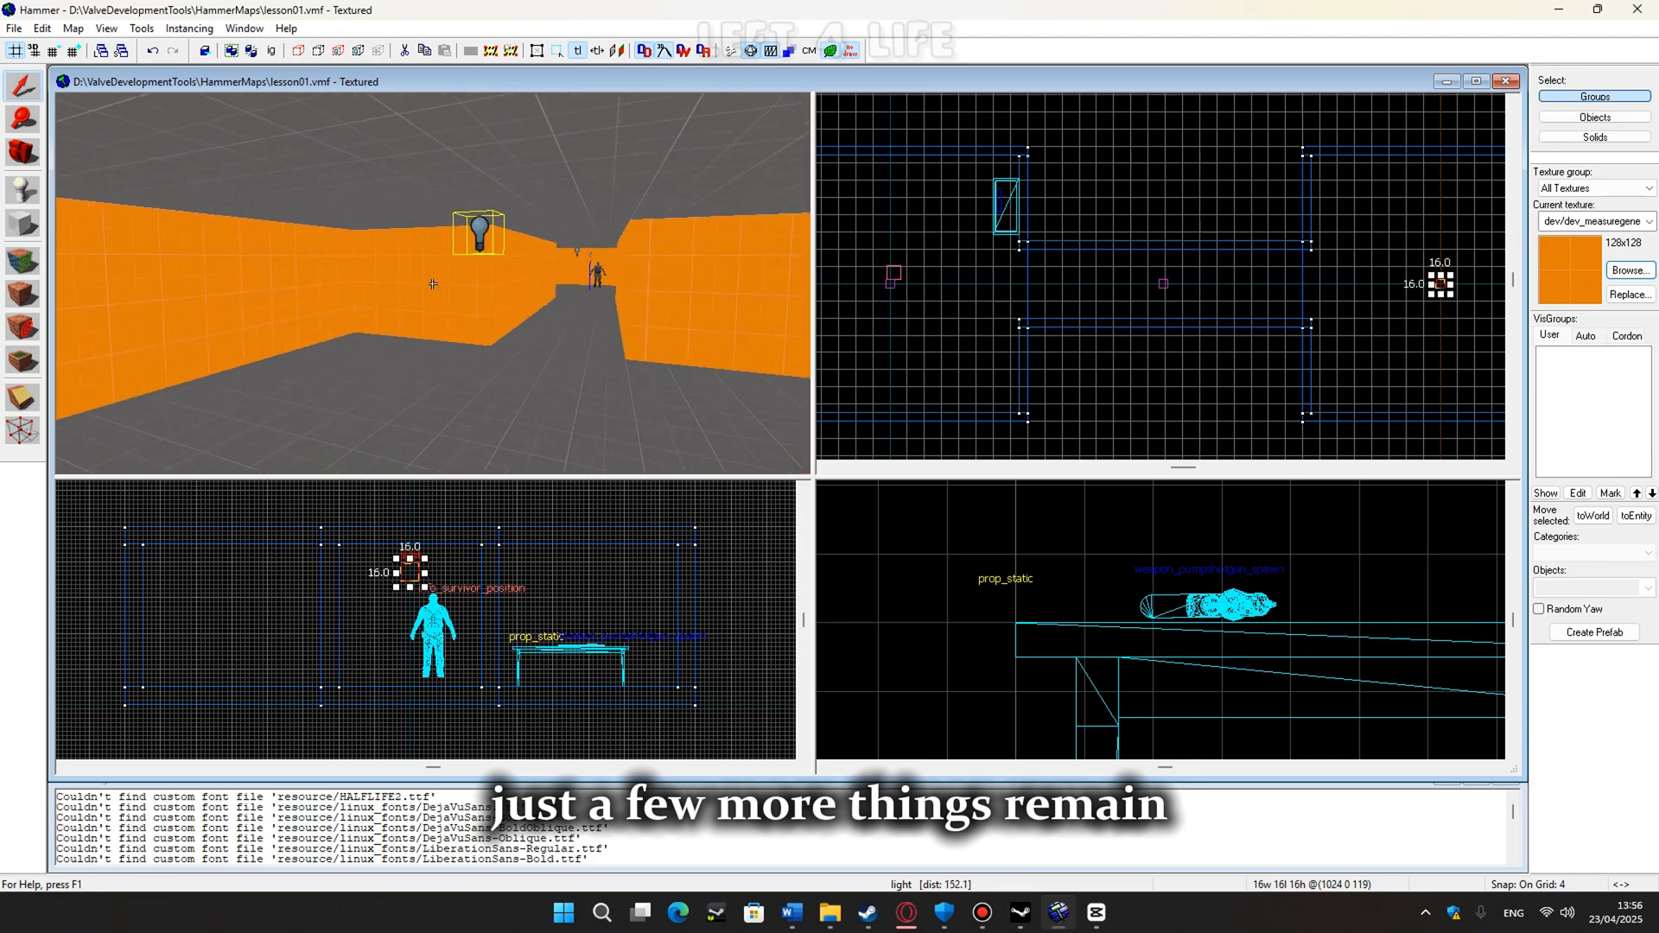
pyautogui.press('w')
pyautogui.press('s')
pyautogui.press('z')
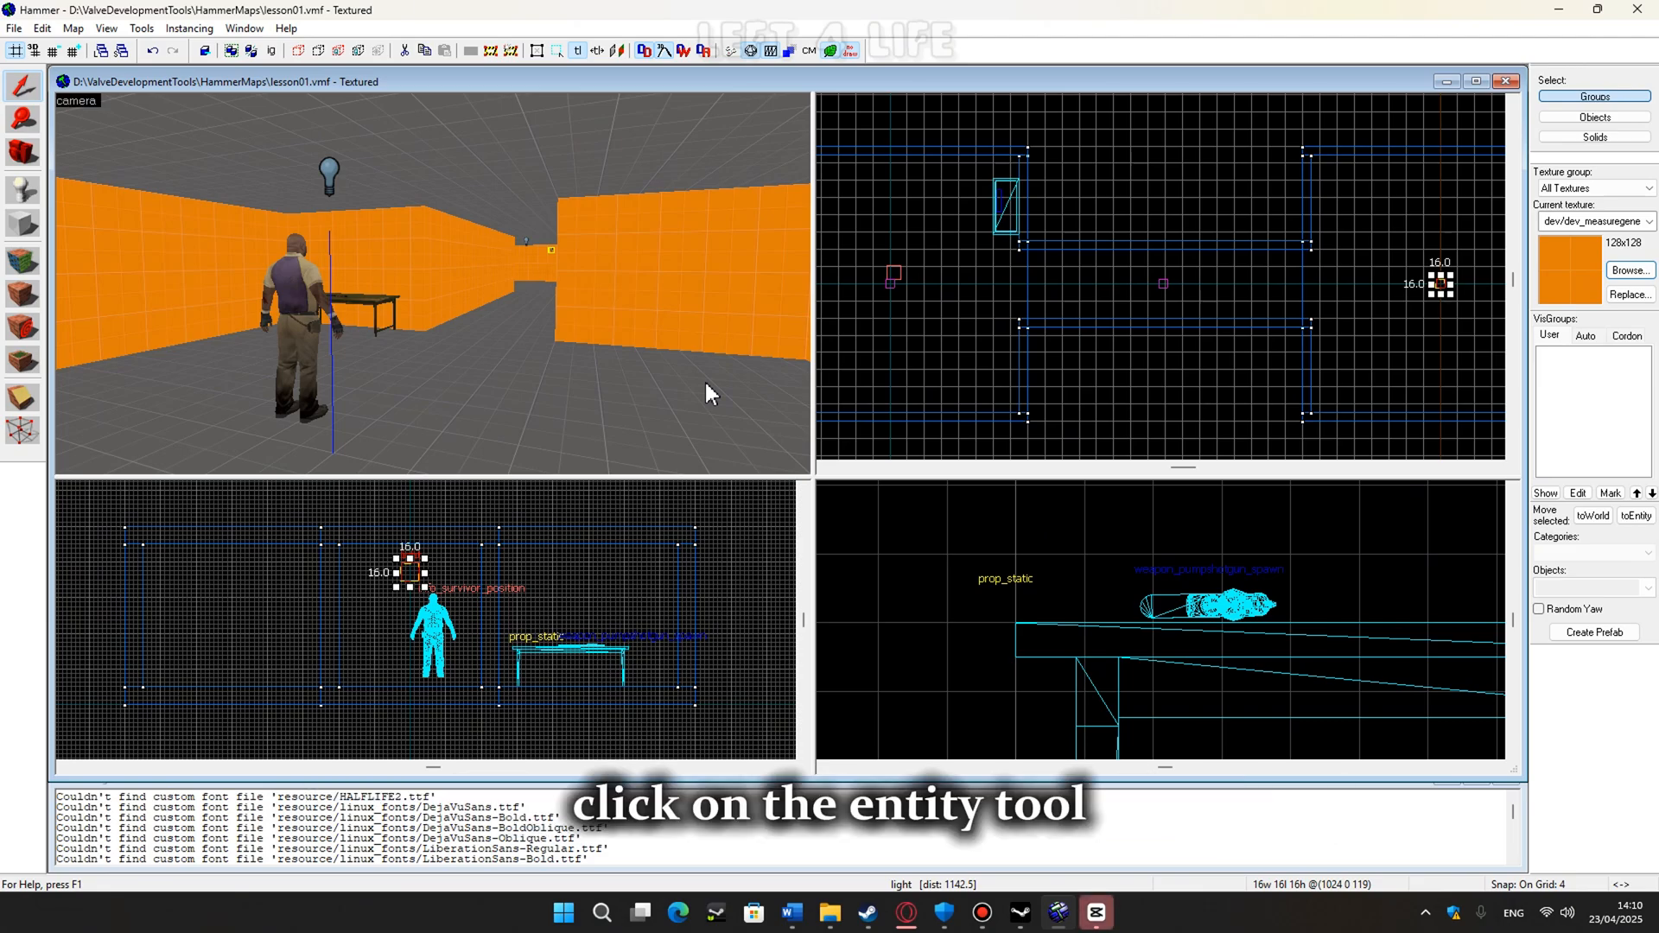
# Place an info_player_start entity on the floor of the first room next to the survivor.
pyautogui.click(36, 191)
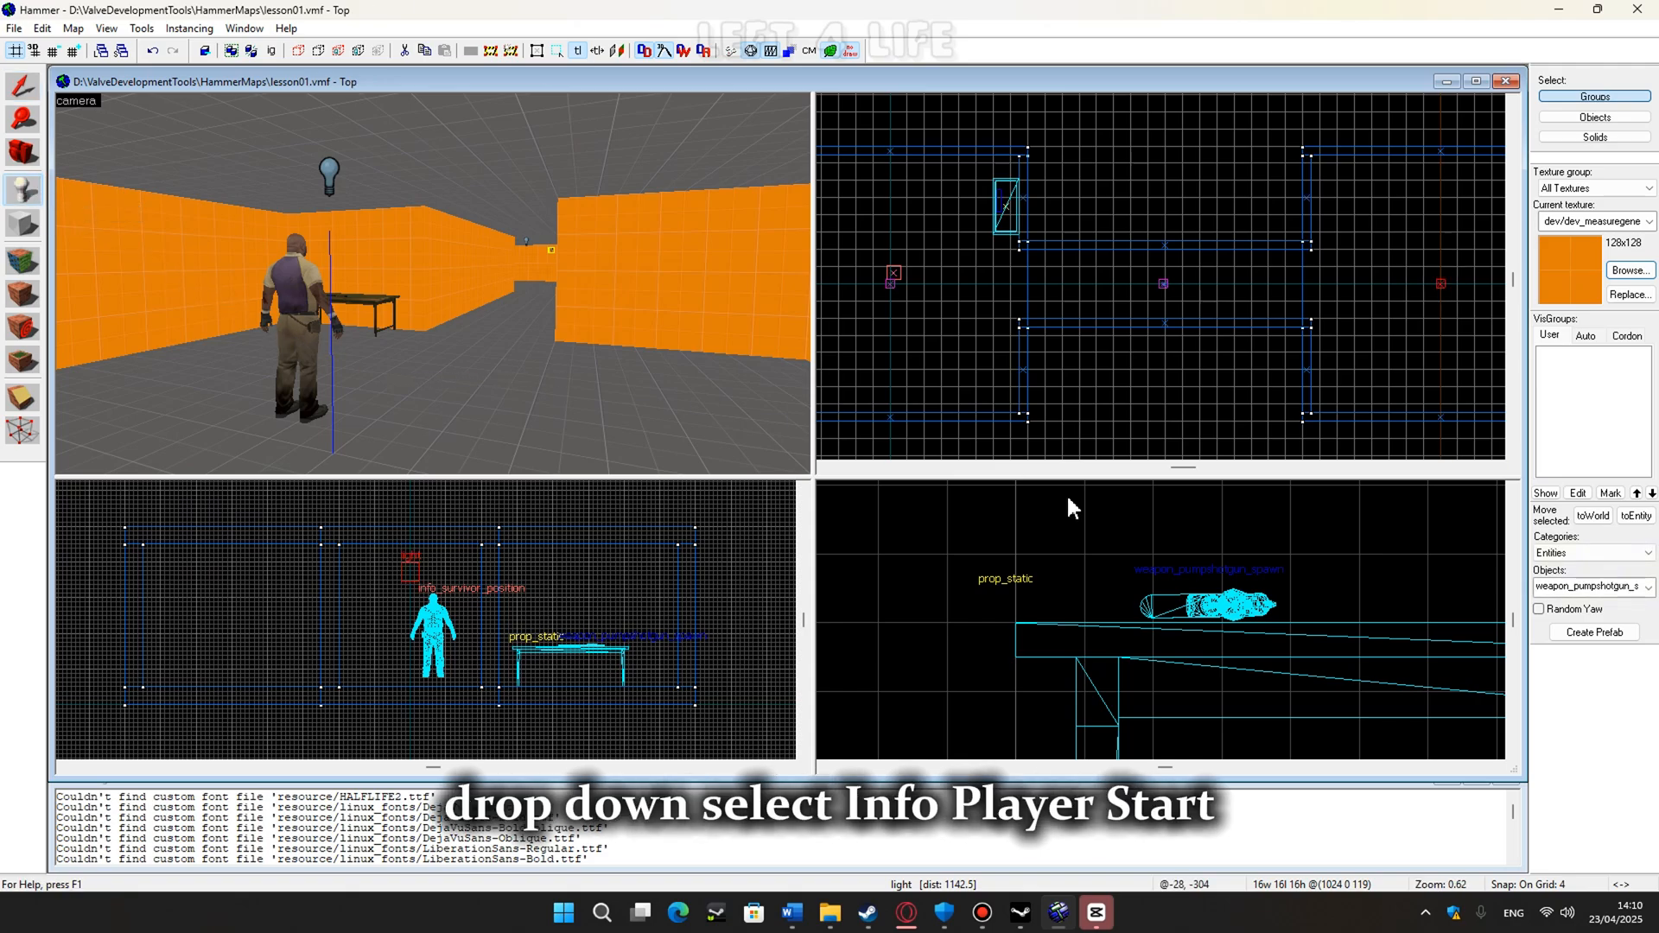
pyautogui.click(1649, 587)
pyautogui.write('i')
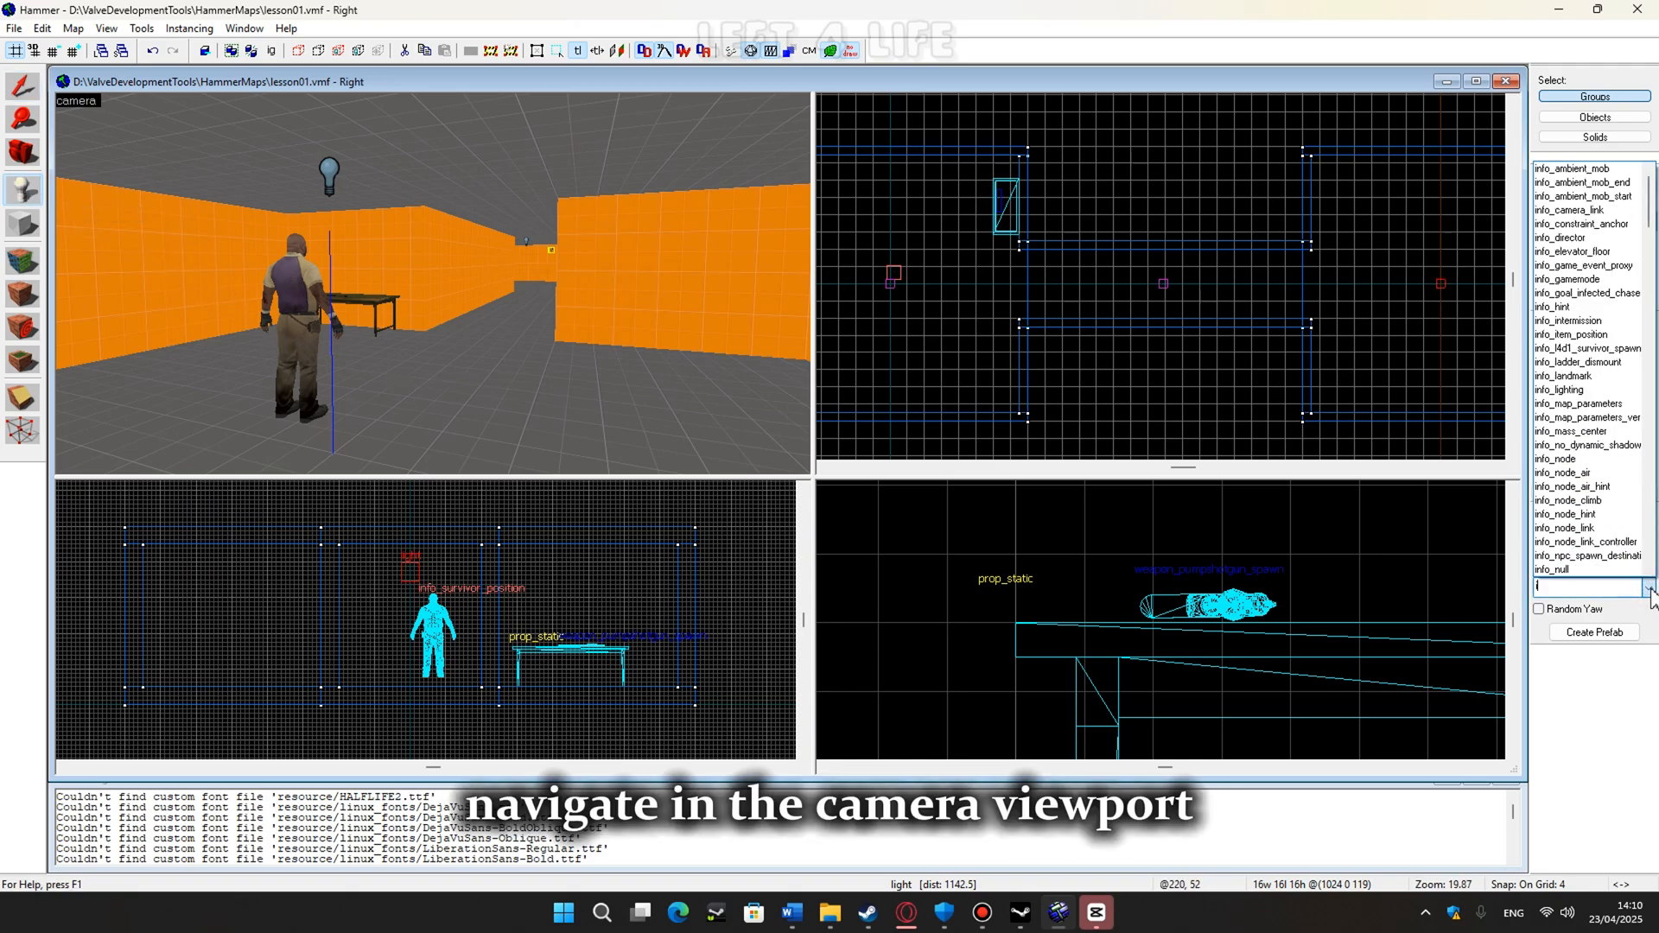
pyautogui.write('nfo_pla')
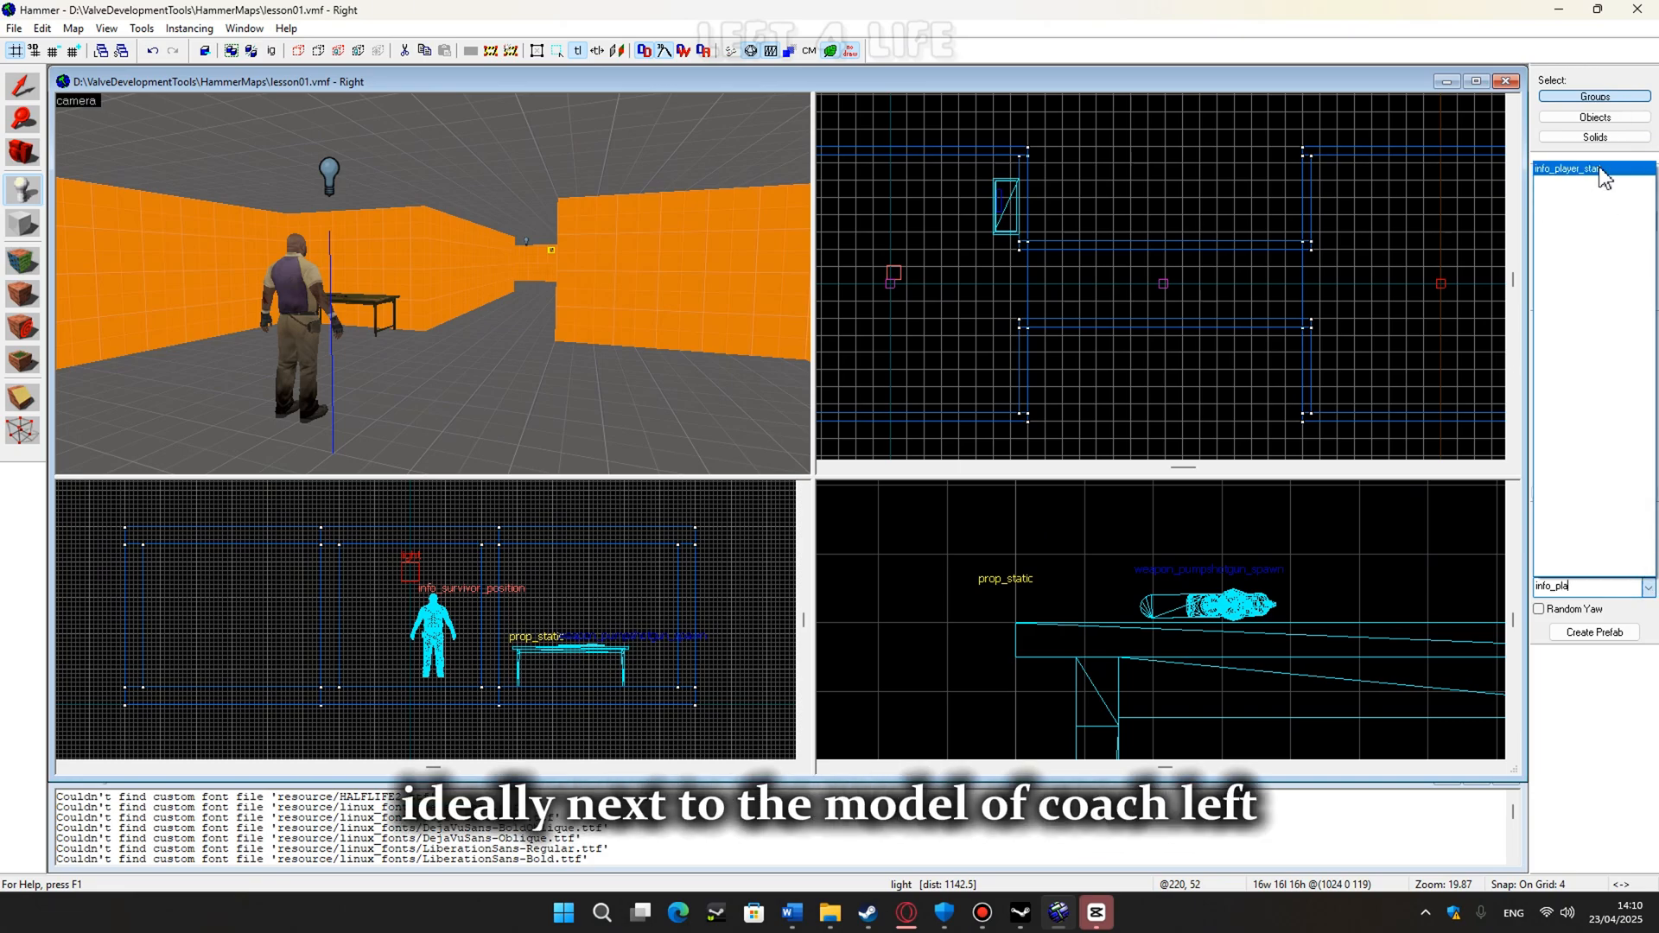
pyautogui.click(1599, 169)
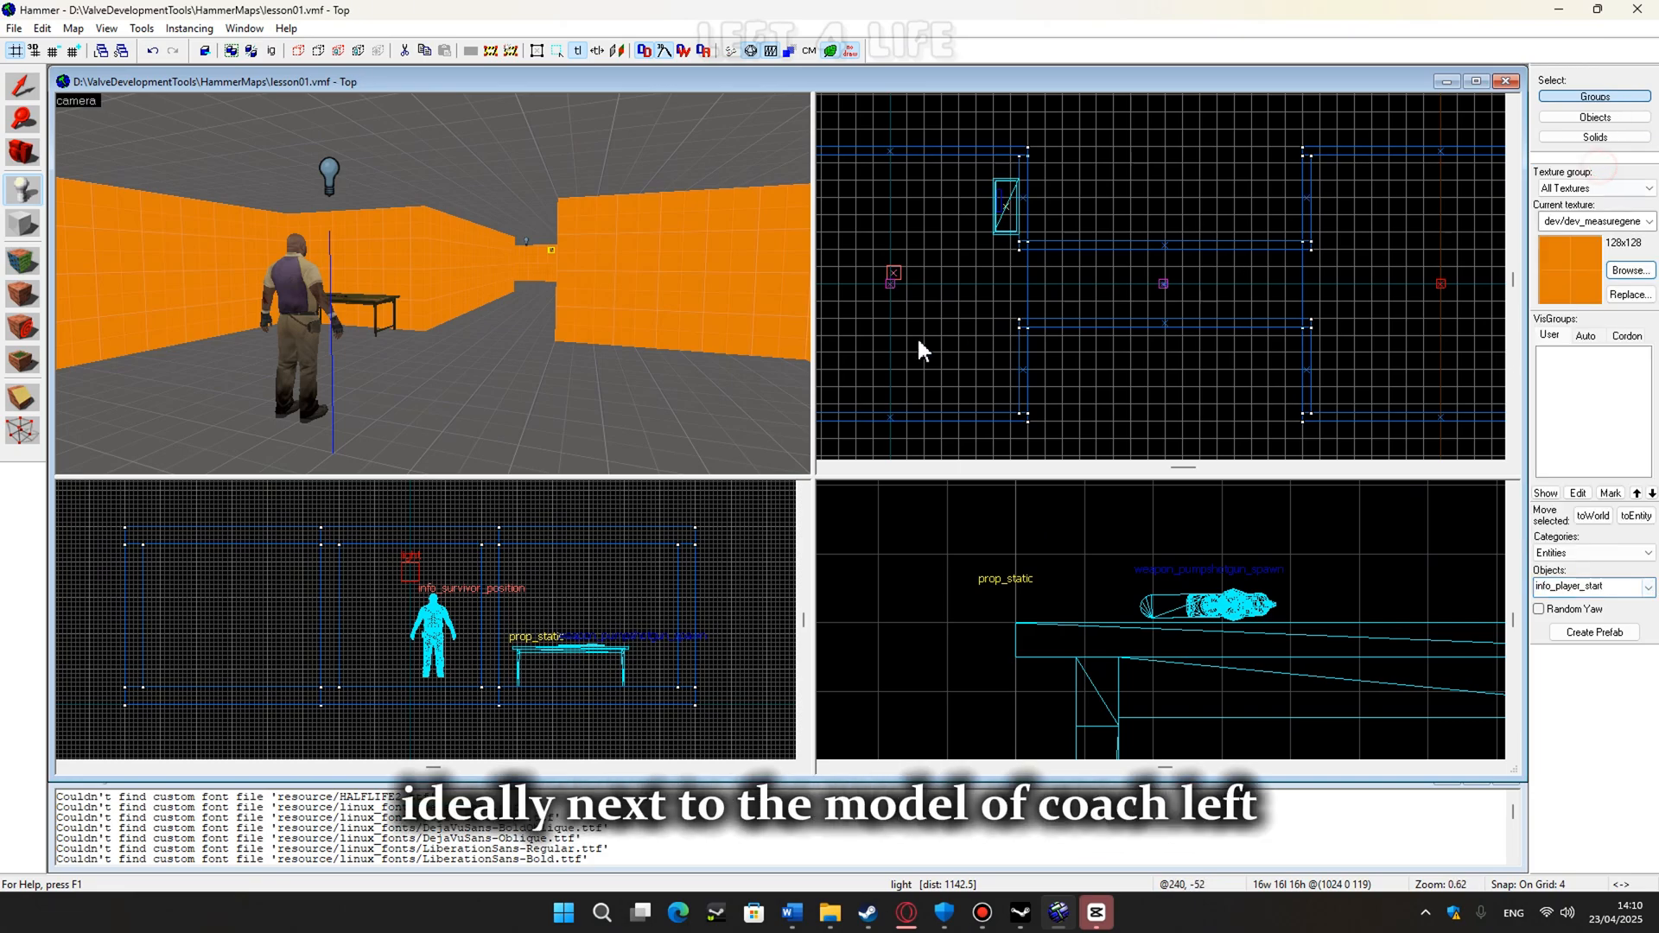
pyautogui.press('z')
pyautogui.press('d')
pyautogui.press('d')
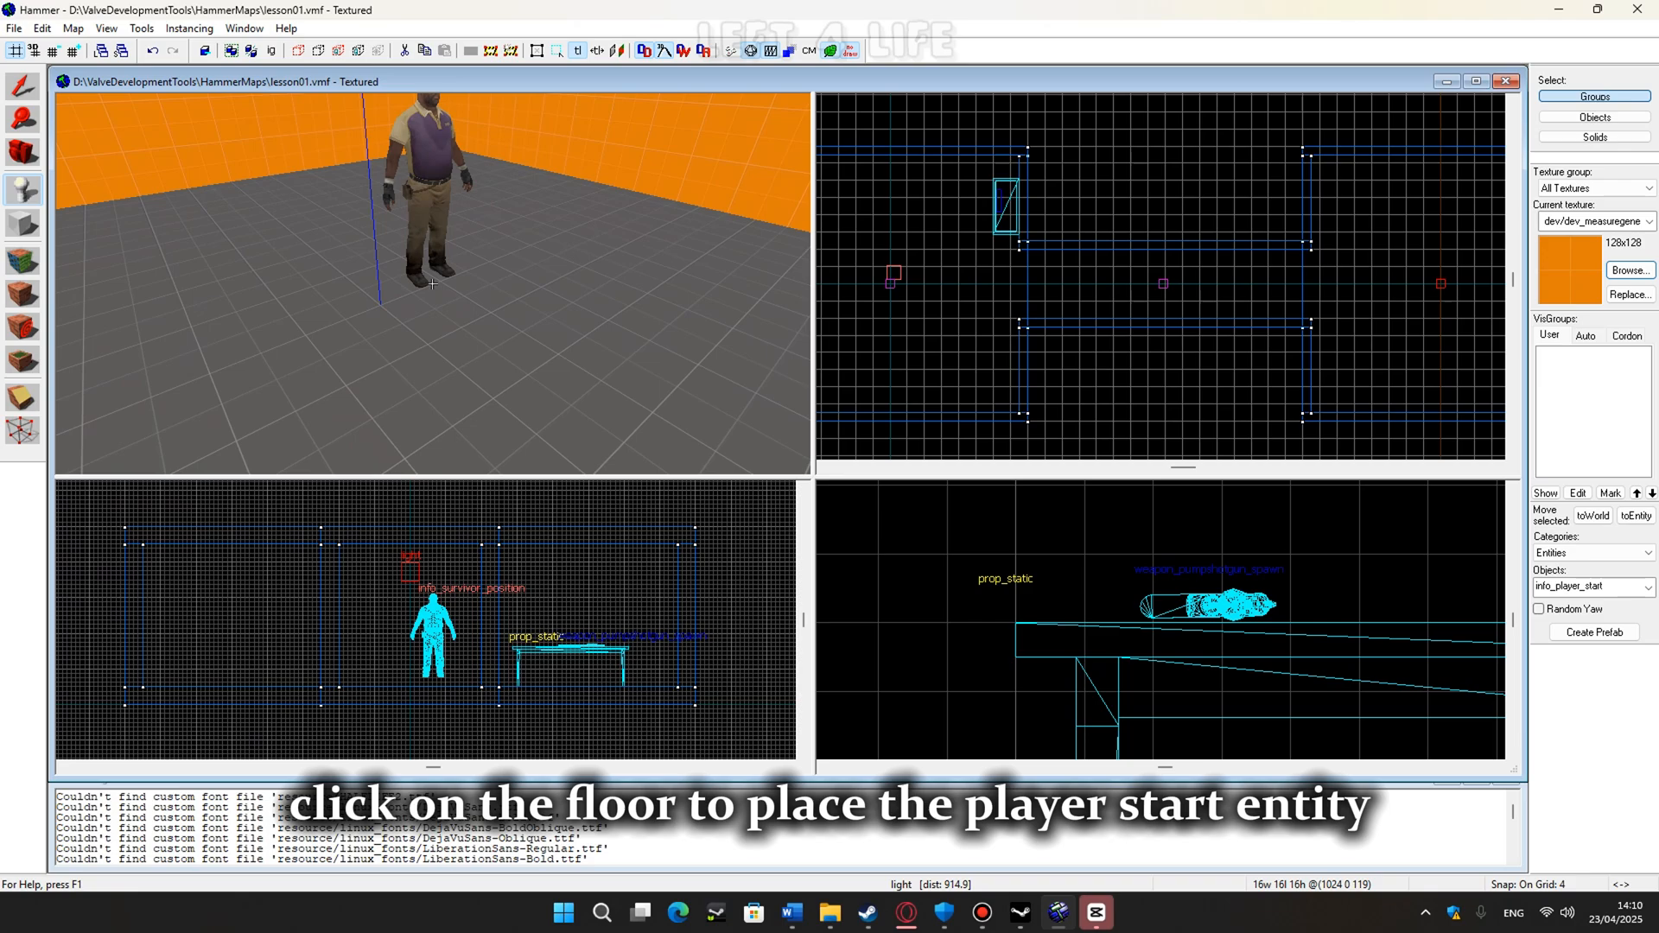
pyautogui.press('z')
pyautogui.click(430, 309)
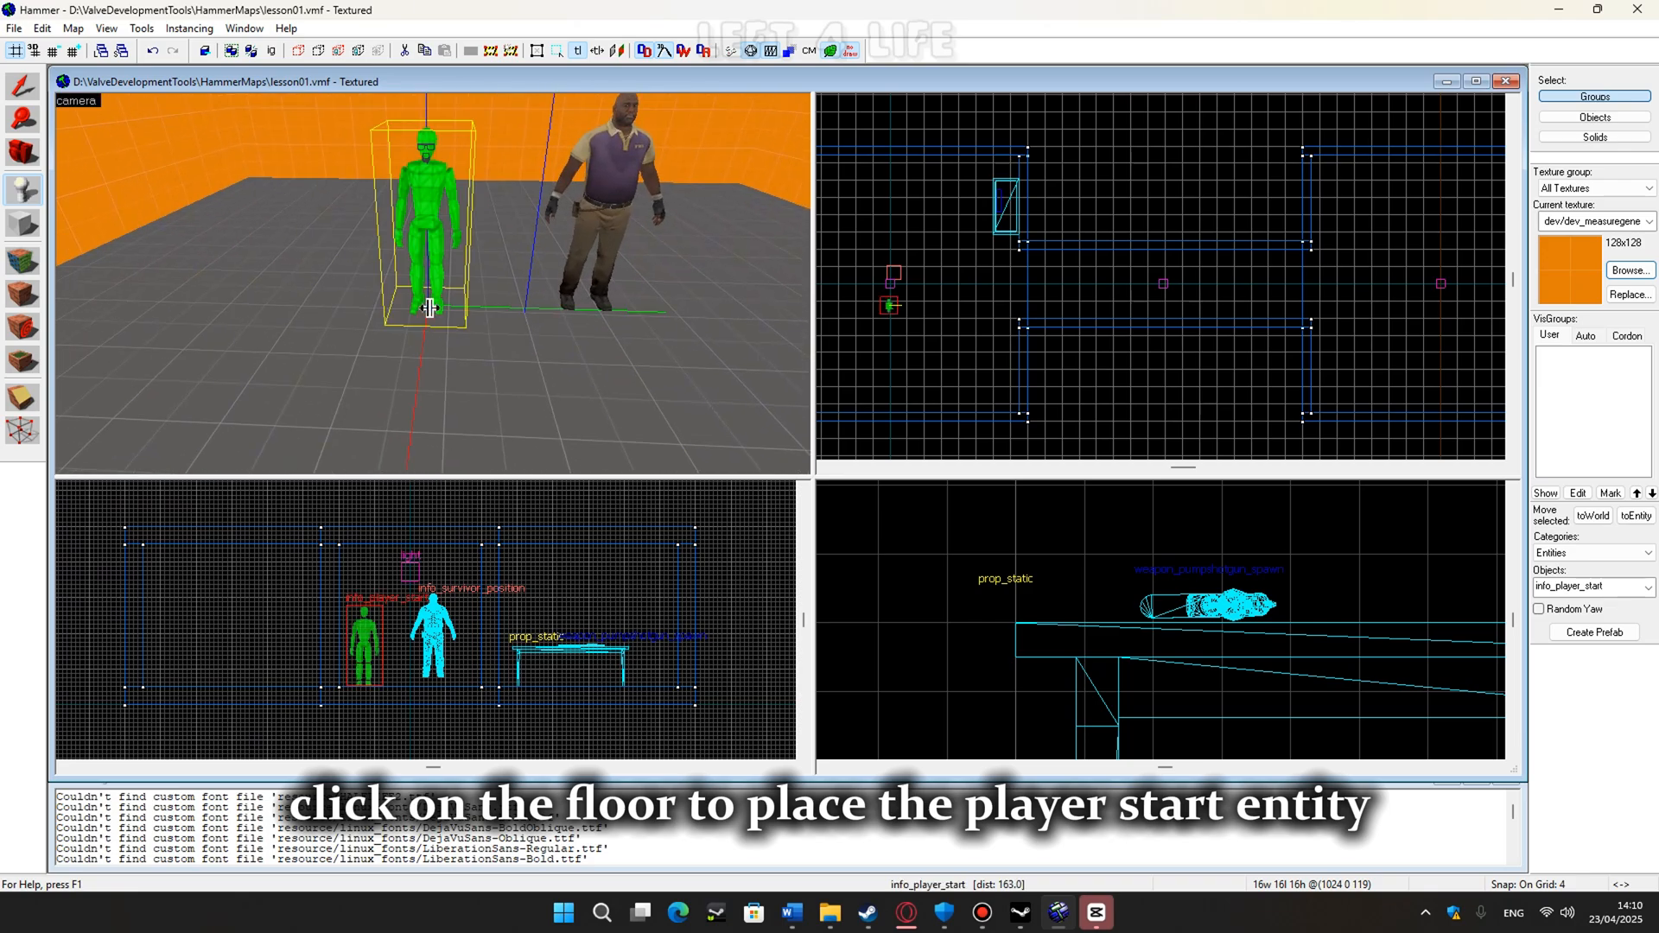
# Raise the player start about 3 units off the floor in the front view and level the survivor's feet with it.
pyautogui.click(24, 85)
pyautogui.scroll(6, 348, 672)
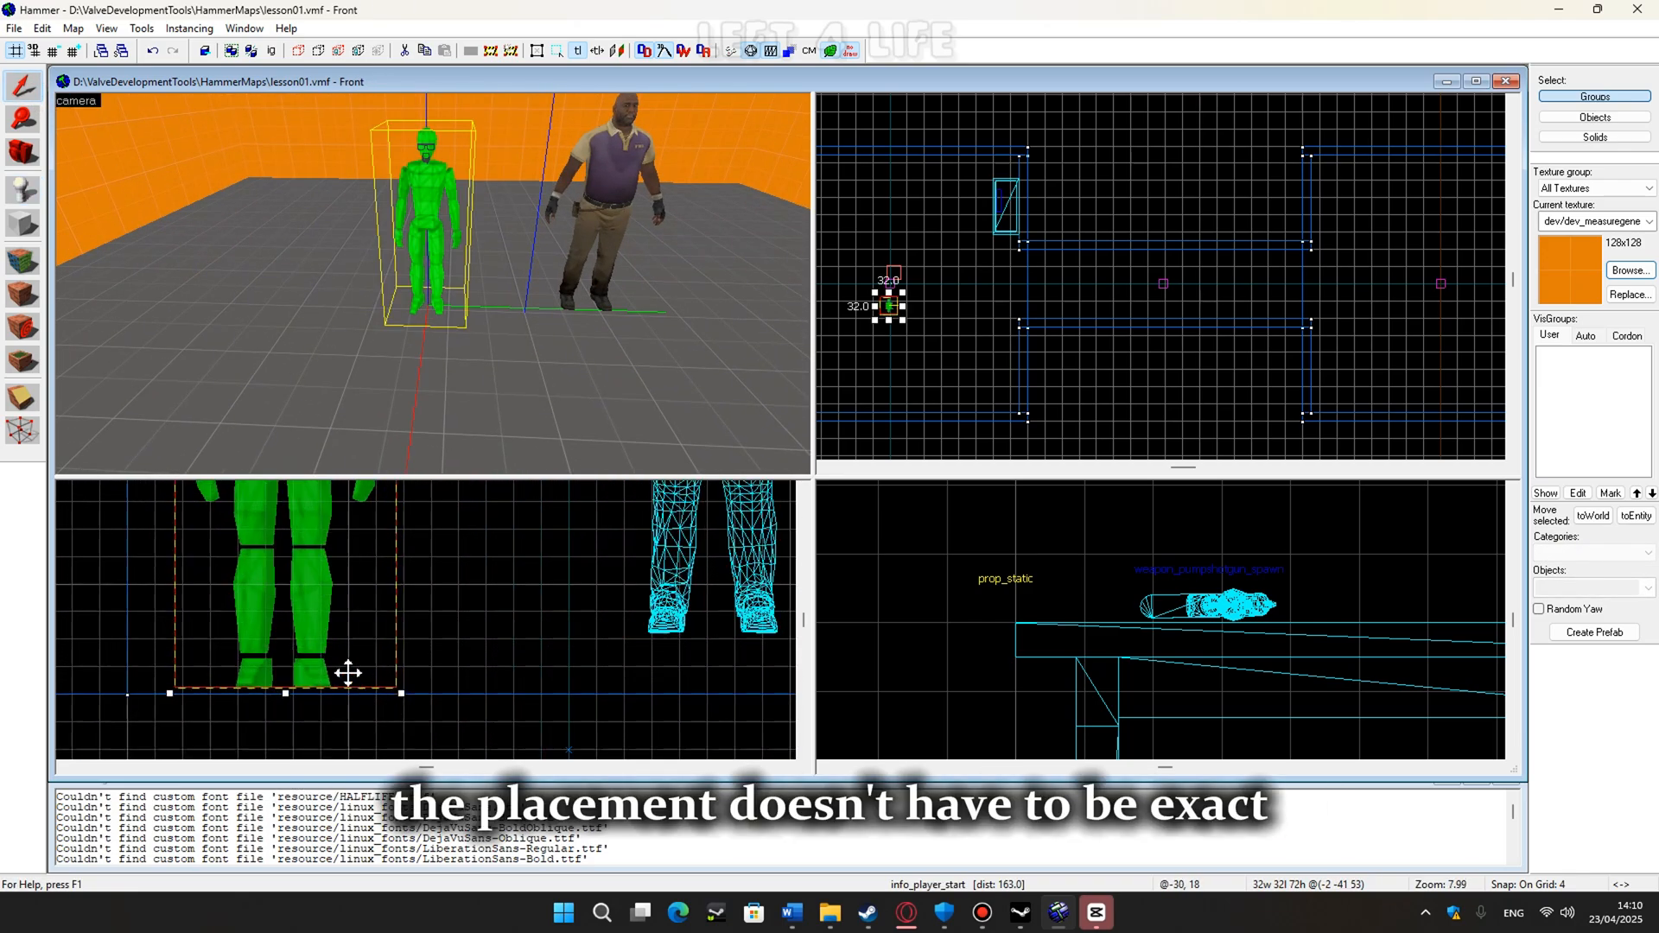
pyautogui.moveTo(348, 672)
pyautogui.mouseDown()
pyautogui.moveTo(324, 631)
pyautogui.moveTo(356, 652)
pyautogui.mouseUp()
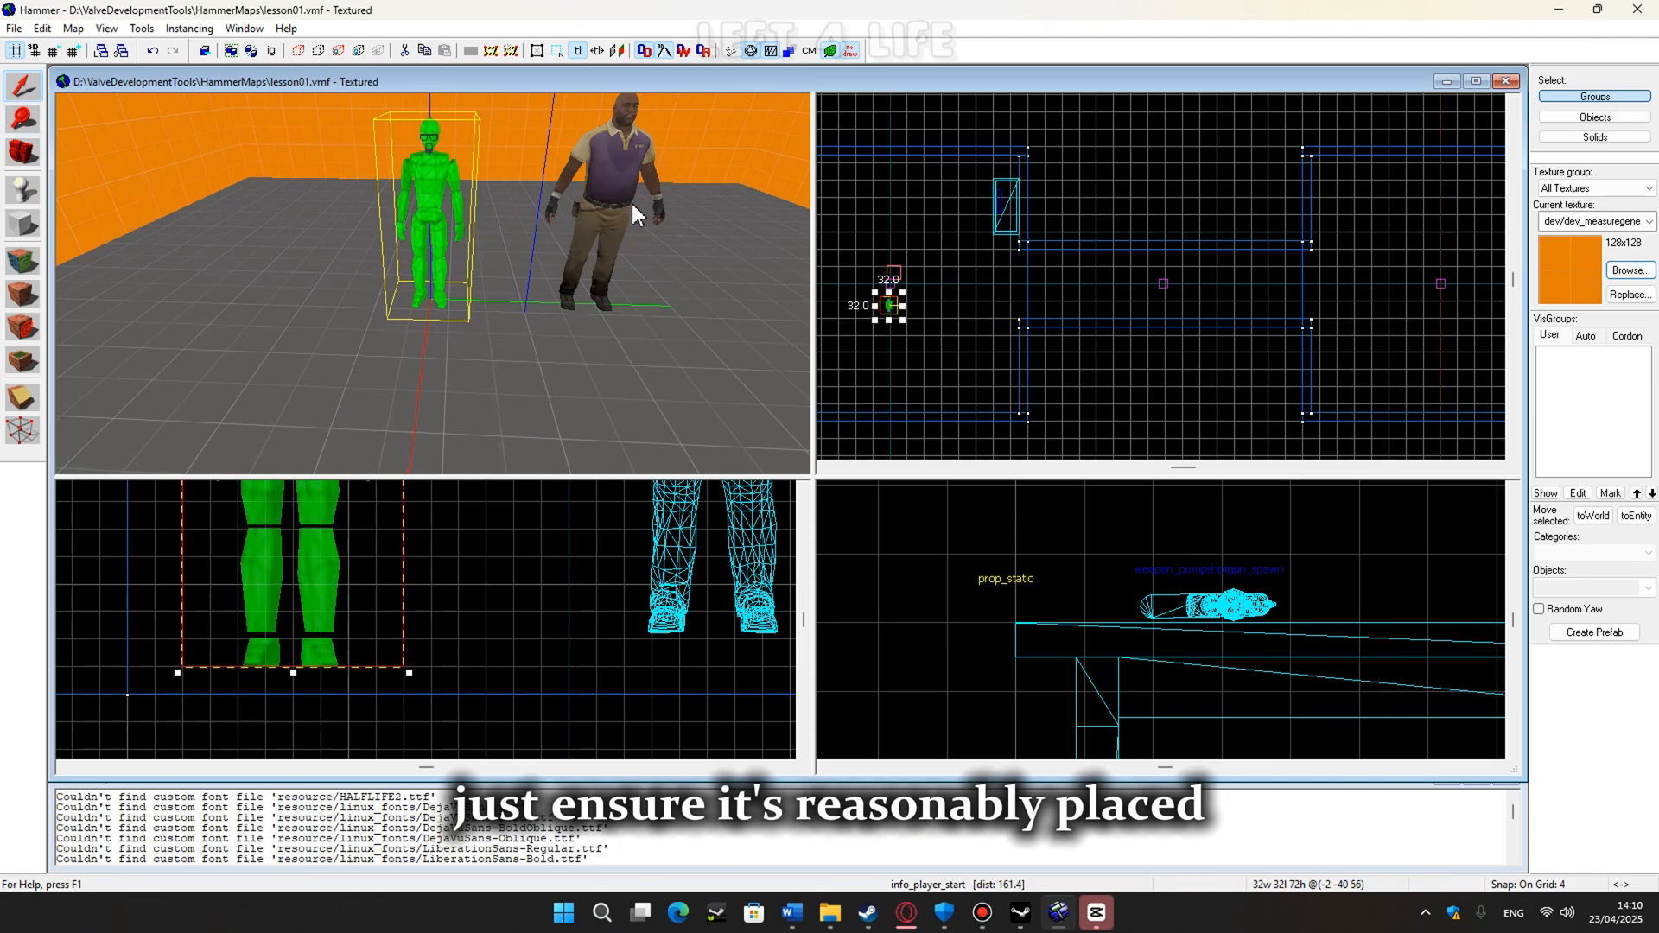
pyautogui.click(692, 555)
pyautogui.hotkey('ctrl', 'z')
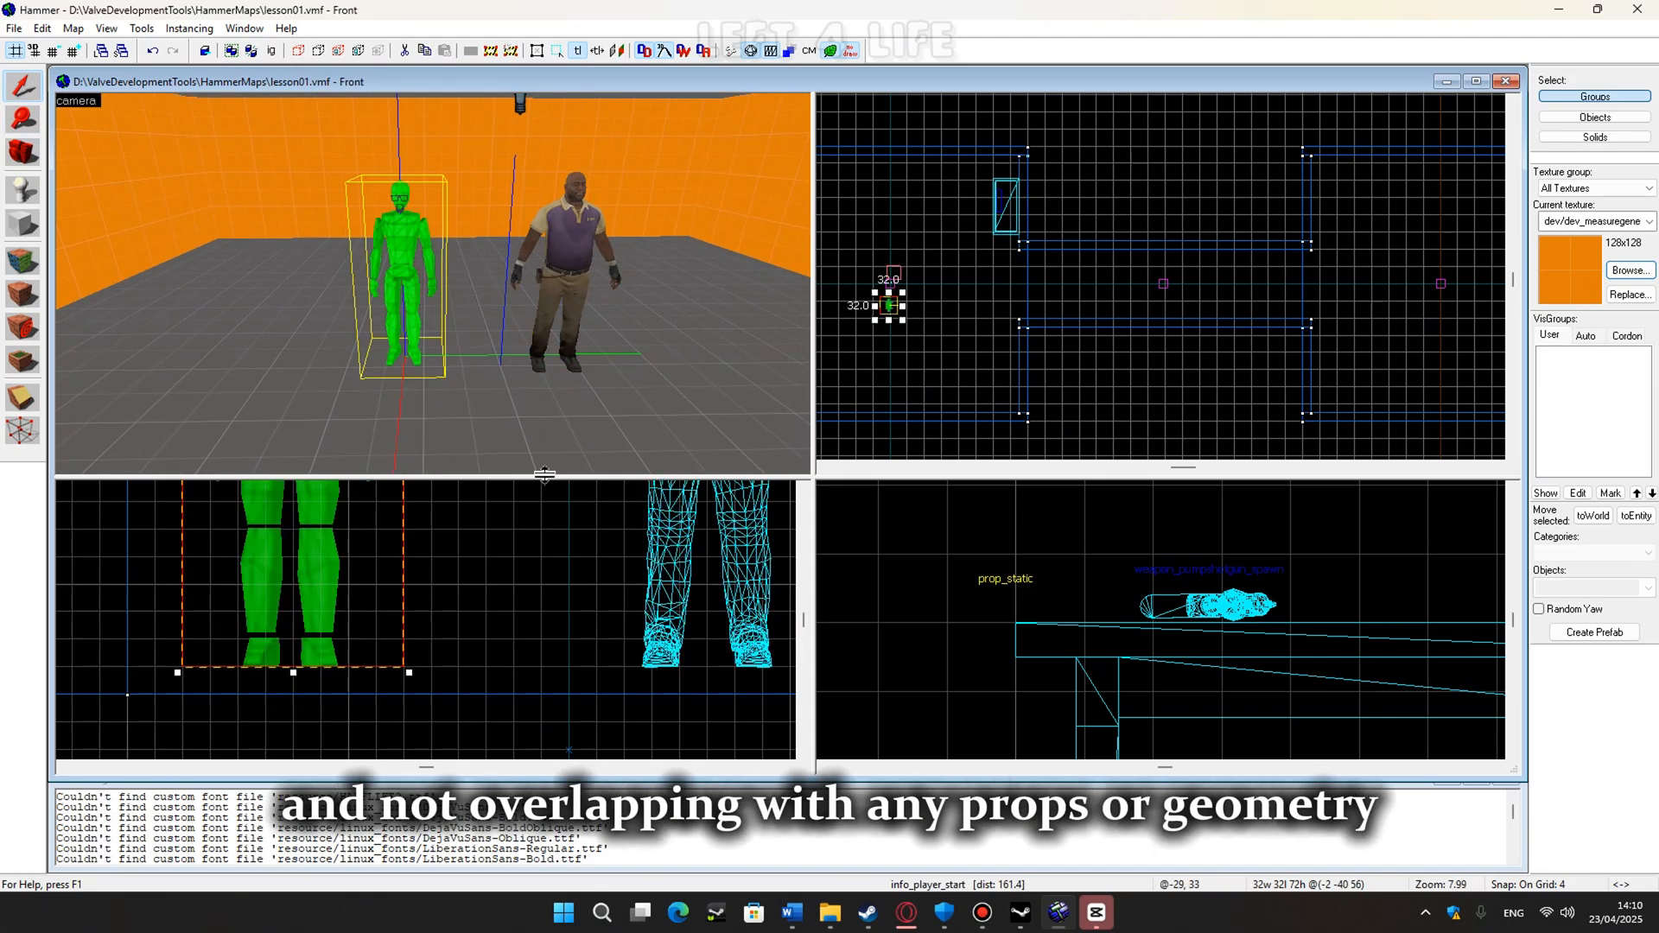
# Rotate the player start a quarter turn in the top view so it faces the survivor.
pyautogui.scroll(4, 851, 319)
pyautogui.click(918, 264)
pyautogui.moveTo(956, 299); pyautogui.dragTo(973, 232)
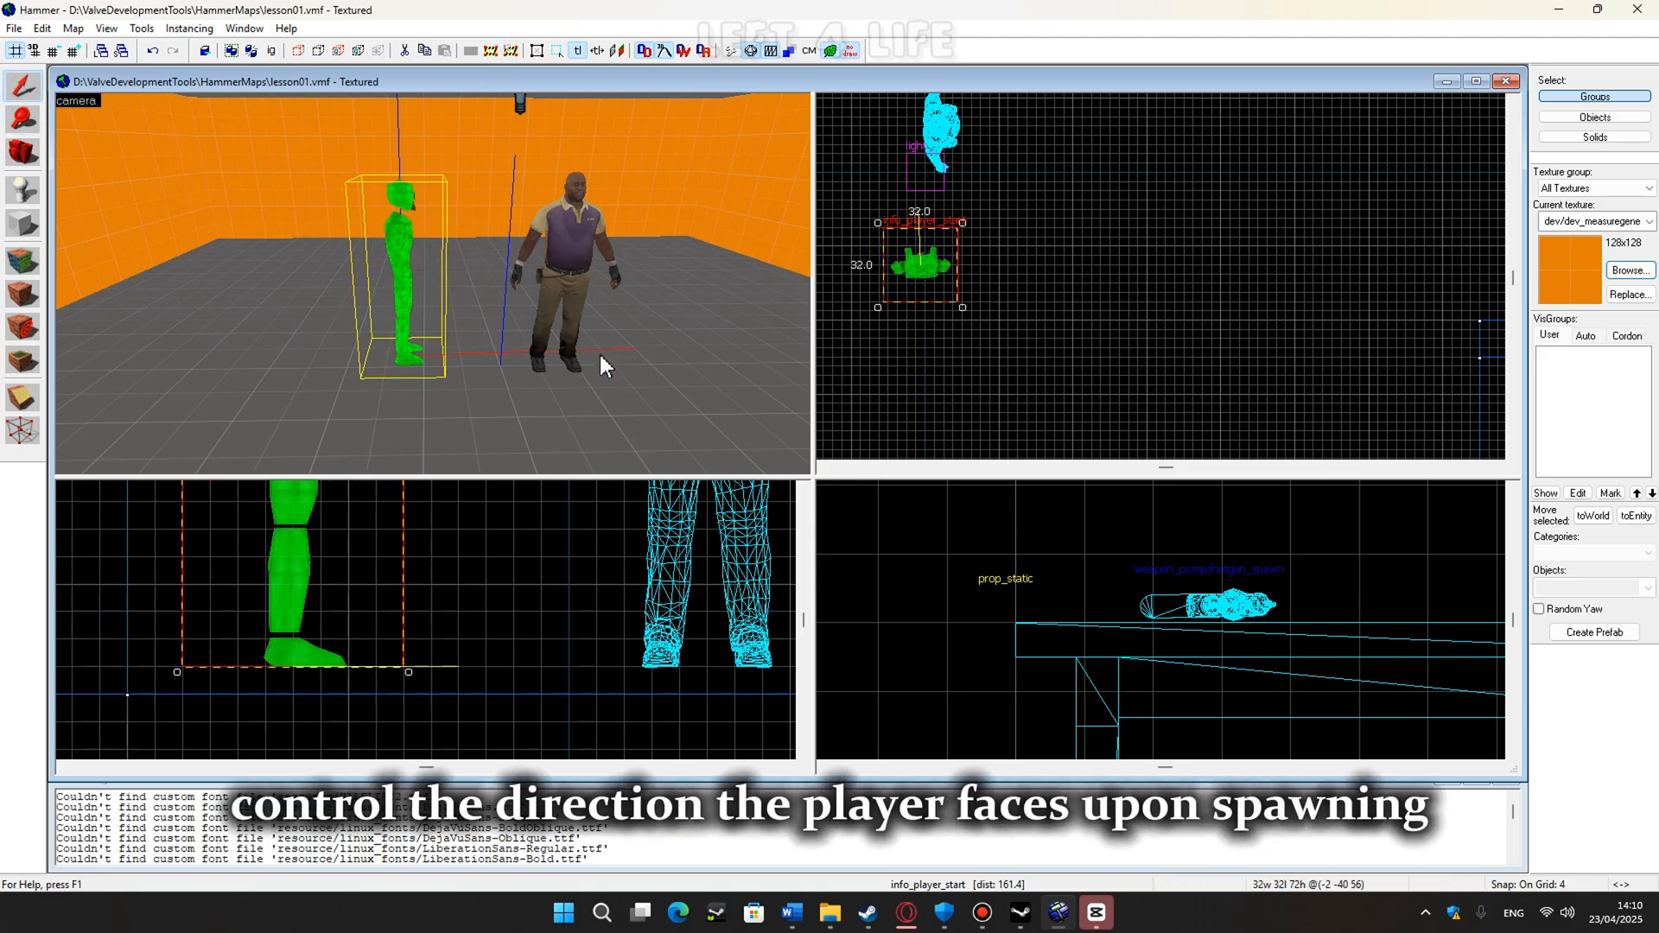
pyautogui.press('z')
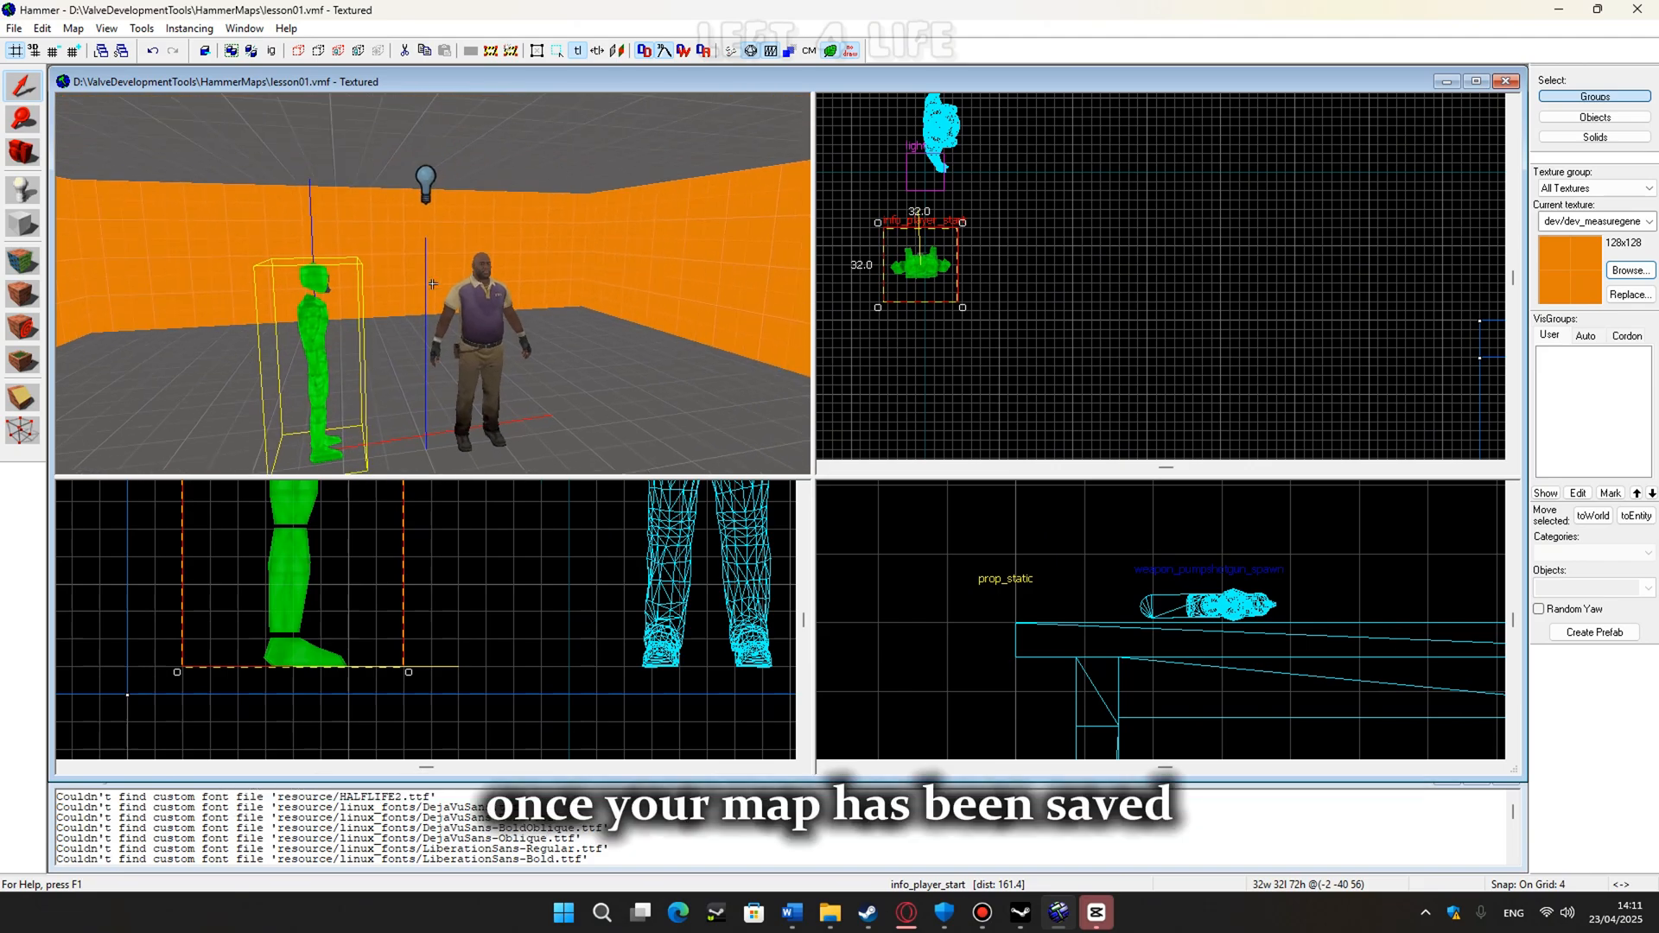
pyautogui.press('s')
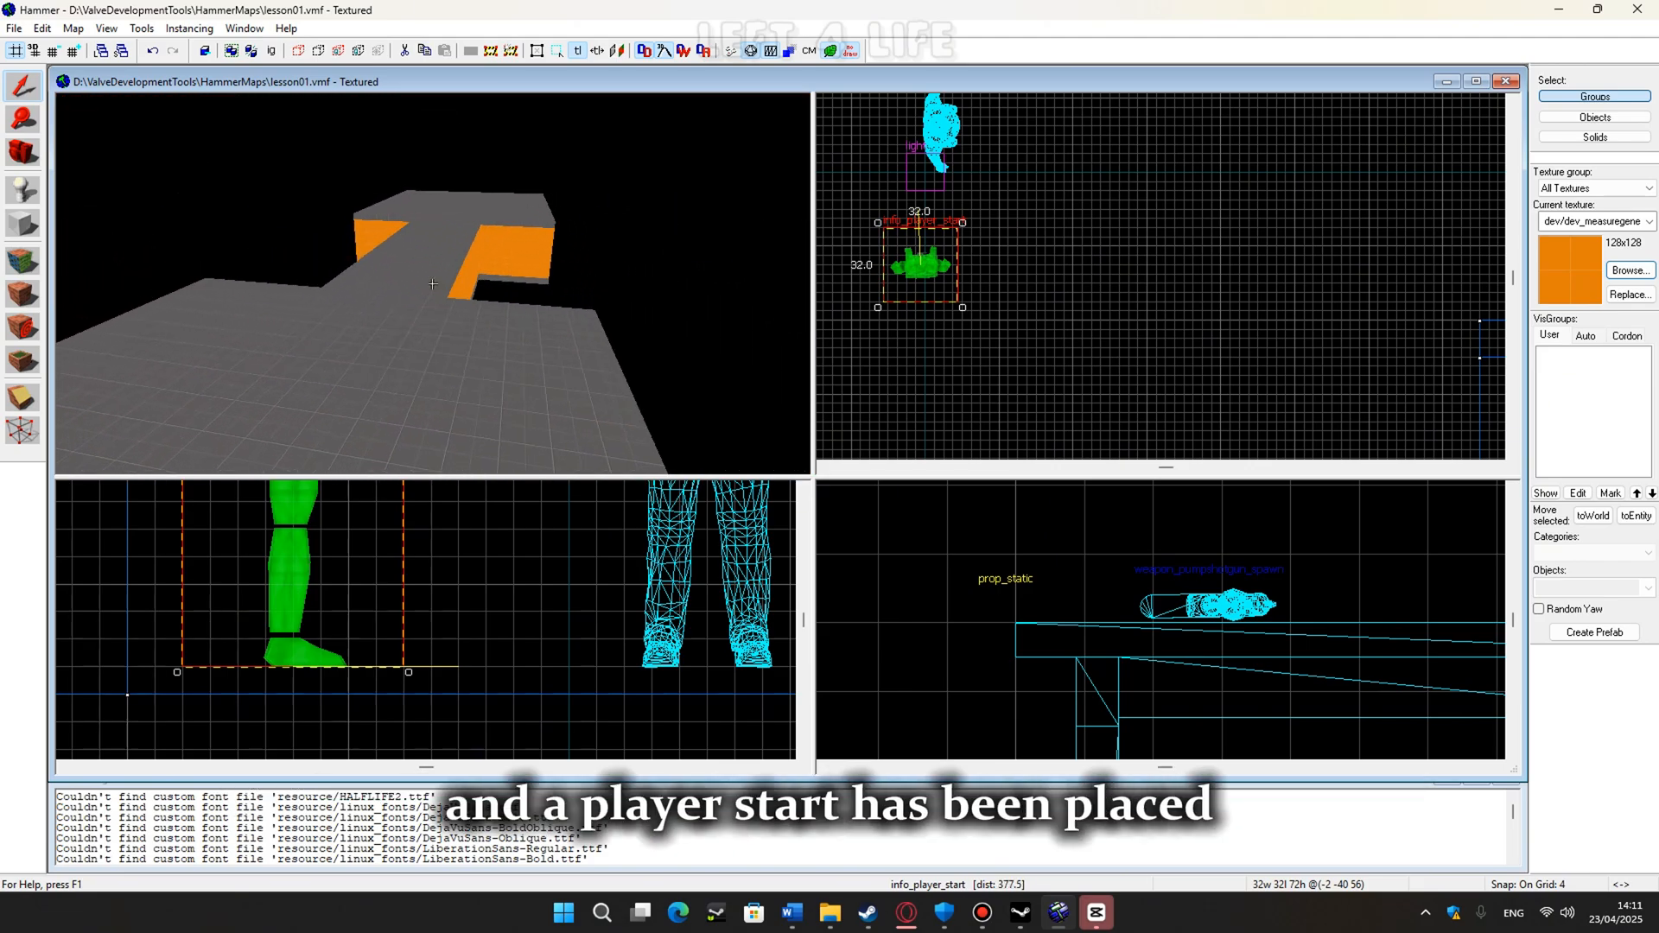
pyautogui.press('w')
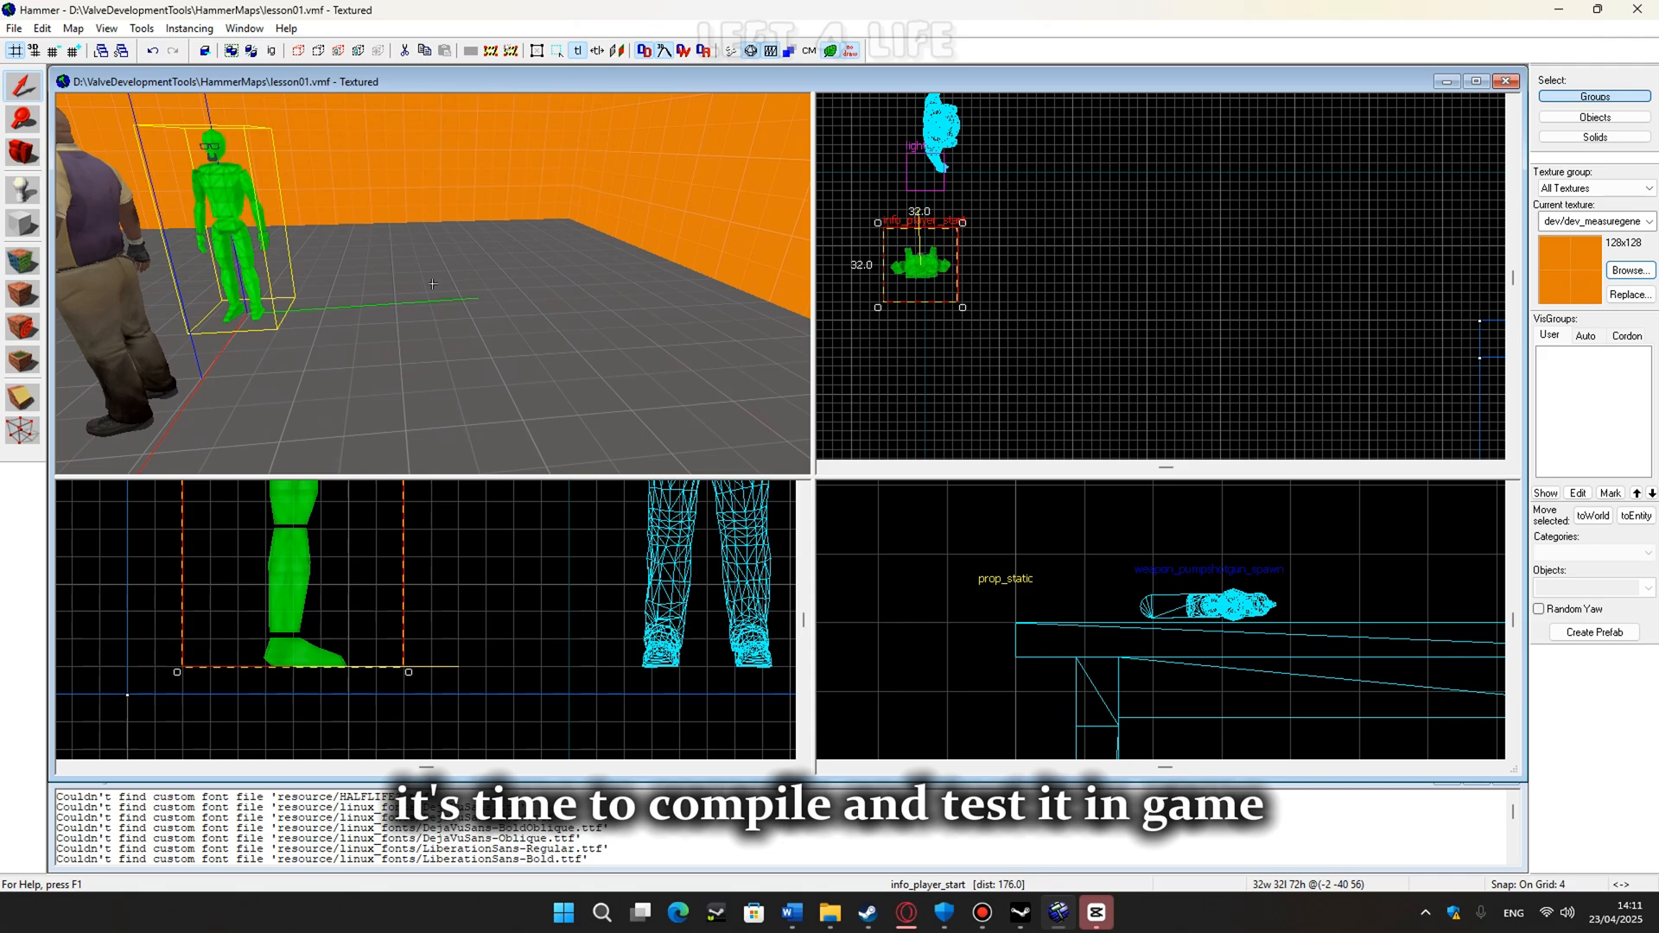
pyautogui.press('z')
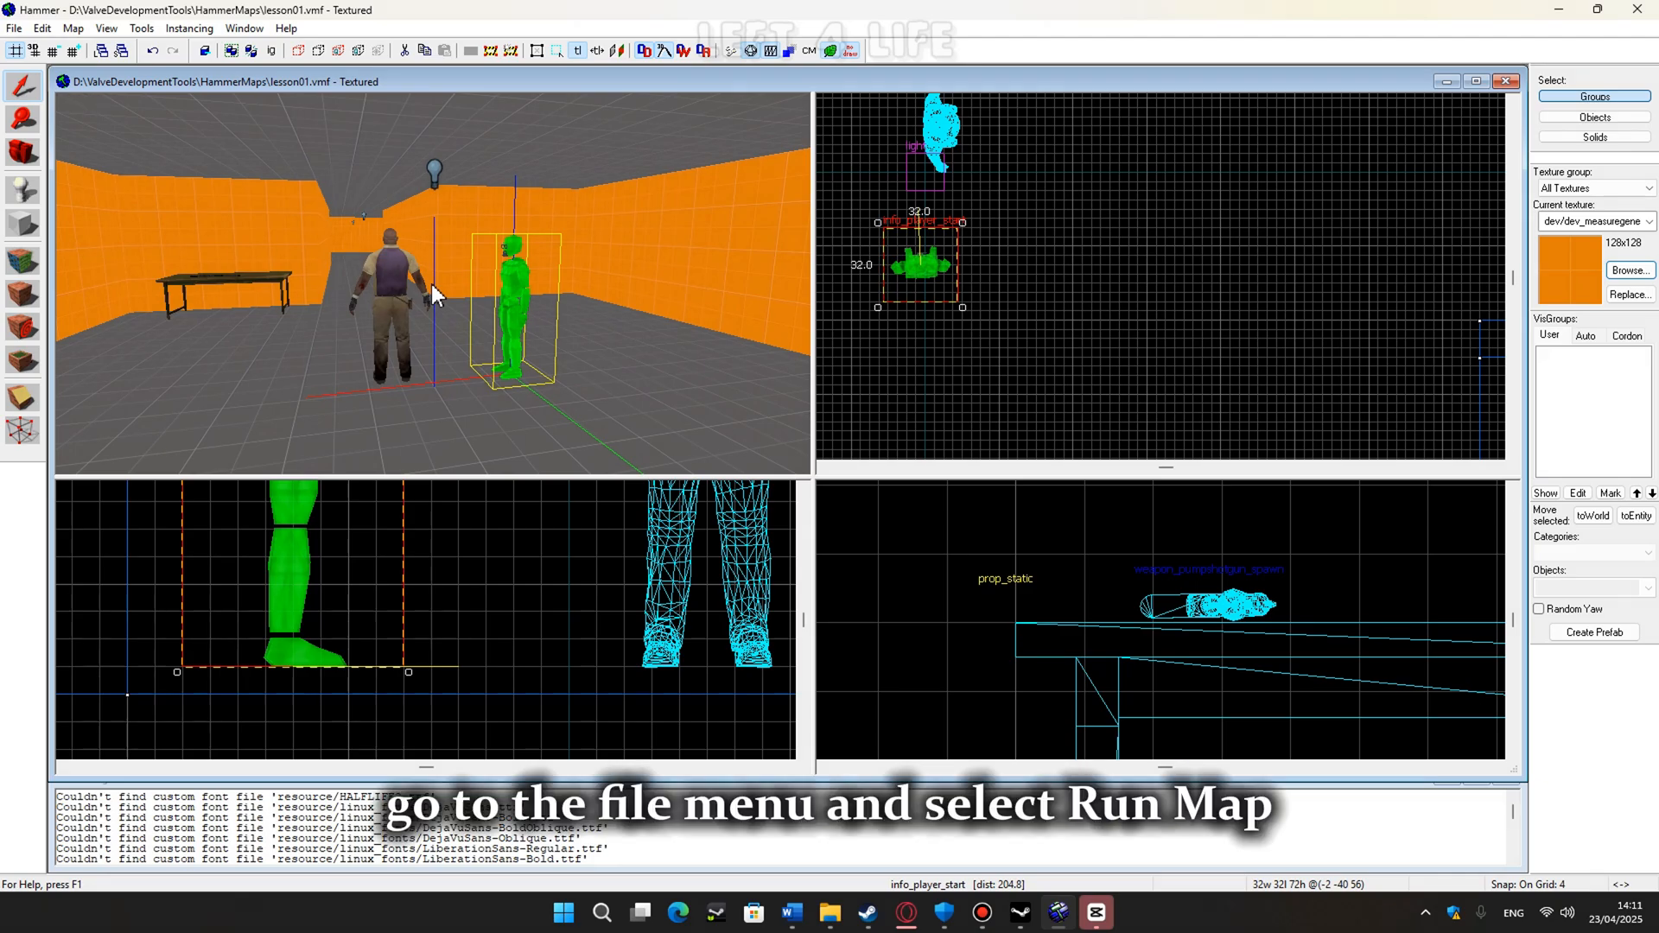
# Compile and run the map with BSP, VIS and RAD on Normal, HDR enabled, and game parameters -toconsole -dev -console +sv_lan 1.
pyautogui.click(12, 28)
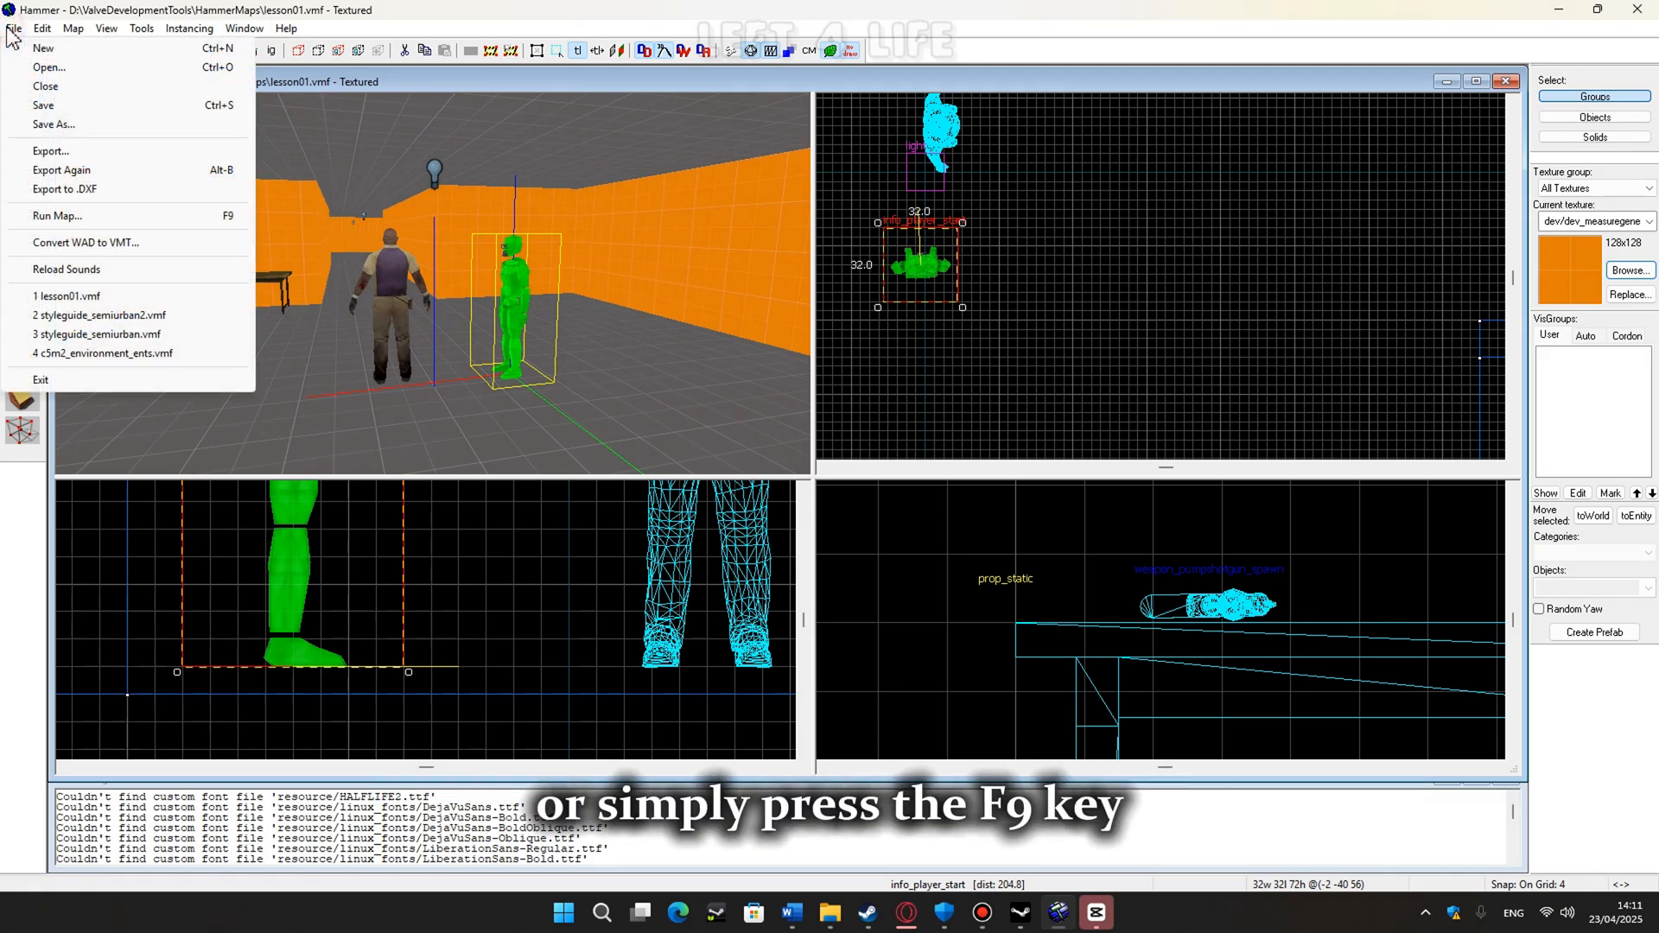
pyautogui.click(119, 216)
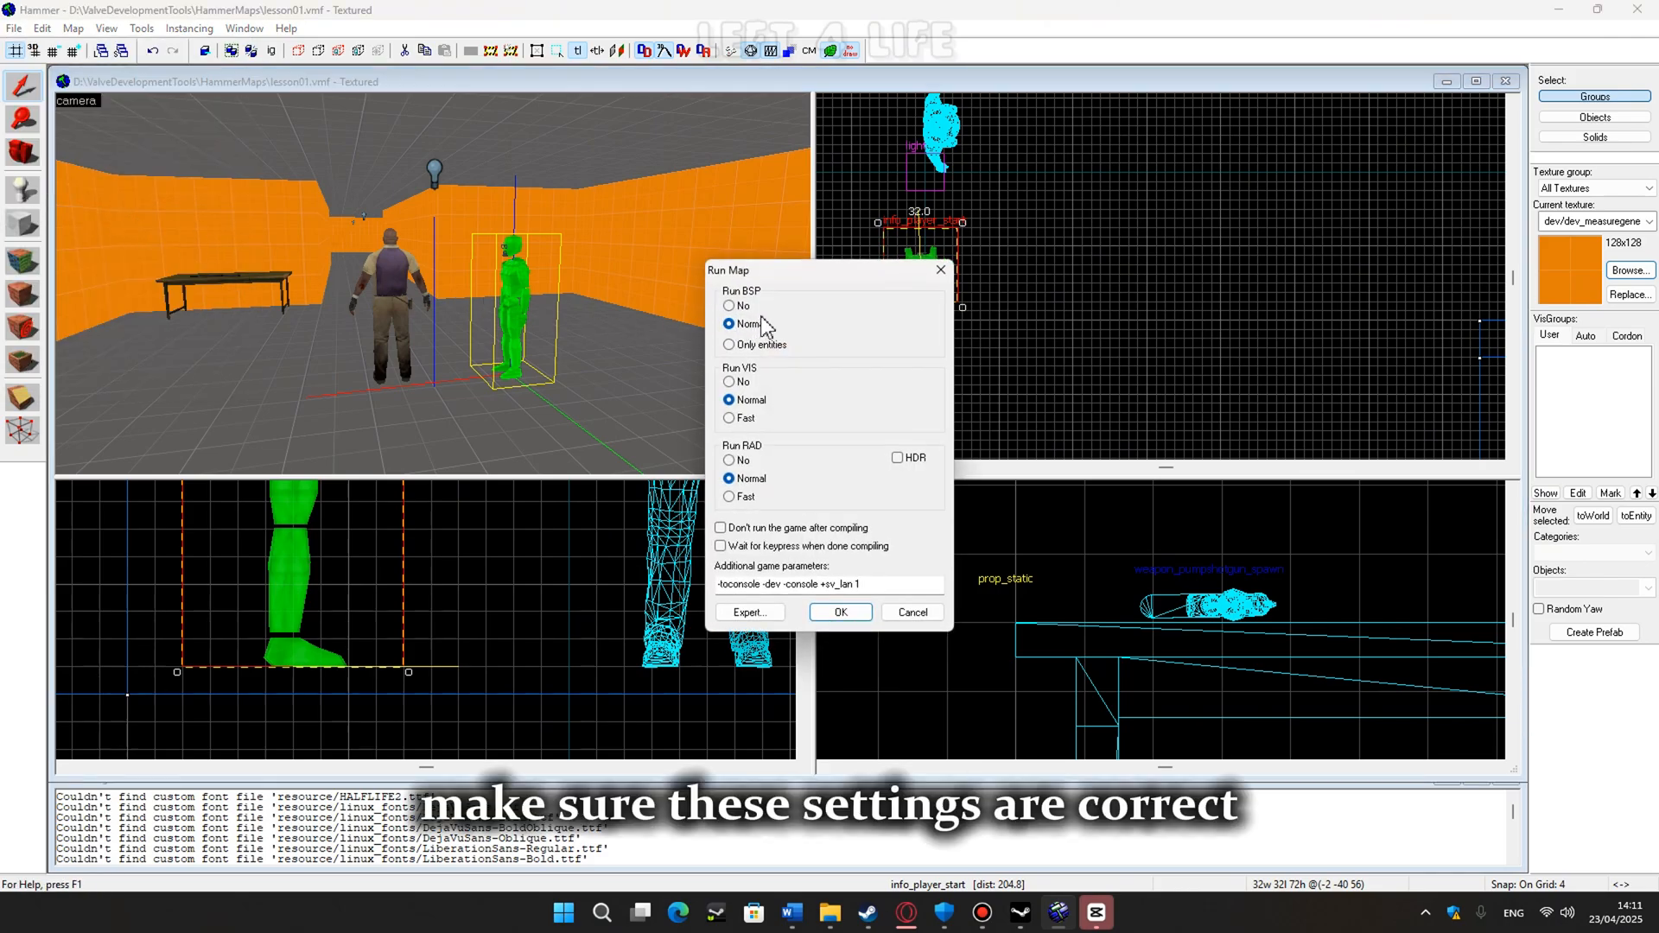
pyautogui.moveTo(827, 272); pyautogui.dragTo(830, 251)
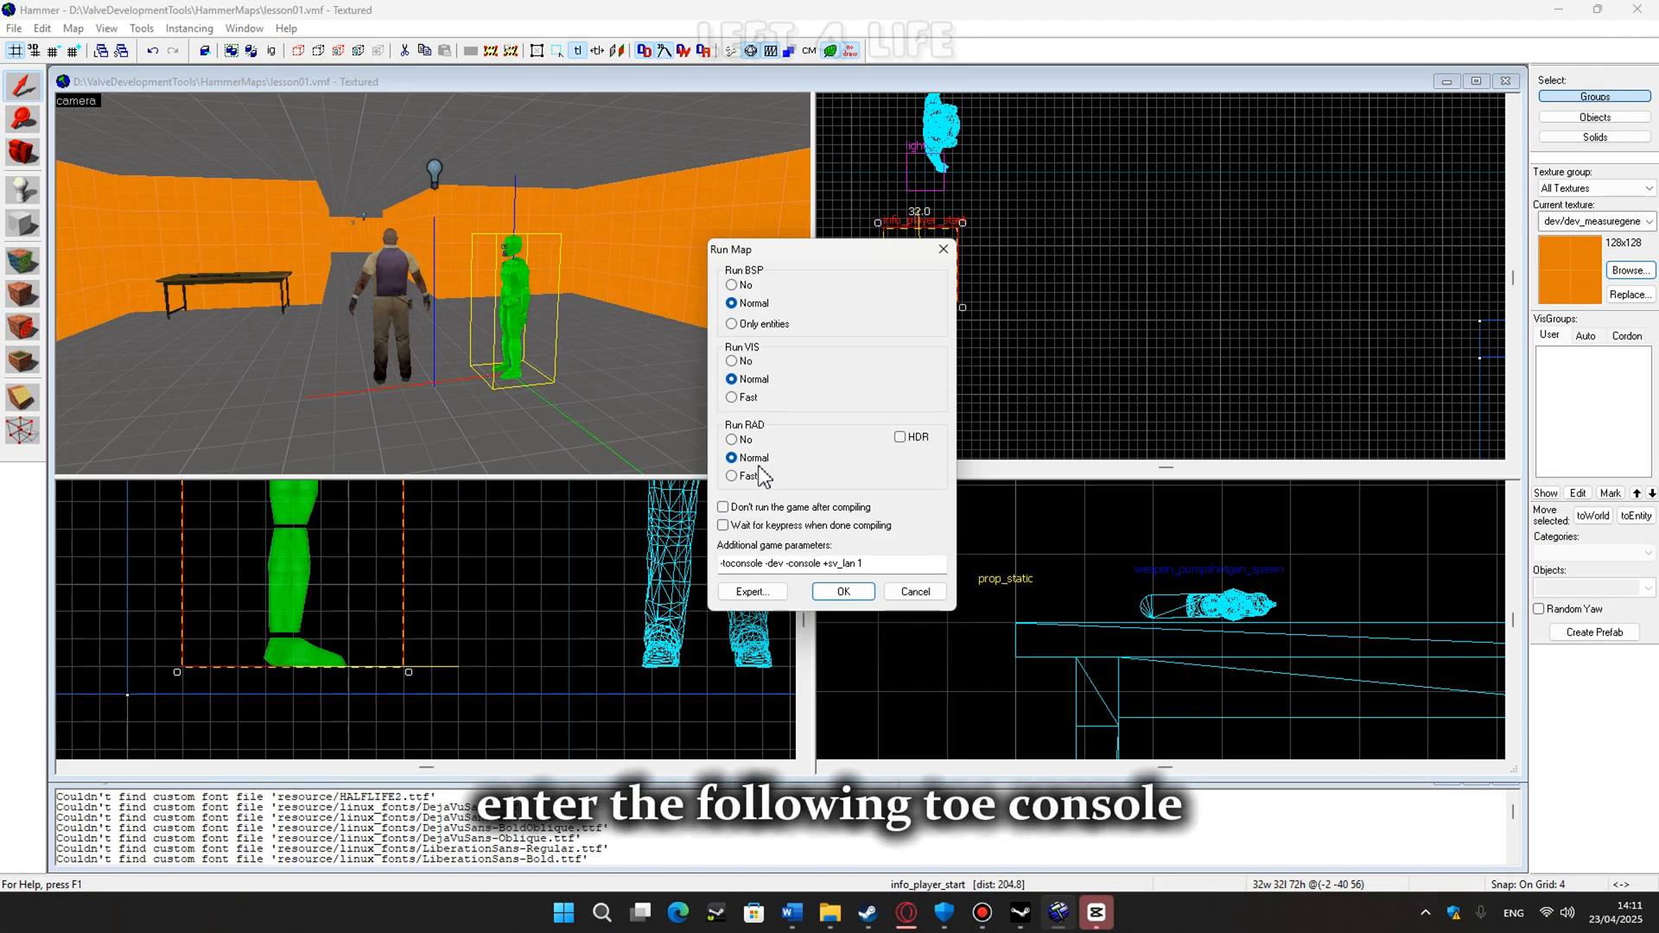
pyautogui.click(866, 566)
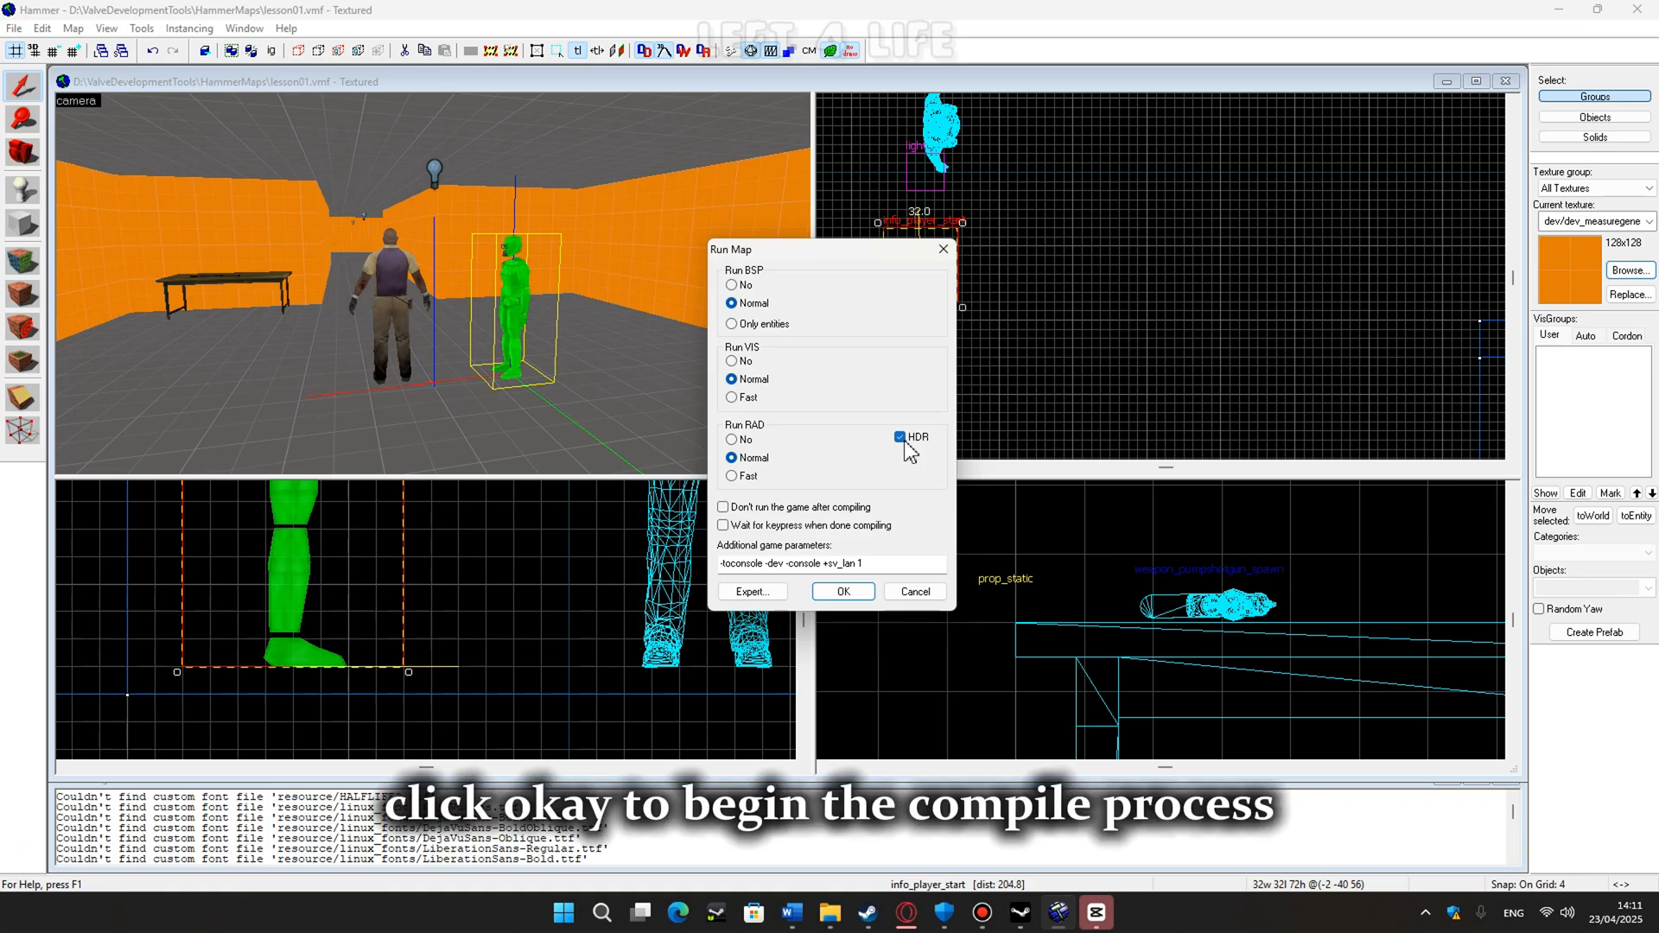
pyautogui.click(842, 593)
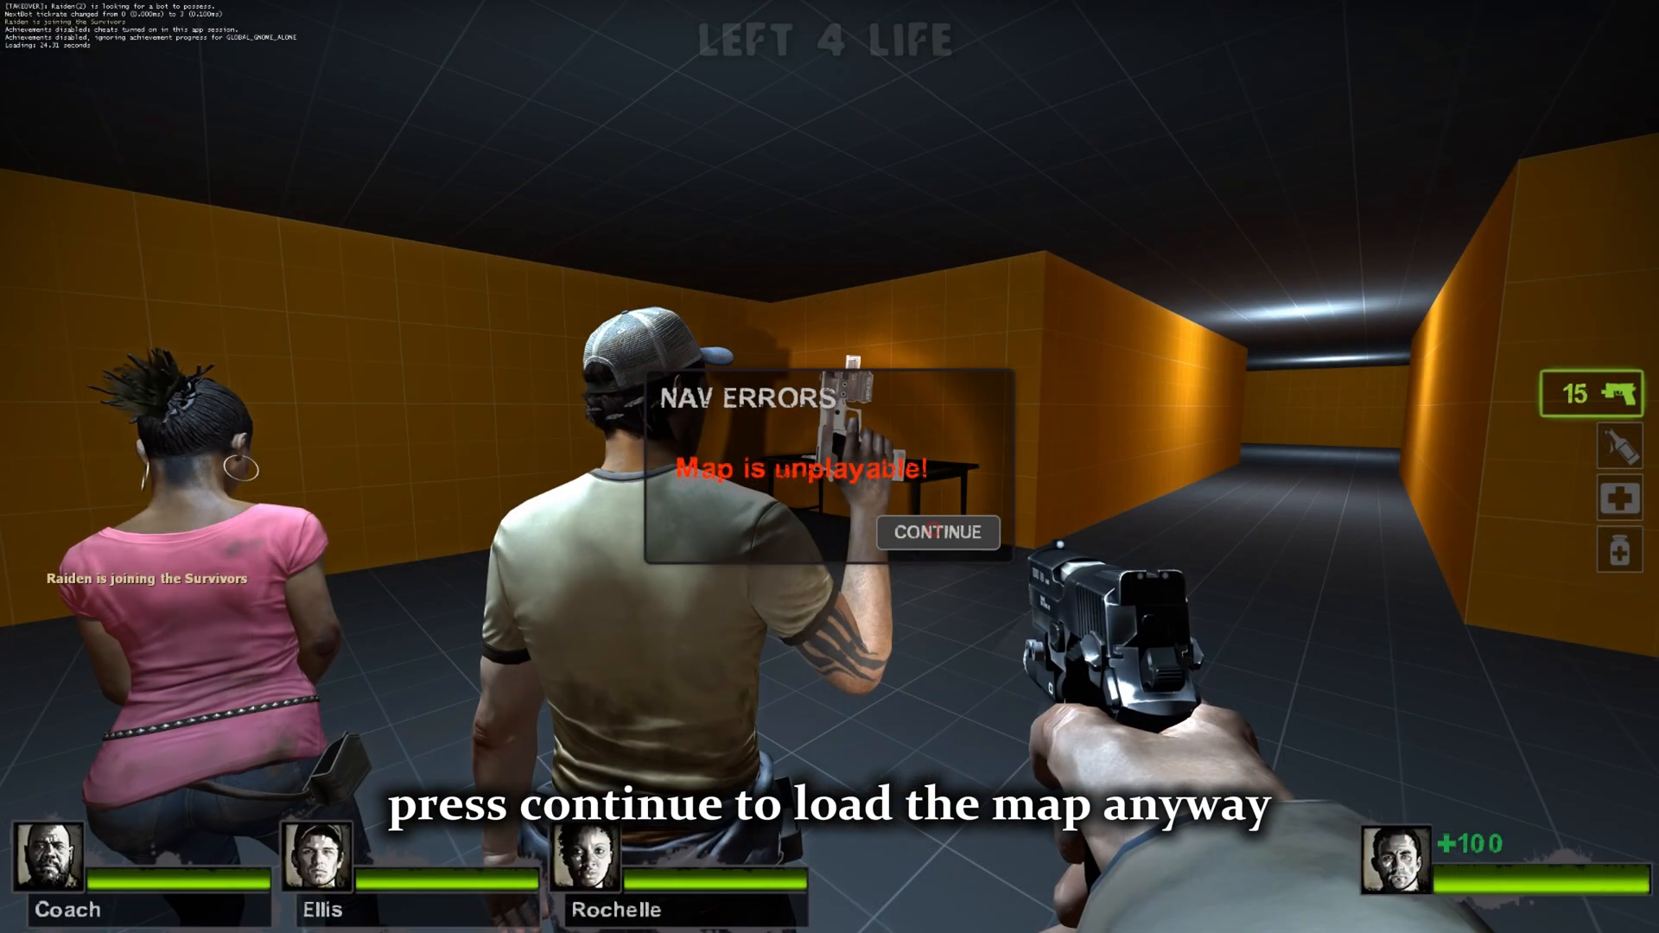
# Dismiss the nav errors notice in the game, walk to the table and pick up the shotgun.
pyautogui.click(931, 530)
pyautogui.press('s')
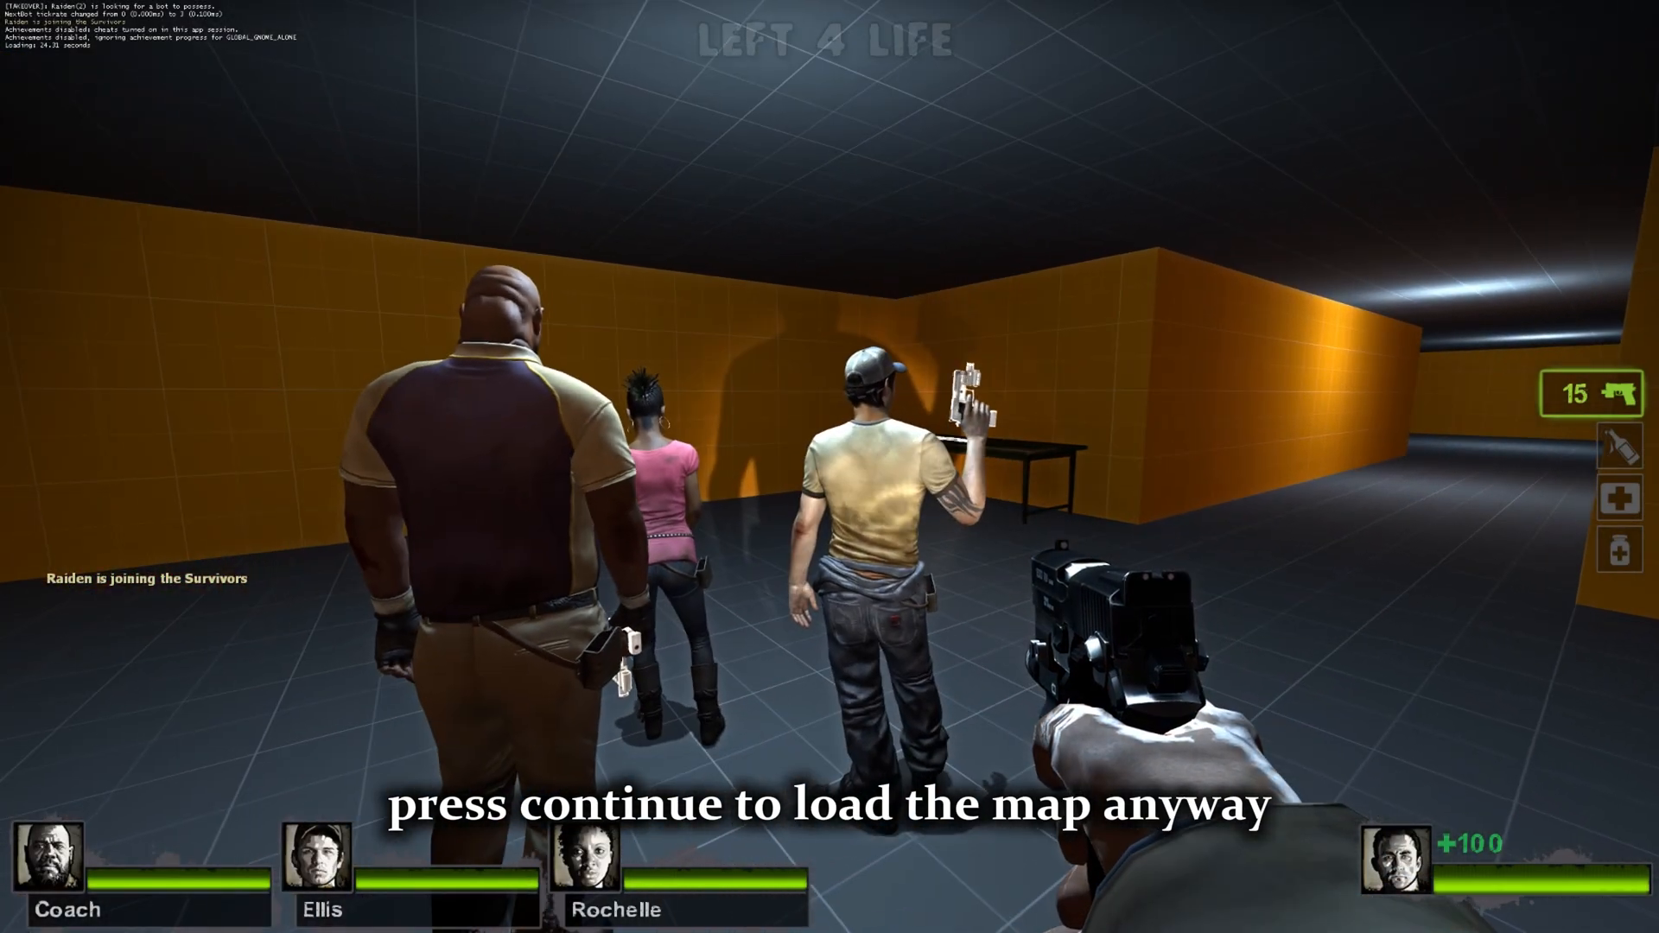
pyautogui.press('a')
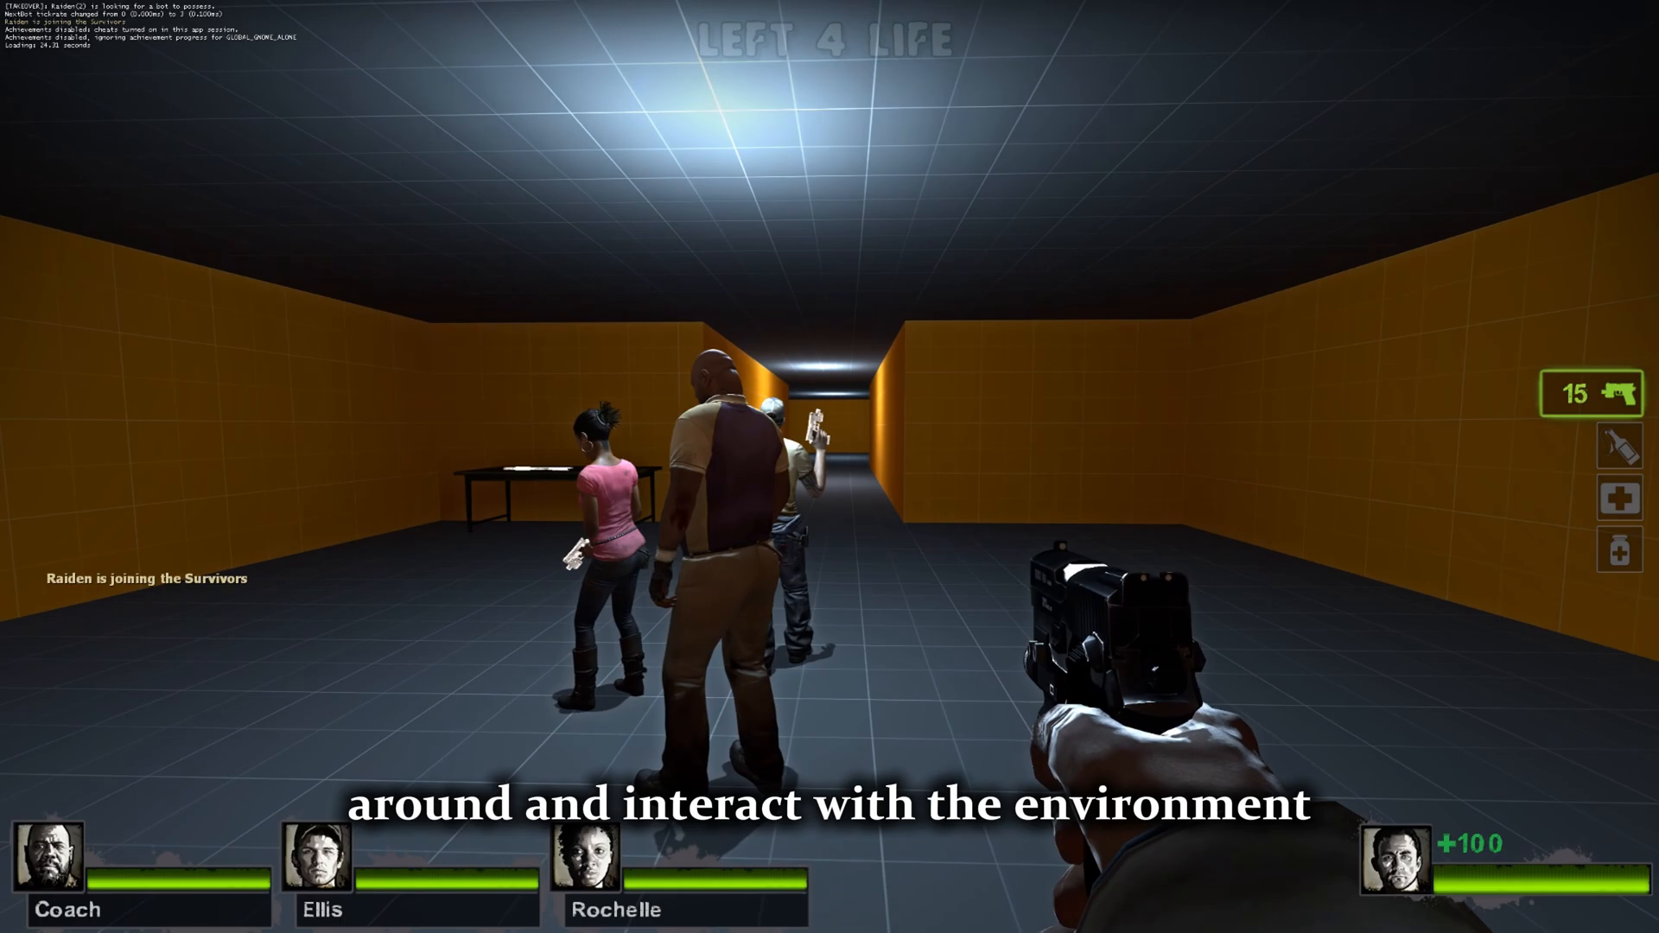
pyautogui.press('a')
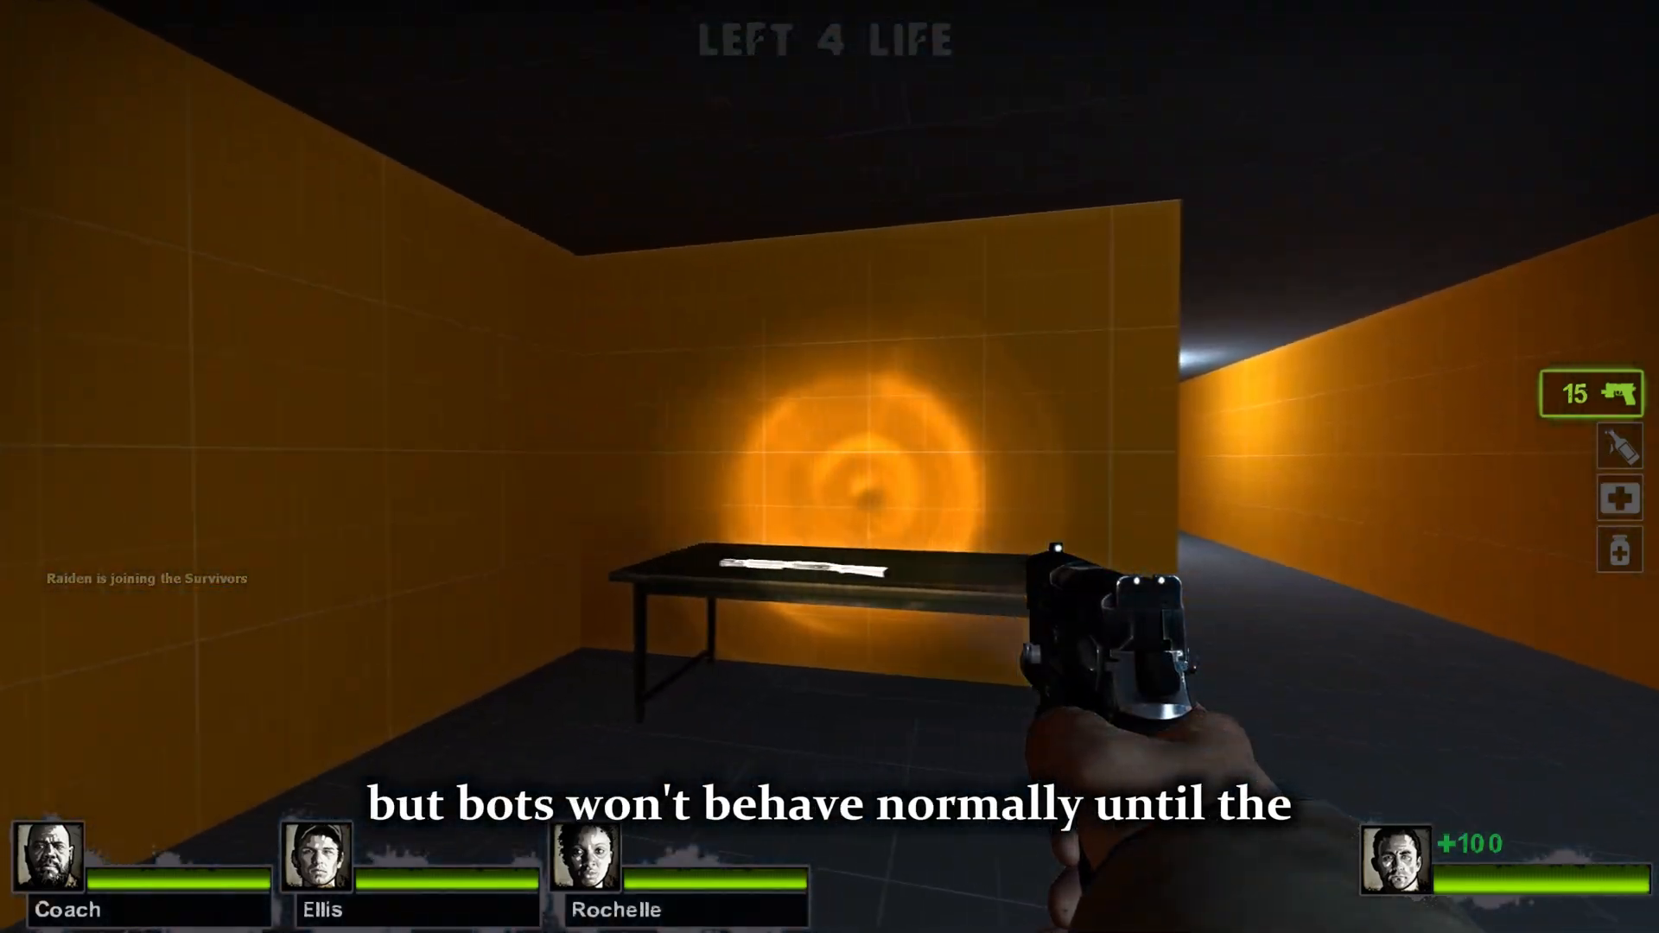
pyautogui.press('w')
pyautogui.press('w')
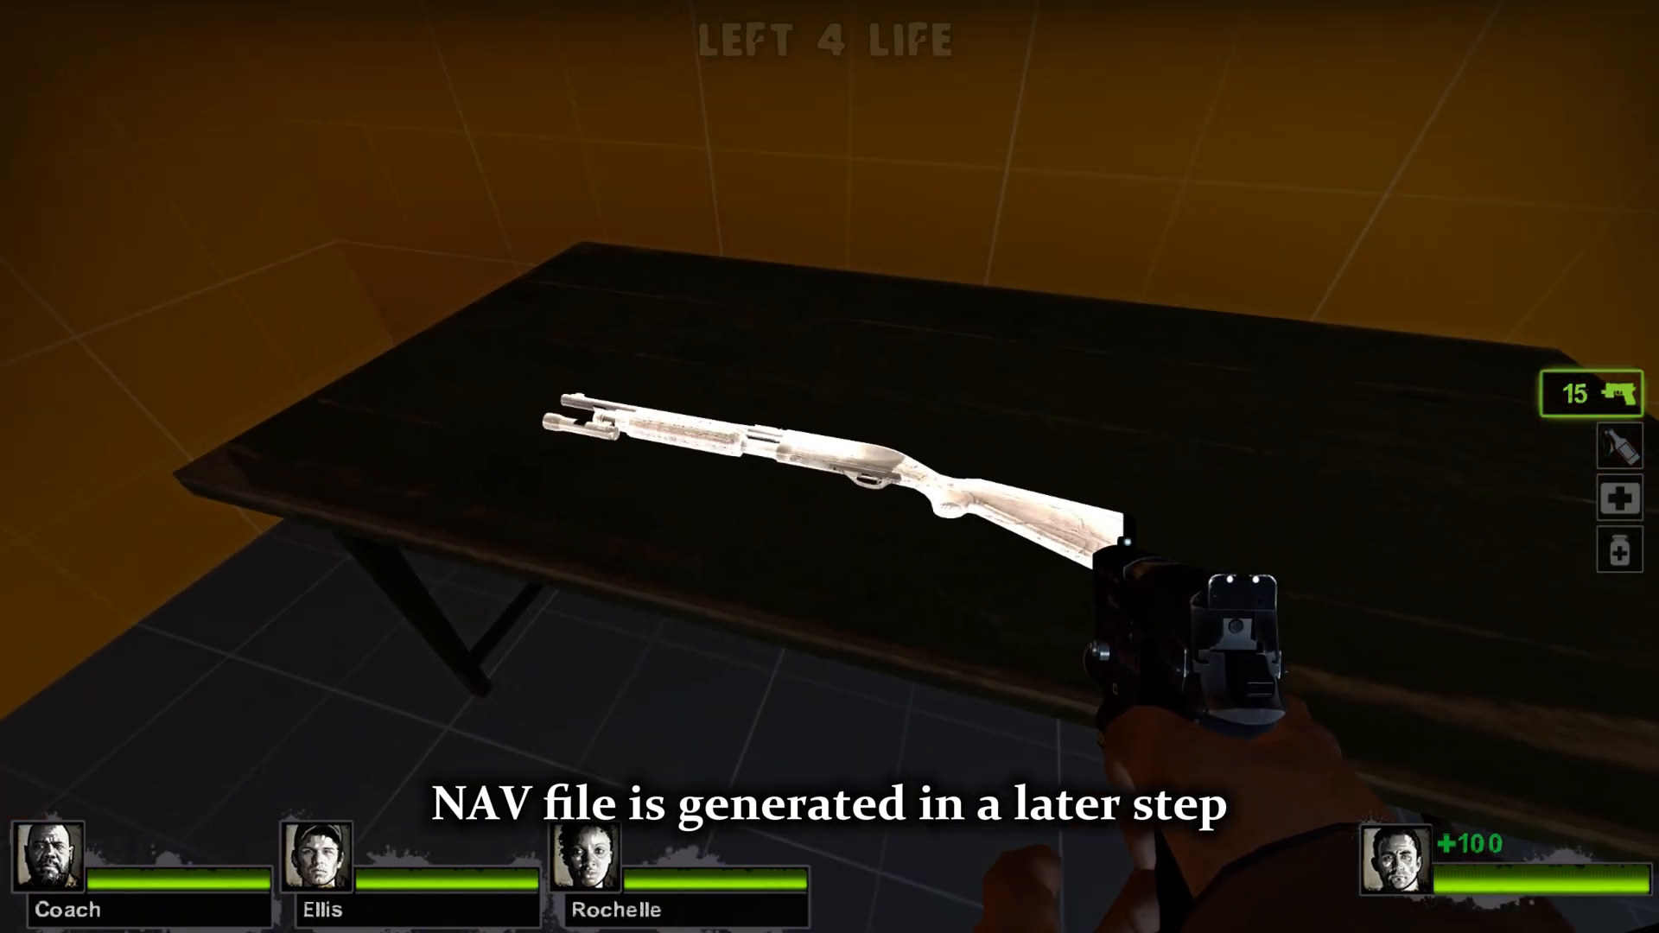
pyautogui.press('e')
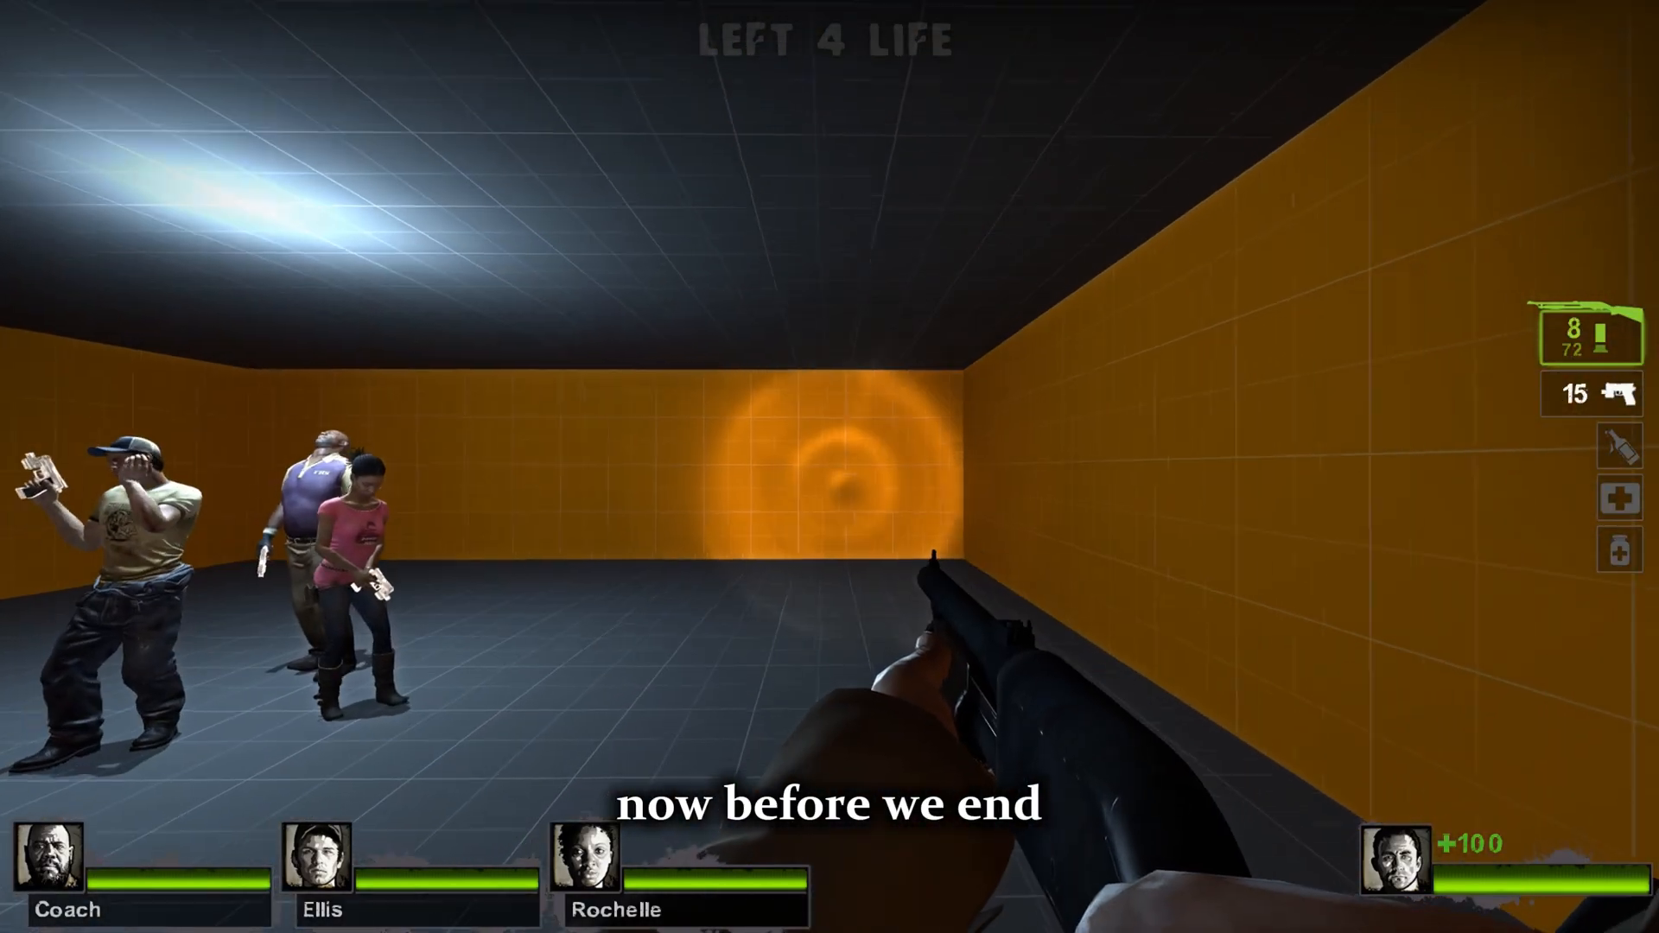
# Walk from the first room through the hallway into the second room, checking the lighting and switching between pistol and shotgun.
pyautogui.press('s')
pyautogui.press('w')
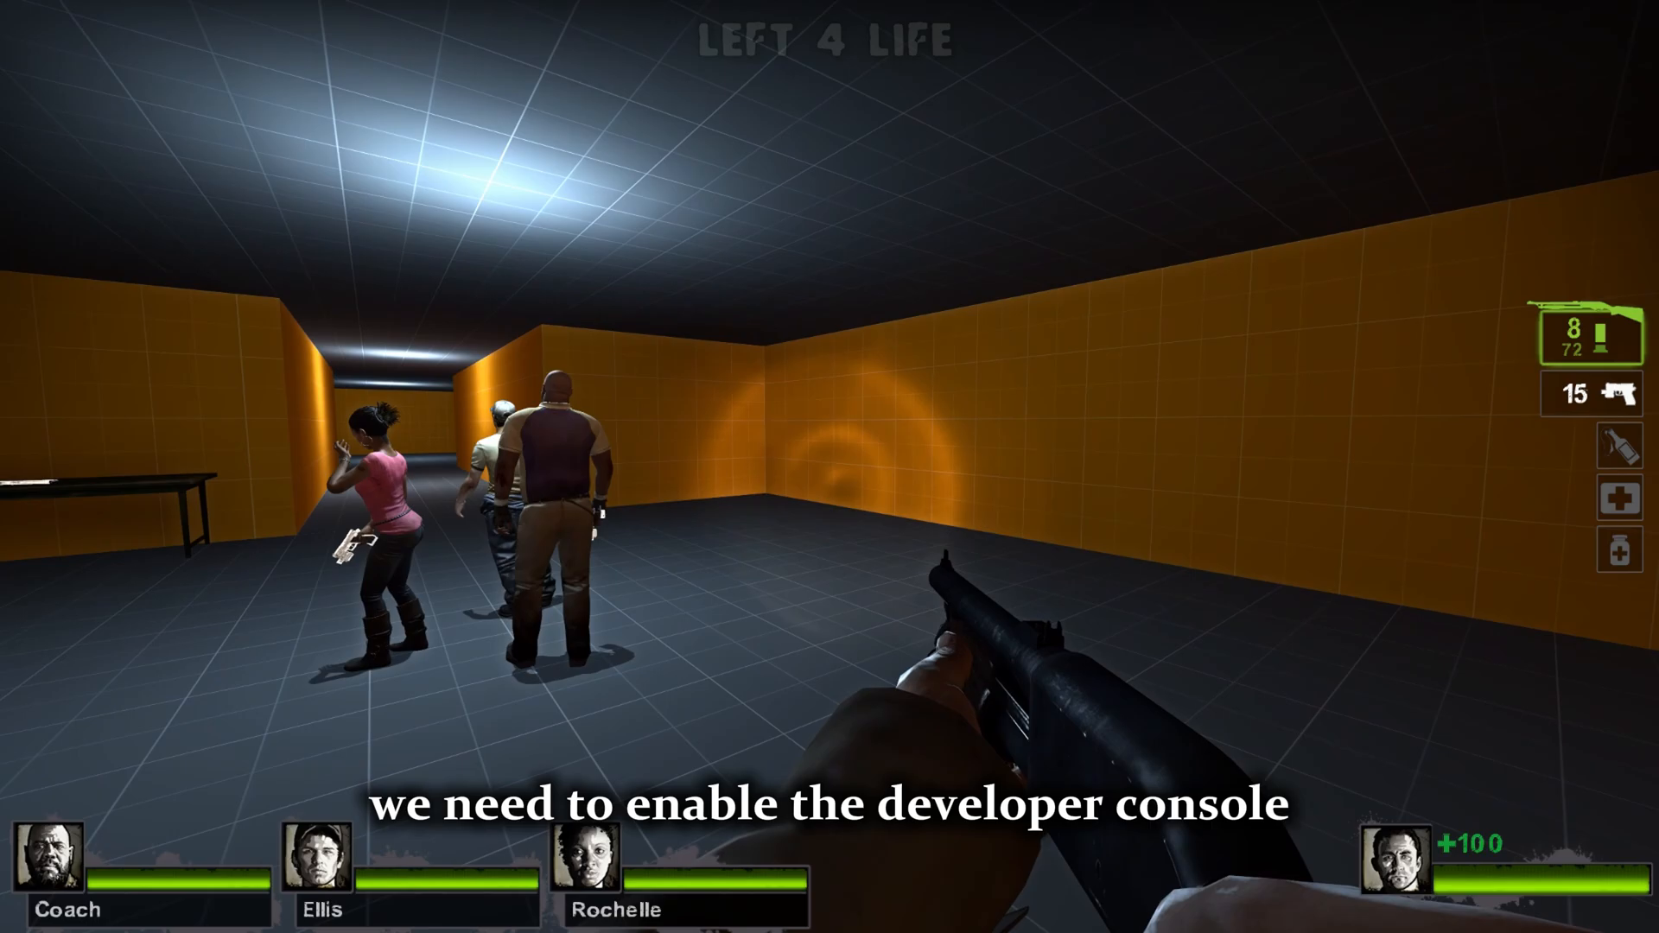
pyautogui.press('w')
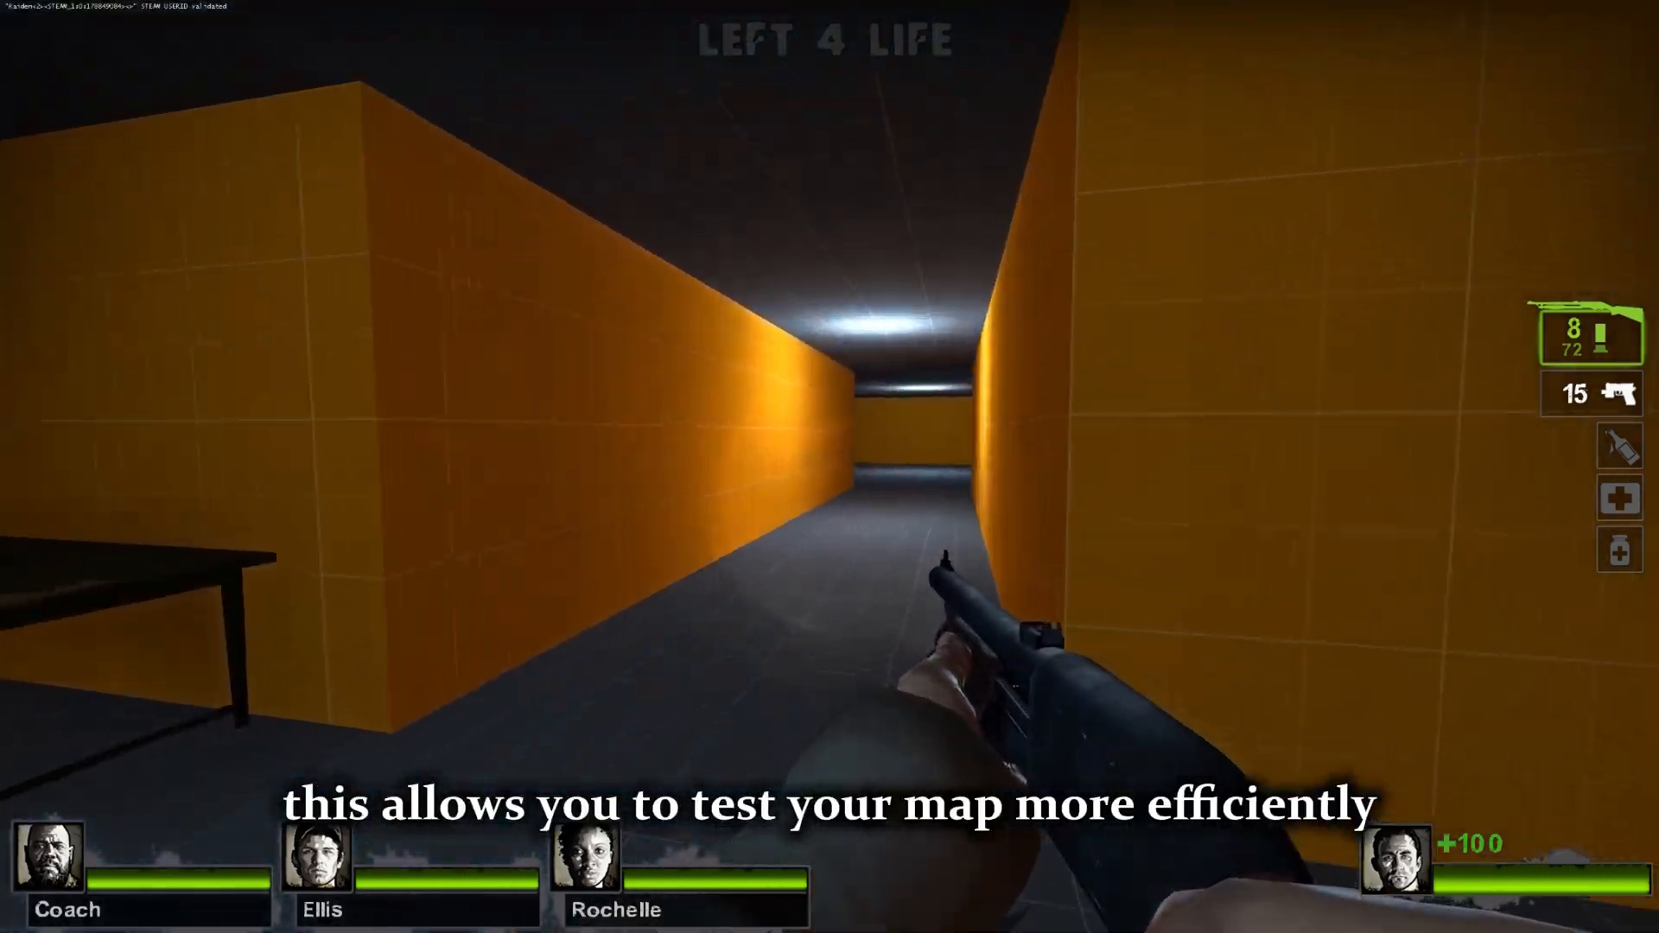
pyautogui.press('2')
pyautogui.press('w')
pyautogui.press('1')
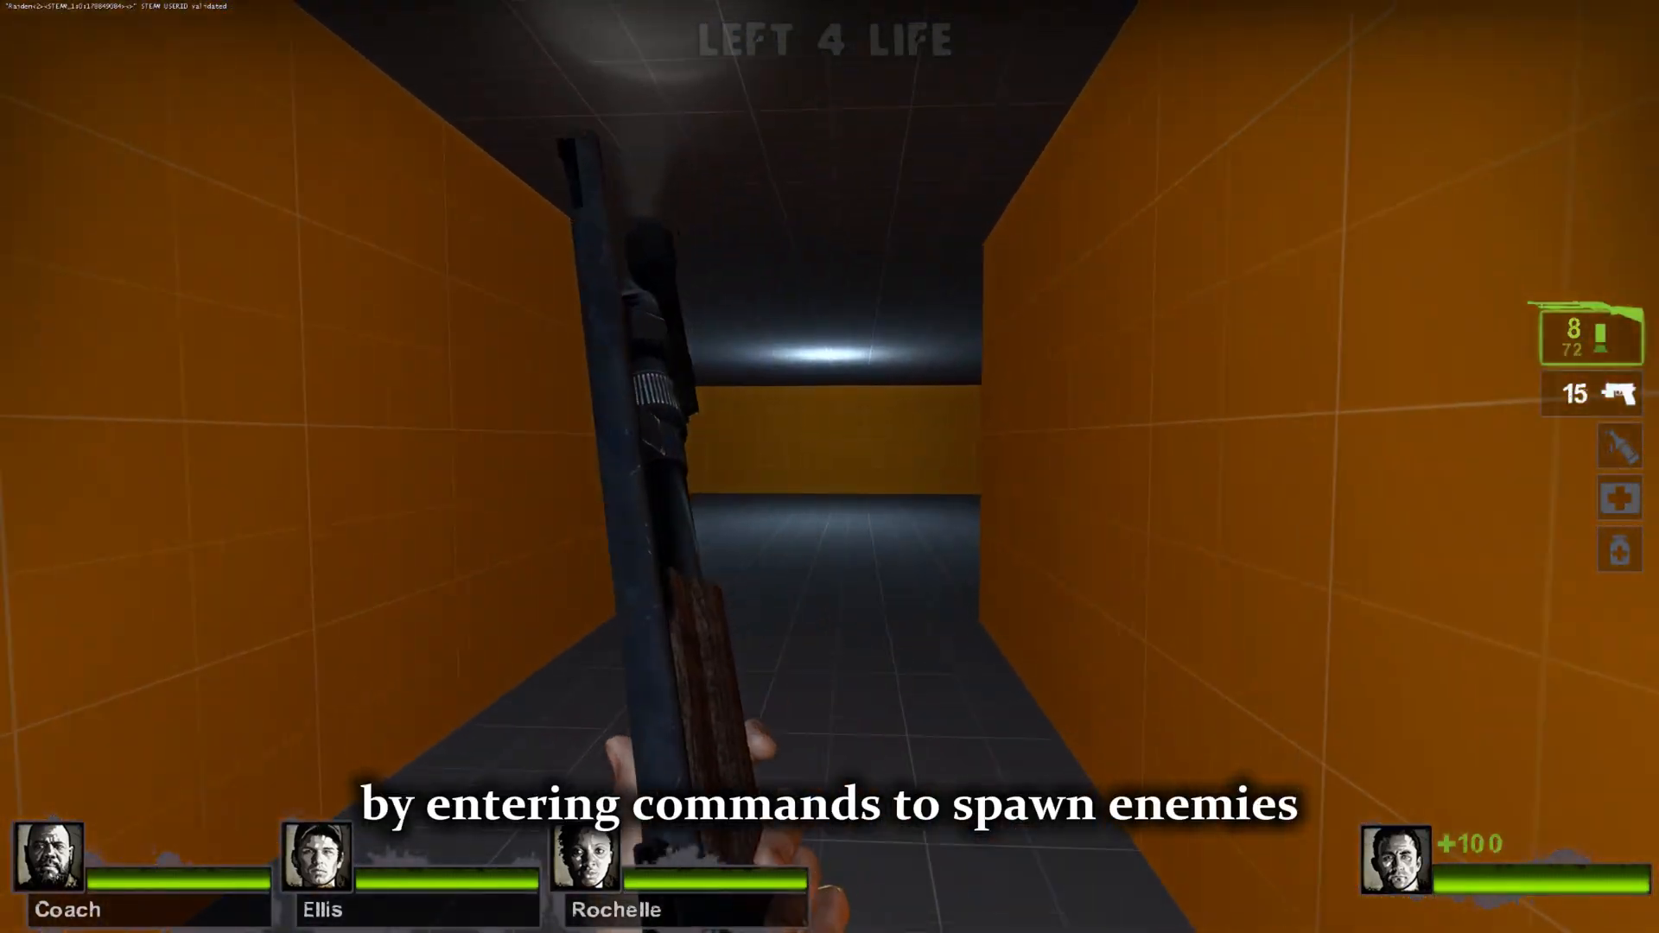
pyautogui.press('w')
# Set Allow Developer Console to Enabled in the keyboard/mouse options, save the settings and return to the game.
pyautogui.press('`')
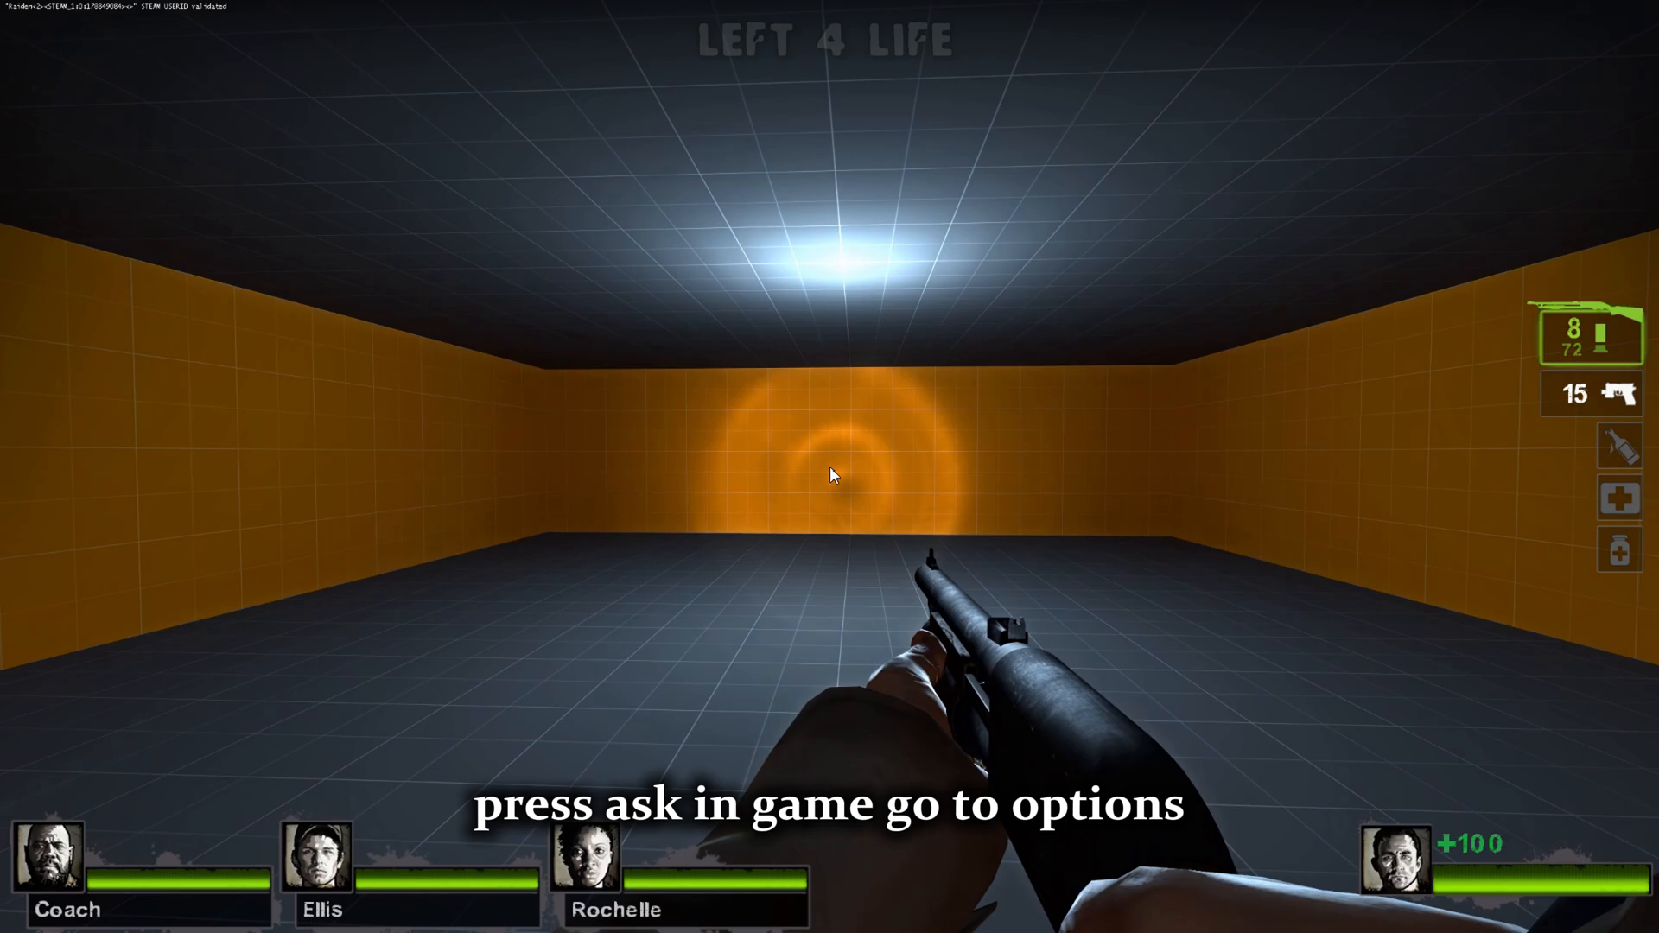
pyautogui.press('Escape')
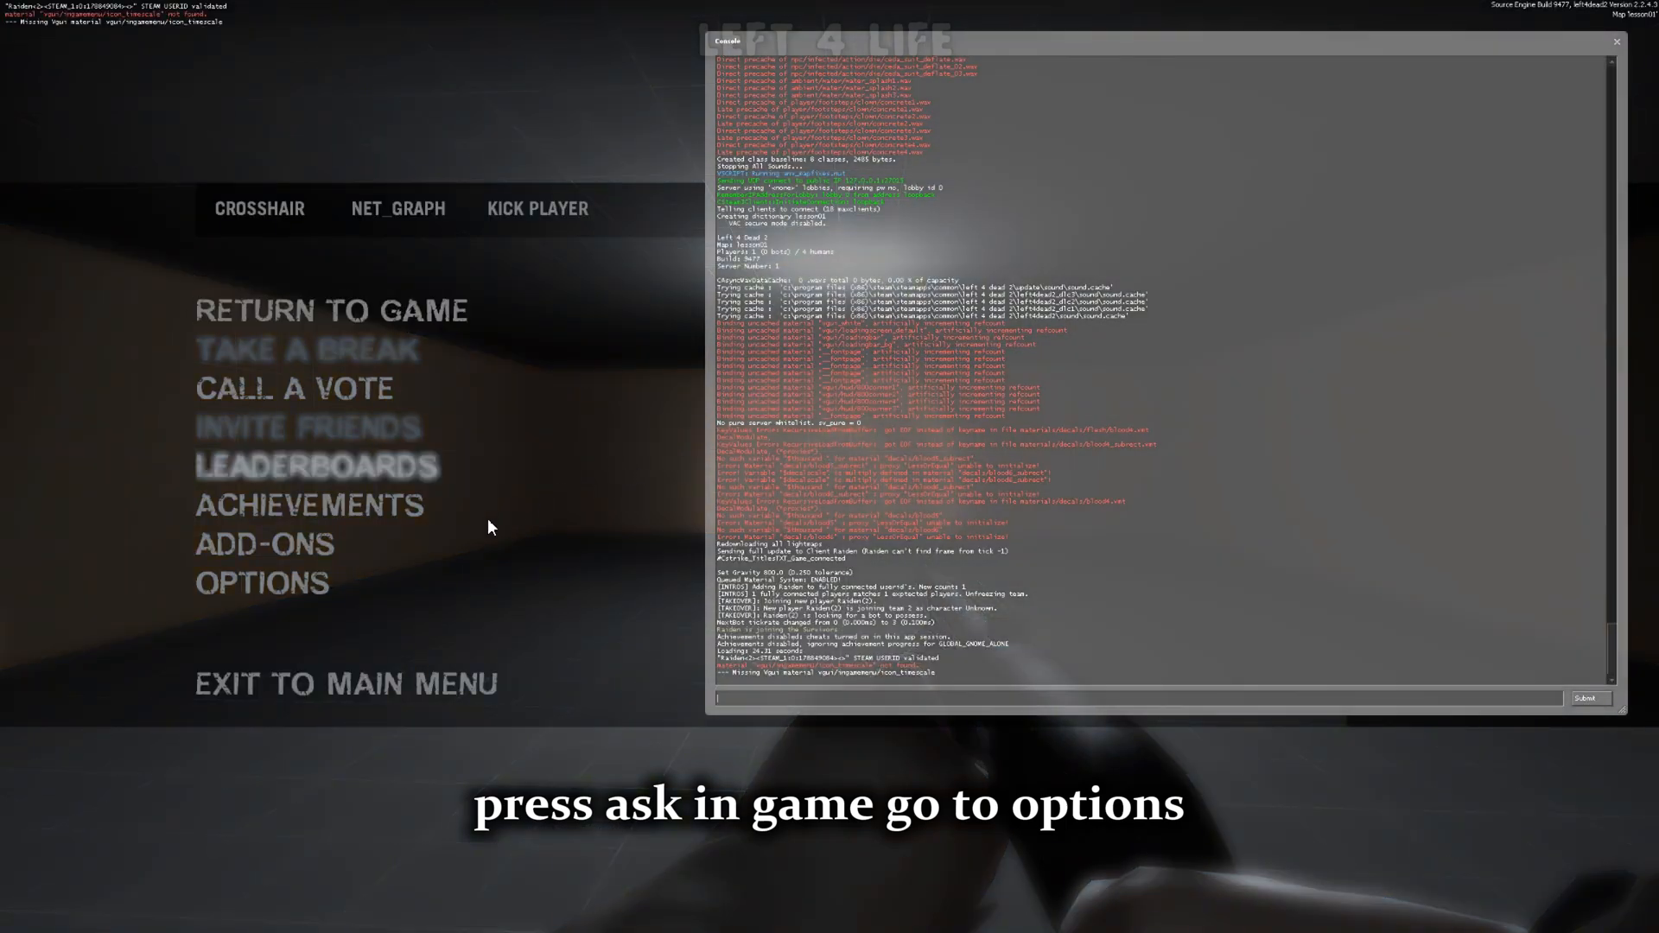
pyautogui.click(330, 582)
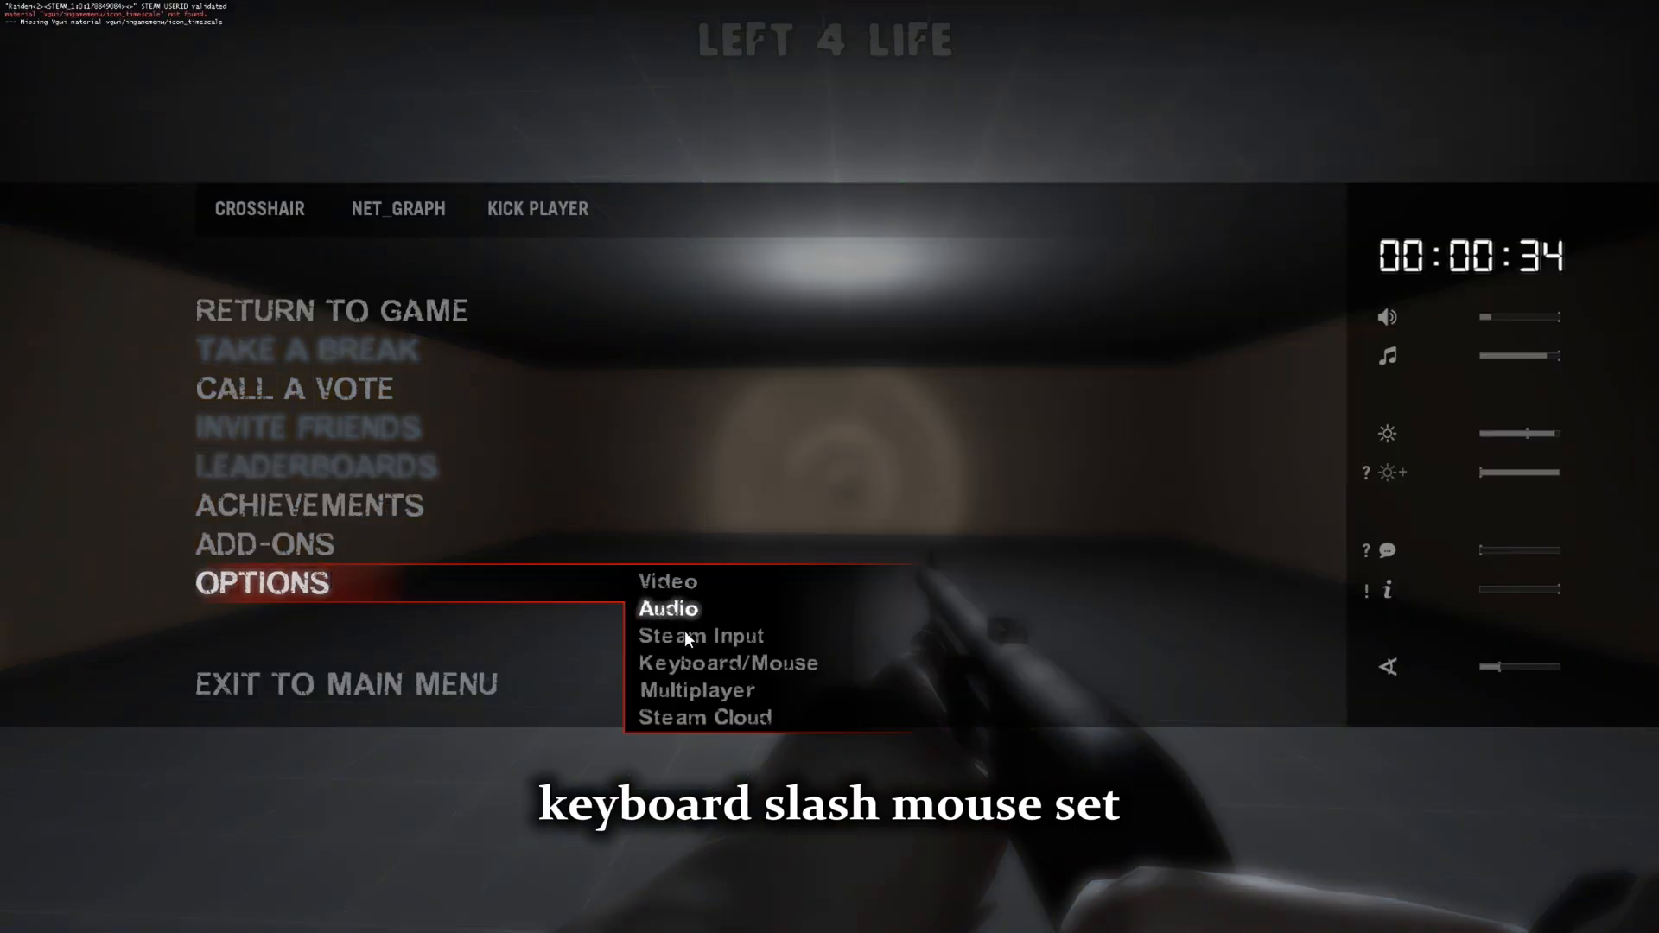
pyautogui.click(729, 661)
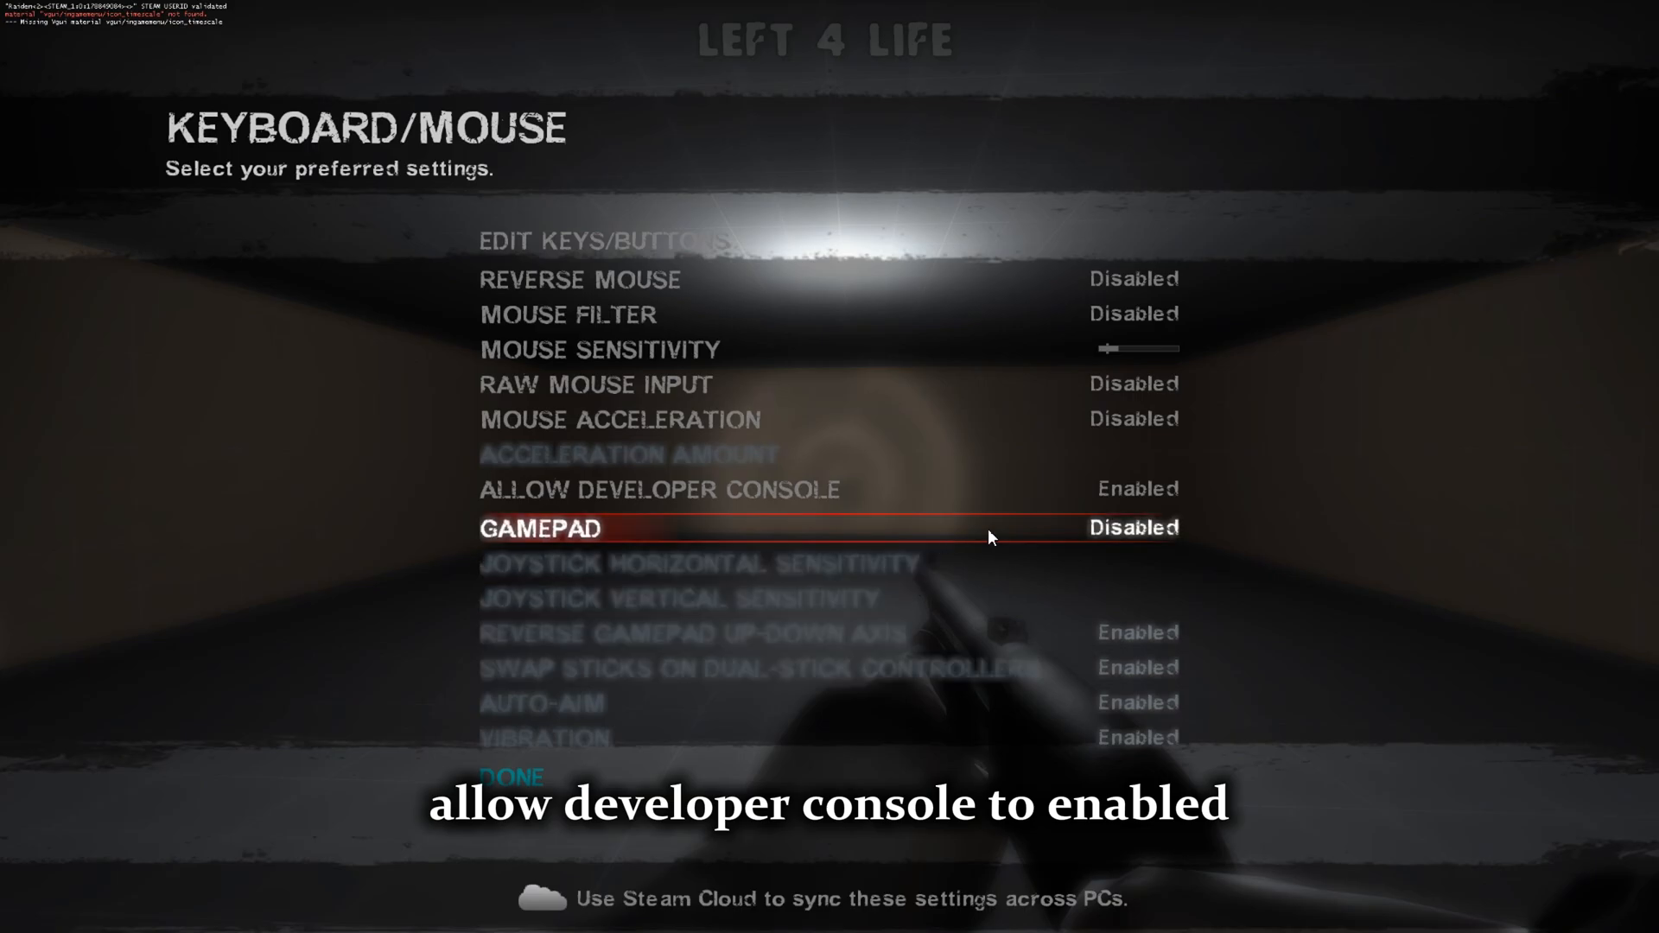
pyautogui.click(1116, 489)
pyautogui.click(1210, 489)
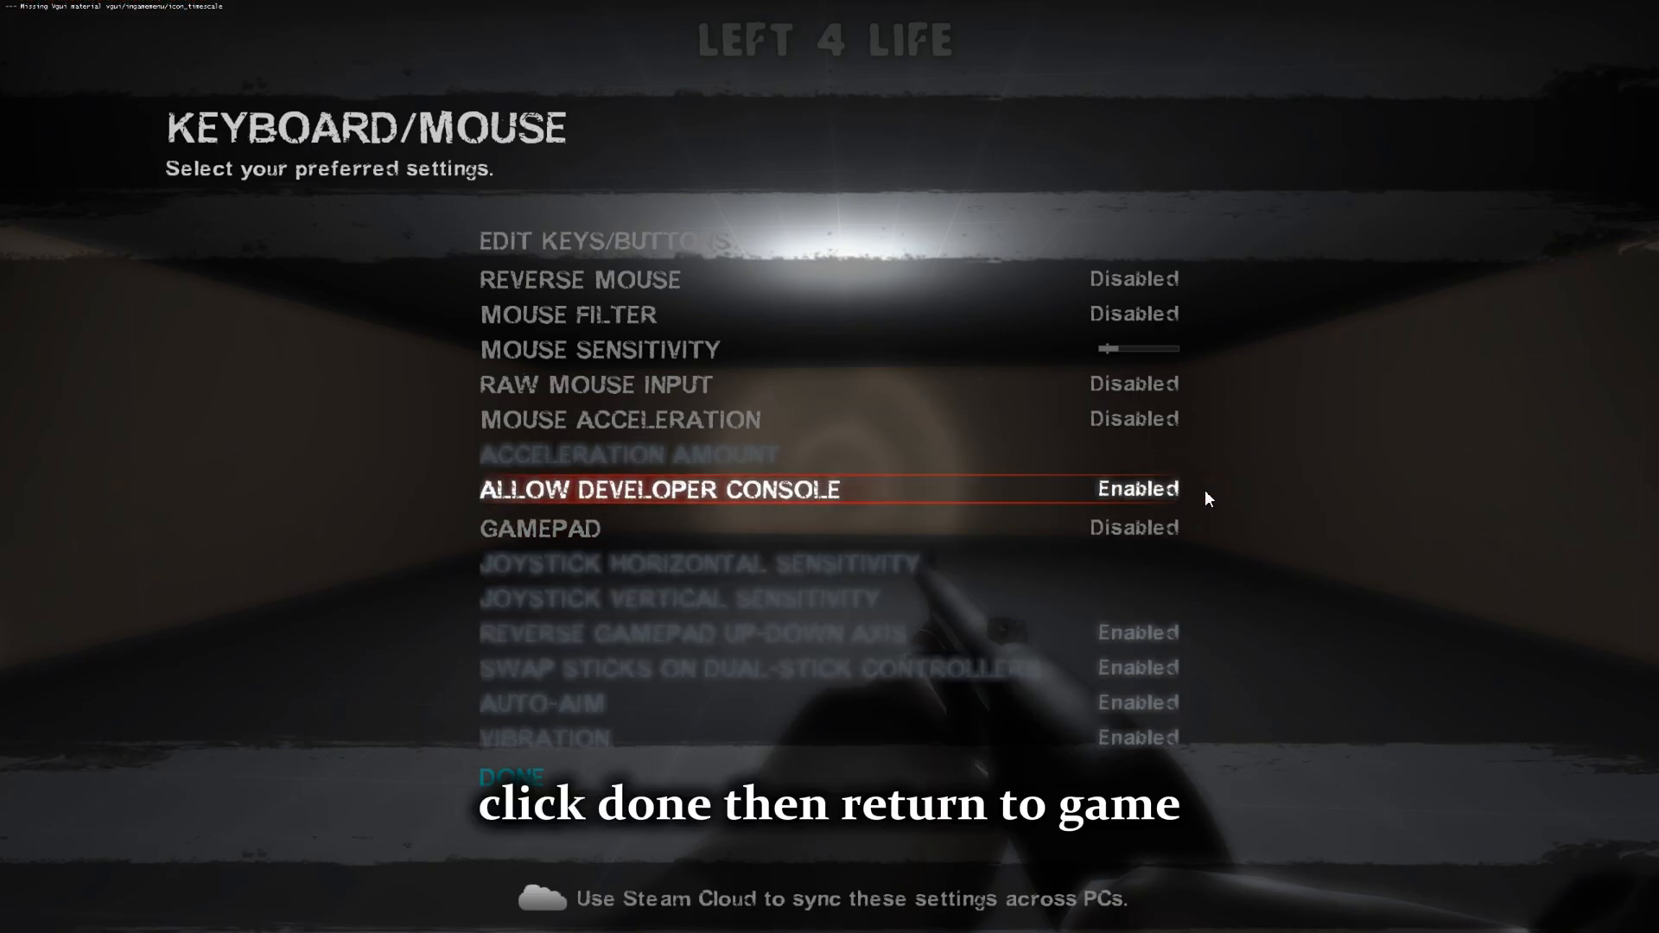
pyautogui.click(1172, 489)
pyautogui.click(1210, 489)
pyautogui.click(583, 769)
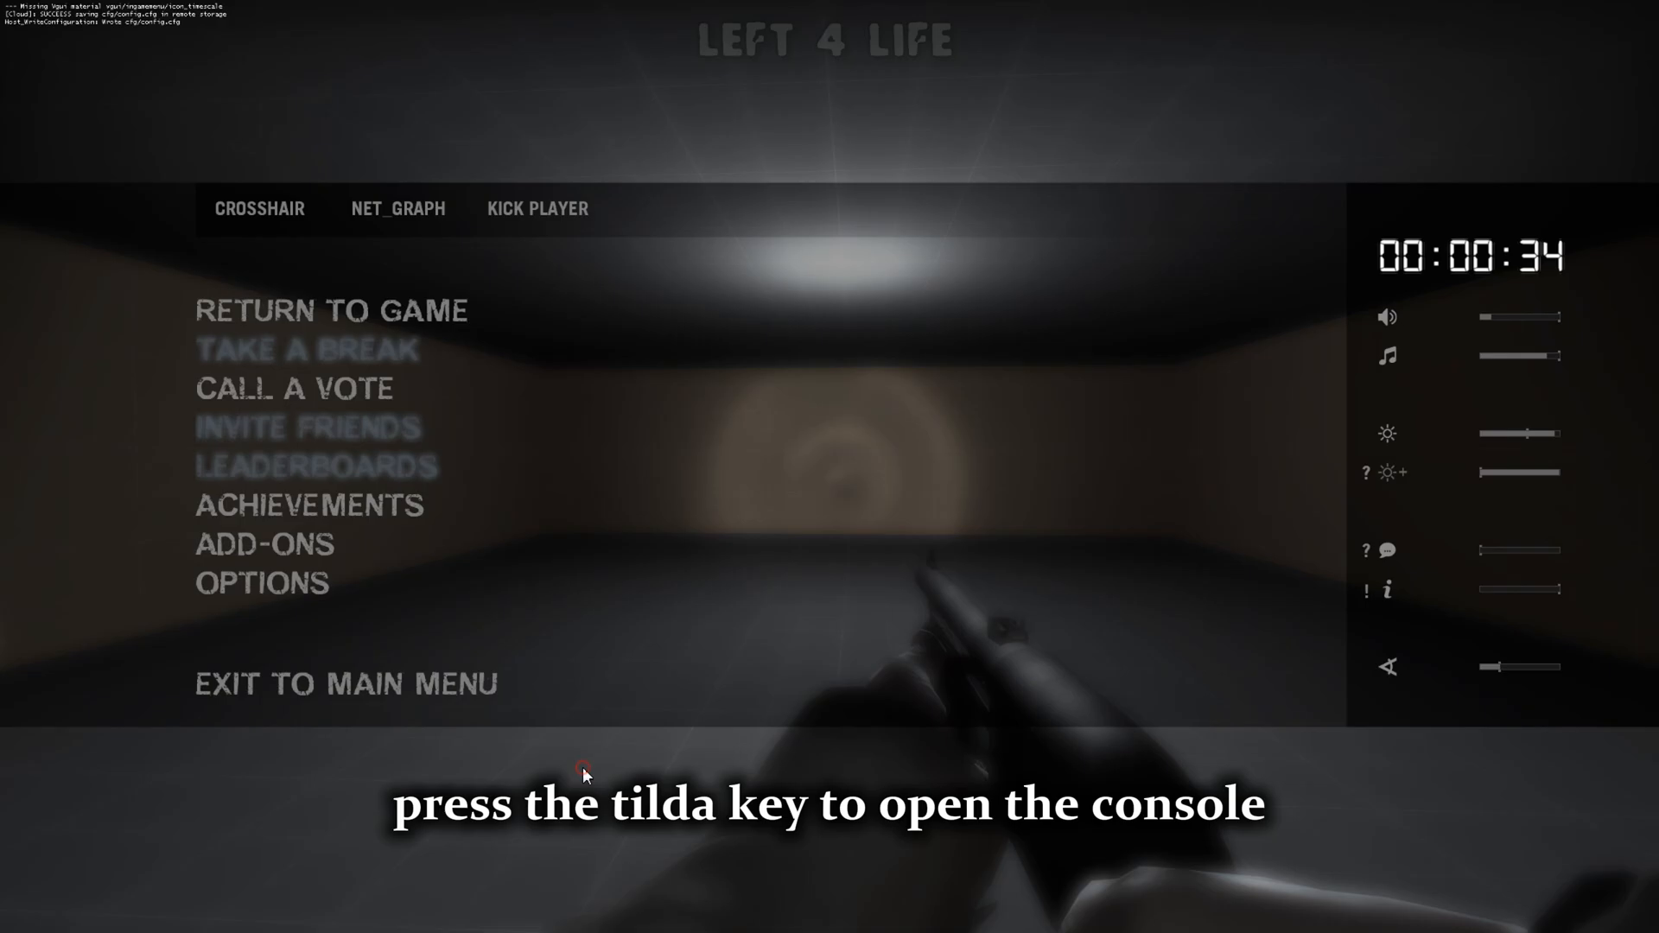
pyautogui.click(383, 314)
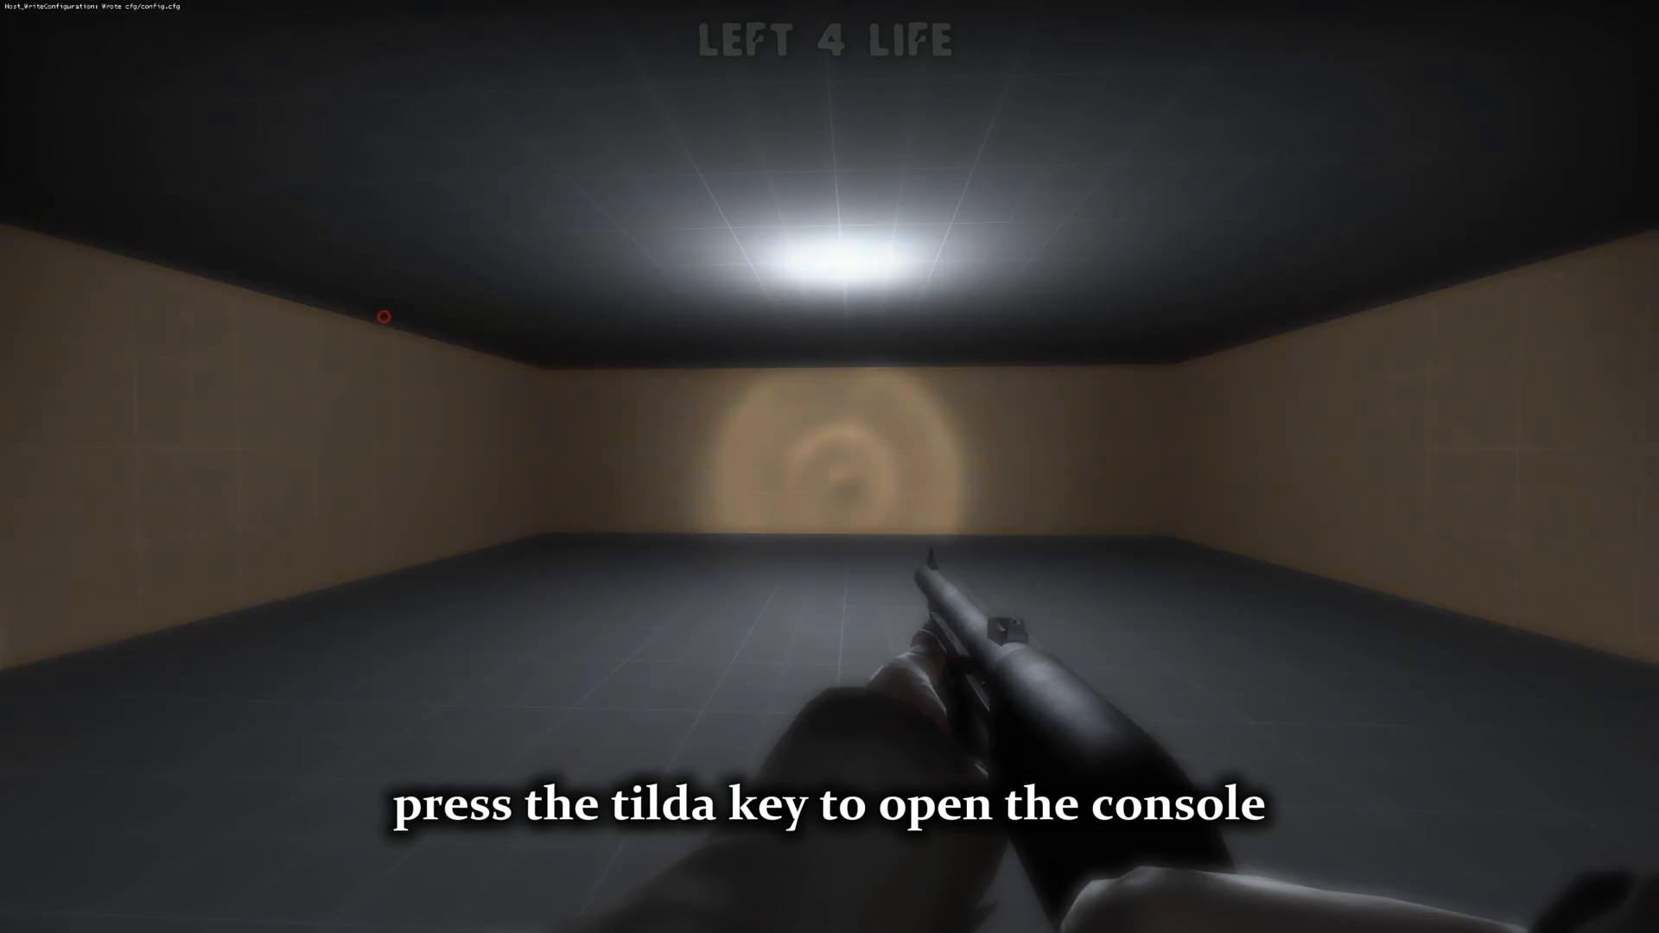
# Enable cheats from the developer console with sv_cheats 1.
pyautogui.press('`')
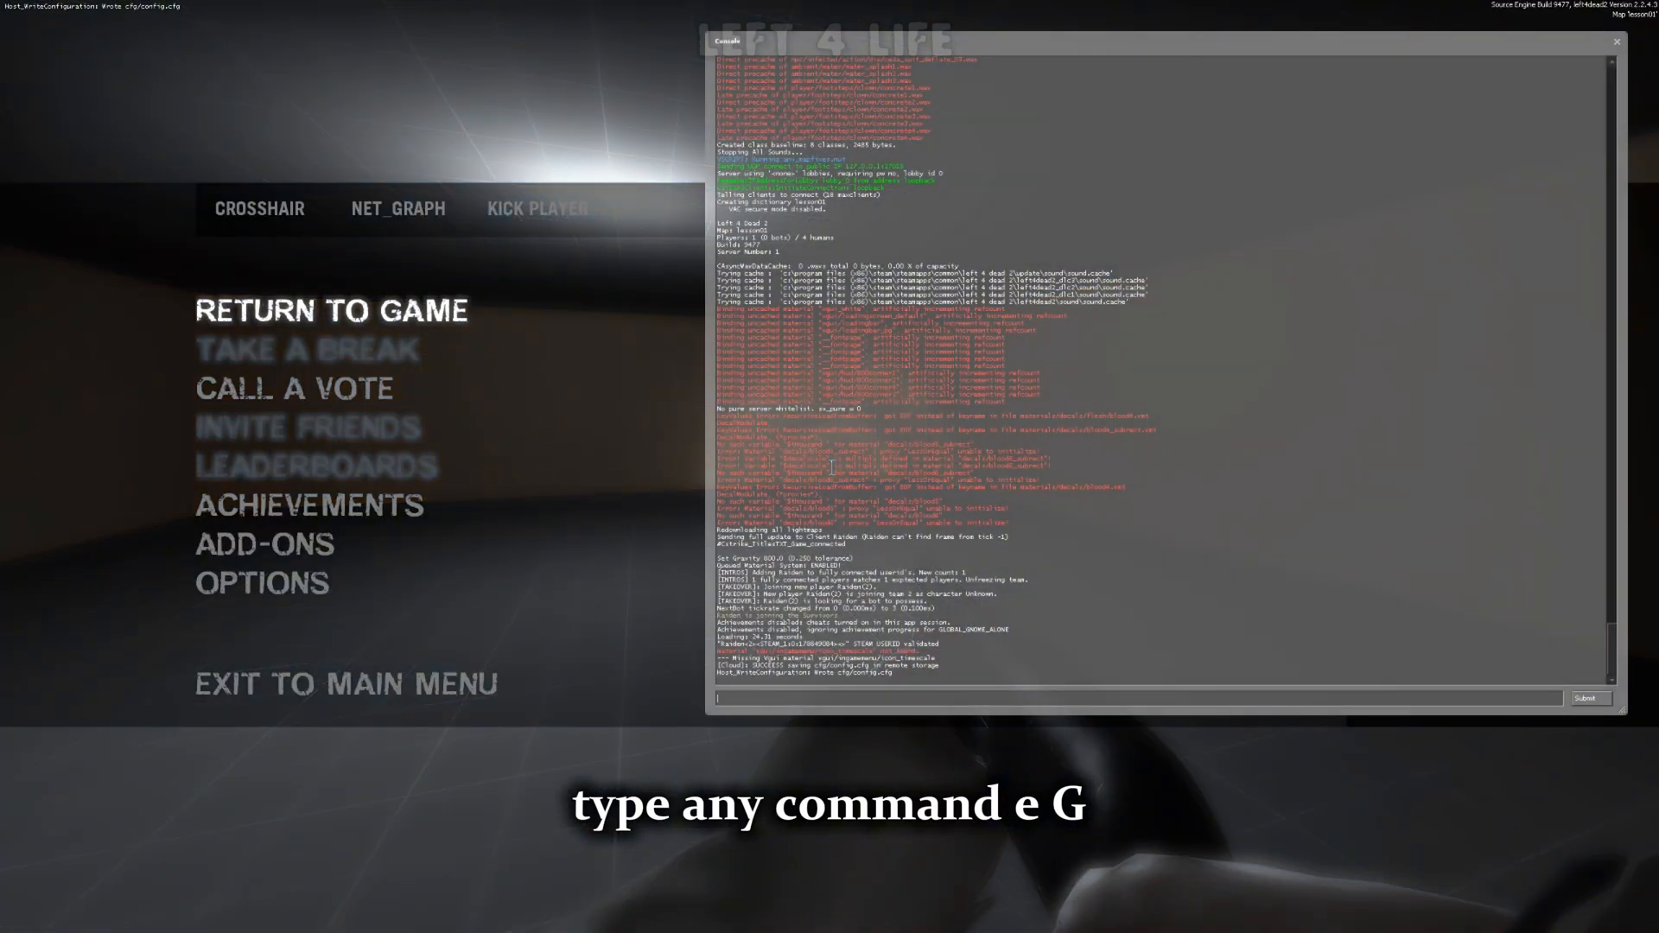
pyautogui.write('_')
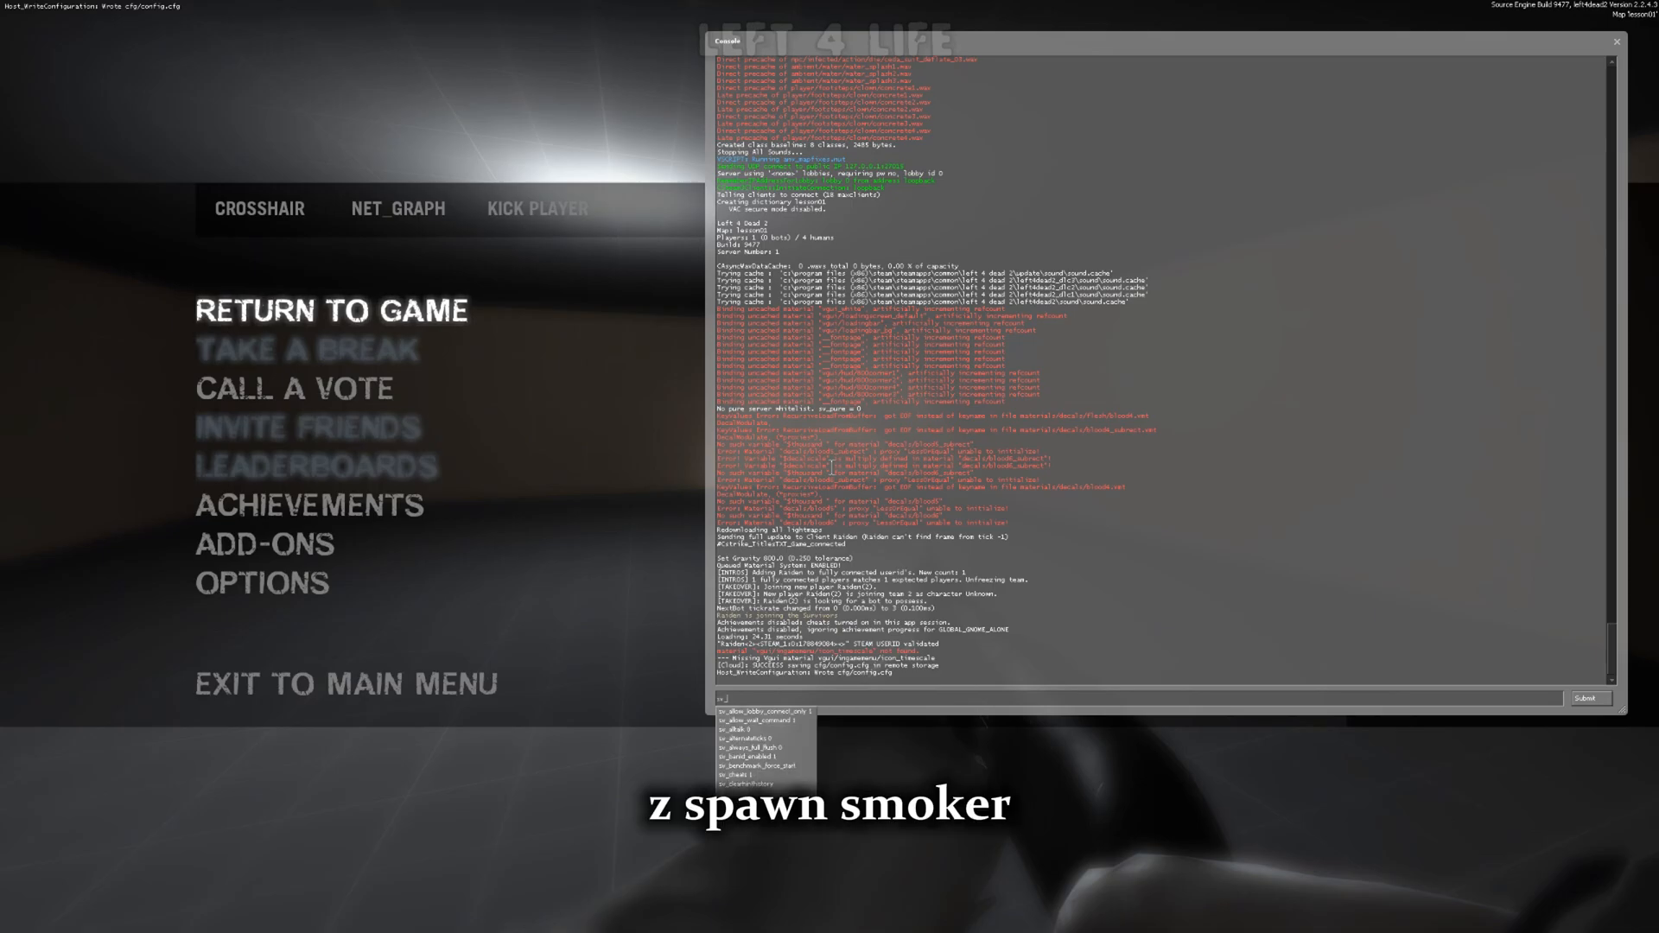
pyautogui.write('cheats 1')
pyautogui.press('Return')
# Spawn a smoker with z_spawn smoker, close the console and fire the shotgun at the smoker.
pyautogui.write('z_spawn ')
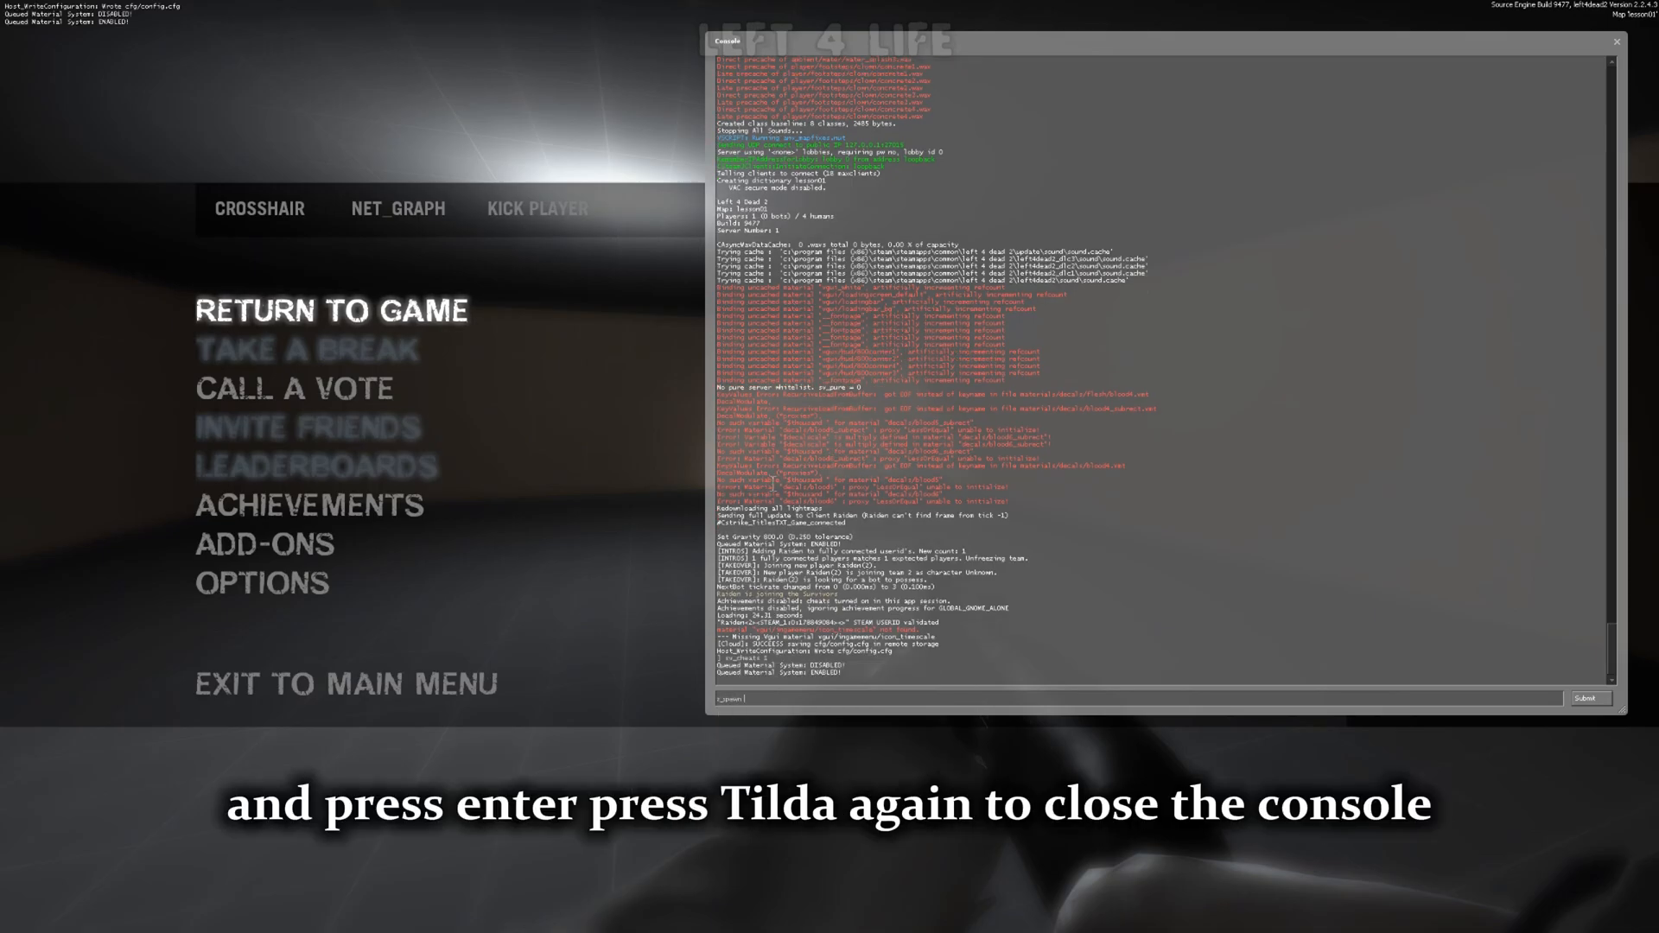
pyautogui.write('smoker')
pyautogui.press('Return')
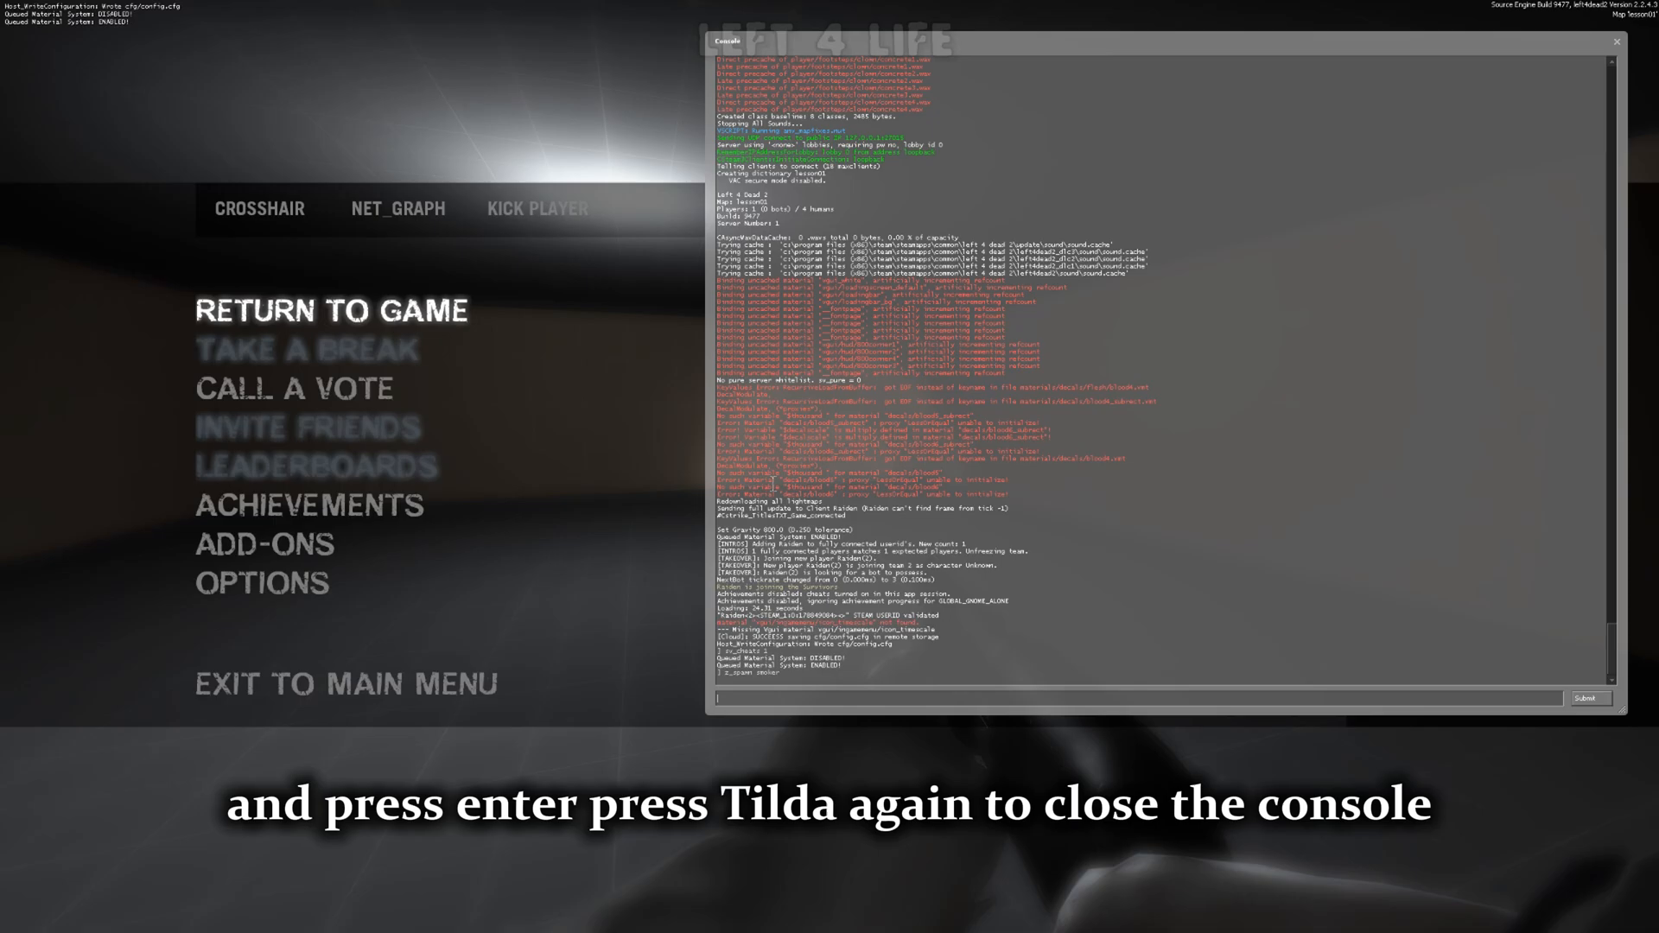
pyautogui.press('`')
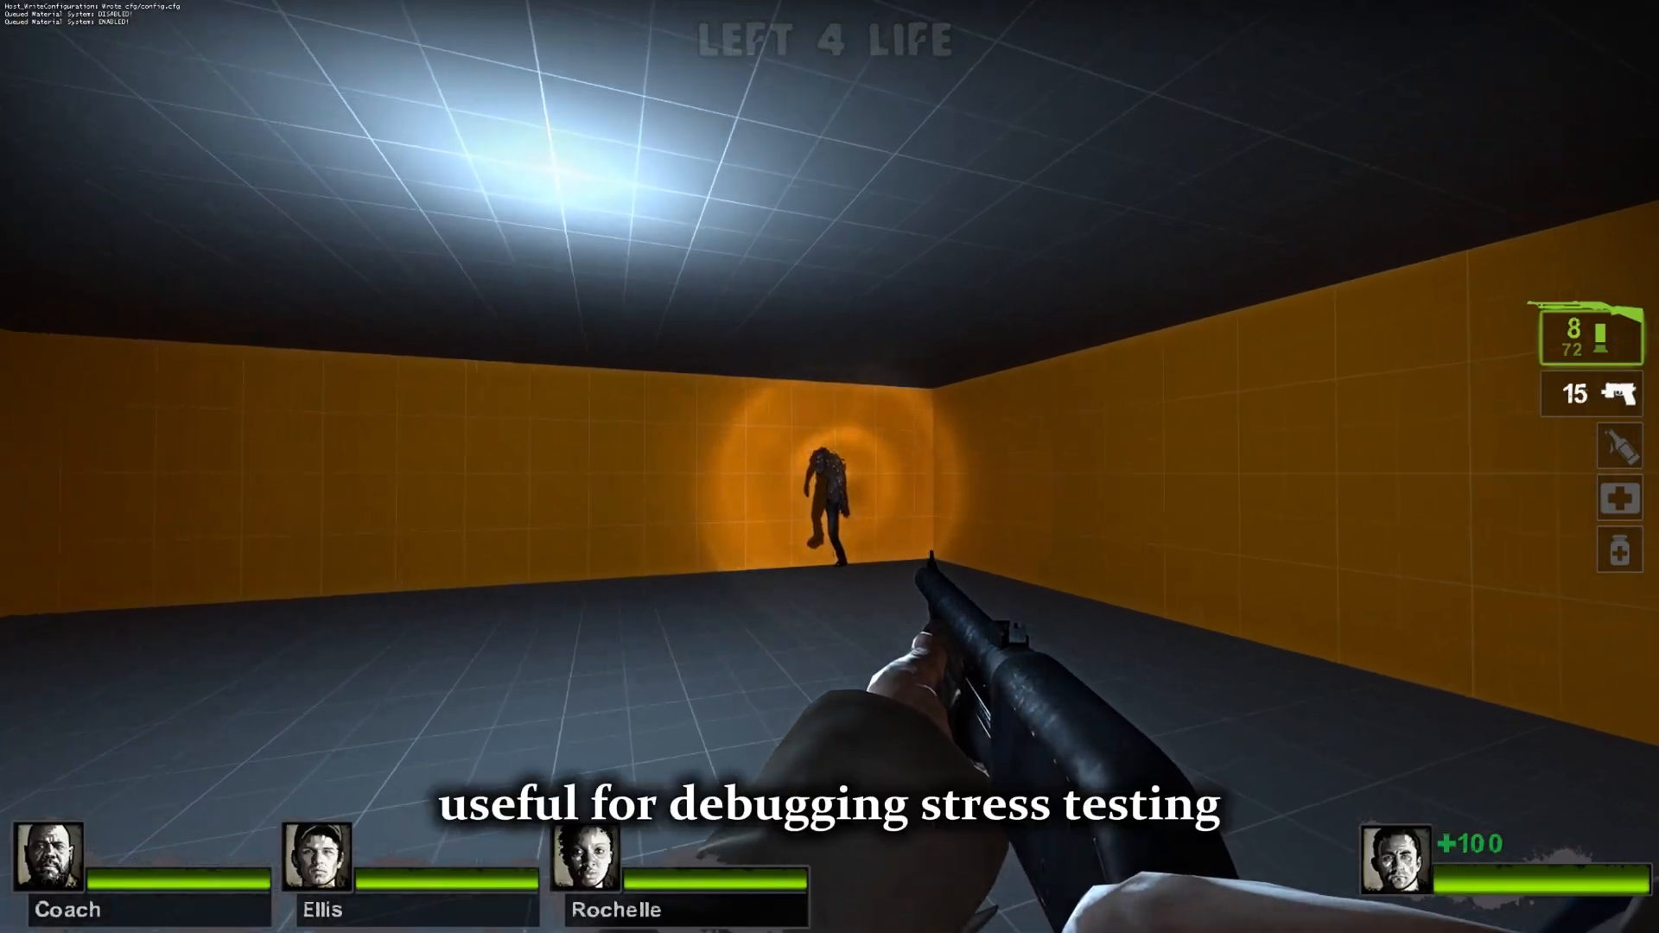
pyautogui.click(829, 467)
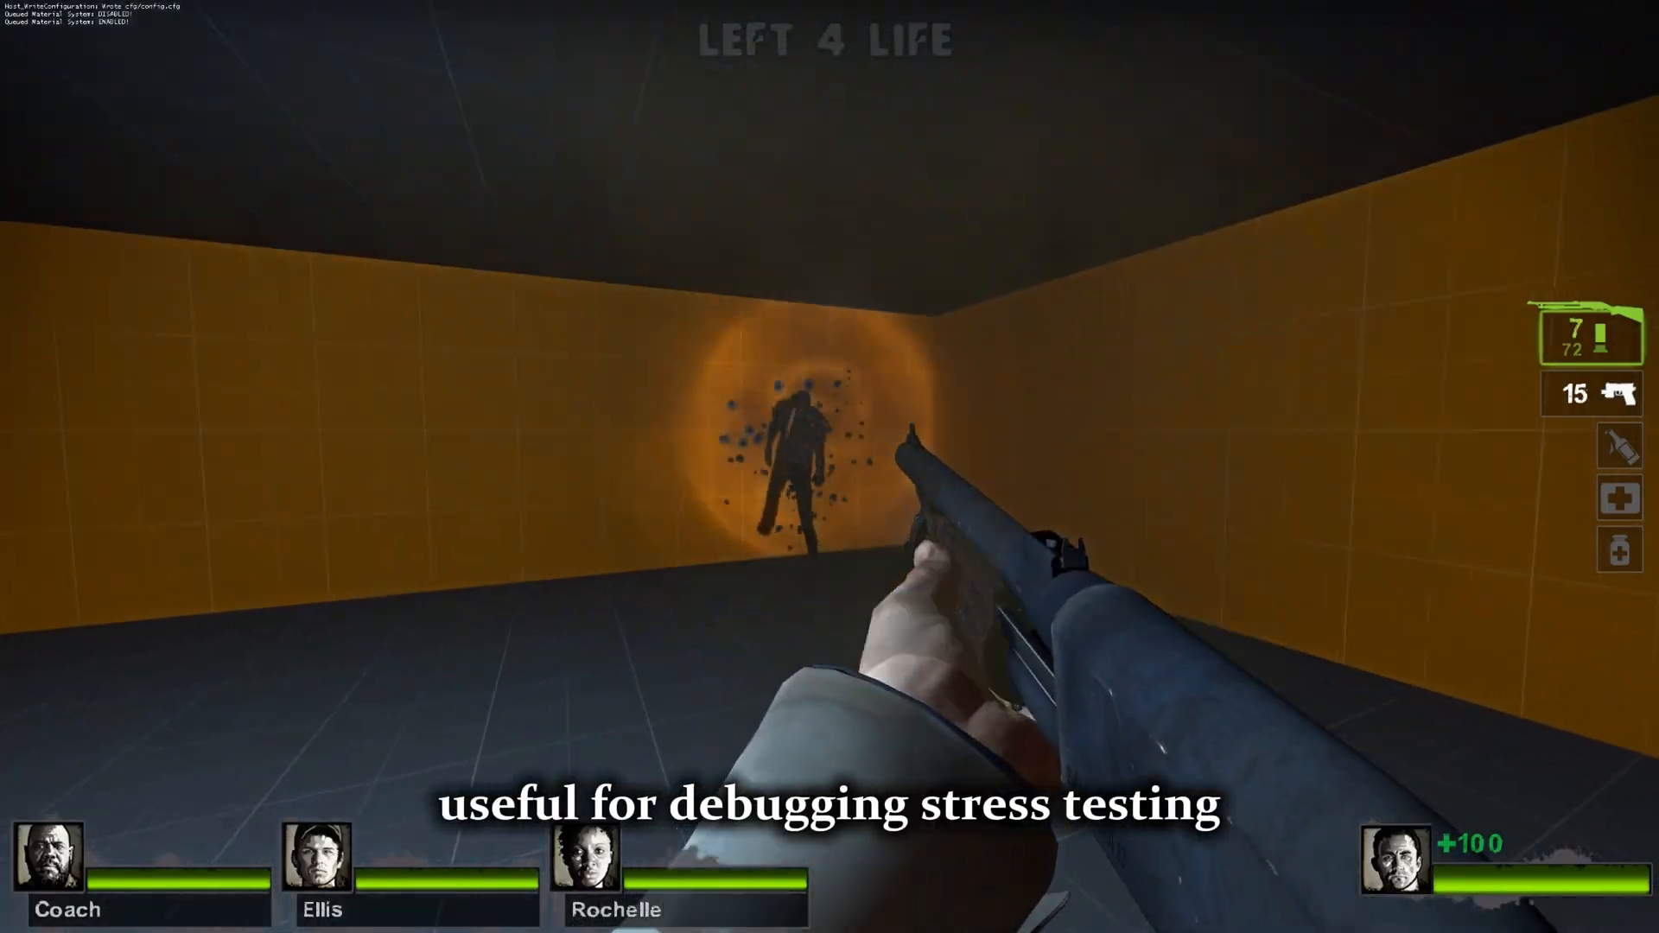
pyautogui.click(829, 467)
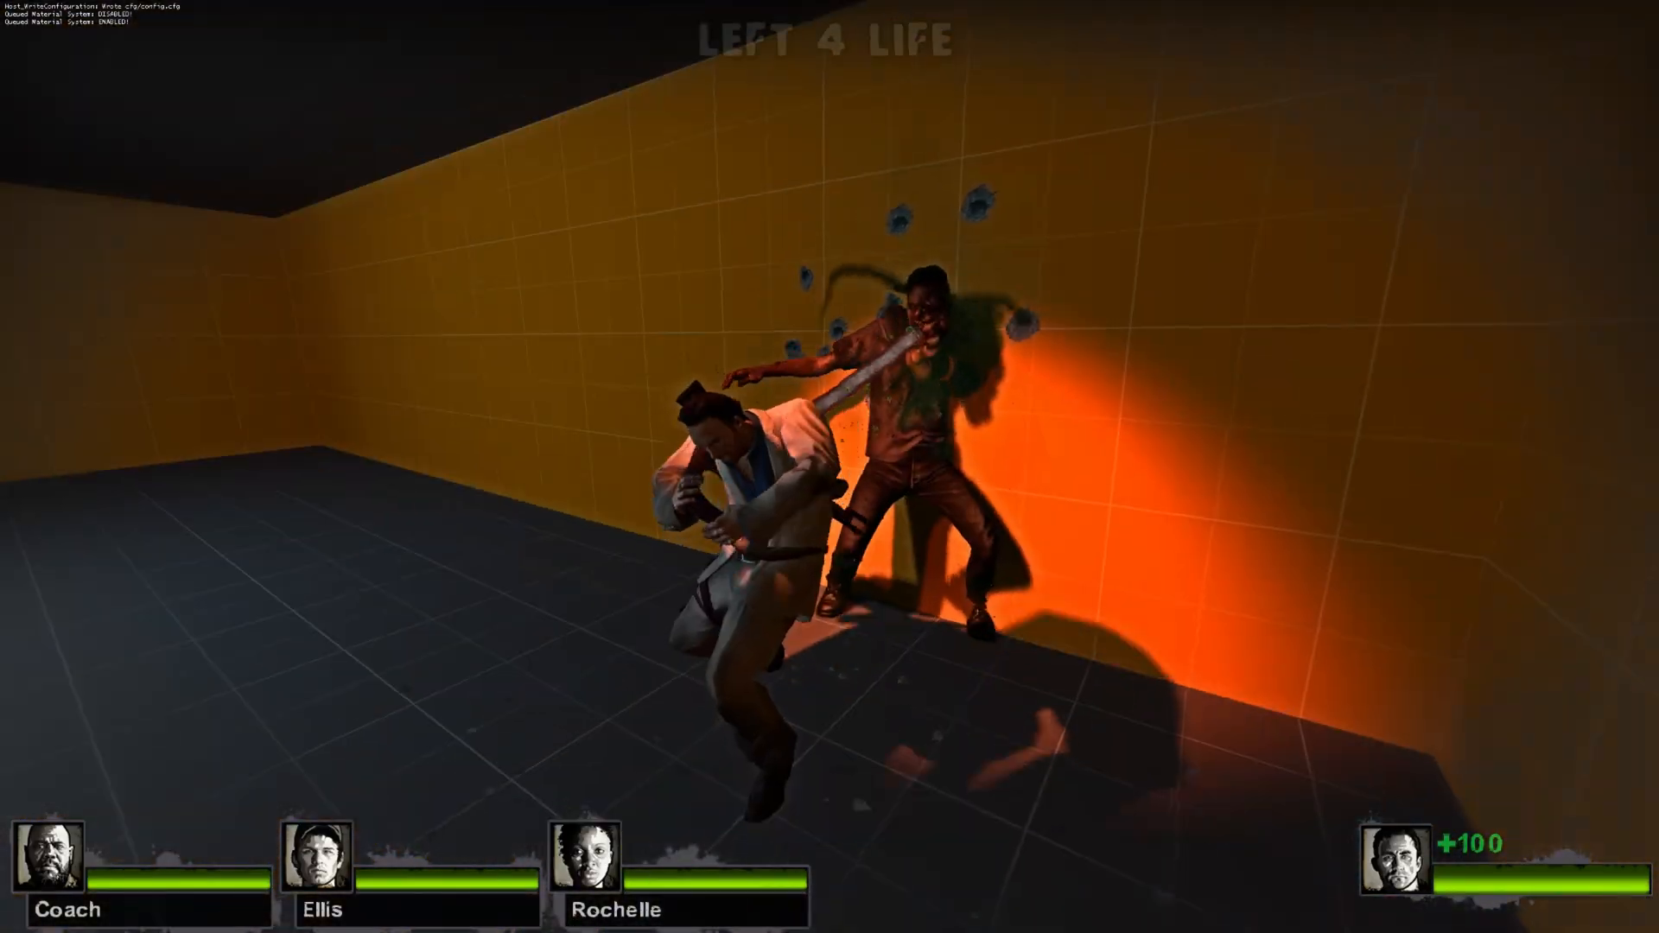